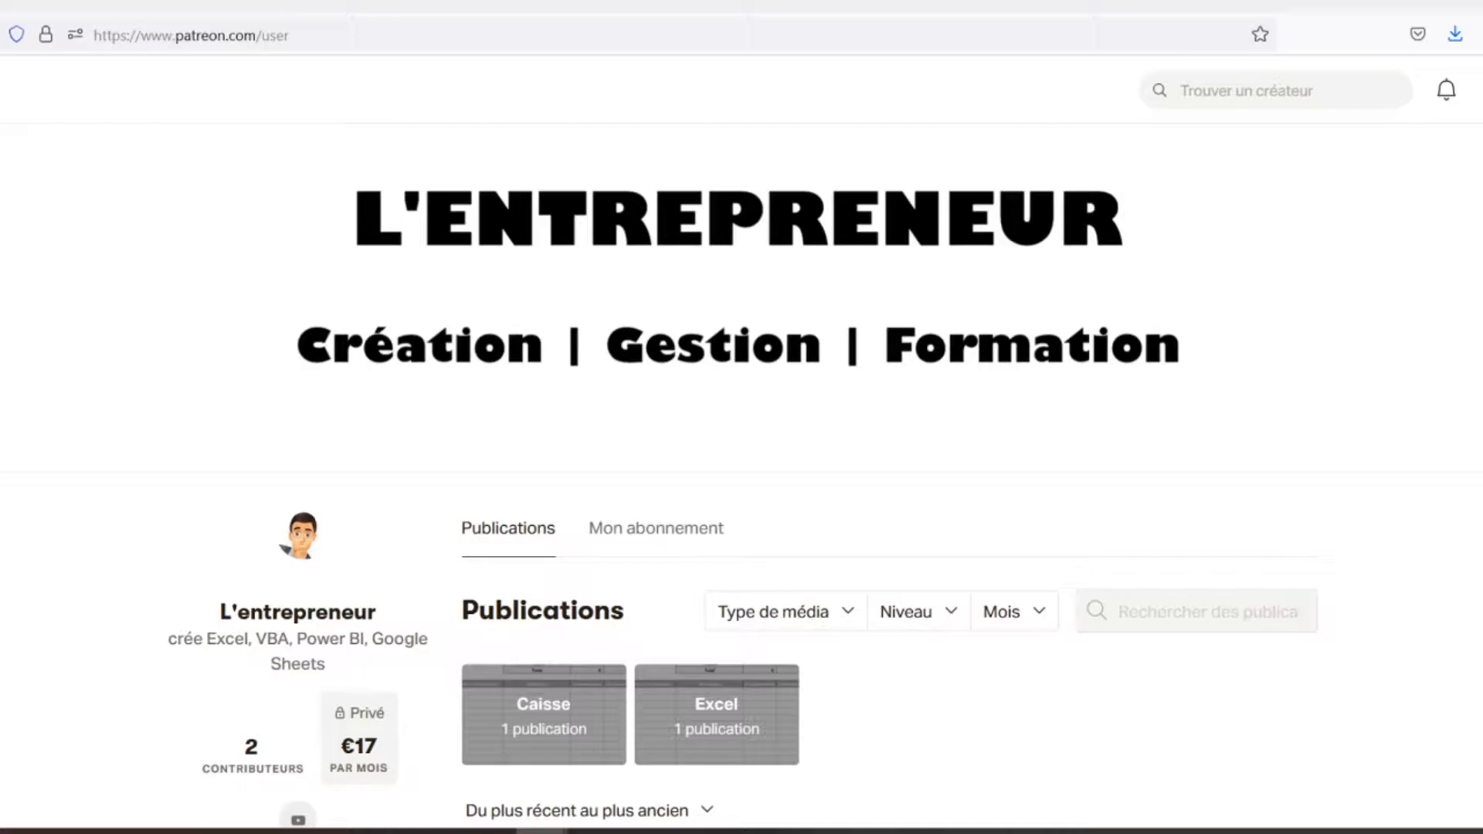
# Browse the creator's Patreon publications down past the Feuilles de caisse post and its caisse.xlsx attachment.
pyautogui.scroll(-3, 742, 478)
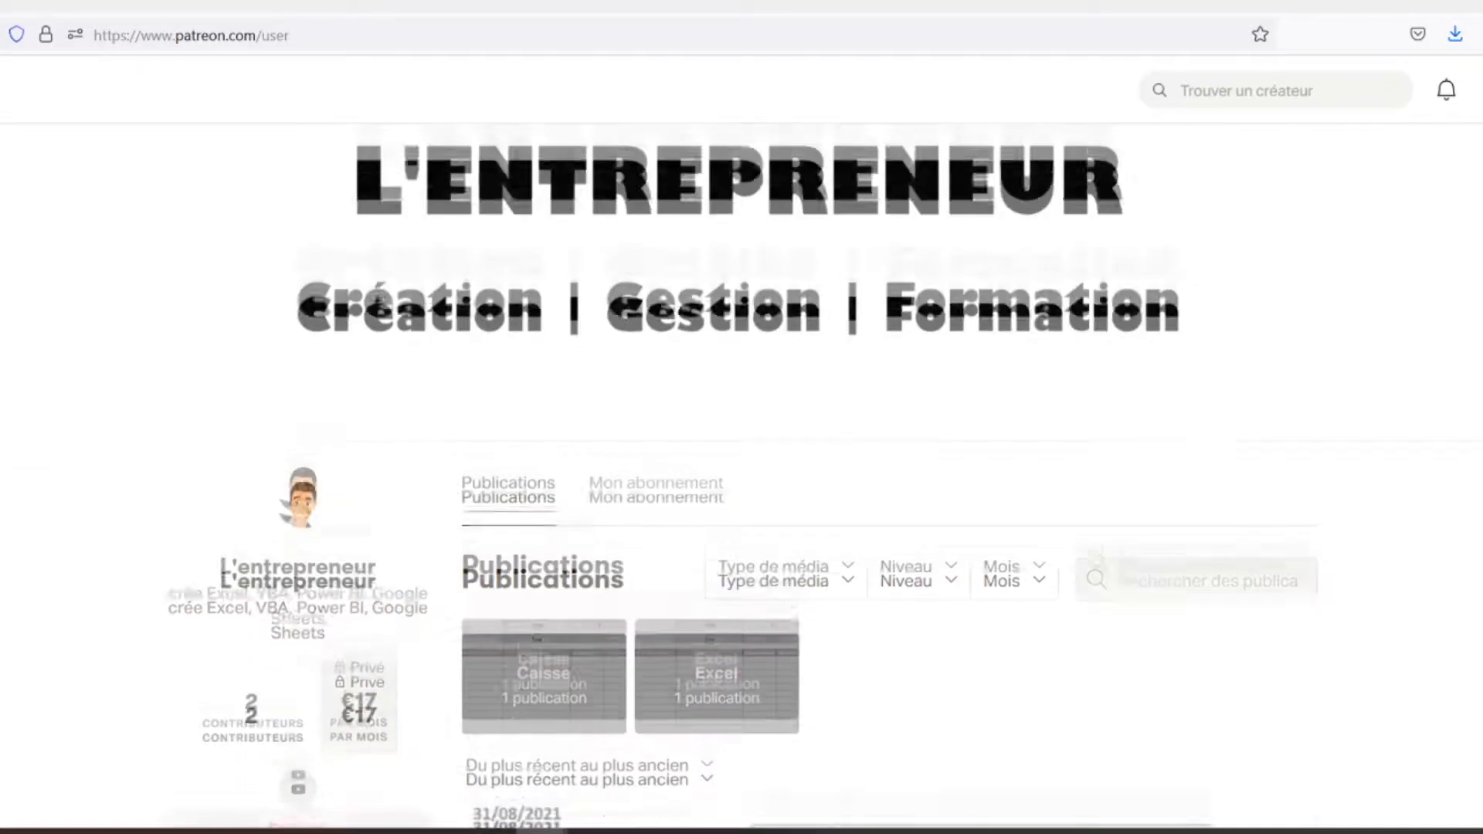
pyautogui.scroll(-3, 741, 479)
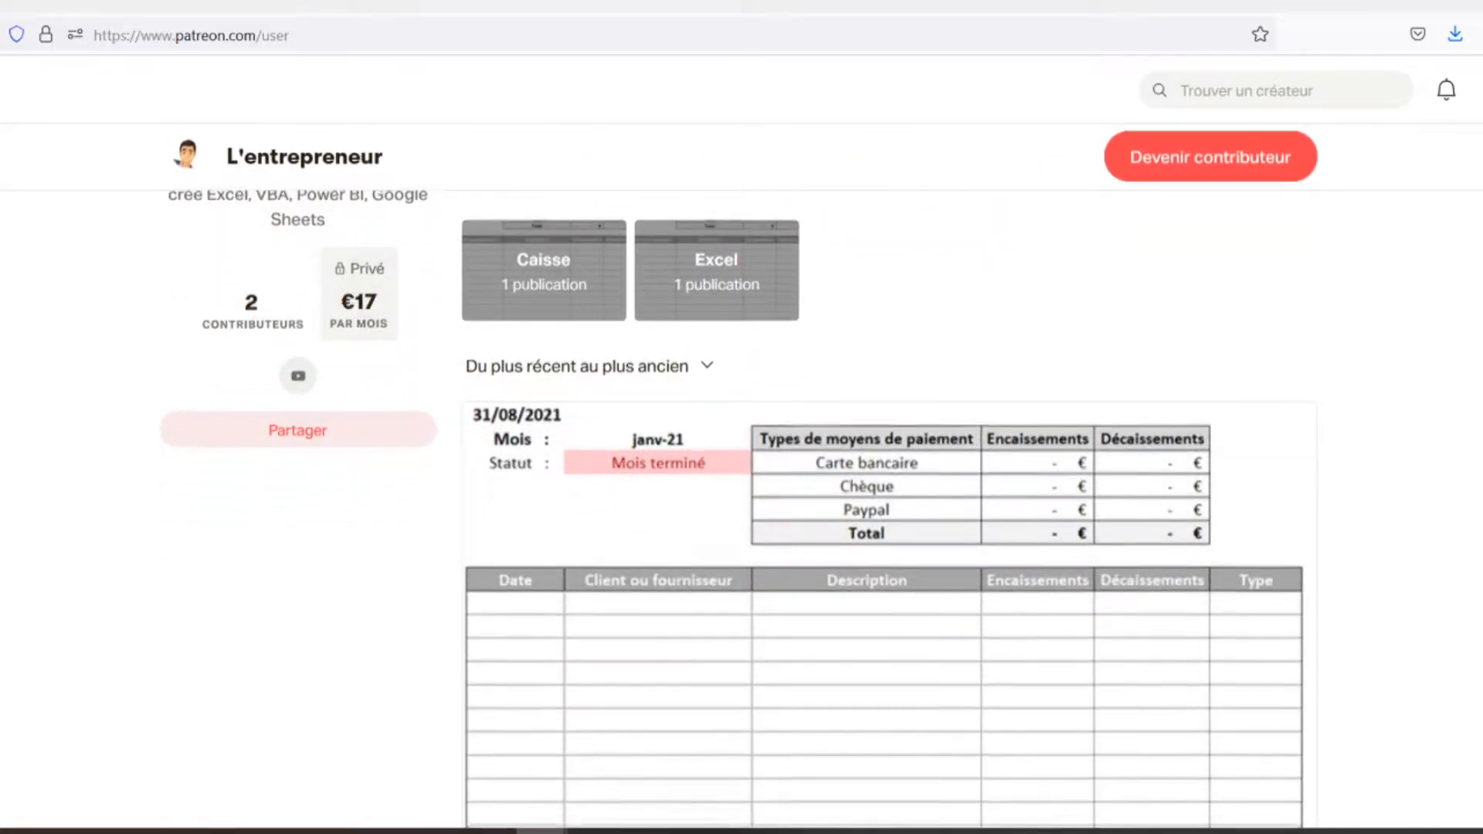
pyautogui.scroll(-2, 741, 479)
pyautogui.scroll(-2, 742, 479)
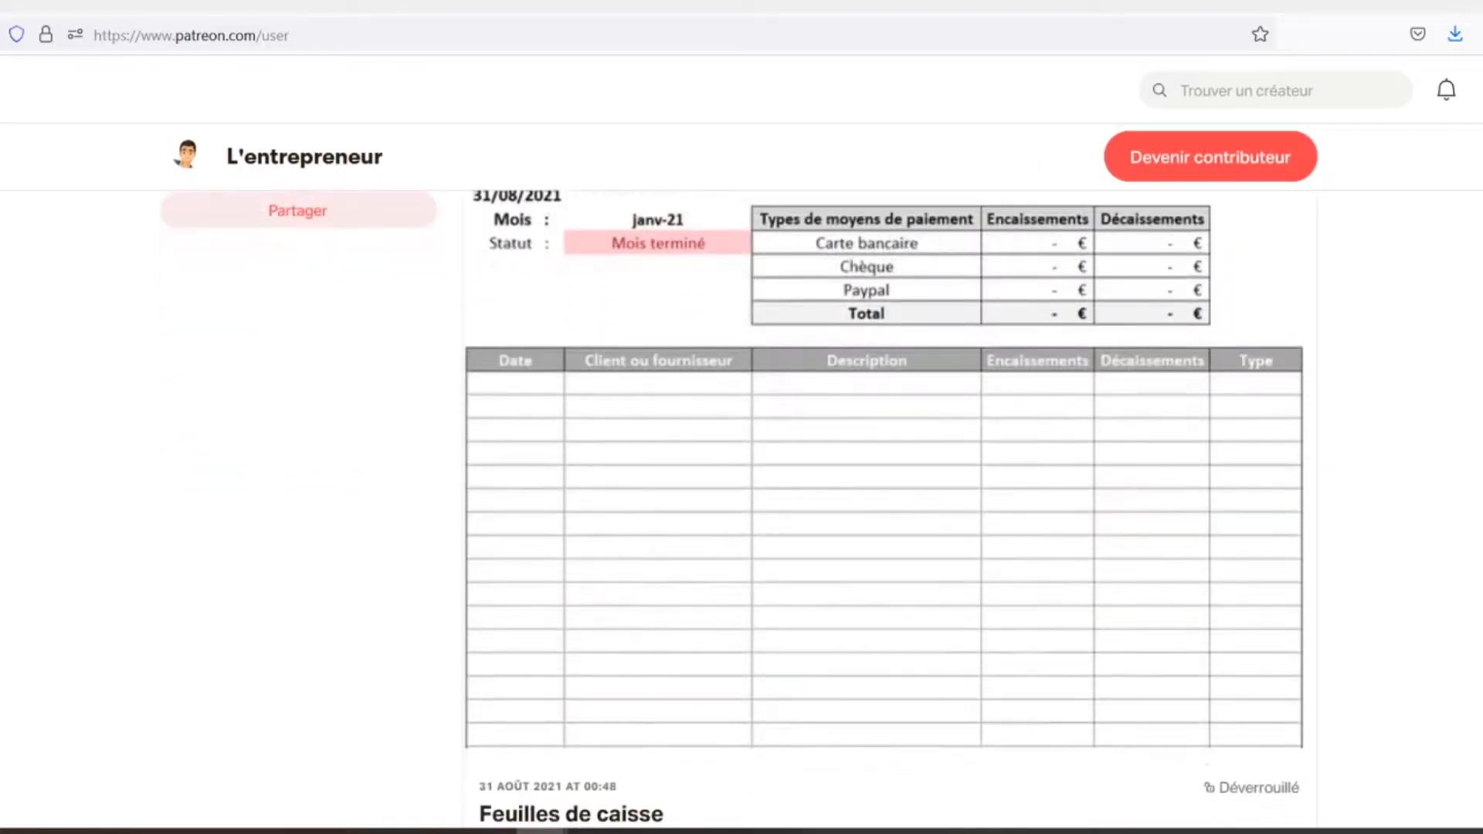
pyautogui.scroll(-2, 741, 479)
pyautogui.scroll(-2, 741, 479)
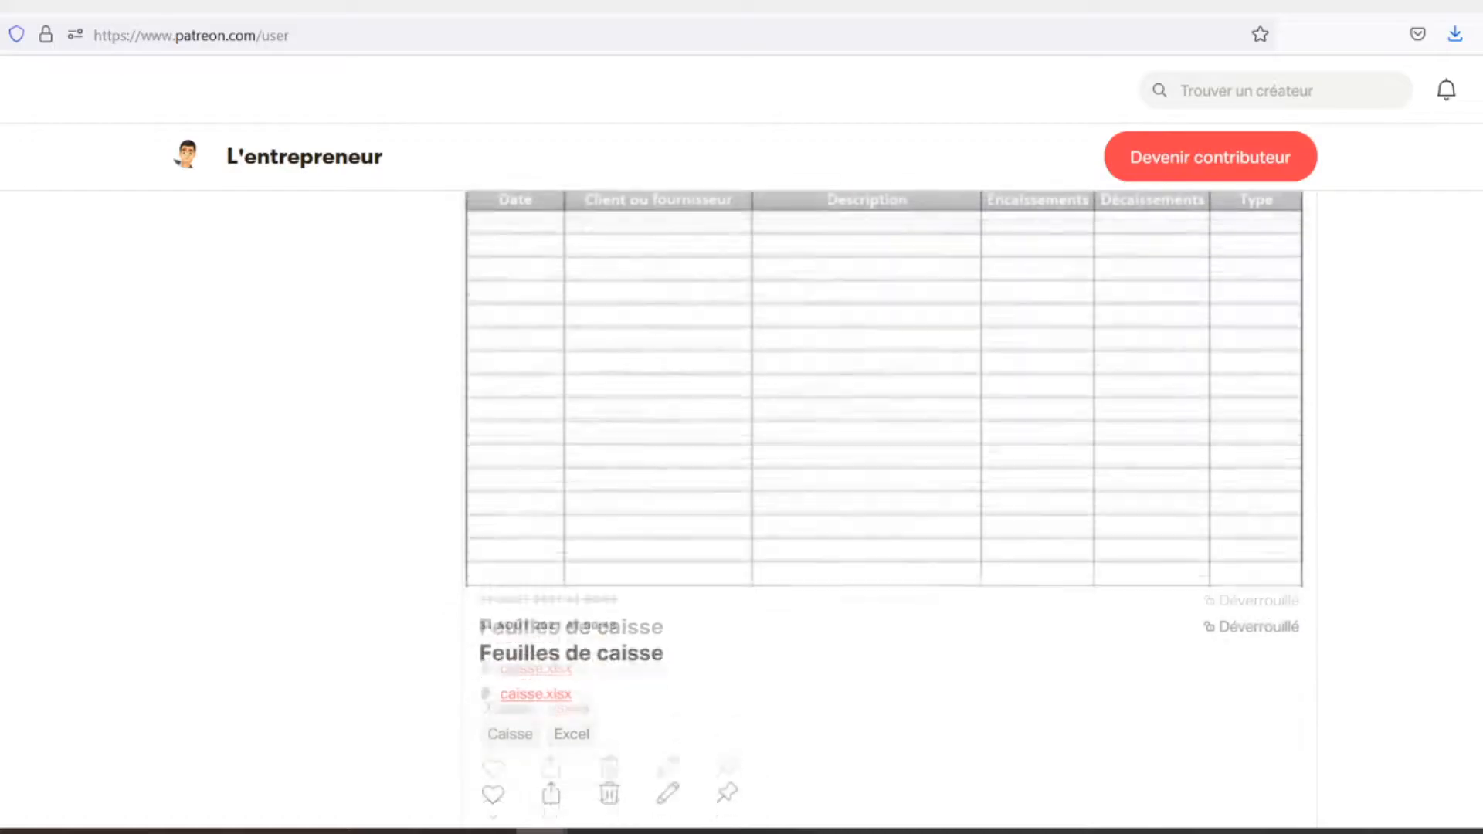
pyautogui.scroll(-2, 742, 479)
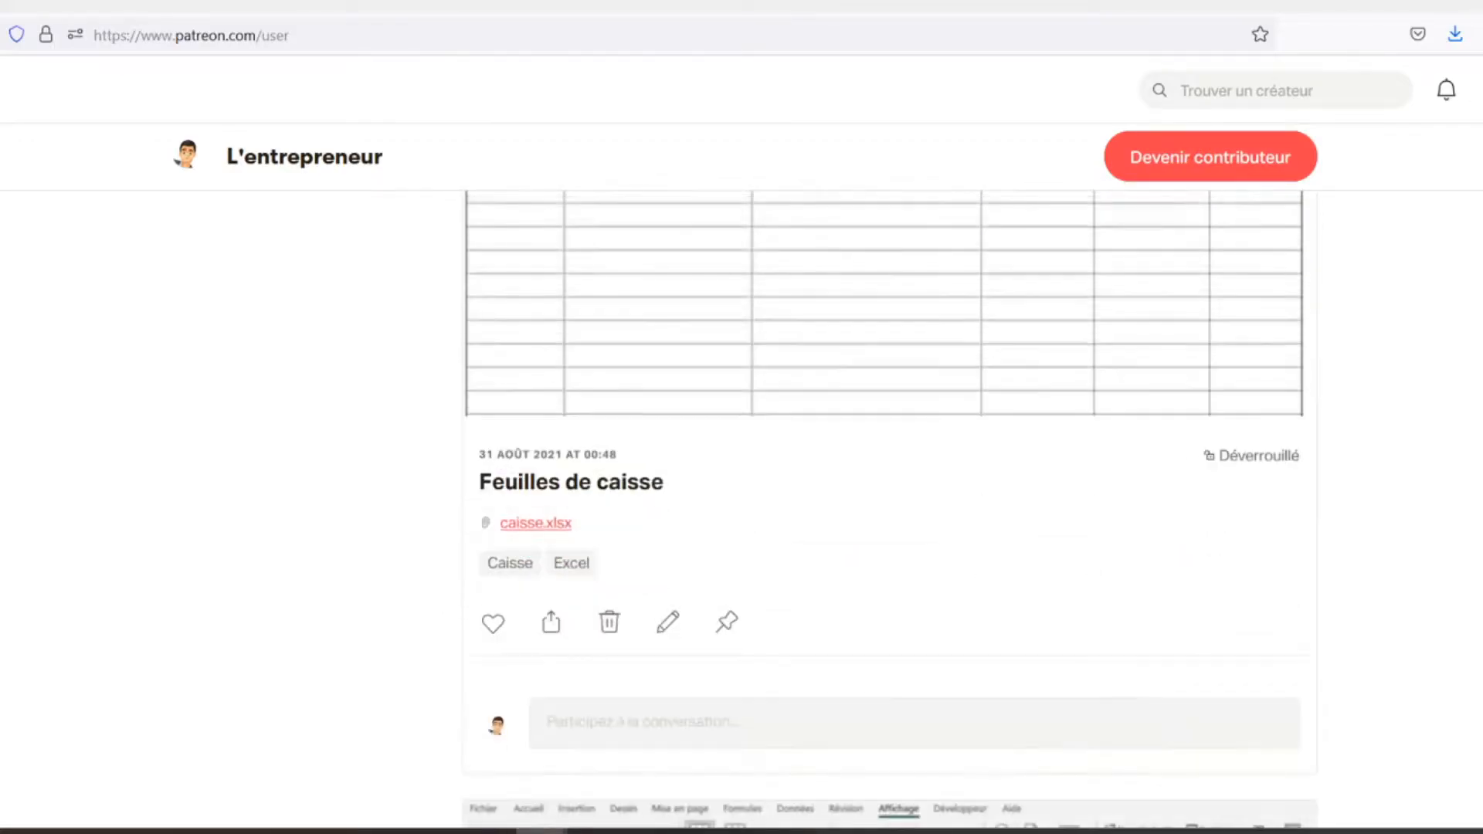
pyautogui.scroll(-2, 742, 479)
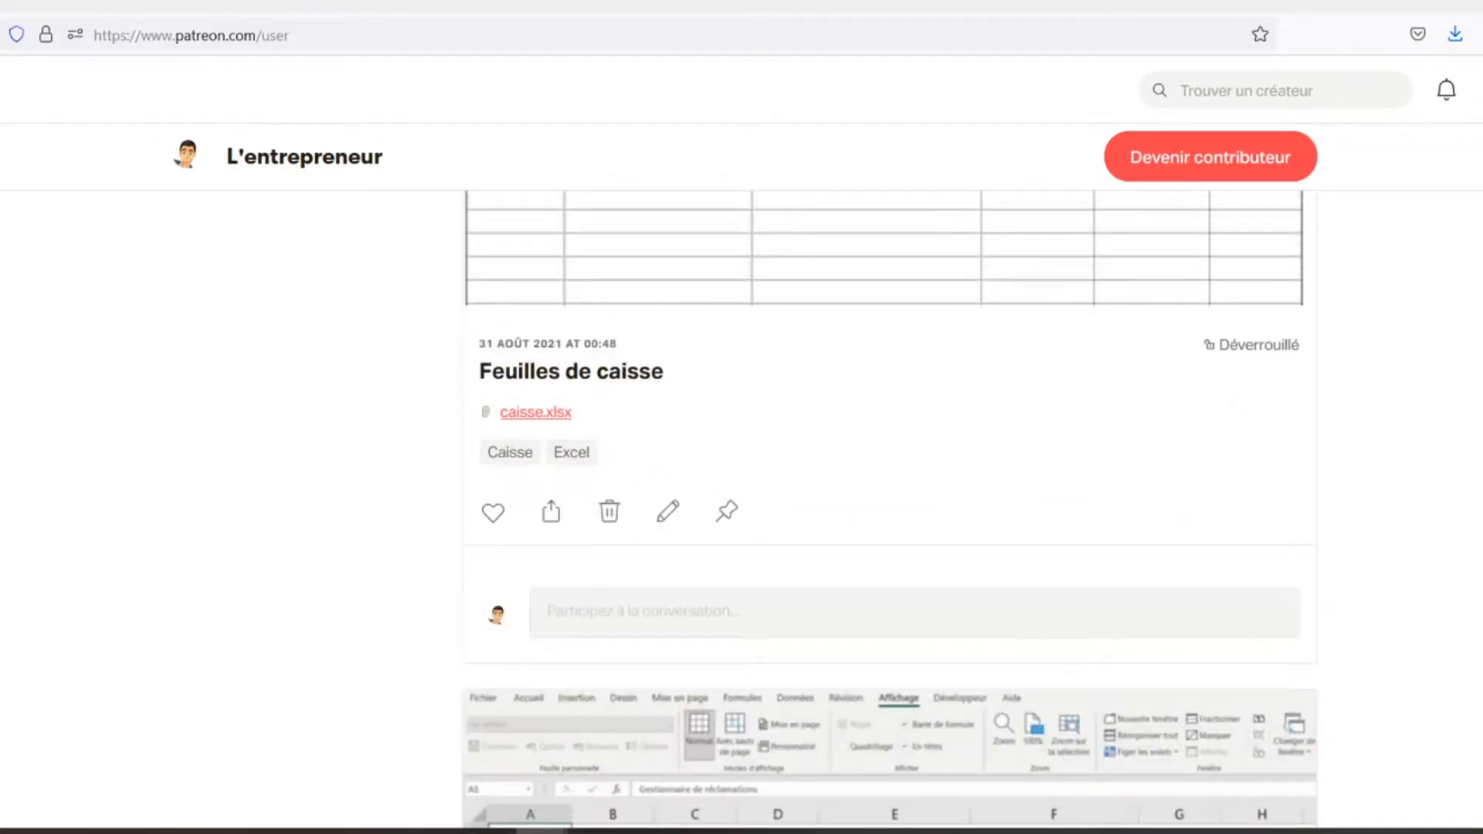
pyautogui.scroll(-2, 742, 479)
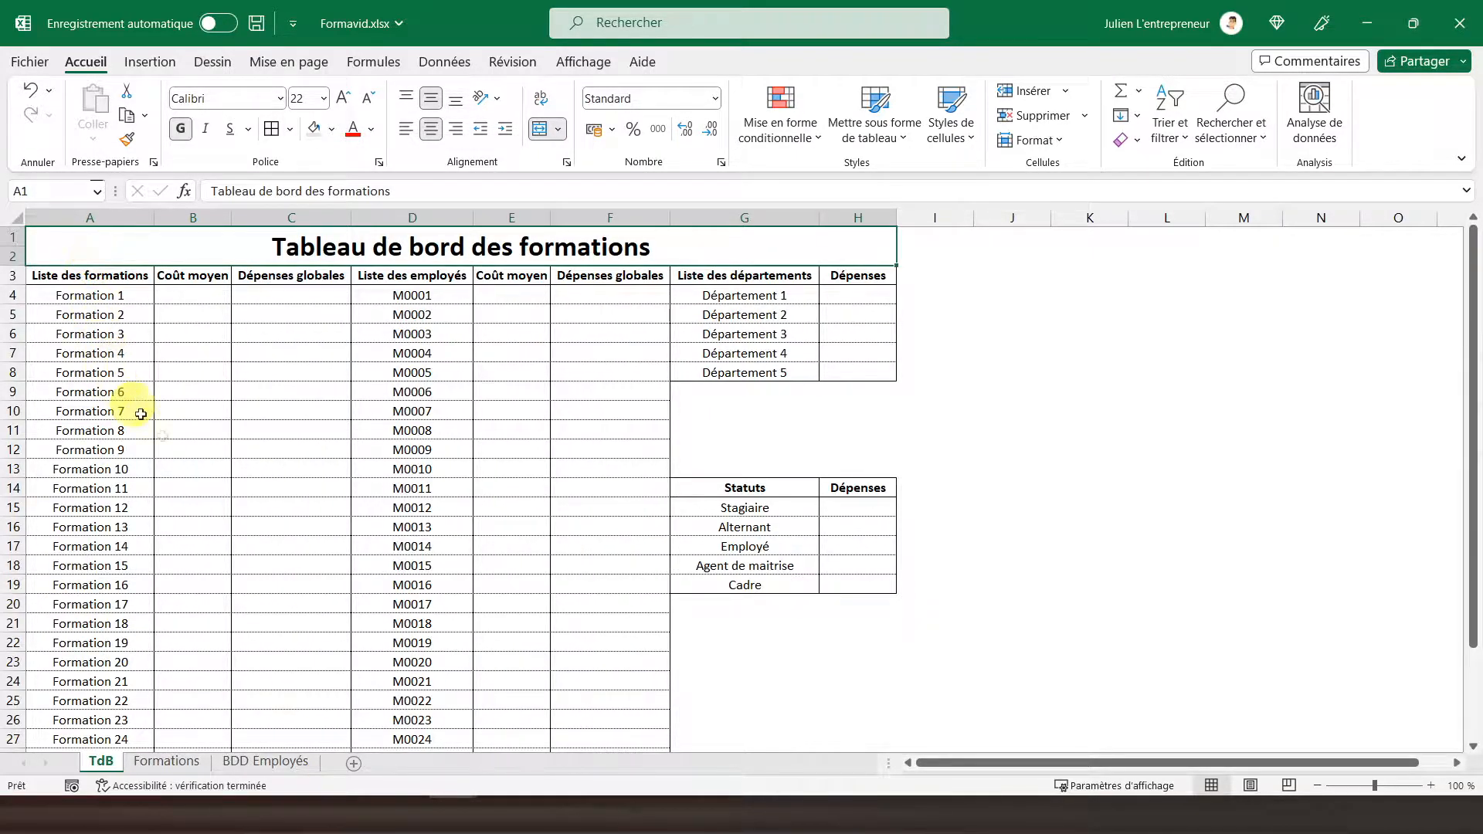
# Fill the employee table range A2:F31 on the BDD Employés sheet with the lightest green theme colour.
pyautogui.click(164, 761)
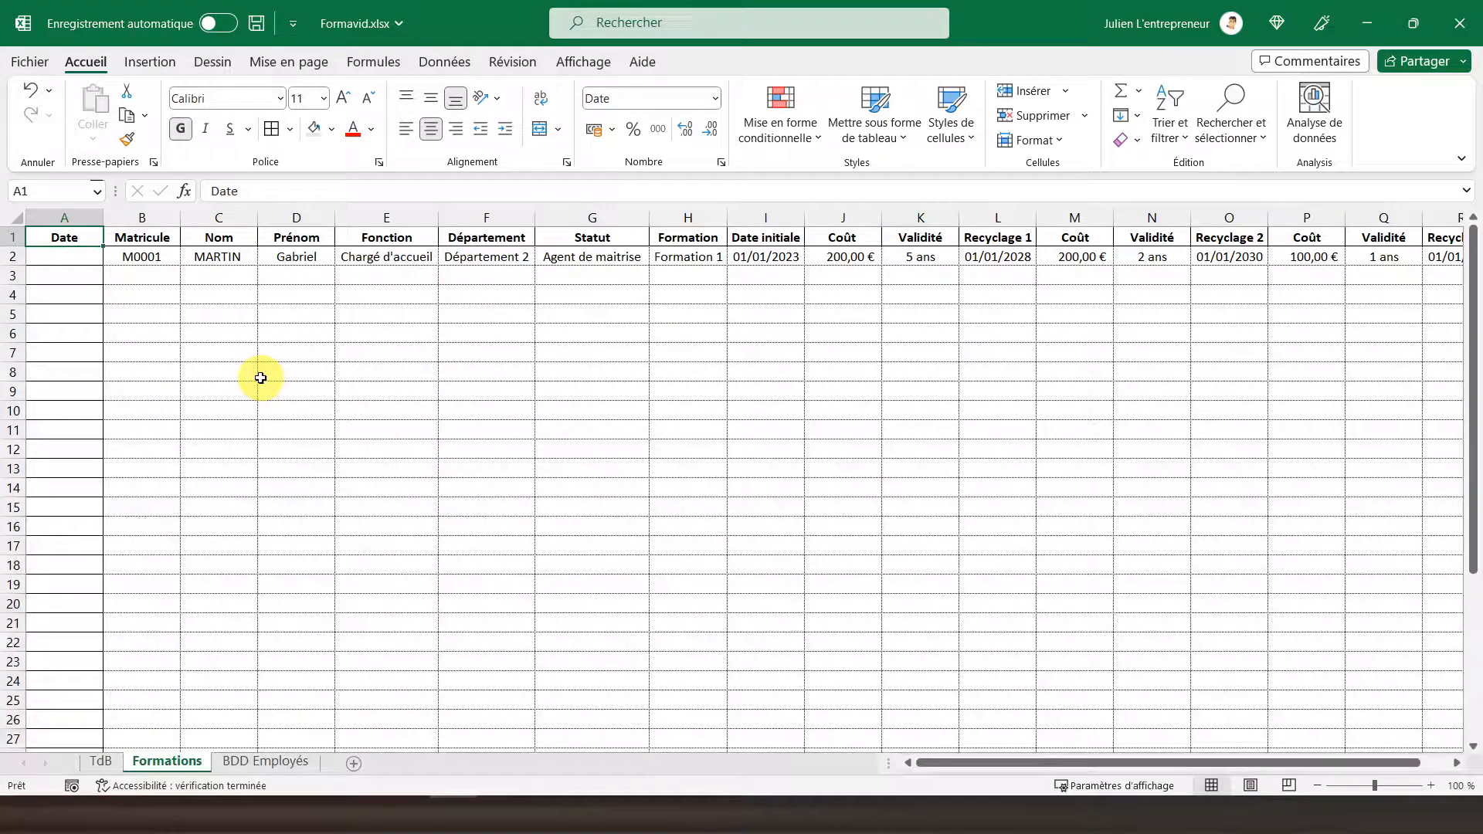
pyautogui.click(267, 761)
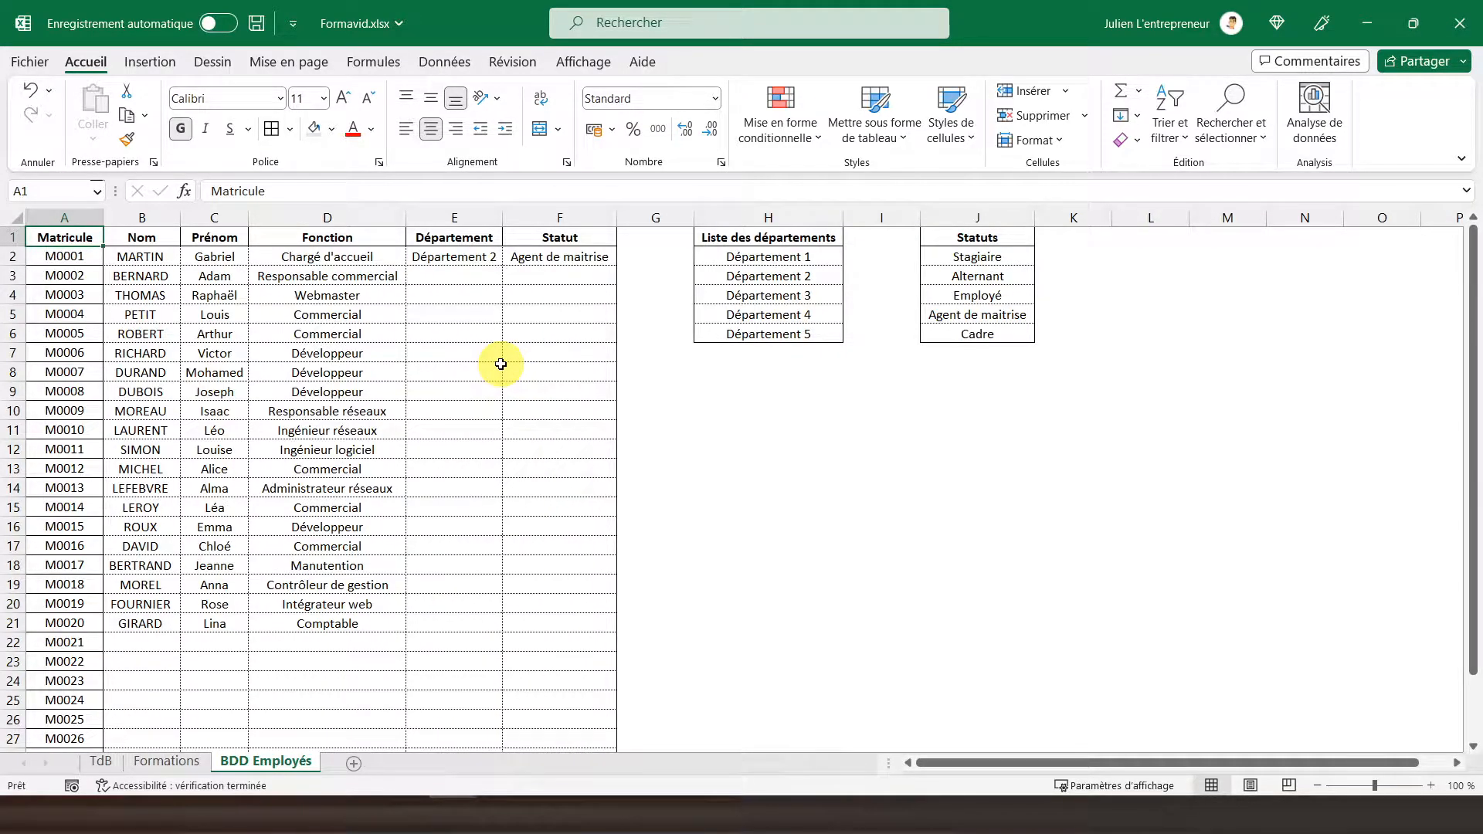
pyautogui.scroll(-4, 501, 364)
pyautogui.moveTo(537, 583); pyautogui.dragTo(7, 255)
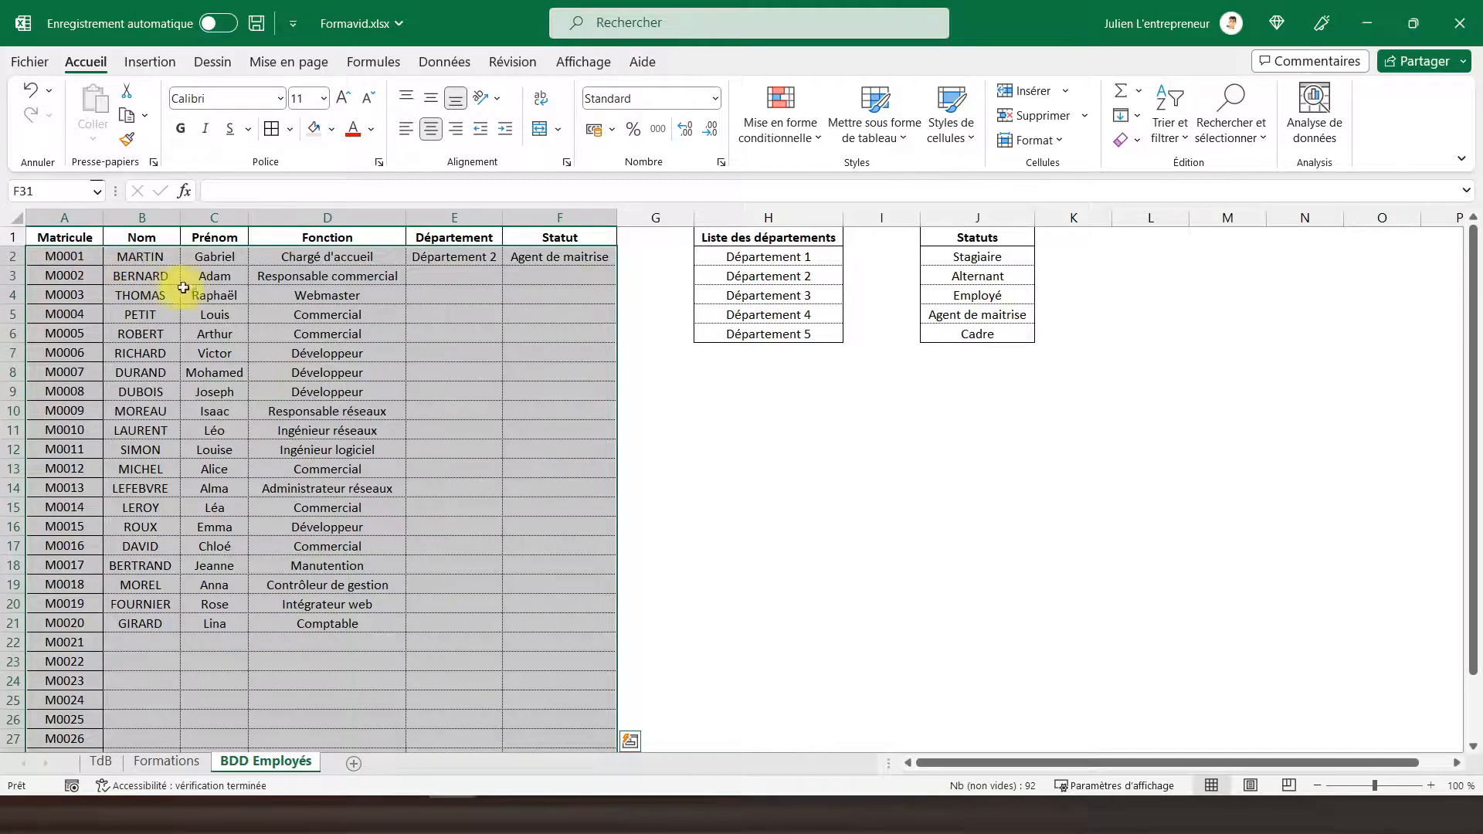
pyautogui.click(332, 130)
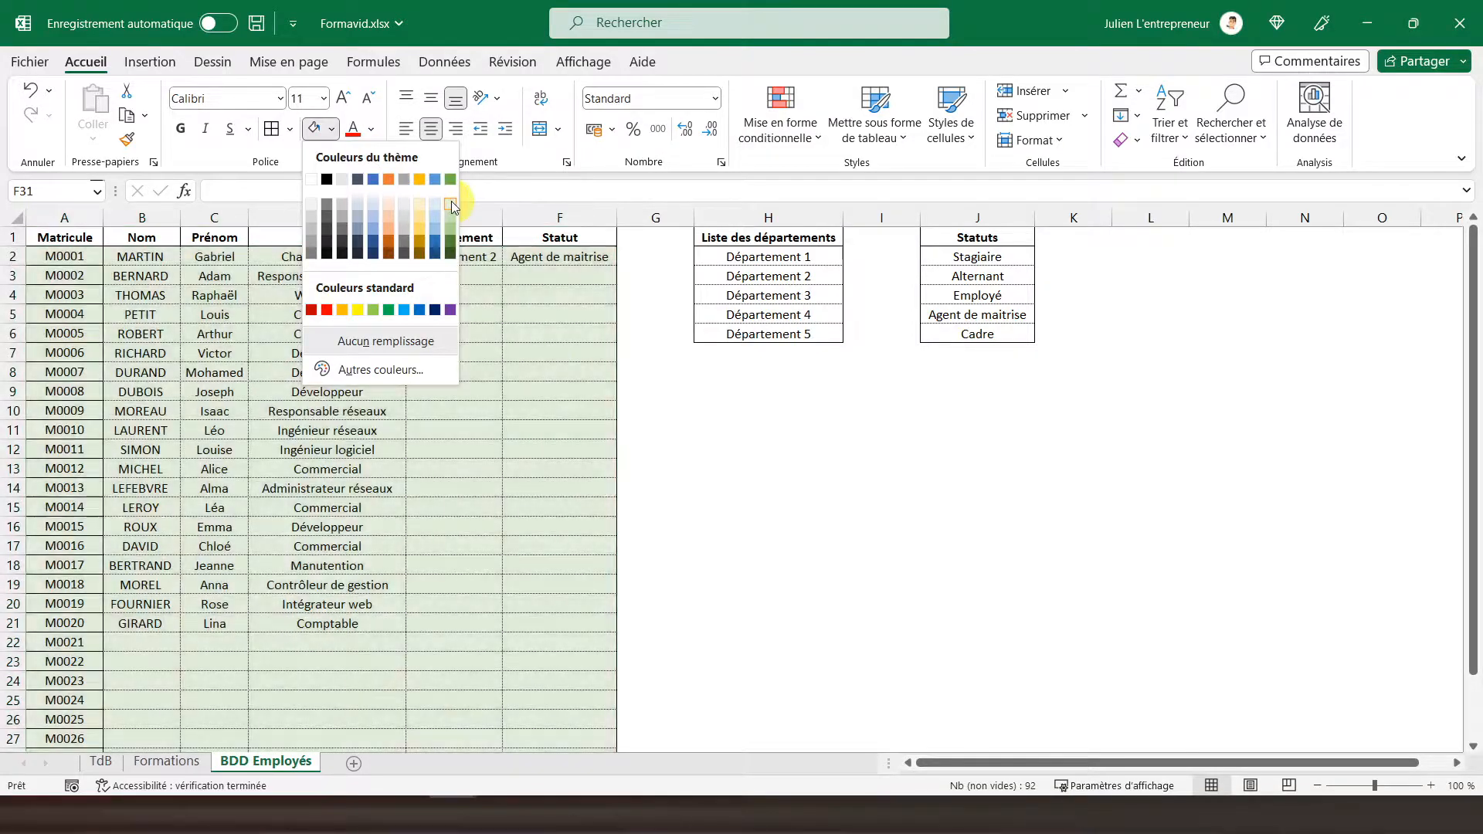
pyautogui.click(450, 202)
pyautogui.scroll(-5, 374, 450)
pyautogui.scroll(5, 374, 449)
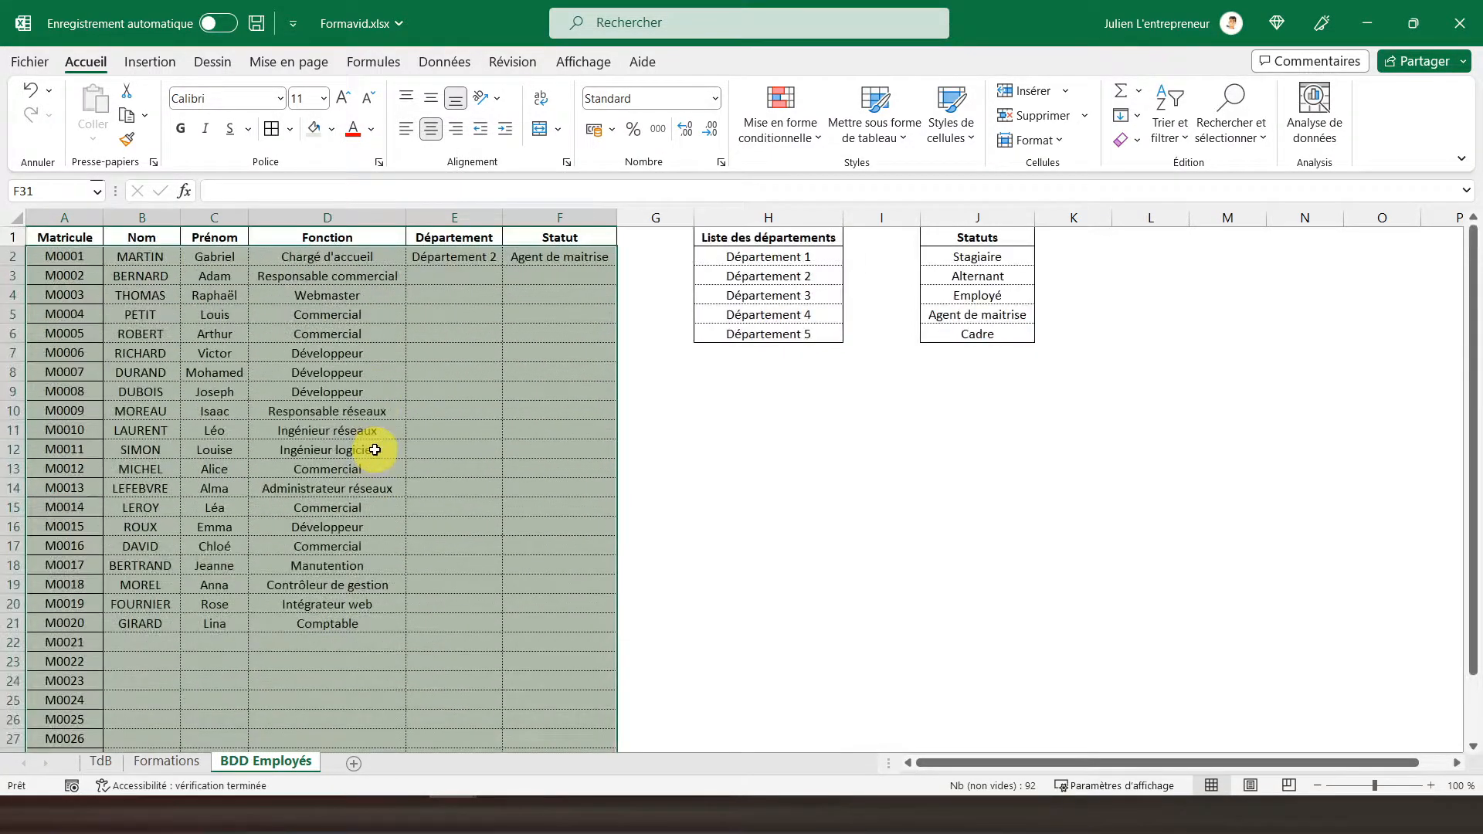
# Apply the same light green fill to the department list H2:H6 and the status list J2:J6.
pyautogui.moveTo(768, 256); pyautogui.dragTo(755, 334)
pyautogui.click(316, 133)
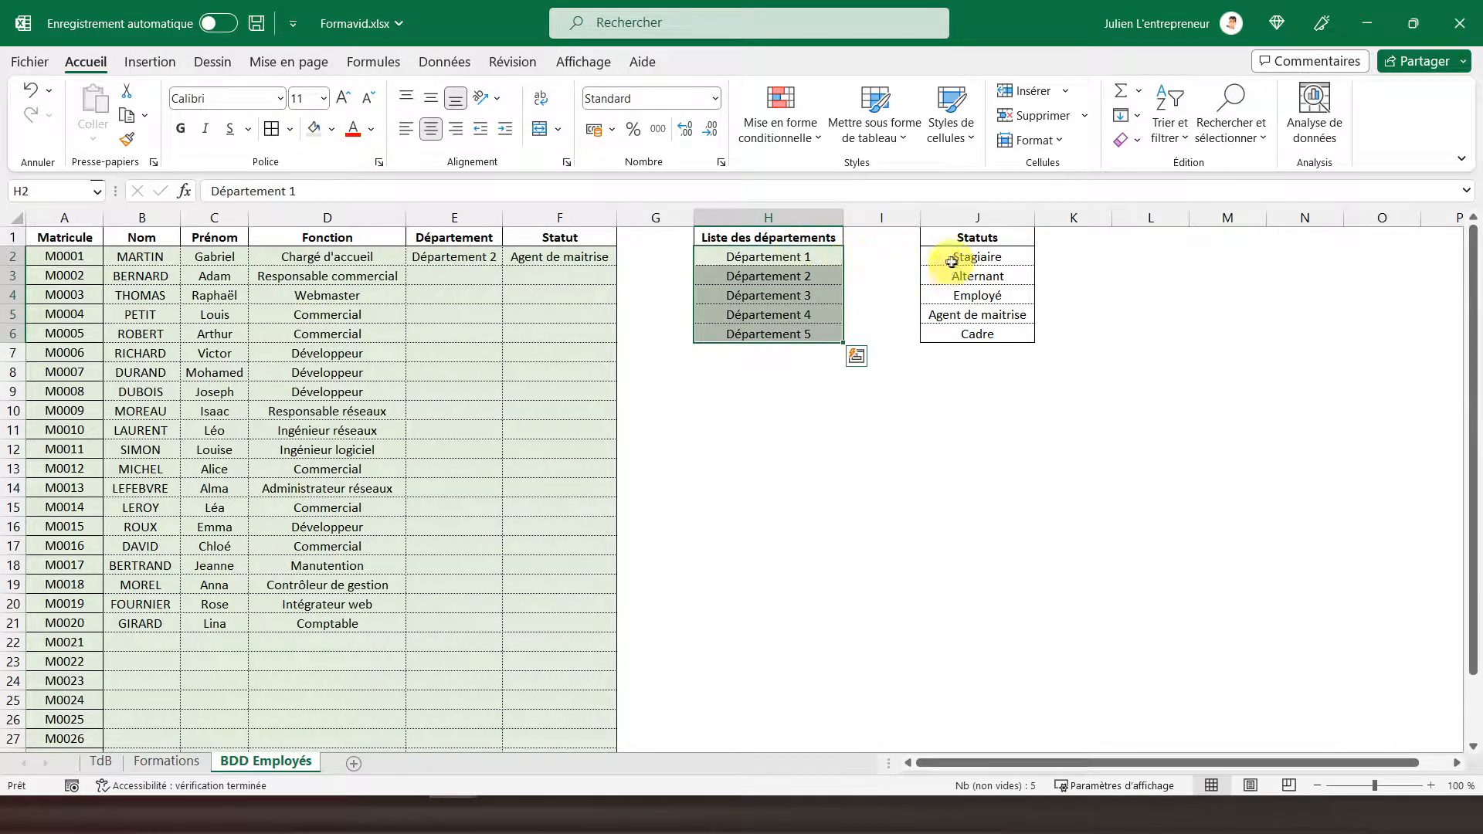
pyautogui.moveTo(954, 255)
pyautogui.mouseDown()
pyautogui.moveTo(941, 344)
pyautogui.moveTo(956, 256)
pyautogui.mouseUp()
pyautogui.click(956, 330)
pyautogui.click(317, 132)
# Fill the Département and Statut columns of the employee table, E2:F31, with light grey.
pyautogui.scroll(-5, 457, 323)
pyautogui.moveTo(553, 525); pyautogui.dragTo(431, 262)
pyautogui.click(333, 131)
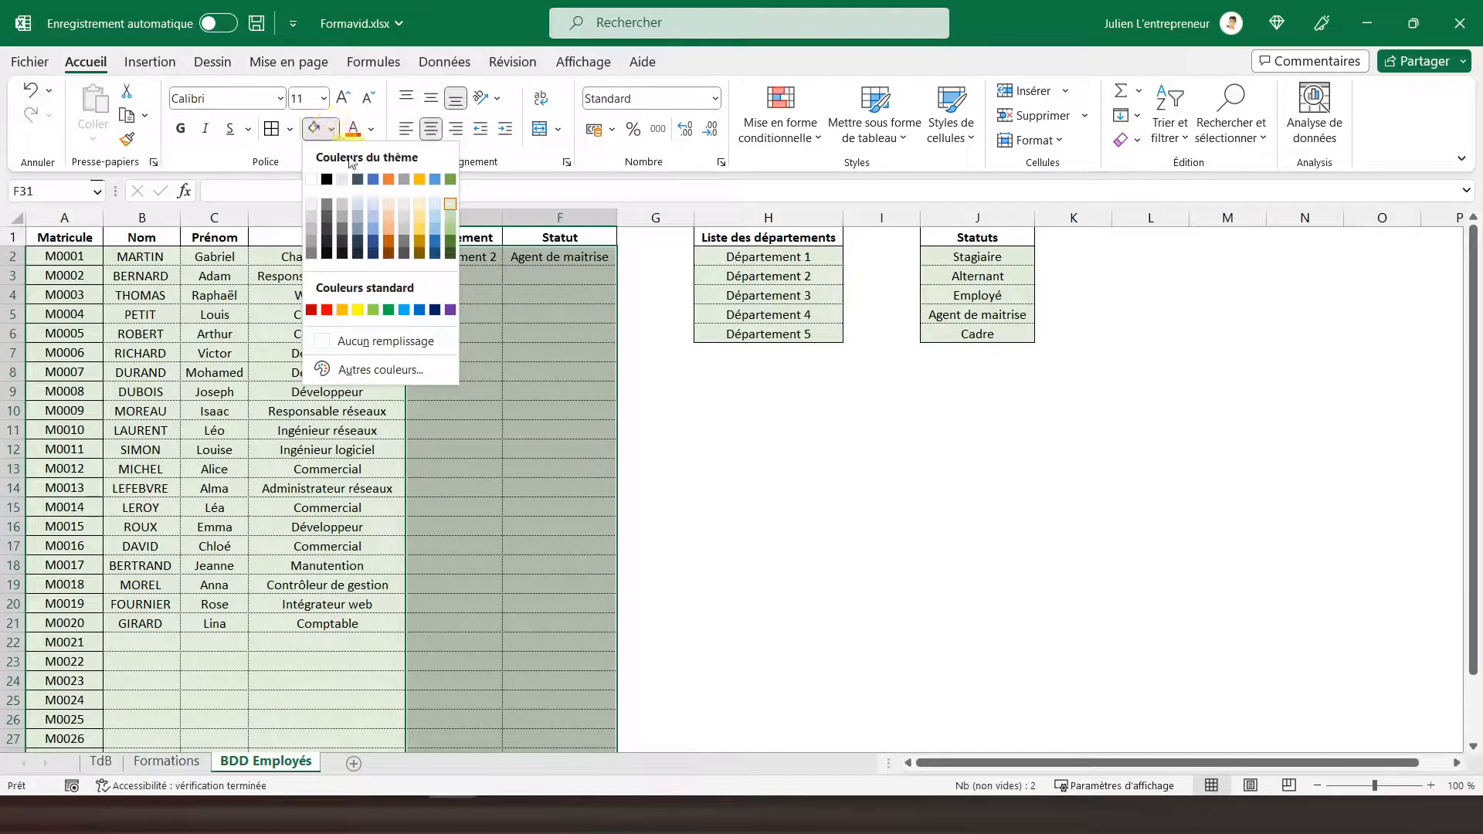
pyautogui.click(348, 183)
pyautogui.scroll(-6, 363, 264)
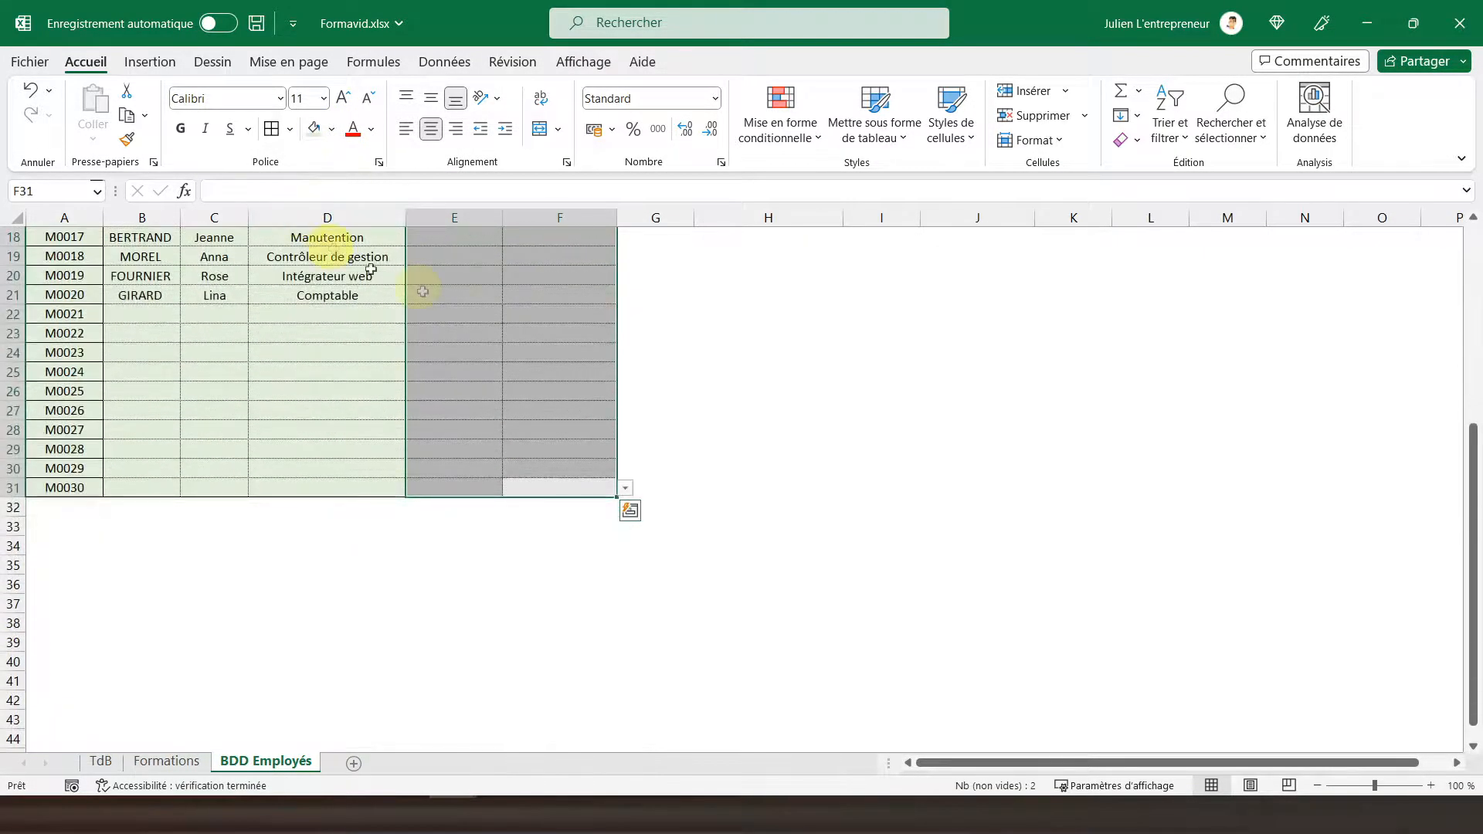
pyautogui.scroll(1, 485, 413)
pyautogui.scroll(5, 485, 413)
pyautogui.click(445, 276)
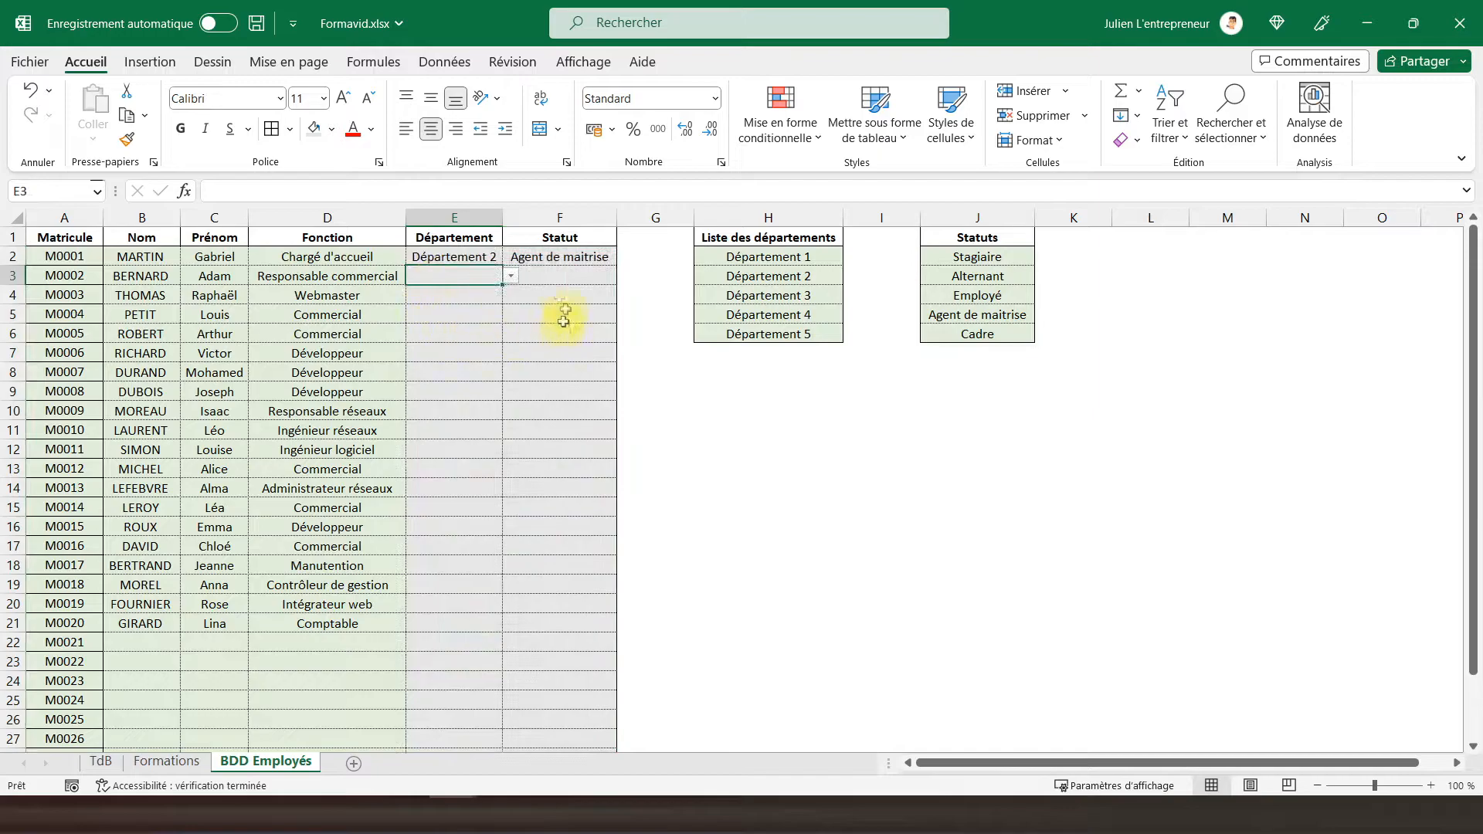
pyautogui.click(62, 238)
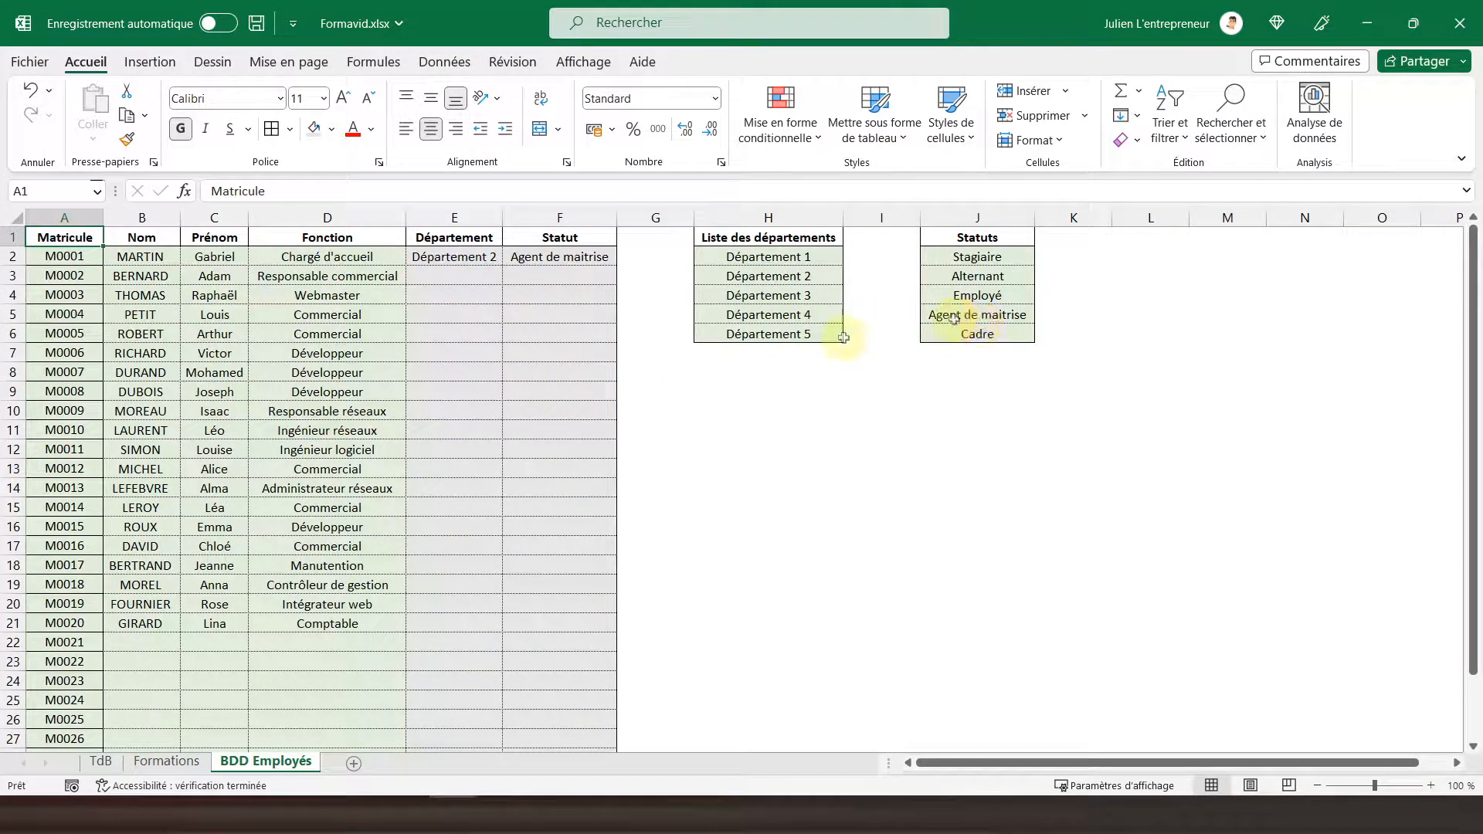
# Fill the Matricule to Statut columns on the Formations sheet, B2:G40, with light grey.
pyautogui.click(165, 761)
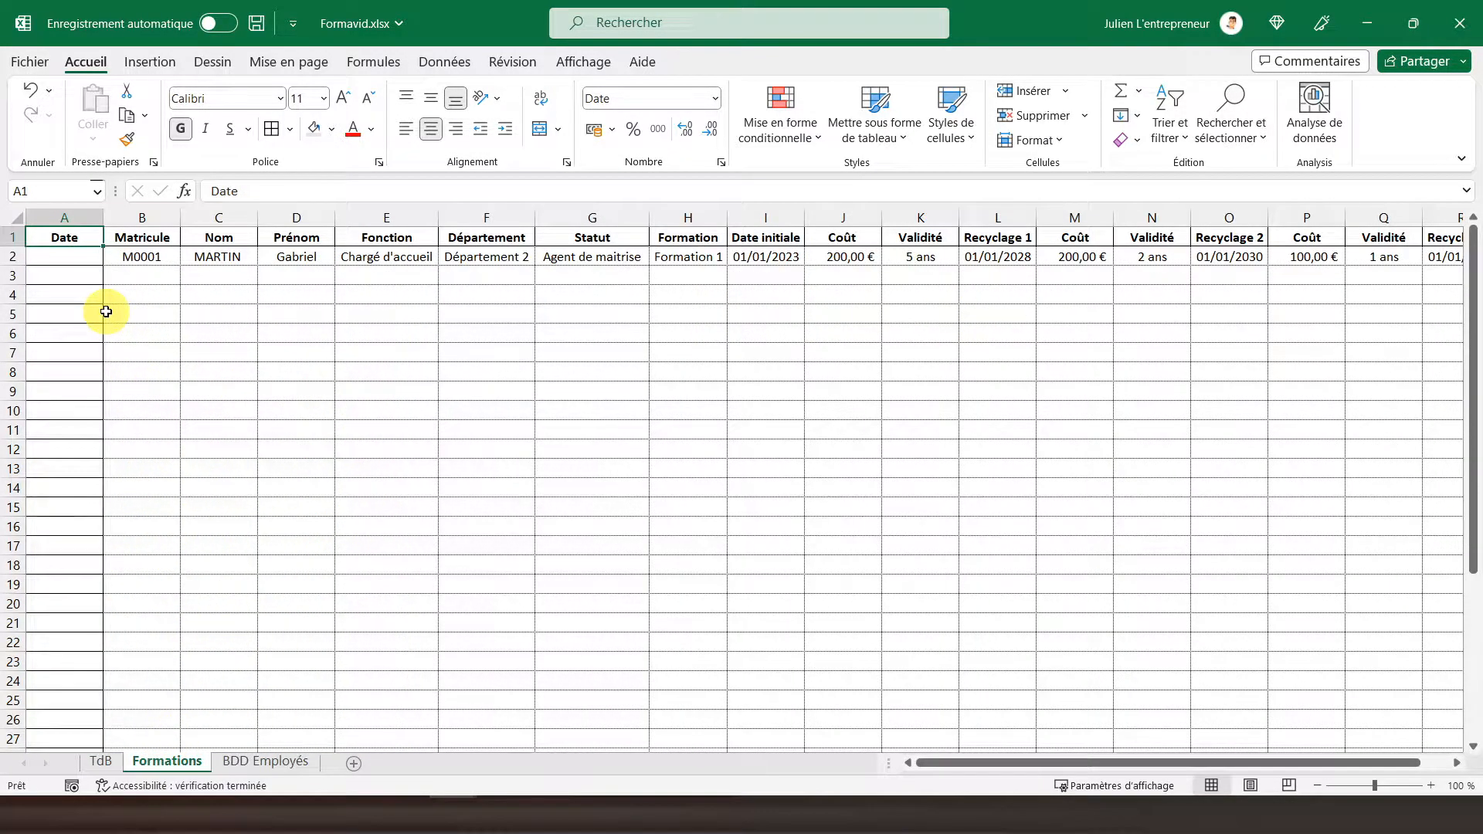
pyautogui.click(140, 261)
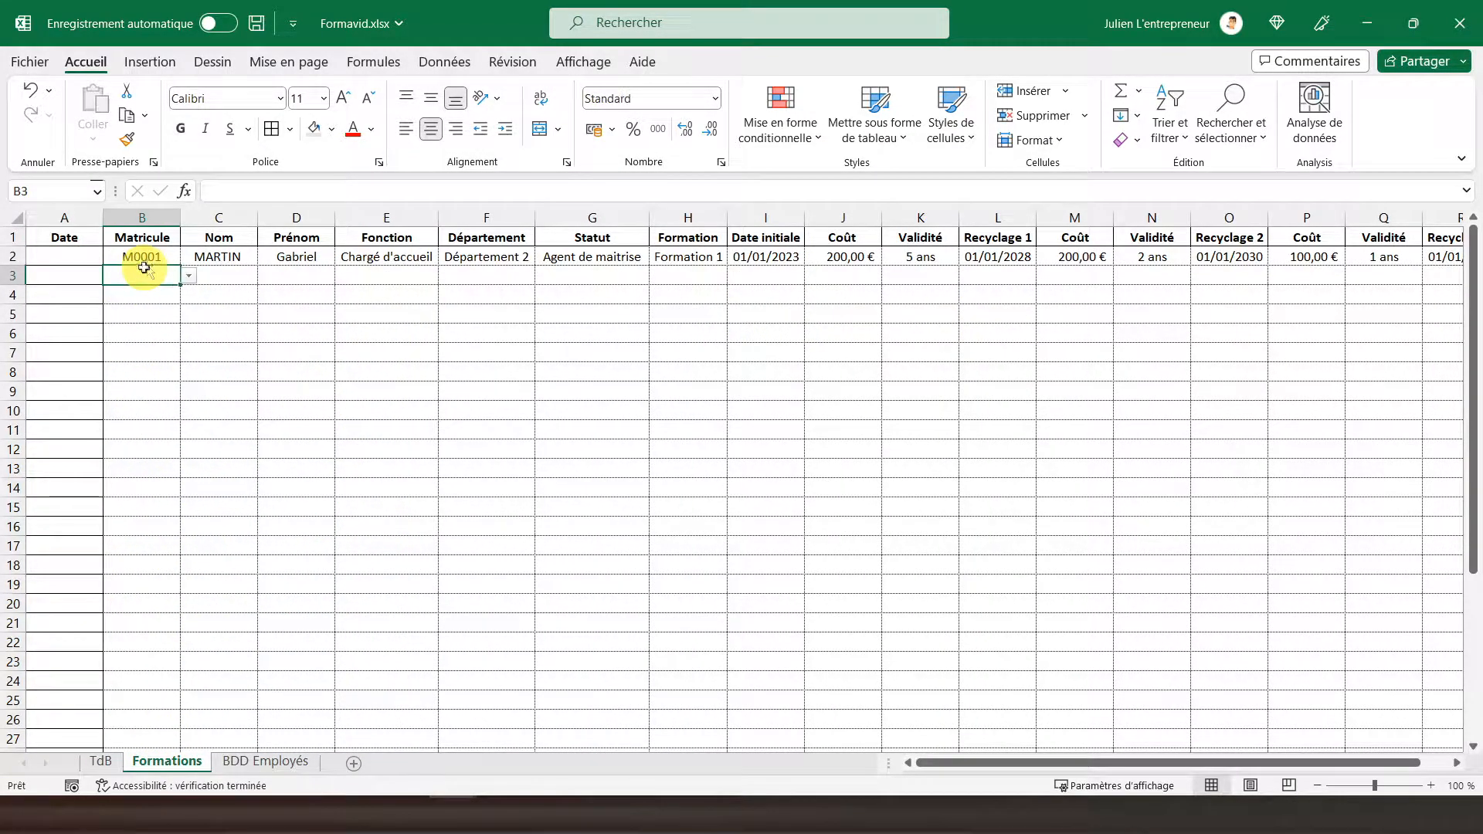
pyautogui.click(236, 265)
pyautogui.moveTo(139, 265); pyautogui.dragTo(576, 713)
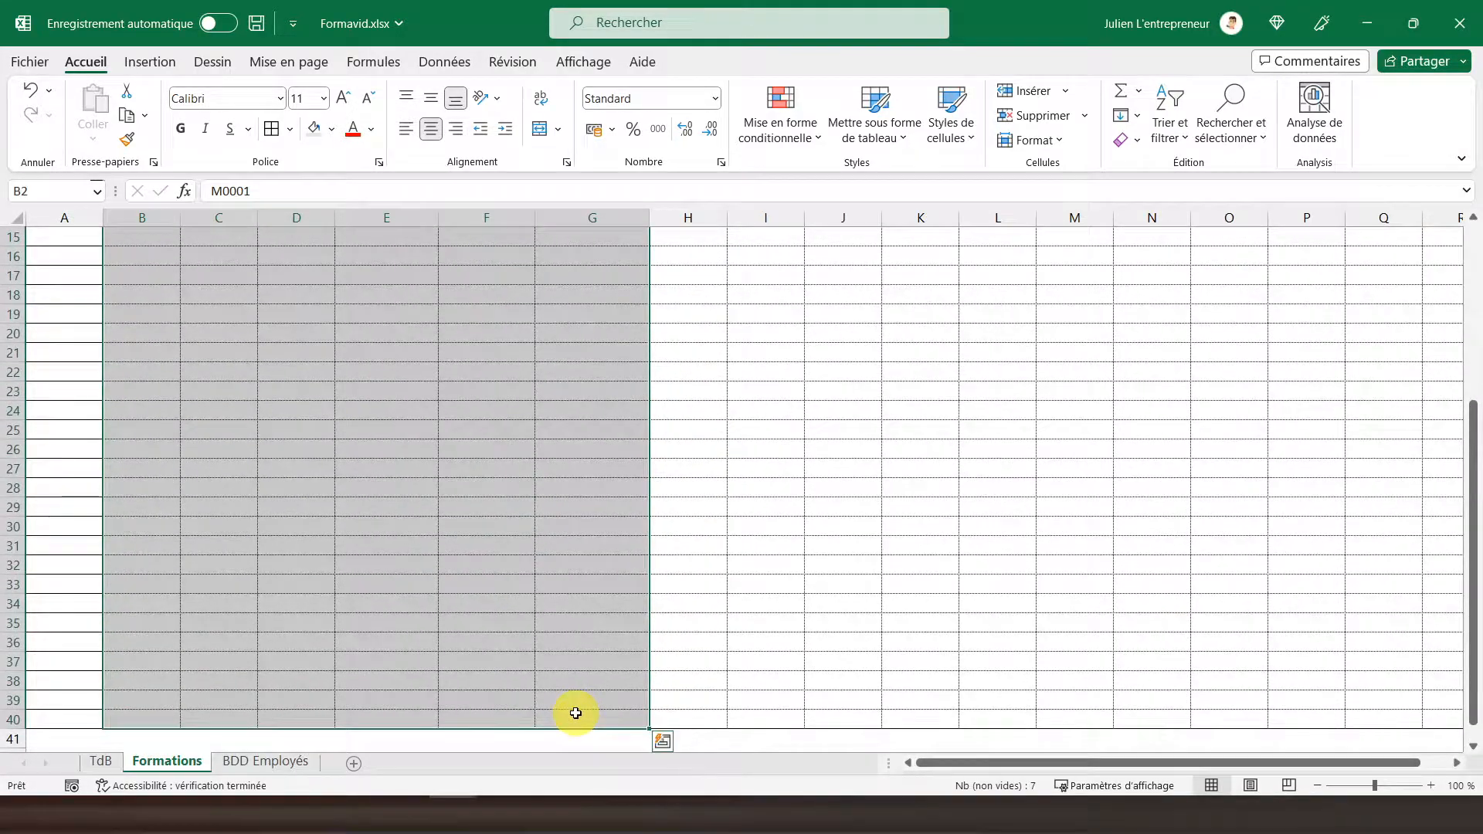
pyautogui.click(312, 132)
# Fill the Date column of the Formations sheet, A2:A40, with the lightest green theme colour.
pyautogui.scroll(-8, 139, 354)
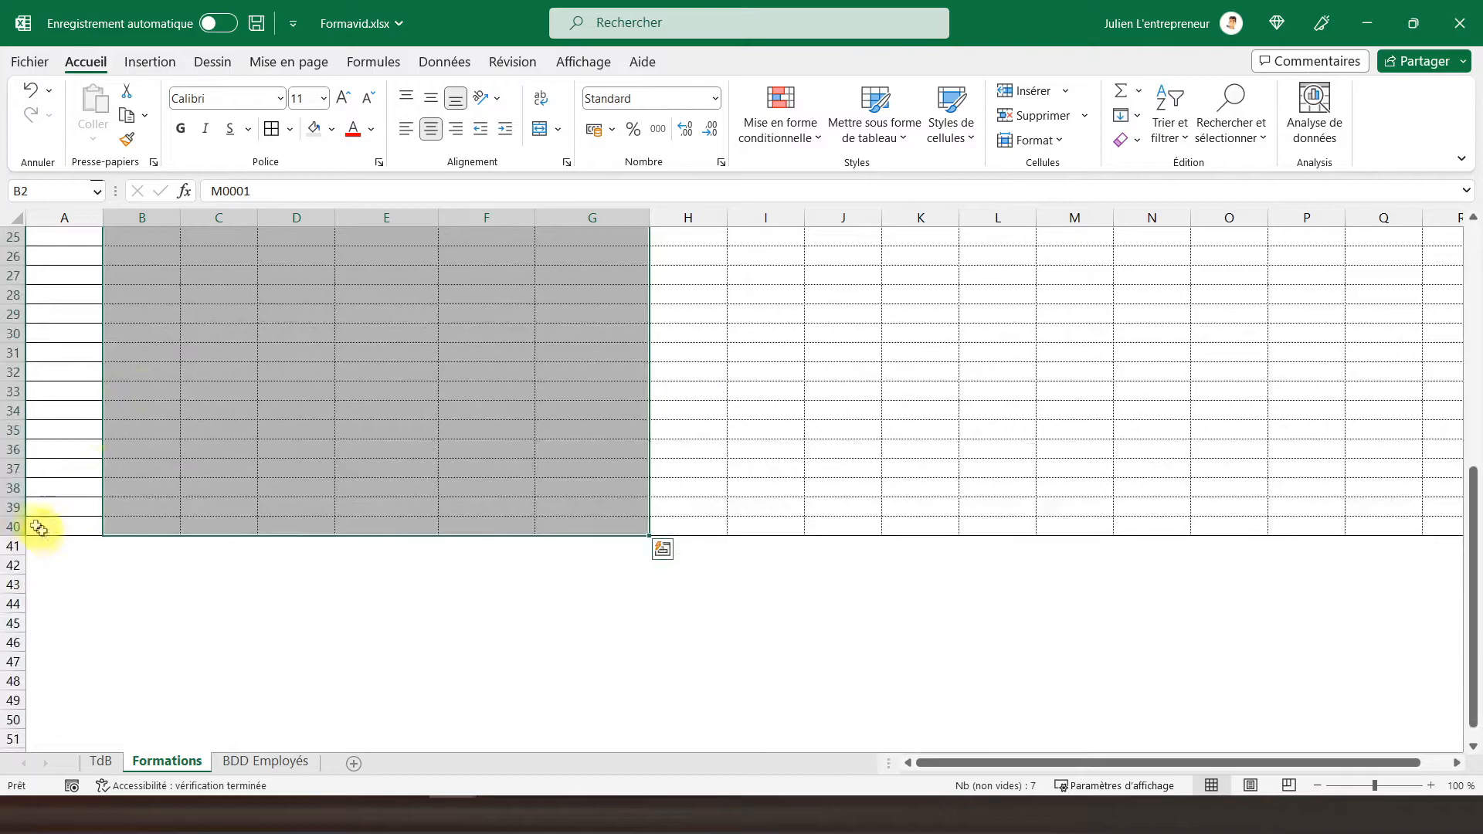
pyautogui.moveTo(59, 527); pyautogui.dragTo(75, 118)
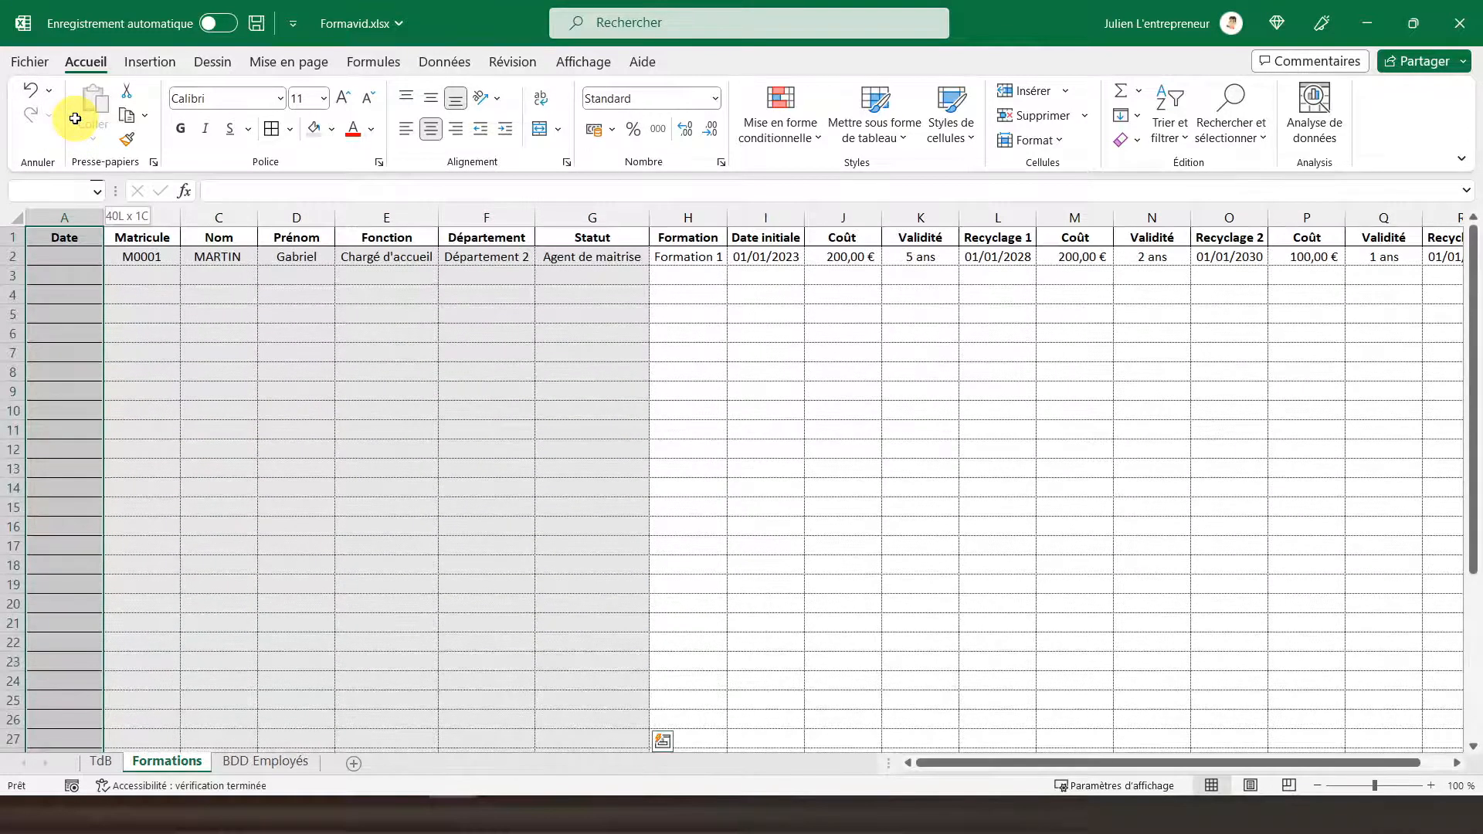
pyautogui.moveTo(75, 217); pyautogui.dragTo(64, 253)
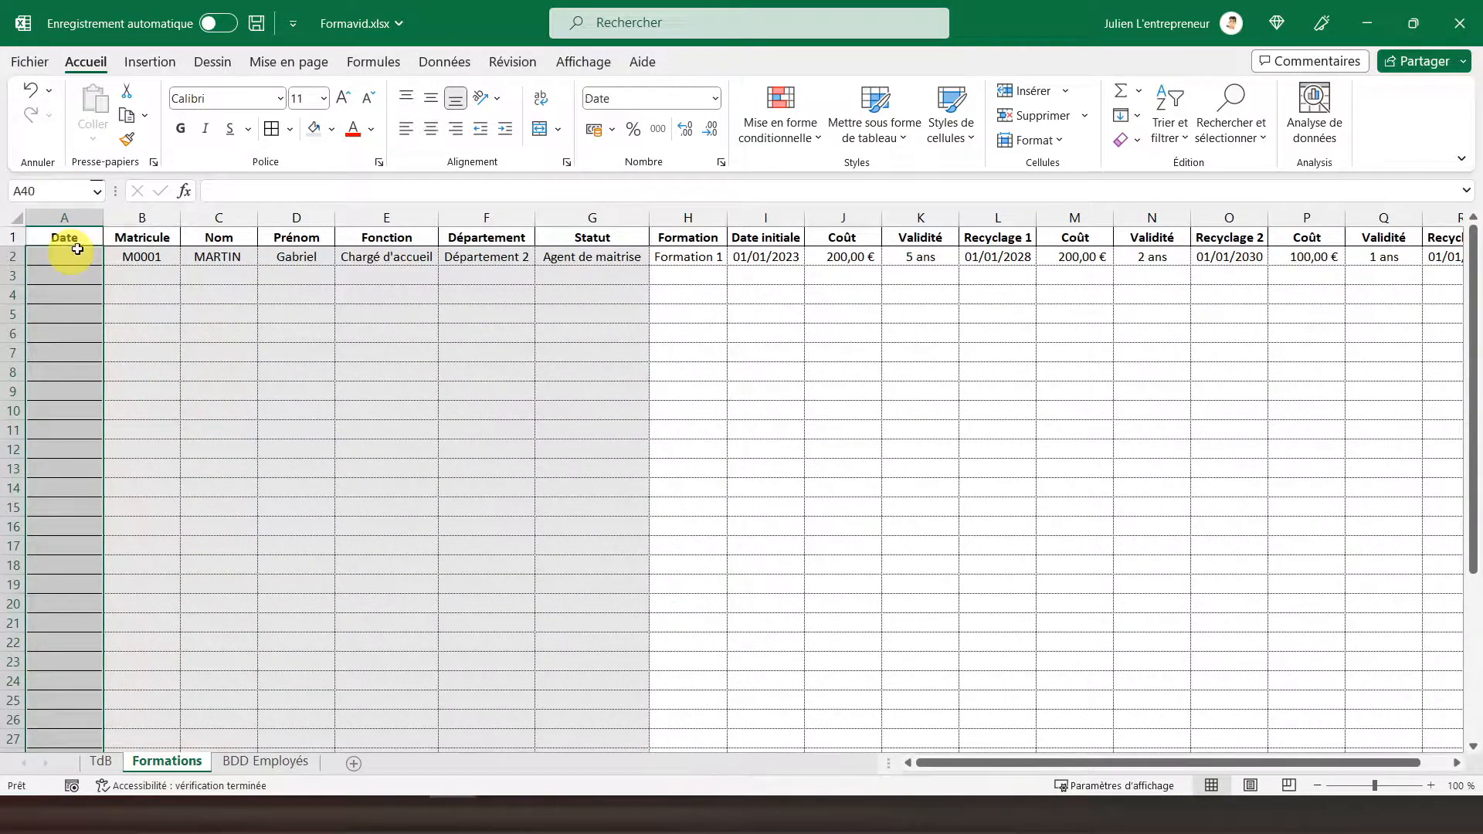
pyautogui.click(335, 127)
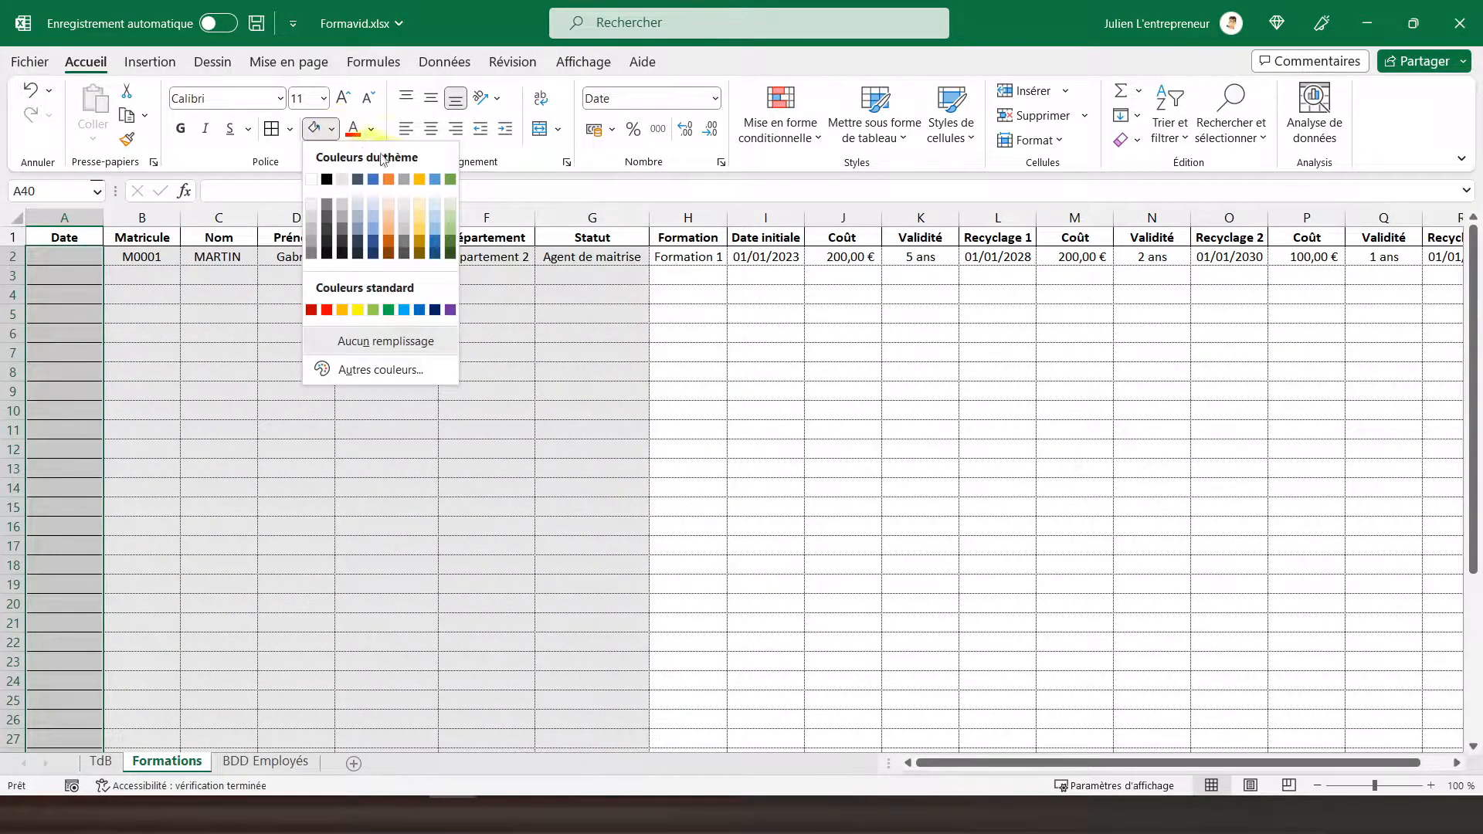
pyautogui.click(452, 207)
pyautogui.scroll(9, 695, 407)
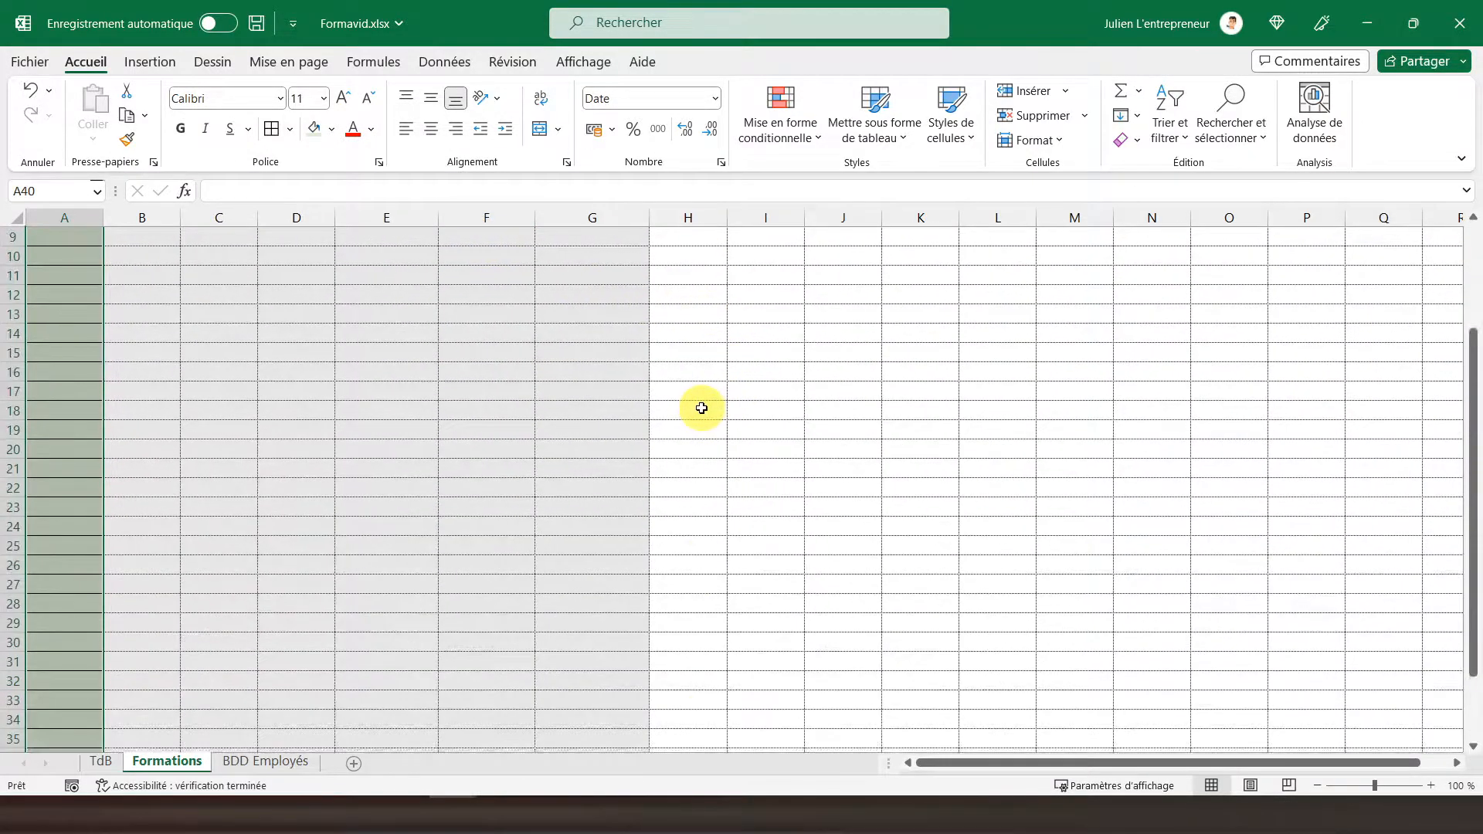
# Fill the Formation column, H2:H40, with the same light green.
pyautogui.click(675, 255)
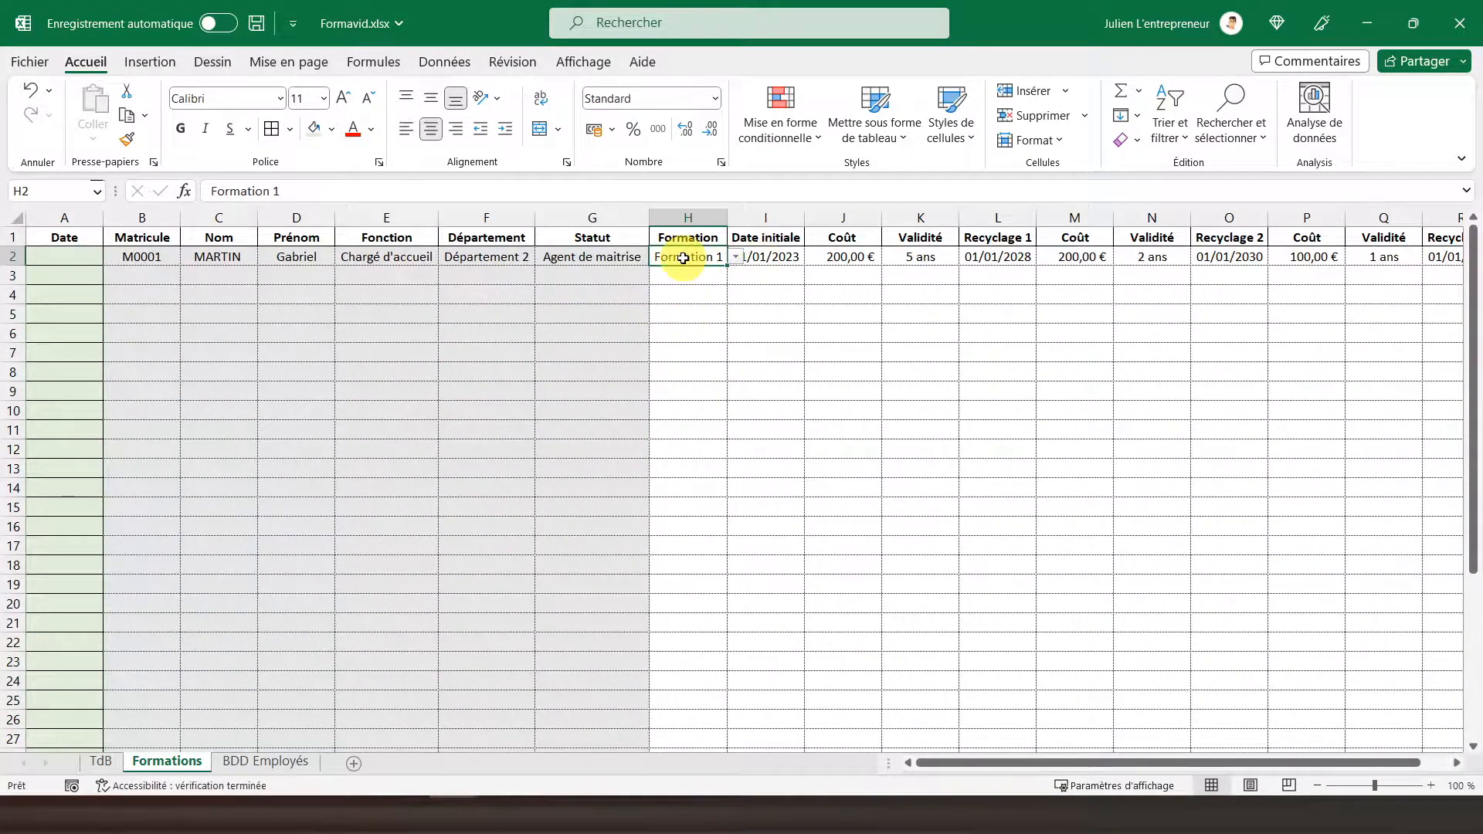
pyautogui.moveTo(667, 378); pyautogui.dragTo(674, 734)
pyautogui.scroll(4, 669, 437)
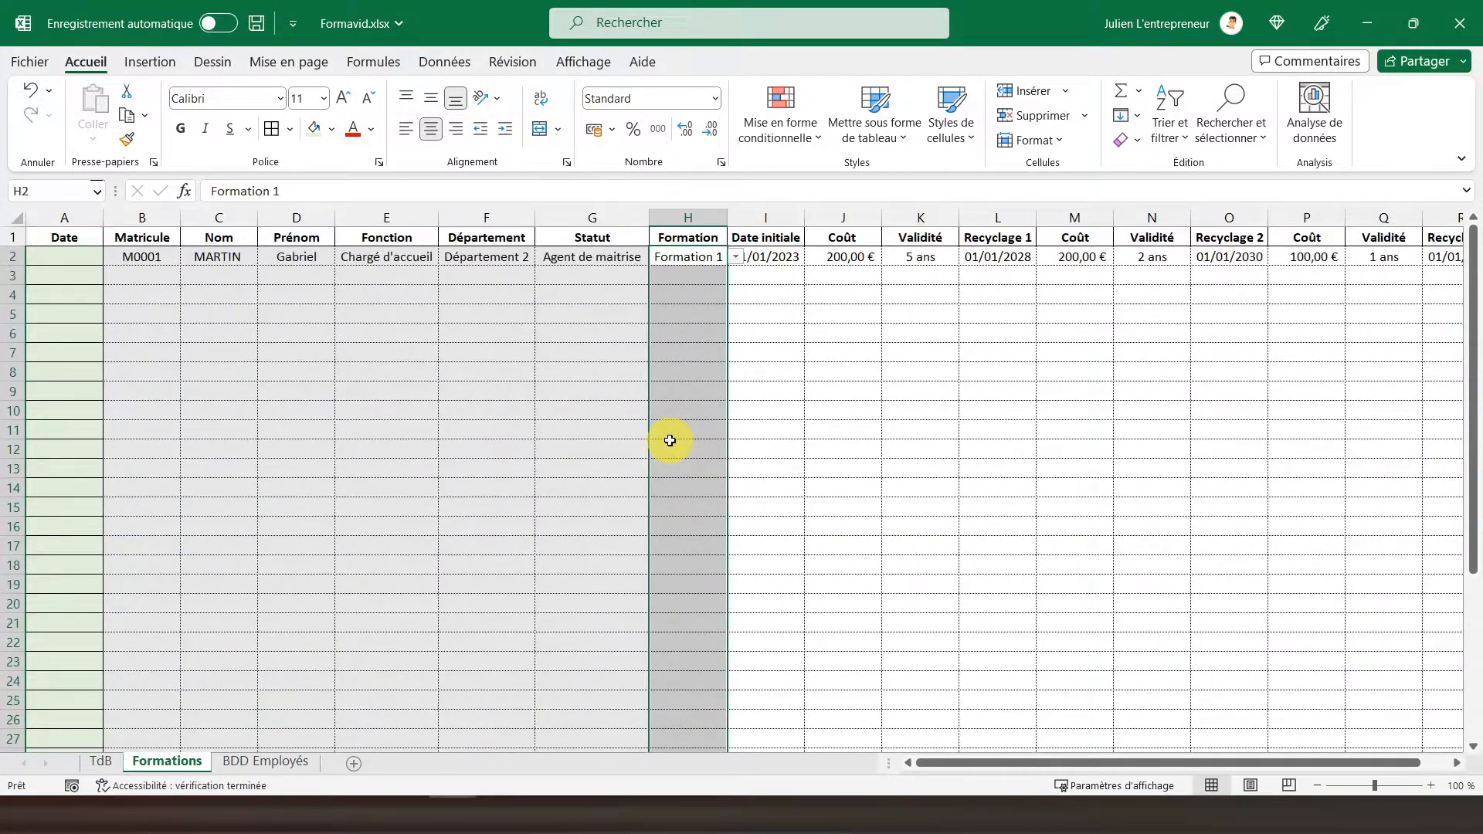
pyautogui.click(314, 129)
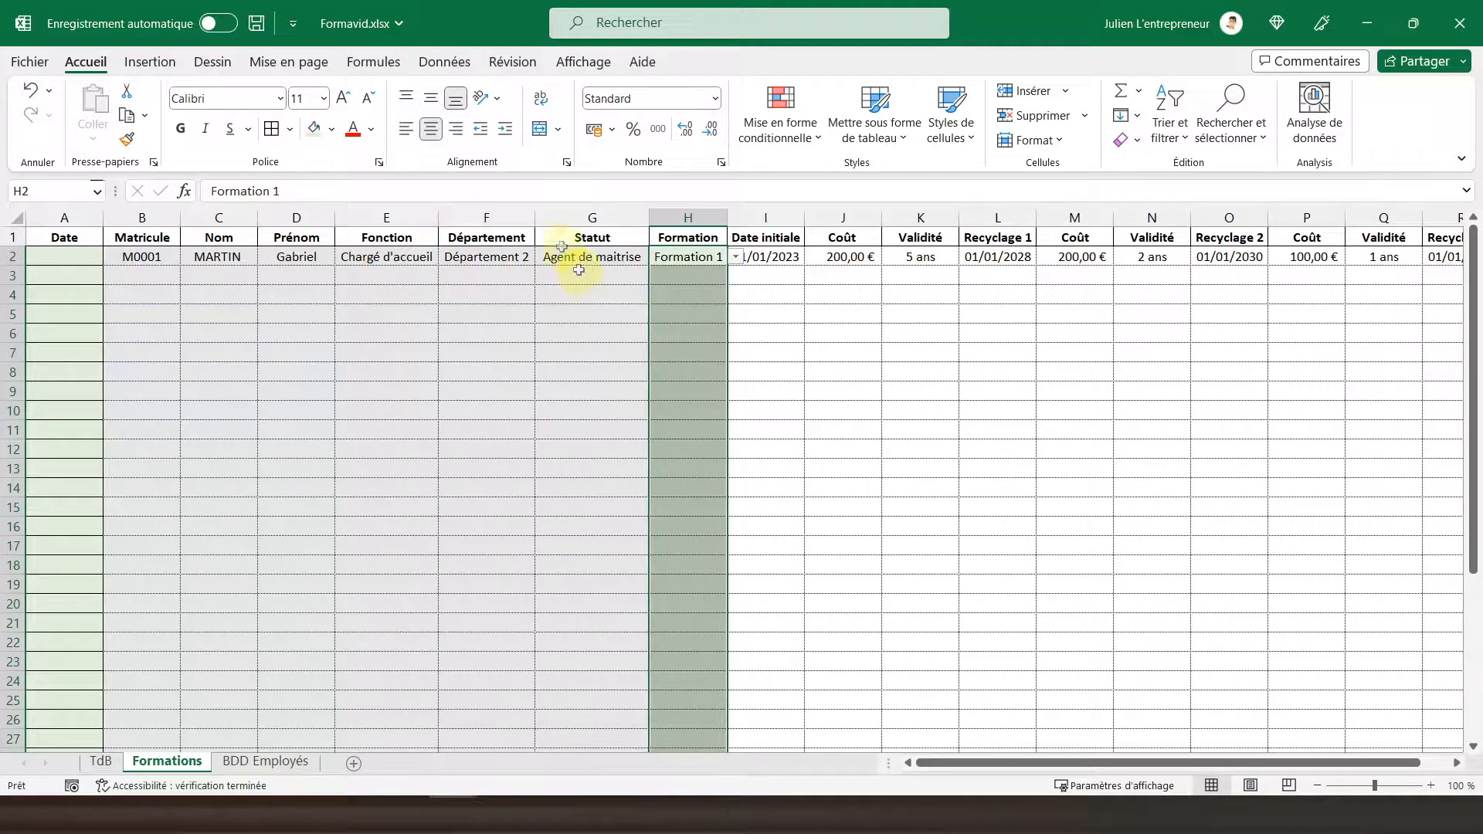
pyautogui.click(681, 263)
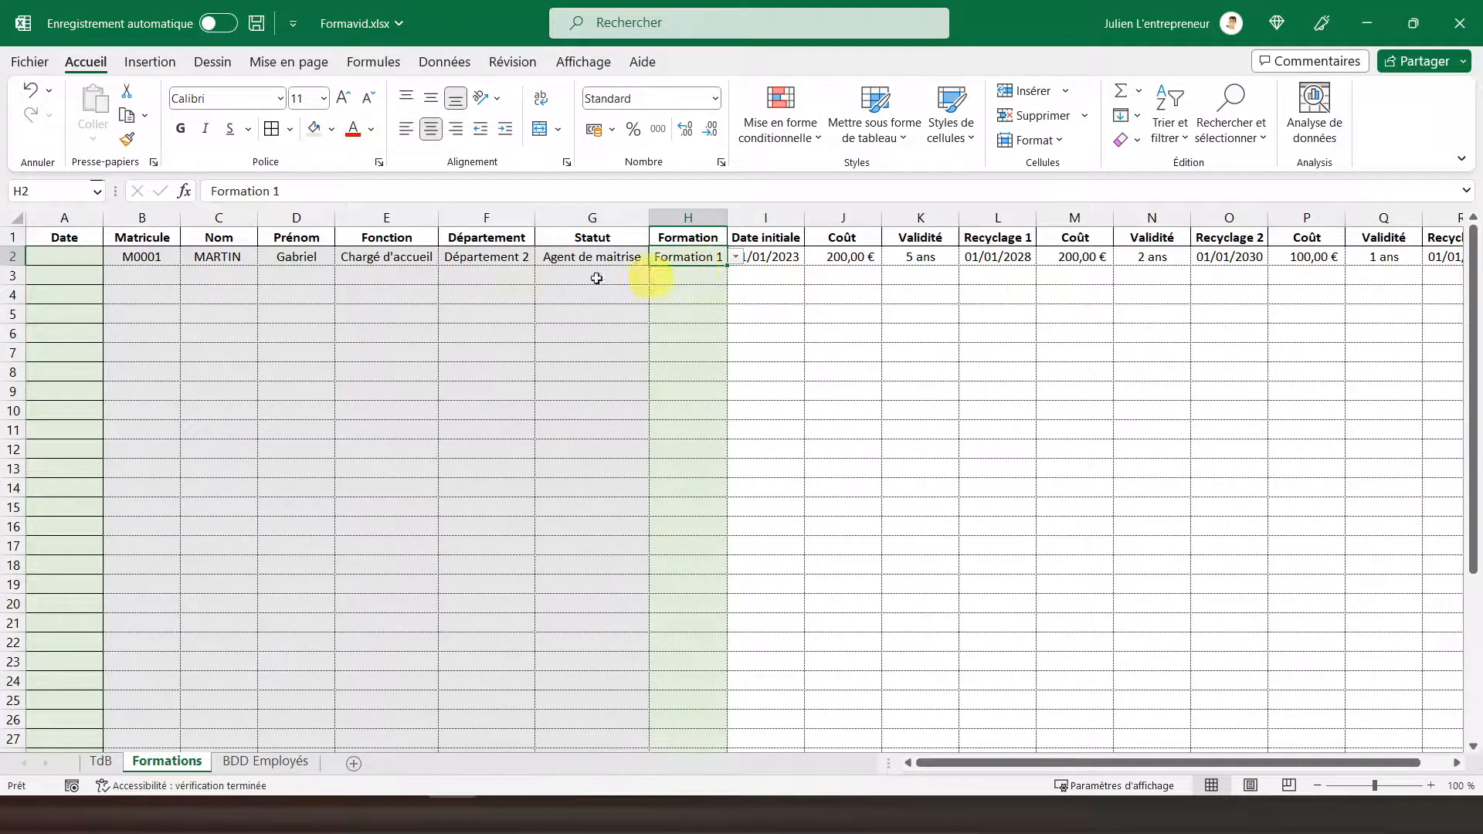
# Check the BDD Employés sheet, and examine the first training's initial date, cost, validity and Recyclage 1 formula on Formations.
pyautogui.click(274, 761)
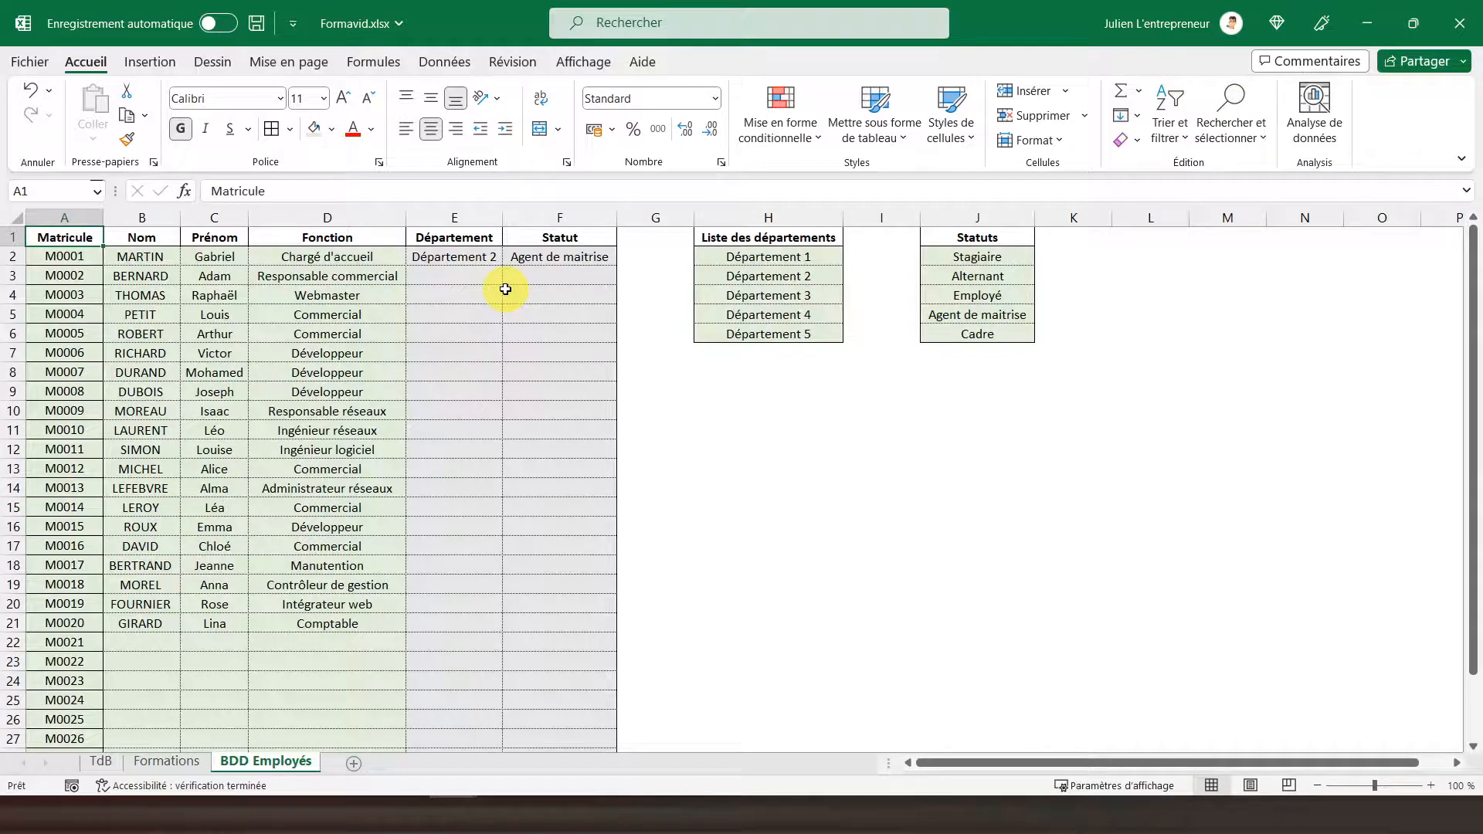
pyautogui.click(169, 762)
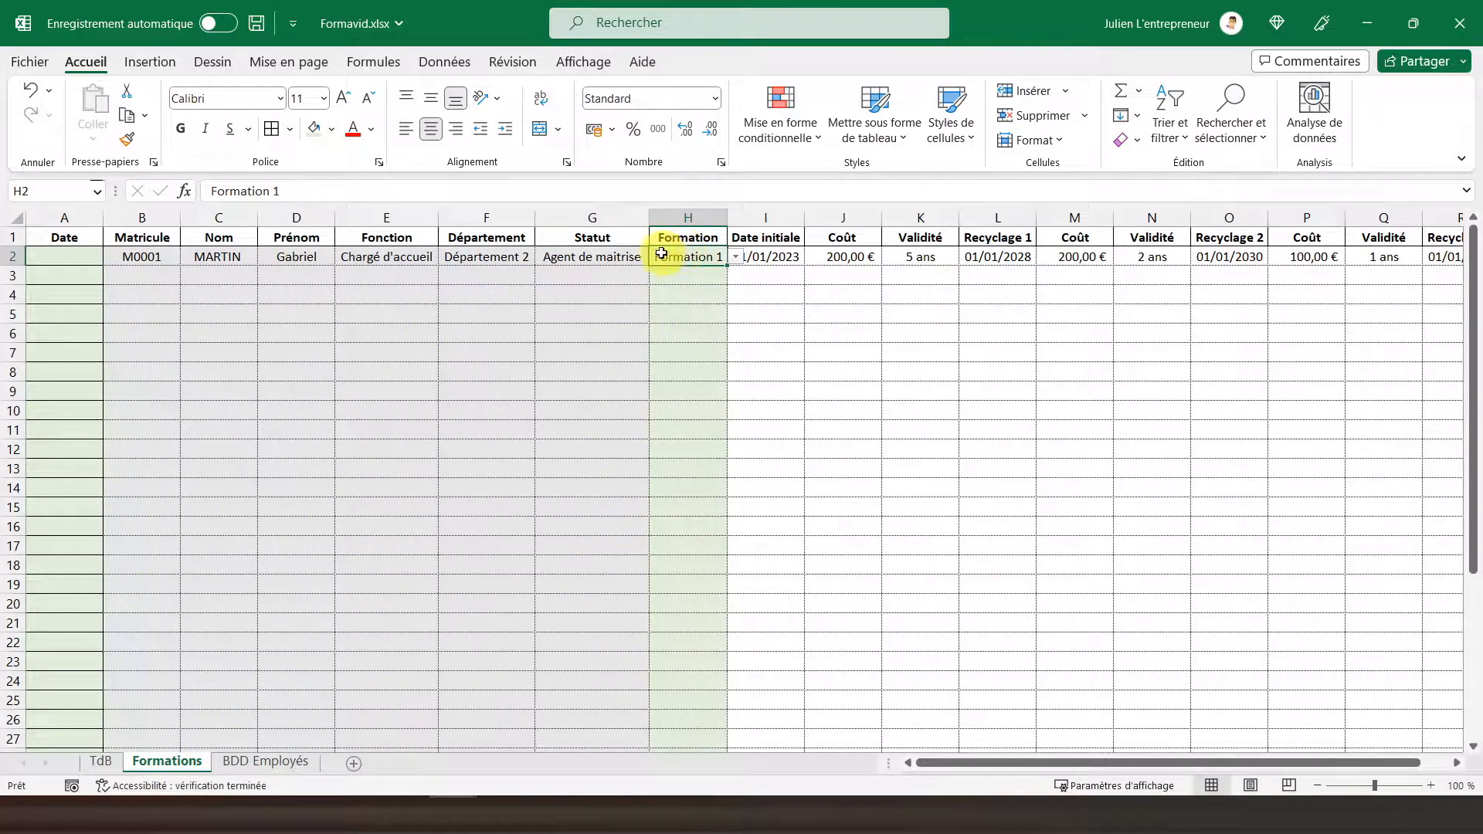
pyautogui.click(773, 261)
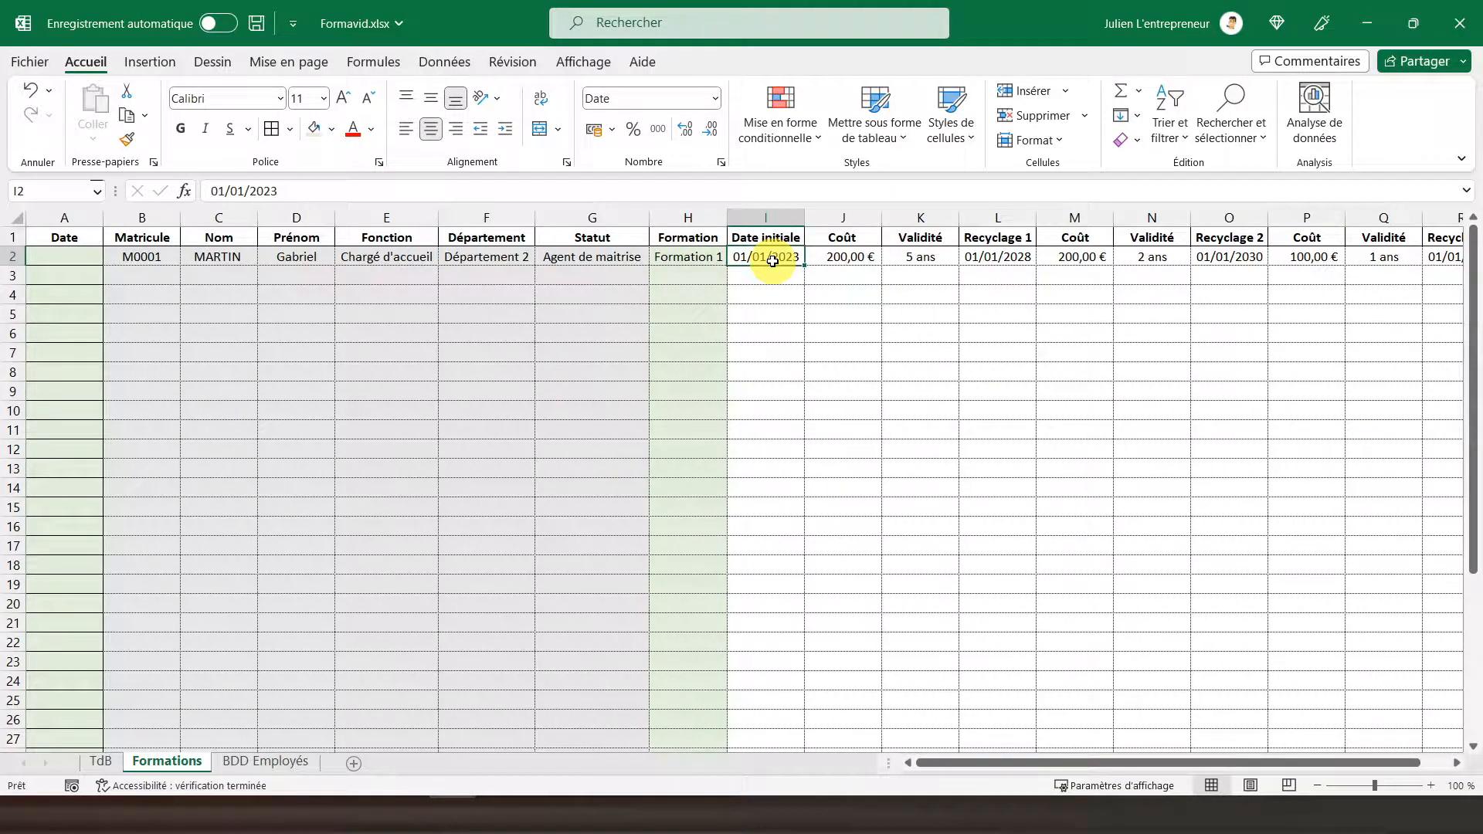
pyautogui.click(817, 258)
pyautogui.click(918, 257)
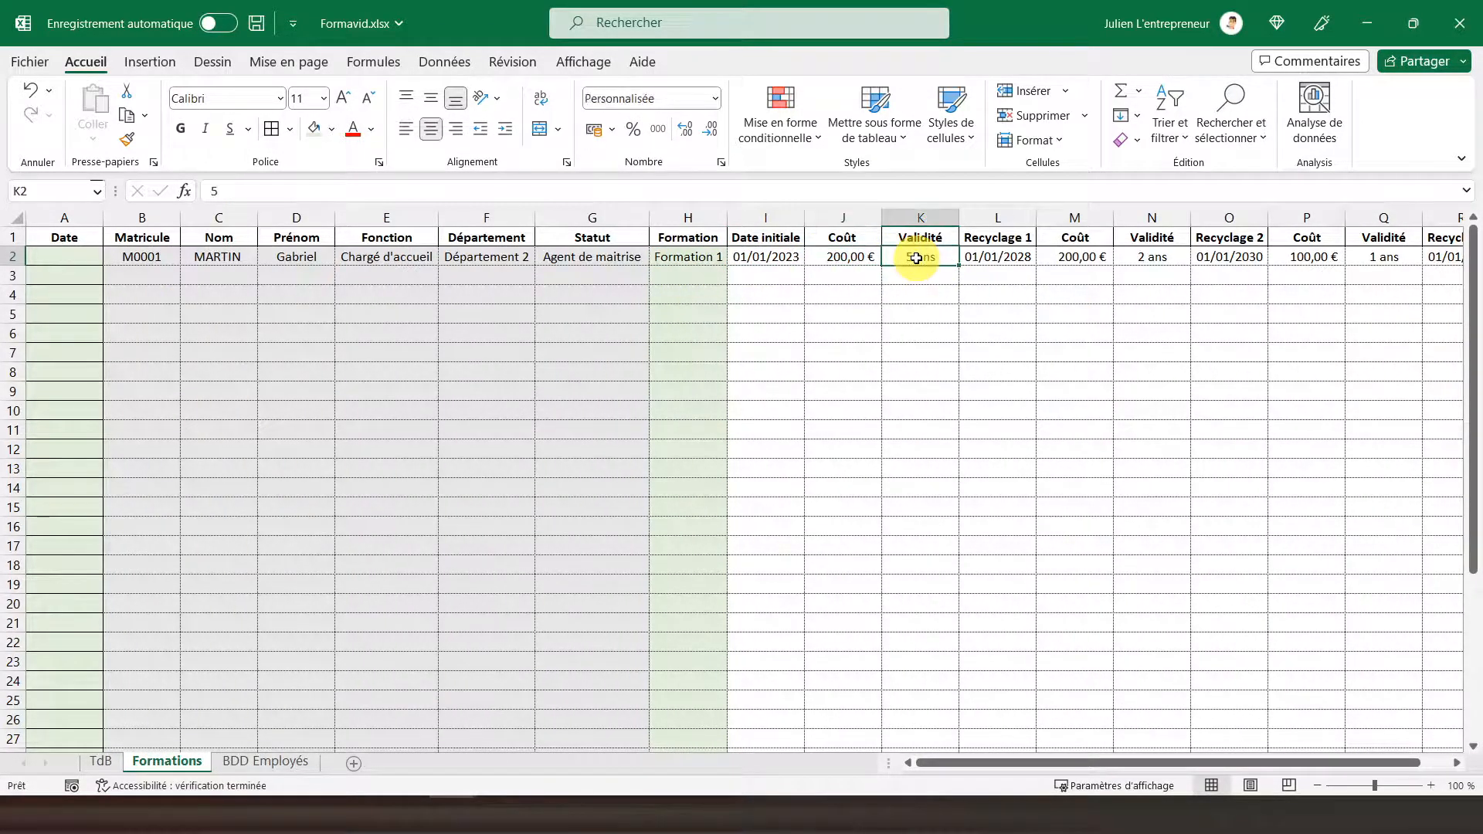
pyautogui.click(1004, 256)
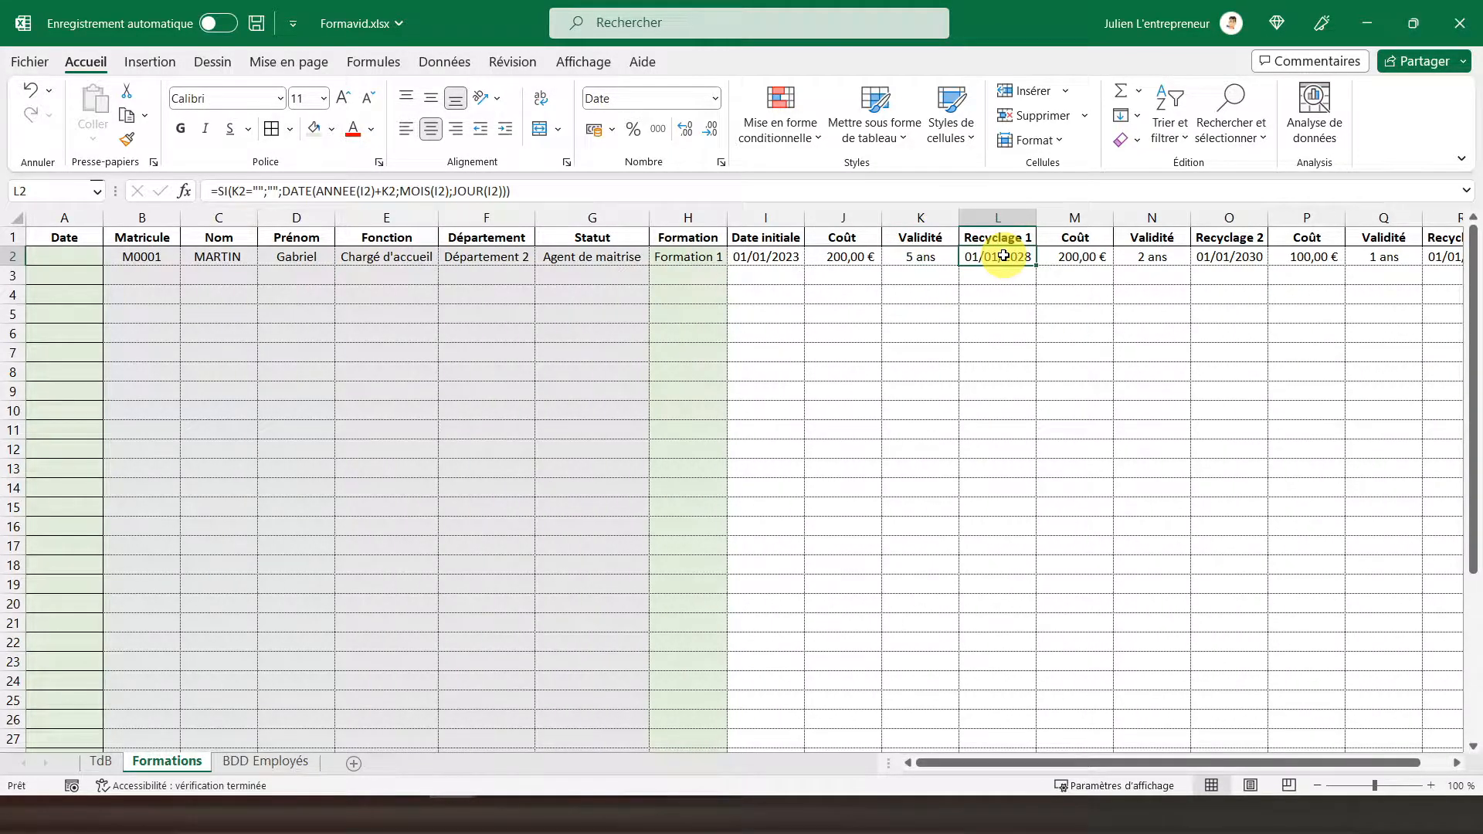
# Fill the Date initiale, Coût and Validité columns of the Formations sheet, I2:K40, with the same light green.
pyautogui.moveTo(771, 253); pyautogui.dragTo(917, 716)
pyautogui.scroll(5, 889, 525)
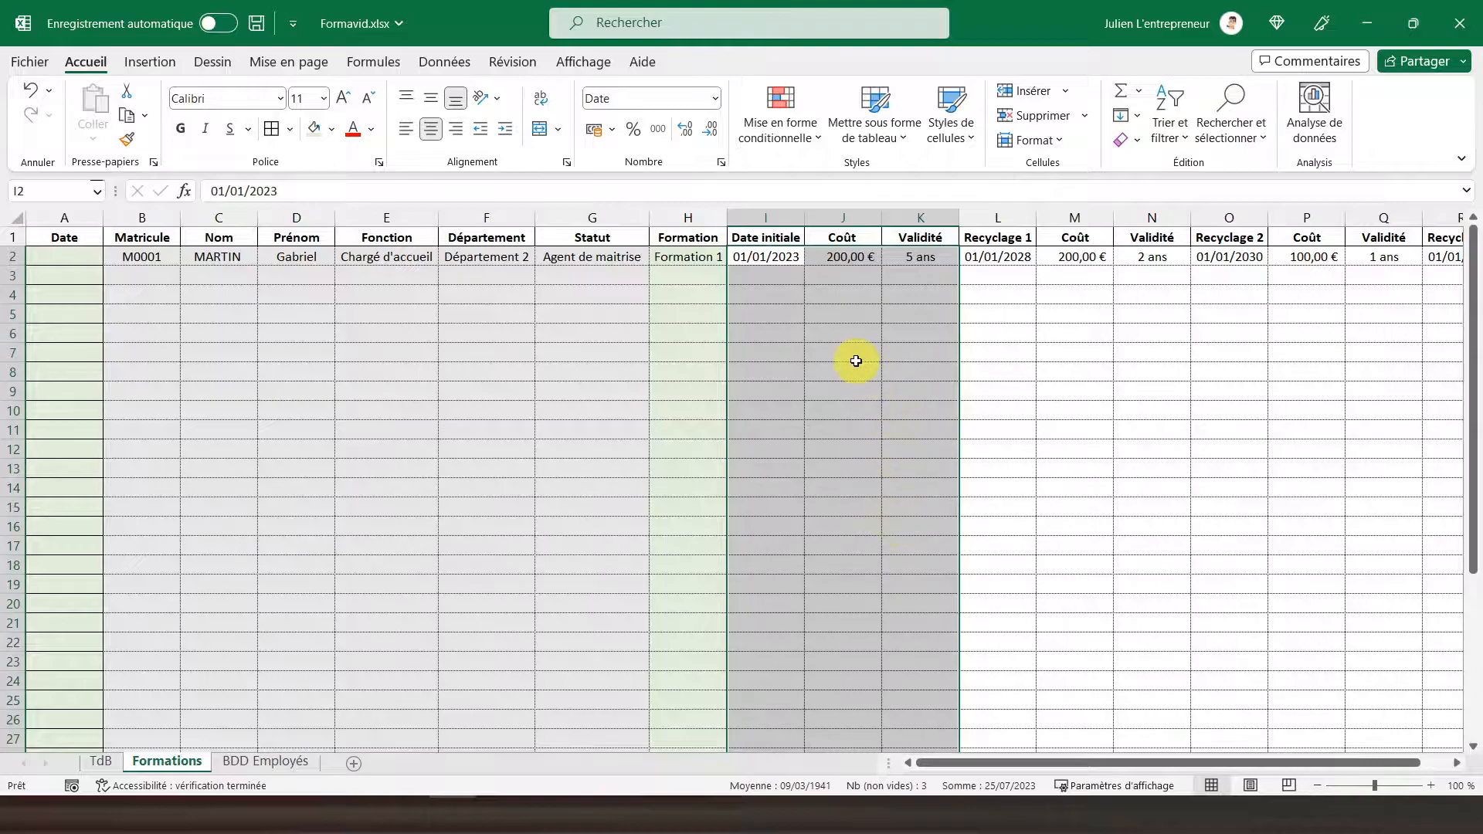
pyautogui.click(315, 131)
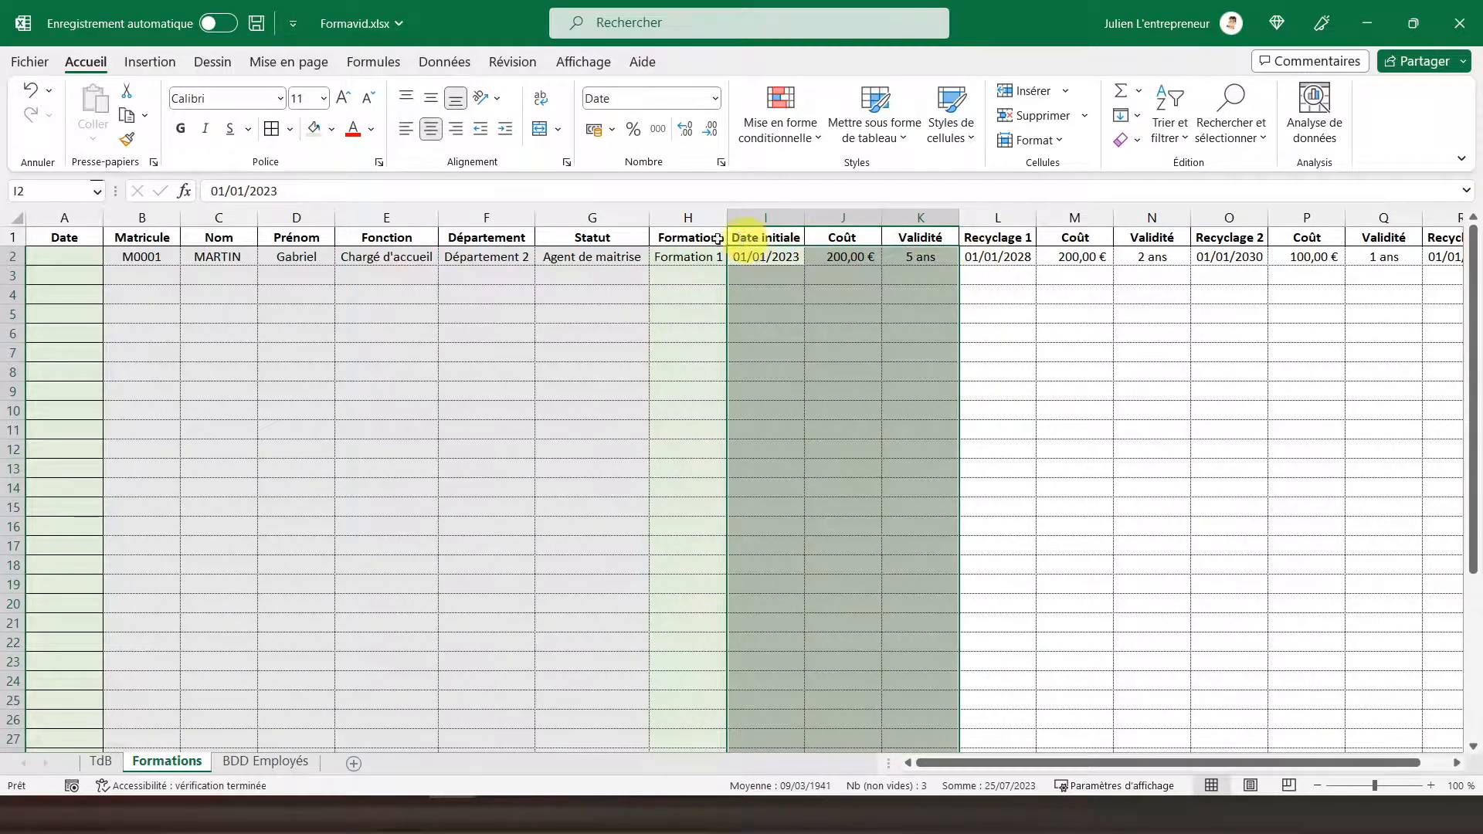
# Fill the Recyclage 1 column of the Formations sheet, L2:L40, with light grey.
pyautogui.click(593, 218)
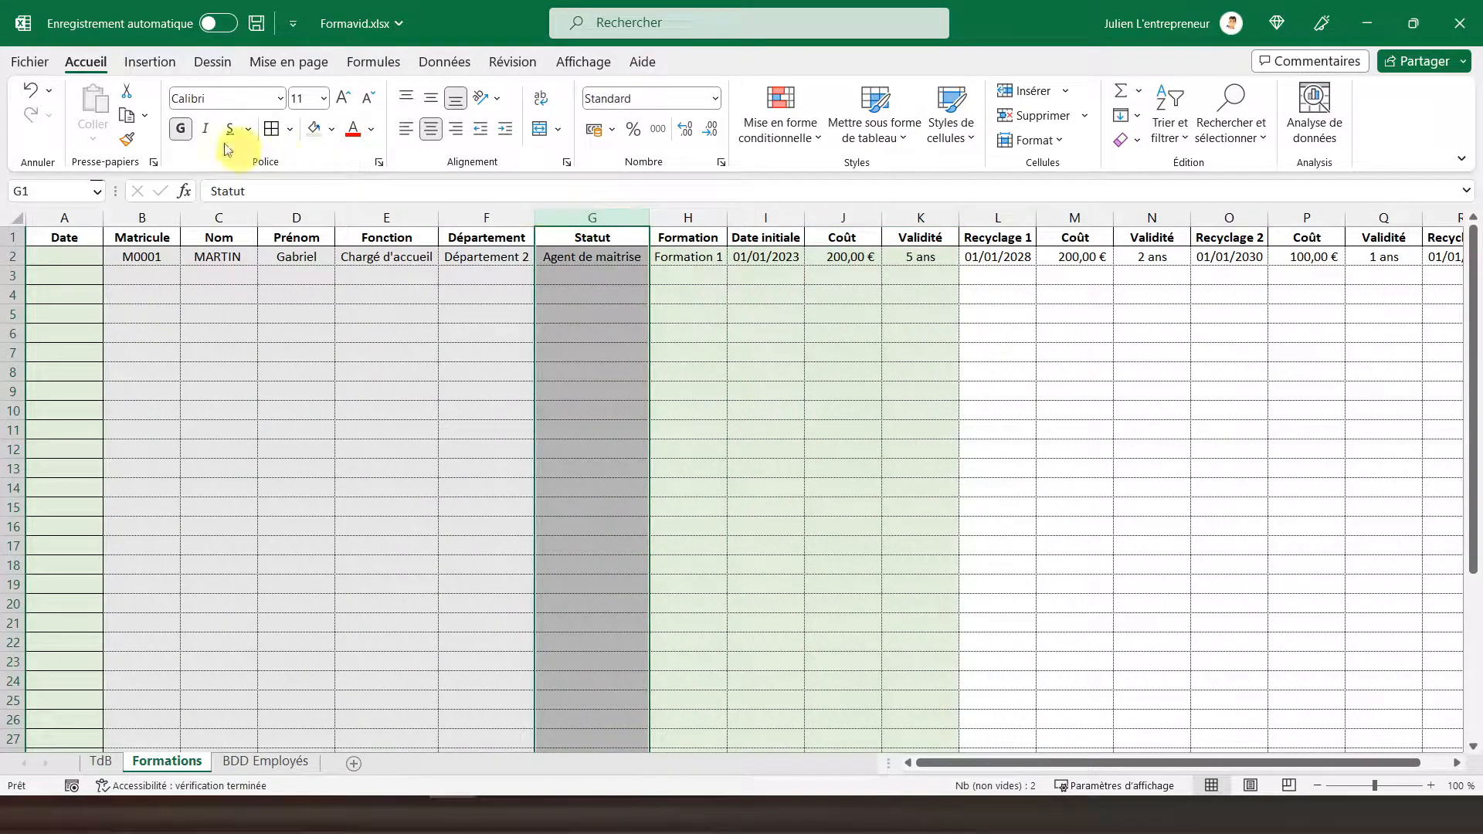
pyautogui.click(128, 140)
pyautogui.click(998, 256)
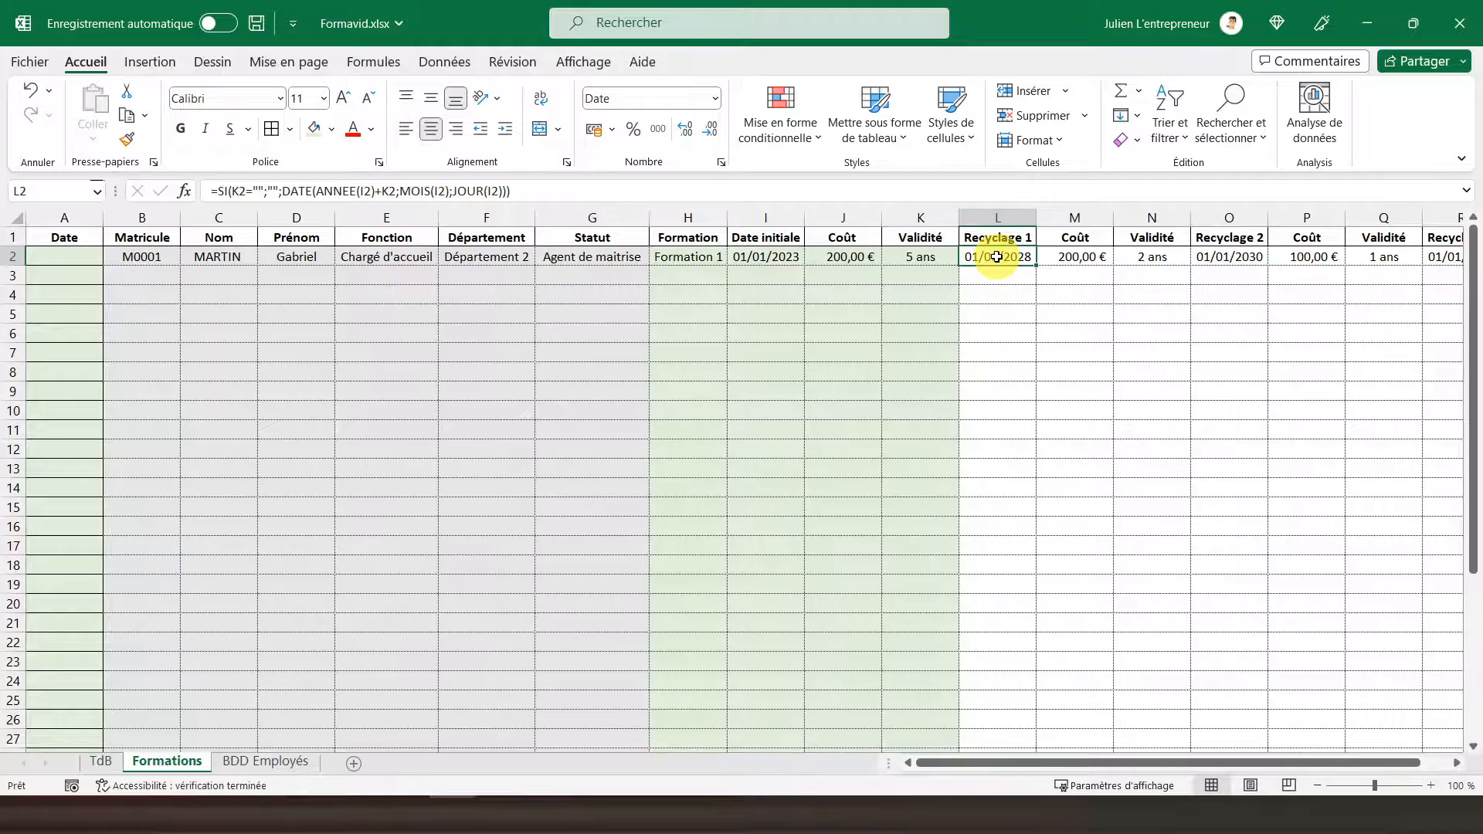
pyautogui.scroll(-4, 1016, 400)
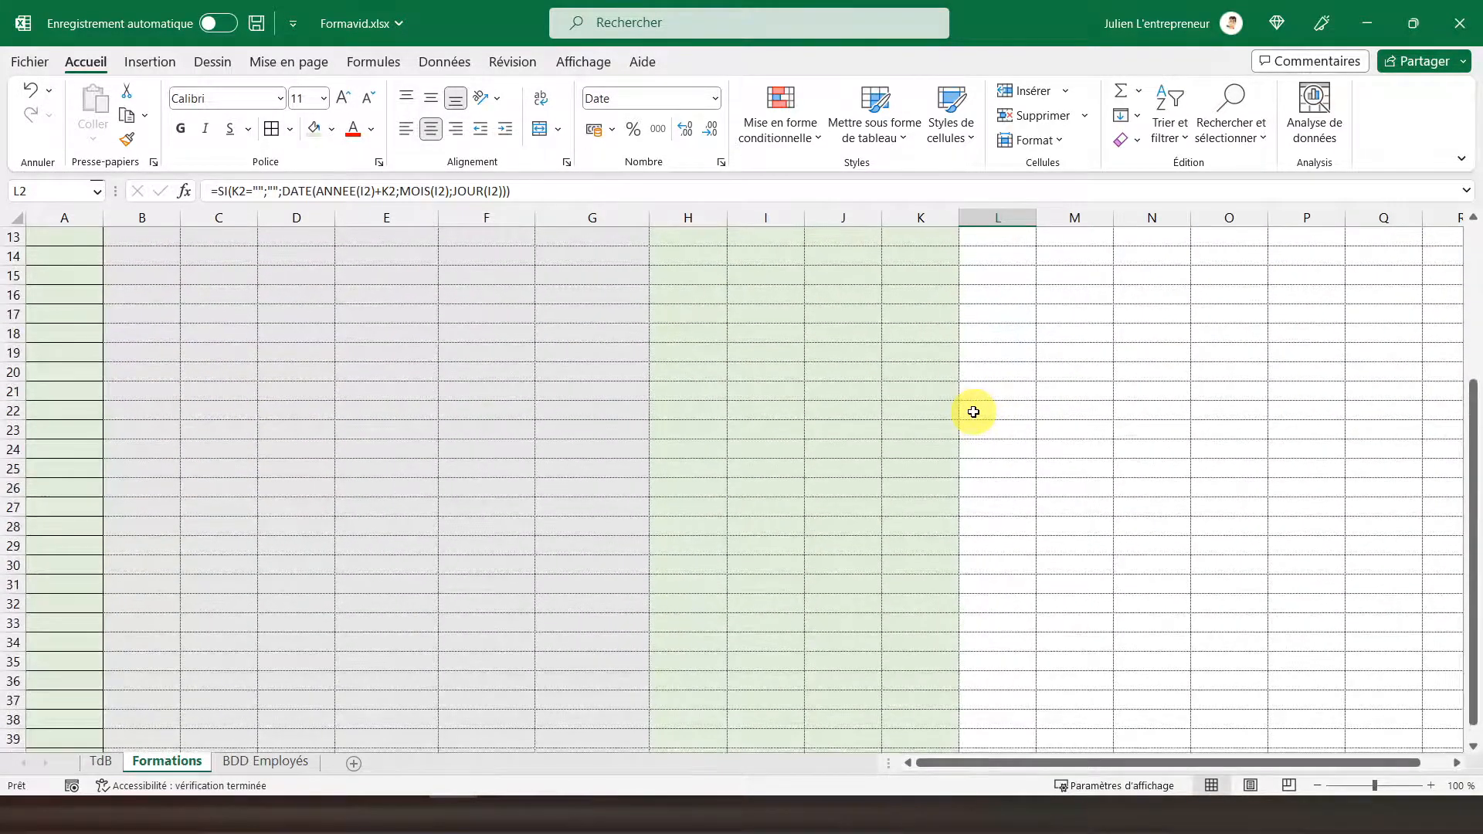
pyautogui.scroll(-2, 973, 412)
pyautogui.moveTo(989, 640); pyautogui.dragTo(1022, 247)
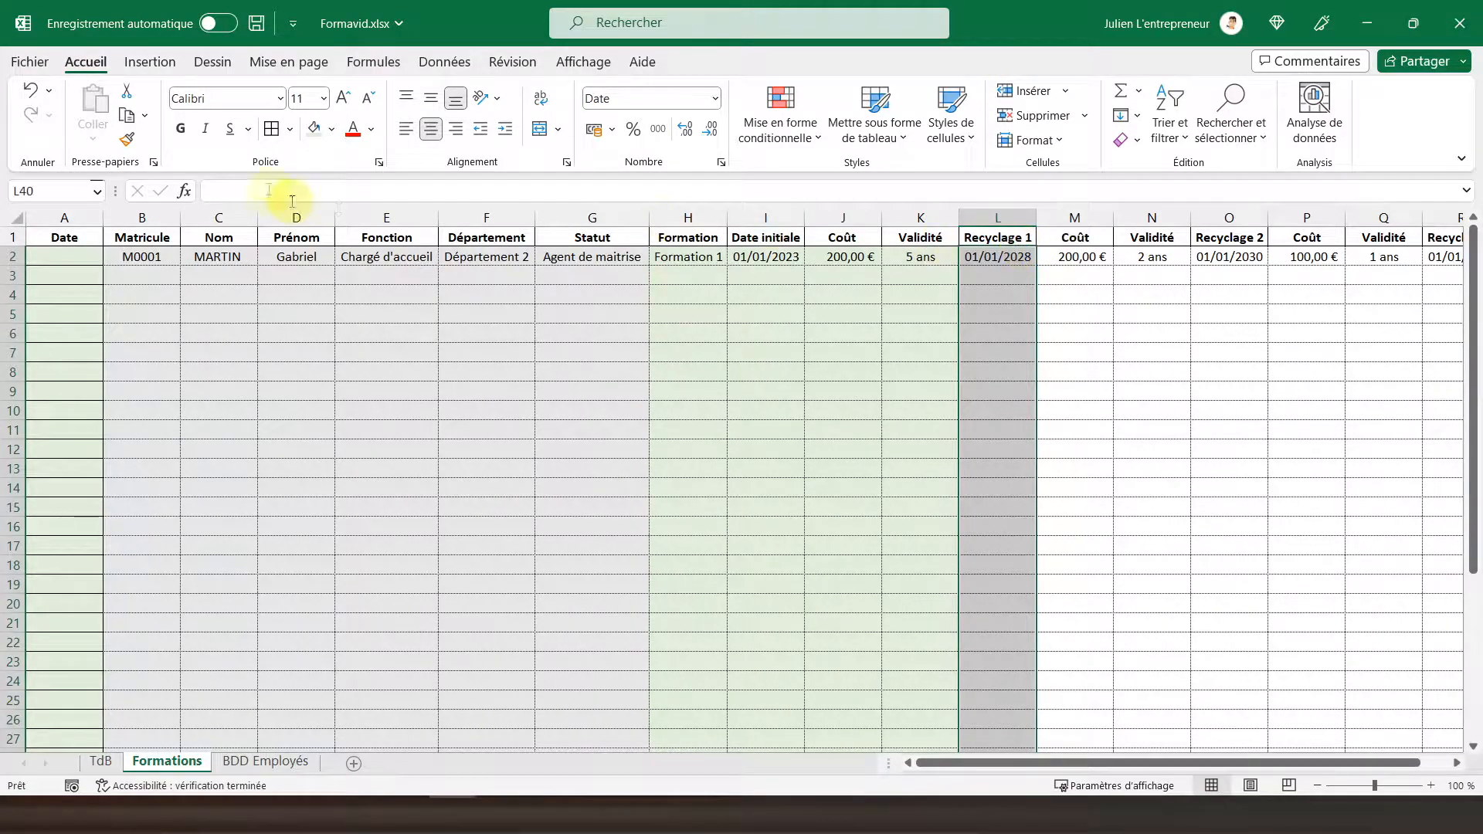
pyautogui.click(337, 138)
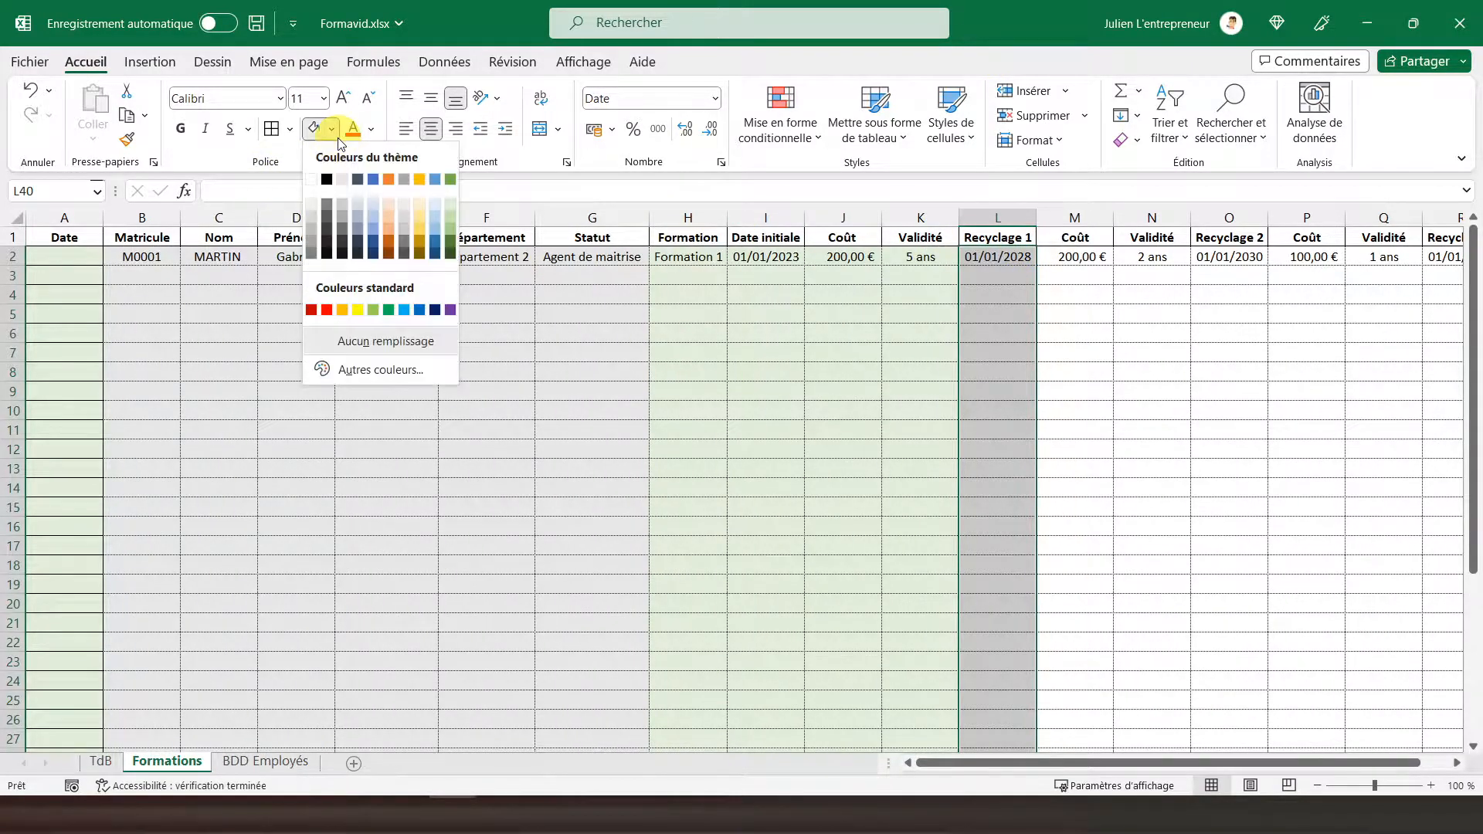
pyautogui.click(341, 181)
pyautogui.scroll(2, 1083, 481)
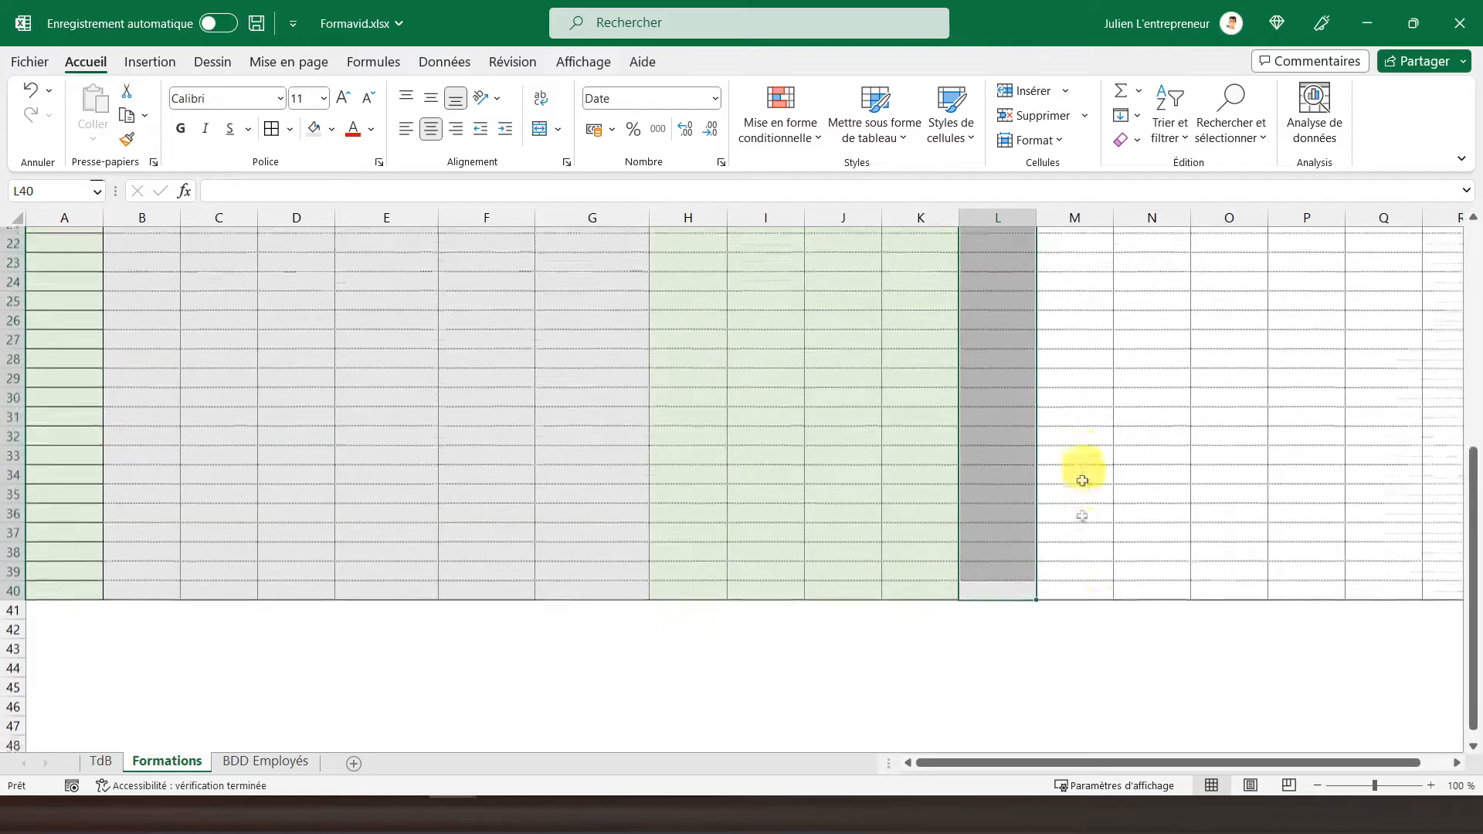
pyautogui.scroll(7, 1083, 481)
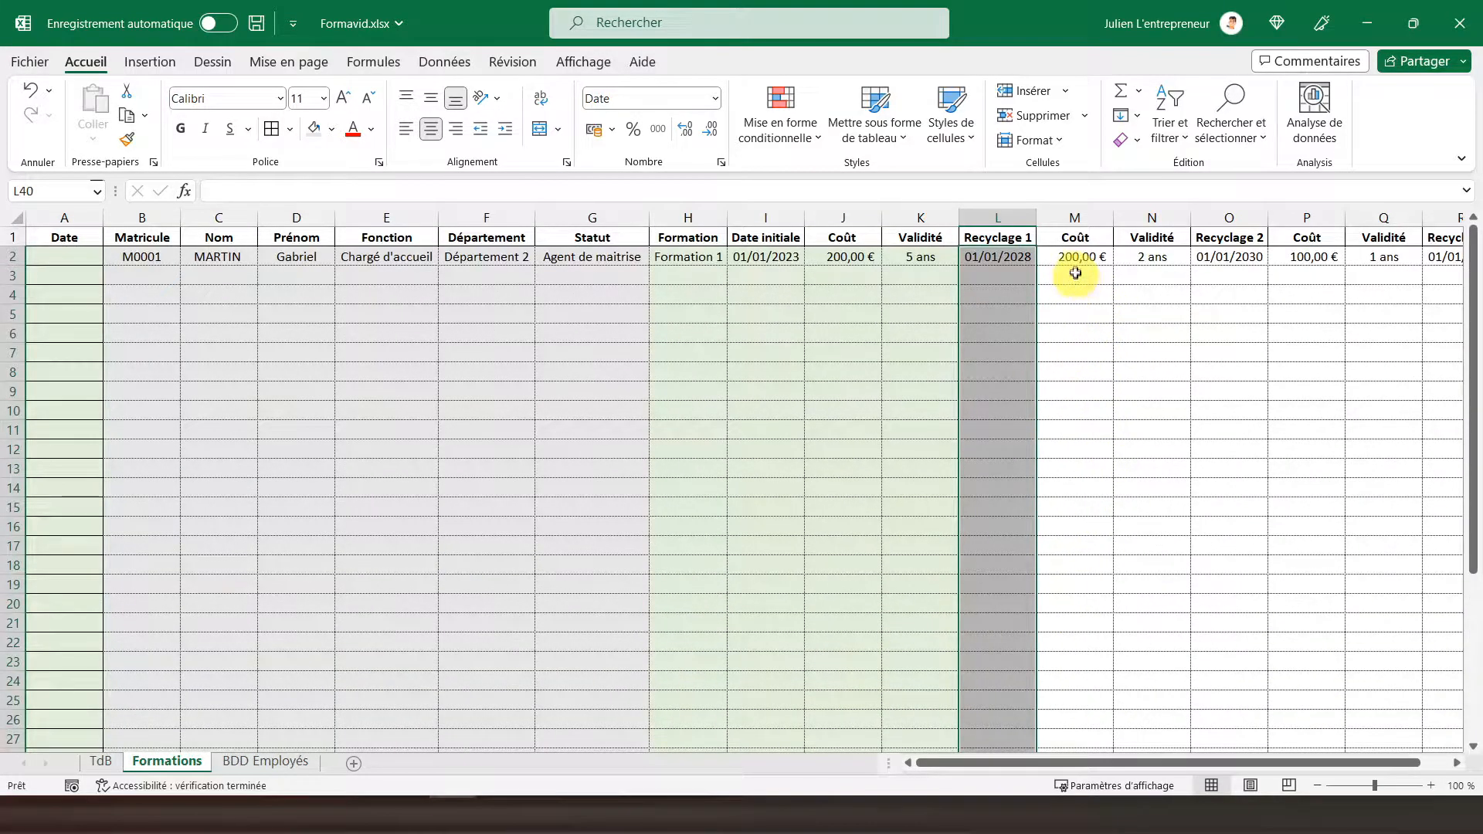
# Fill the Coût and Validité columns following Recyclage 1, M2:N40, with the lightest green theme colour.
pyautogui.click(1226, 255)
pyautogui.moveTo(1066, 256); pyautogui.dragTo(1152, 698)
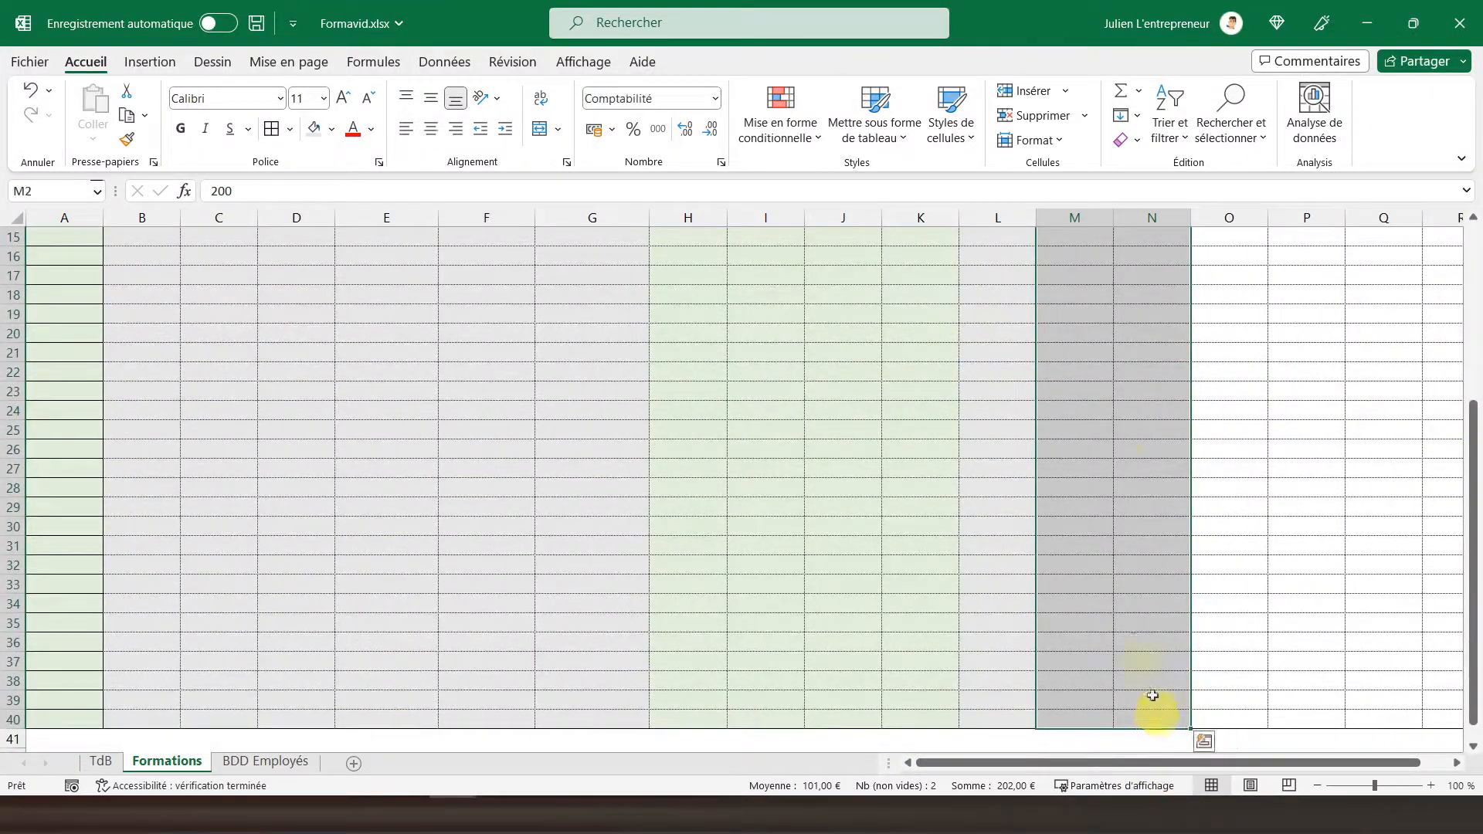
pyautogui.scroll(5, 1120, 432)
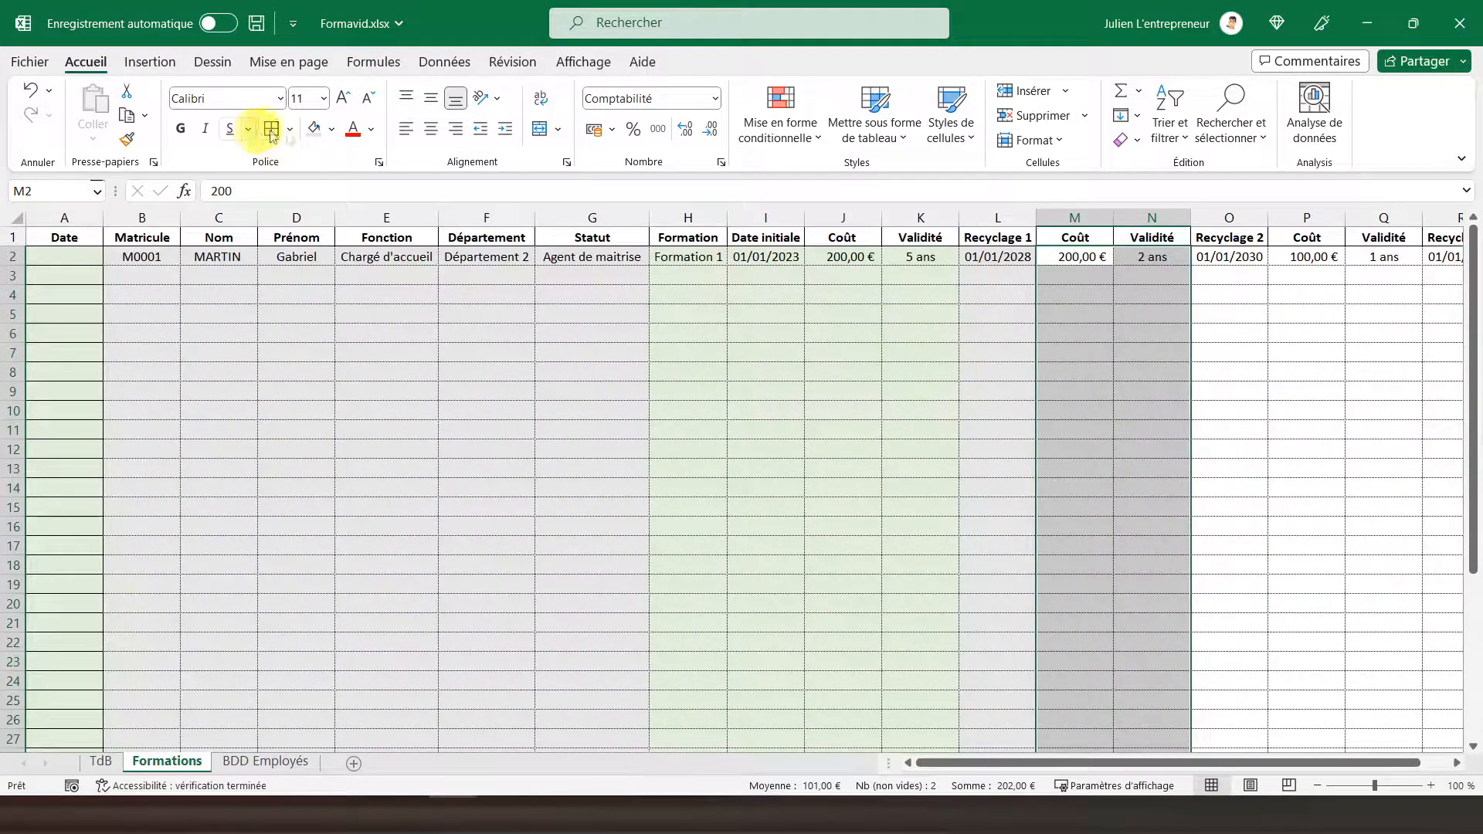
pyautogui.click(332, 130)
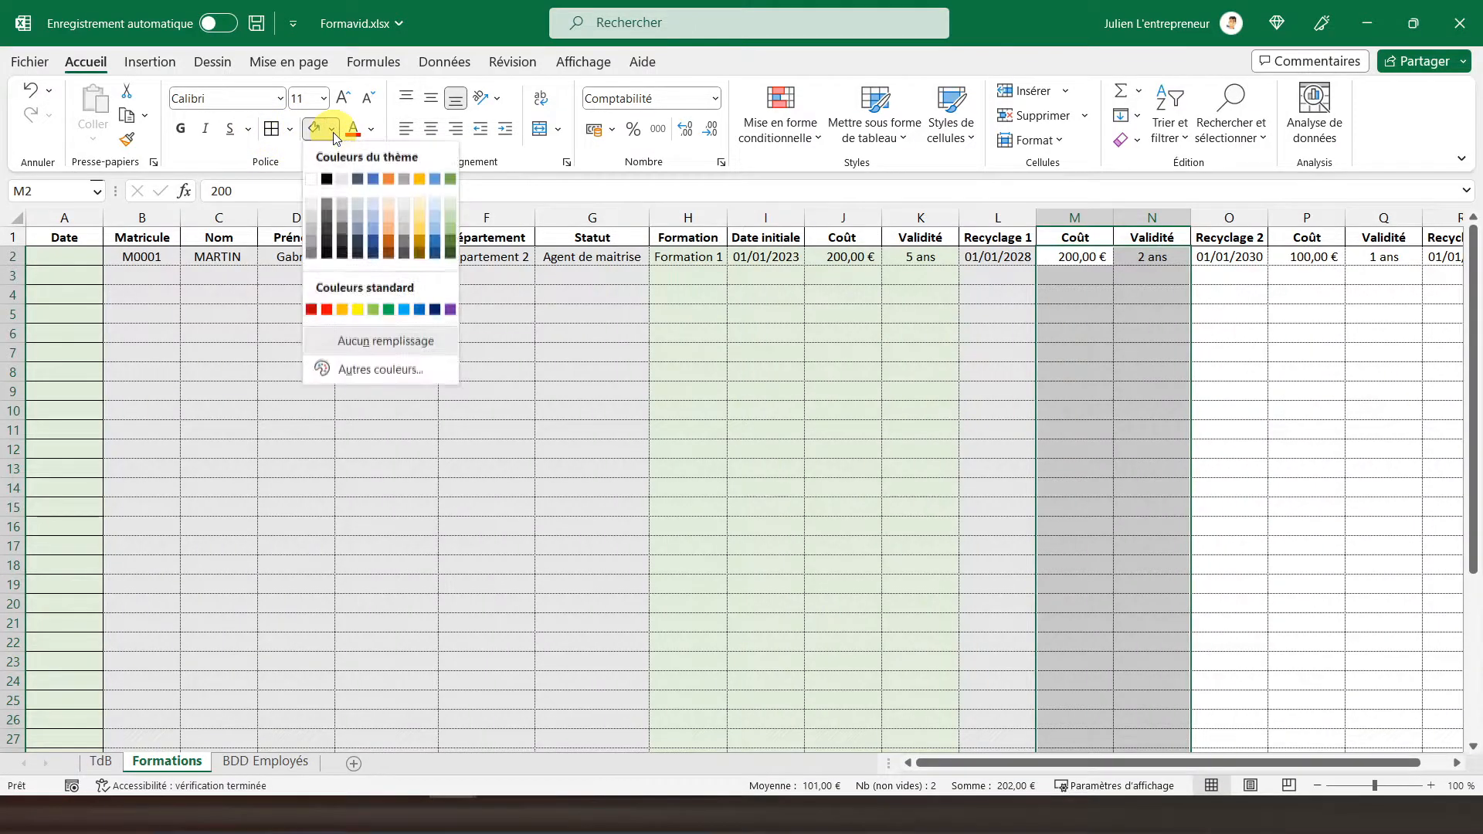
pyautogui.click(451, 208)
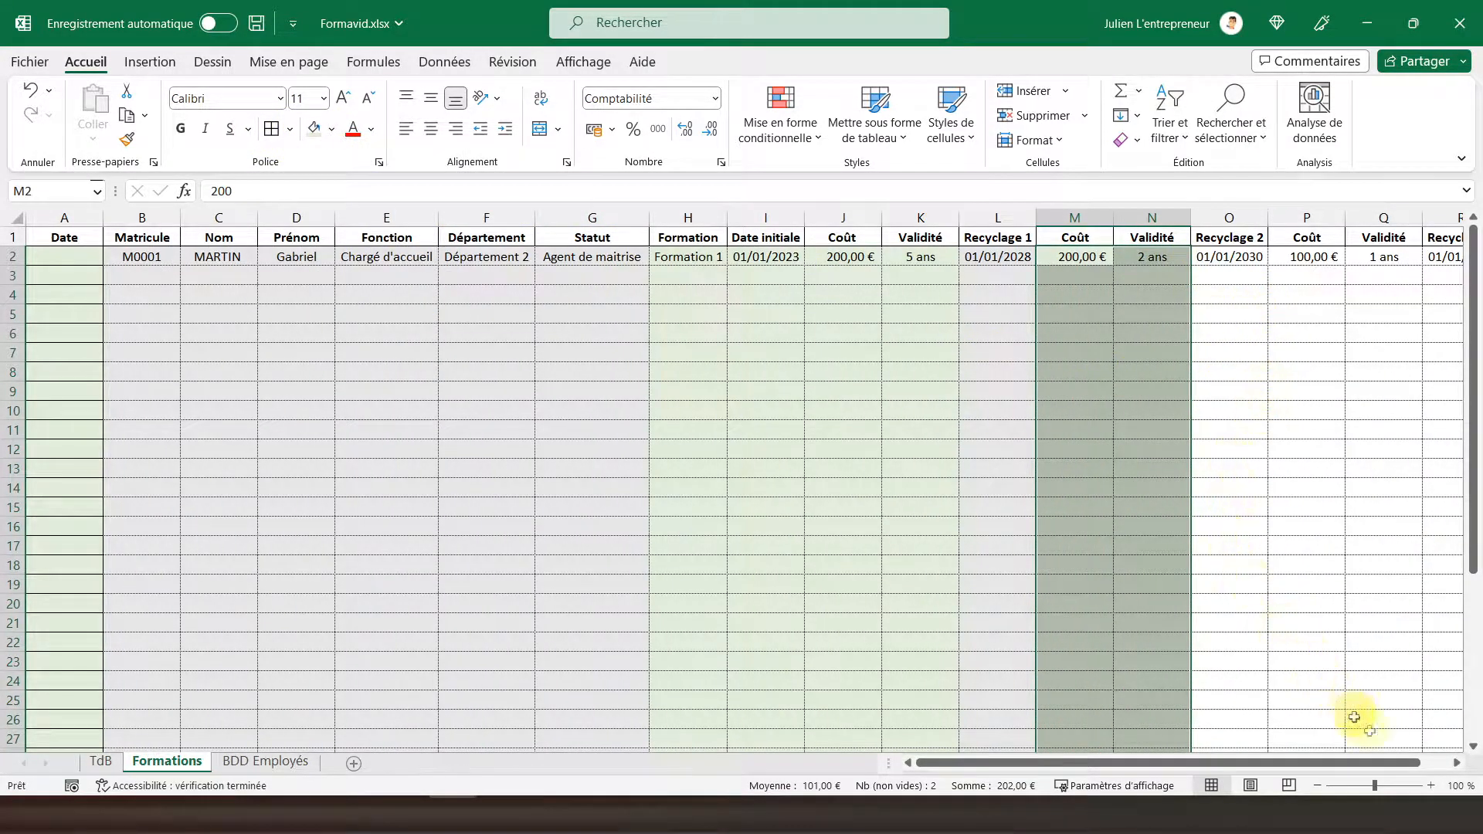
# Try to copy the formatting of columns L:N to the Recyclage 2 column with Format Painter, and undo it.
pyautogui.click(1457, 763)
pyautogui.click(1457, 763)
pyautogui.click(1457, 763)
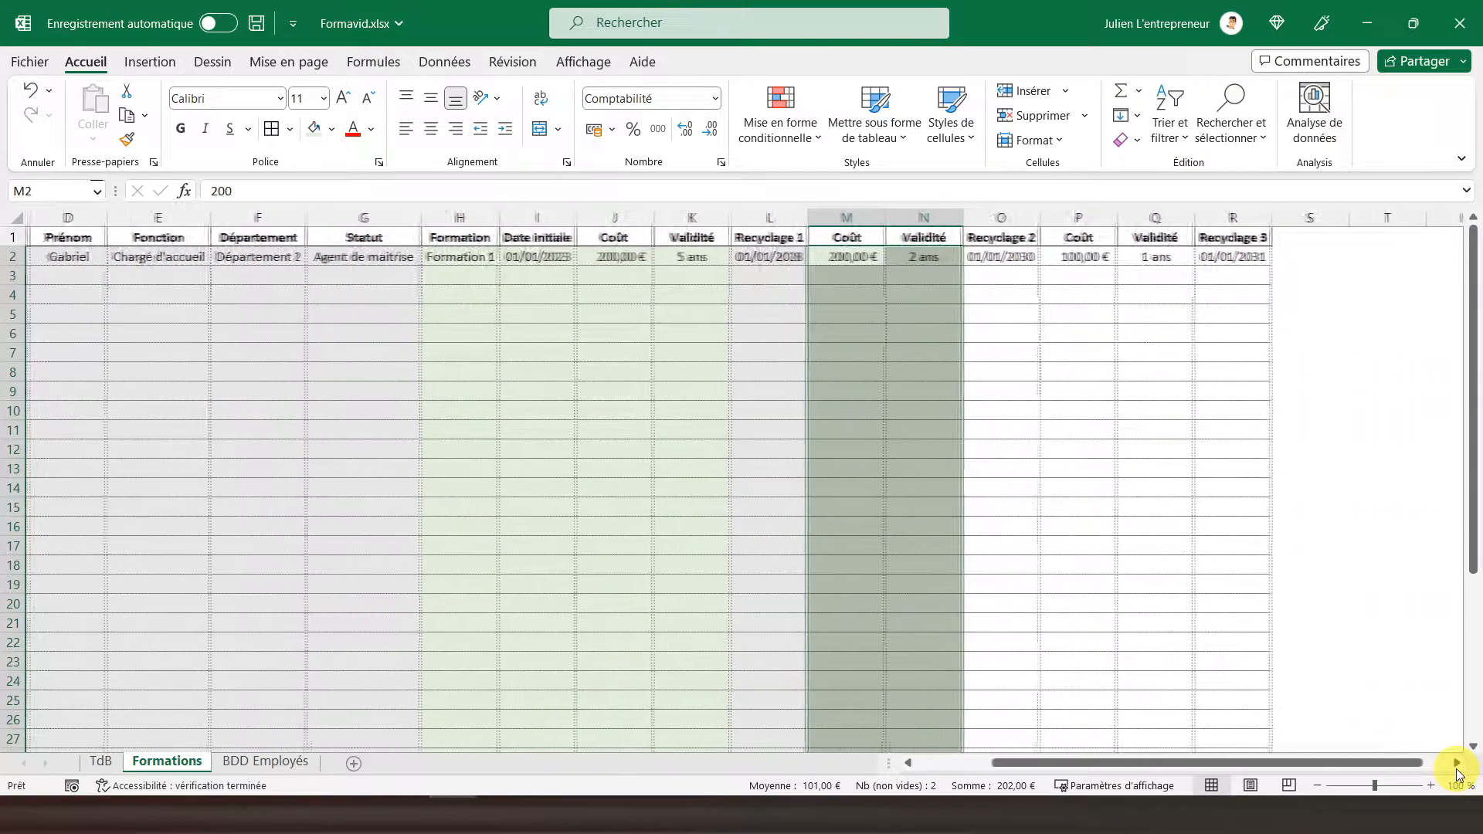
pyautogui.moveTo(766, 217); pyautogui.dragTo(919, 218)
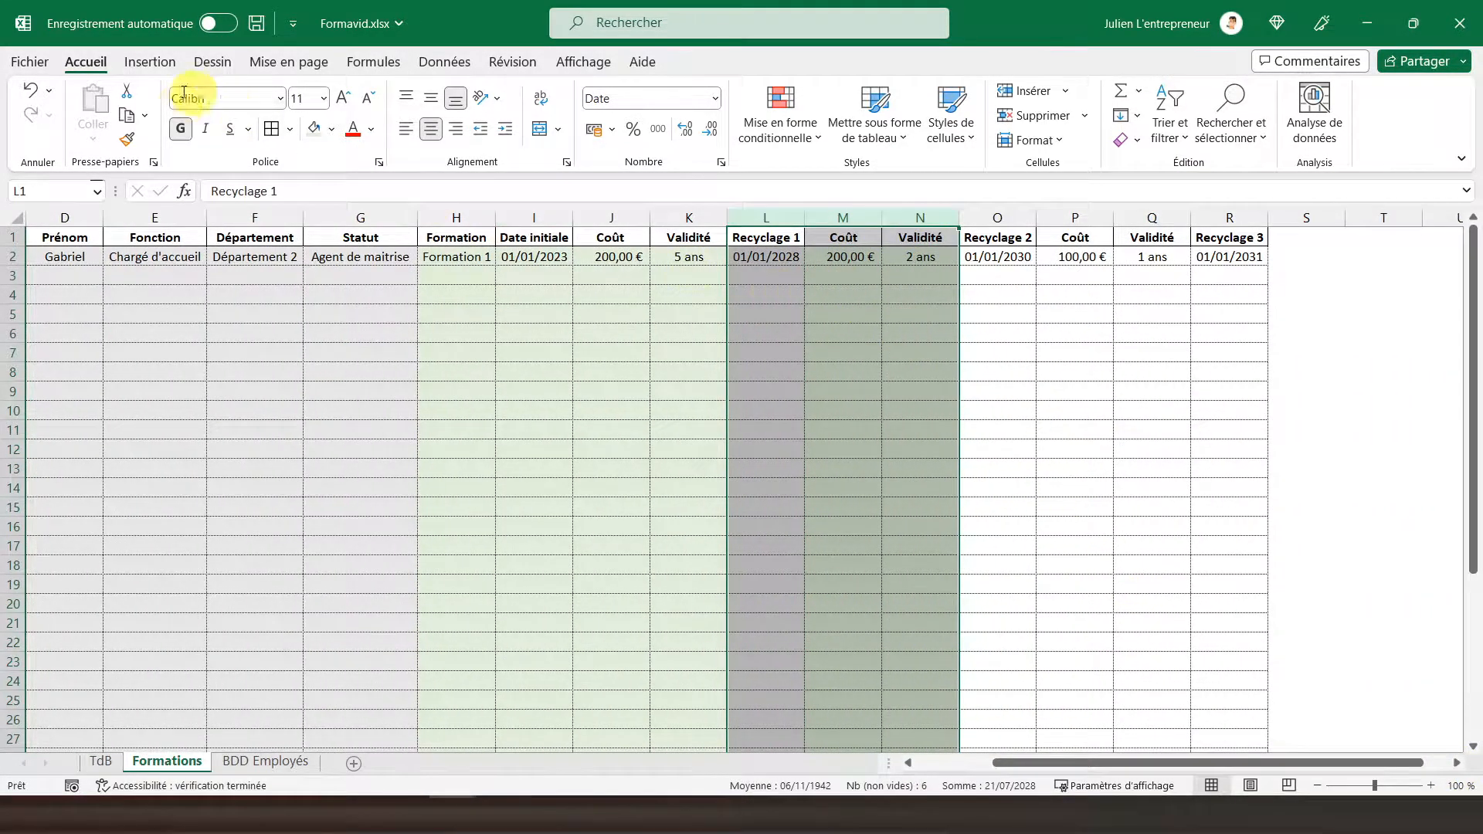
pyautogui.click(128, 140)
pyautogui.click(981, 224)
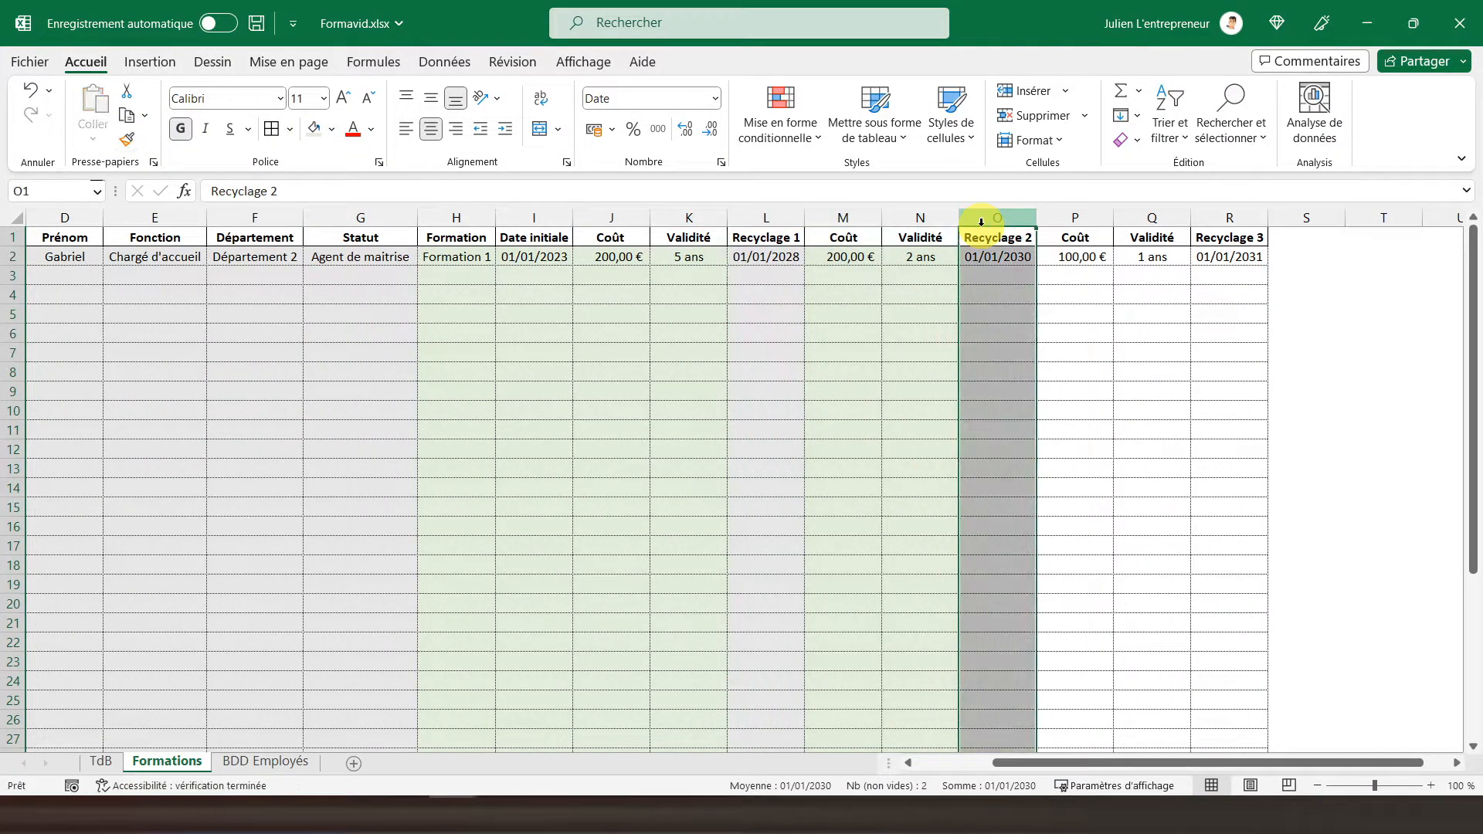
pyautogui.click(28, 92)
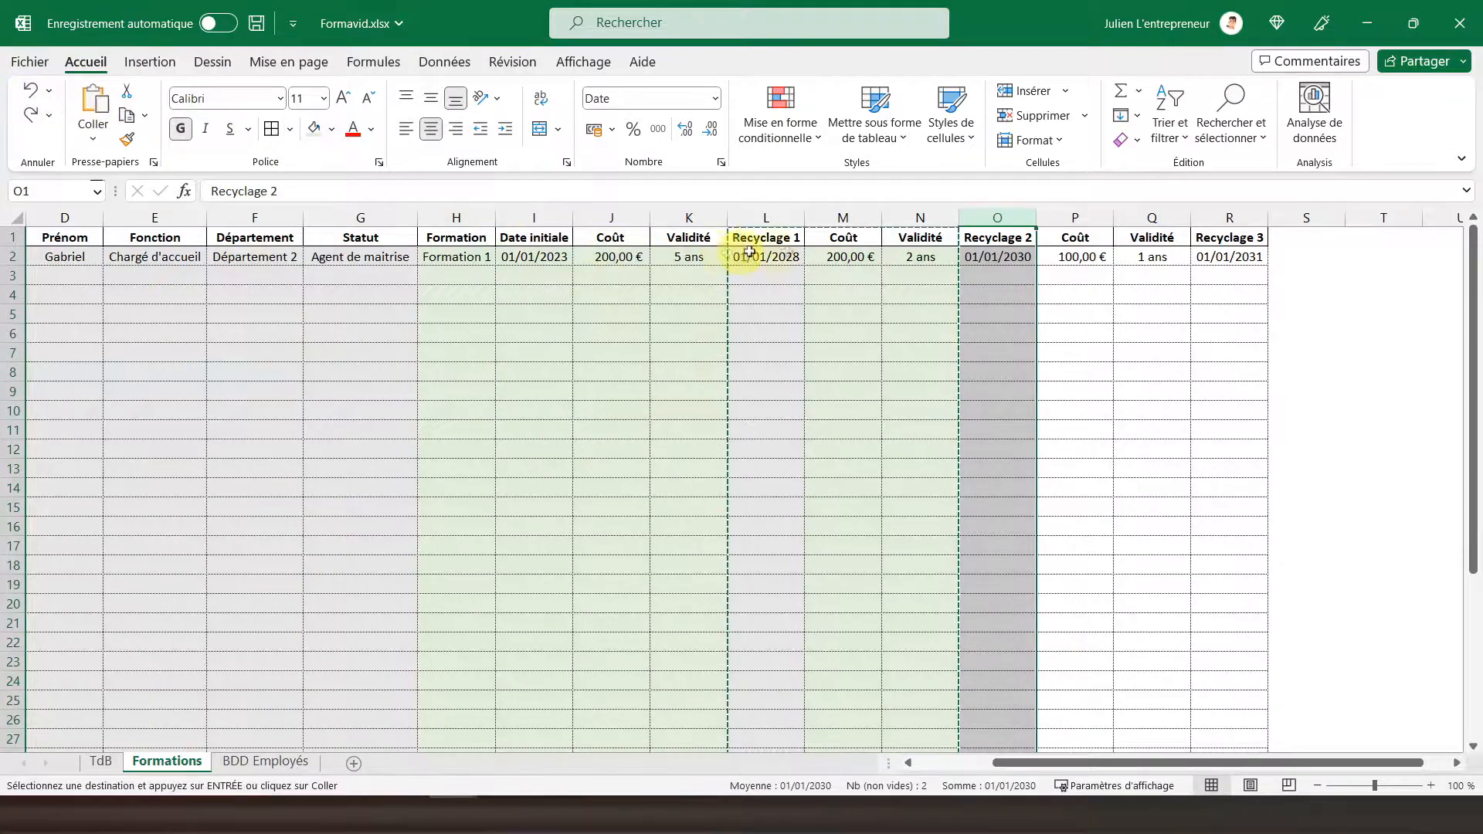
# Copy the formatting of columns L:N onto the Recyclage 2, Coût and Validité columns, O:Q, with Format Painter.
pyautogui.click(766, 216)
pyautogui.moveTo(955, 219); pyautogui.dragTo(955, 219)
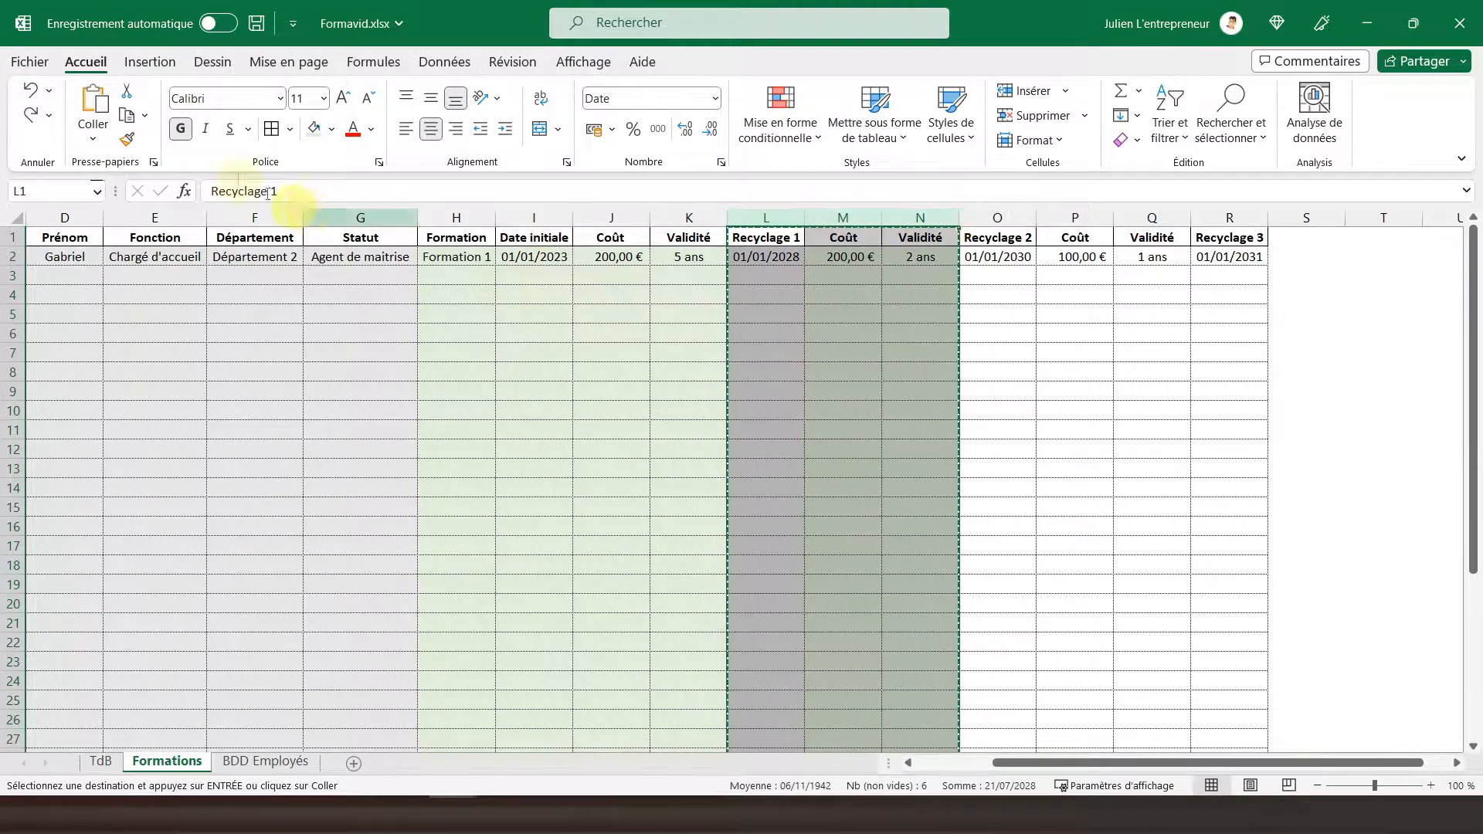
pyautogui.click(126, 139)
pyautogui.moveTo(1000, 222); pyautogui.dragTo(1139, 222)
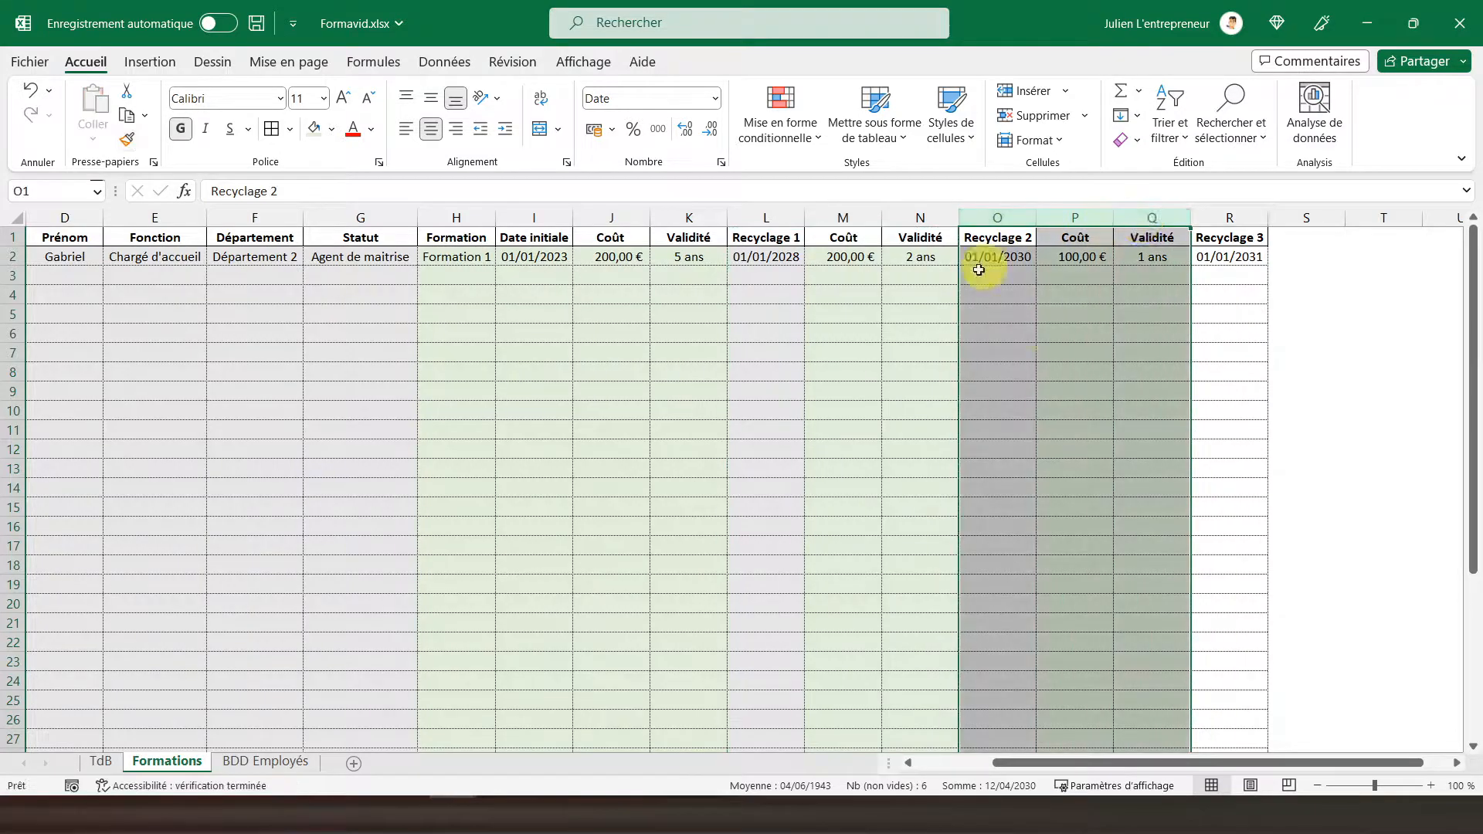
# Fill the Recyclage 3 column, R2:R40, with light grey.
pyautogui.click(1235, 282)
pyautogui.click(1229, 260)
pyautogui.scroll(-7, 1191, 394)
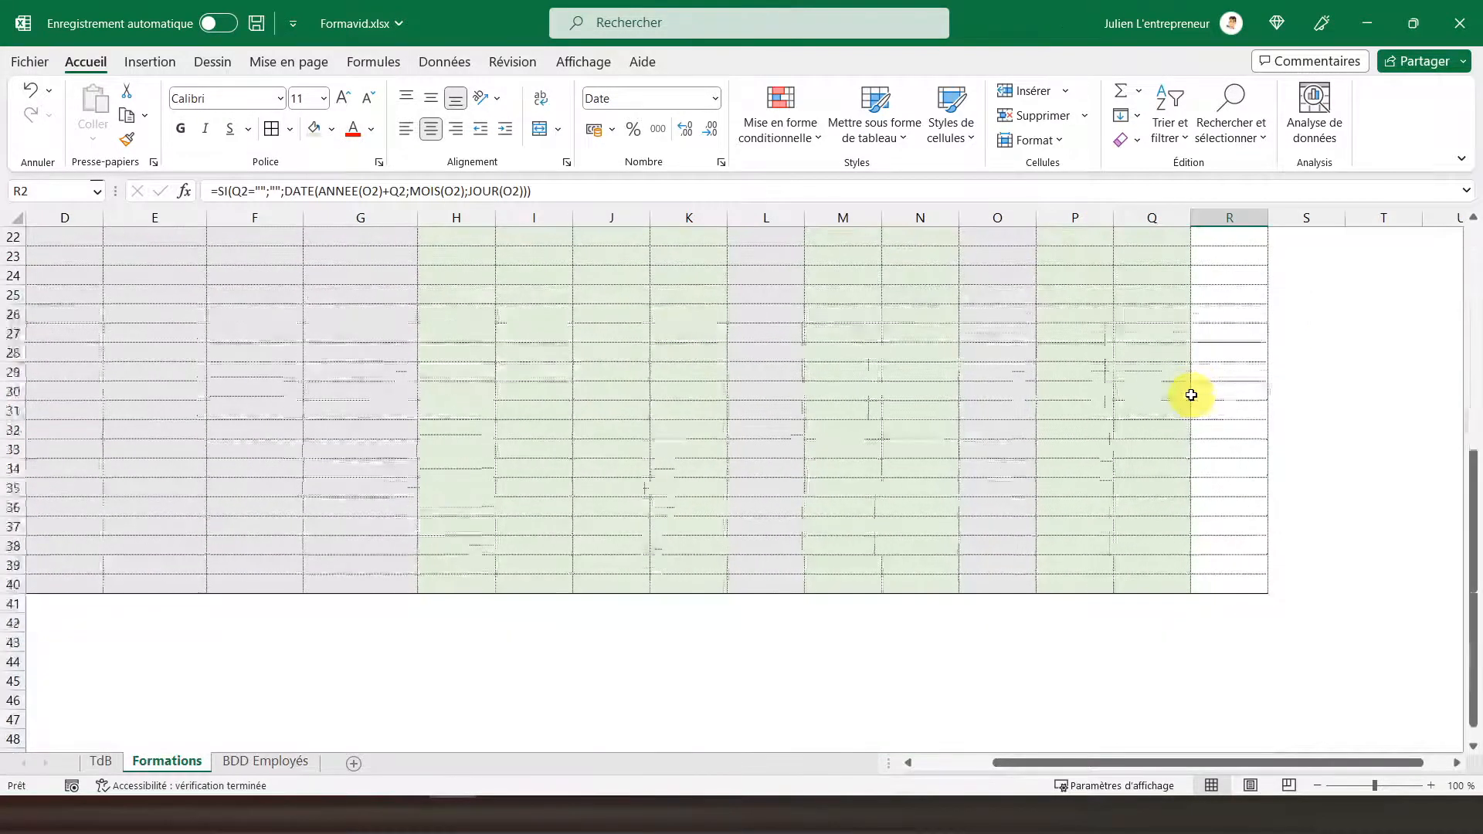
pyautogui.moveTo(1222, 581); pyautogui.dragTo(1231, 247)
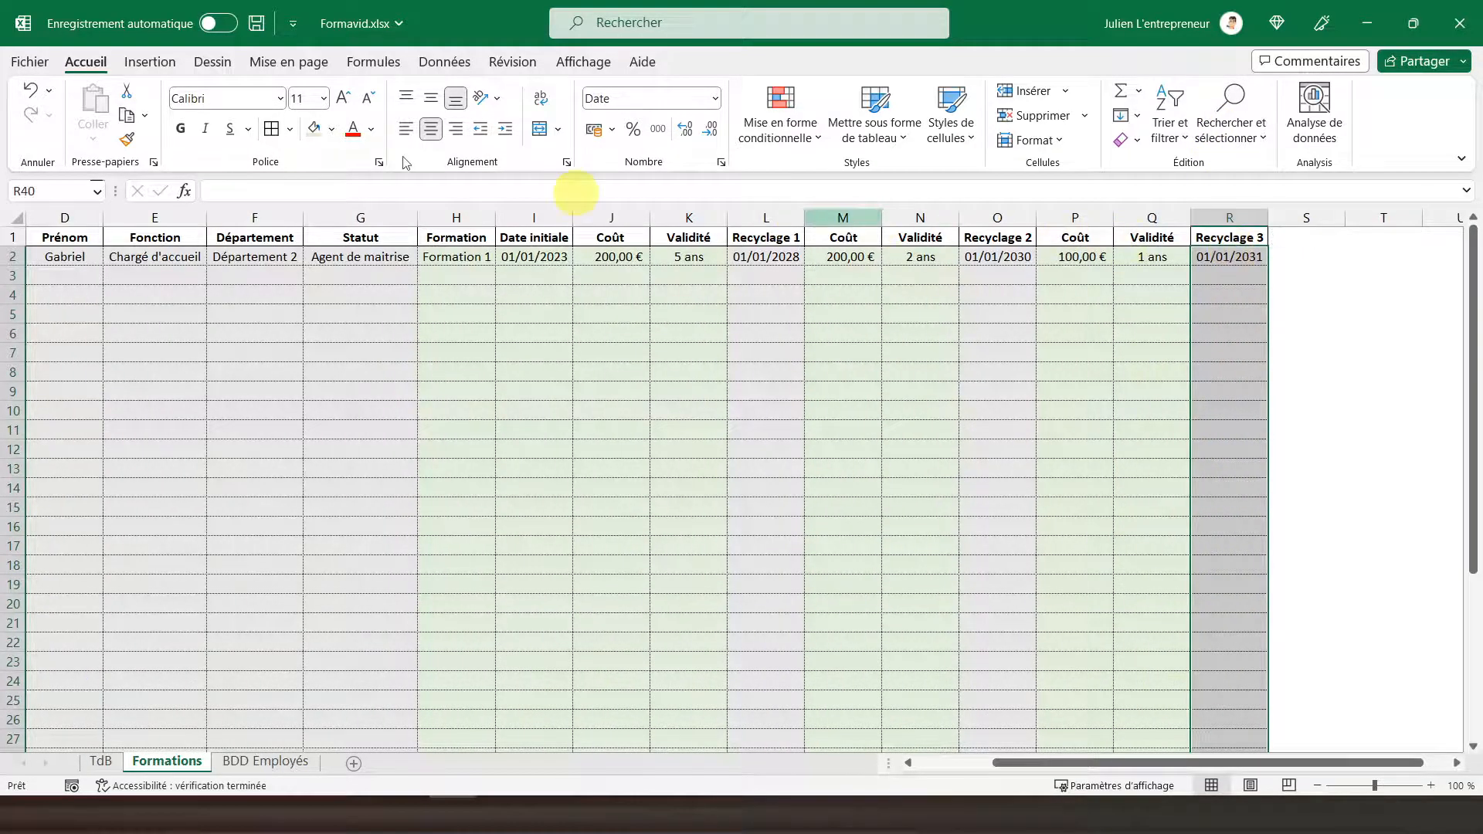
pyautogui.click(334, 127)
pyautogui.click(342, 183)
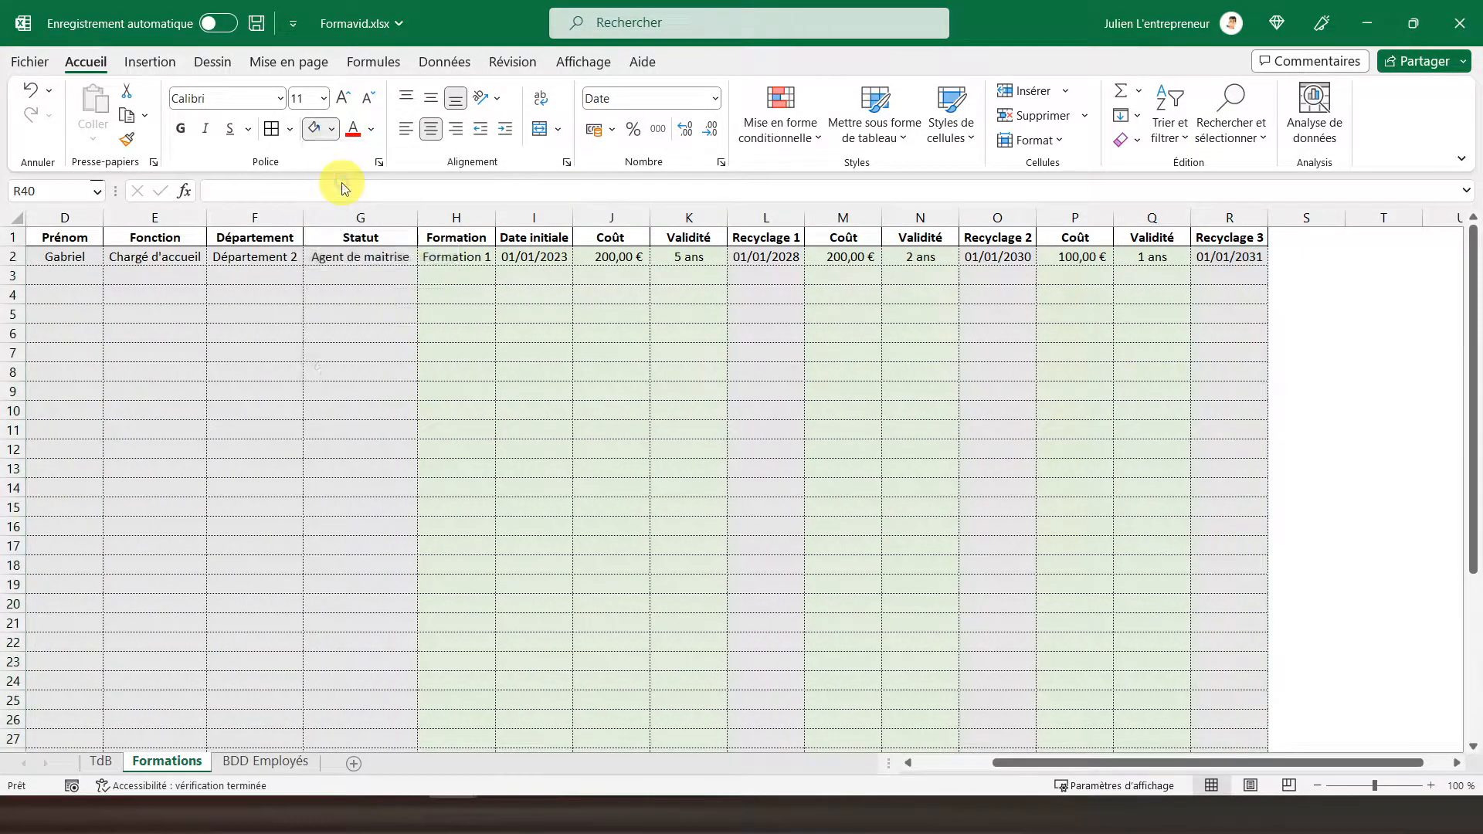
pyautogui.scroll(-8, 433, 209)
pyautogui.scroll(8, 1077, 371)
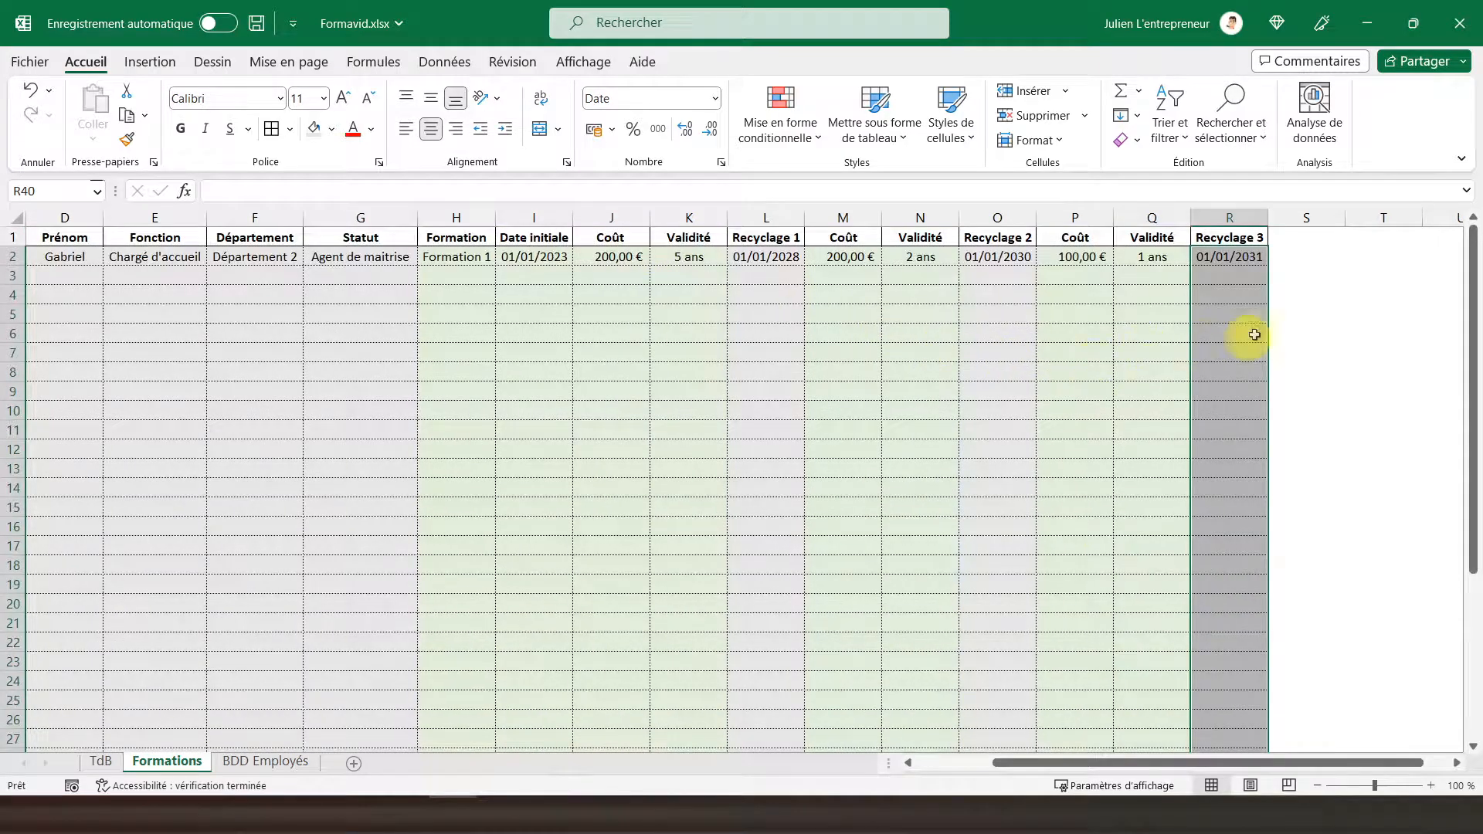
# Copy the first training record, B2:R2, and paste it into rows 3 to 40 of the Formations sheet.
pyautogui.click(1222, 287)
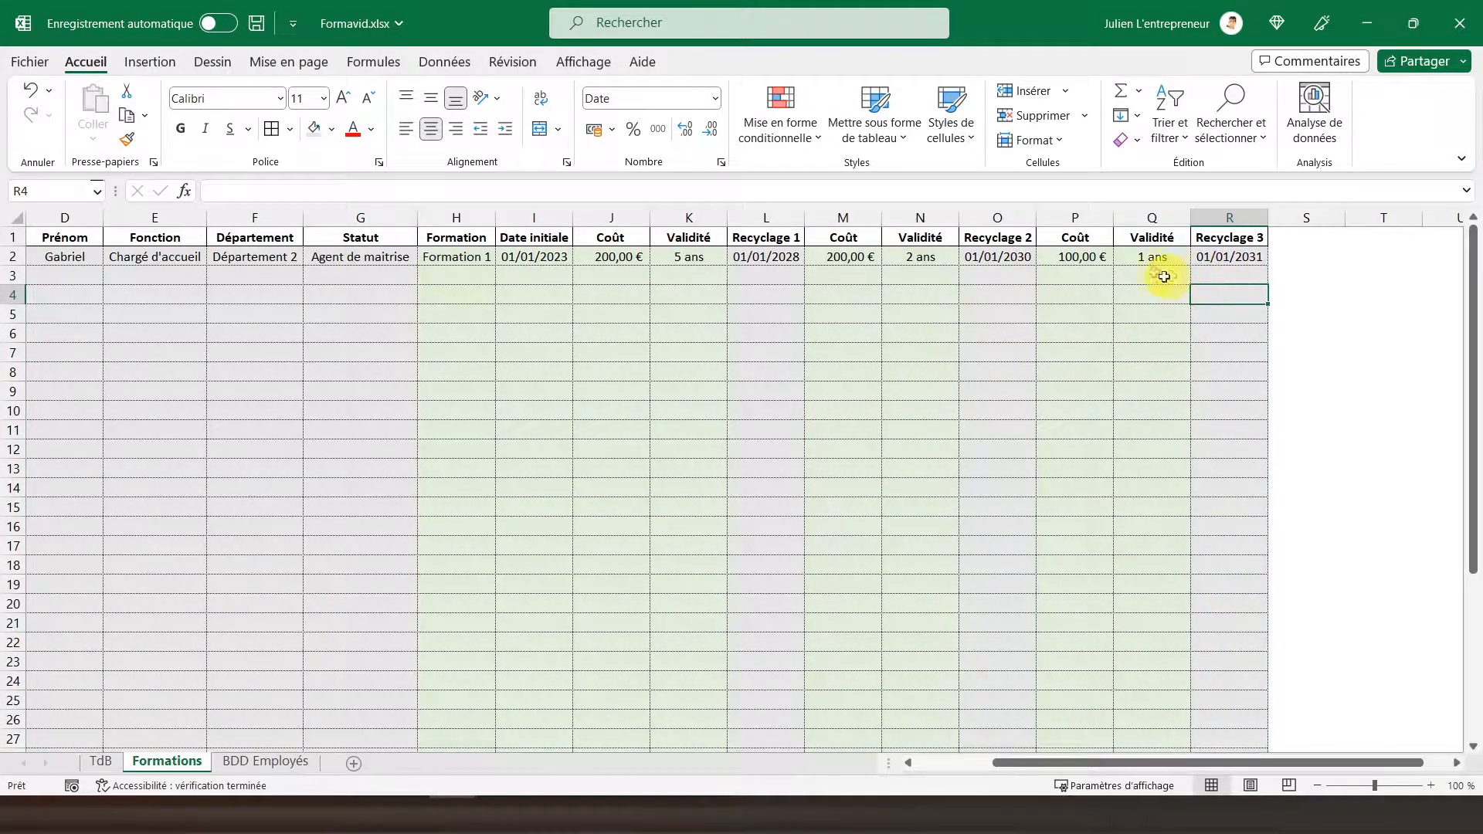
pyautogui.click(1151, 259)
pyautogui.moveTo(1219, 260); pyautogui.dragTo(126, 263)
pyautogui.rightClick(126, 262)
pyautogui.click(171, 251)
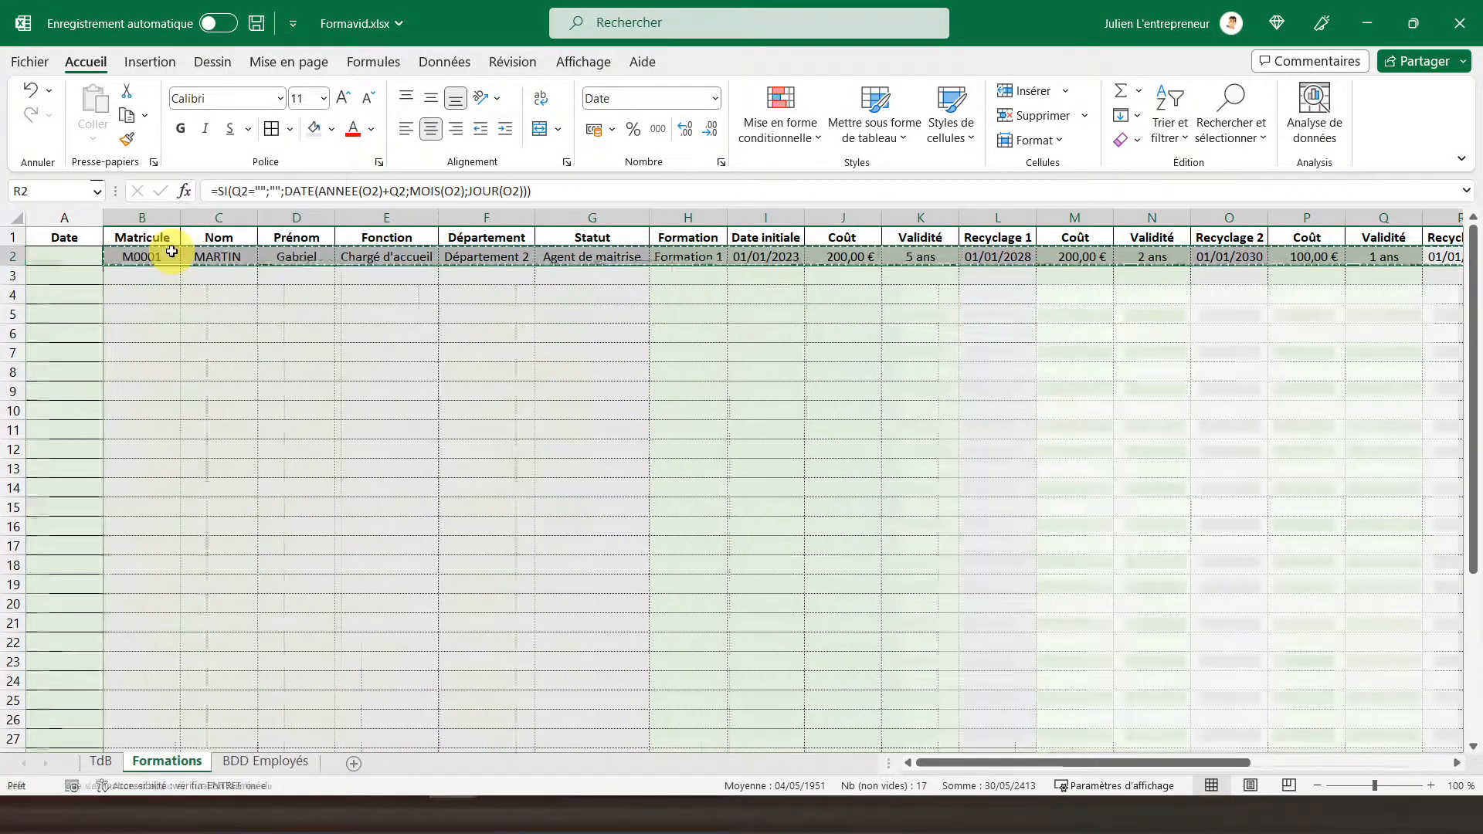
pyautogui.moveTo(783, 284); pyautogui.dragTo(156, 719)
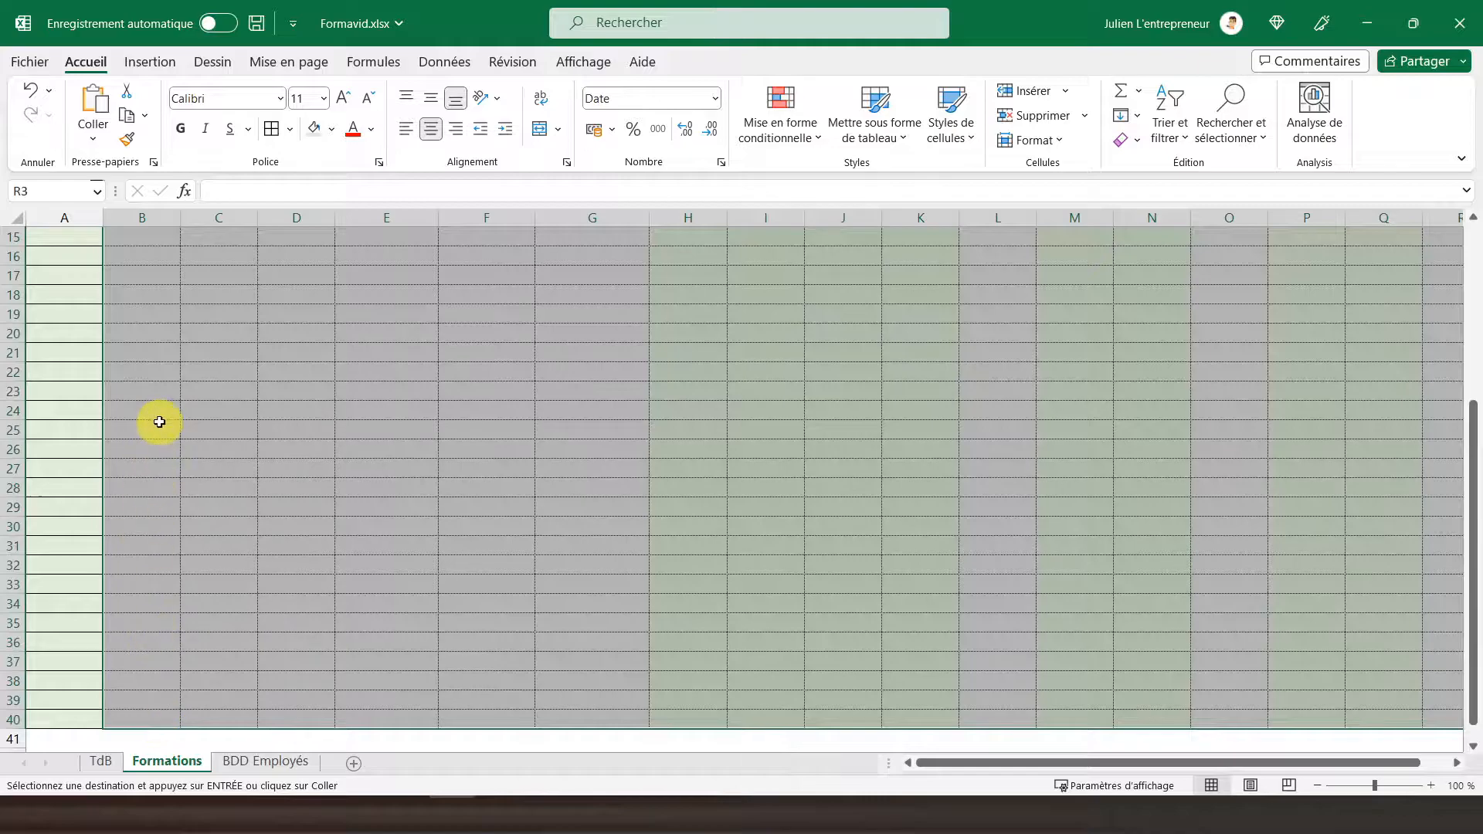
pyautogui.rightClick(155, 421)
pyautogui.click(266, 340)
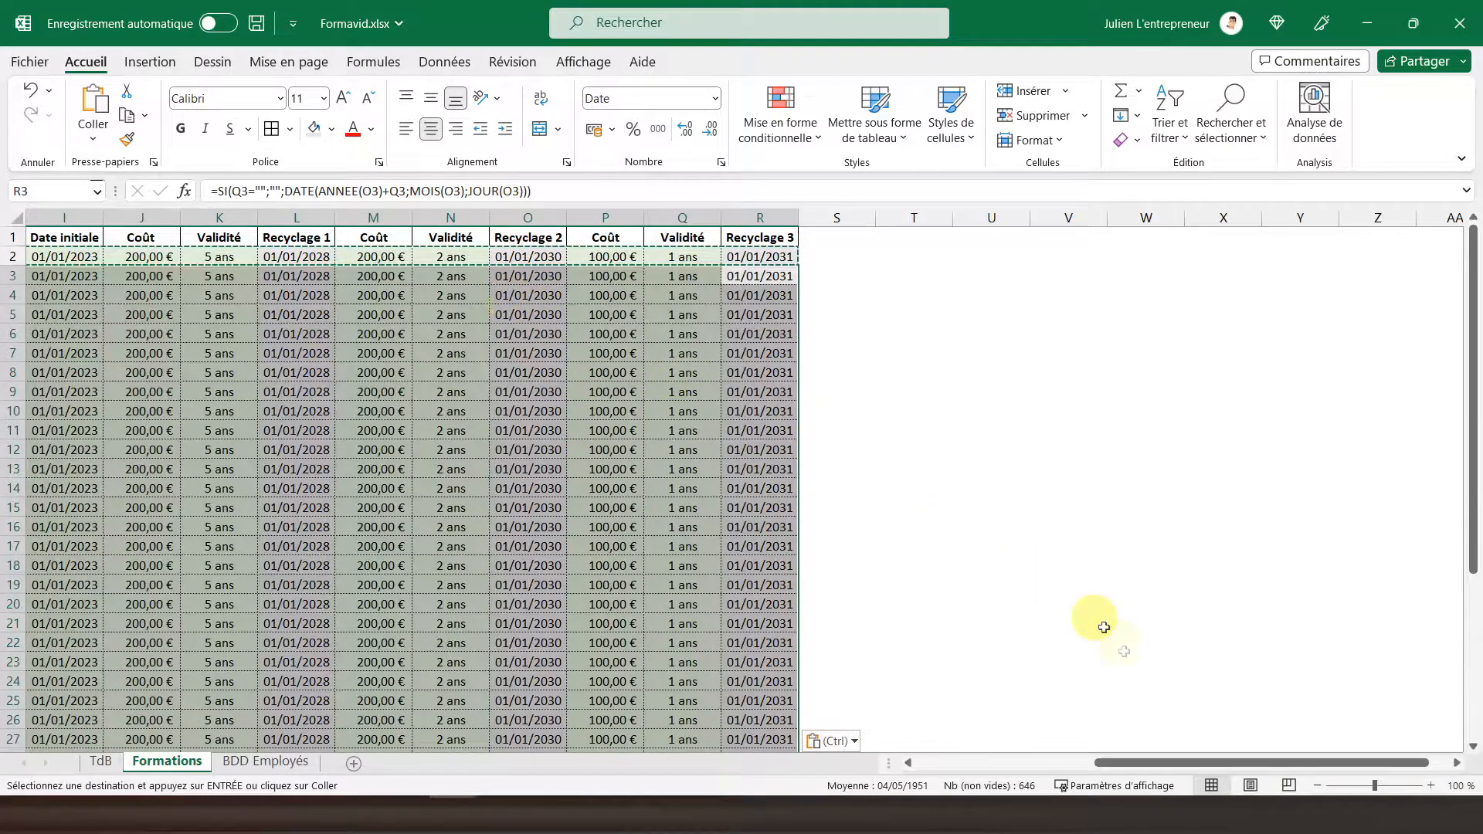
pyautogui.moveTo(1156, 763); pyautogui.dragTo(840, 749)
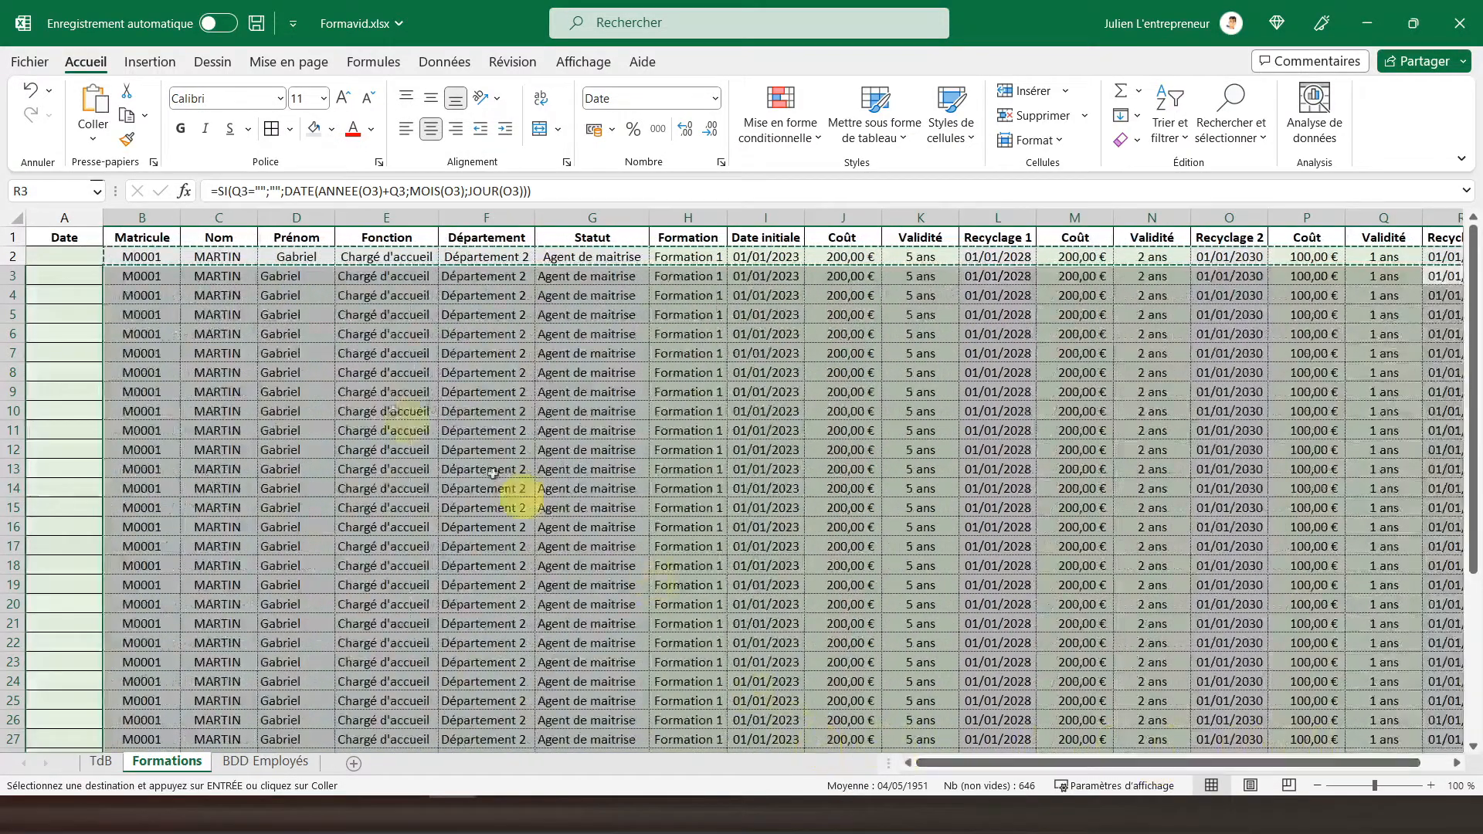
# Clear the copied Matricule entries in B3:B40.
pyautogui.click(172, 274)
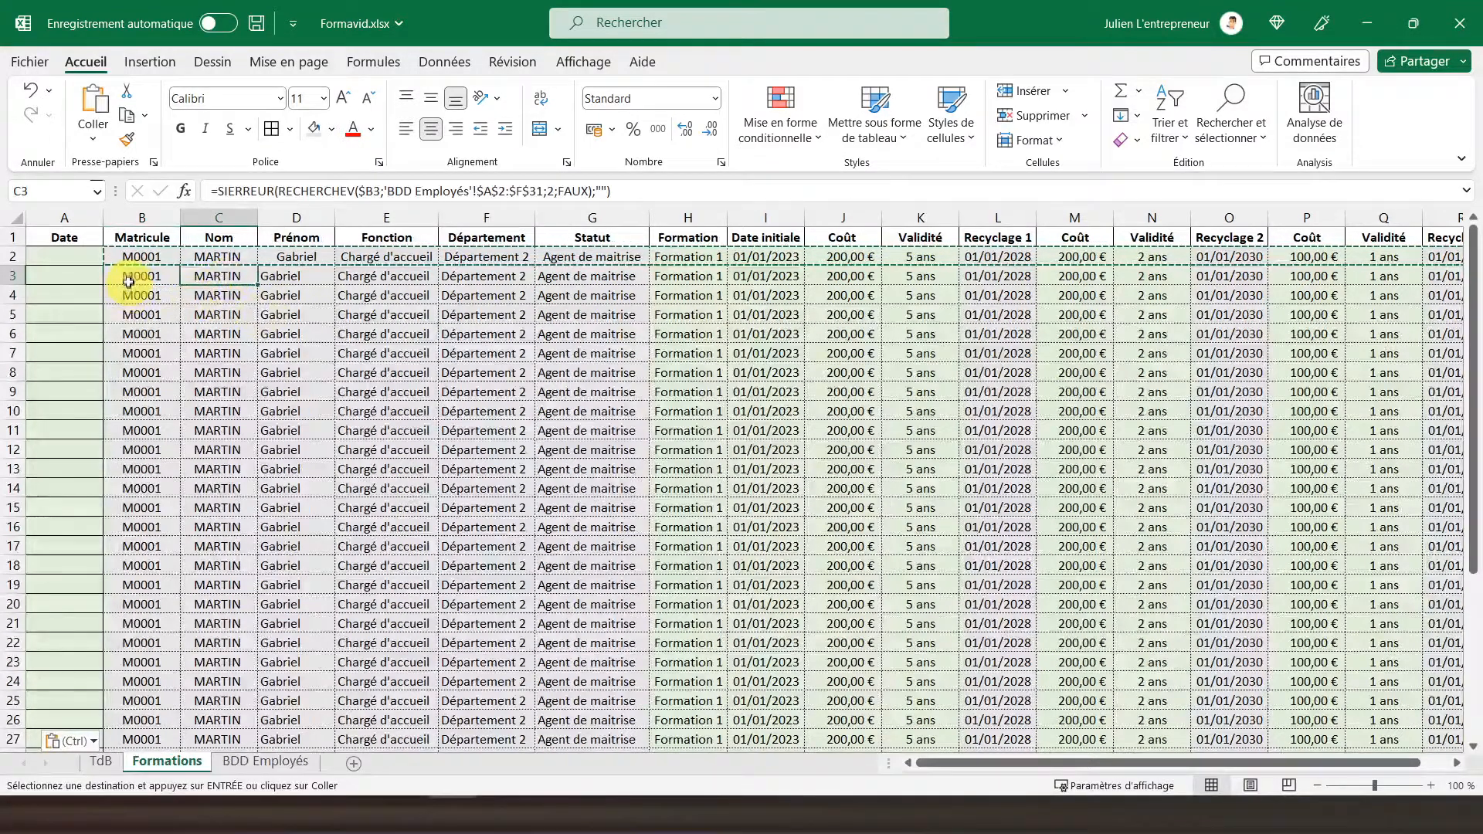
pyautogui.moveTo(134, 278)
pyautogui.mouseDown()
pyautogui.moveTo(132, 467)
pyautogui.moveTo(126, 298)
pyautogui.mouseUp()
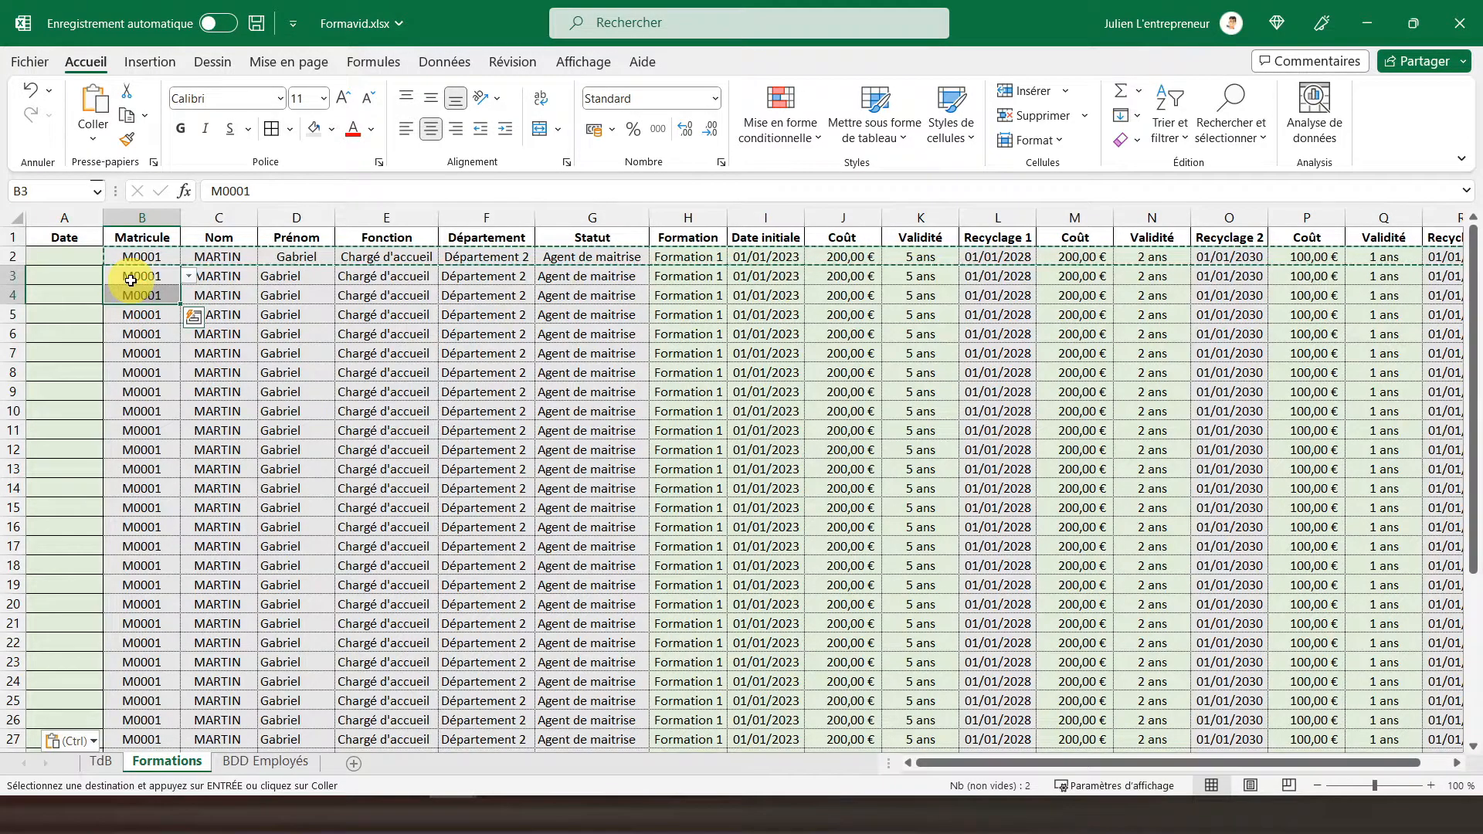
pyautogui.hotkey('shift', 'Down')
pyautogui.hotkey('shift', 'Down')
pyautogui.hotkey('shift', 'Down')
pyautogui.hotkey('shift', 'Down')
pyautogui.hotkey('shift', 'Down')
pyautogui.hotkey('shift', 'Down')
pyautogui.hotkey('shift', 'Down')
pyautogui.hotkey('shift', 'Down')
pyautogui.hotkey('shift', 'Down')
pyautogui.hotkey('shift', 'Down')
pyautogui.hotkey('shift', 'Down')
pyautogui.hotkey('shift', 'Down')
pyautogui.hotkey('shift', 'Down')
pyautogui.hotkey('shift', 'Down')
pyautogui.hotkey('shift', 'Down')
pyautogui.hotkey('shift', 'Down')
pyautogui.hotkey('shift', 'Down')
pyautogui.hotkey('shift', 'Down')
pyautogui.hotkey('shift', 'Down')
pyautogui.hotkey('shift', 'Down')
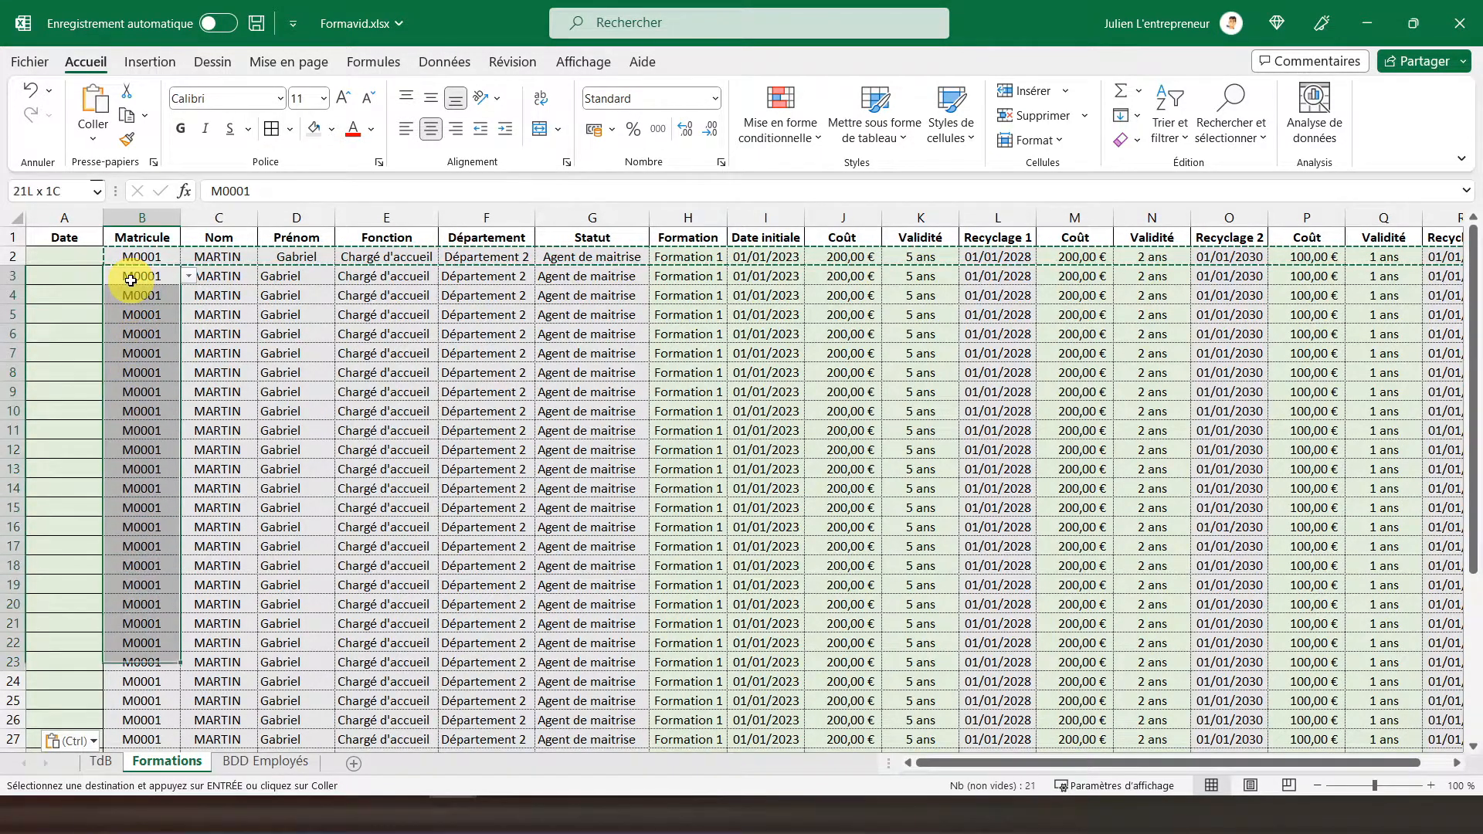
pyautogui.hotkey('shift', 'Up')
pyautogui.hotkey('shift', 'Up')
pyautogui.hotkey('shift', 'Up')
pyautogui.hotkey('shift', 'Up')
pyautogui.hotkey('shift', 'Up')
pyautogui.hotkey('shift', 'Up')
pyautogui.hotkey('shift', 'Up')
pyautogui.hotkey('shift', 'Up')
pyautogui.hotkey('shift', 'Up')
pyautogui.hotkey('shift', 'Up')
pyautogui.hotkey('shift', 'Up')
pyautogui.hotkey('shift', 'Up')
pyautogui.hotkey('shift', 'Up')
pyautogui.hotkey('shift', 'Up')
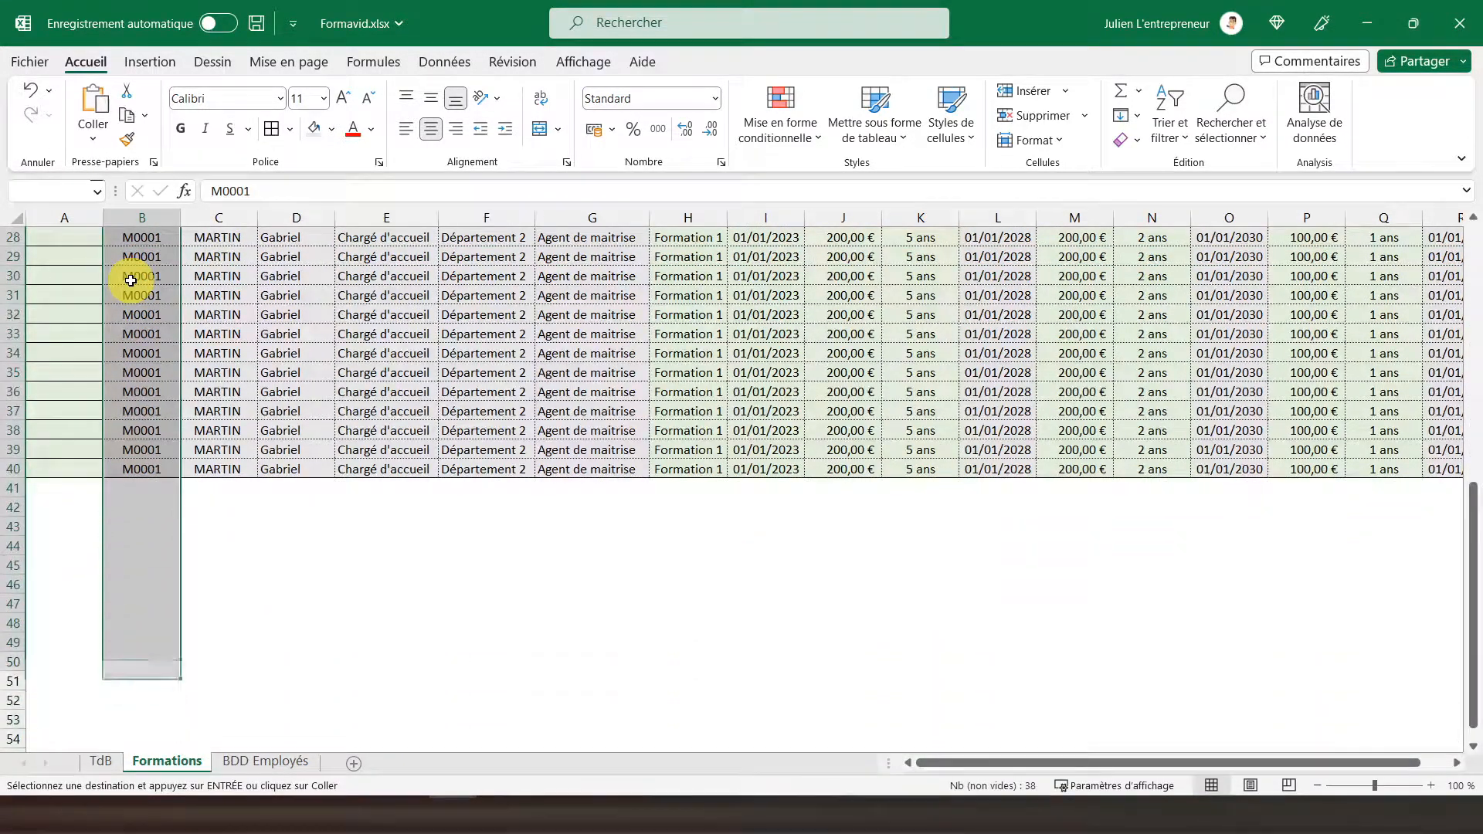
pyautogui.hotkey('ctrl', 'z')
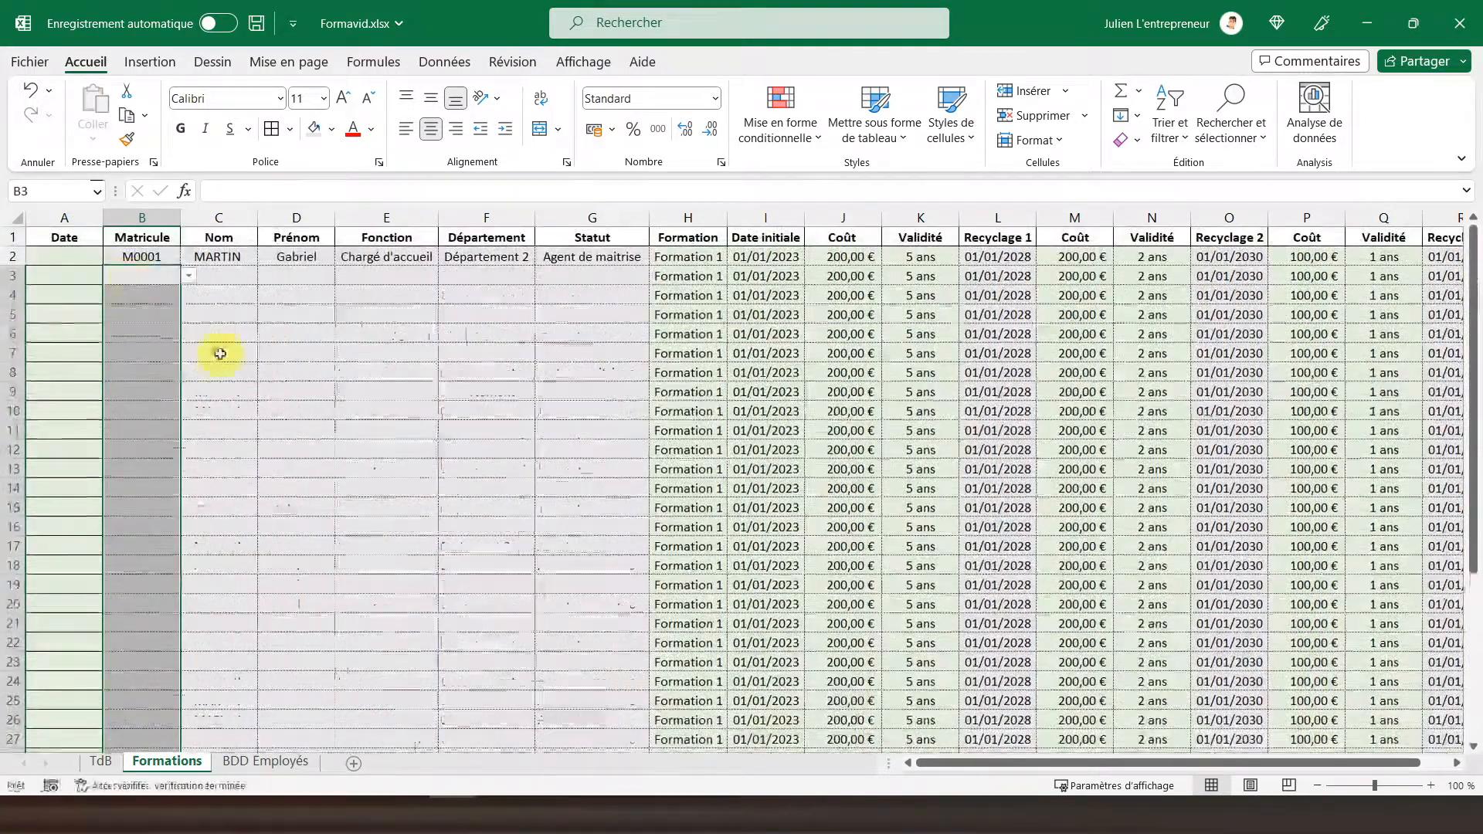
# Clear the copied Formation, Date initiale, Coût and Validité entries in H3:K40.
pyautogui.click(686, 279)
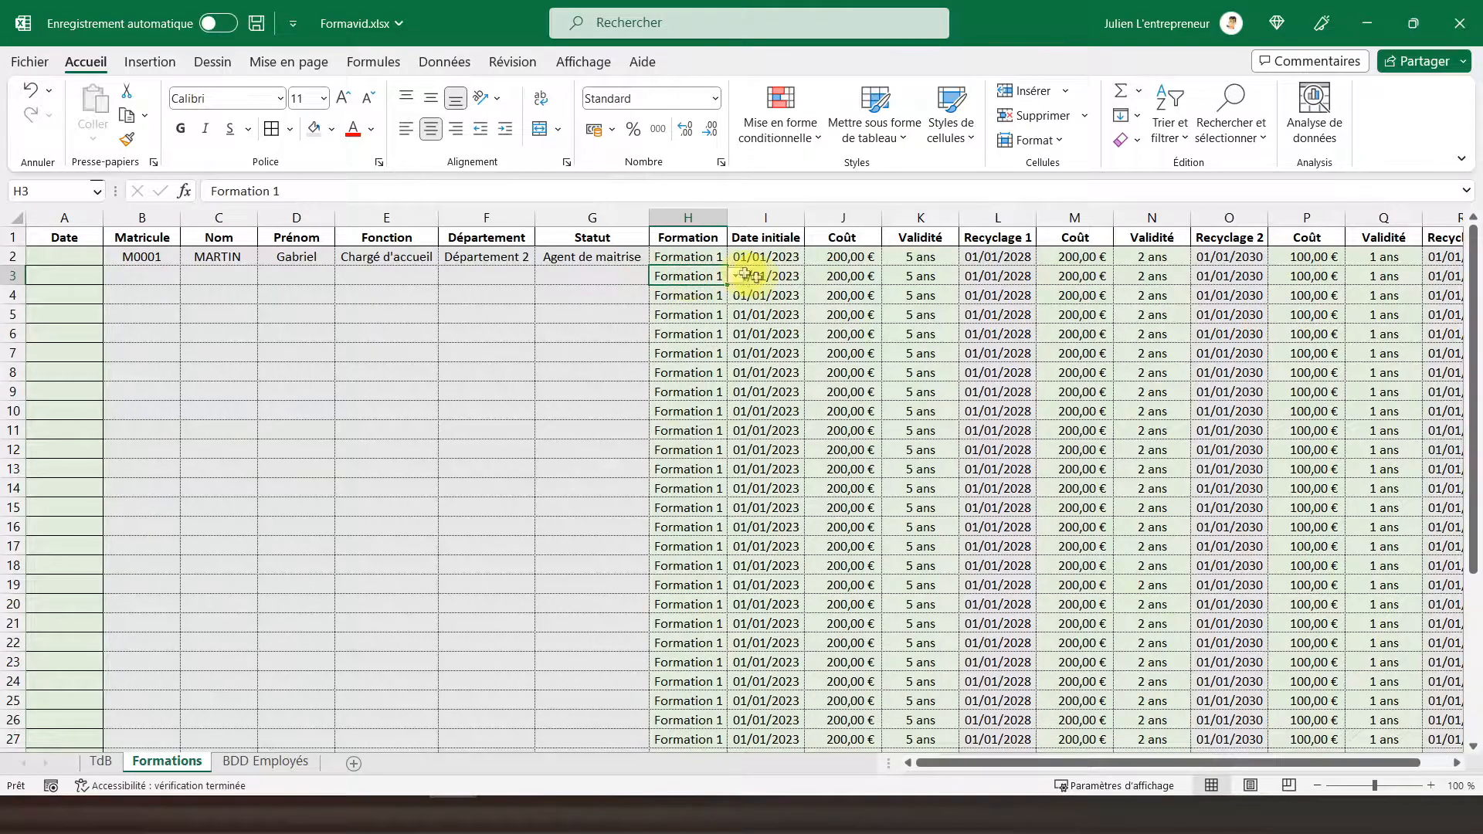
pyautogui.click(904, 279)
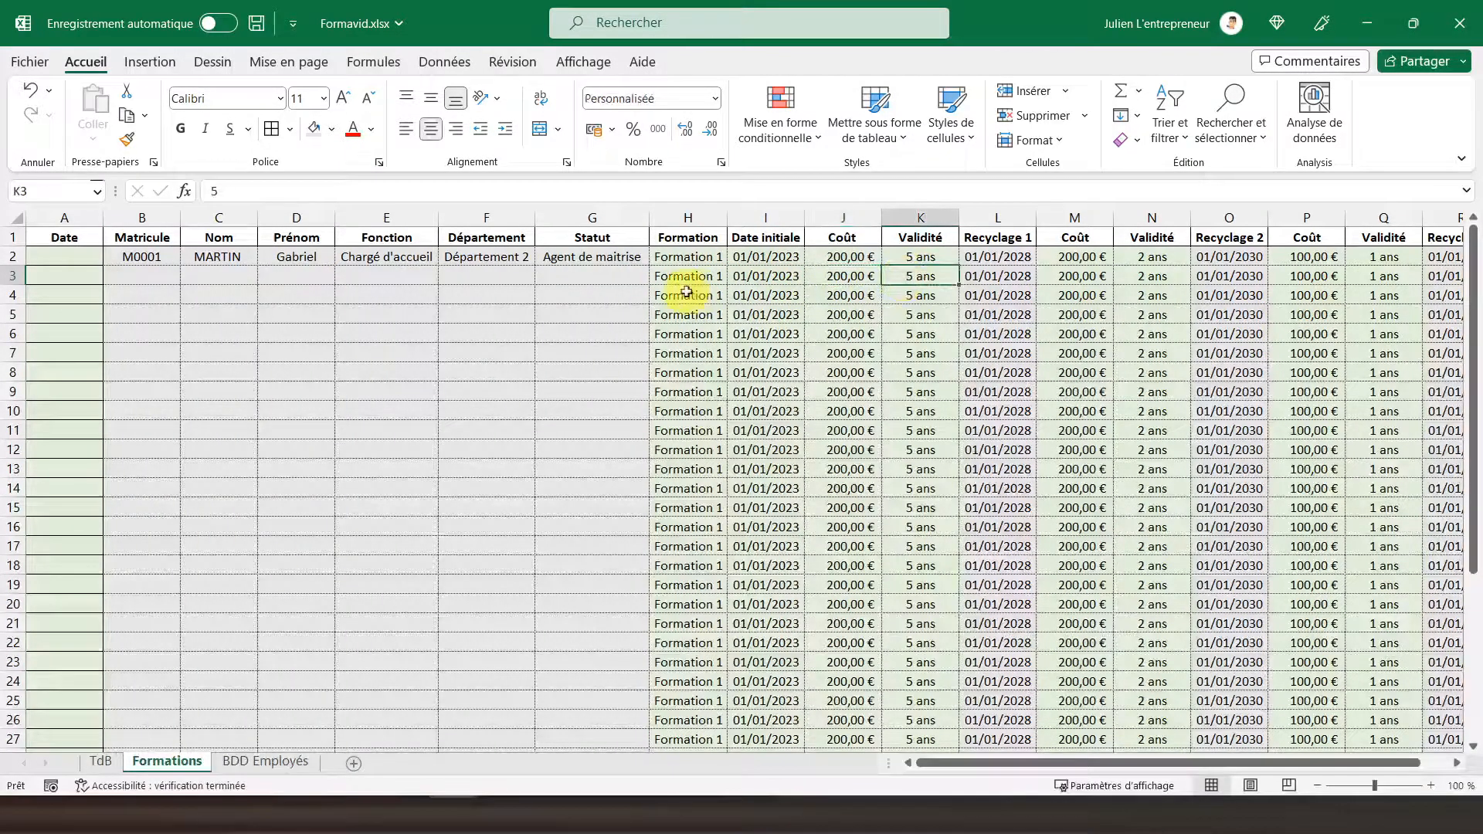
pyautogui.moveTo(665, 282); pyautogui.dragTo(916, 720)
pyautogui.press('Delete')
pyautogui.scroll(5, 916, 720)
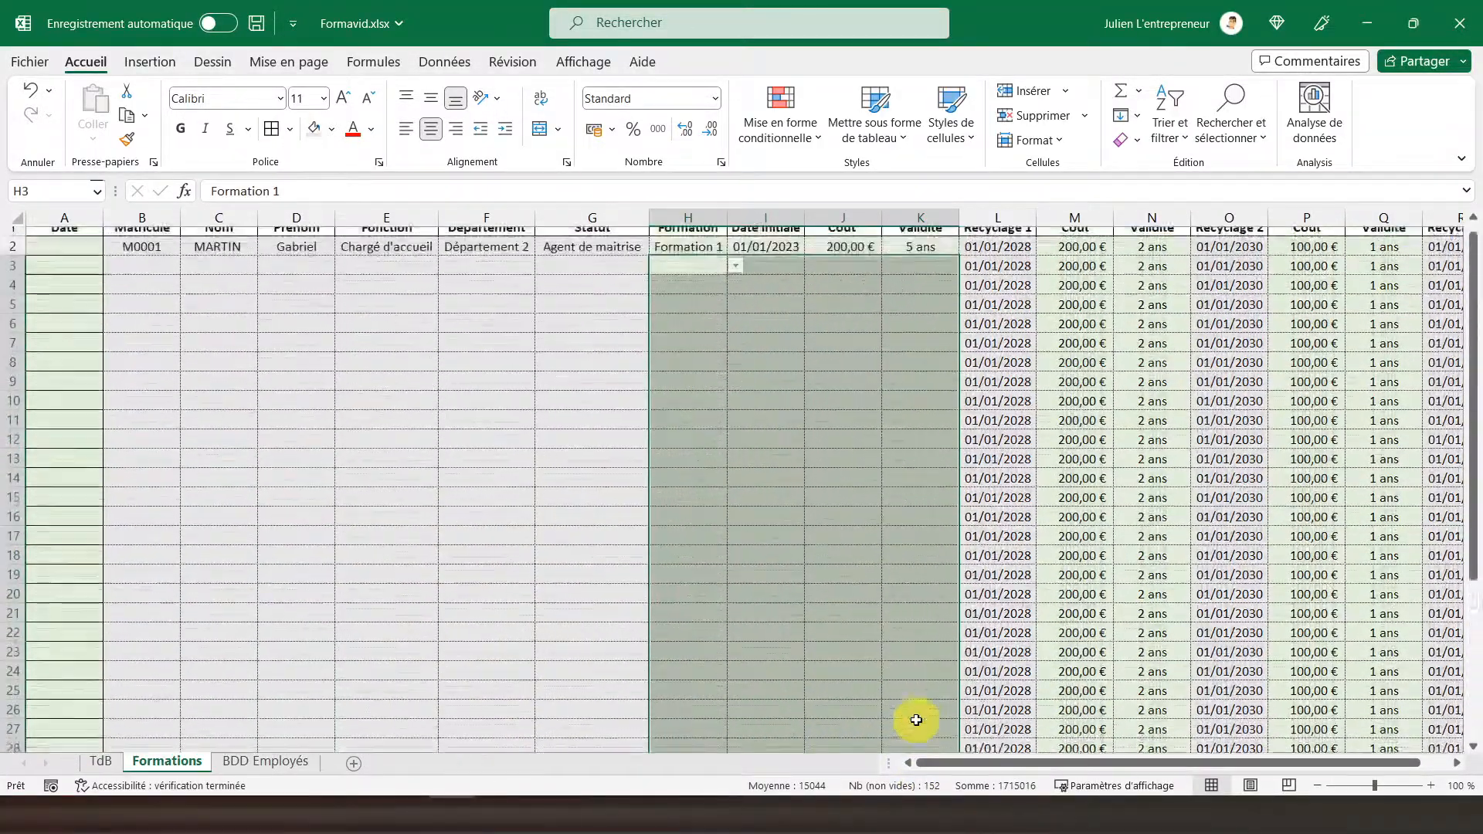
# Clear the copied Coût and Validité entries for the Recyclage columns in M3:N40 and P3:Q40.
pyautogui.moveTo(1074, 280); pyautogui.dragTo(1161, 714)
pyautogui.press('Delete')
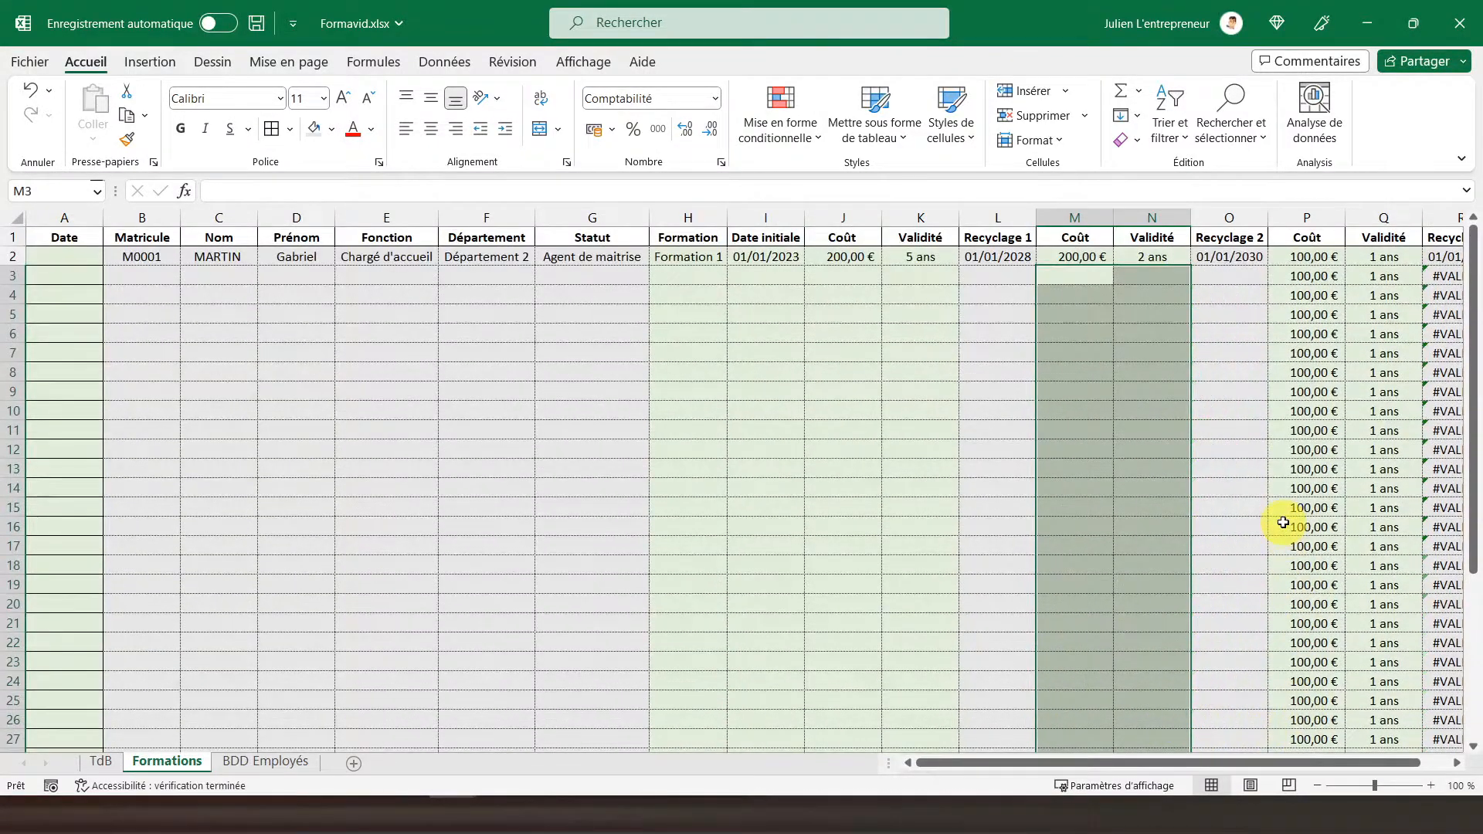
pyautogui.scroll(-6, 1282, 527)
pyautogui.moveTo(1287, 650); pyautogui.dragTo(1374, 264)
pyautogui.scroll(-6, 1378, 271)
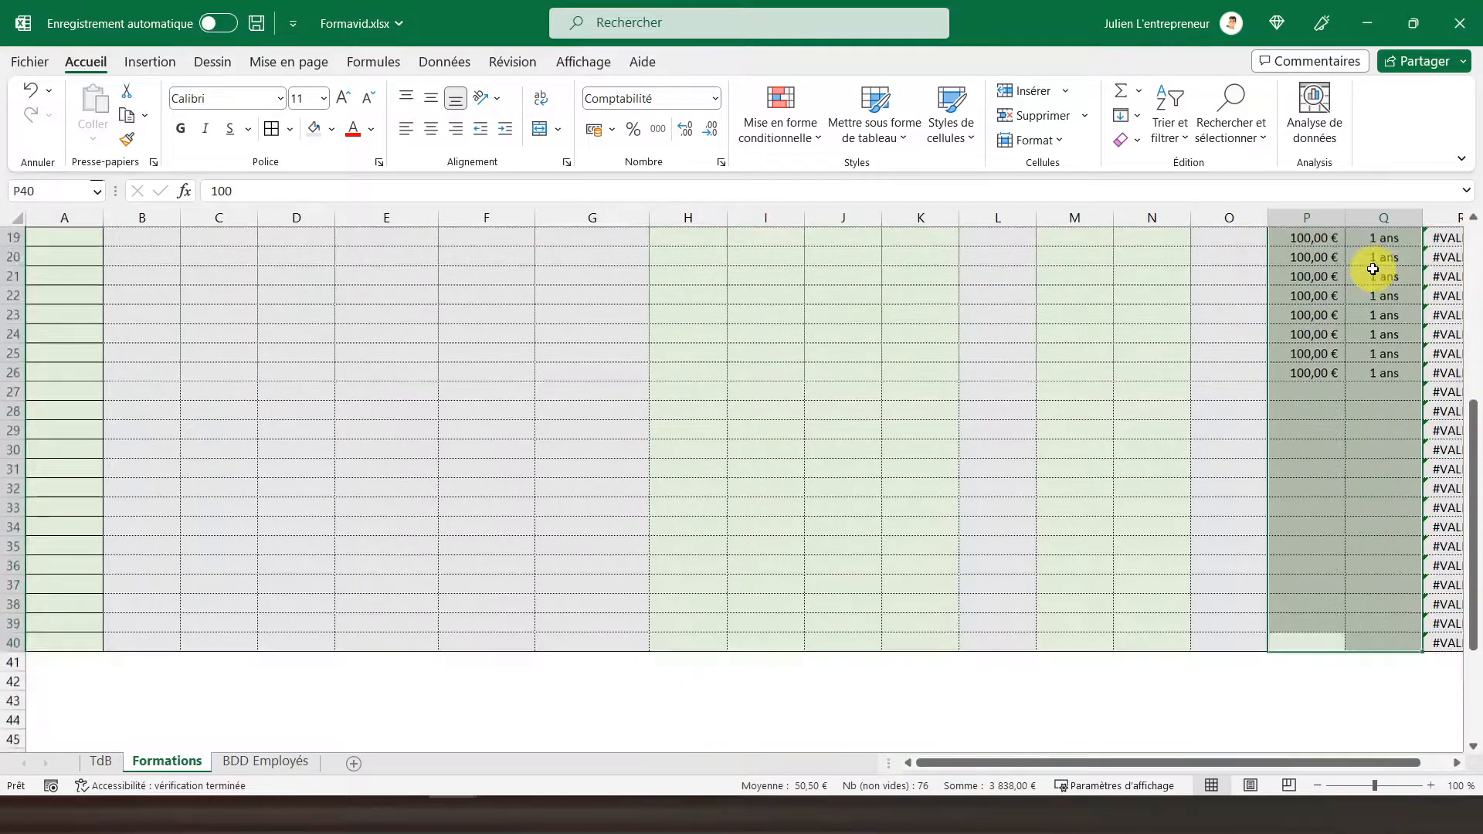
pyautogui.press('Delete')
pyautogui.scroll(5, 1344, 363)
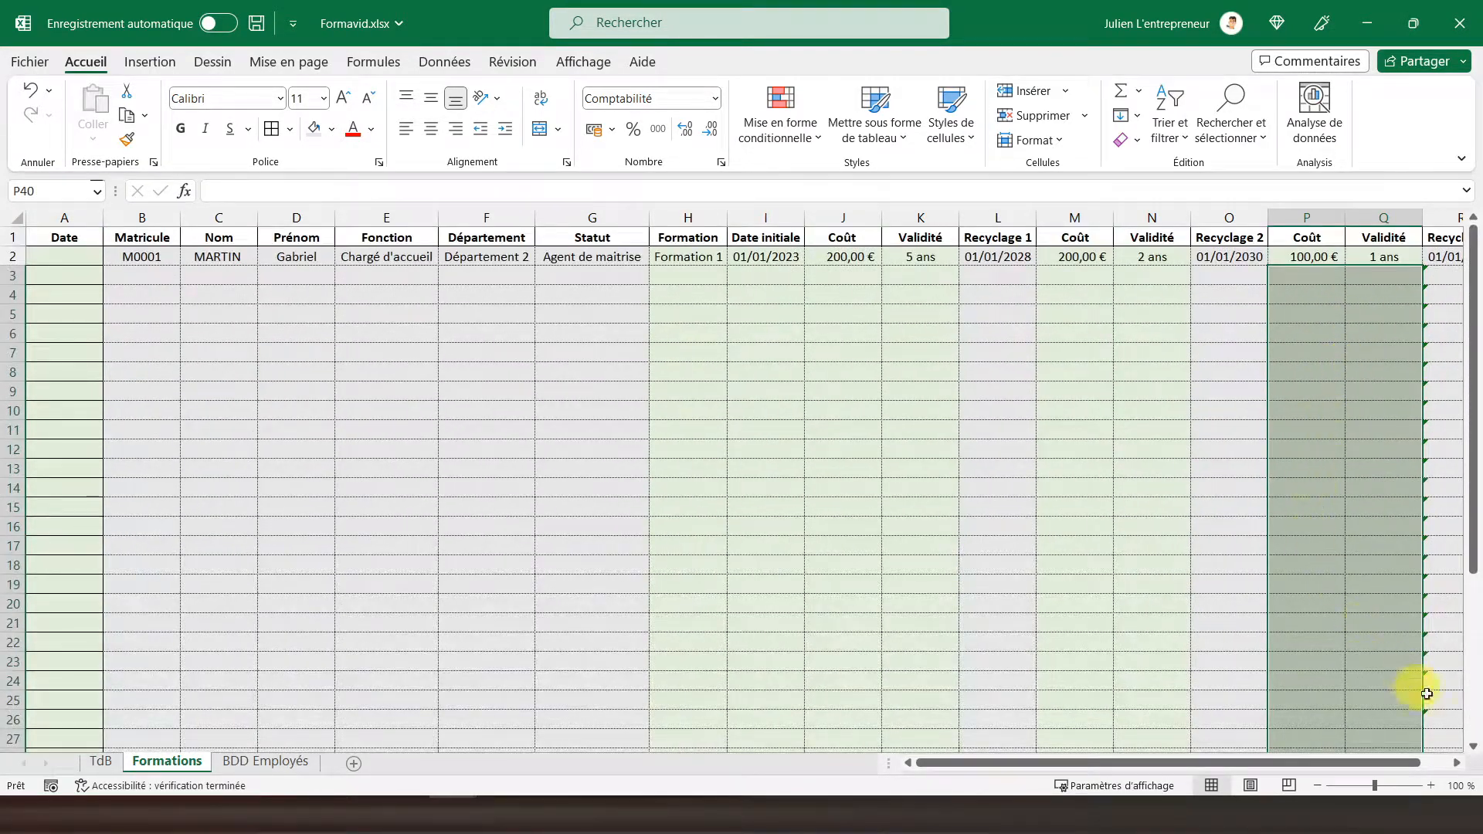
# Review the table across to the Recyclage 3 column and check the row 3 formulas in the Nom to Statut columns.
pyautogui.click(1458, 765)
pyautogui.click(1461, 767)
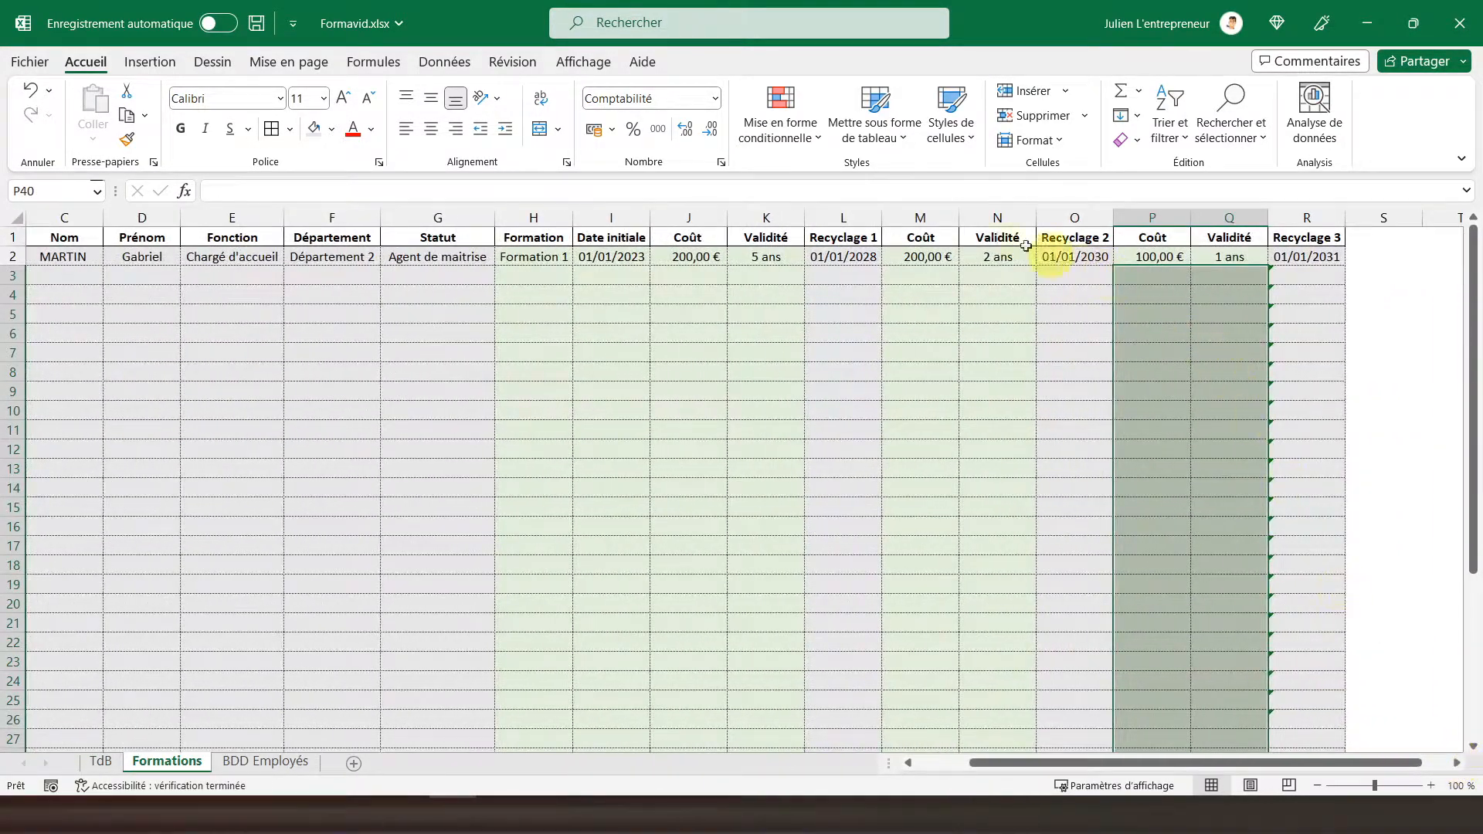
pyautogui.click(995, 237)
pyautogui.press('Left')
pyautogui.press('Left')
pyautogui.press('Left')
pyautogui.press('Left')
pyautogui.press('Left')
pyautogui.press('Left')
pyautogui.press('Left')
pyautogui.press('Left')
pyautogui.press('Left')
pyautogui.press('Left')
pyautogui.press('Left')
pyautogui.press('Left')
pyautogui.press('Left')
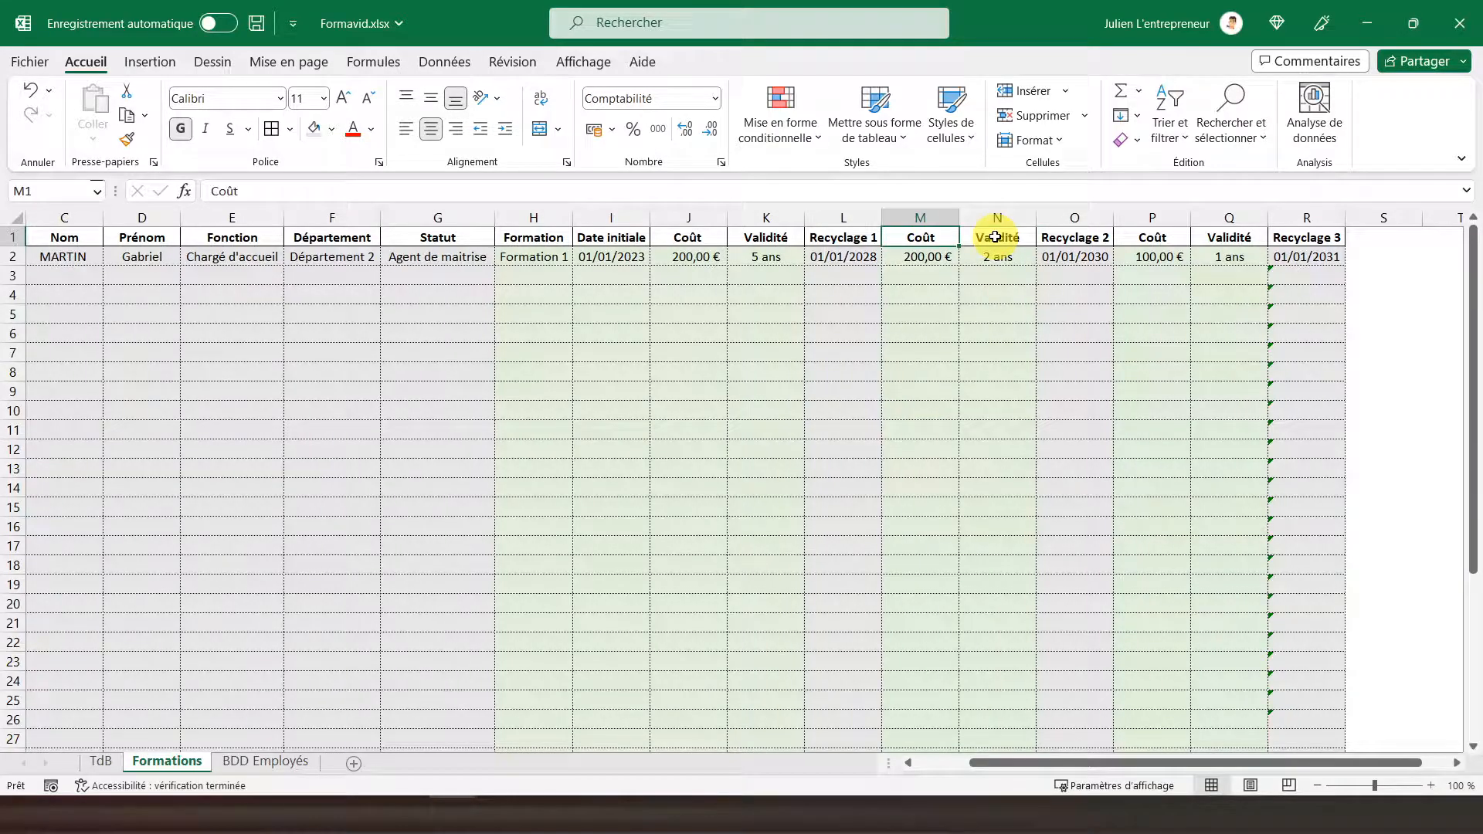
pyautogui.click(119, 280)
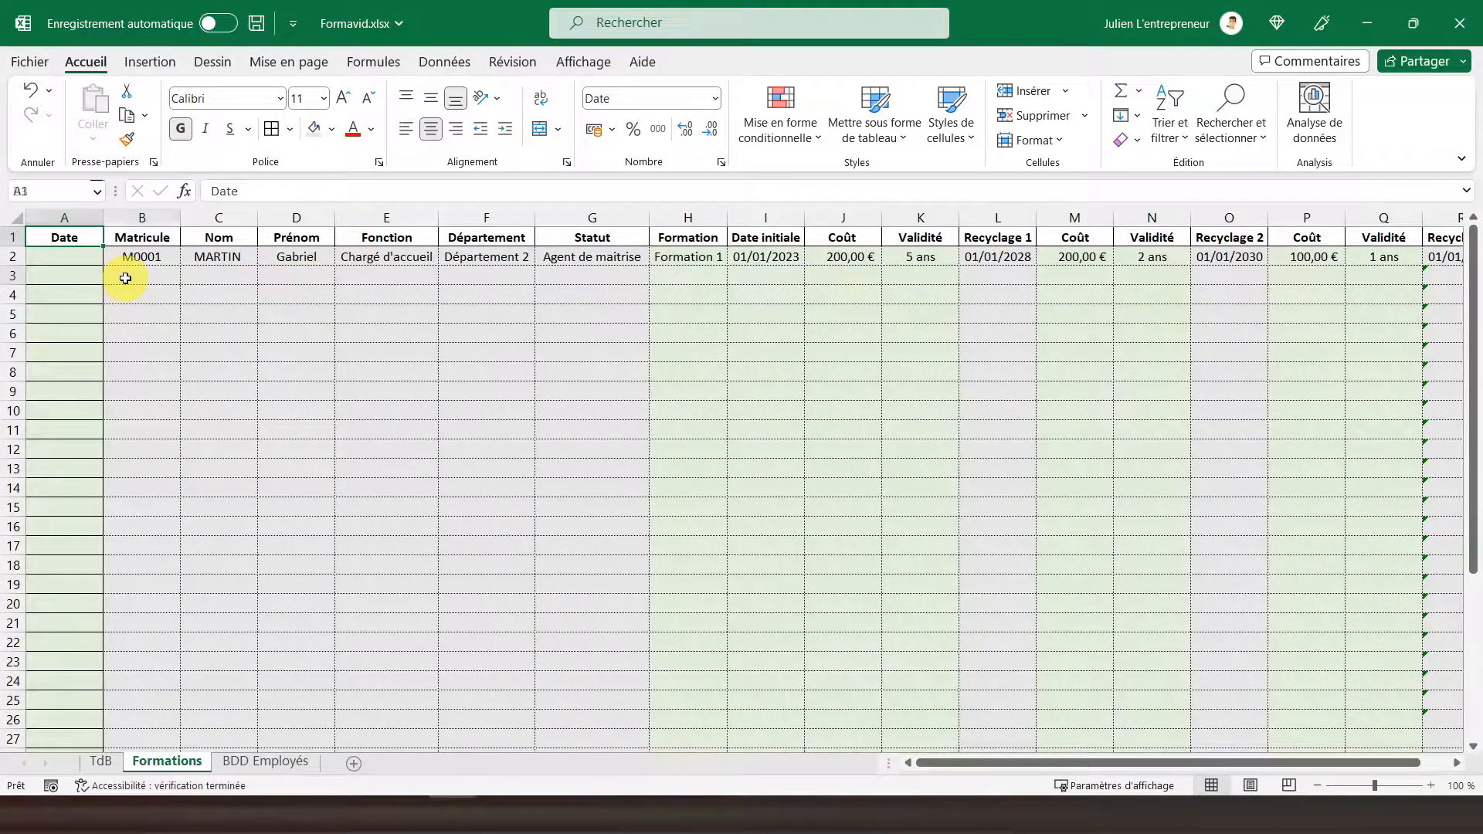
pyautogui.click(227, 278)
pyautogui.click(294, 276)
pyautogui.click(364, 277)
pyautogui.click(479, 276)
pyautogui.click(583, 279)
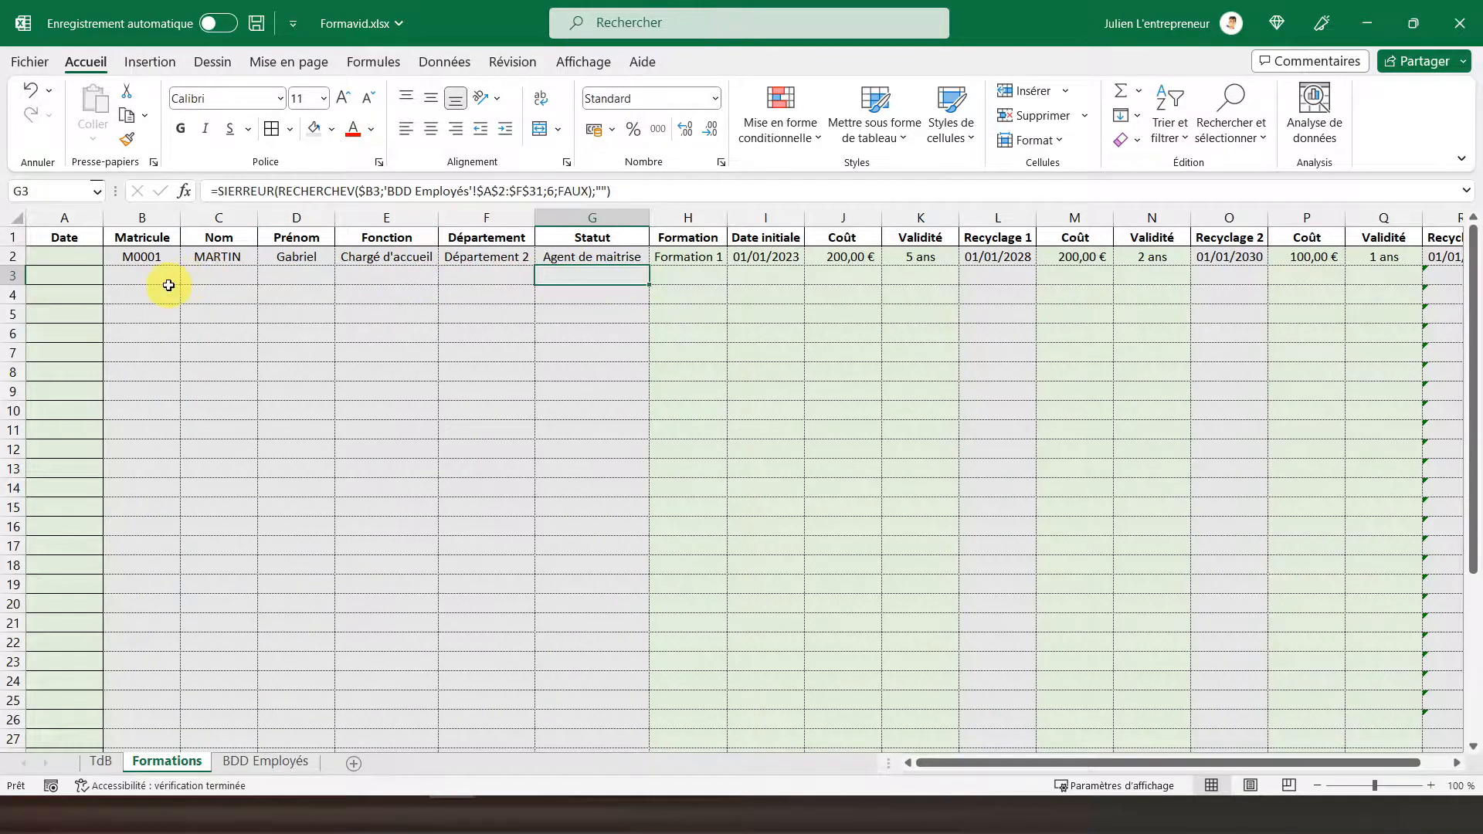
# Fill the Matricule column, B2:B40, with light green.
pyautogui.moveTo(147, 257); pyautogui.dragTo(133, 726)
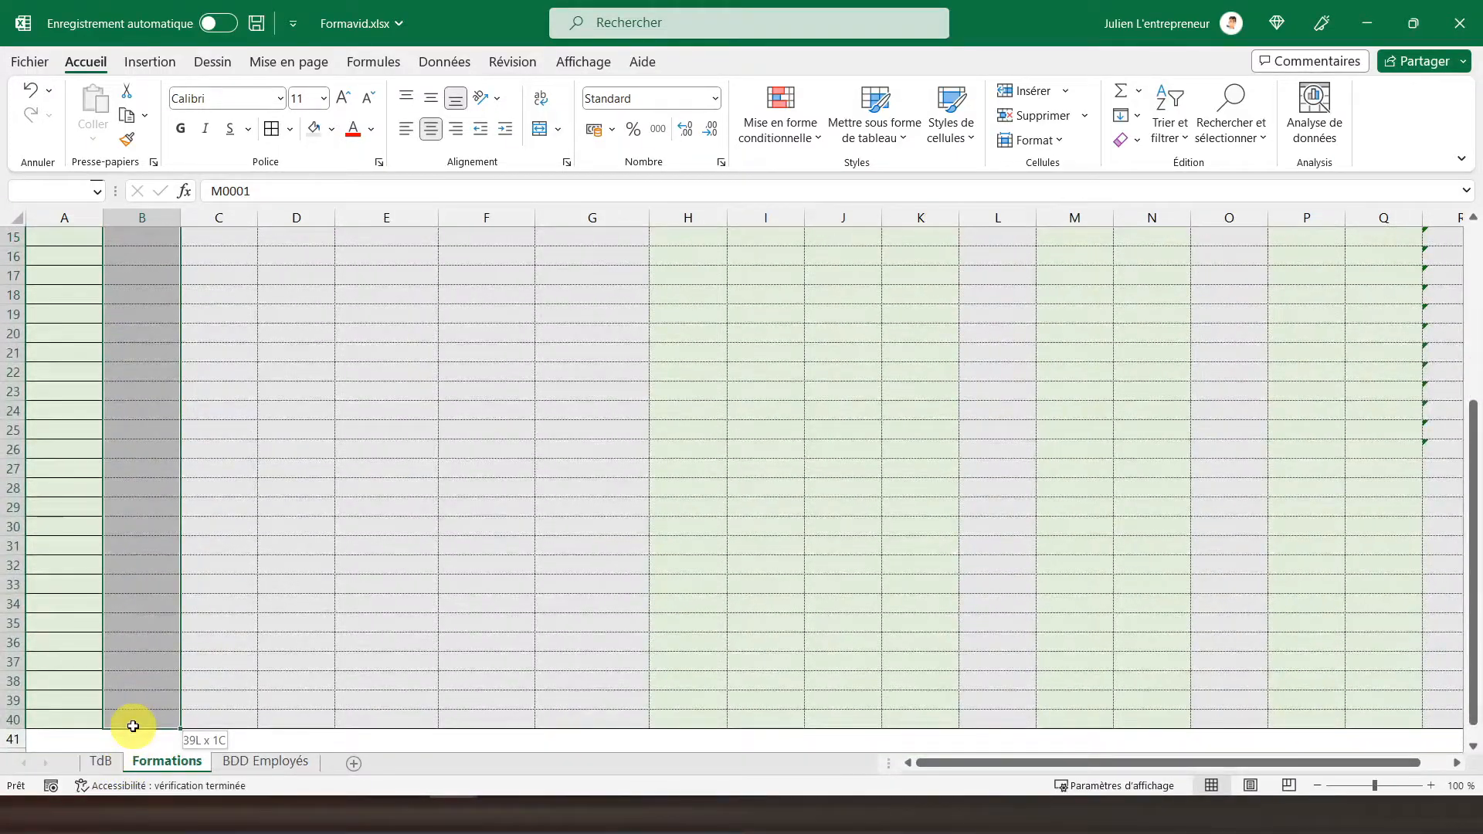
pyautogui.scroll(5, 126, 483)
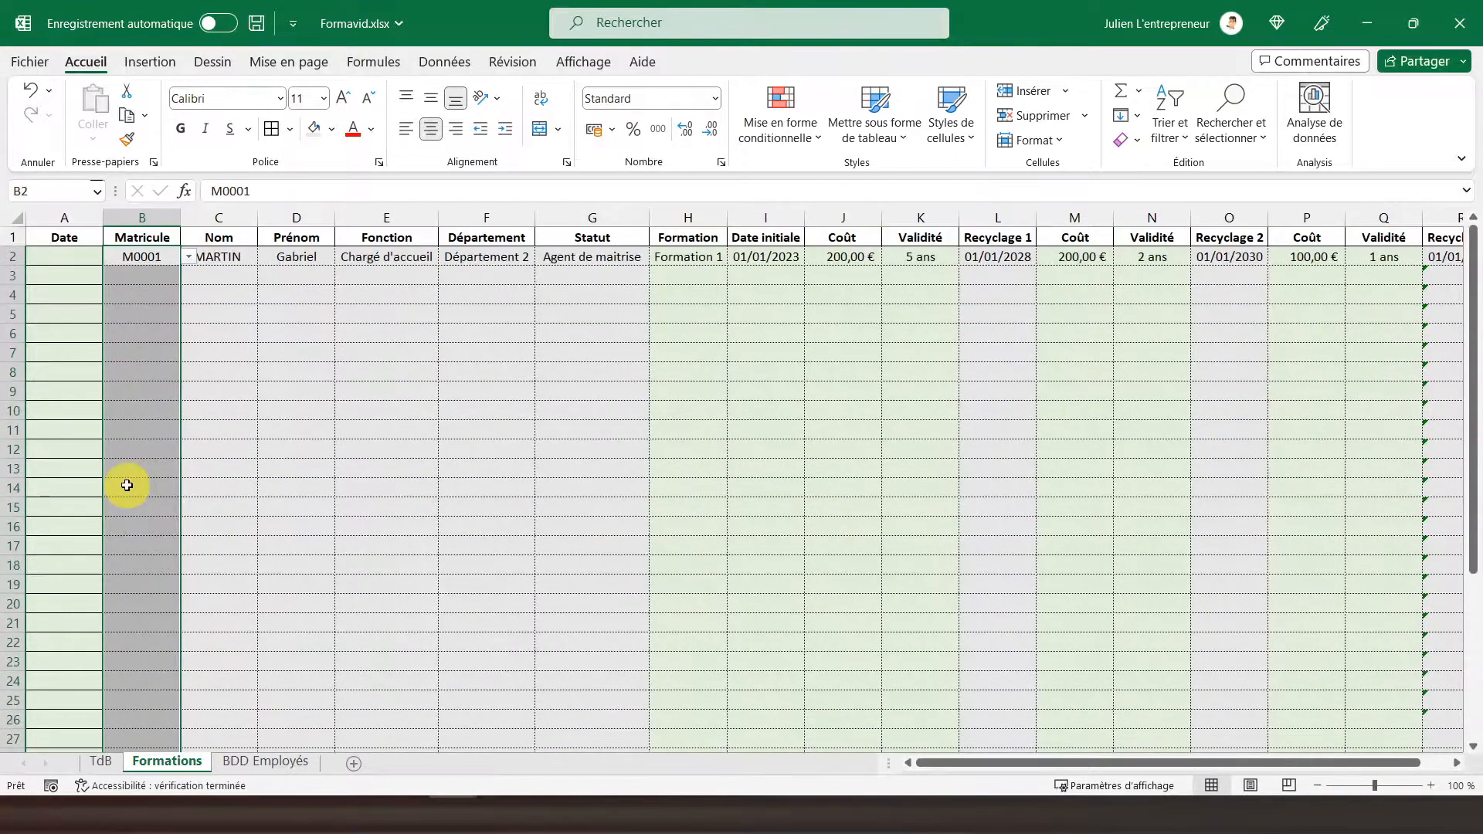
pyautogui.click(331, 130)
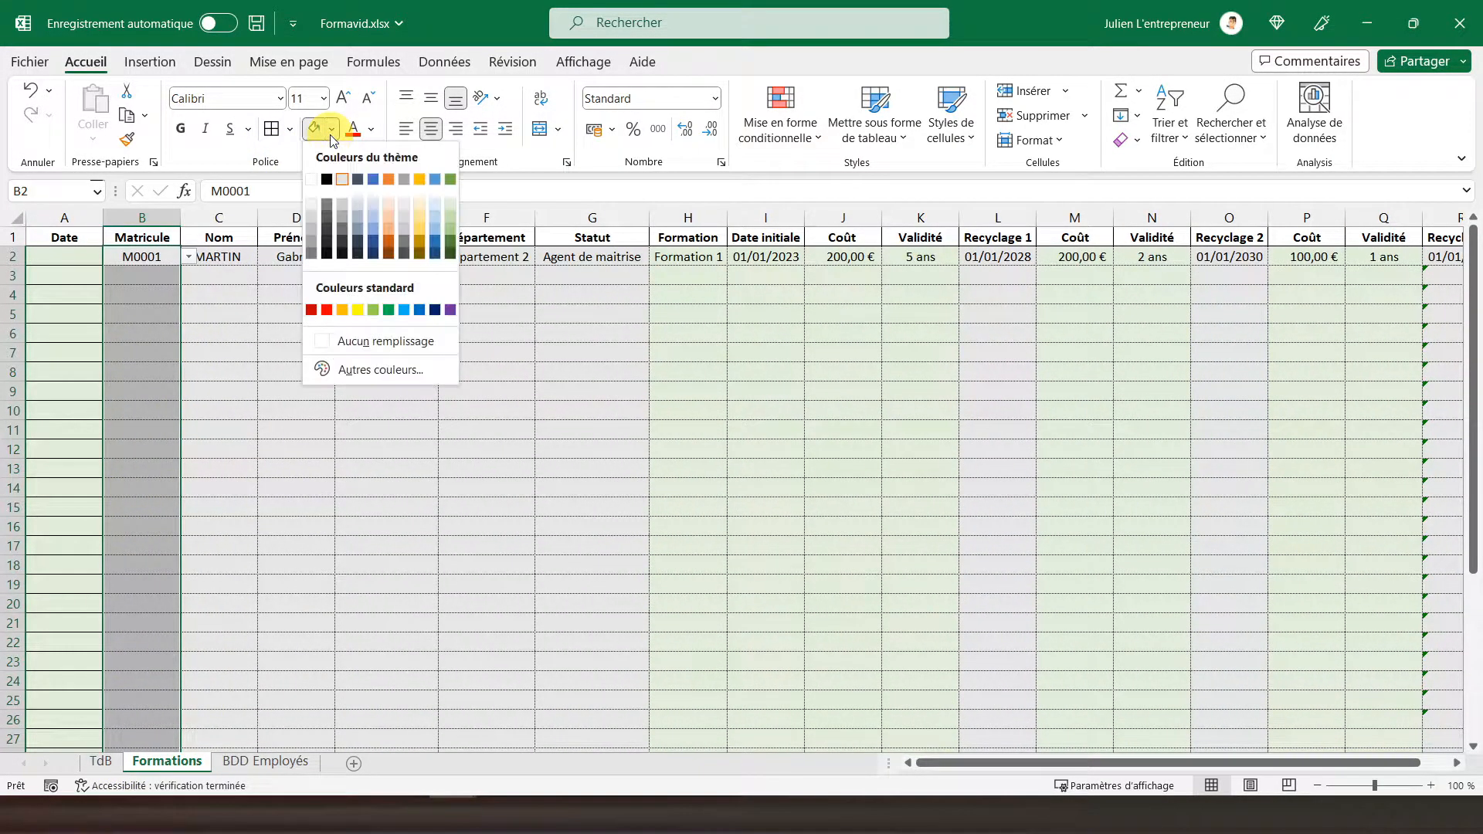
pyautogui.click(451, 202)
pyautogui.click(62, 237)
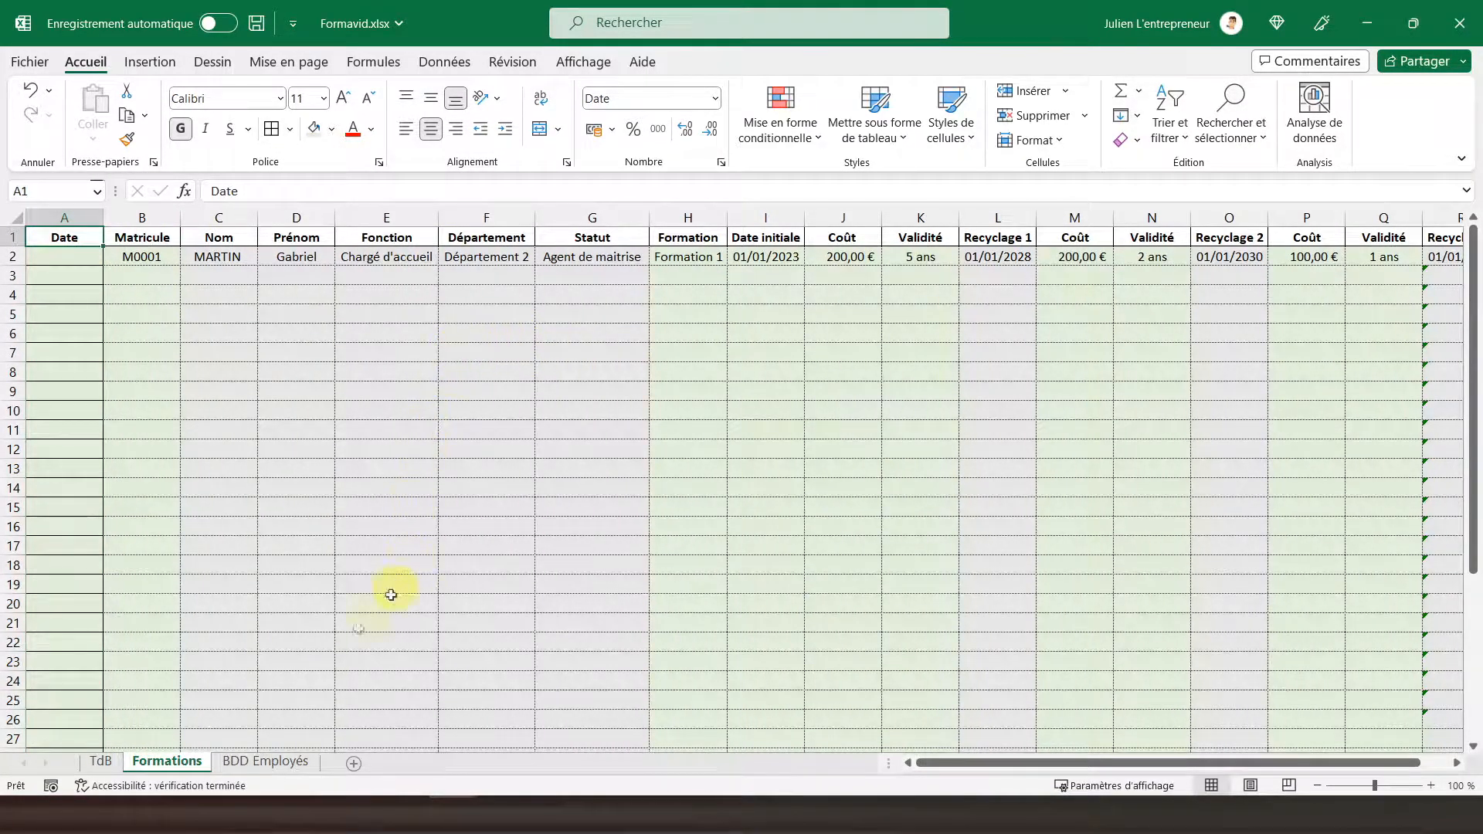
# Start a SOMME.SI formula in C4 of the TdB sheet with Formations!H2:H40 as the criteria range.
pyautogui.click(272, 764)
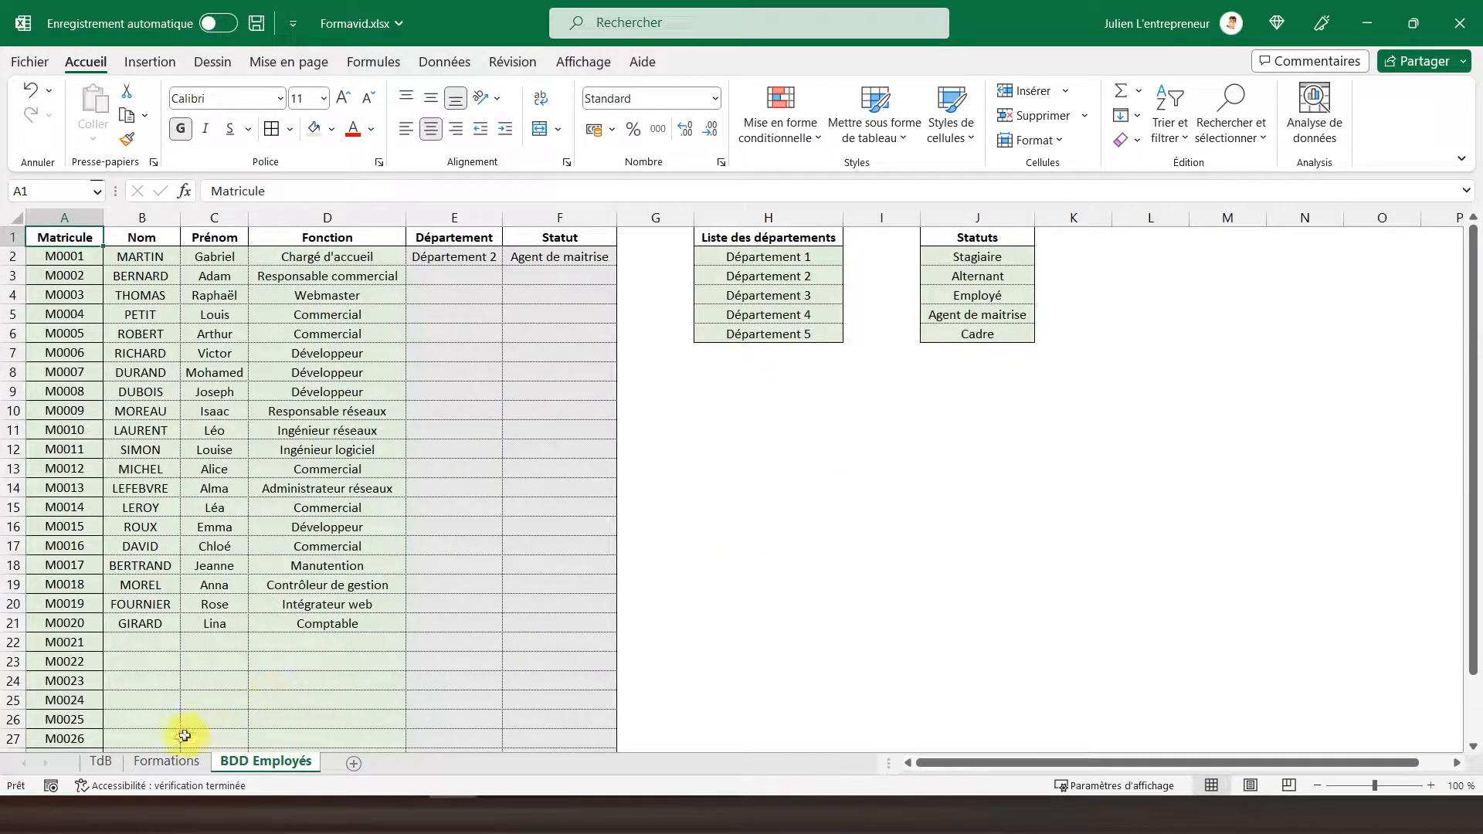
pyautogui.click(169, 762)
pyautogui.click(103, 763)
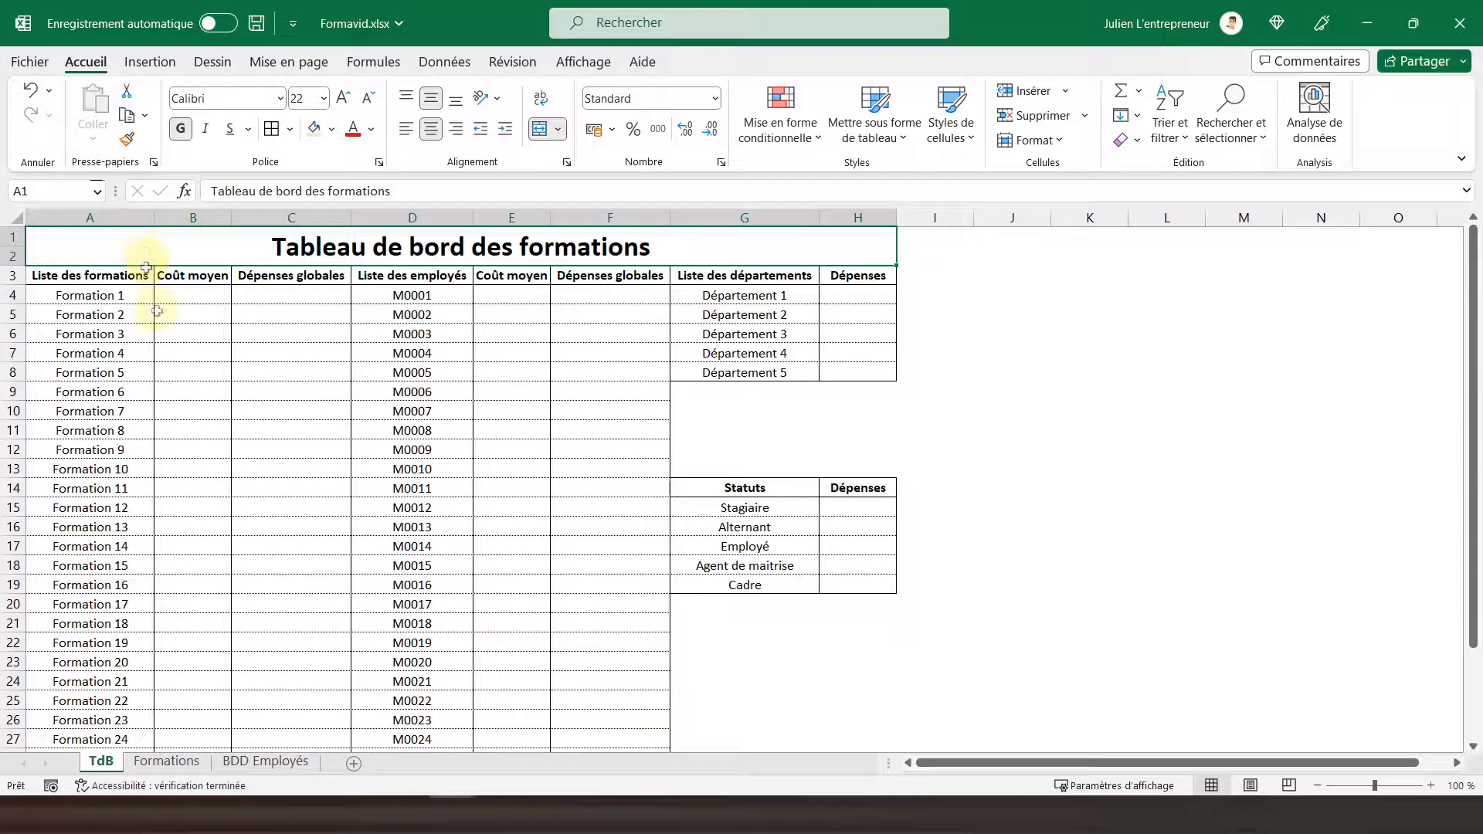
pyautogui.click(298, 291)
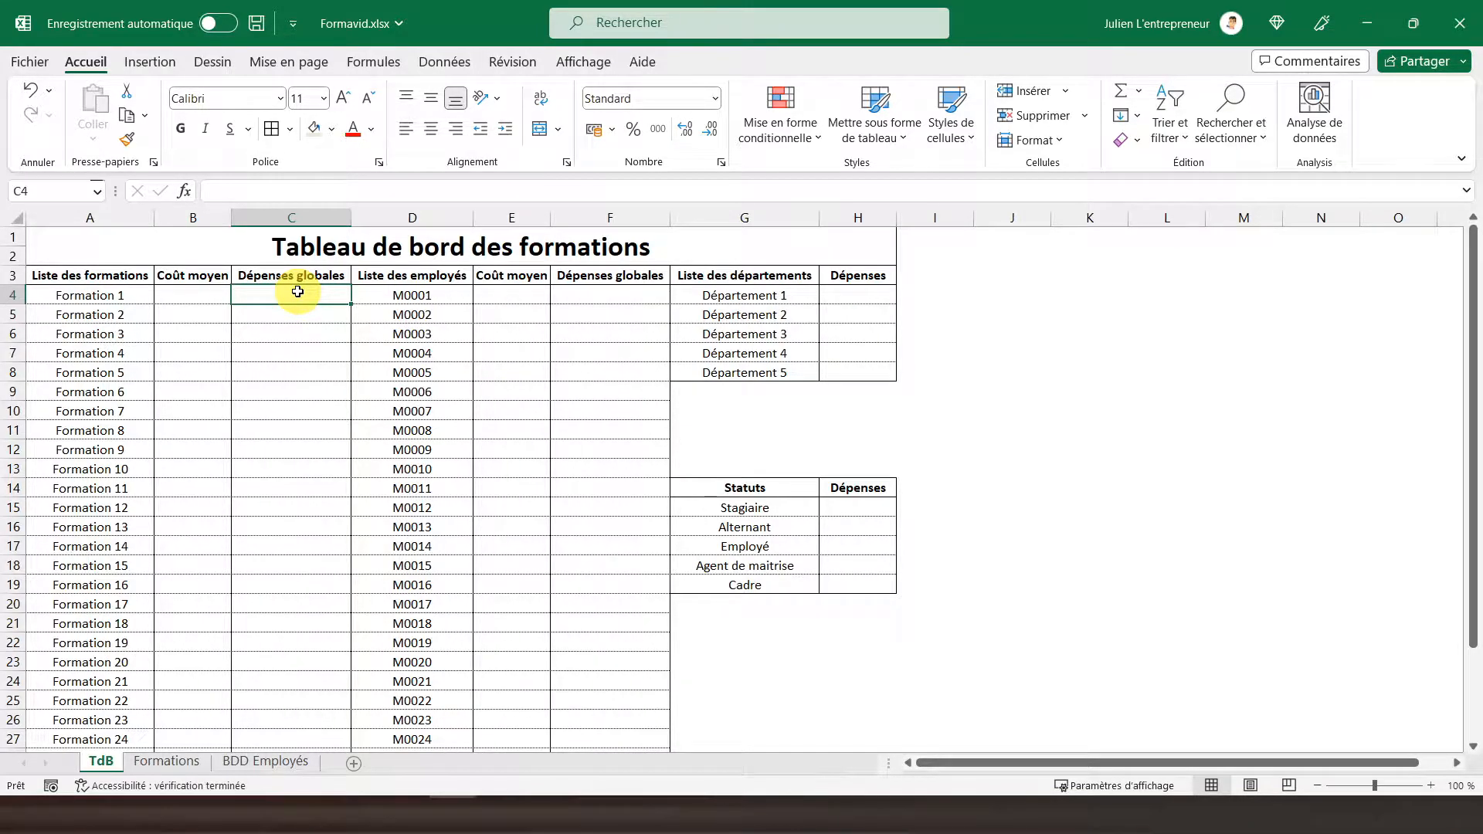
pyautogui.write('=somme')
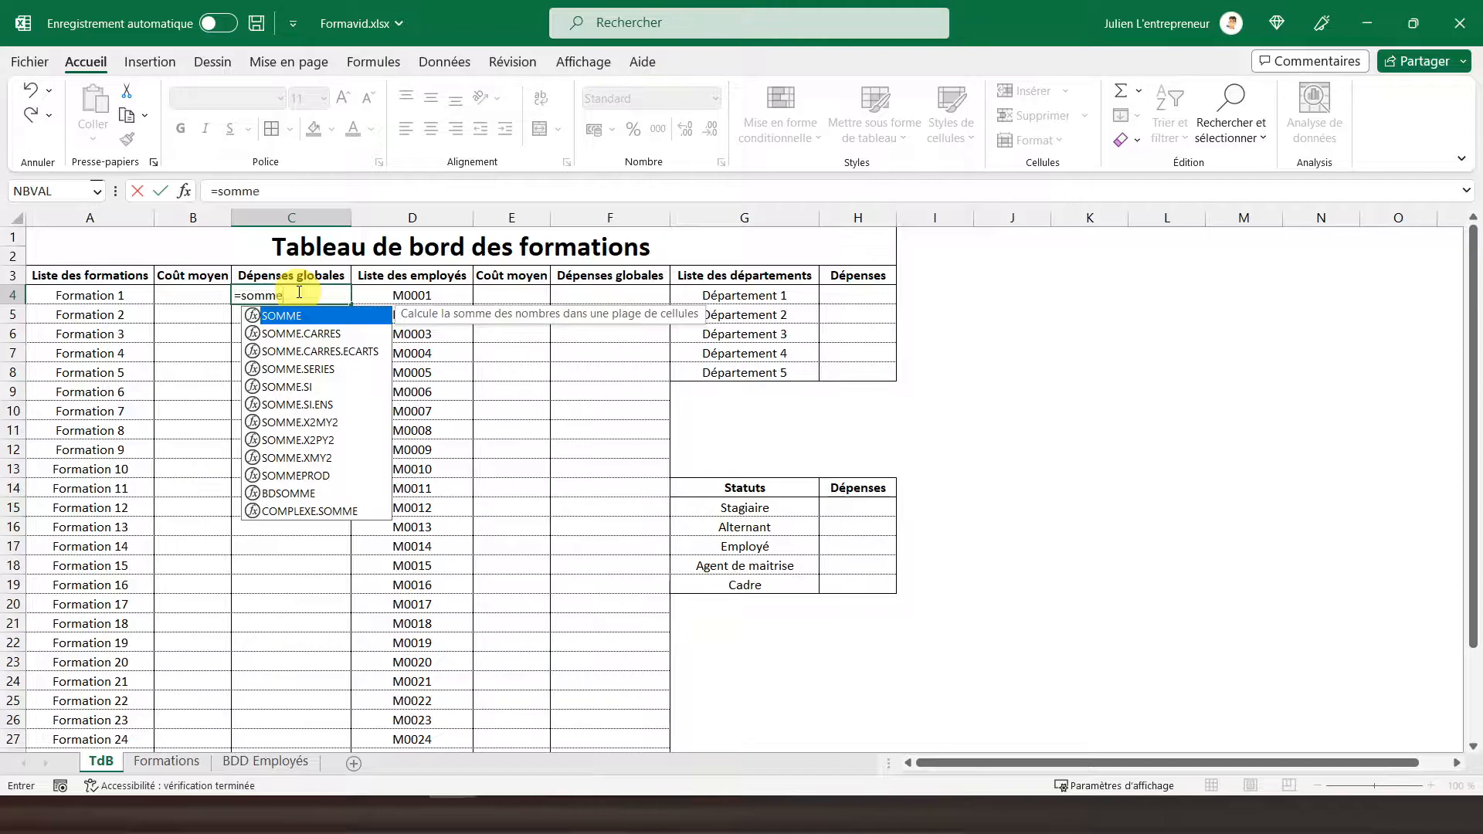
pyautogui.write('.')
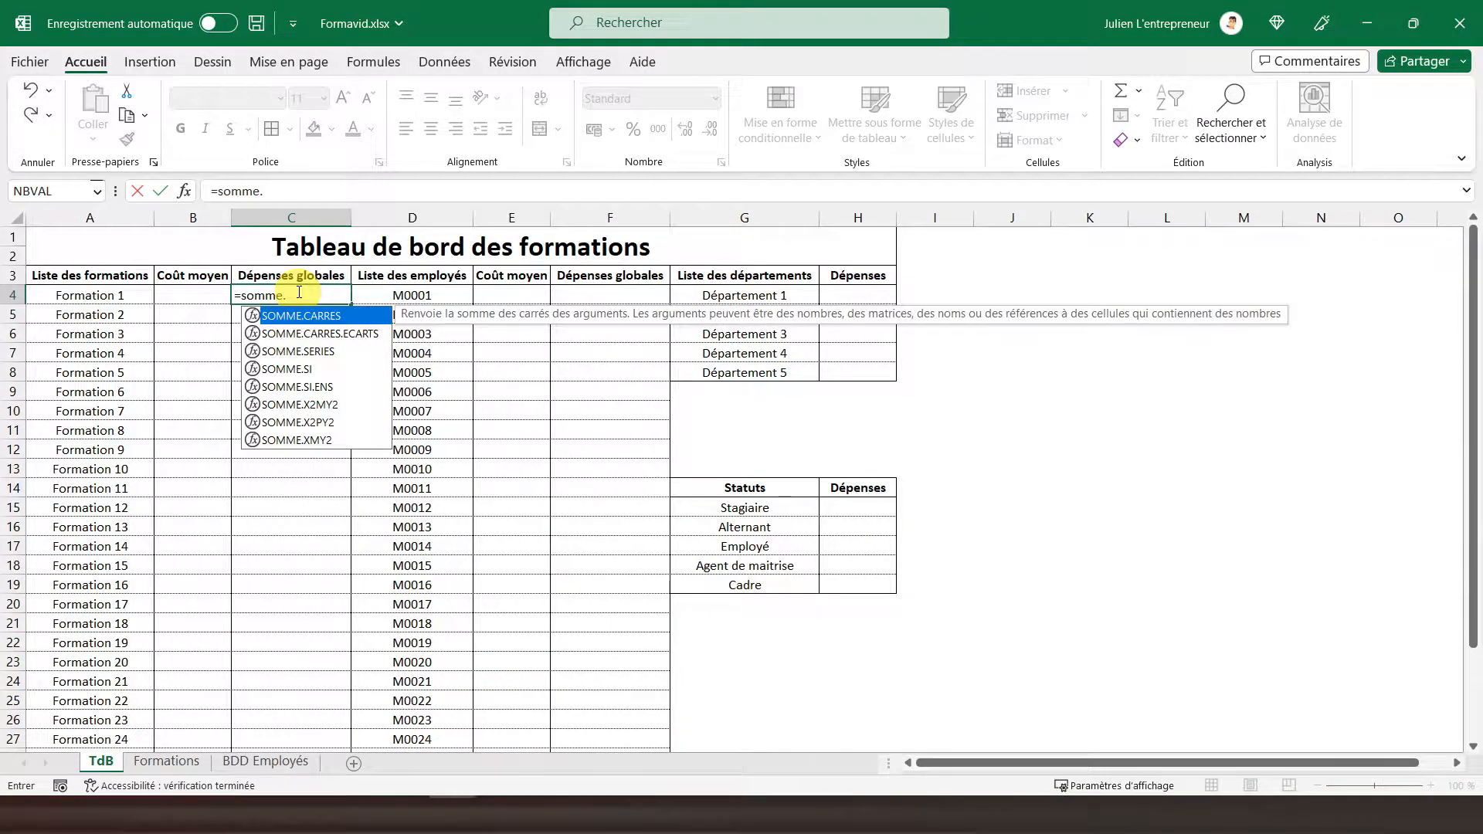
pyautogui.write('si')
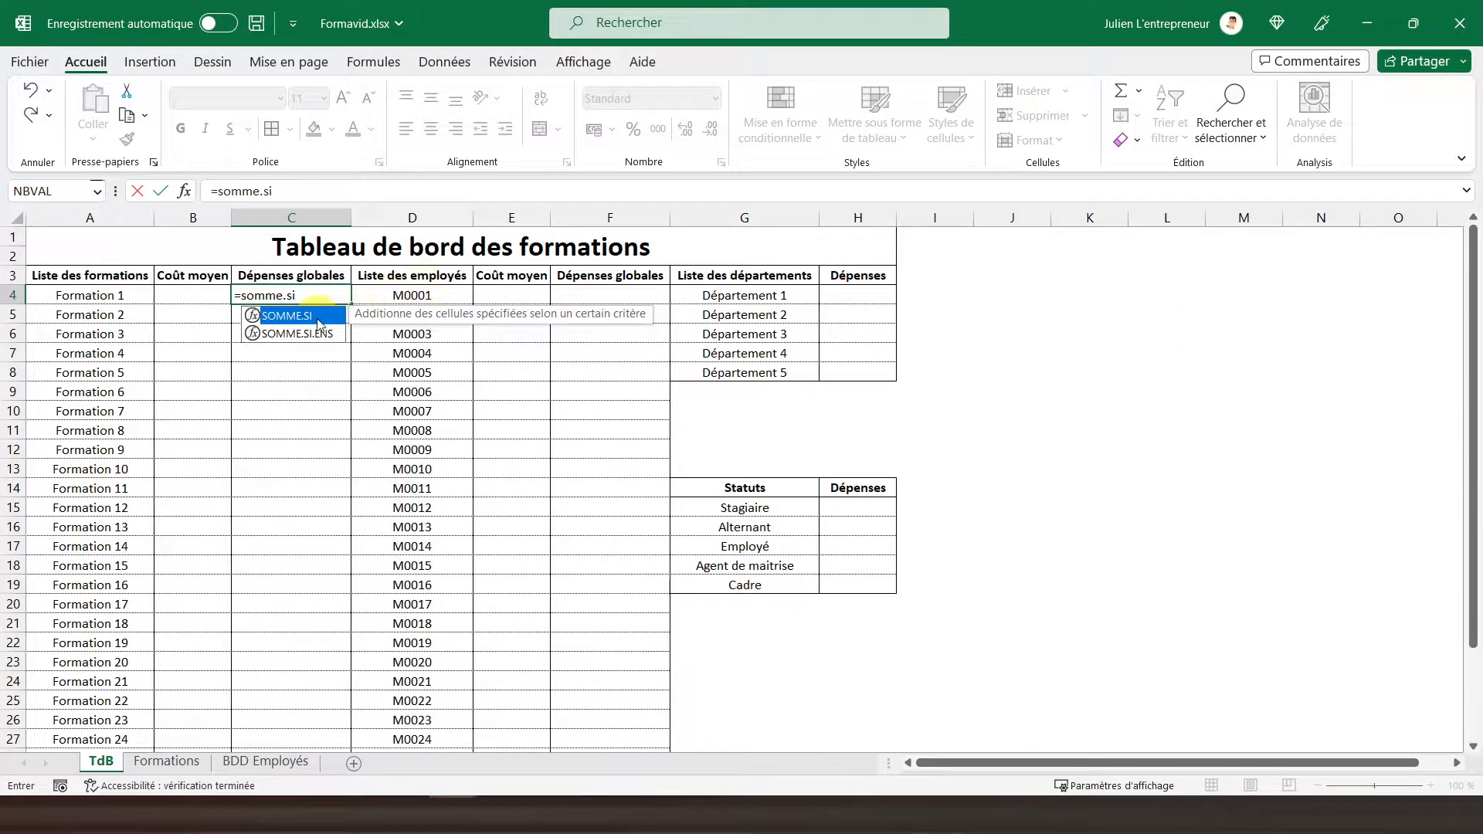
pyautogui.doubleClick(318, 318)
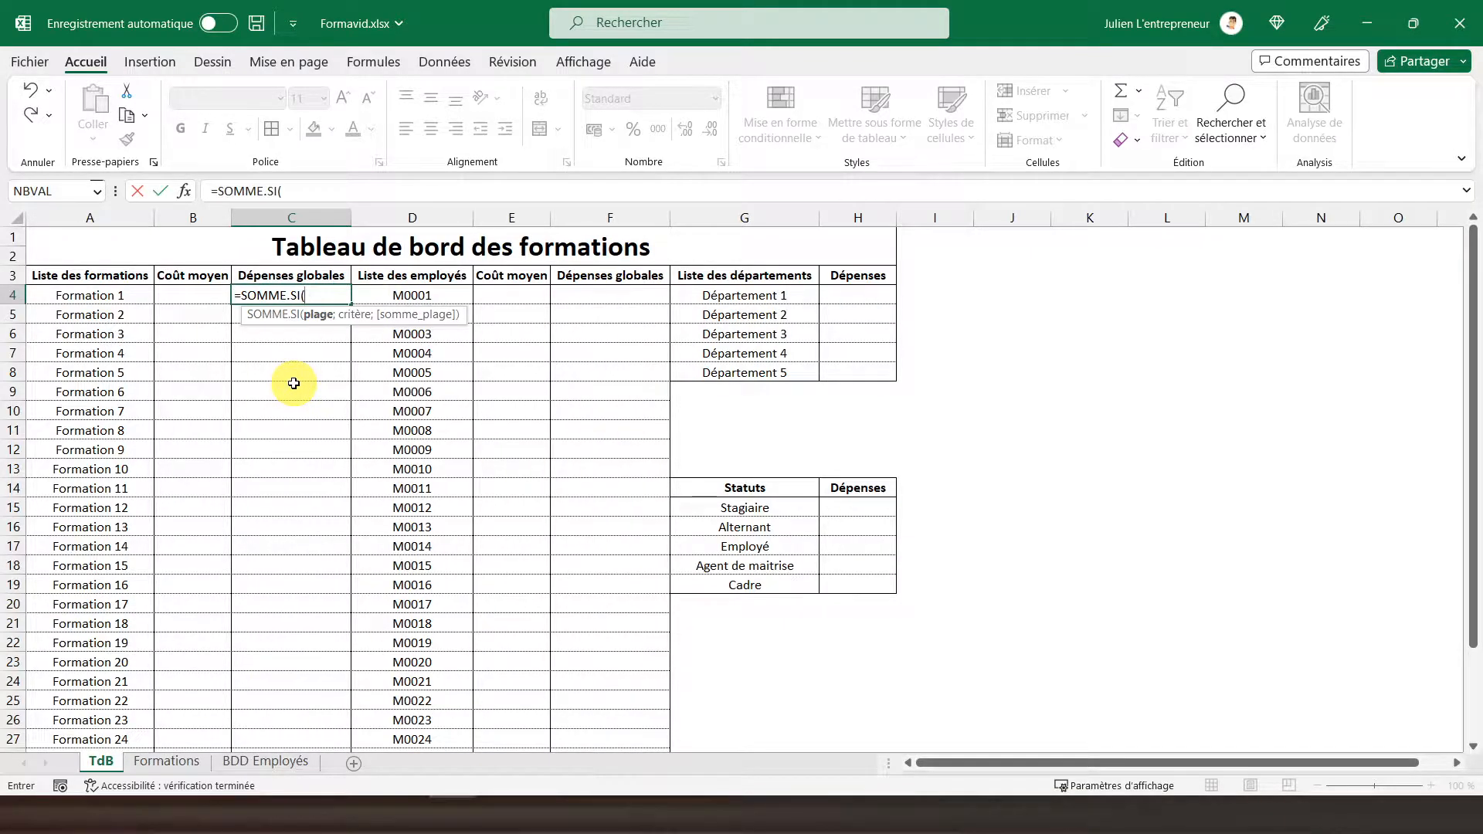
pyautogui.click(157, 768)
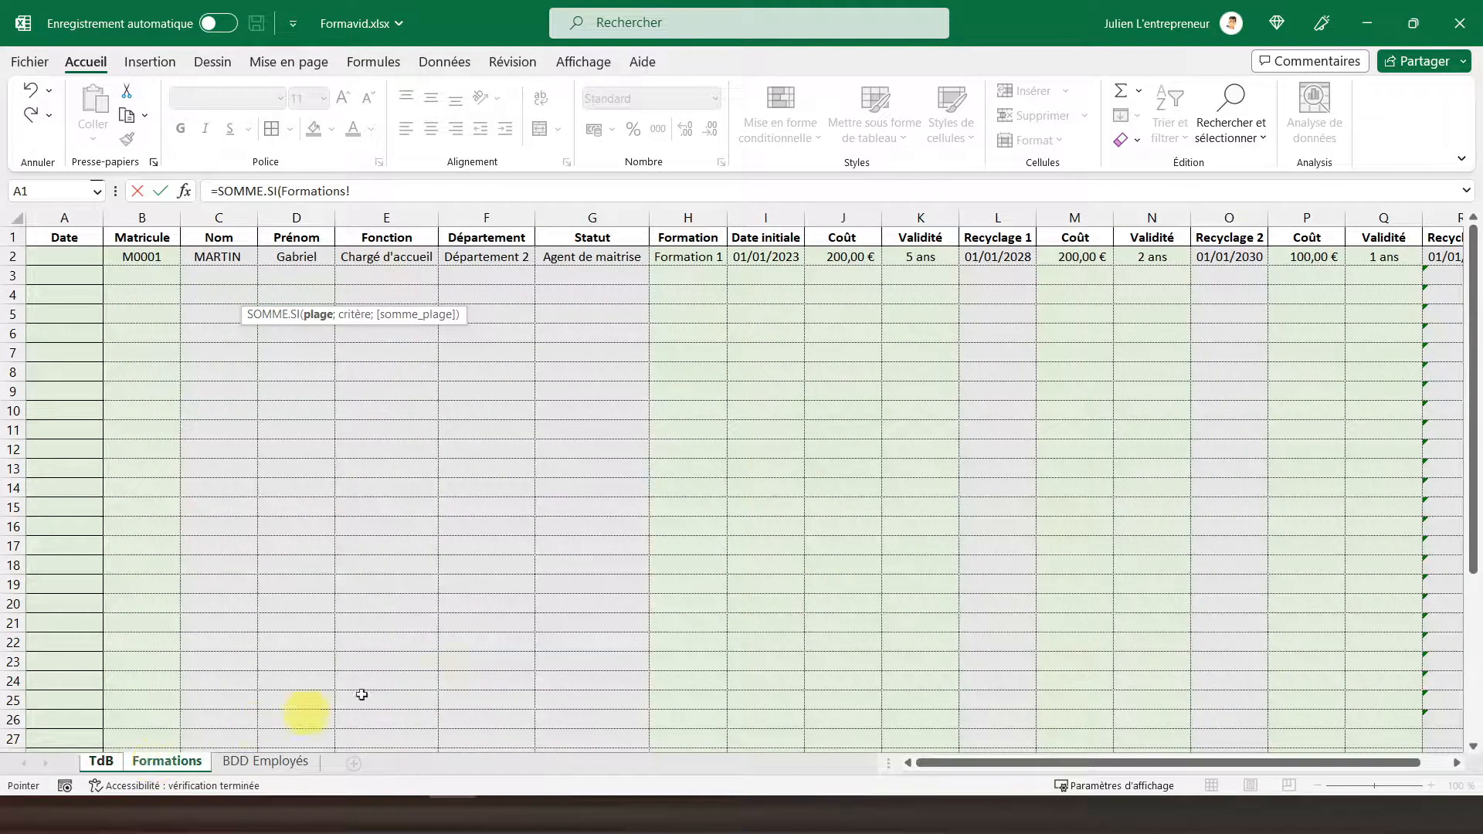
pyautogui.moveTo(690, 256); pyautogui.dragTo(687, 712)
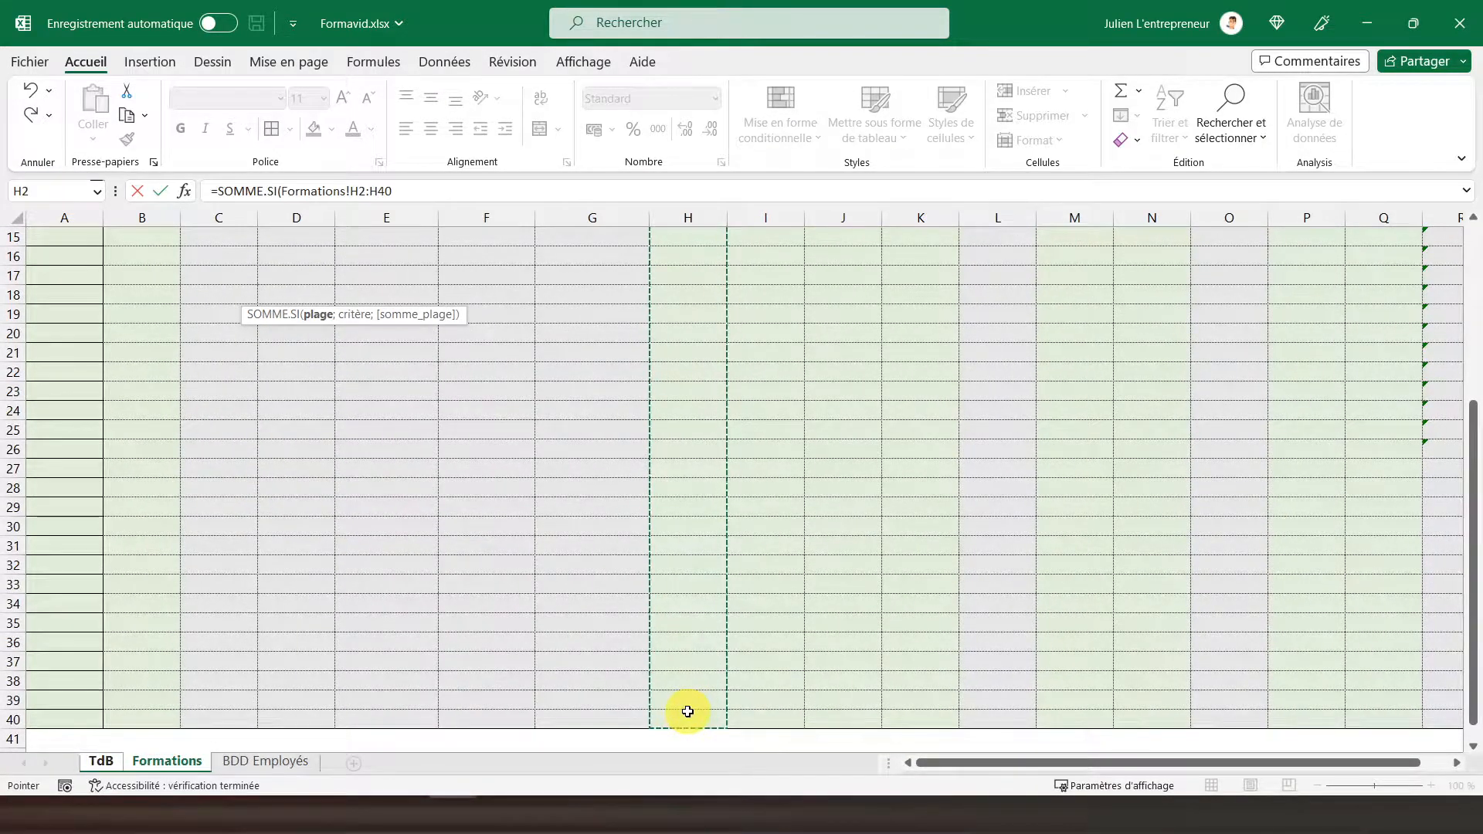
# Complete the SOMME.SI formula with TdB!A4 as the criterion and Formations!J2:J40 as the sum range.
pyautogui.click(99, 763)
pyautogui.click(79, 296)
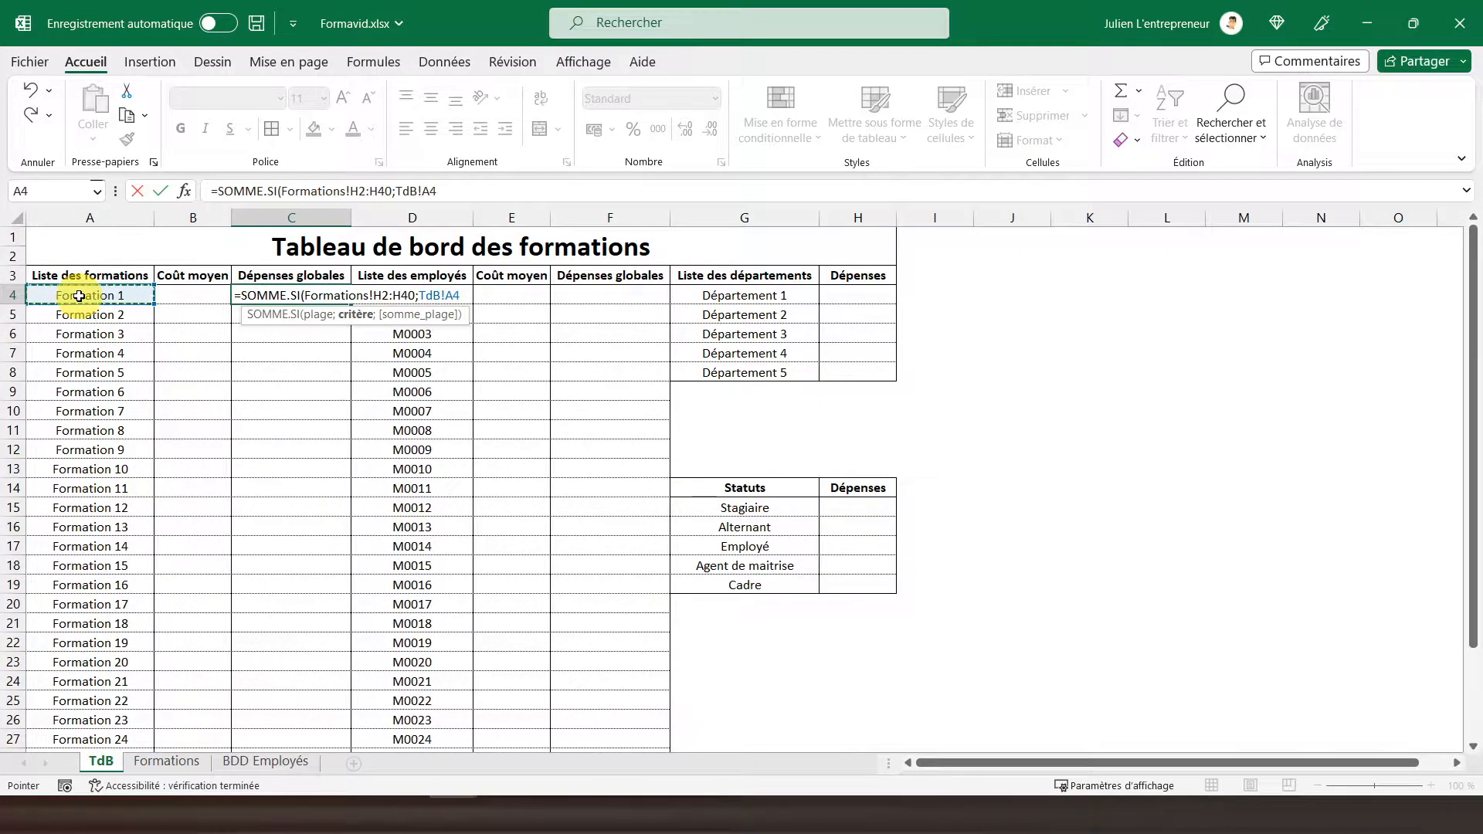
pyautogui.write(';')
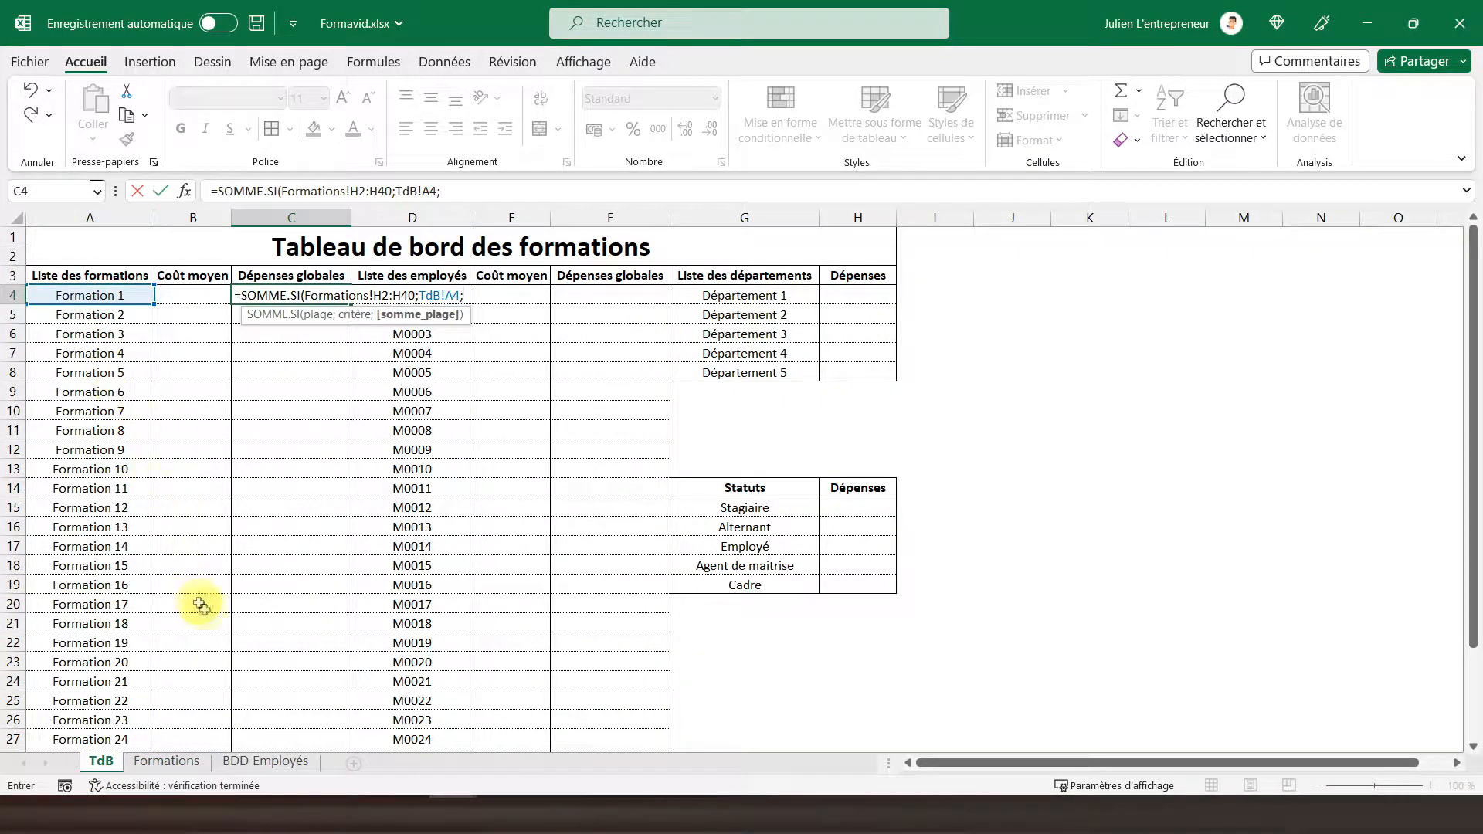
pyautogui.click(166, 762)
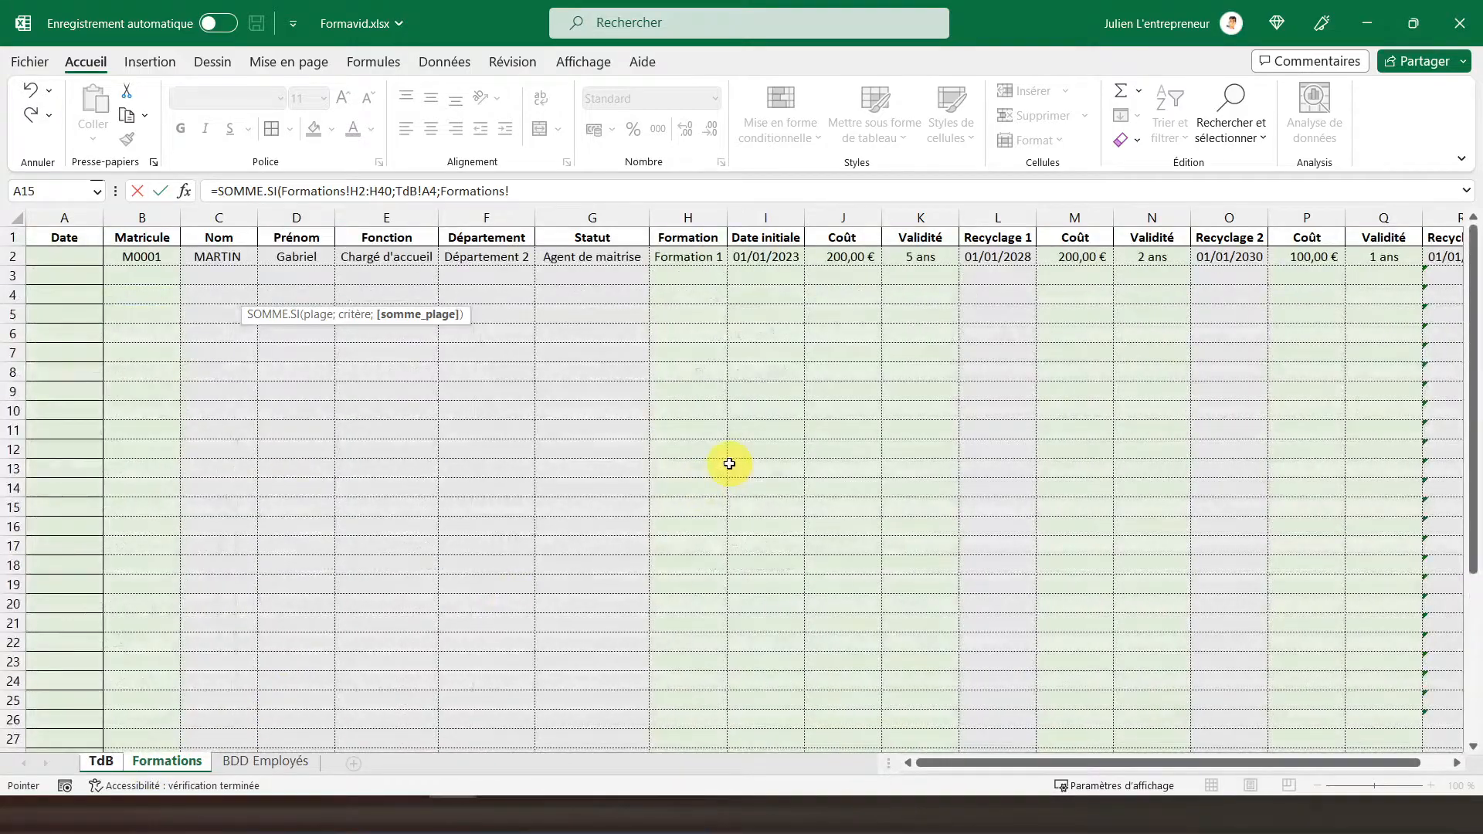
pyautogui.moveTo(858, 257); pyautogui.dragTo(827, 722)
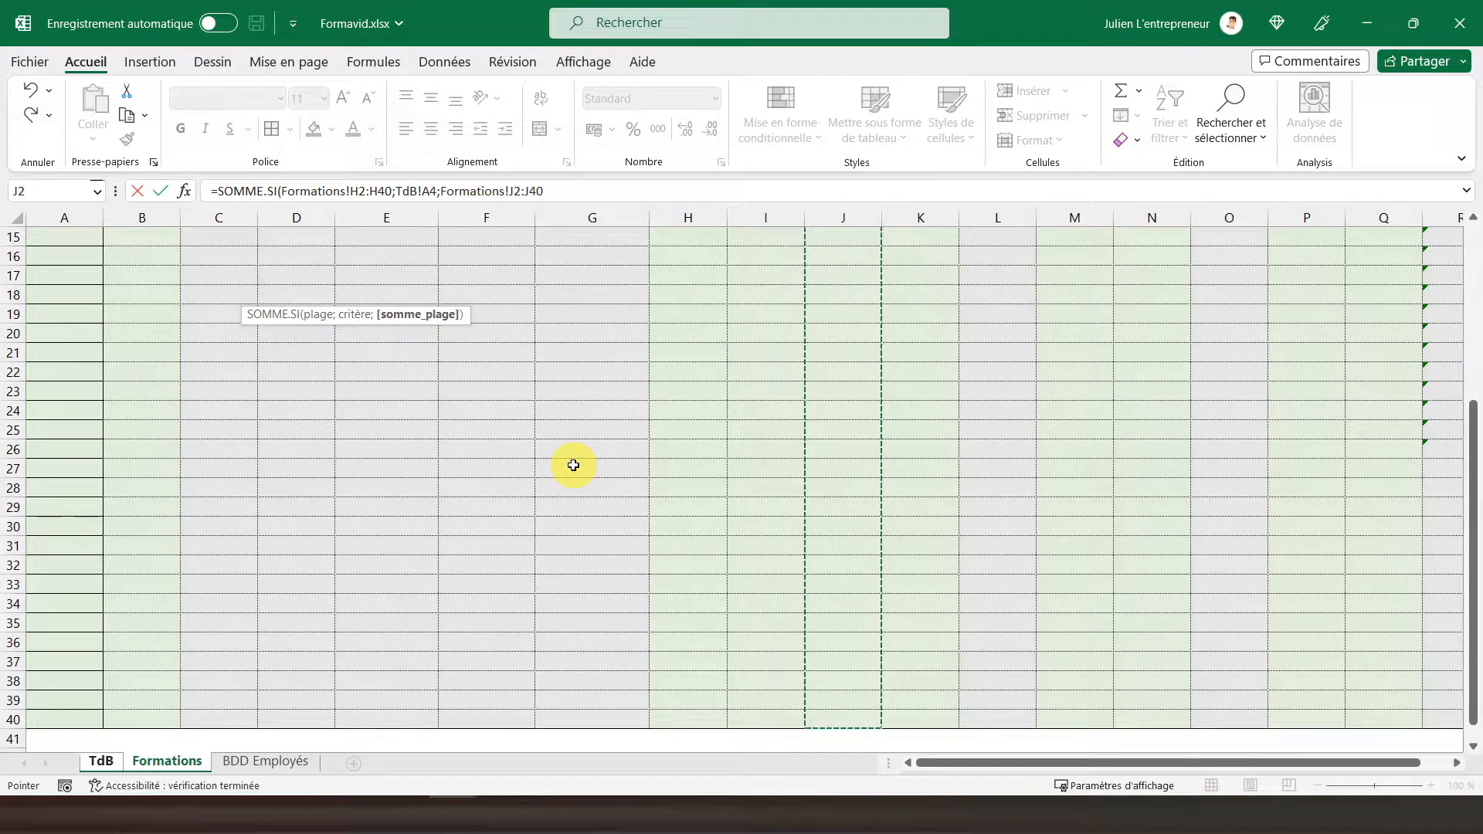
pyautogui.press('Return')
pyautogui.click(317, 293)
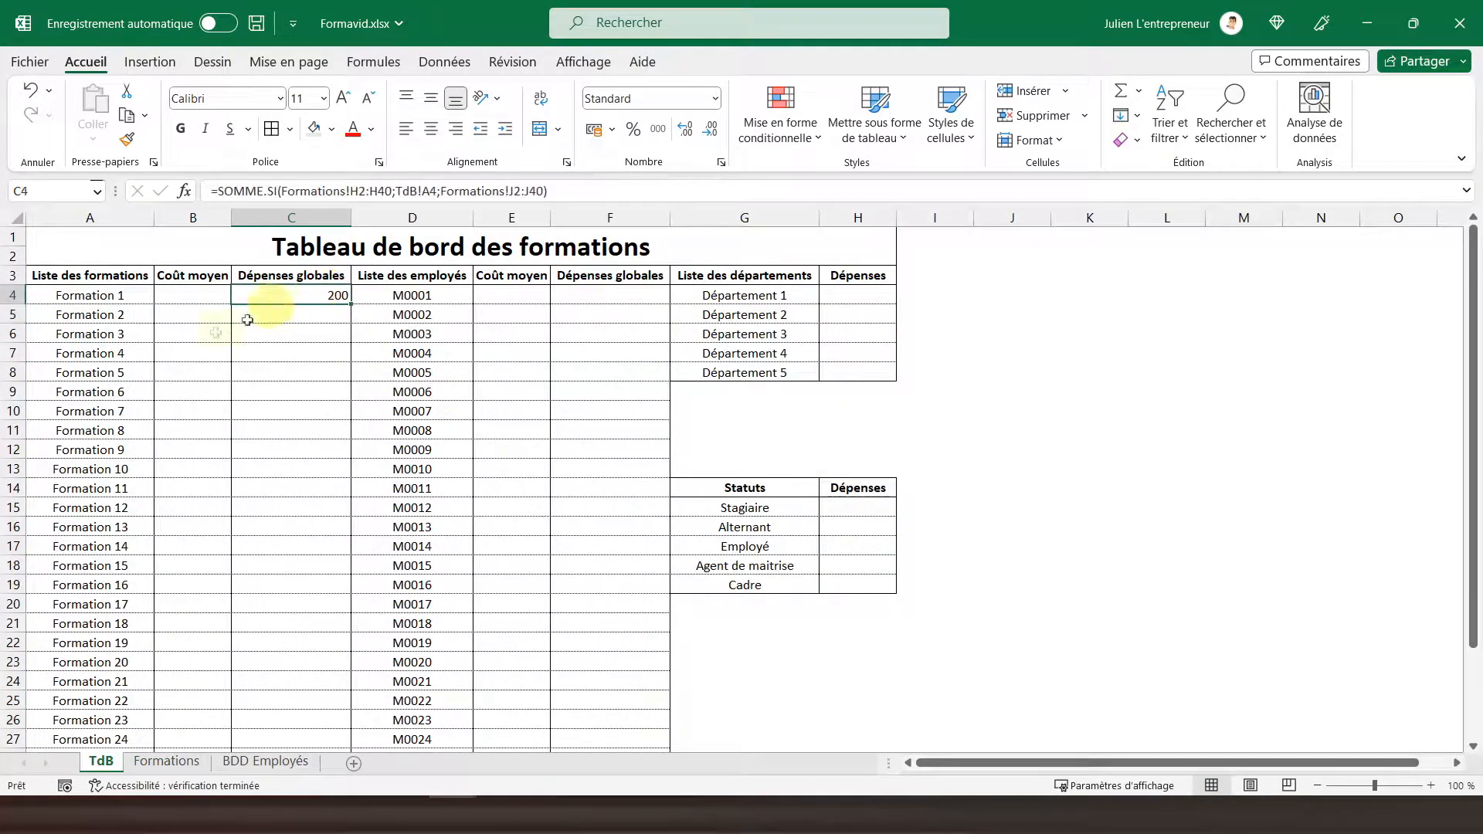
# Format the Dépenses globales column C with the euro accounting format and bold text.
pyautogui.click(295, 213)
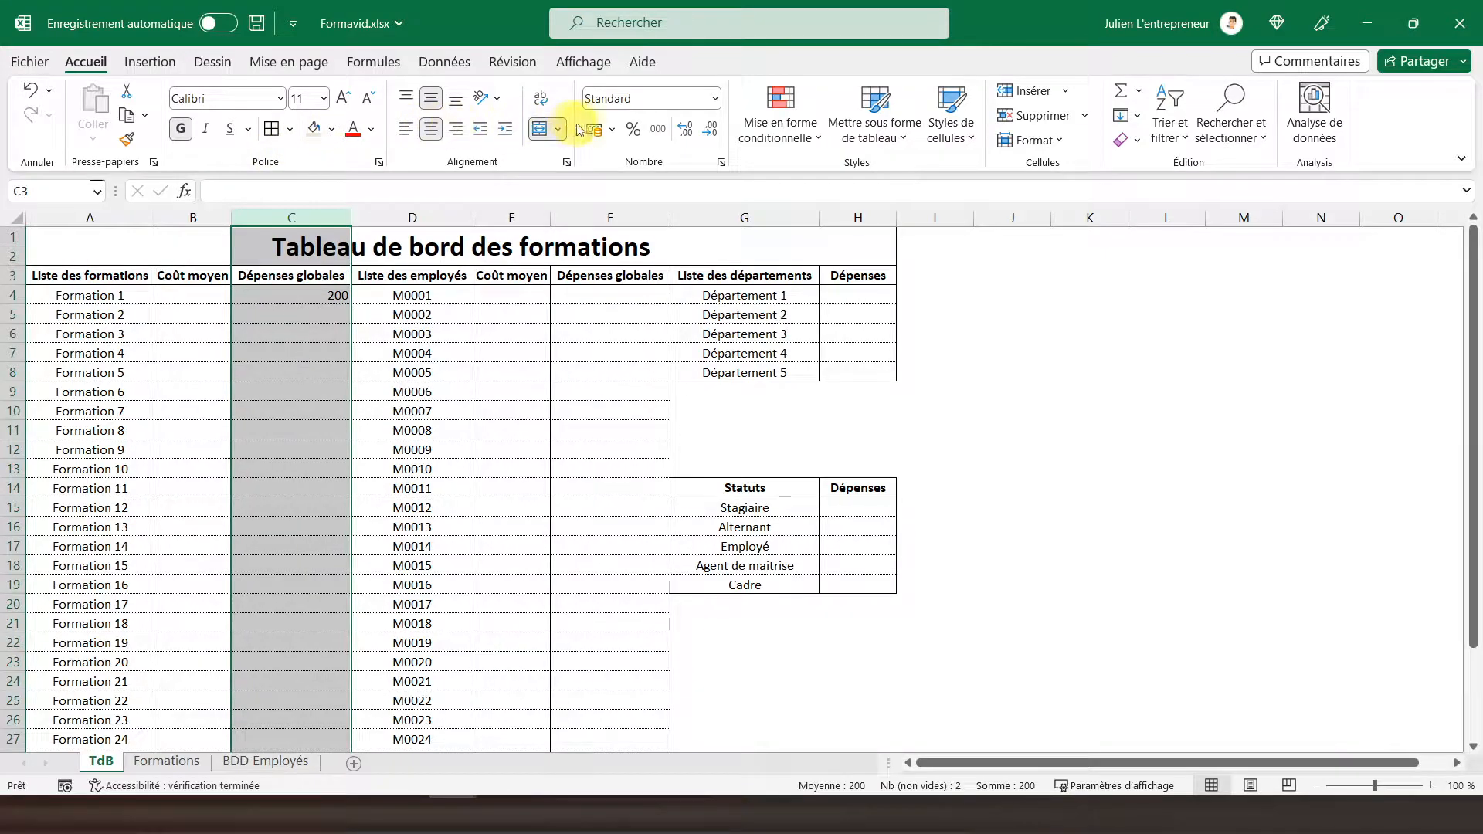
pyautogui.click(593, 129)
pyautogui.click(185, 129)
# Make the ranges in C4's SOMME.SI formula absolute, as $H$2:$H$40 and $J$2:$J$40.
pyautogui.click(321, 295)
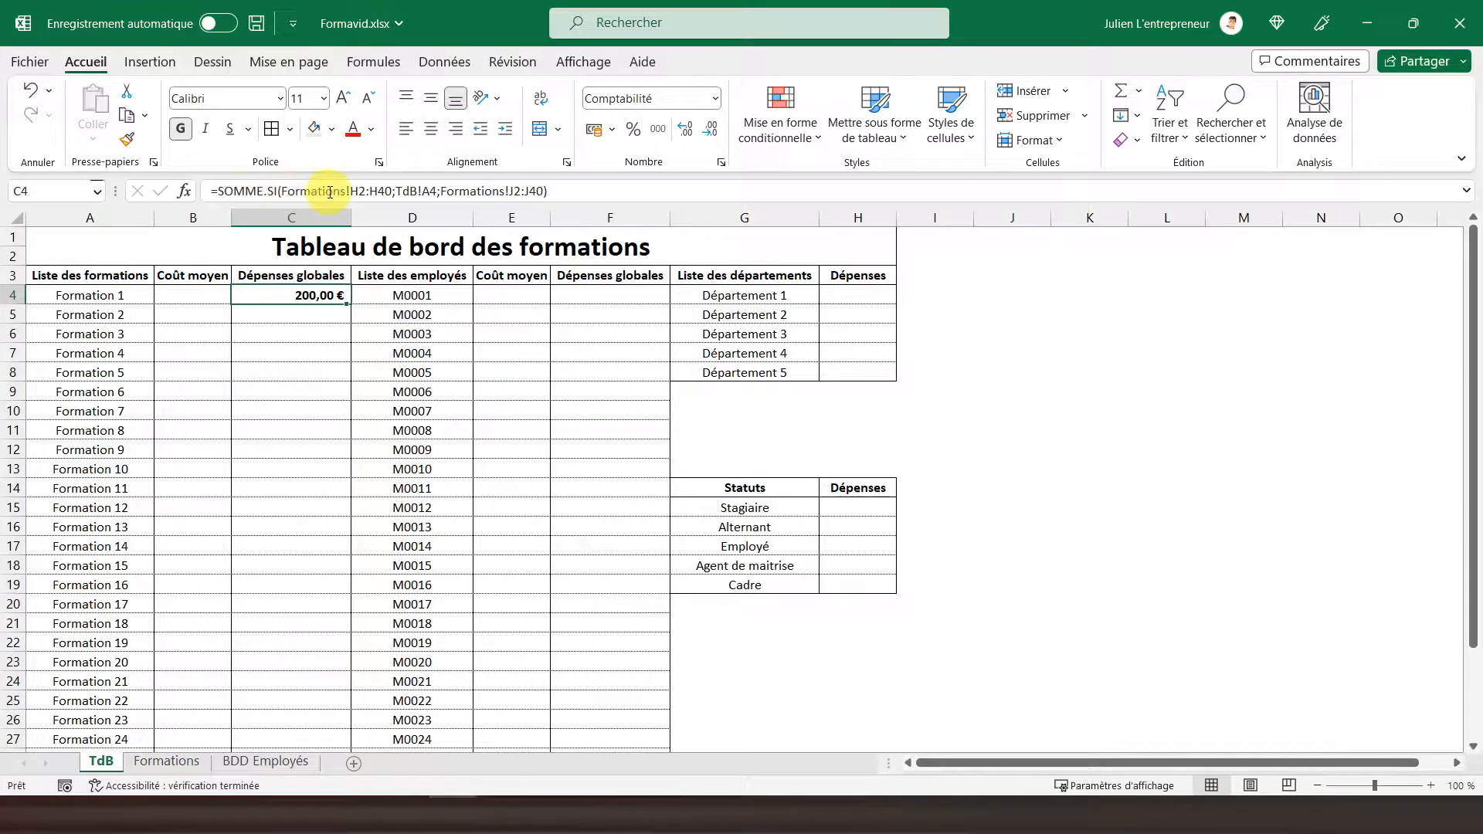
pyautogui.click(357, 192)
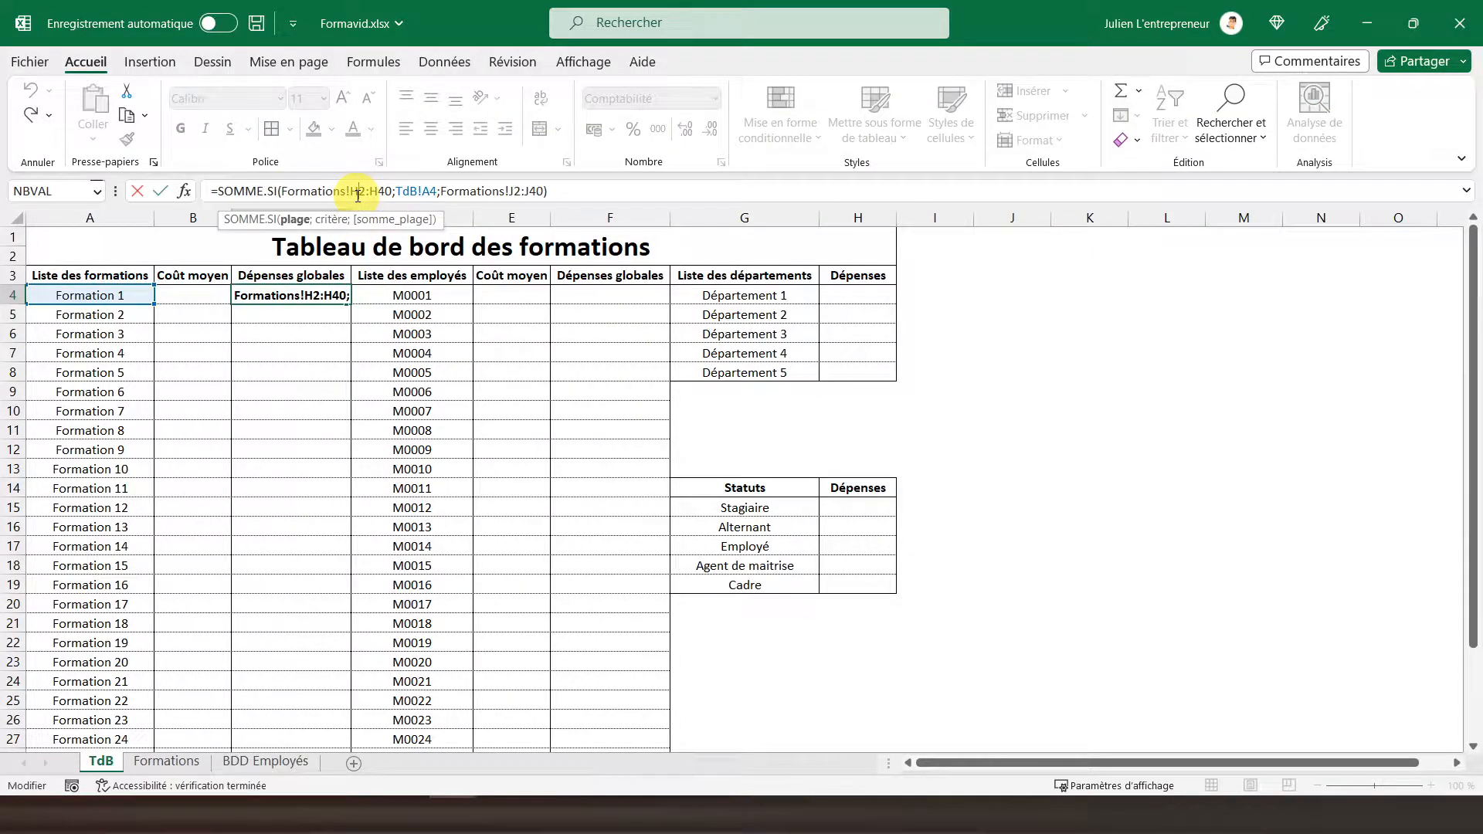
pyautogui.press('F4')
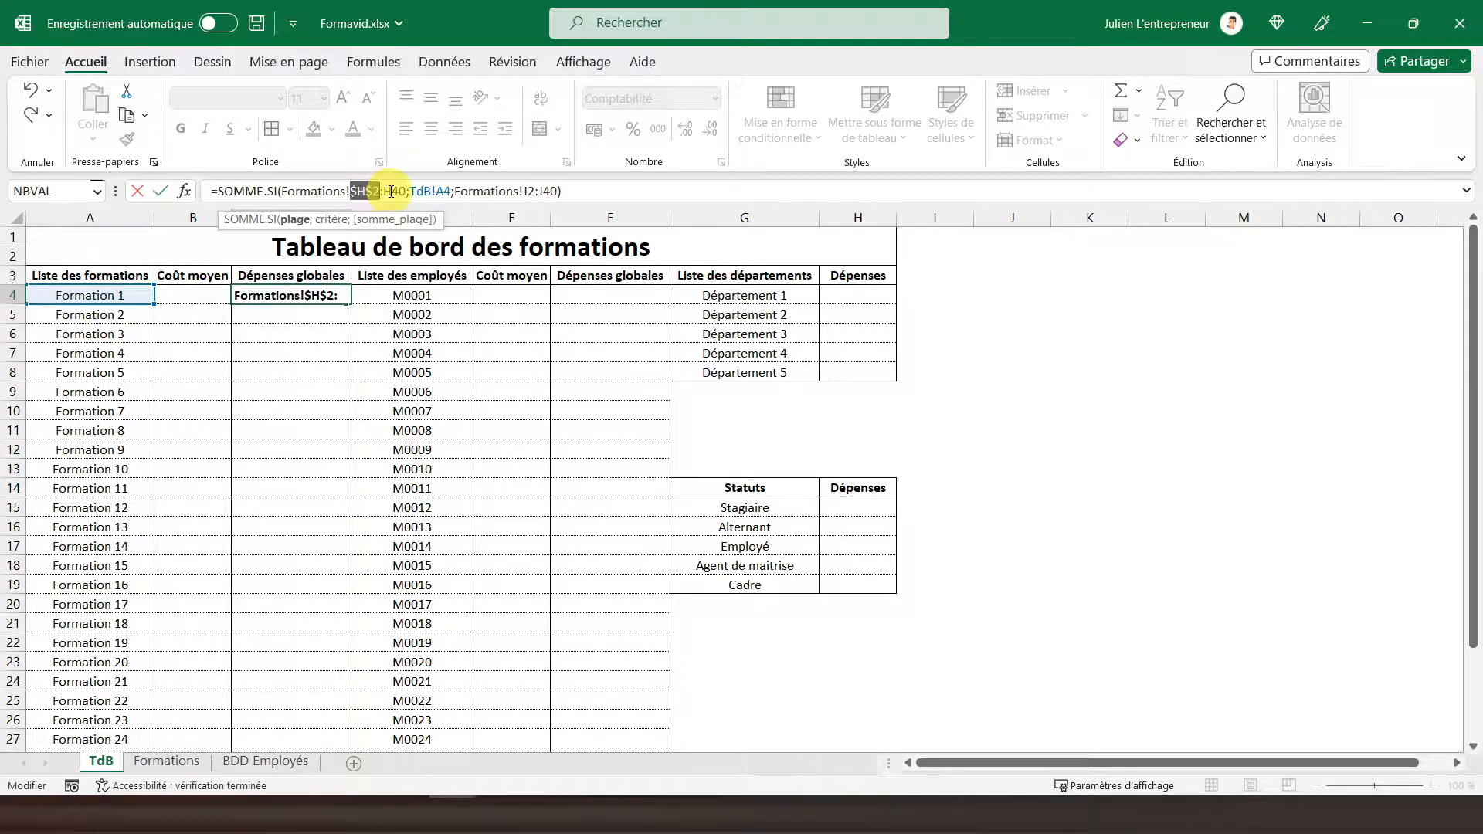
pyautogui.click(391, 193)
pyautogui.press('F4')
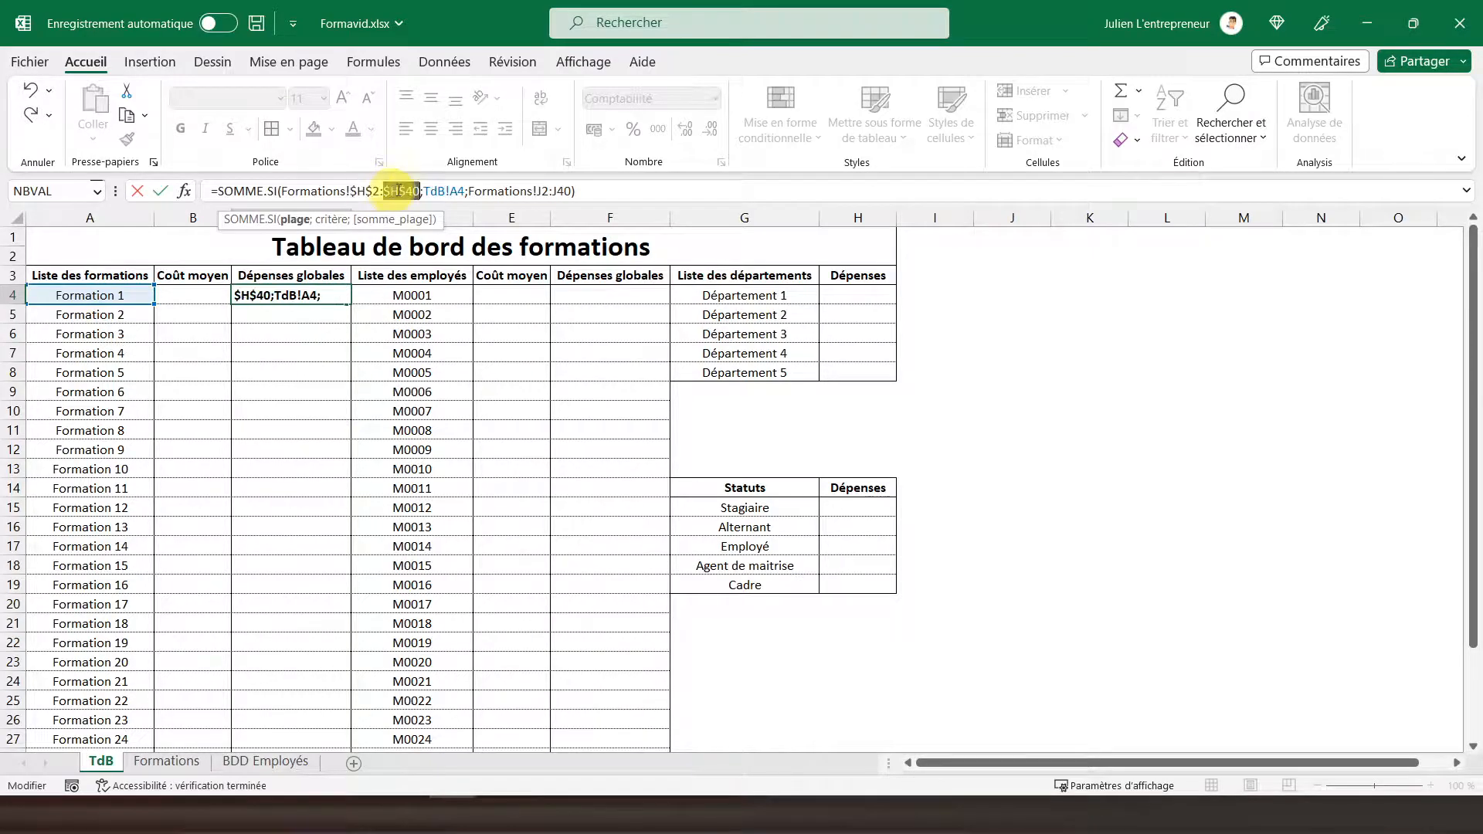
pyautogui.click(540, 191)
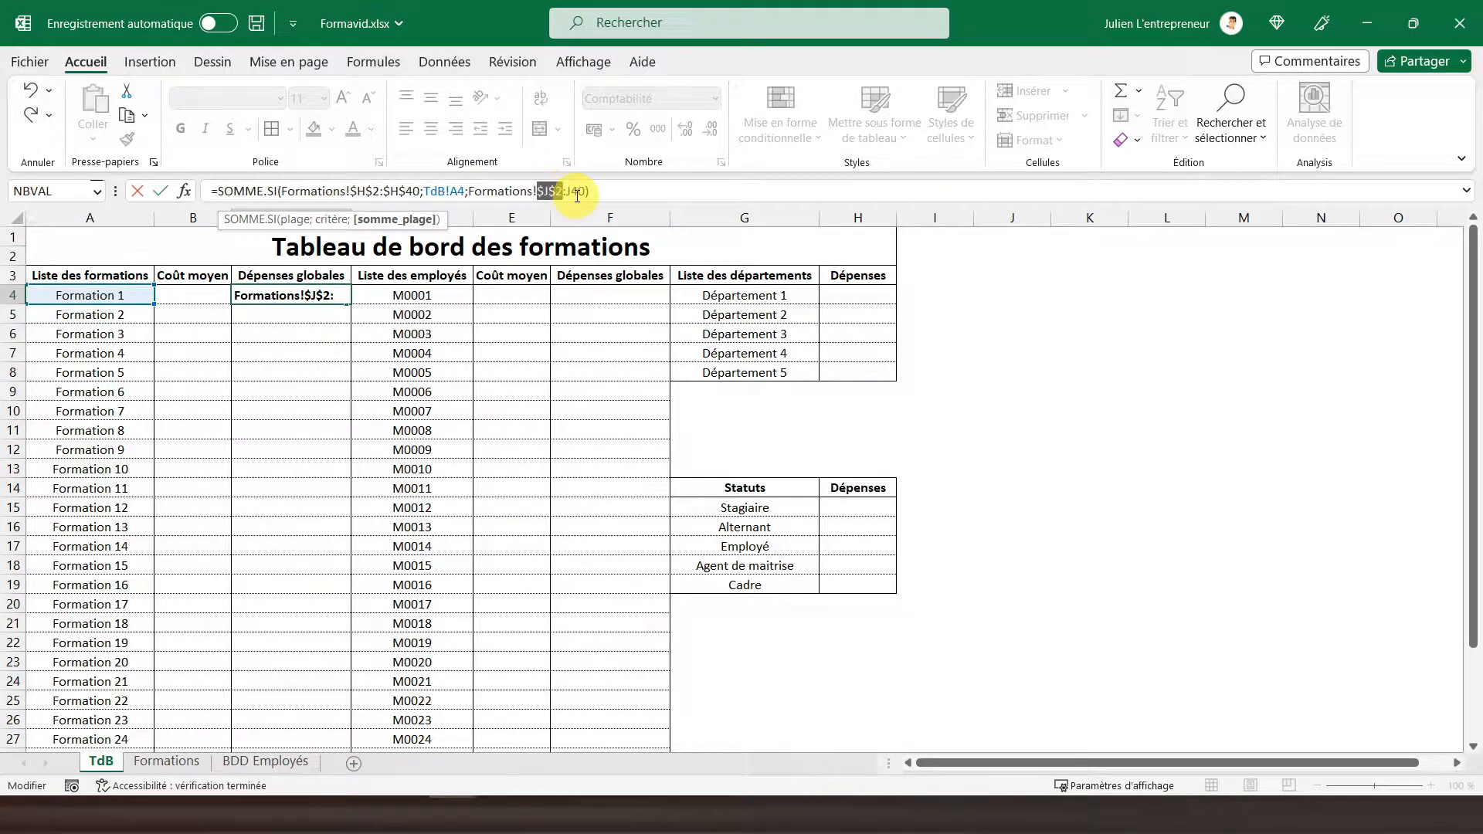
pyautogui.click(576, 193)
pyautogui.press('F4')
pyautogui.press('Return')
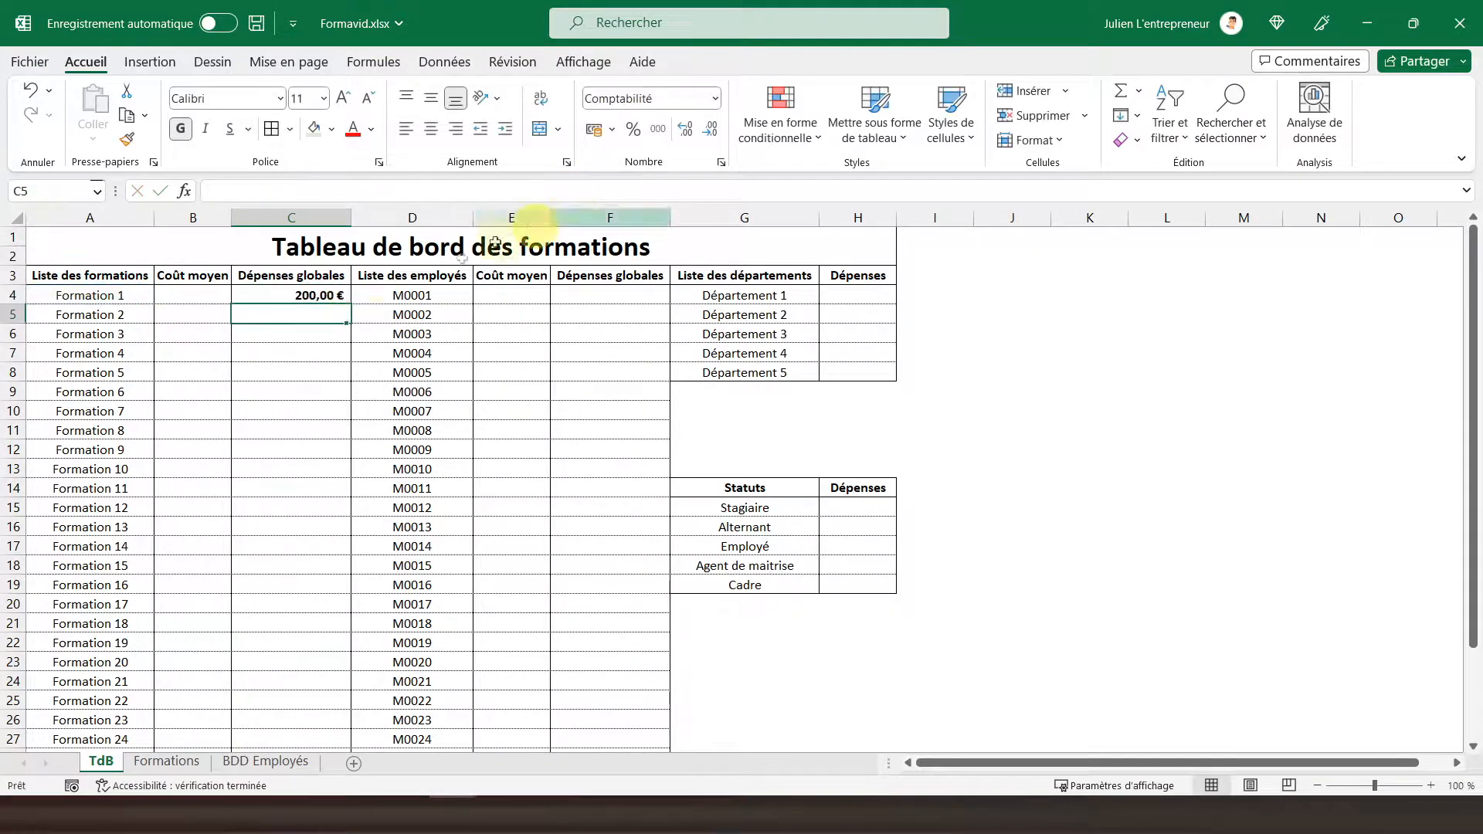
# Check the Coût columns of the Formations sheet, and append a second copy of the SOMME.SI expression to C4's formula with a plus sign.
pyautogui.click(316, 295)
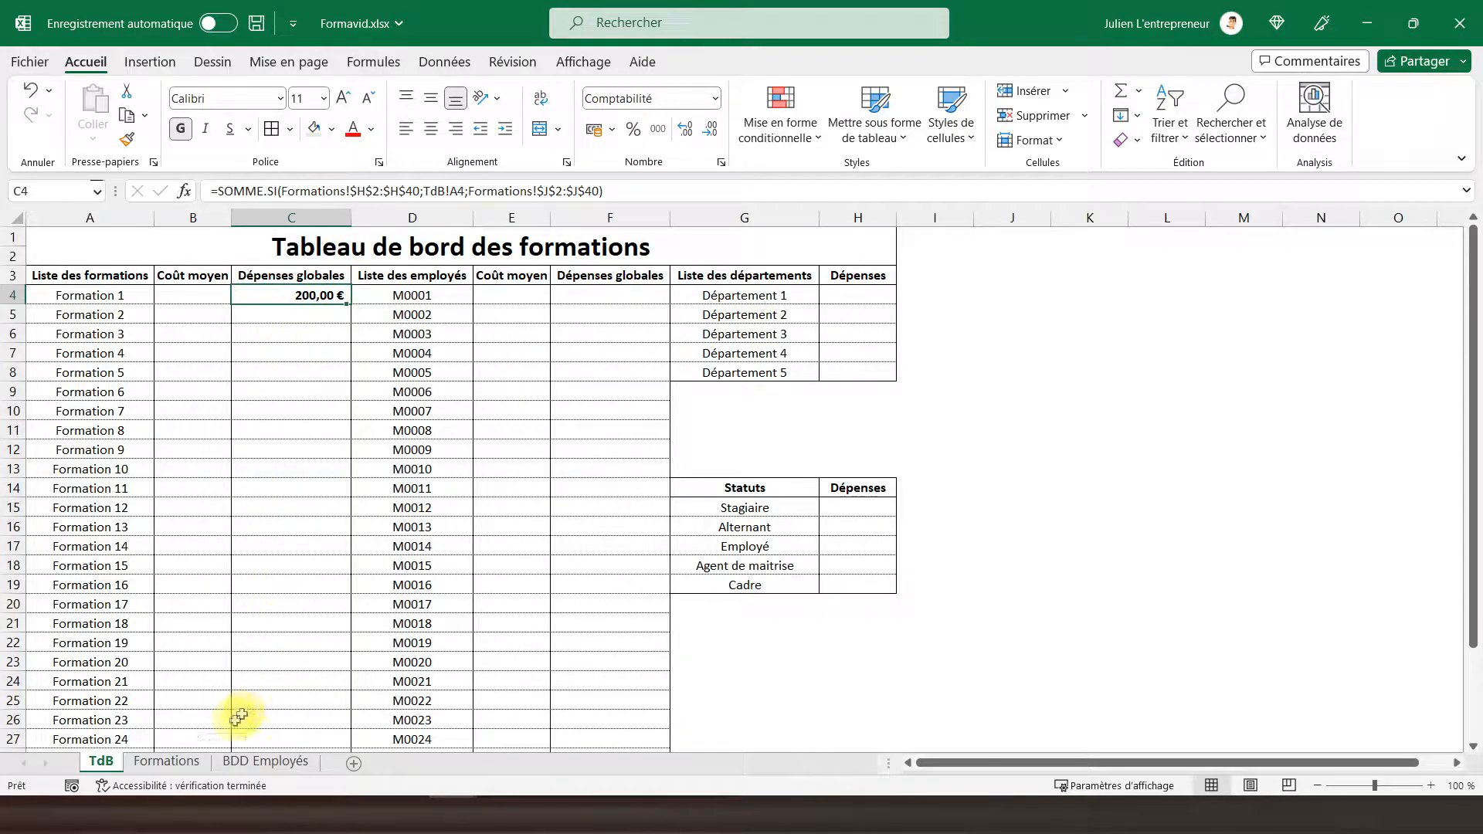
pyautogui.click(196, 764)
pyautogui.scroll(5, 662, 392)
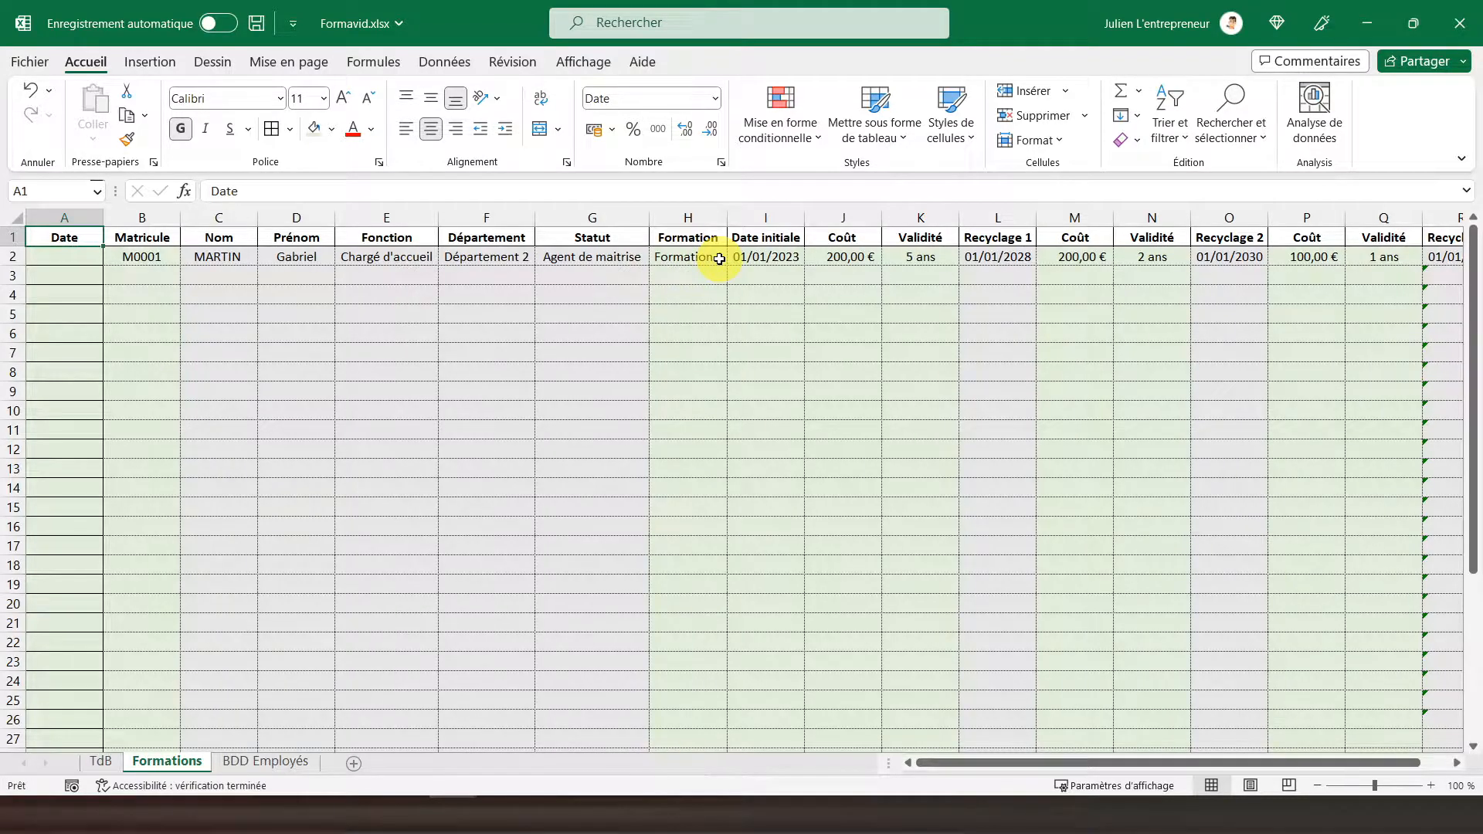
pyautogui.click(1457, 763)
pyautogui.click(1456, 763)
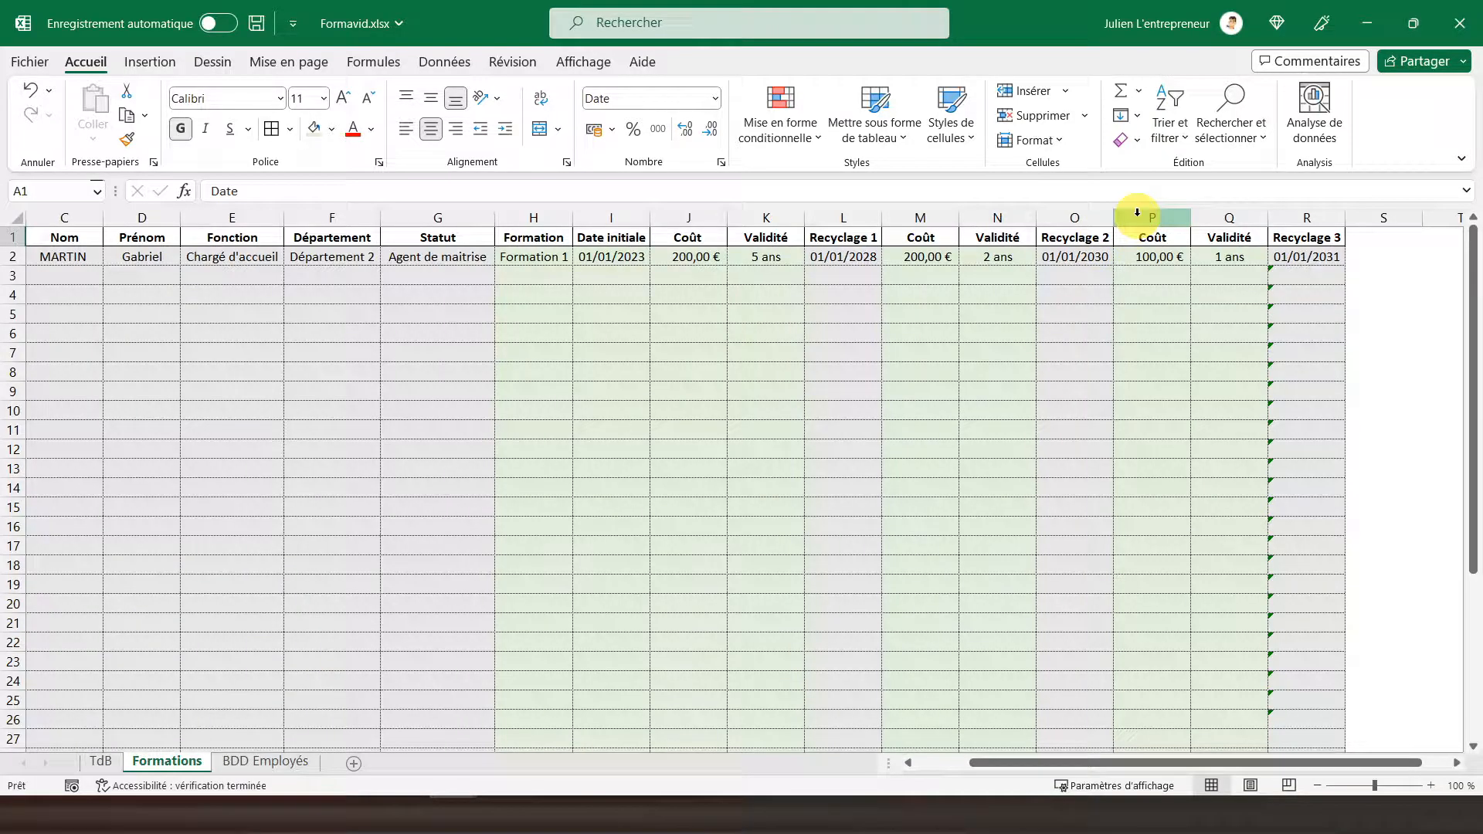
pyautogui.click(116, 763)
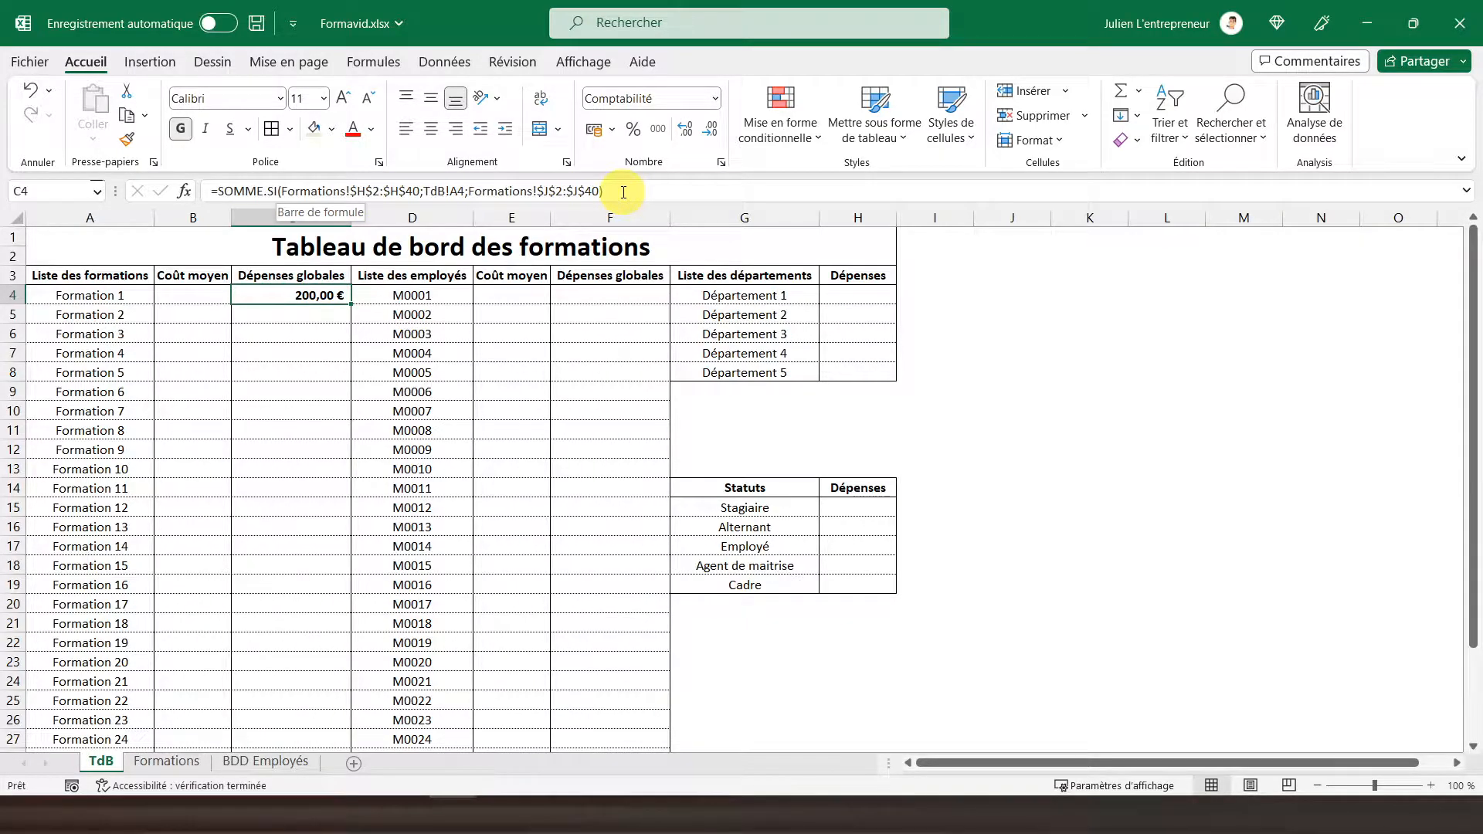
pyautogui.moveTo(613, 192); pyautogui.dragTo(211, 186)
pyautogui.rightClick(222, 191)
pyautogui.click(265, 228)
pyautogui.click(675, 191)
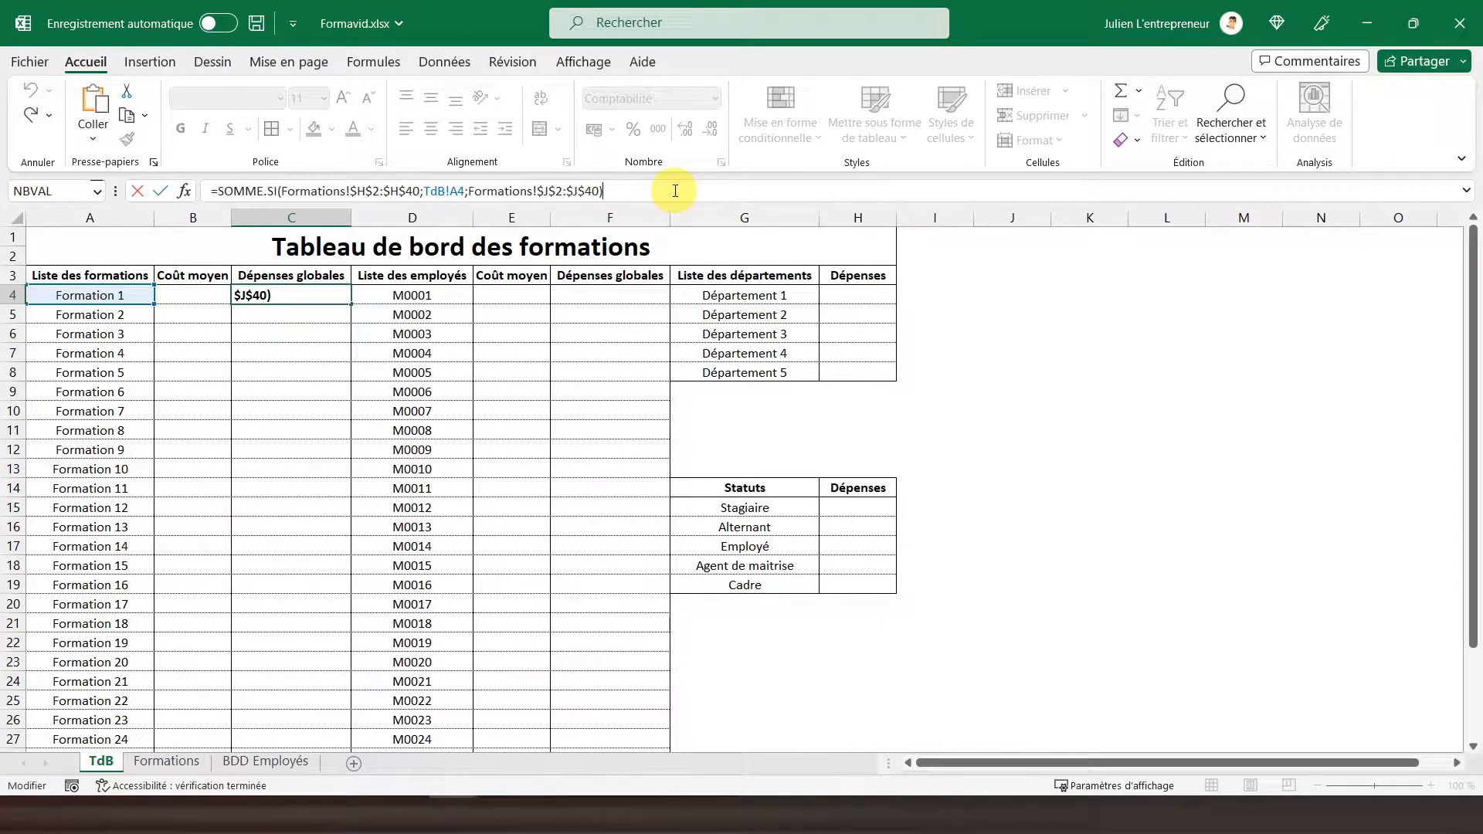
pyautogui.rightClick(676, 190)
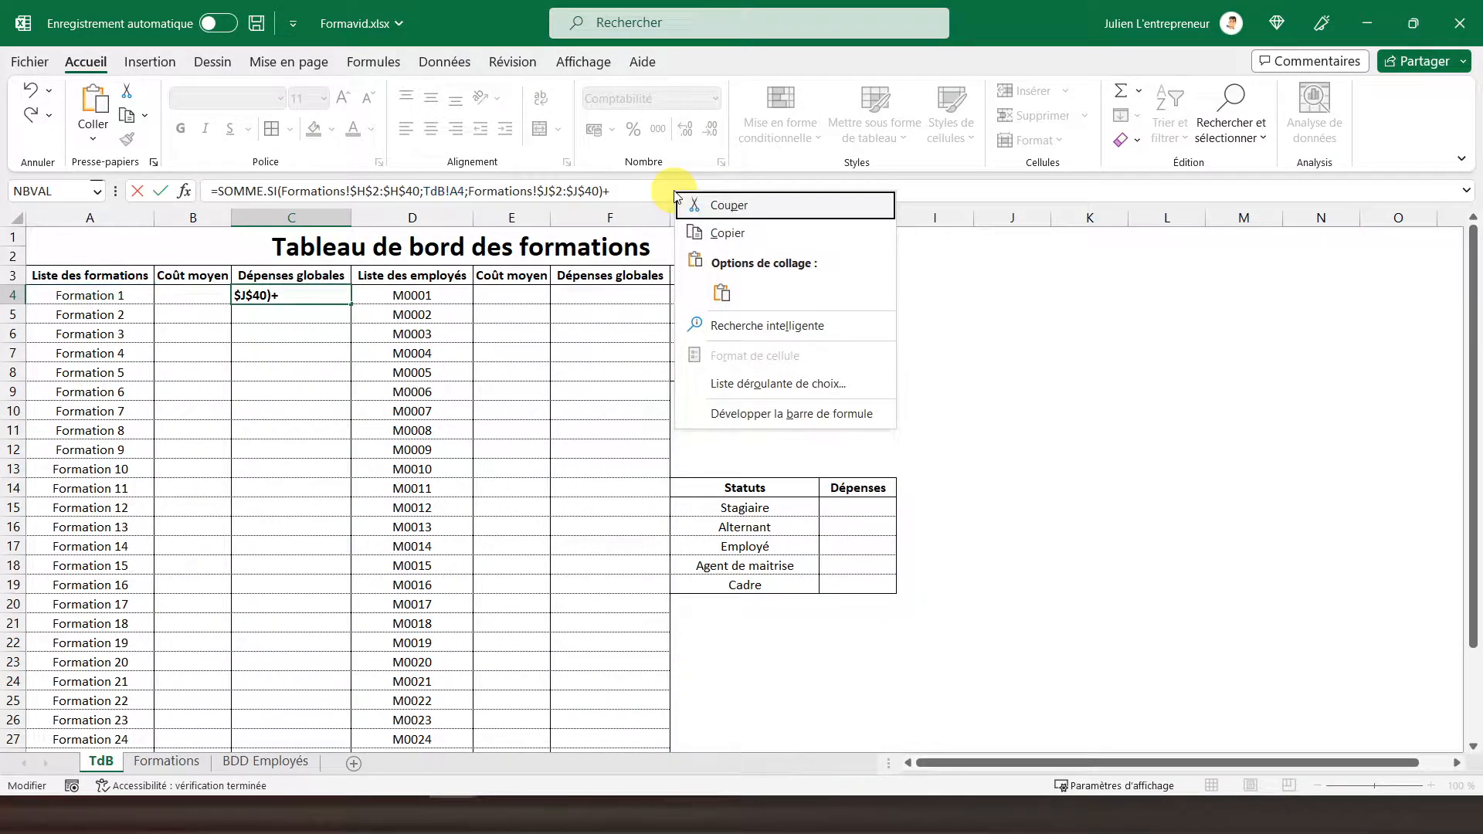
pyautogui.click(715, 294)
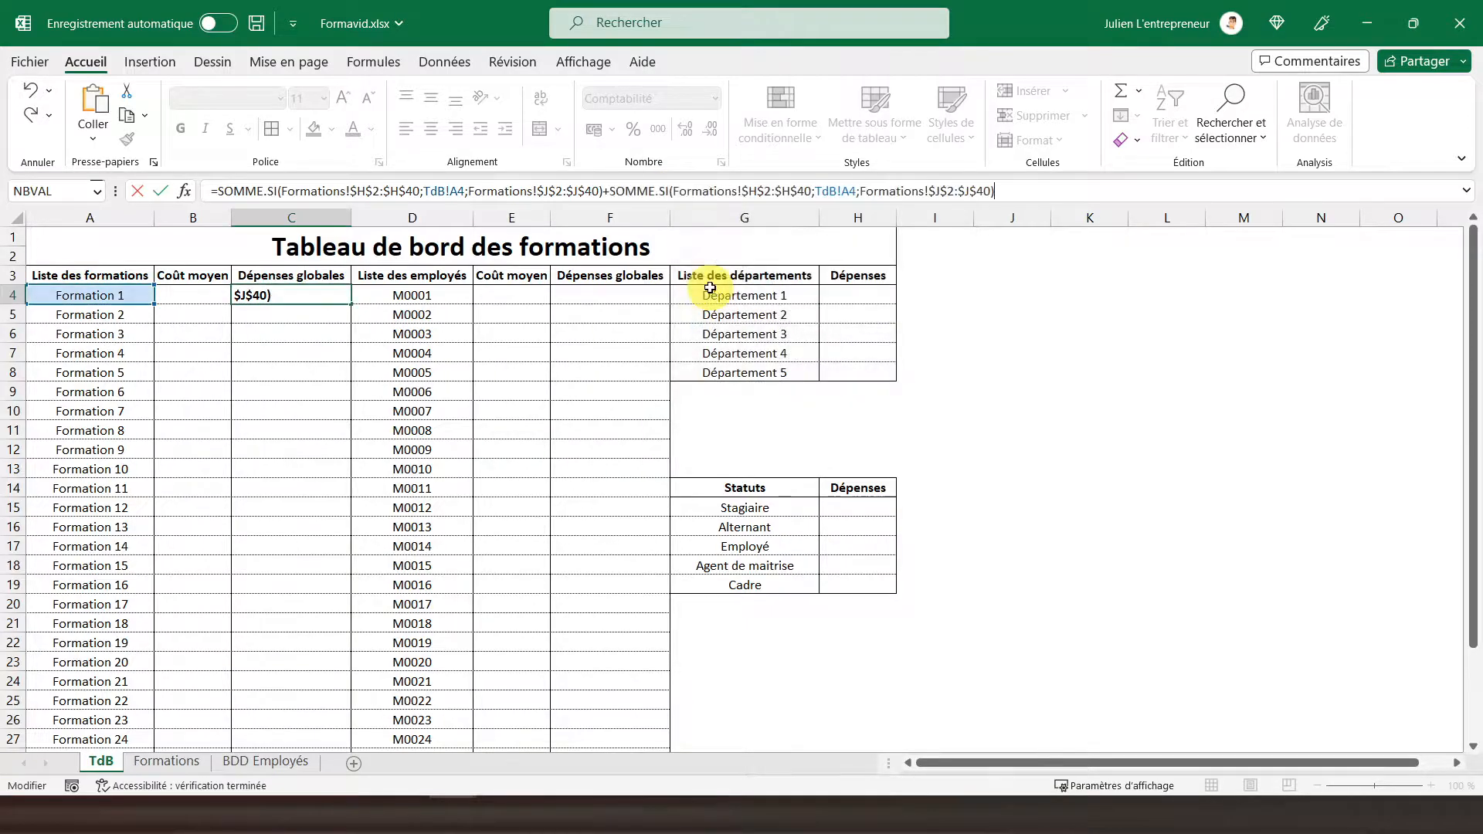
# Change the sum range of the second SOMME.SI in C4's formula to Formations!$M$2:$M$40.
pyautogui.click(938, 191)
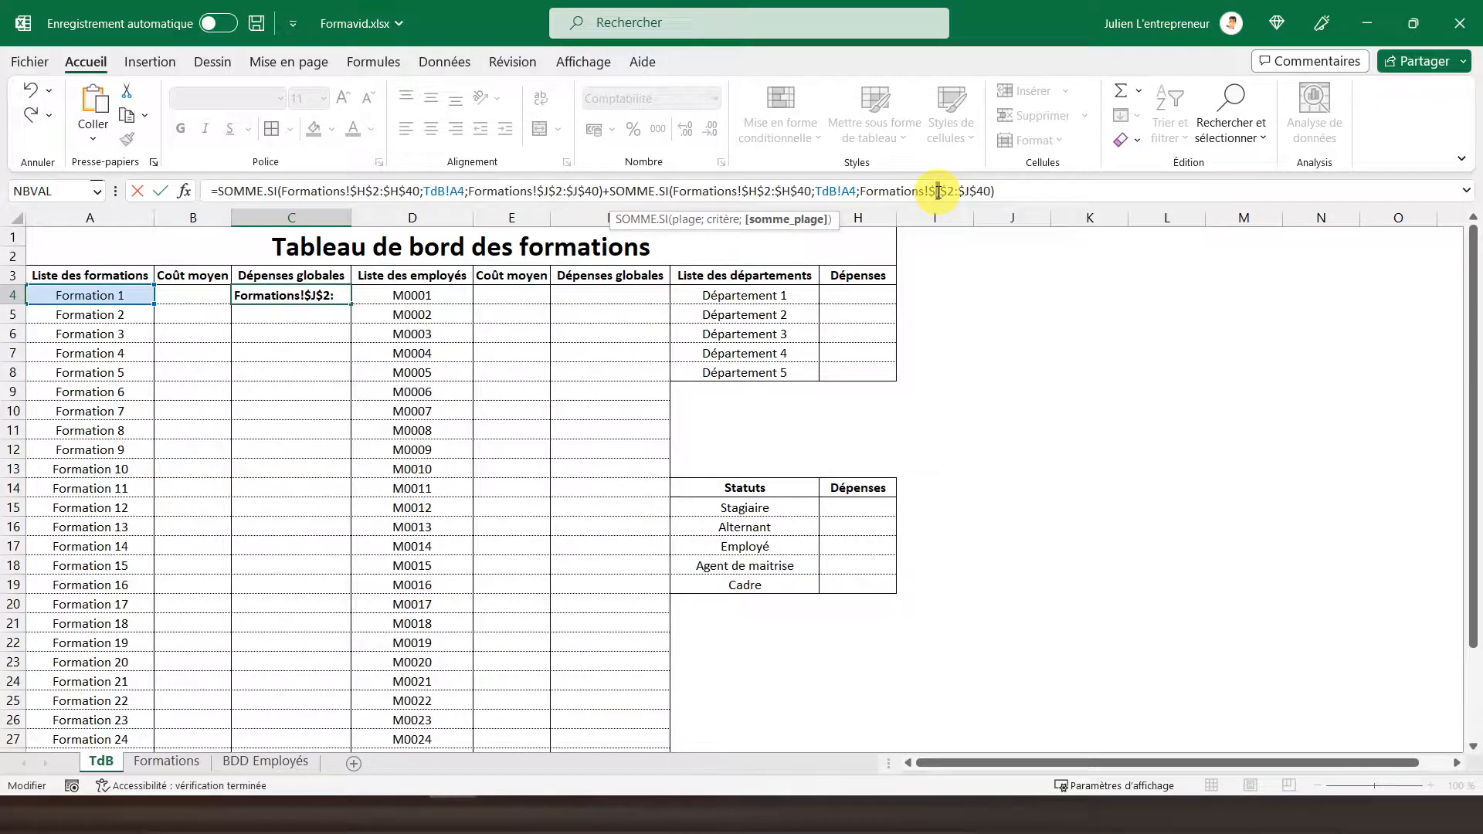
pyautogui.write('m')
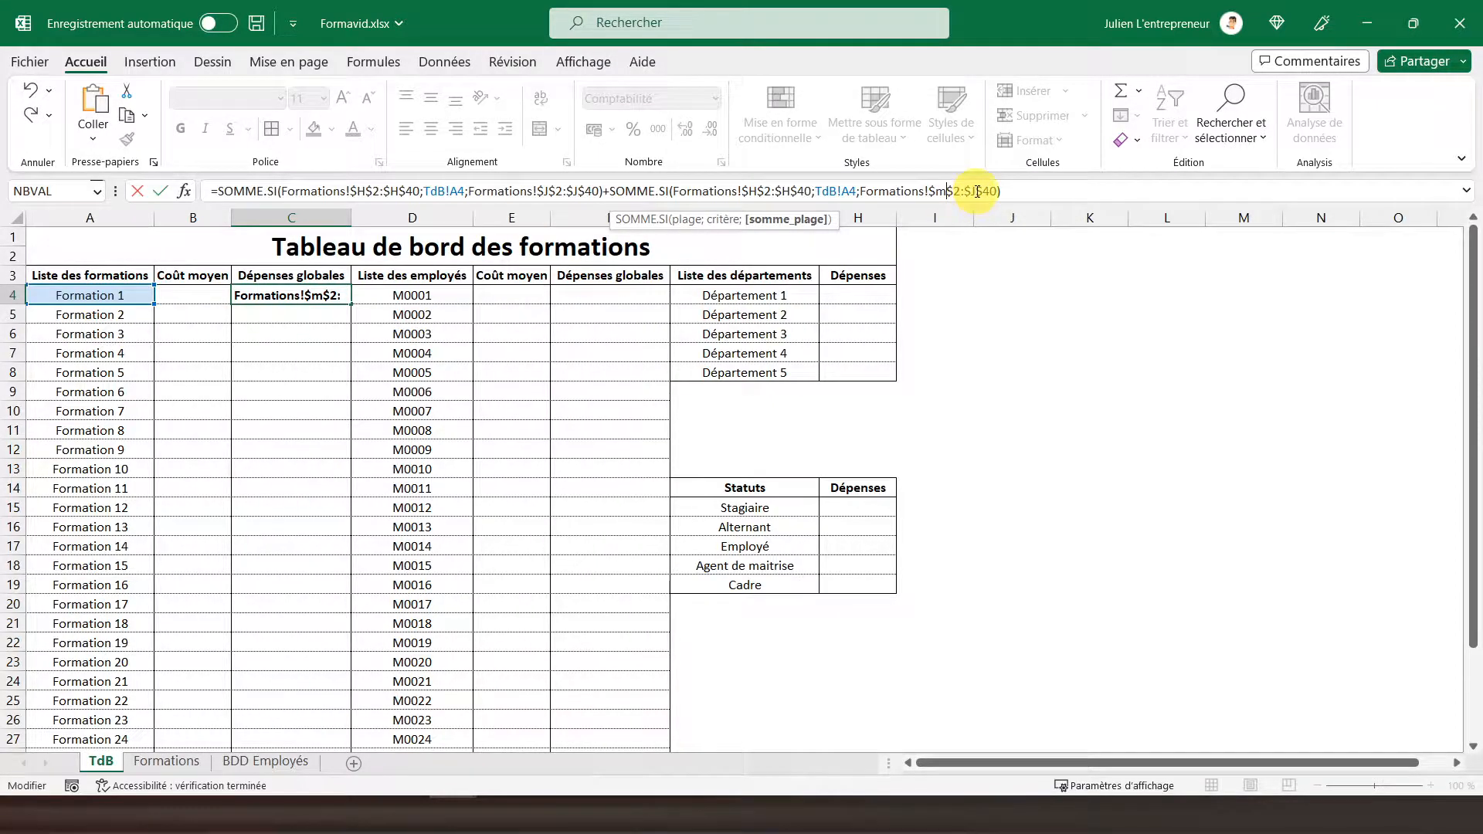
pyautogui.click(974, 191)
pyautogui.press('Delete')
pyautogui.write('m')
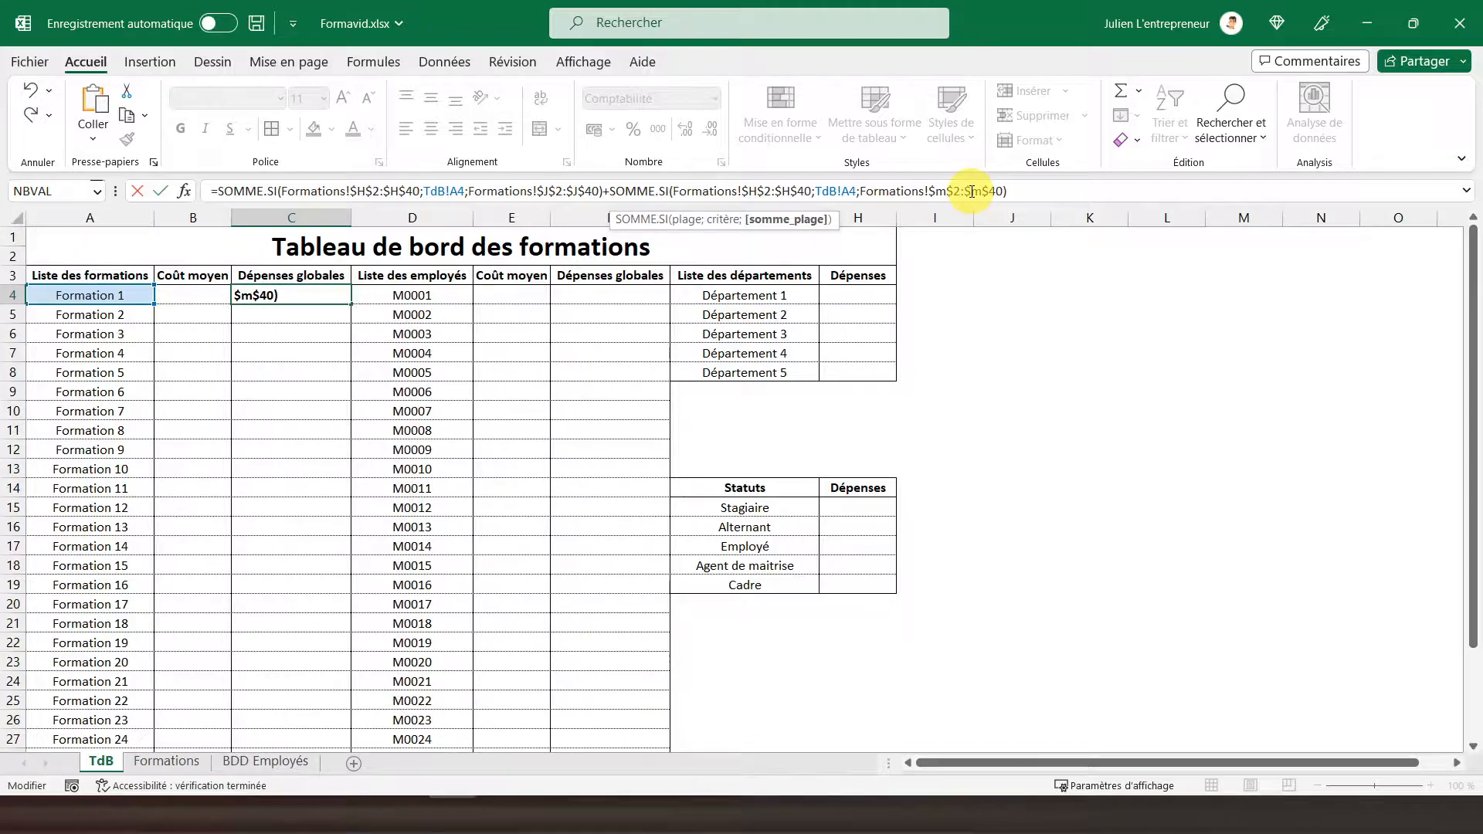
# Add a third SOMME.SI to C4's formula with Formations!$P$2:$P$40 as its sum range, and validate the formula.
pyautogui.rightClick(1042, 188)
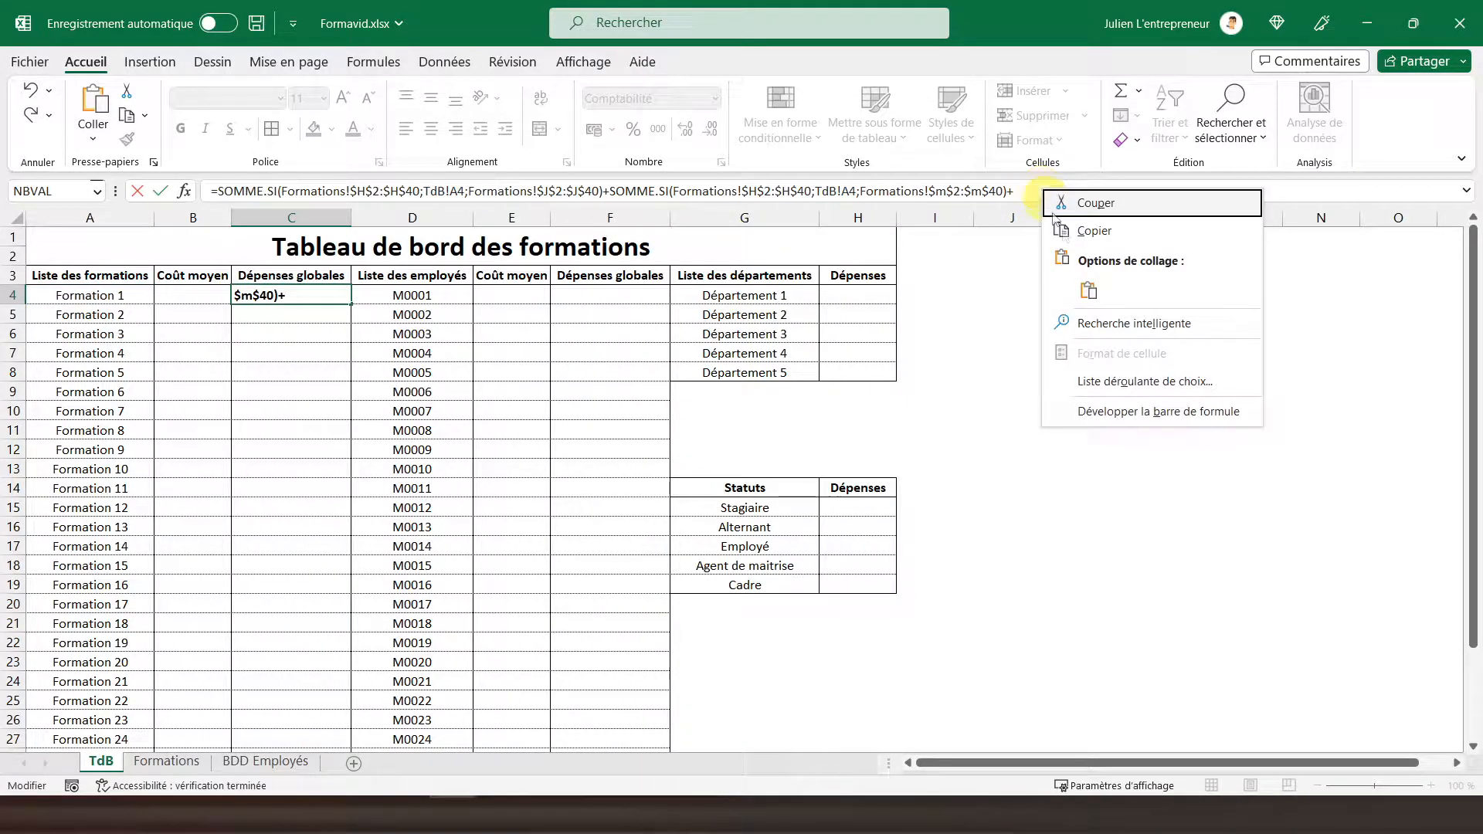
pyautogui.click(1086, 291)
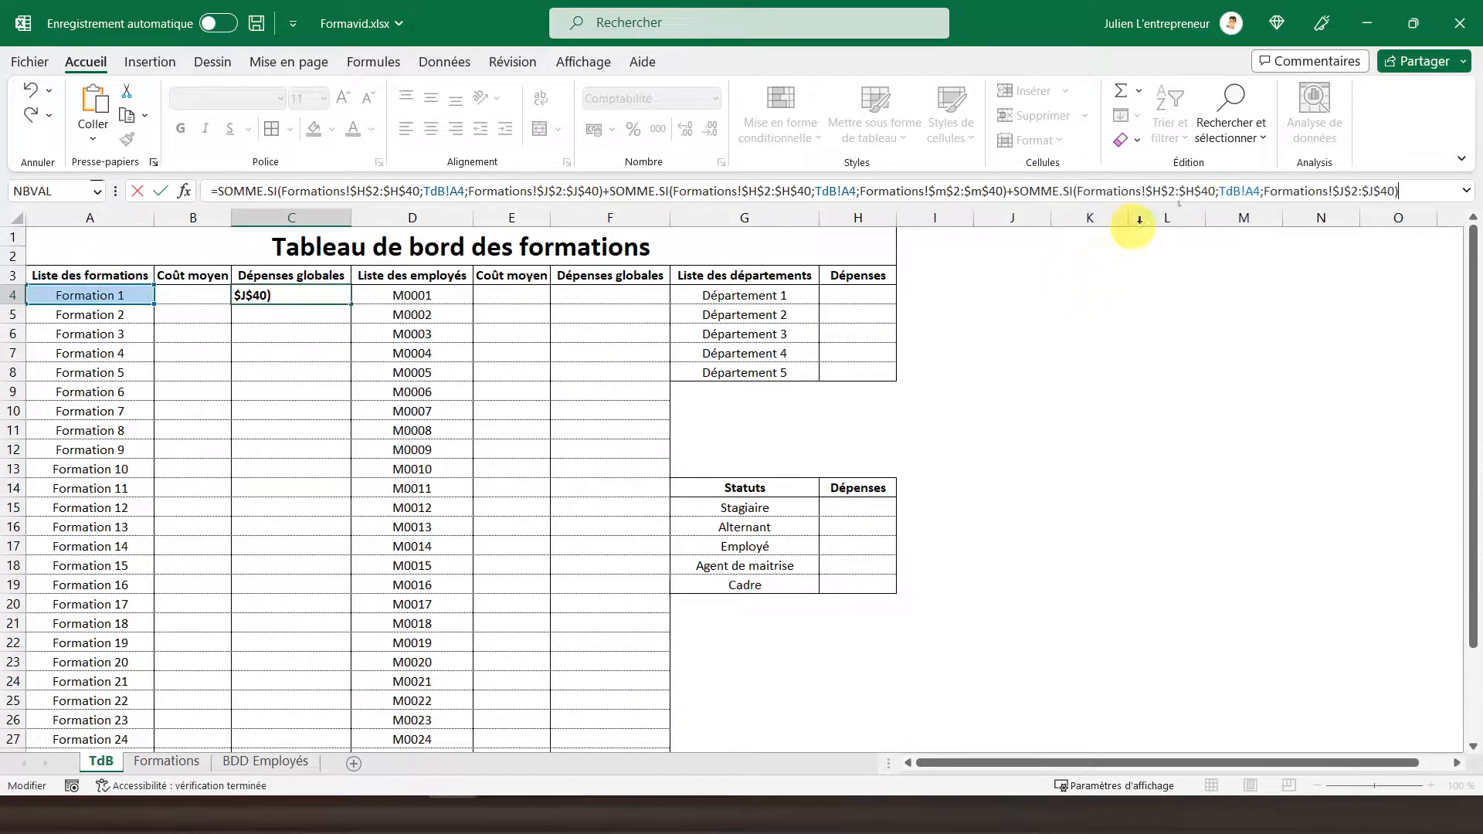
pyautogui.click(1342, 191)
pyautogui.press('Delete')
pyautogui.write('p')
pyautogui.click(1373, 191)
pyautogui.press('Delete')
pyautogui.write('p')
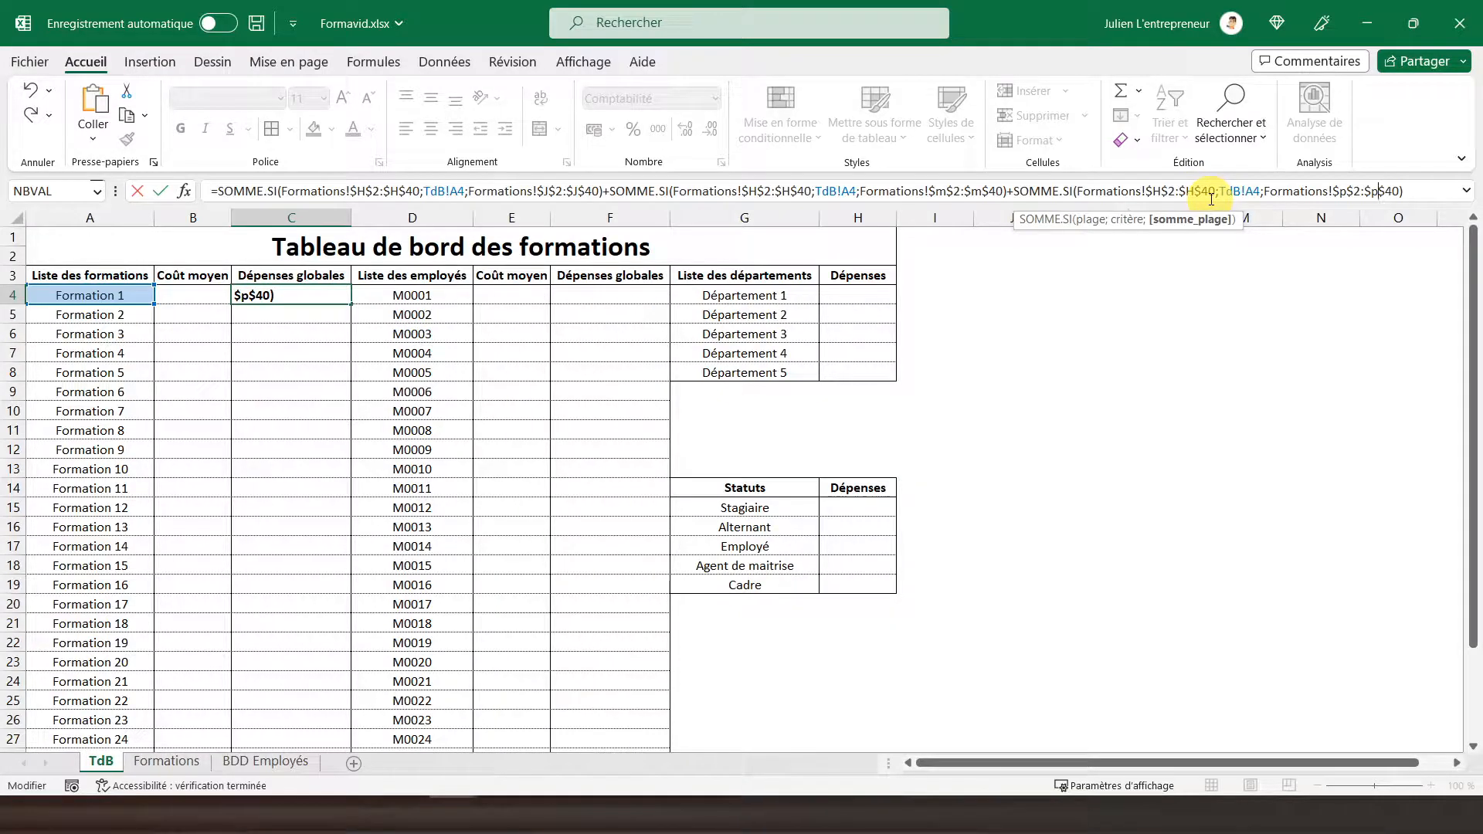
pyautogui.press('Return')
# Check C4's total against the combined sum of cost cells J2, M2 and P2 on the Formations sheet.
pyautogui.click(272, 294)
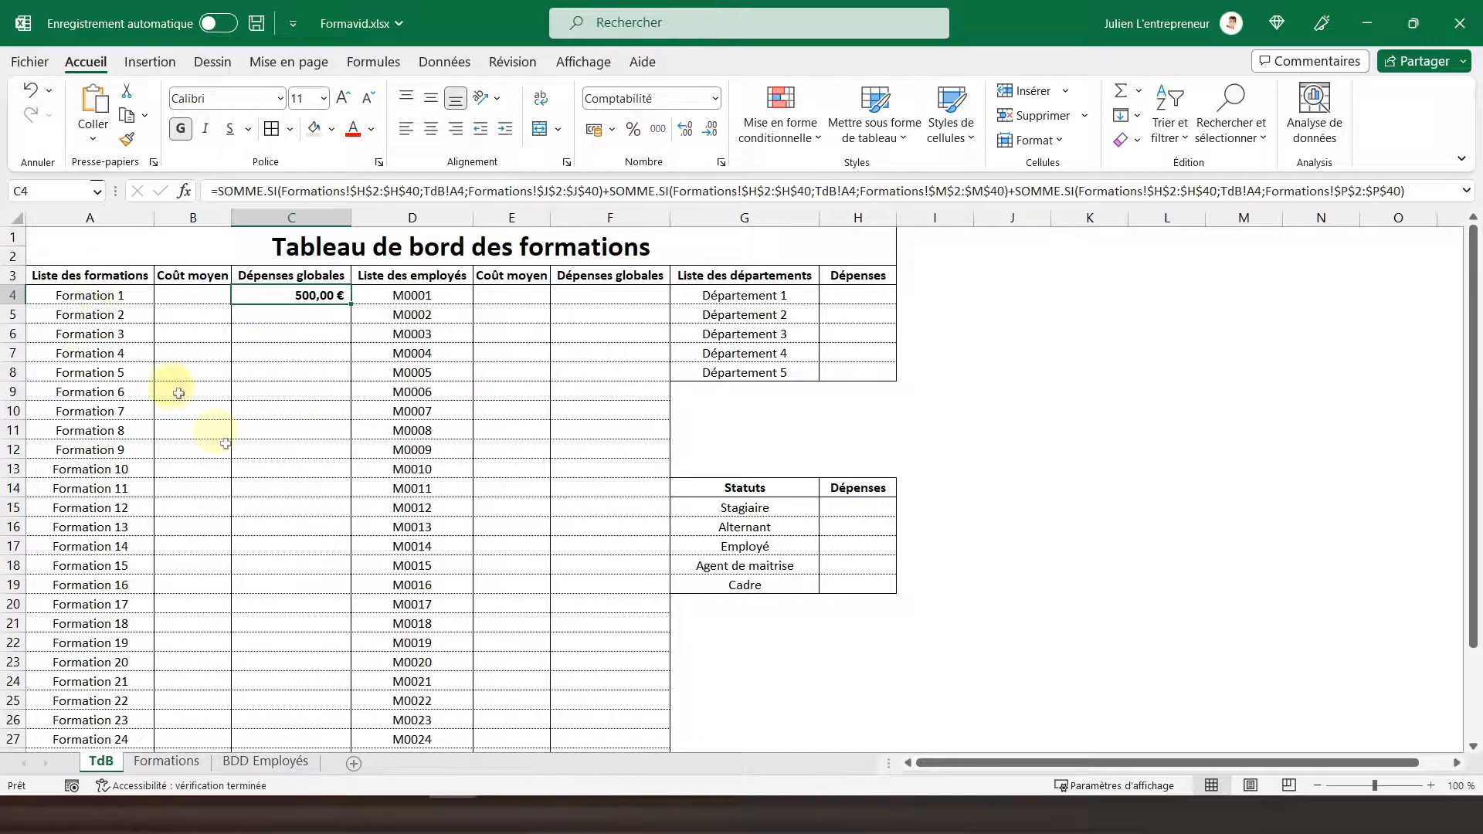
pyautogui.click(178, 766)
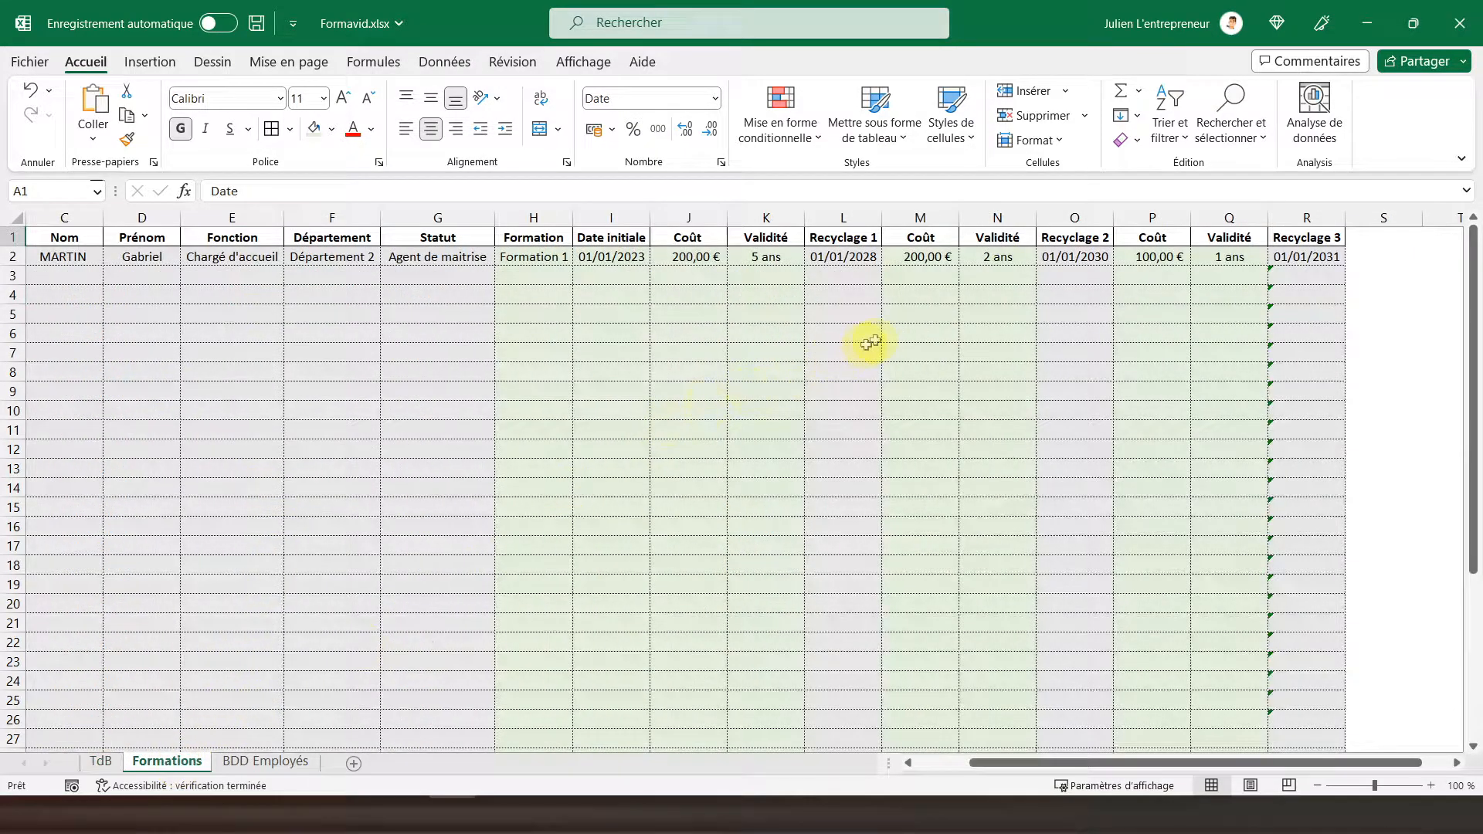
pyautogui.click(1157, 258)
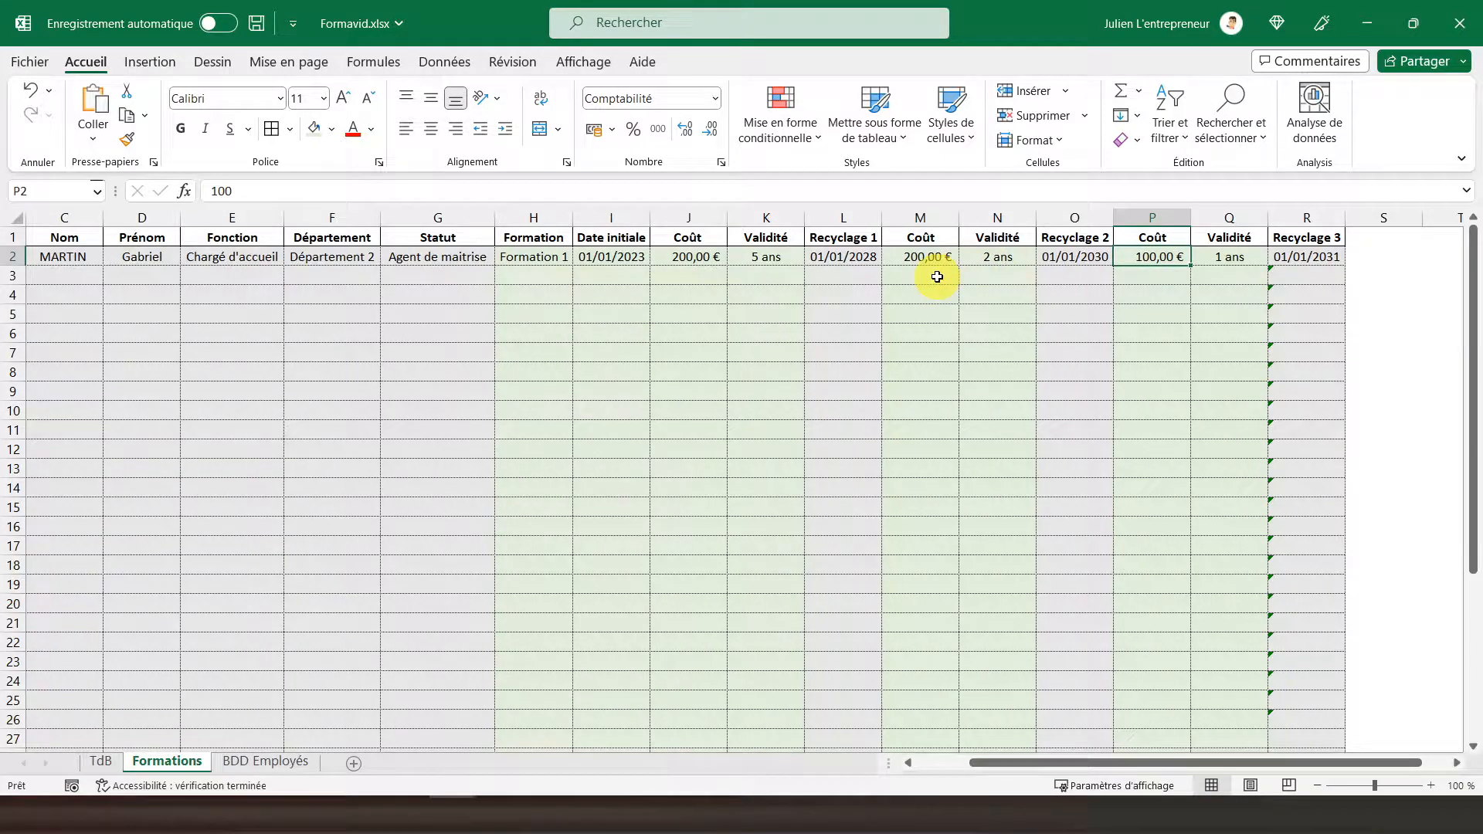
pyautogui.keyDown('ctrl'); pyautogui.click(913, 257); pyautogui.keyUp('ctrl')
pyautogui.keyDown('ctrl'); pyautogui.click(679, 257); pyautogui.keyUp('ctrl')
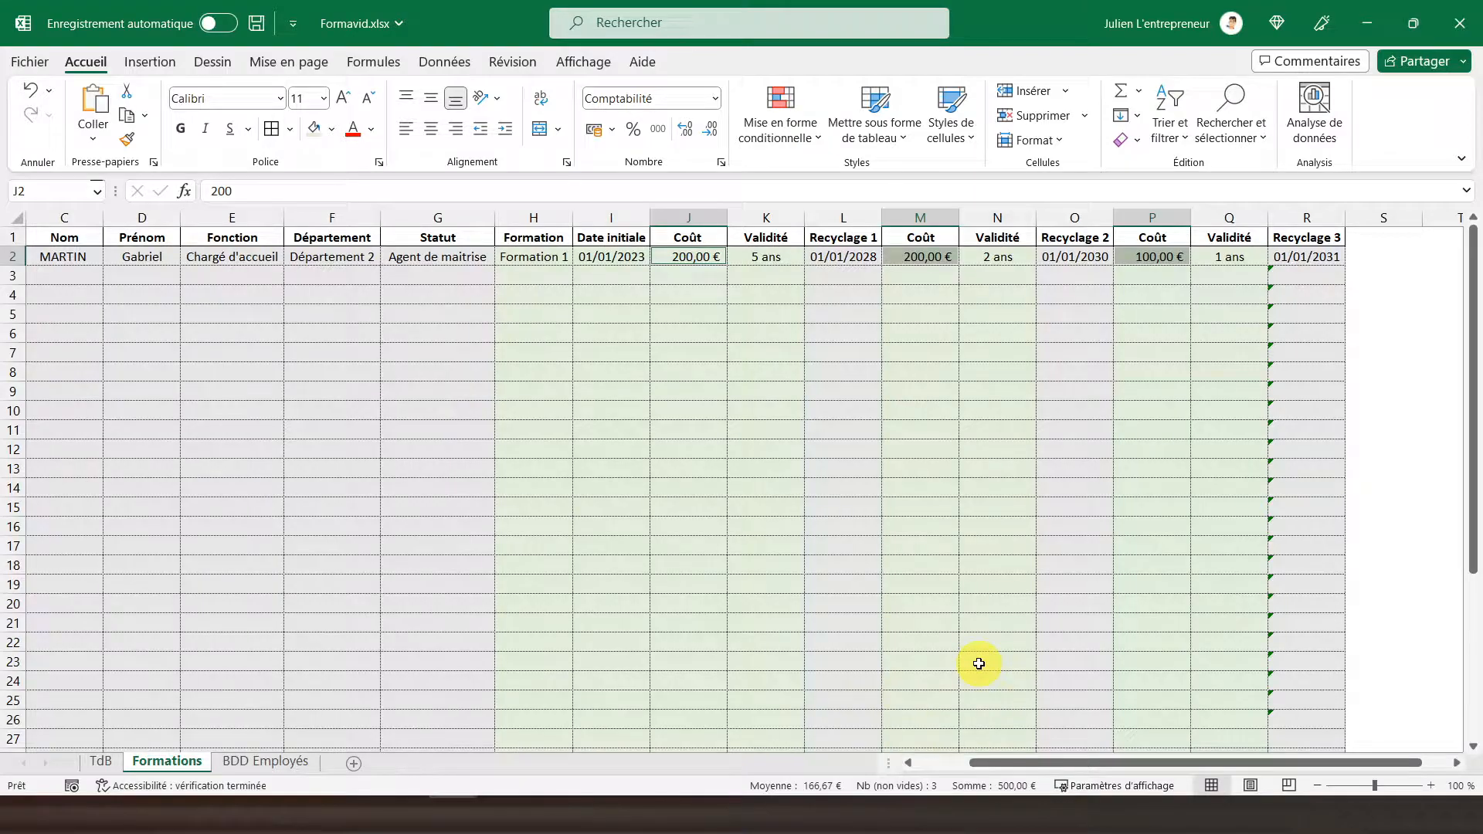
pyautogui.click(110, 764)
# Copy C4 and paste only its formula into C5:C33 for the remaining trainings.
pyautogui.click(295, 299)
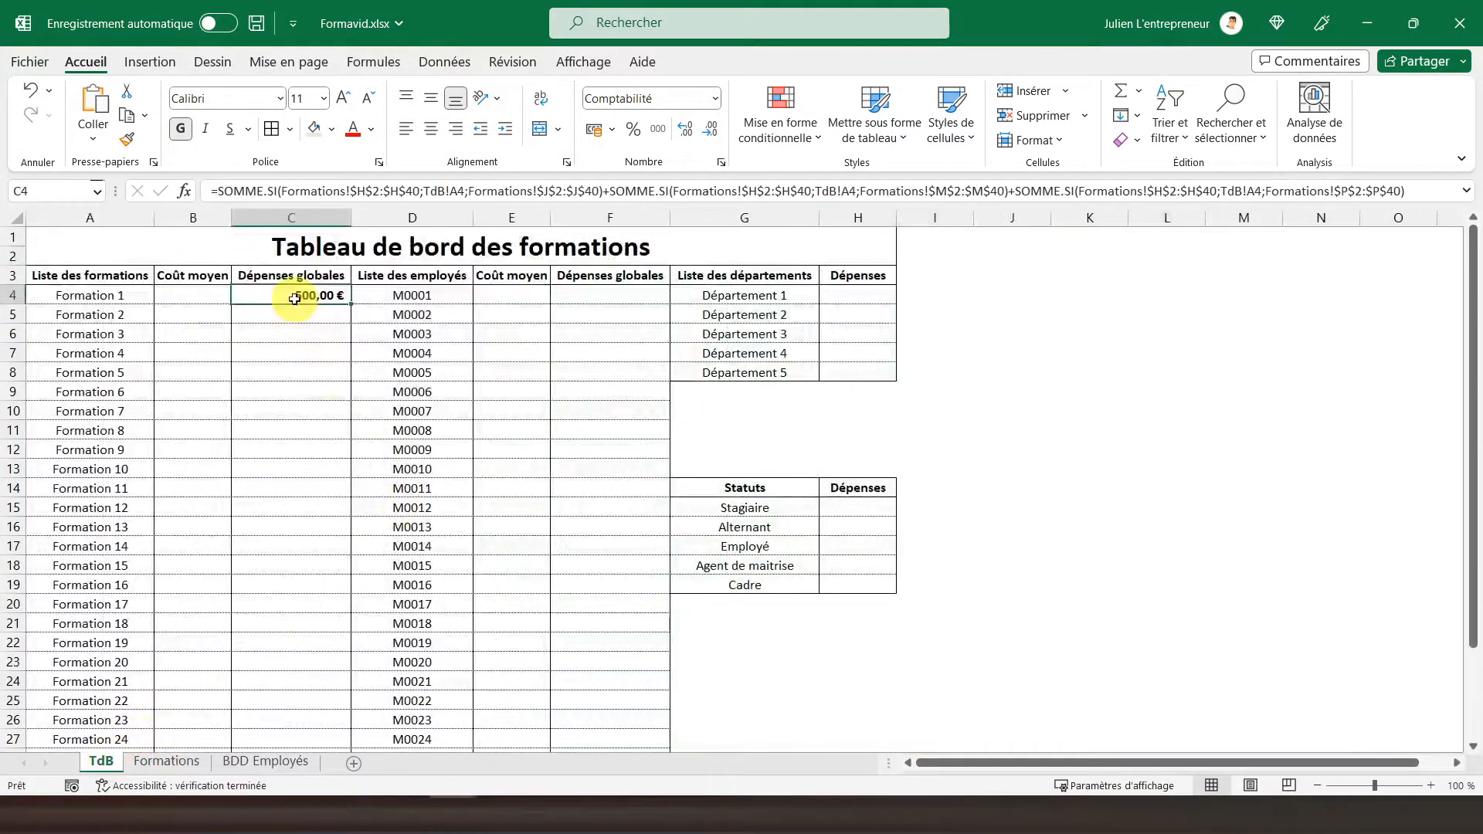
pyautogui.rightClick(294, 299)
pyautogui.click(333, 282)
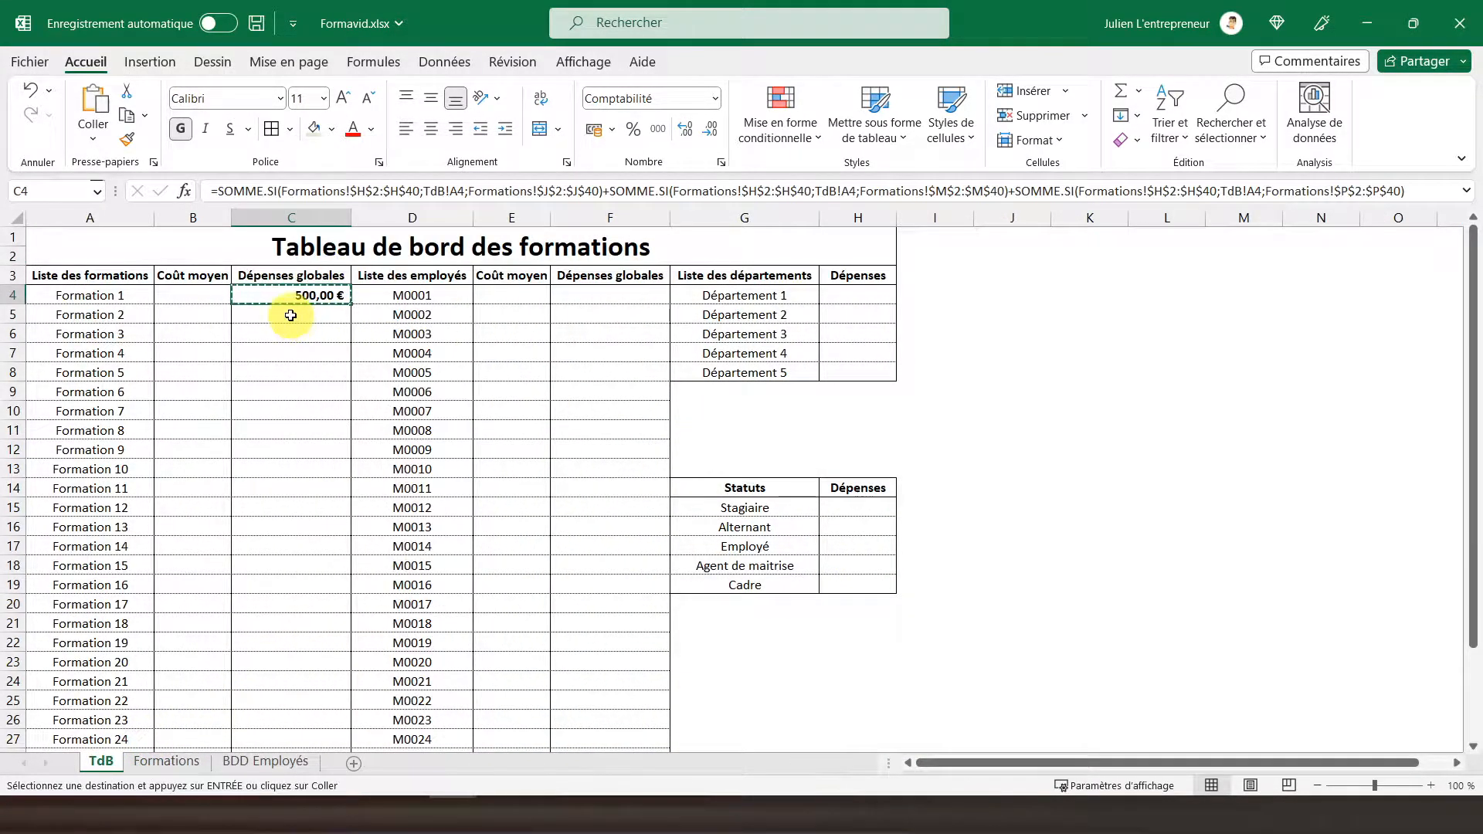
pyautogui.click(292, 319)
pyautogui.moveTo(330, 472); pyautogui.dragTo(296, 706)
pyautogui.rightClick(265, 467)
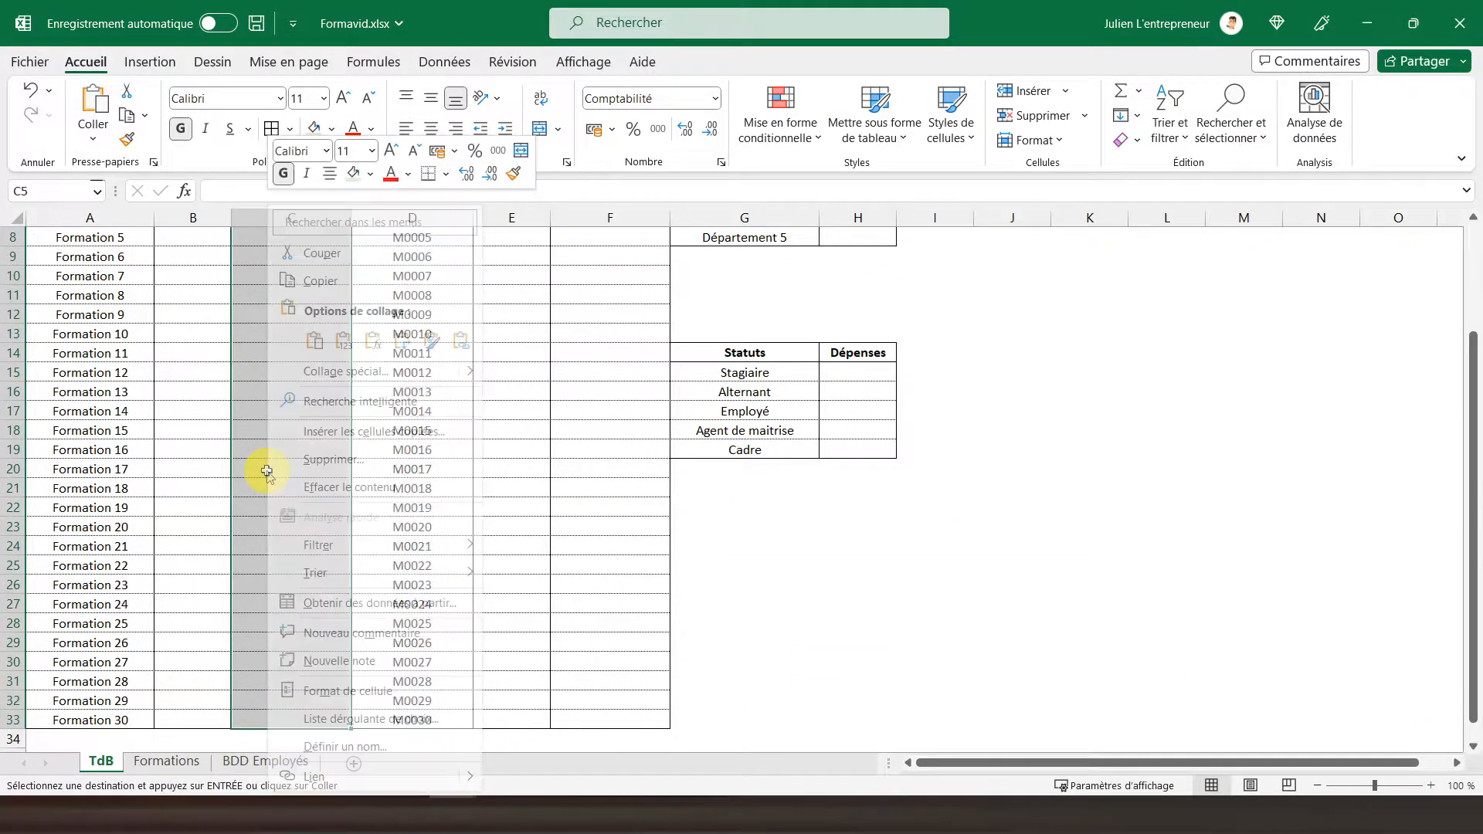
pyautogui.click(374, 340)
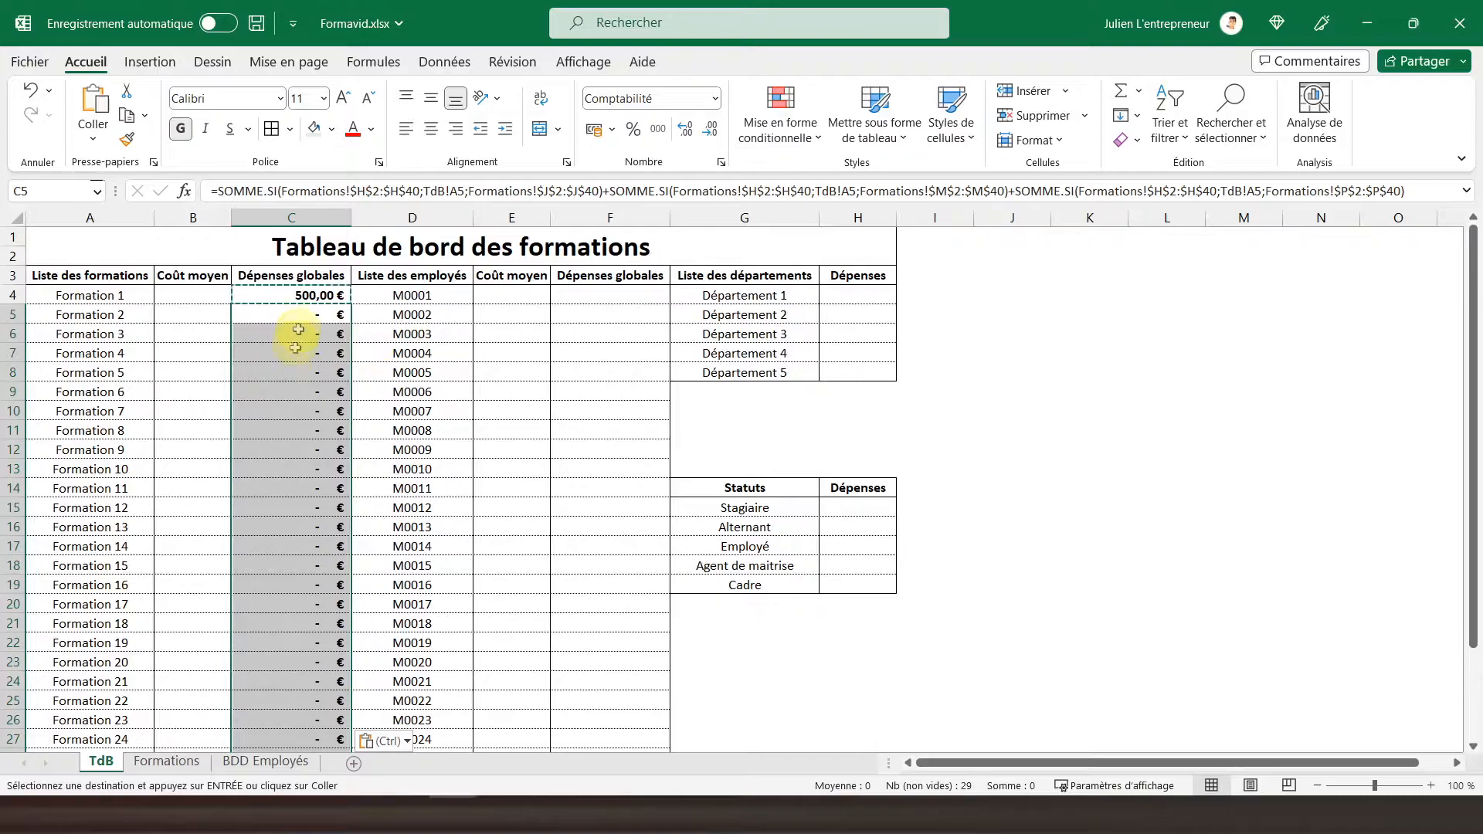
pyautogui.scroll(-5, 287, 389)
pyautogui.scroll(5, 285, 390)
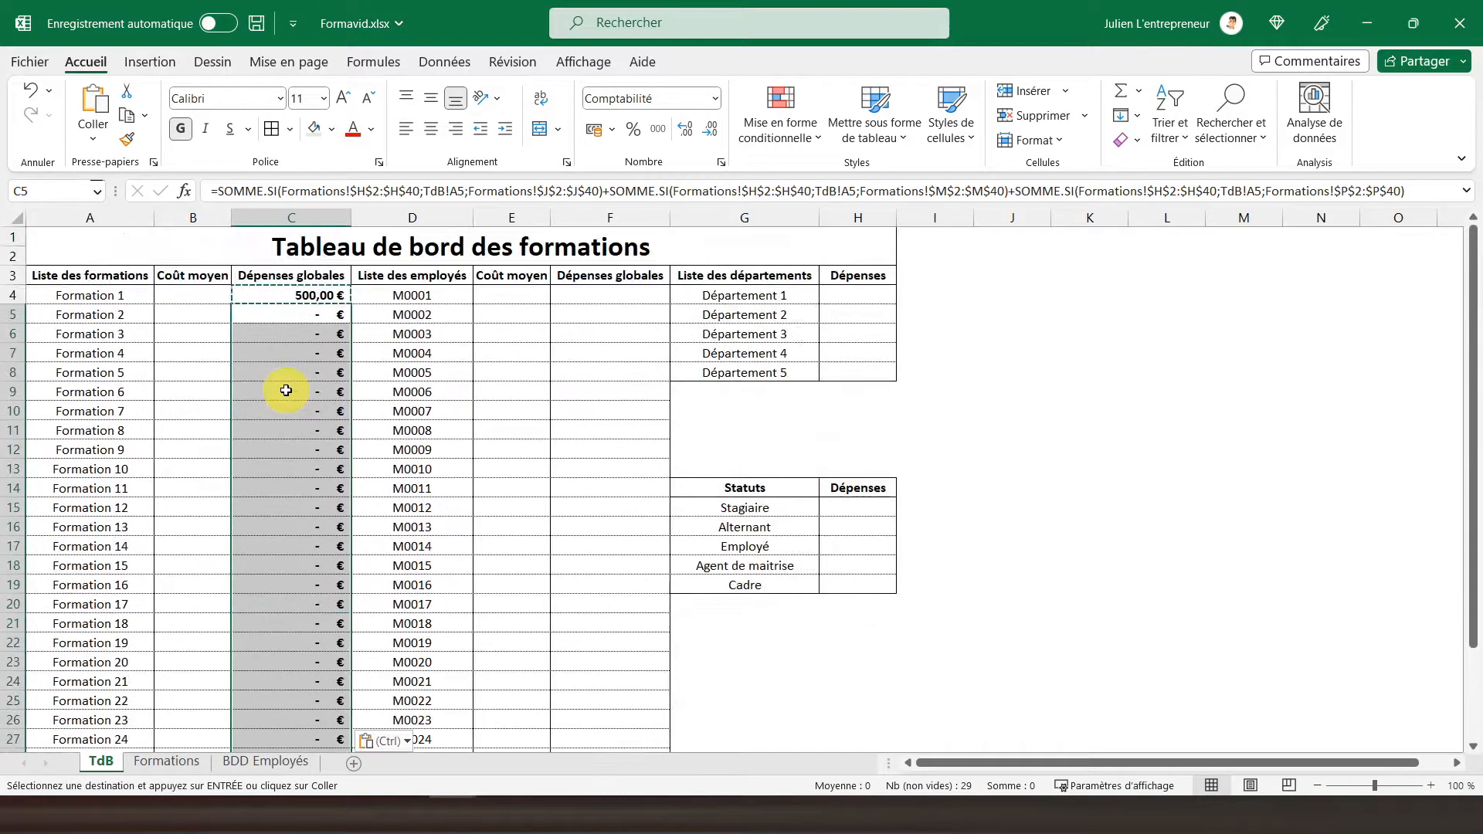
# Copy C4 and paste only its formula into F4, the first Dépenses globales cell of the employee list.
pyautogui.click(300, 301)
pyautogui.rightClick(301, 302)
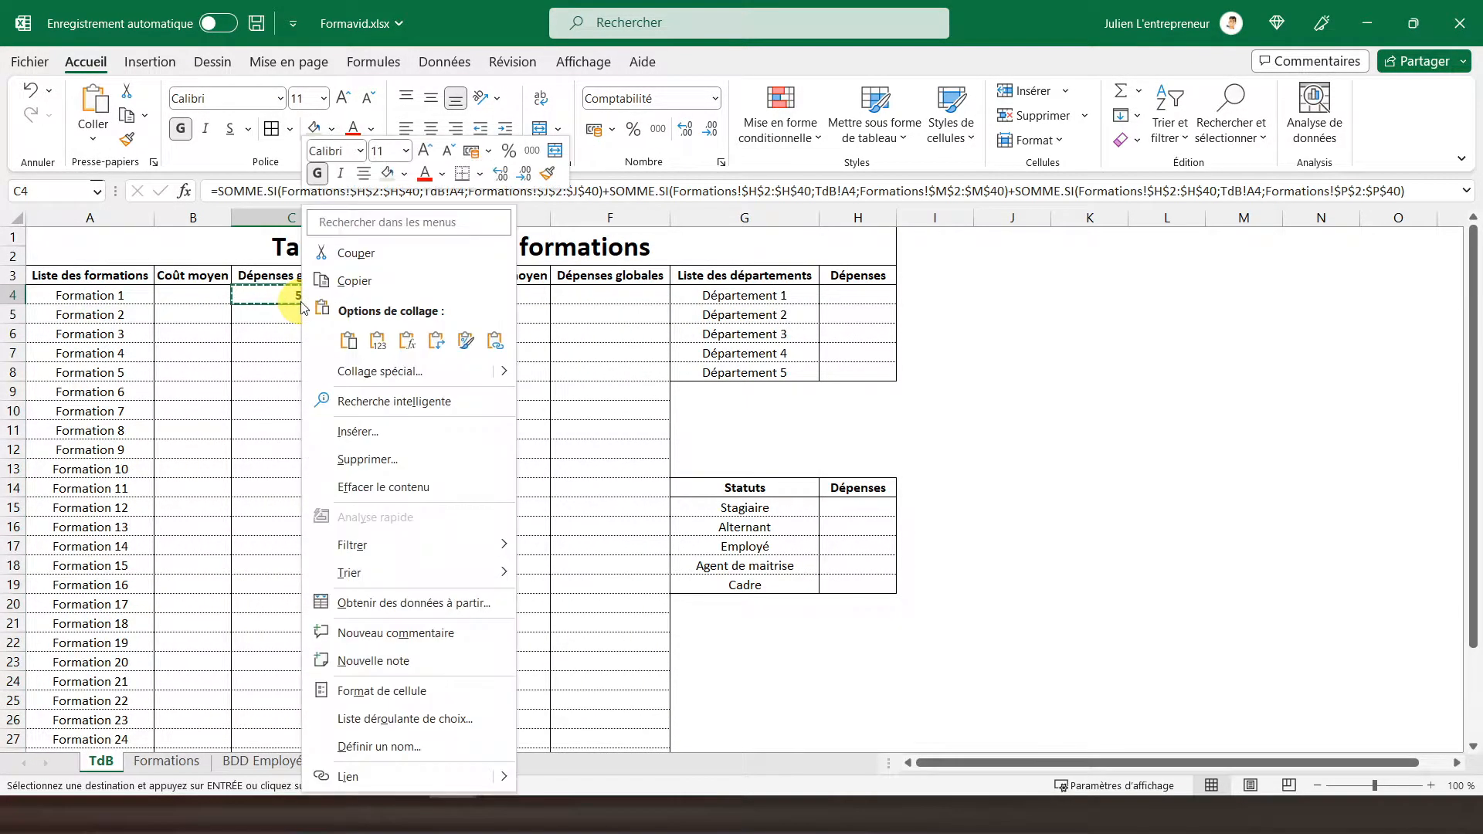
pyautogui.click(363, 281)
pyautogui.click(608, 294)
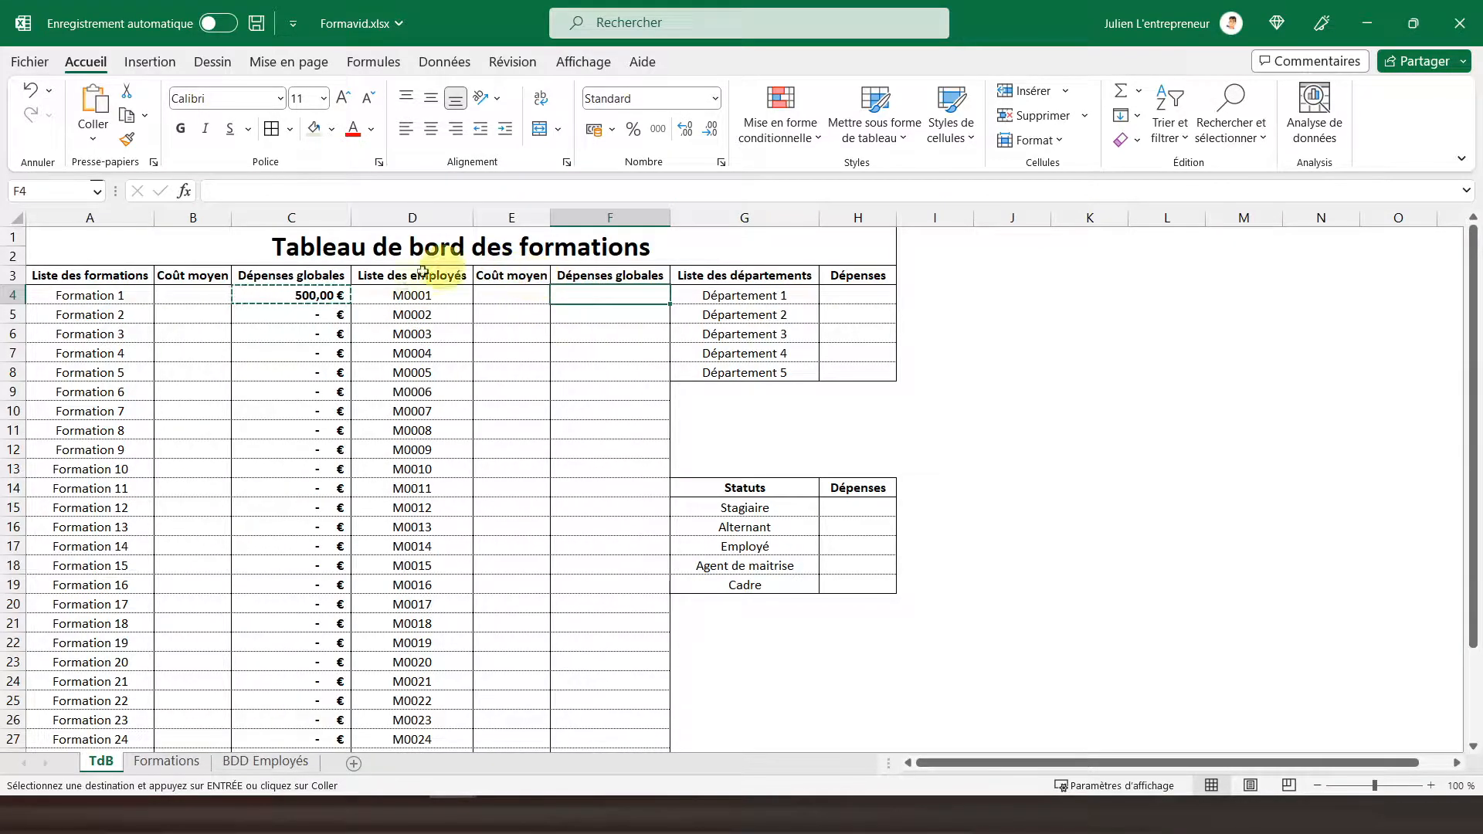
pyautogui.rightClick(599, 294)
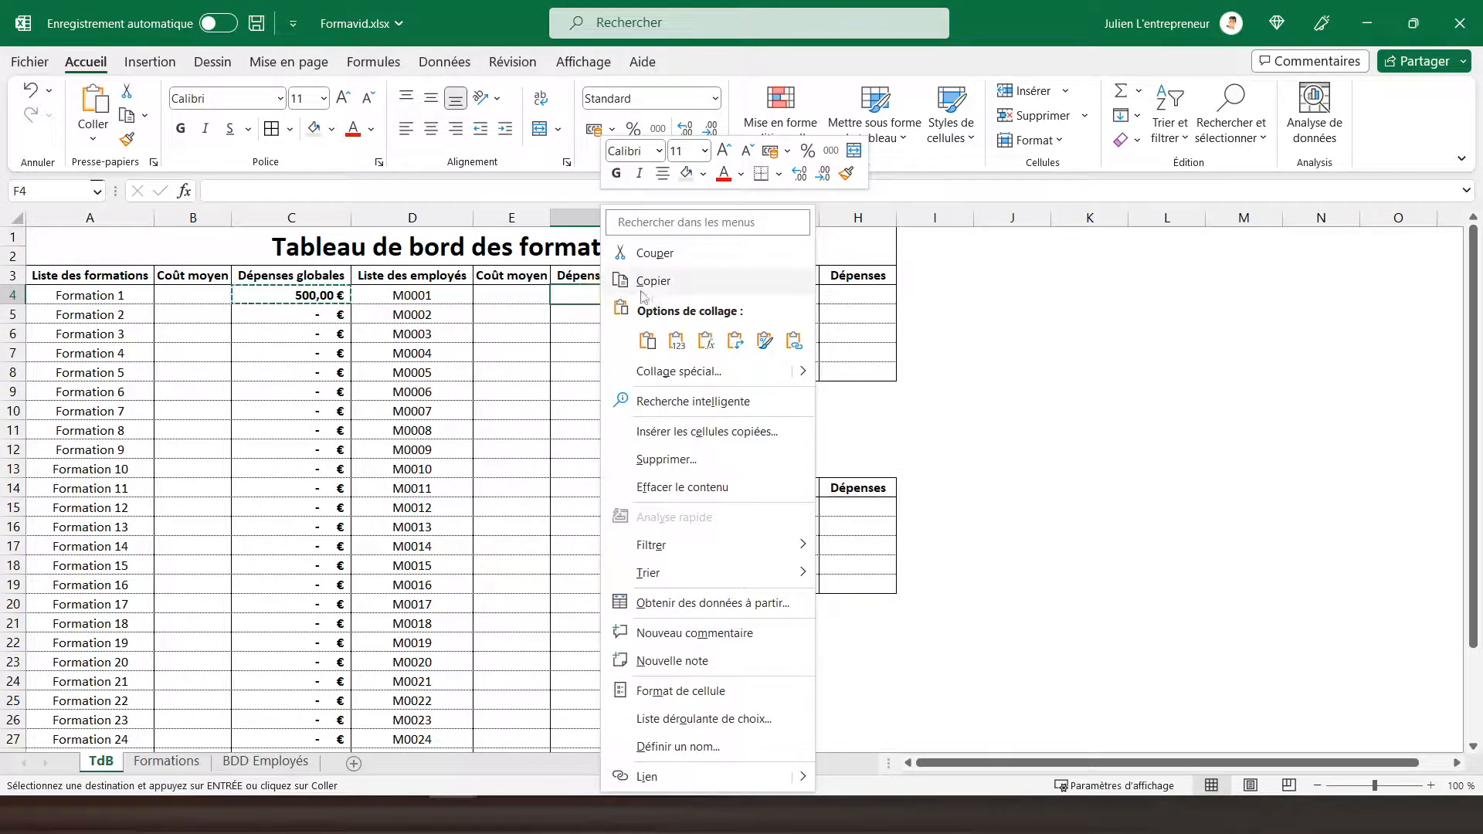
pyautogui.click(705, 338)
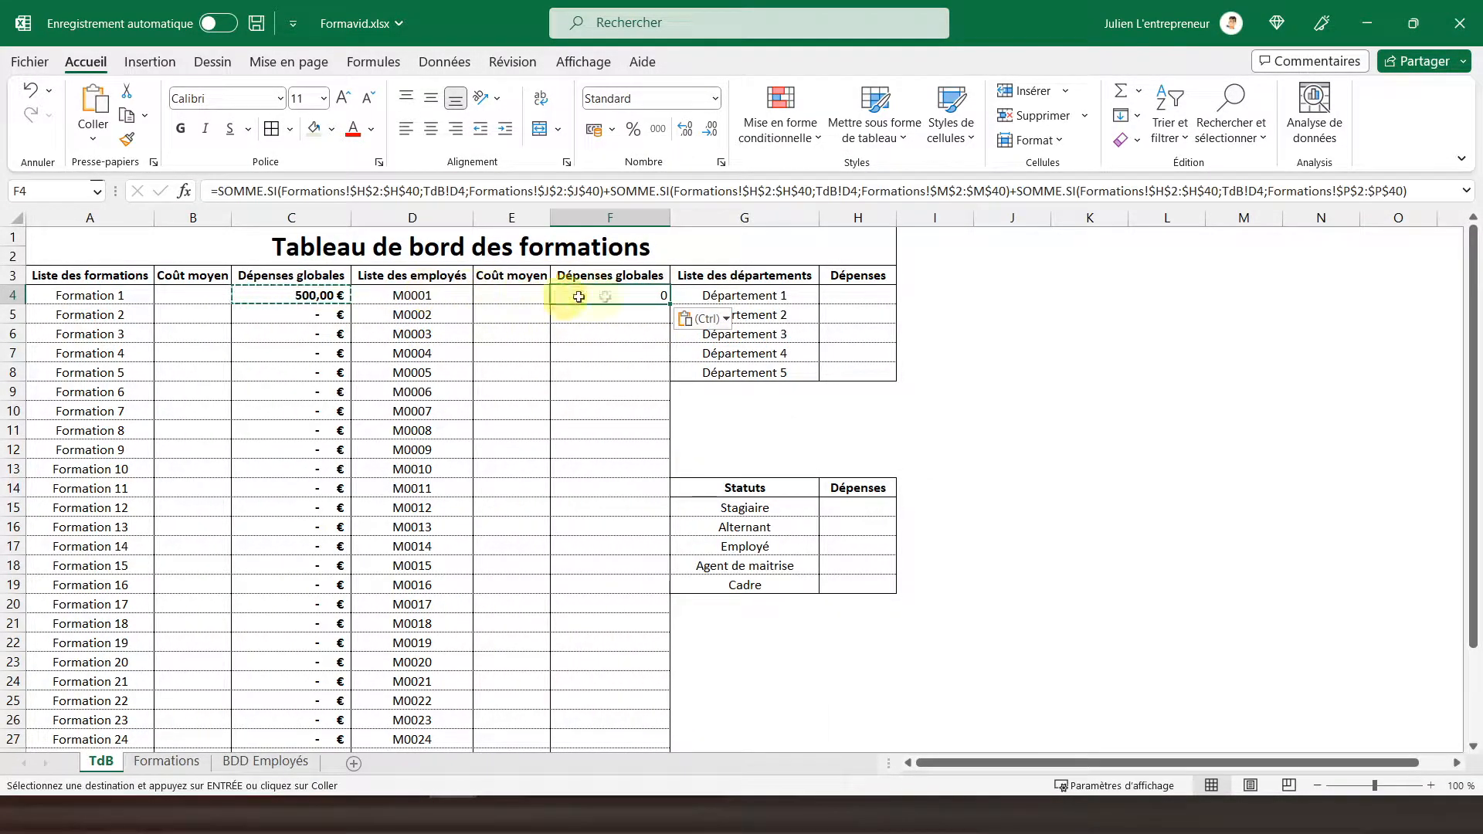
# Inspect the references in F4's pasted formula and locate the Matricule column on the Formations sheet.
pyautogui.click(1390, 191)
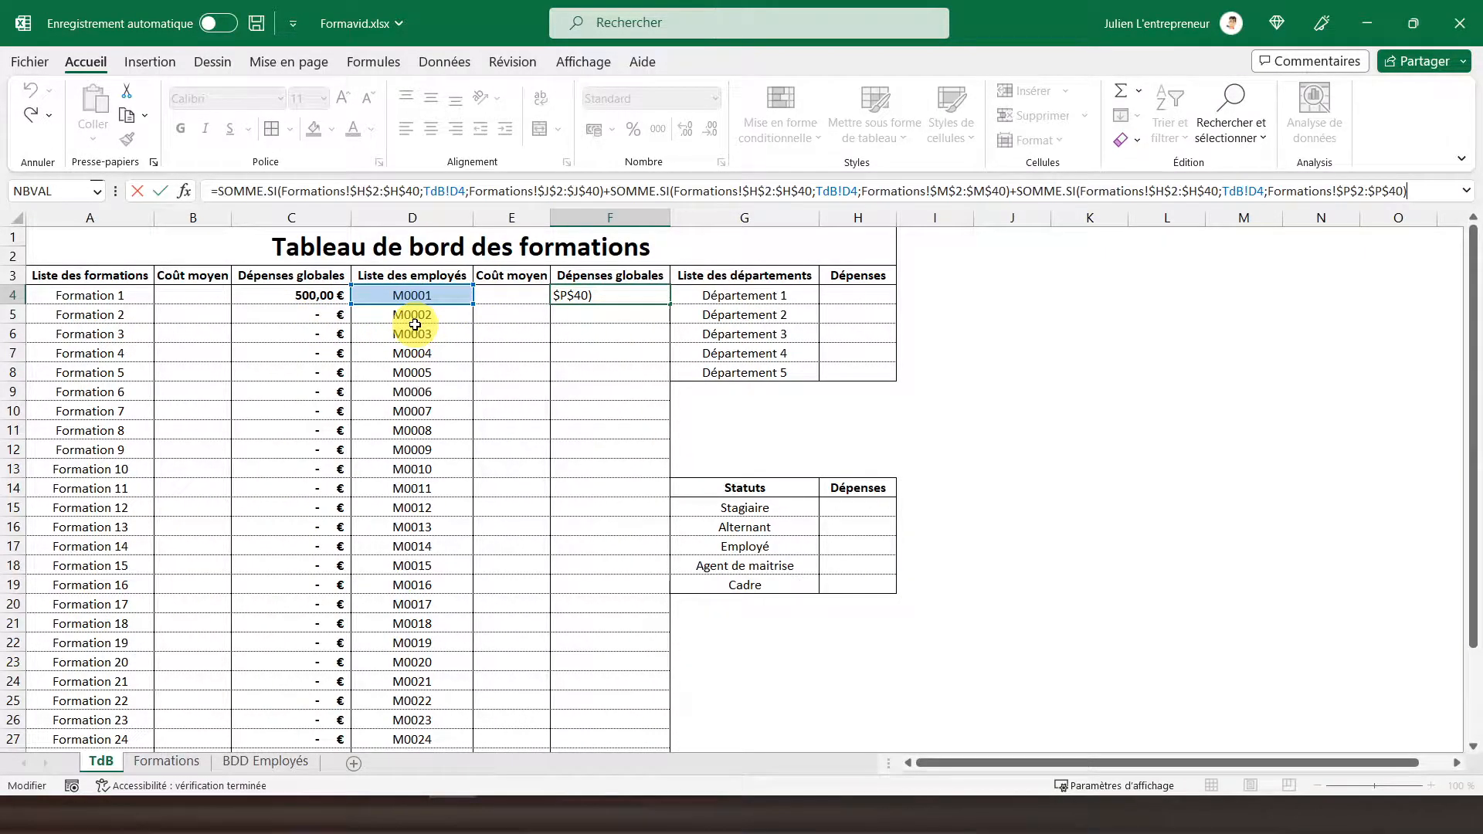
pyautogui.press('Return')
pyautogui.press('Up')
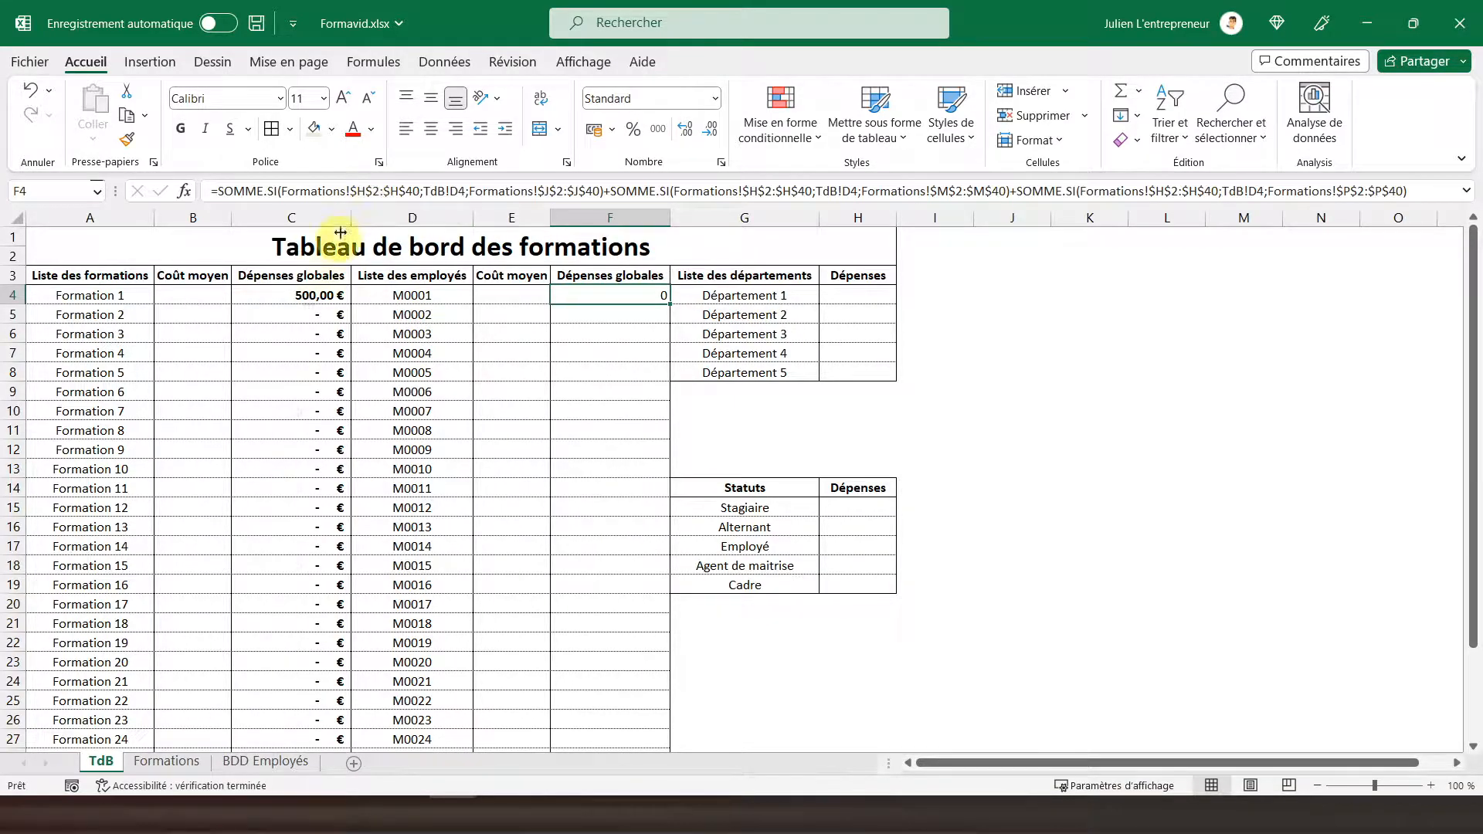
pyautogui.click(169, 761)
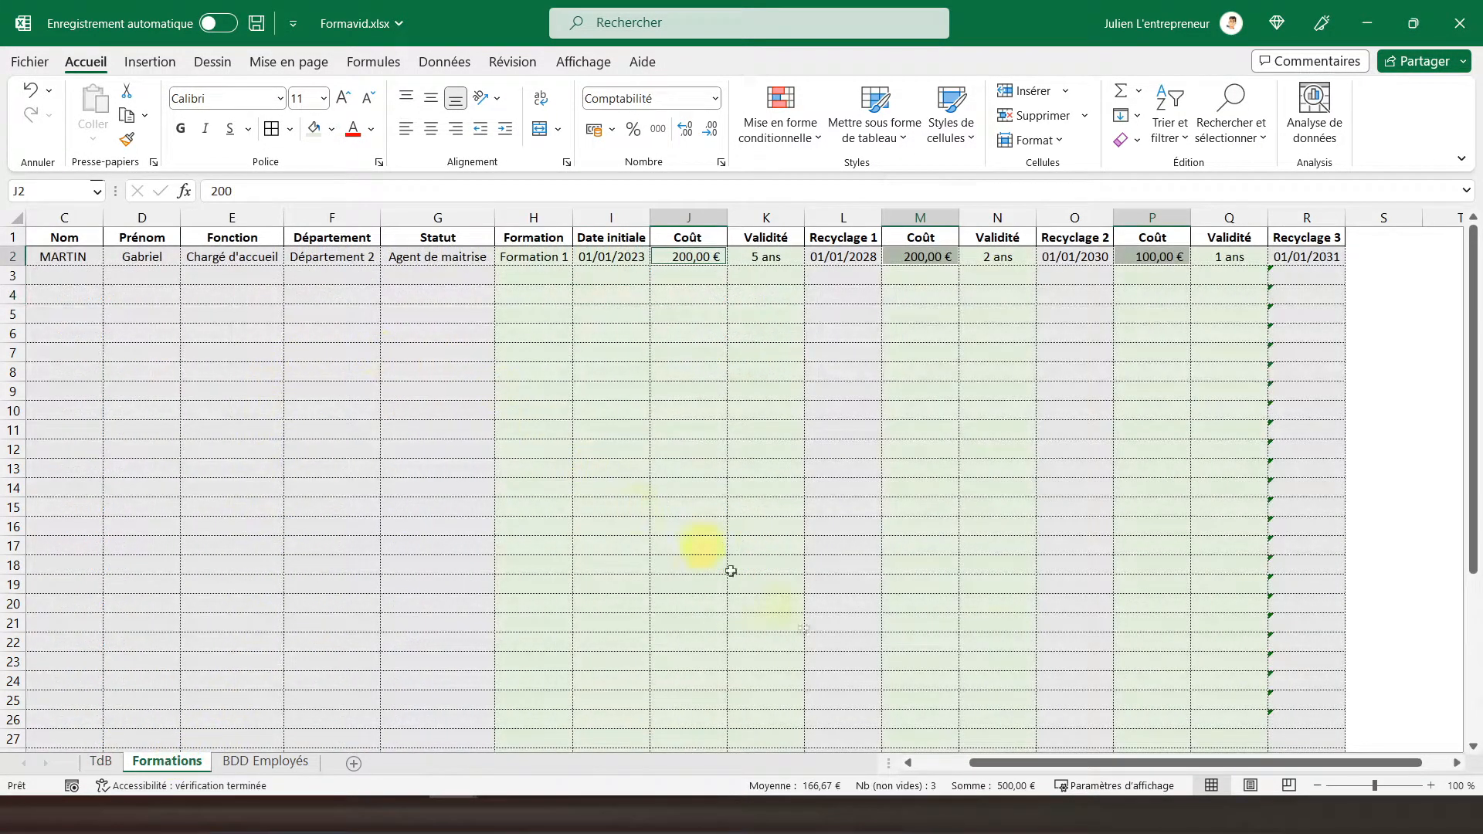
pyautogui.moveTo(1004, 766); pyautogui.dragTo(847, 767)
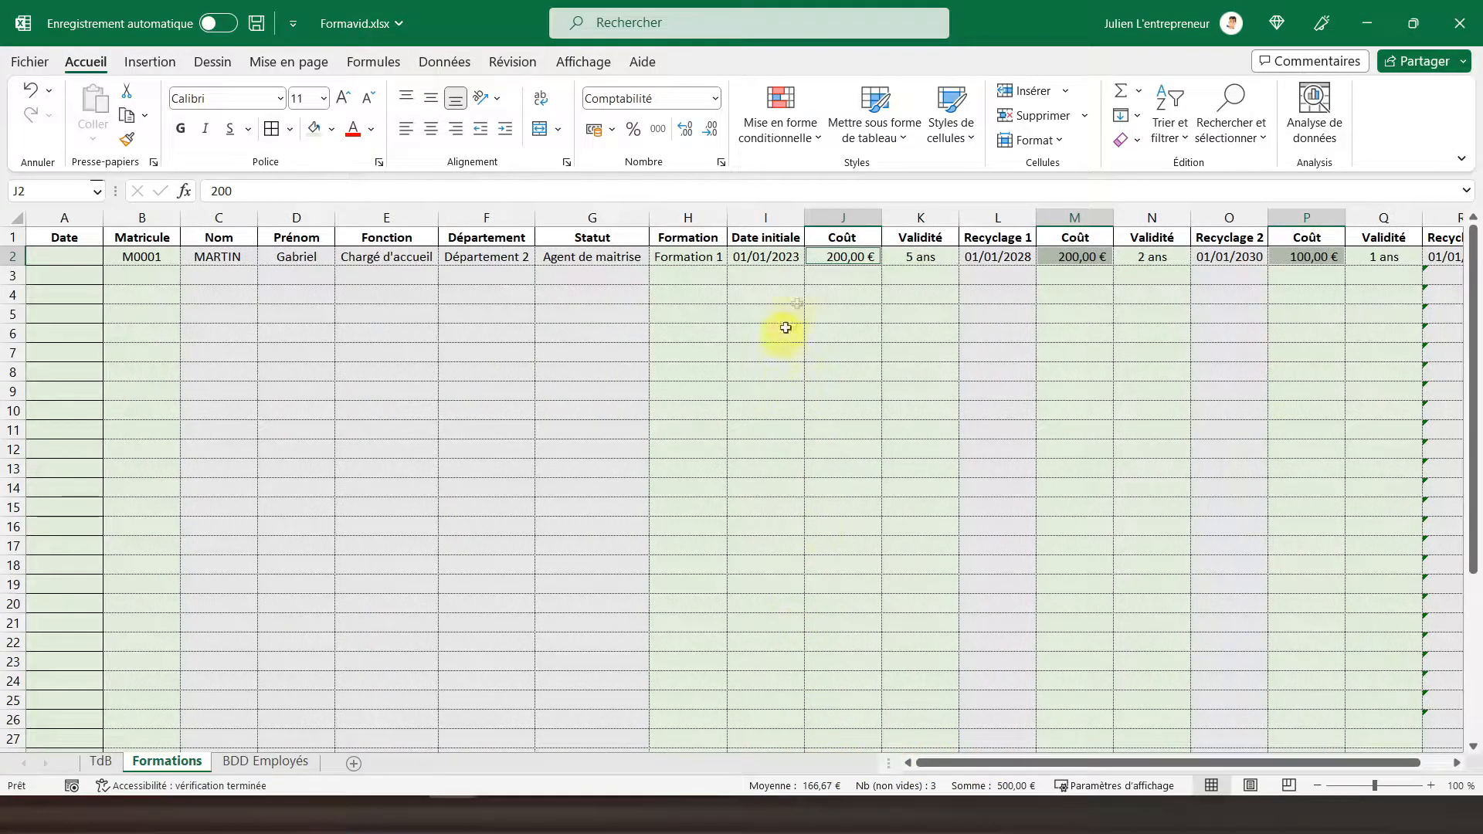
pyautogui.click(160, 250)
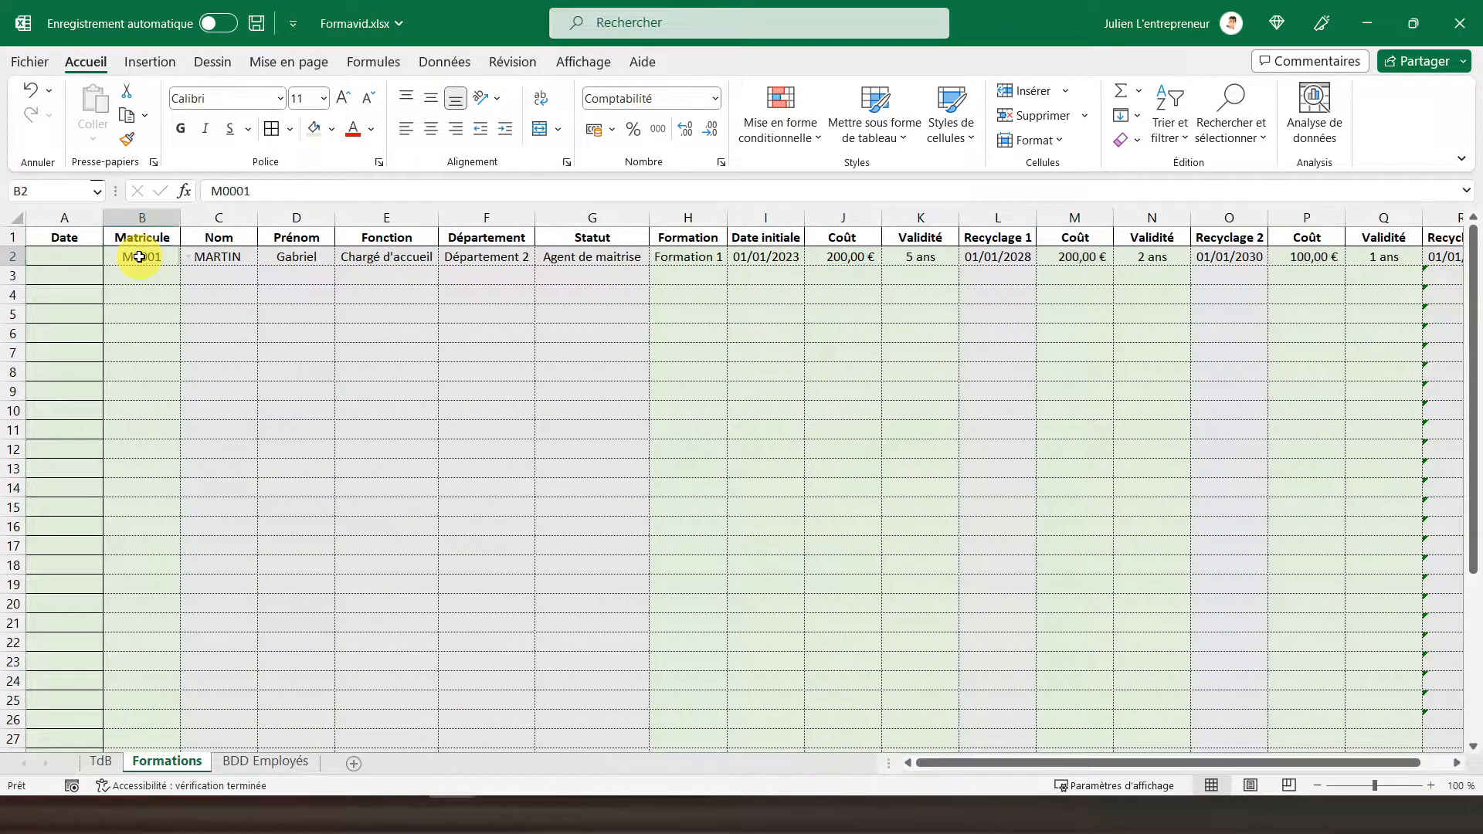
pyautogui.click(100, 762)
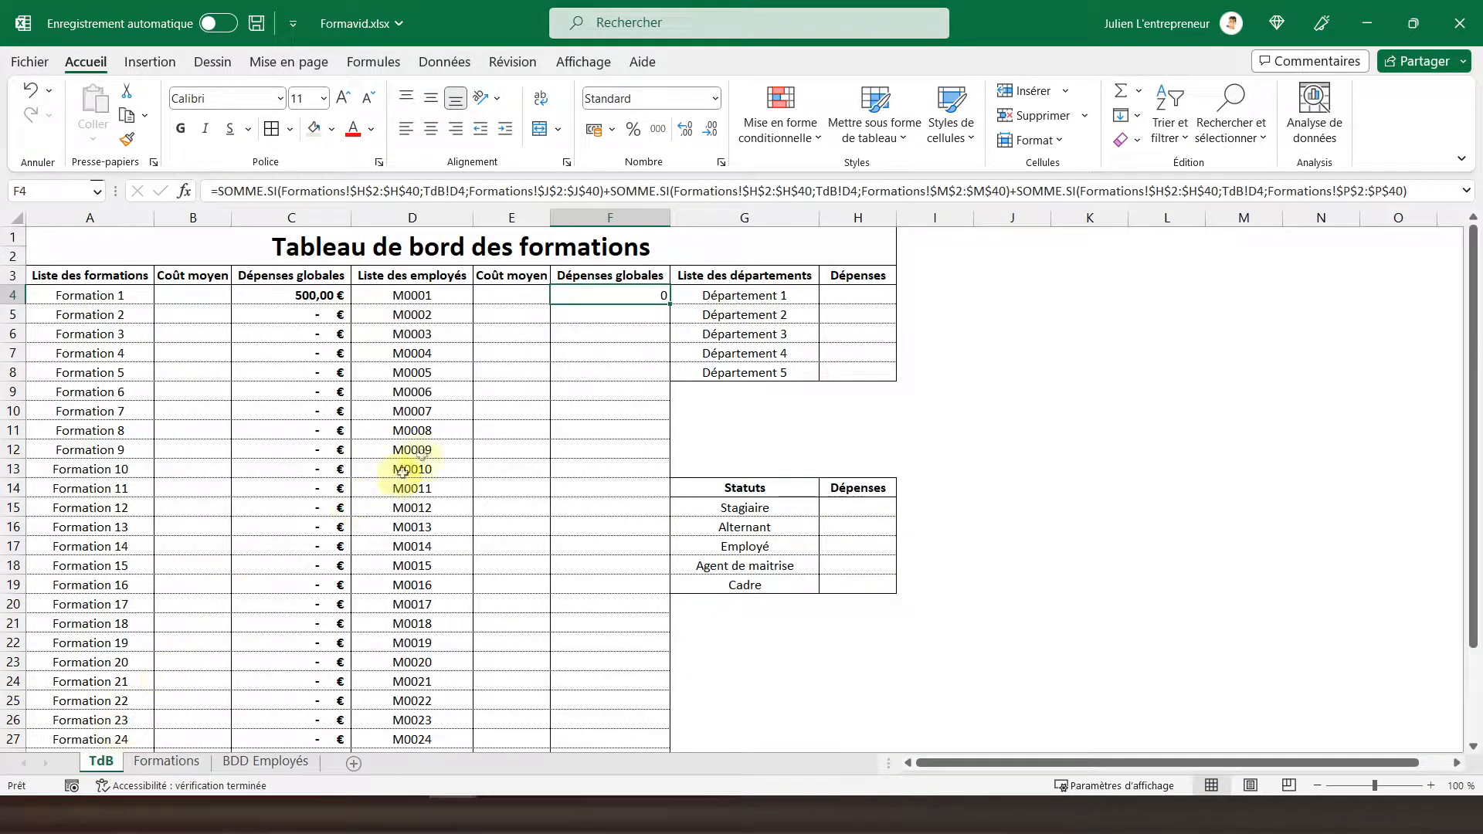
# Change the criteria range to Formations!$B$2:$B$40 in all three SOMME.SI parts of F4's formula.
pyautogui.click(369, 195)
pyautogui.write('b$2:$b')
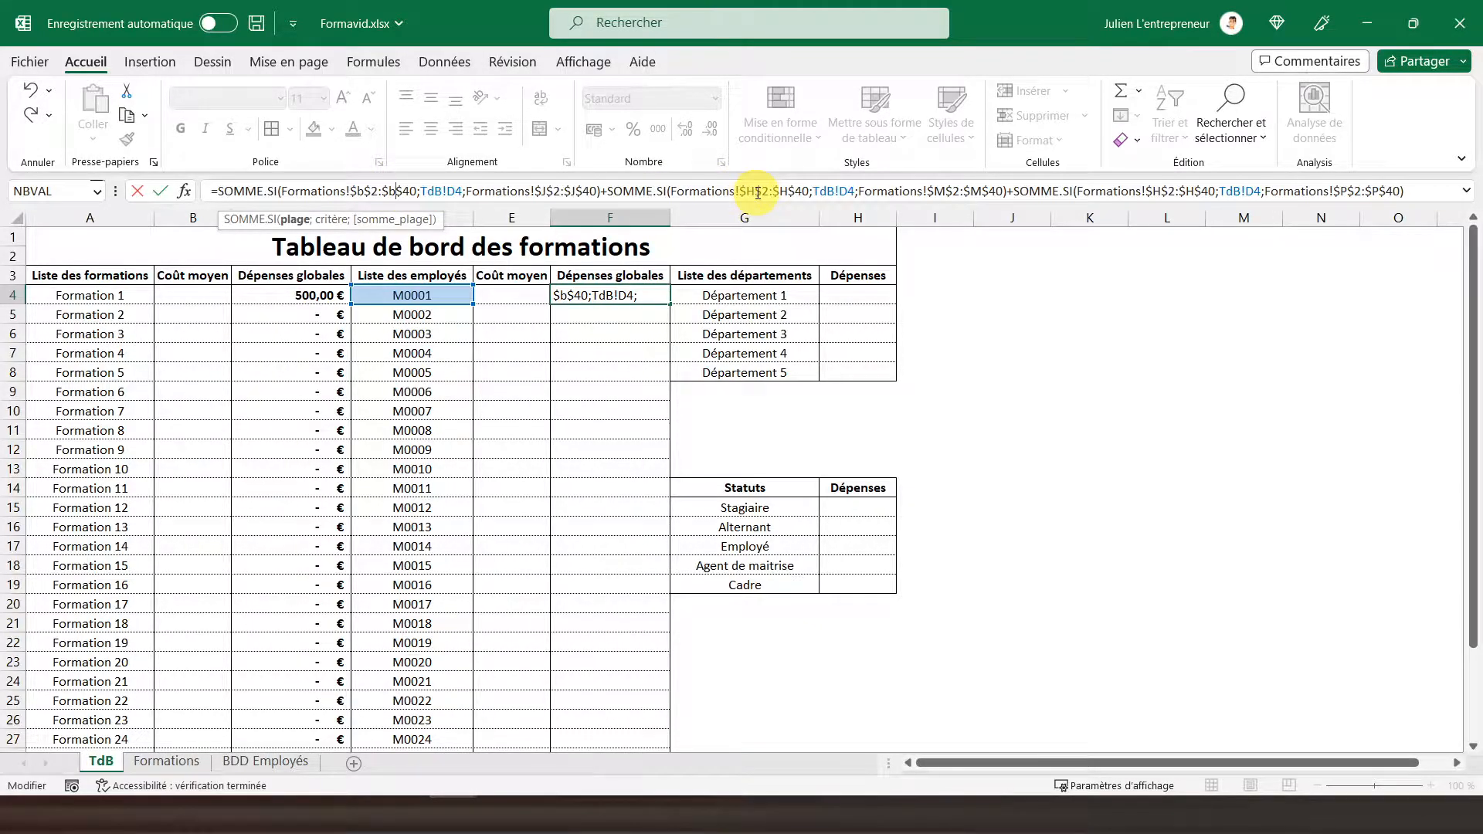
pyautogui.doubleClick(749, 190)
pyautogui.write('b$2:$')
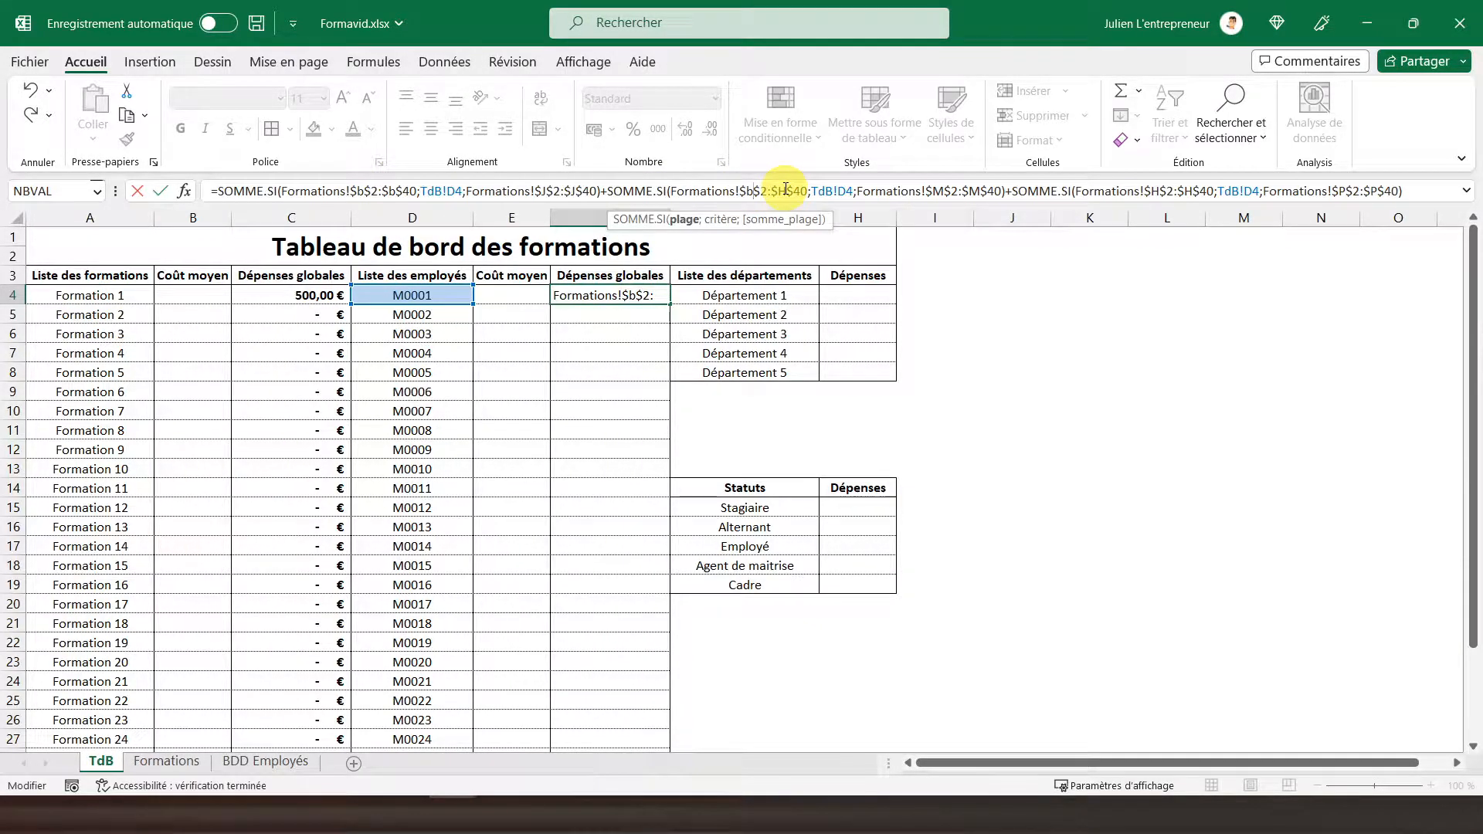
pyautogui.write('b')
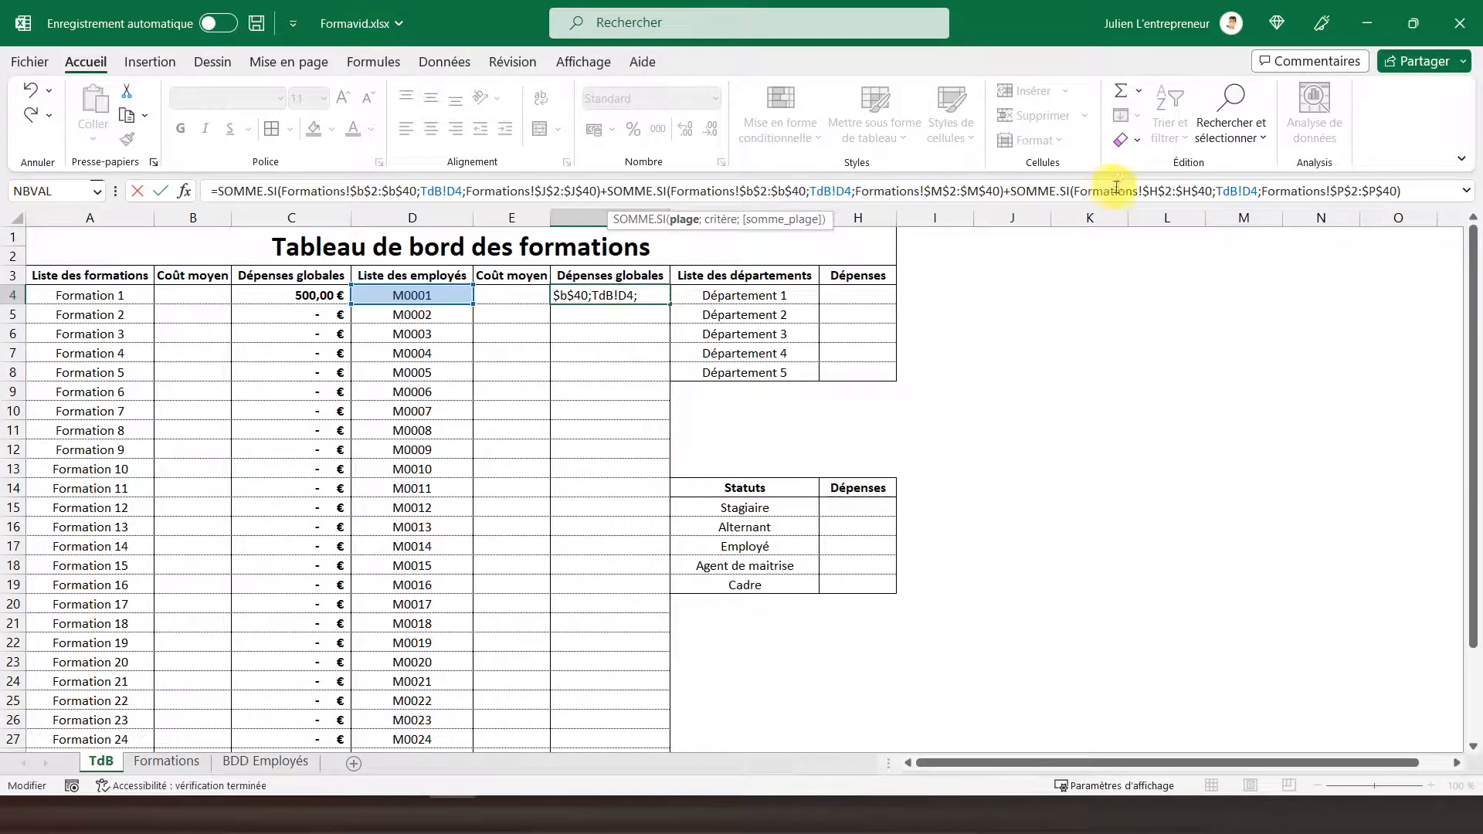
pyautogui.doubleClick(1153, 191)
pyautogui.write('b')
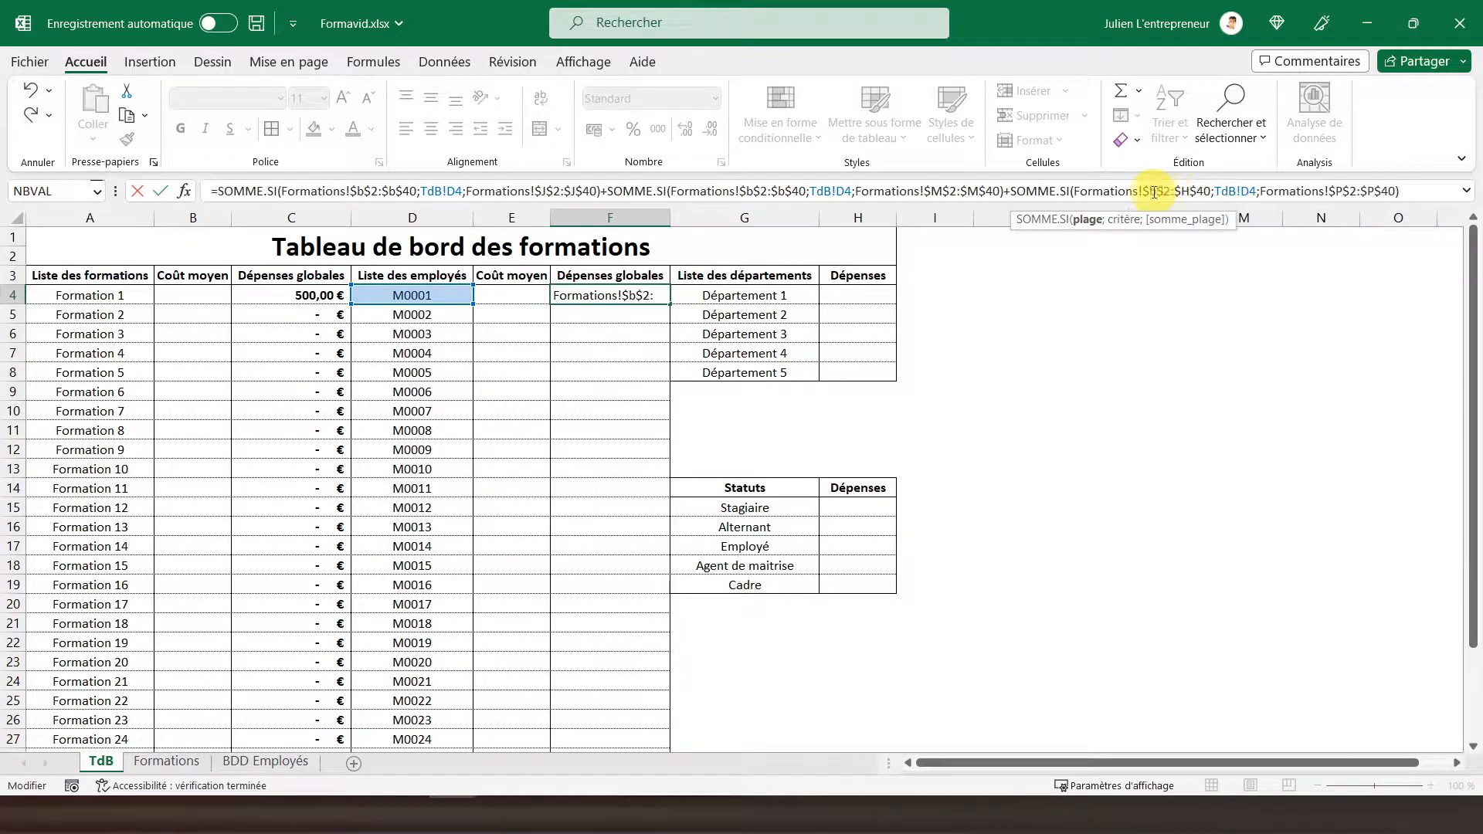
pyautogui.doubleClick(1186, 190)
pyautogui.write('b')
pyautogui.press('Return')
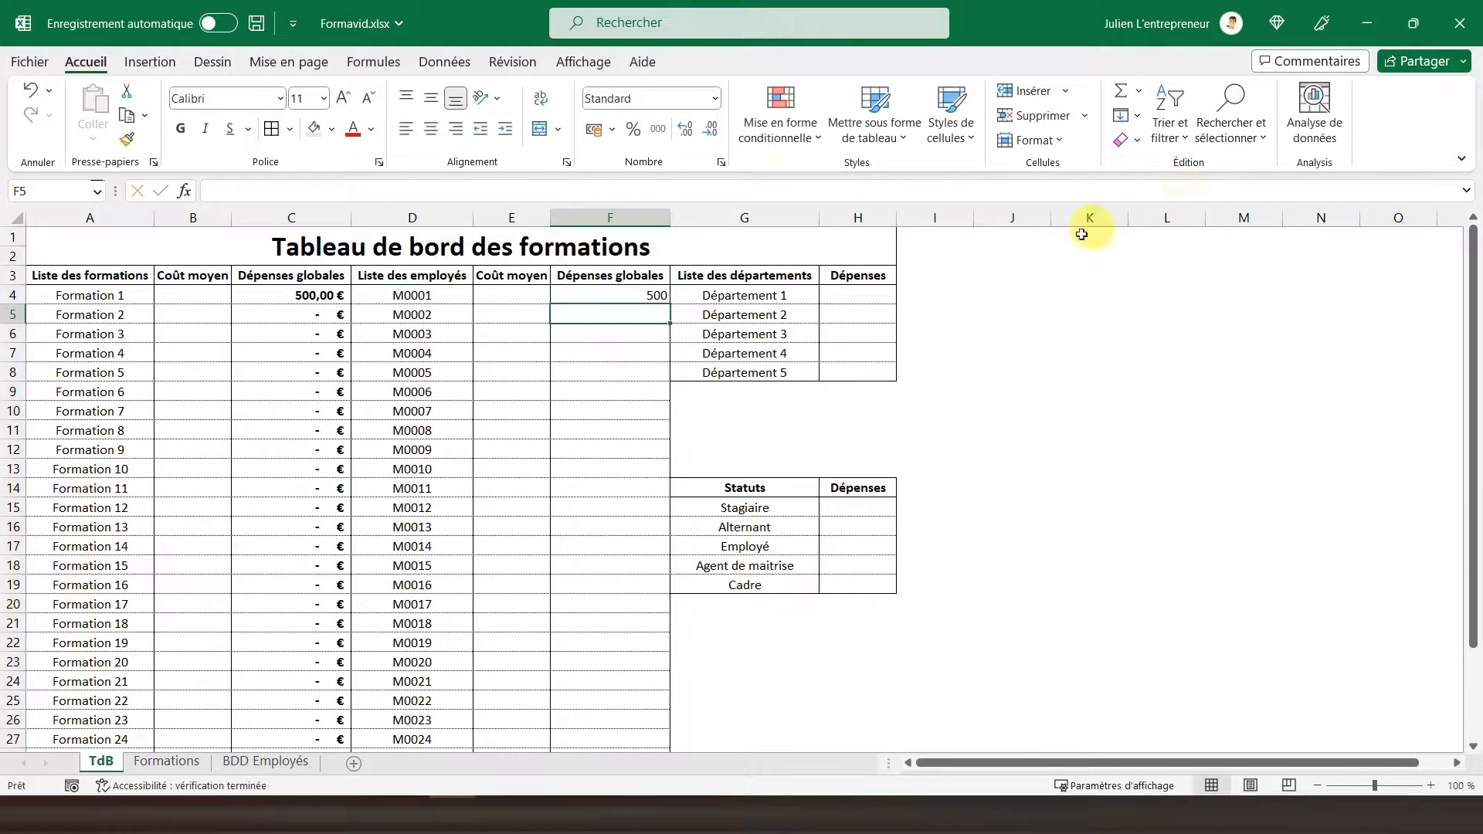
# Copy F4 and paste only its formula into F5:F33 for the remaining employees.
pyautogui.click(638, 297)
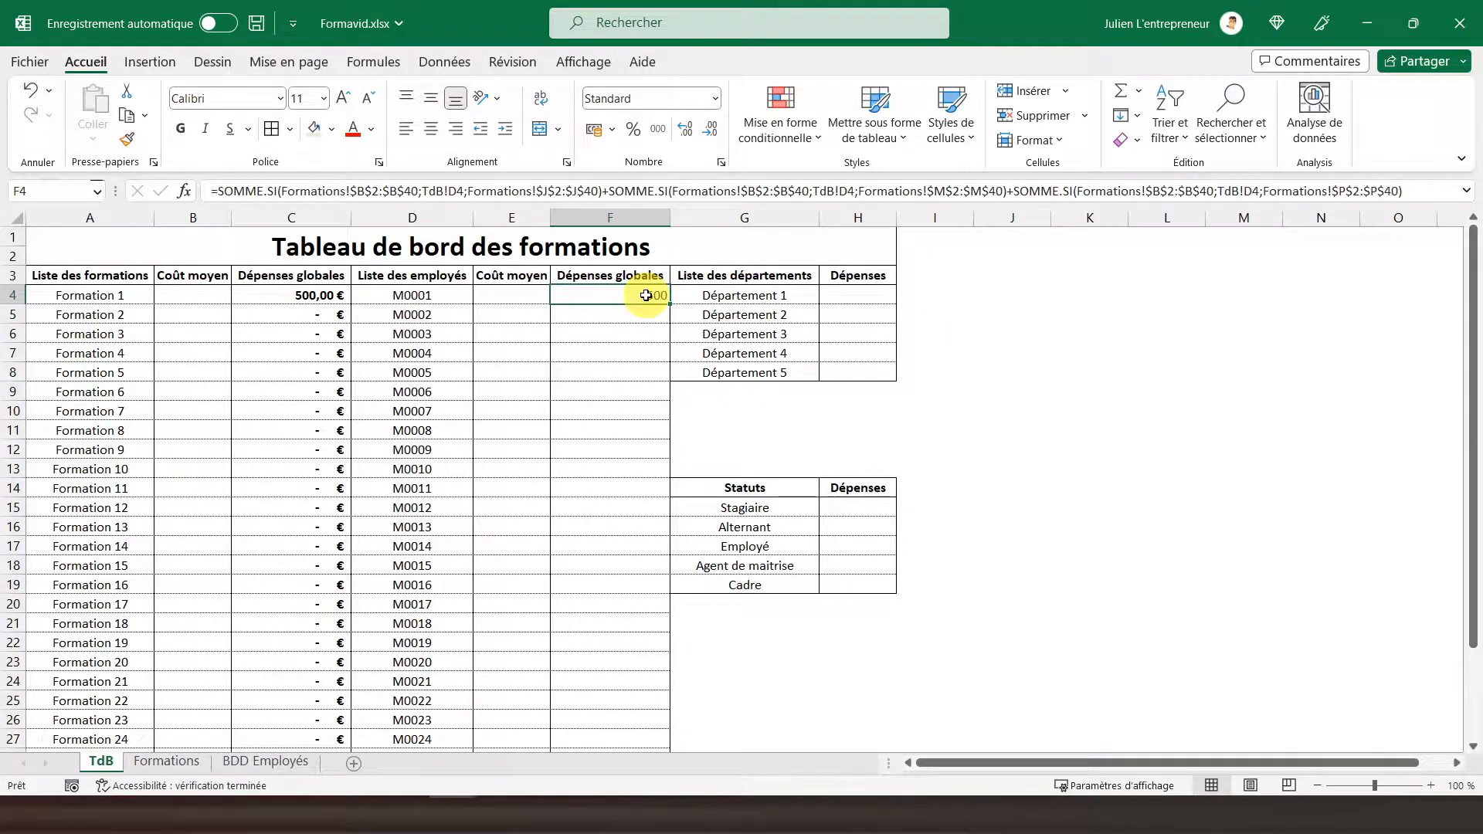
pyautogui.click(298, 292)
pyautogui.click(417, 295)
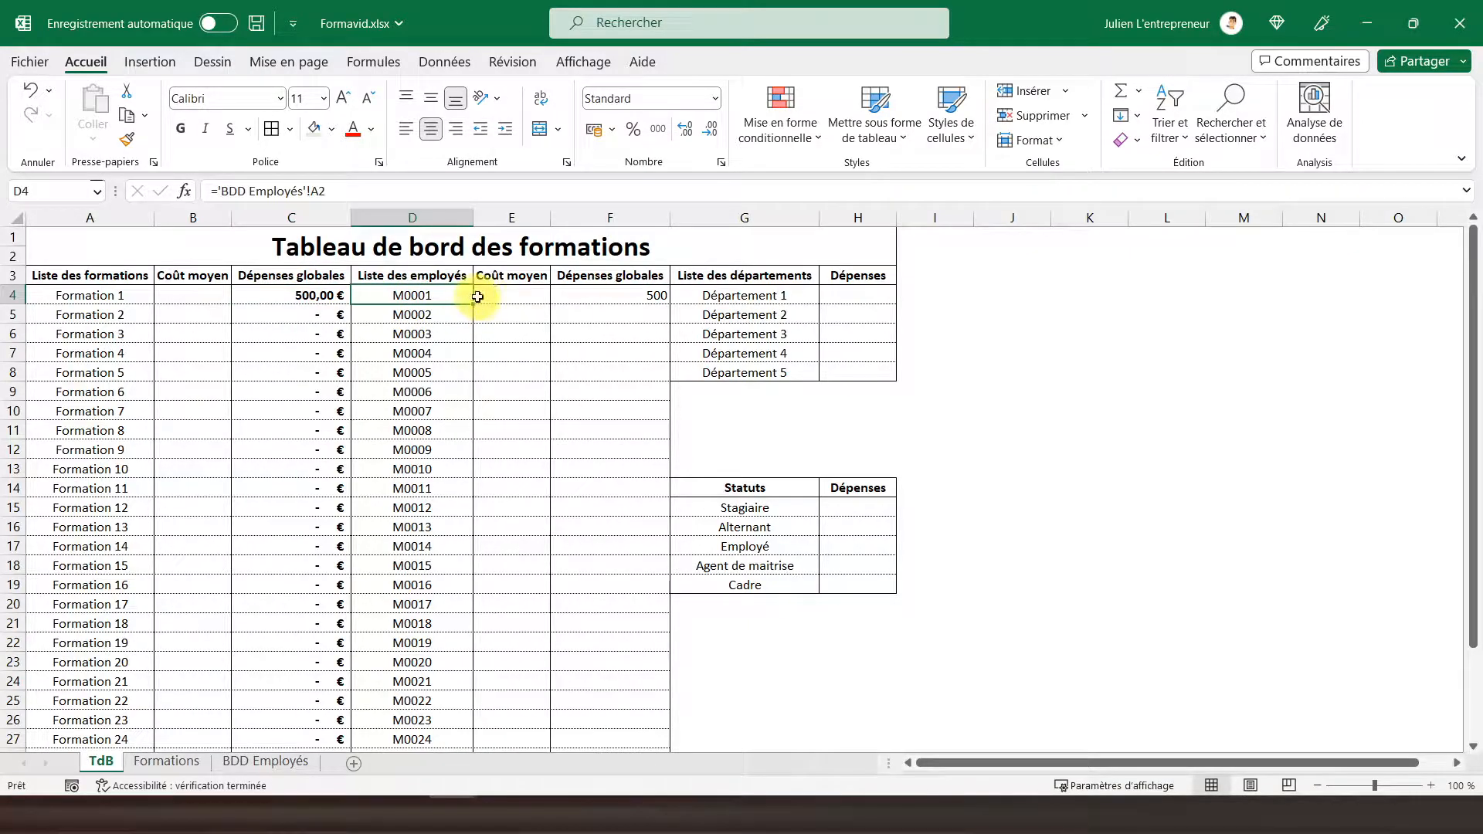
pyautogui.click(612, 295)
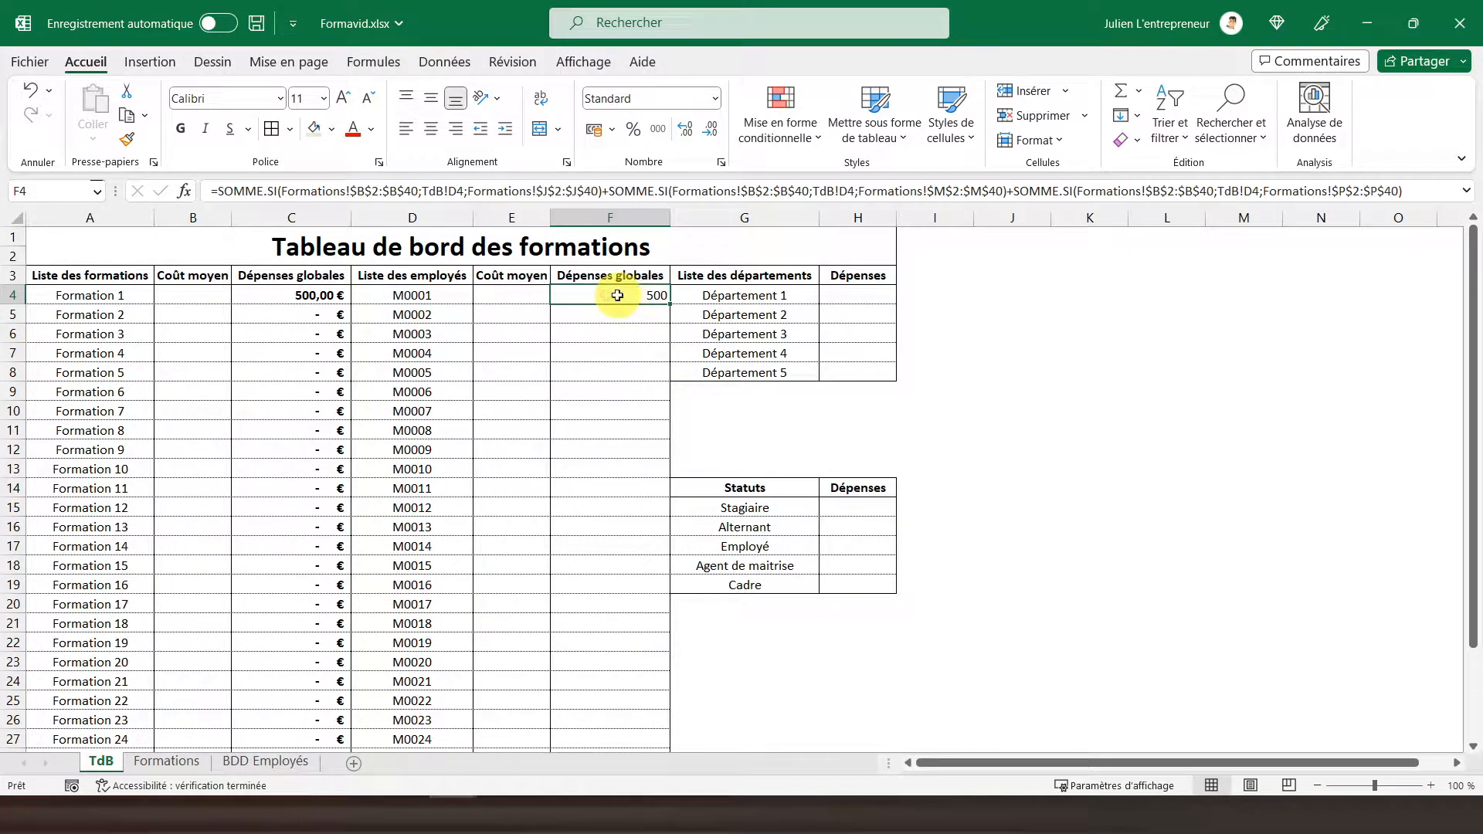
pyautogui.rightClick(617, 294)
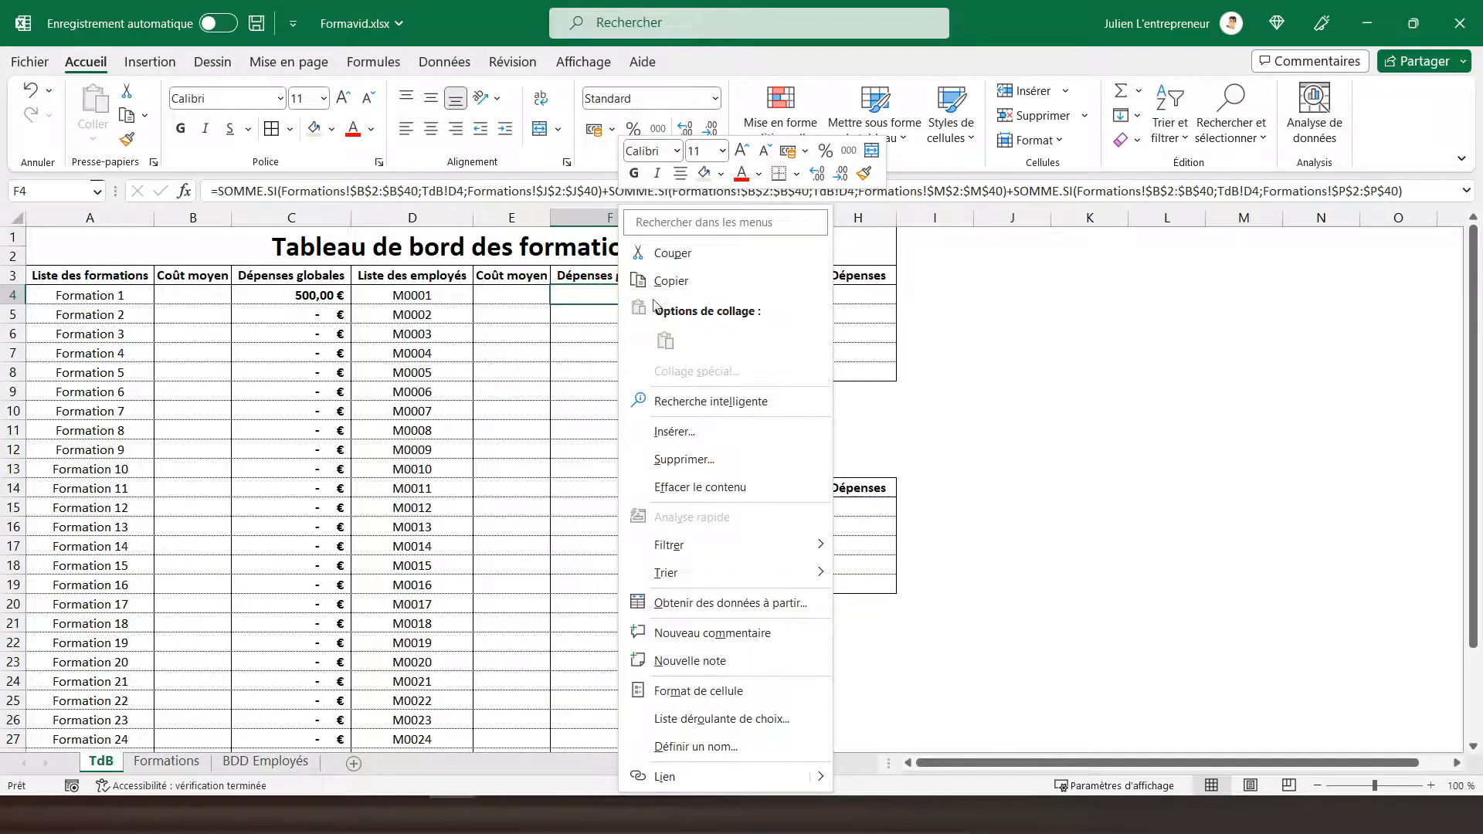
pyautogui.click(666, 279)
pyautogui.scroll(-3, 610, 396)
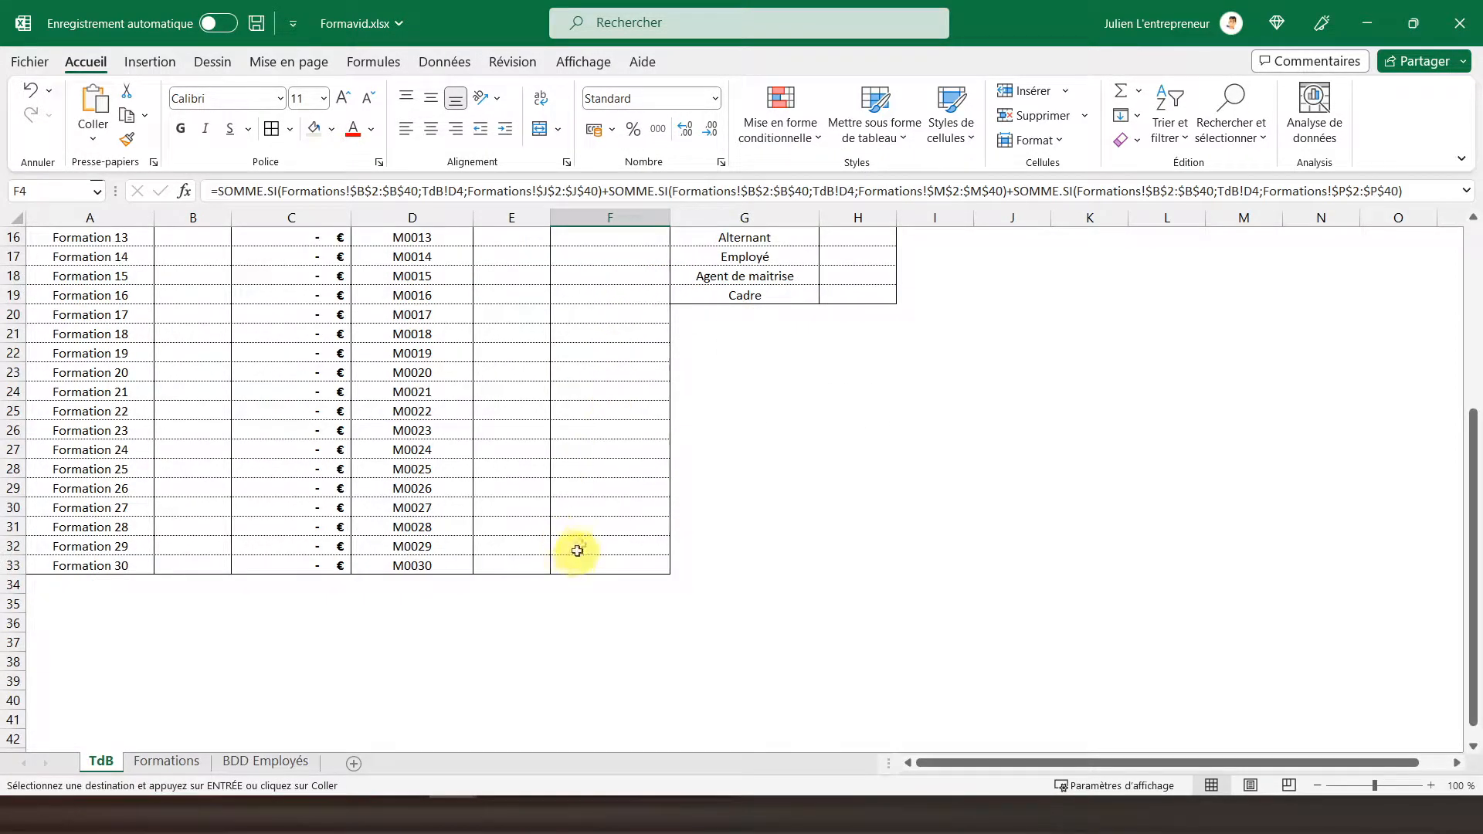
pyautogui.moveTo(583, 570); pyautogui.dragTo(618, 314)
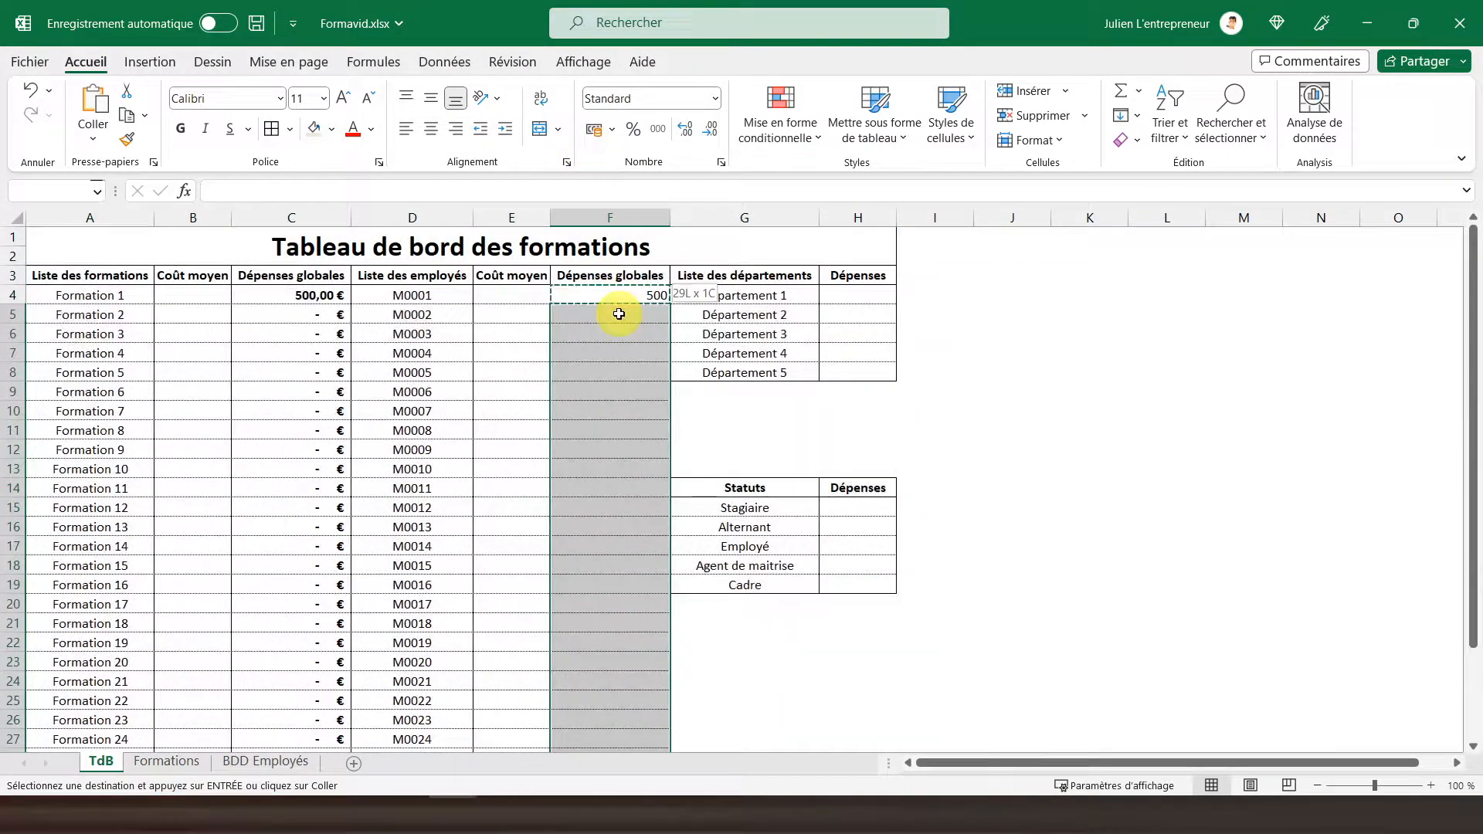
pyautogui.rightClick(619, 315)
pyautogui.click(724, 345)
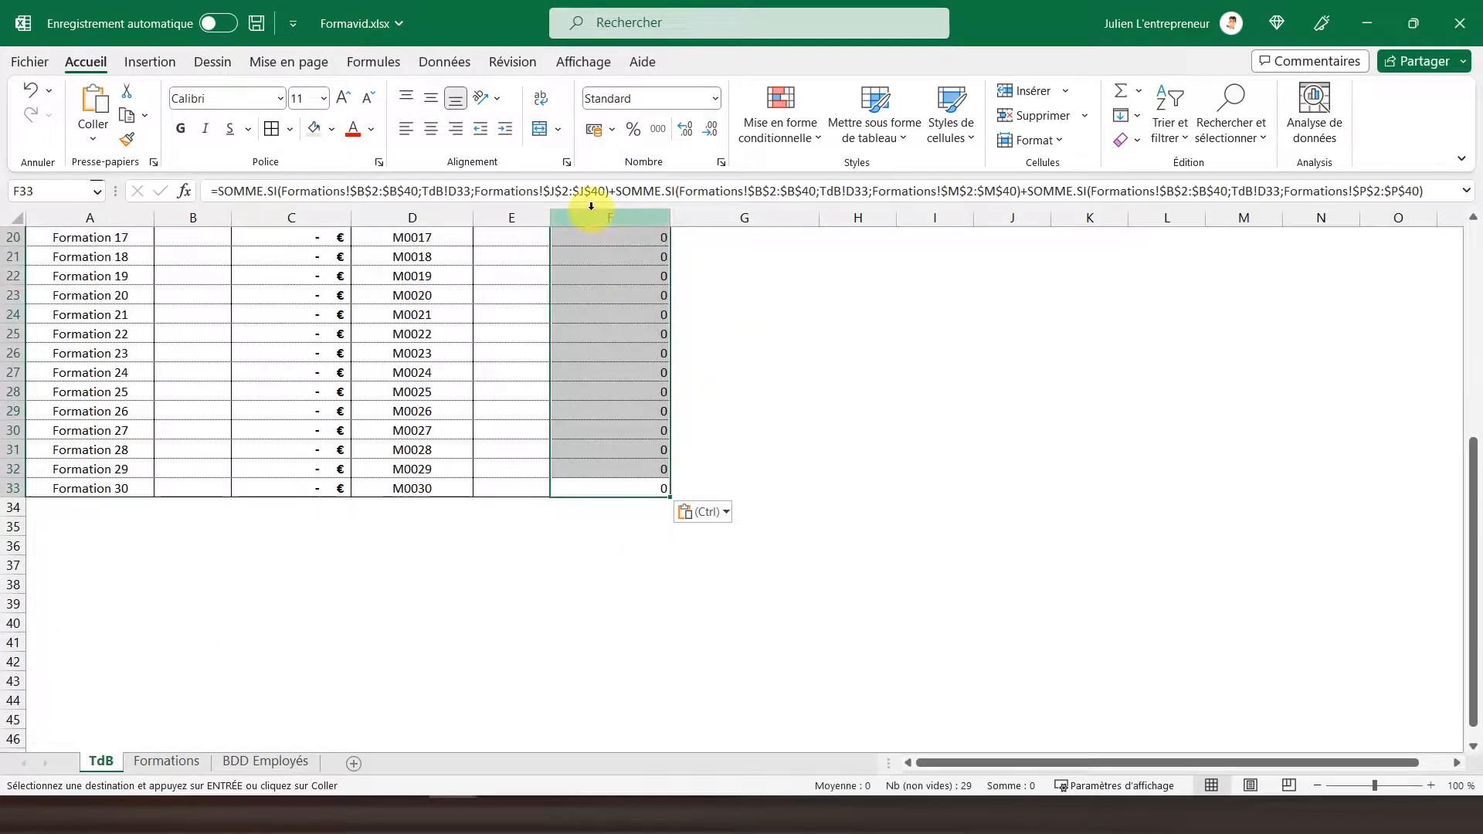
# Format column F in the euro accounting format and make it bold.
pyautogui.click(593, 217)
pyautogui.click(591, 130)
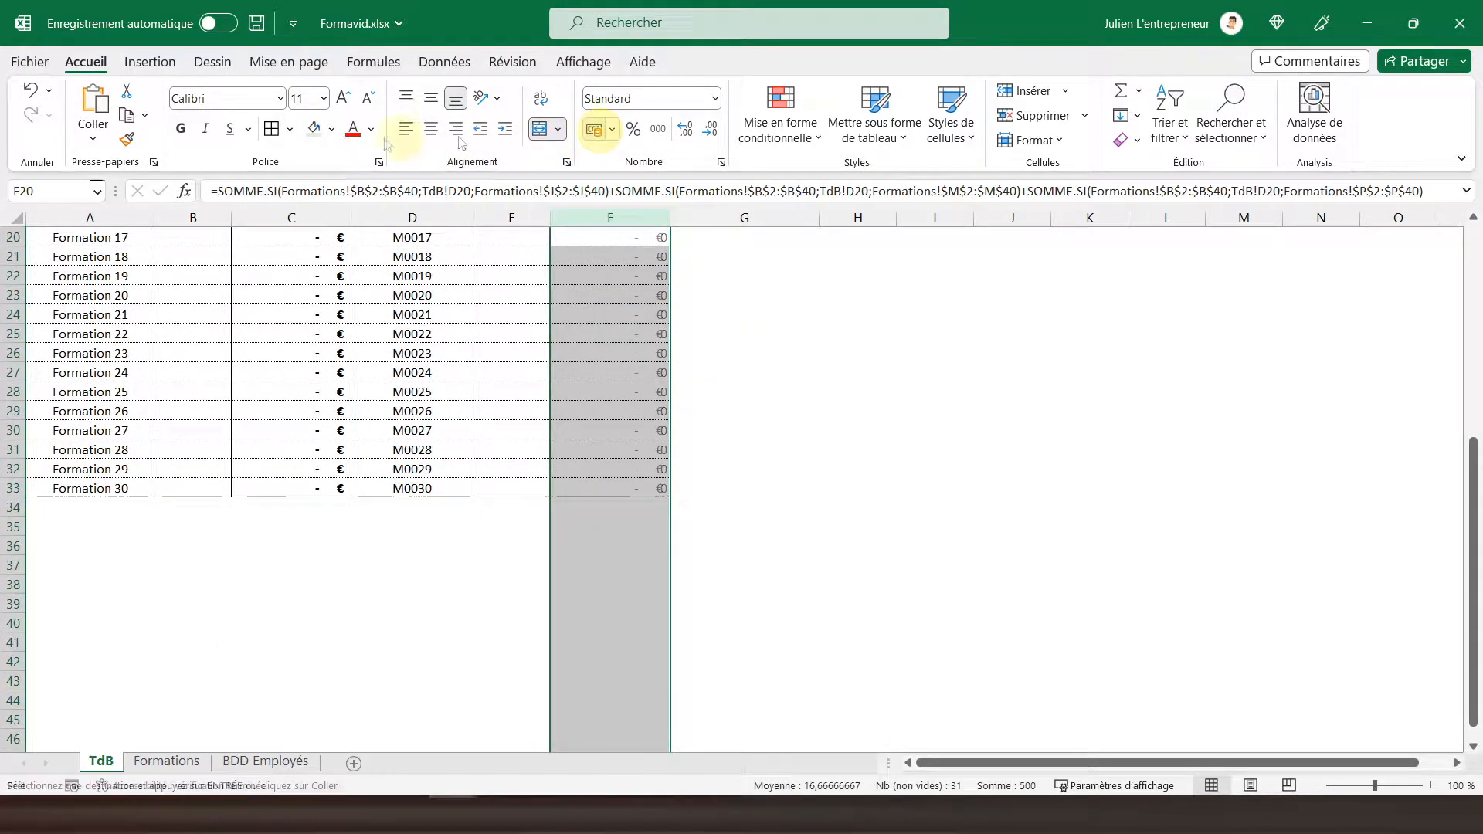
pyautogui.click(183, 129)
pyautogui.scroll(6, 613, 358)
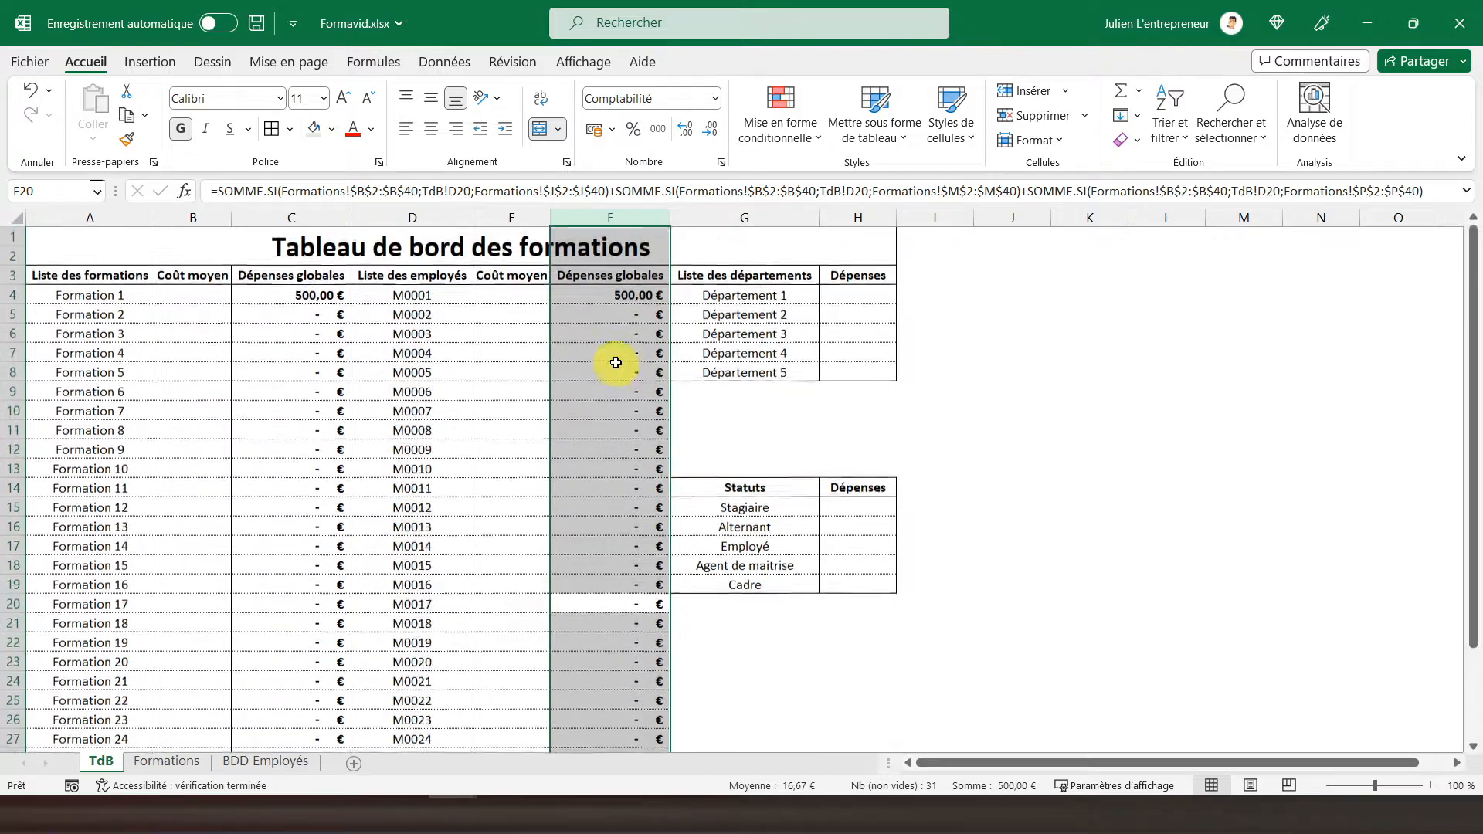
pyautogui.click(585, 404)
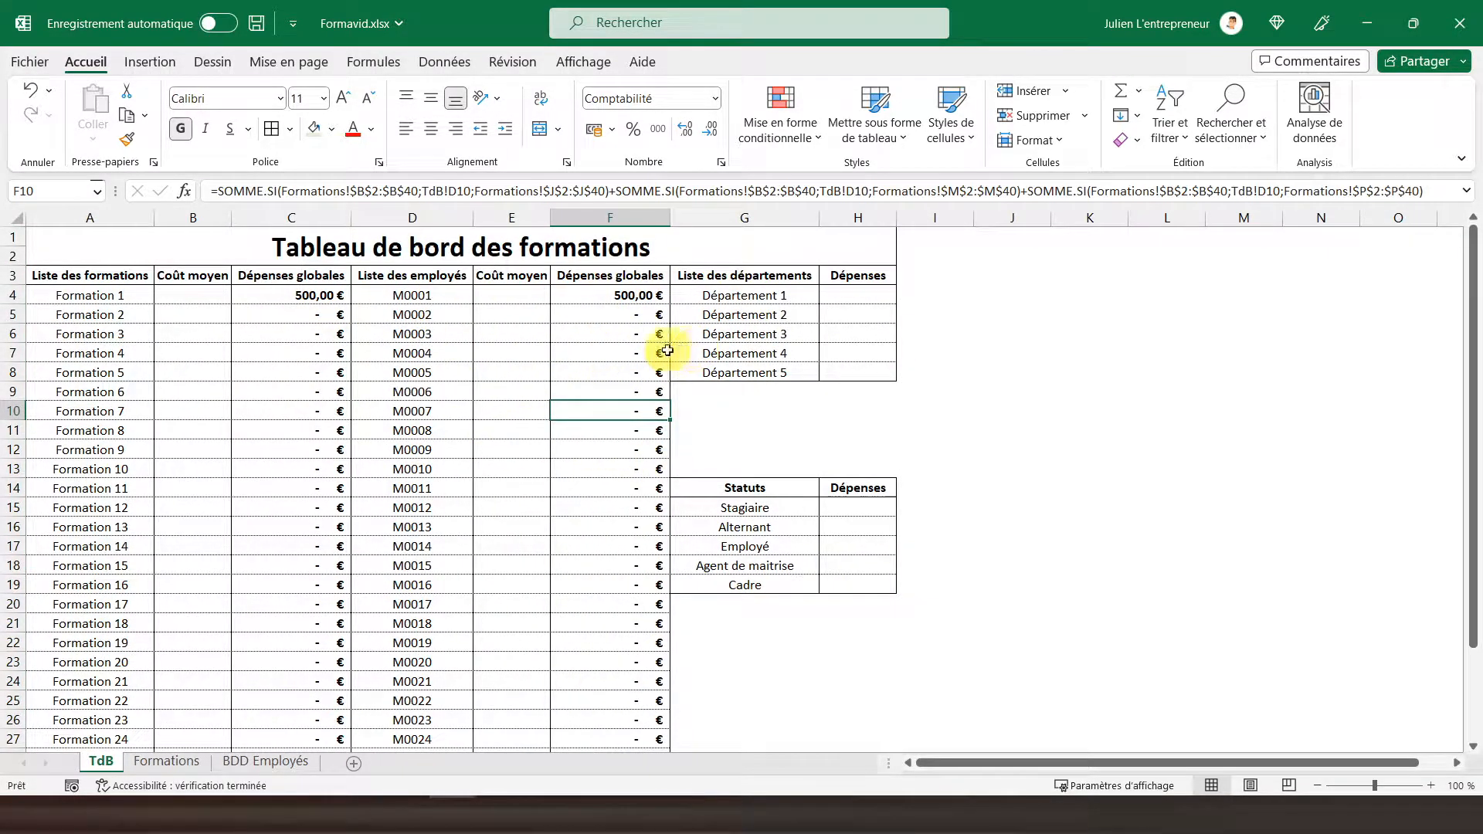
# Choose the second employee's matricule in cell B3 of the Formations sheet.
pyautogui.click(170, 757)
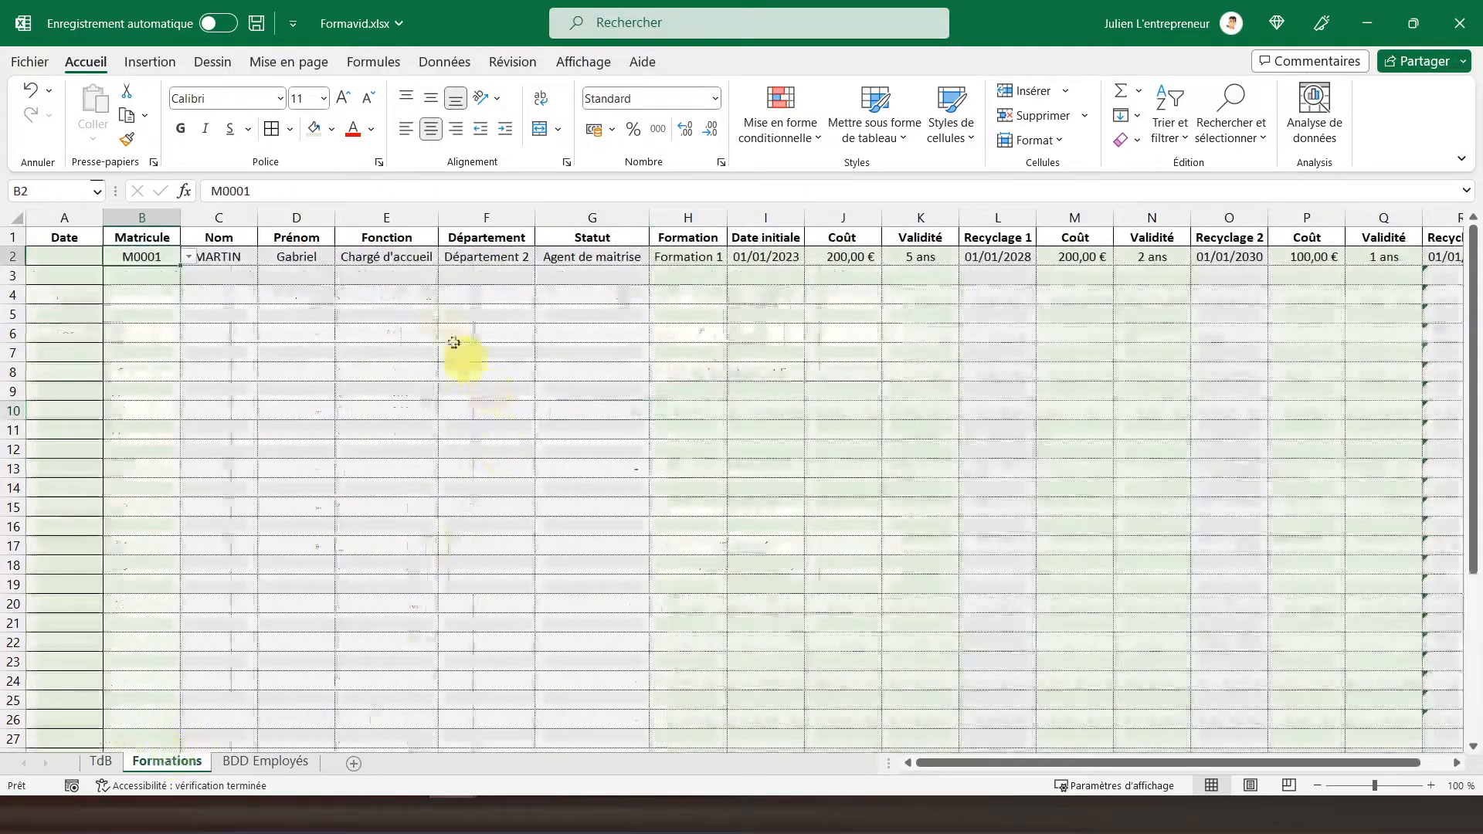
pyautogui.click(136, 278)
pyautogui.click(189, 276)
pyautogui.press('Down')
pyautogui.press('Down')
pyautogui.press('Return')
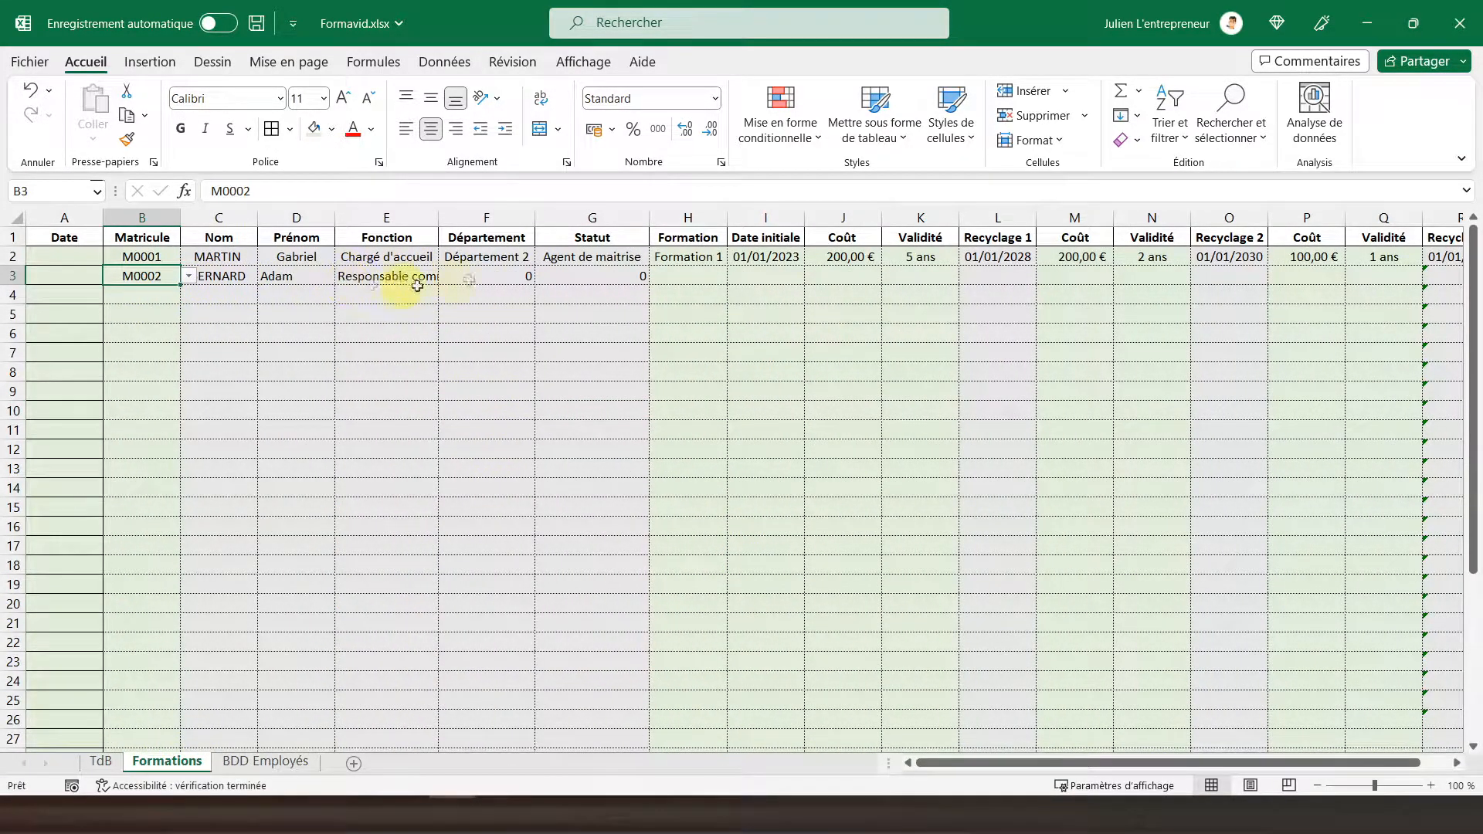
# Assign Département 3 and the status Cadre to the second employee on the BDD Employés sheet.
pyautogui.click(265, 761)
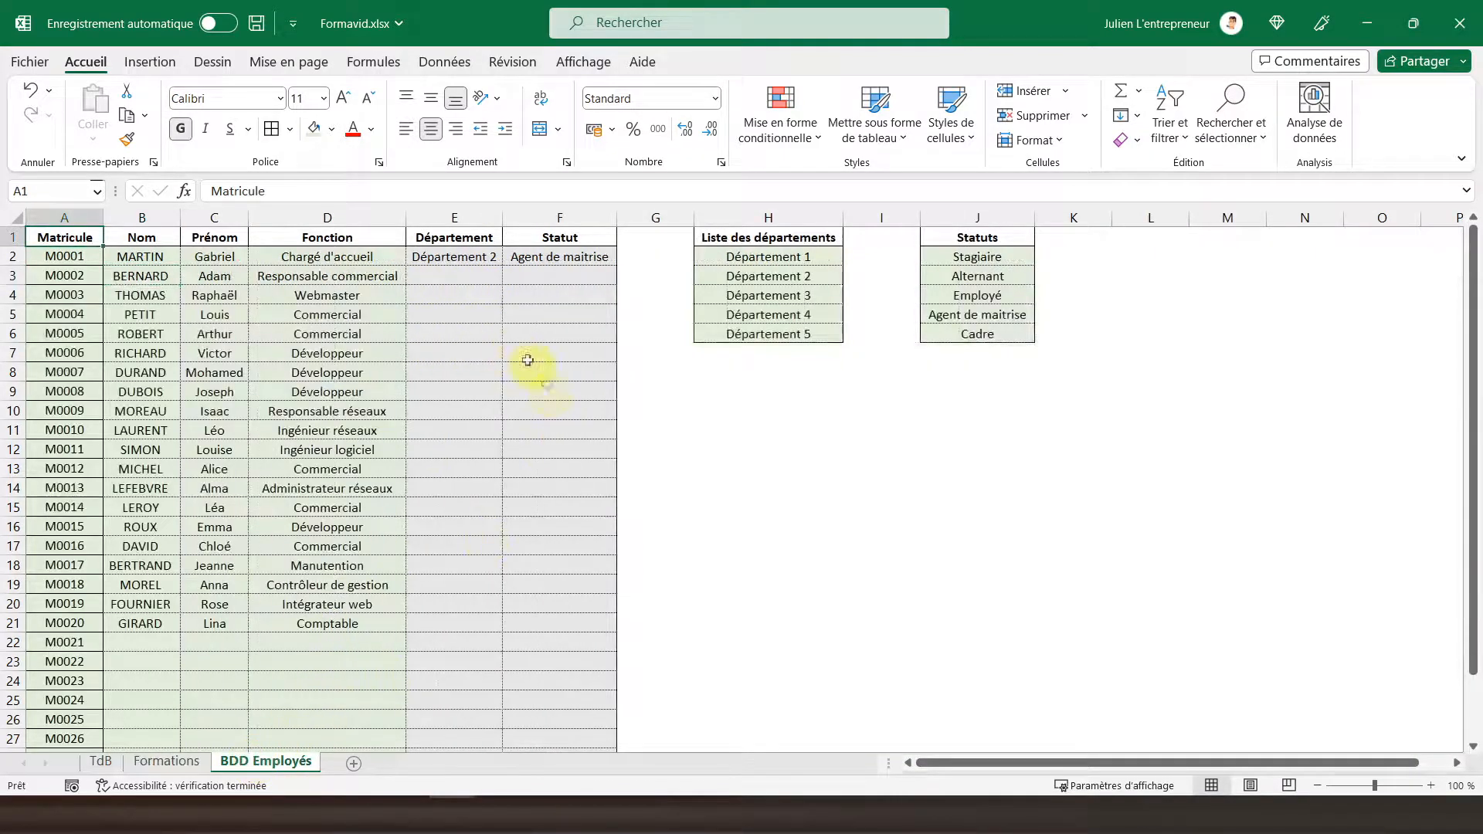
pyautogui.click(465, 283)
pyautogui.click(511, 275)
pyautogui.click(482, 312)
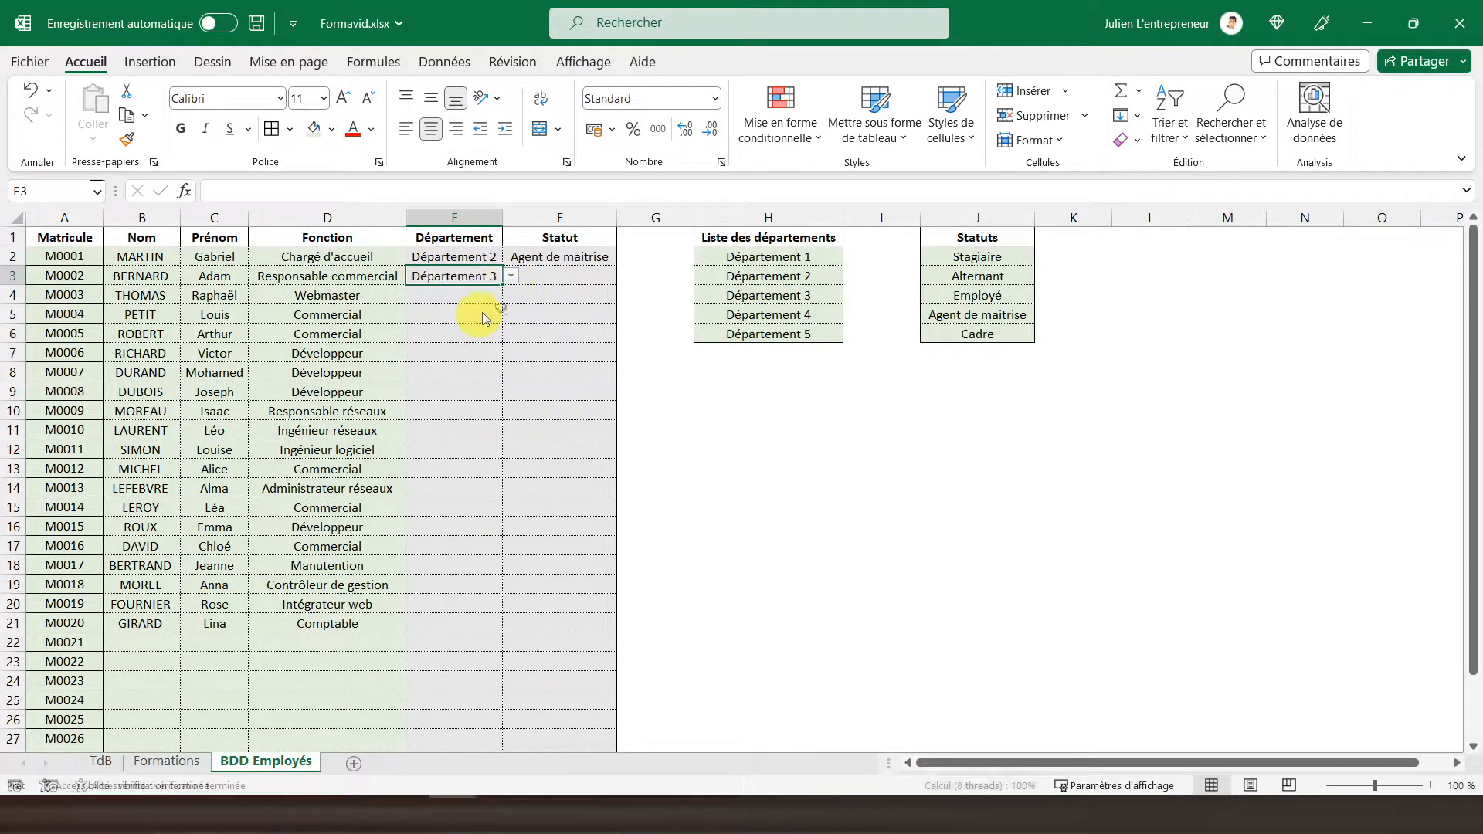
pyautogui.click(564, 275)
pyautogui.click(625, 277)
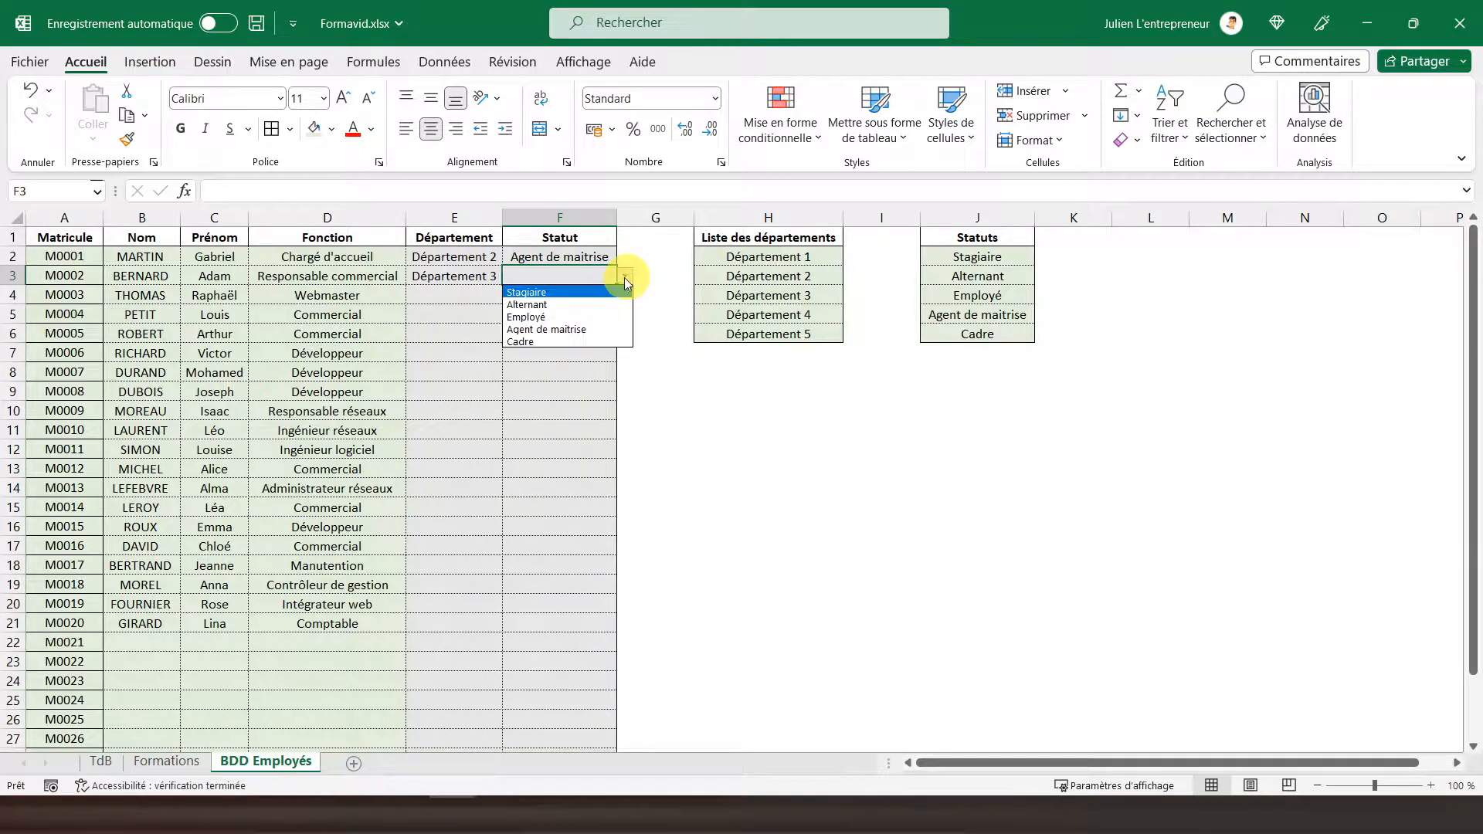
pyautogui.click(563, 343)
# Center the contents of columns C through G, Nom to Statut, on the Formations sheet.
pyautogui.click(104, 762)
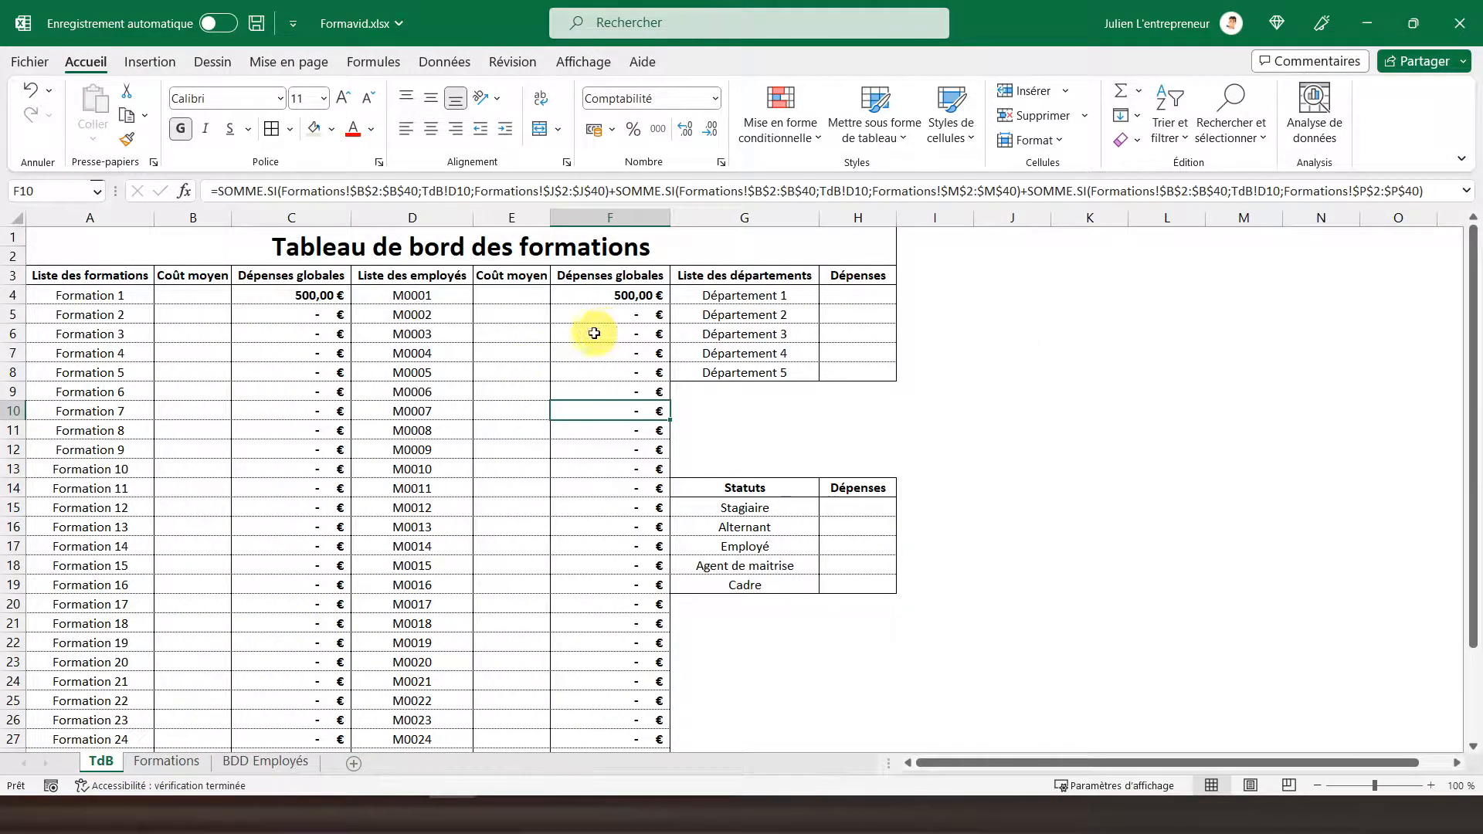
pyautogui.click(159, 762)
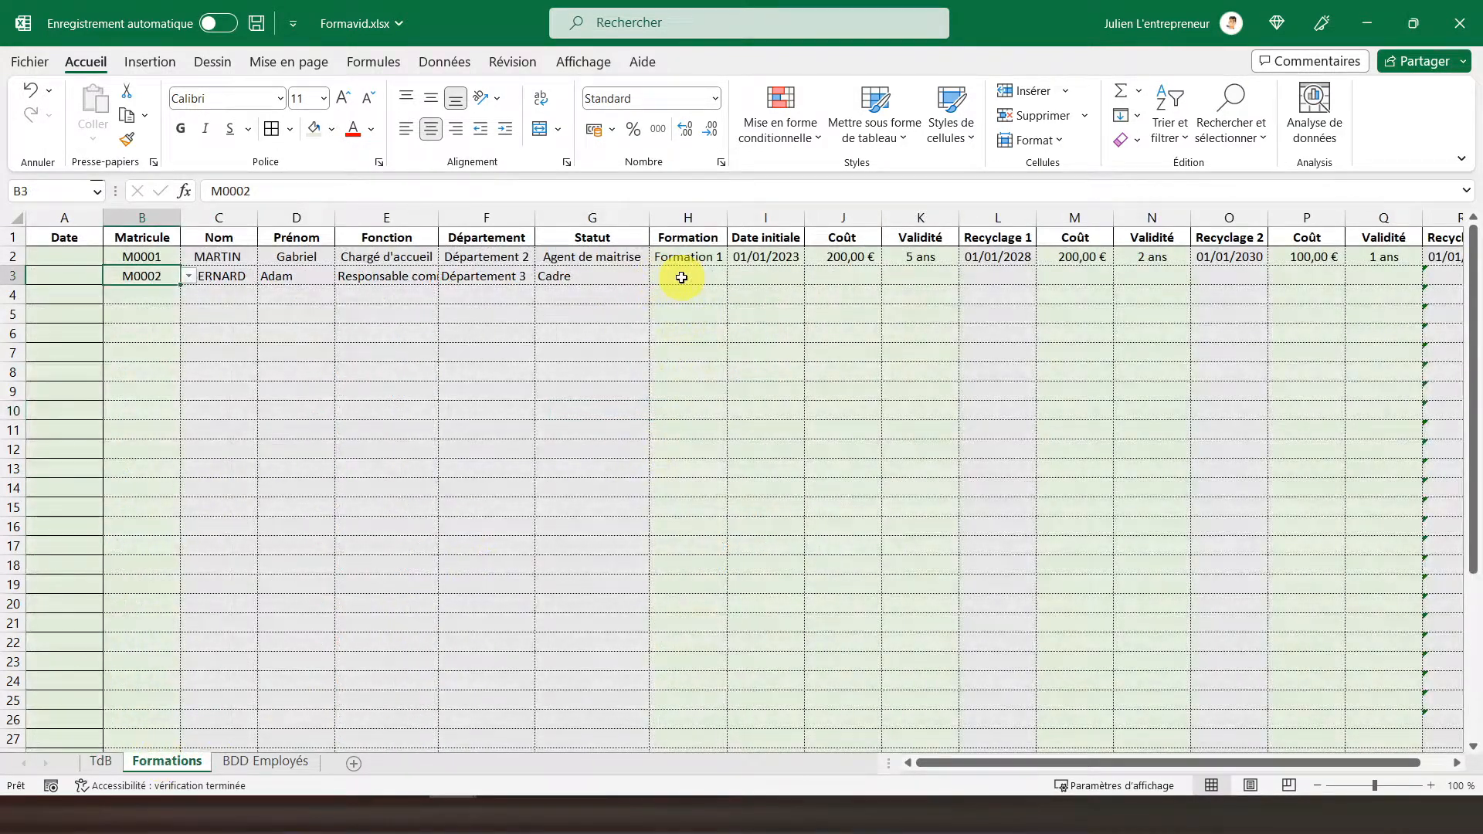
pyautogui.click(609, 277)
pyautogui.click(573, 218)
pyautogui.click(431, 133)
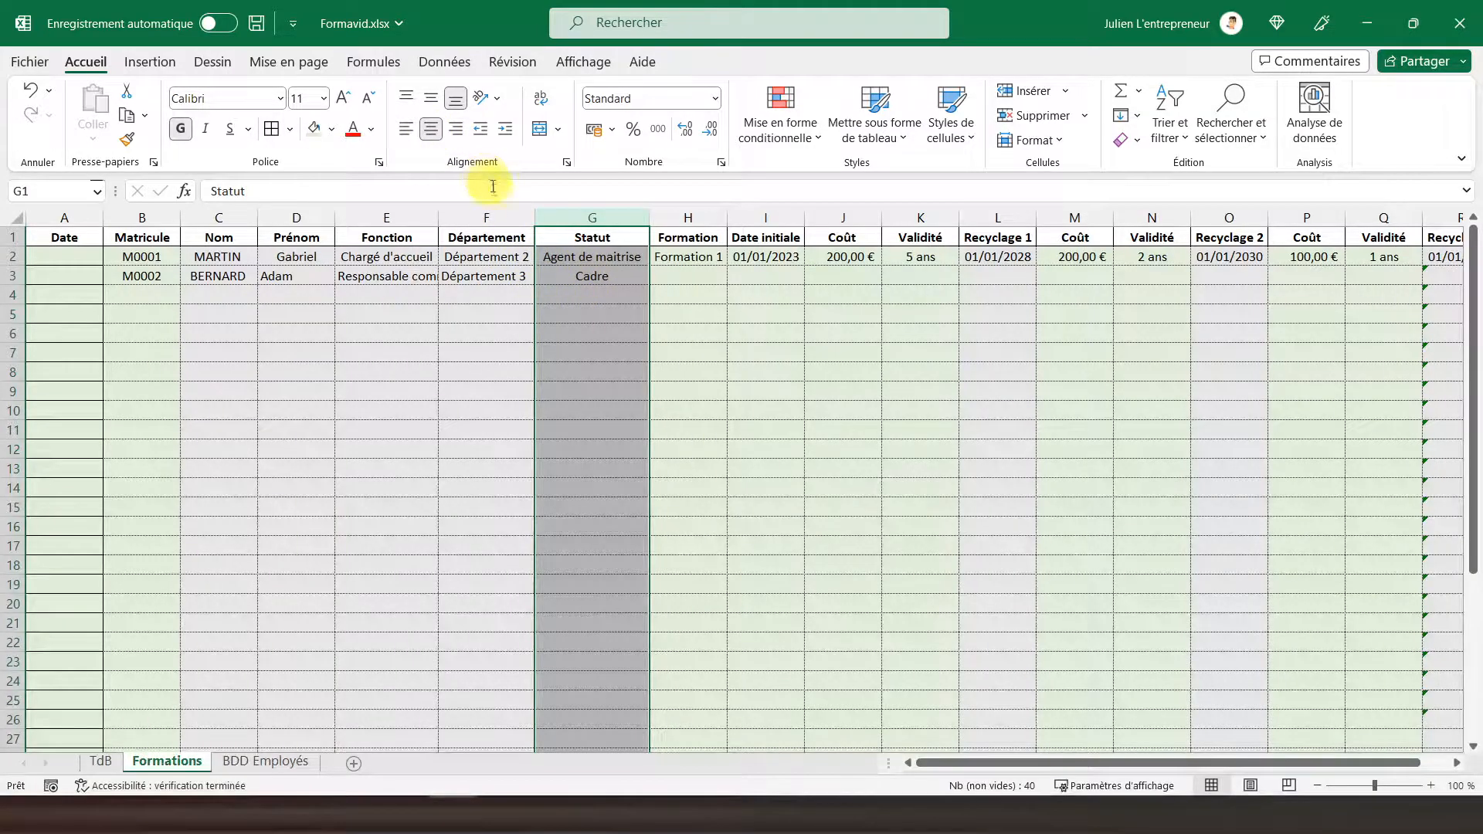
pyautogui.moveTo(215, 222); pyautogui.dragTo(570, 225)
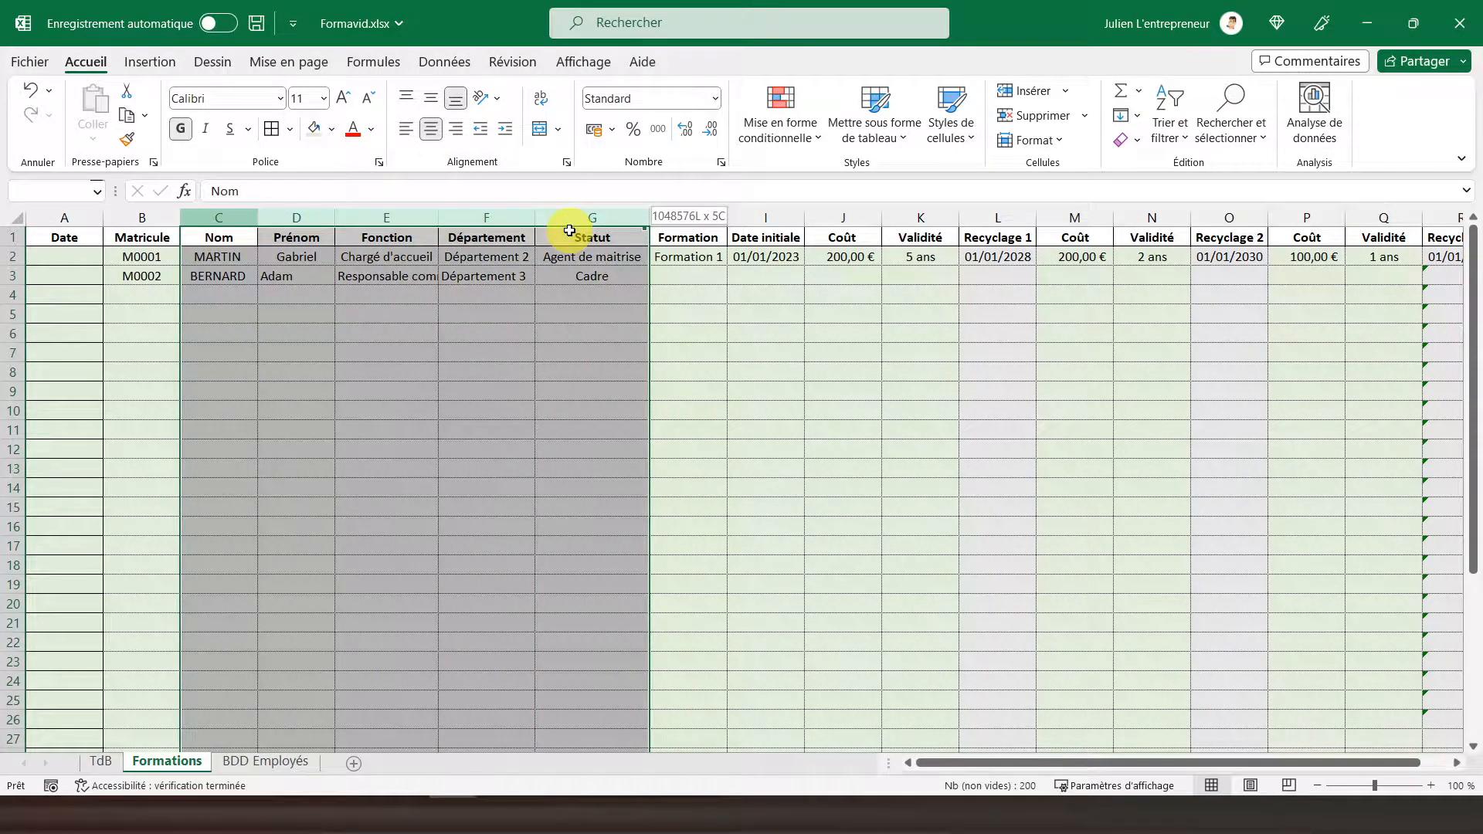
pyautogui.click(431, 128)
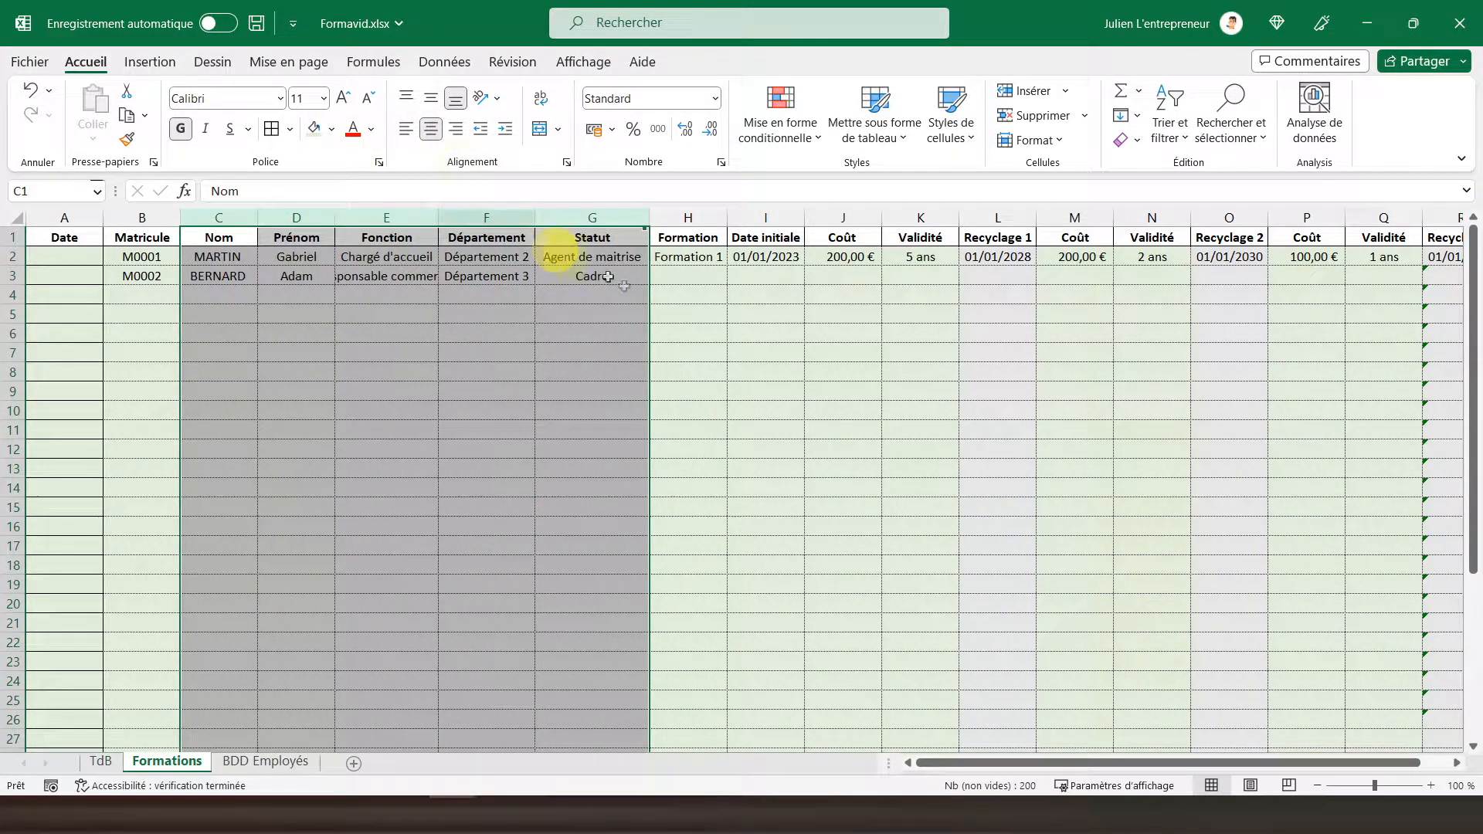
# Choose Formation 2 in H3 and enter 02/02/2023 as its Date initiale in I3.
pyautogui.click(699, 279)
pyautogui.click(735, 280)
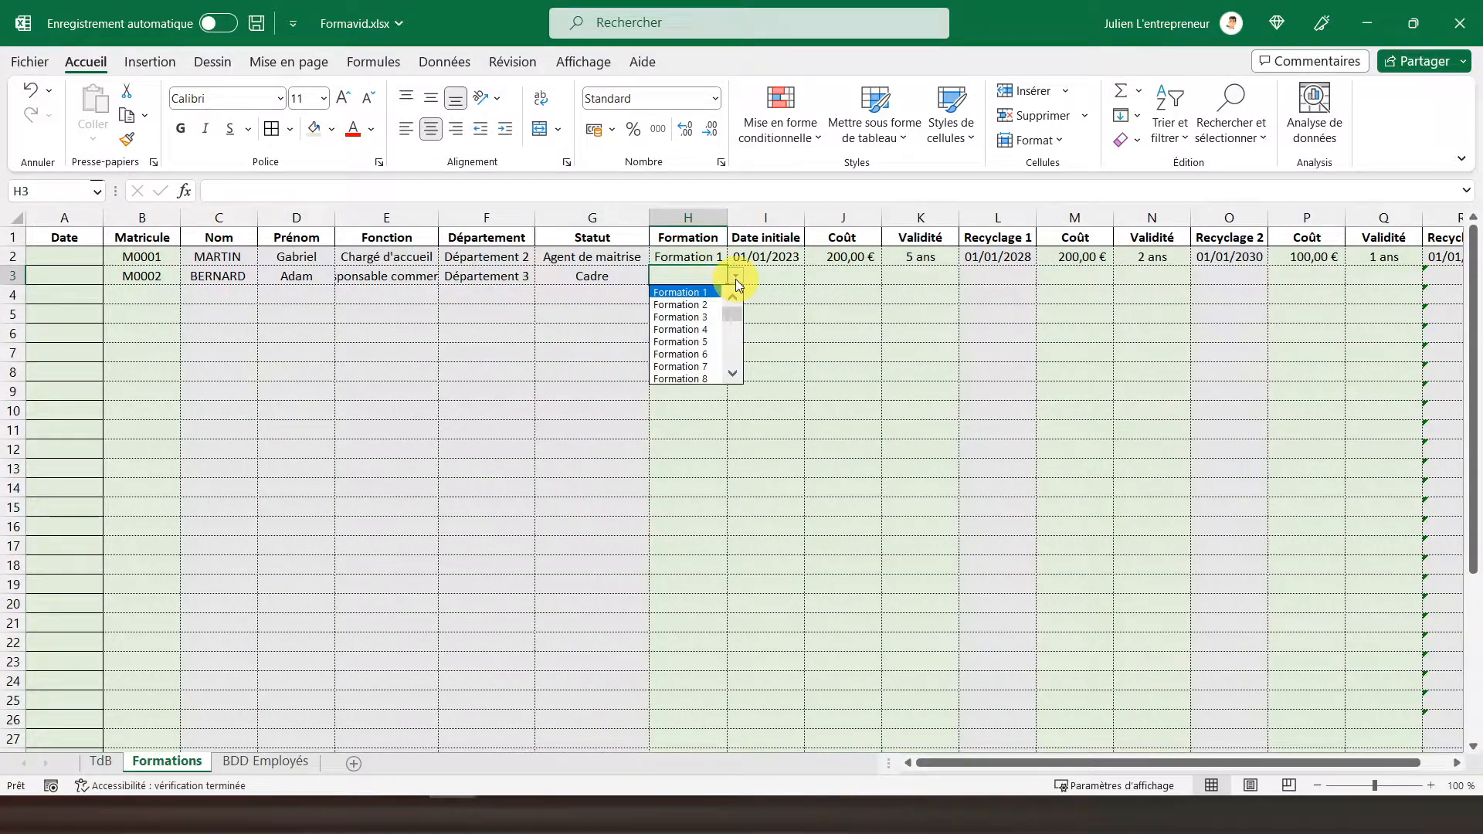
pyautogui.click(718, 309)
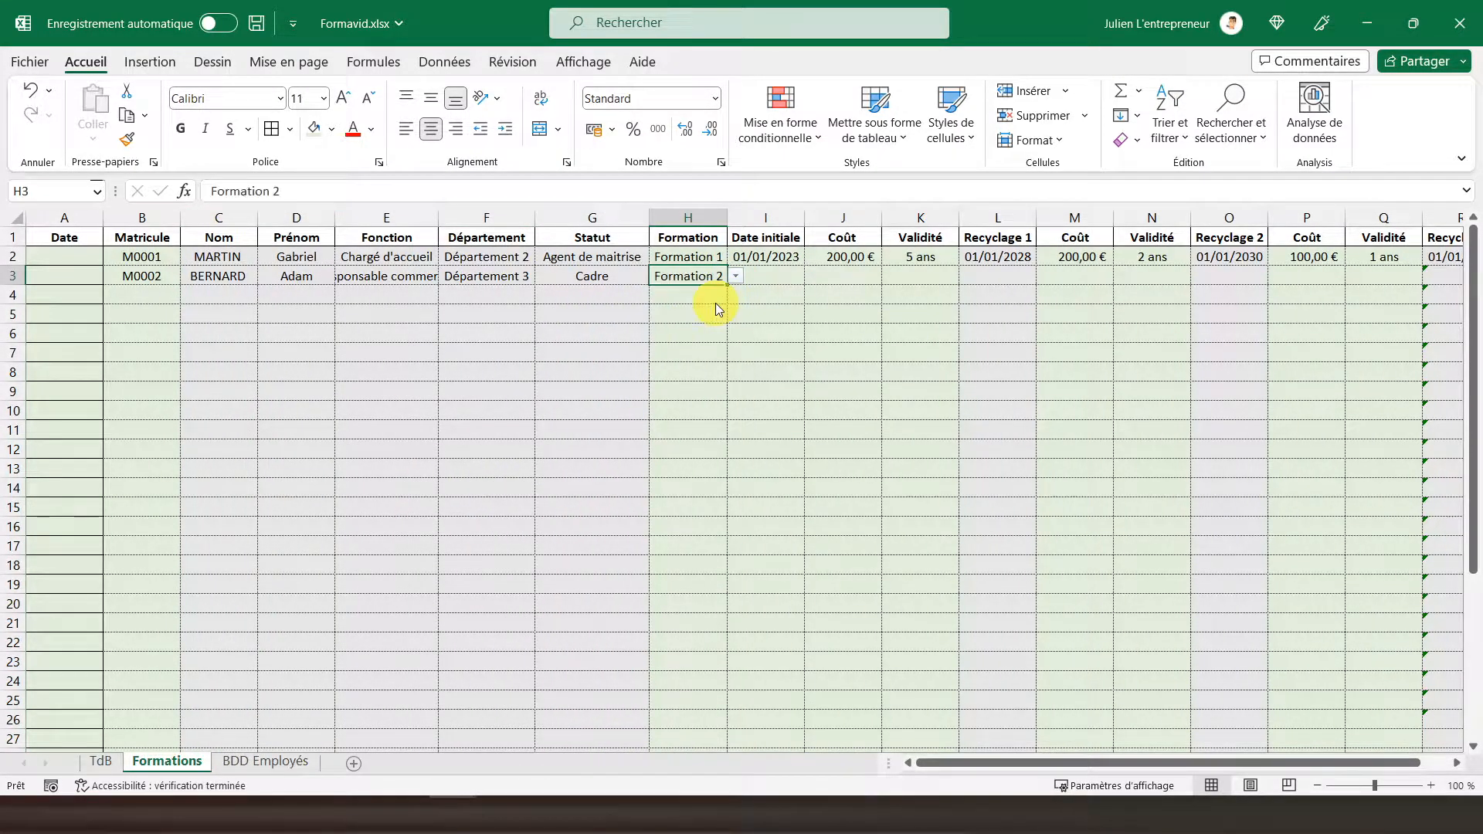
pyautogui.click(767, 276)
pyautogui.write('02/02/2023')
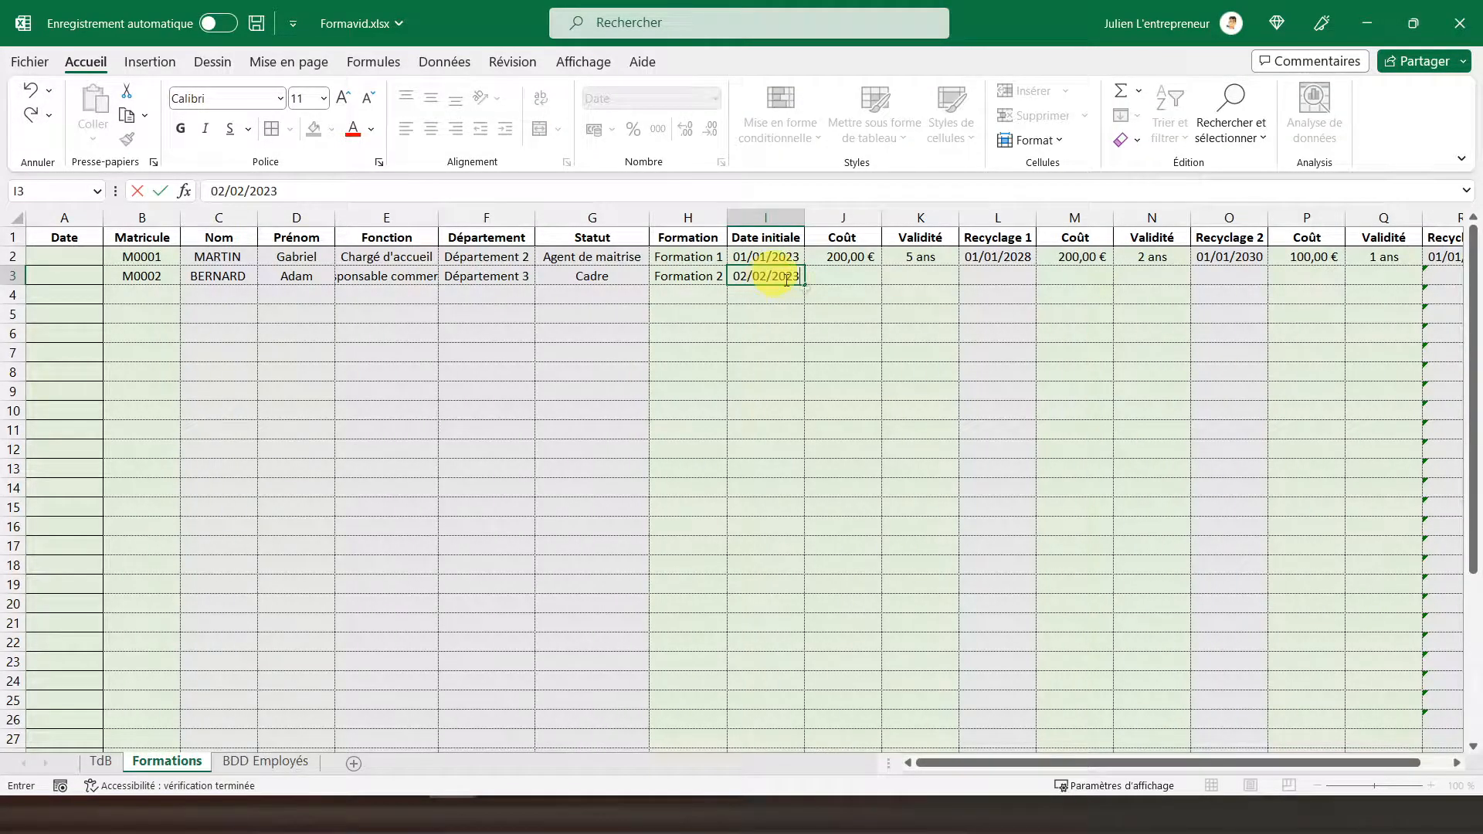
# Enter an initial cost of 400 in J3 and a validity of 2 years in K3.
pyautogui.click(852, 281)
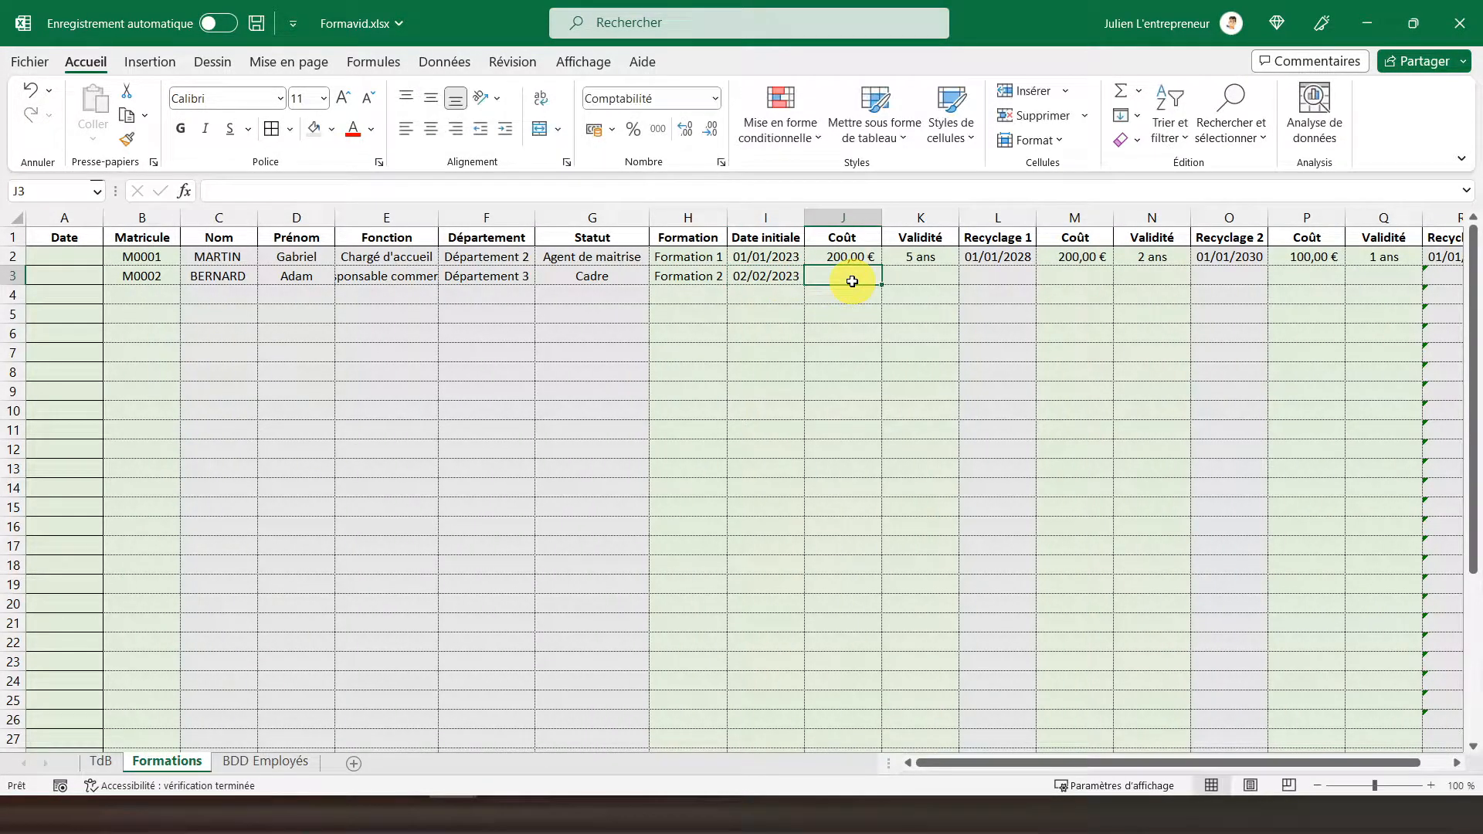
pyautogui.write('400')
pyautogui.press('Tab')
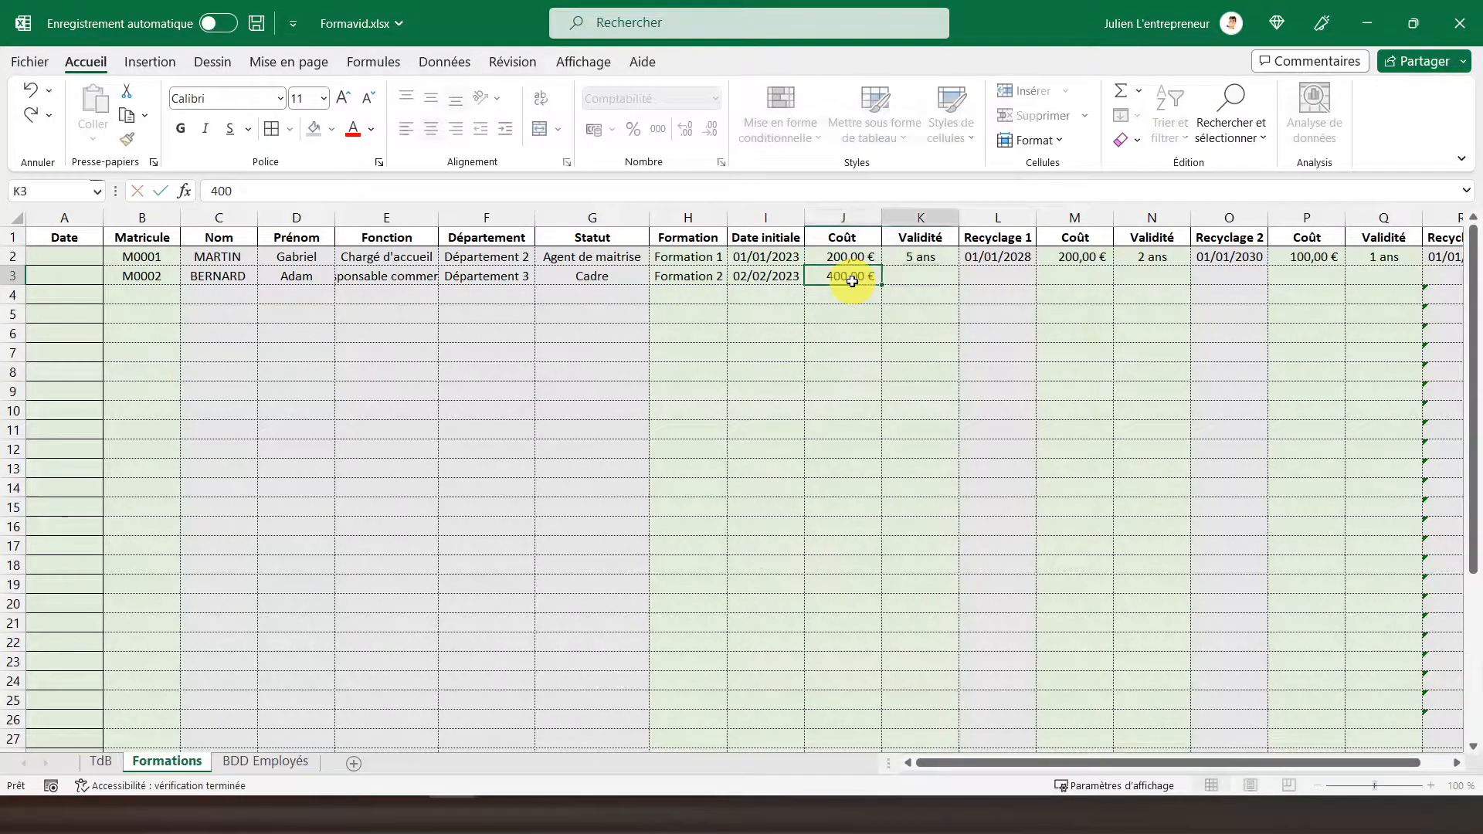
pyautogui.write('2')
pyautogui.press('Tab')
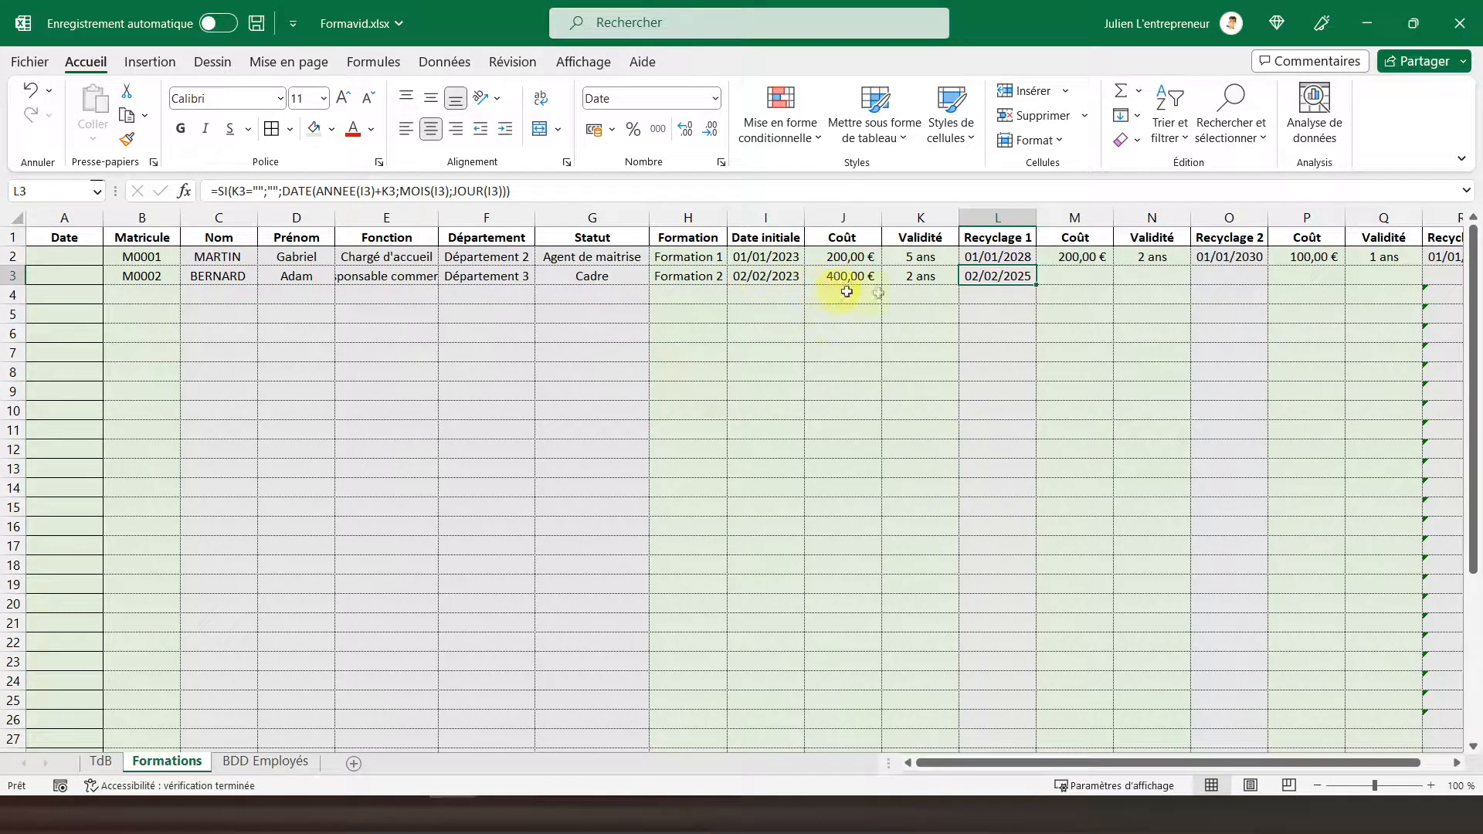
# Enter a Recyclage 1 cost of 450 in M3 and a validity of 1 in N3, and check the totals on the TdB sheet.
pyautogui.press('Tab')
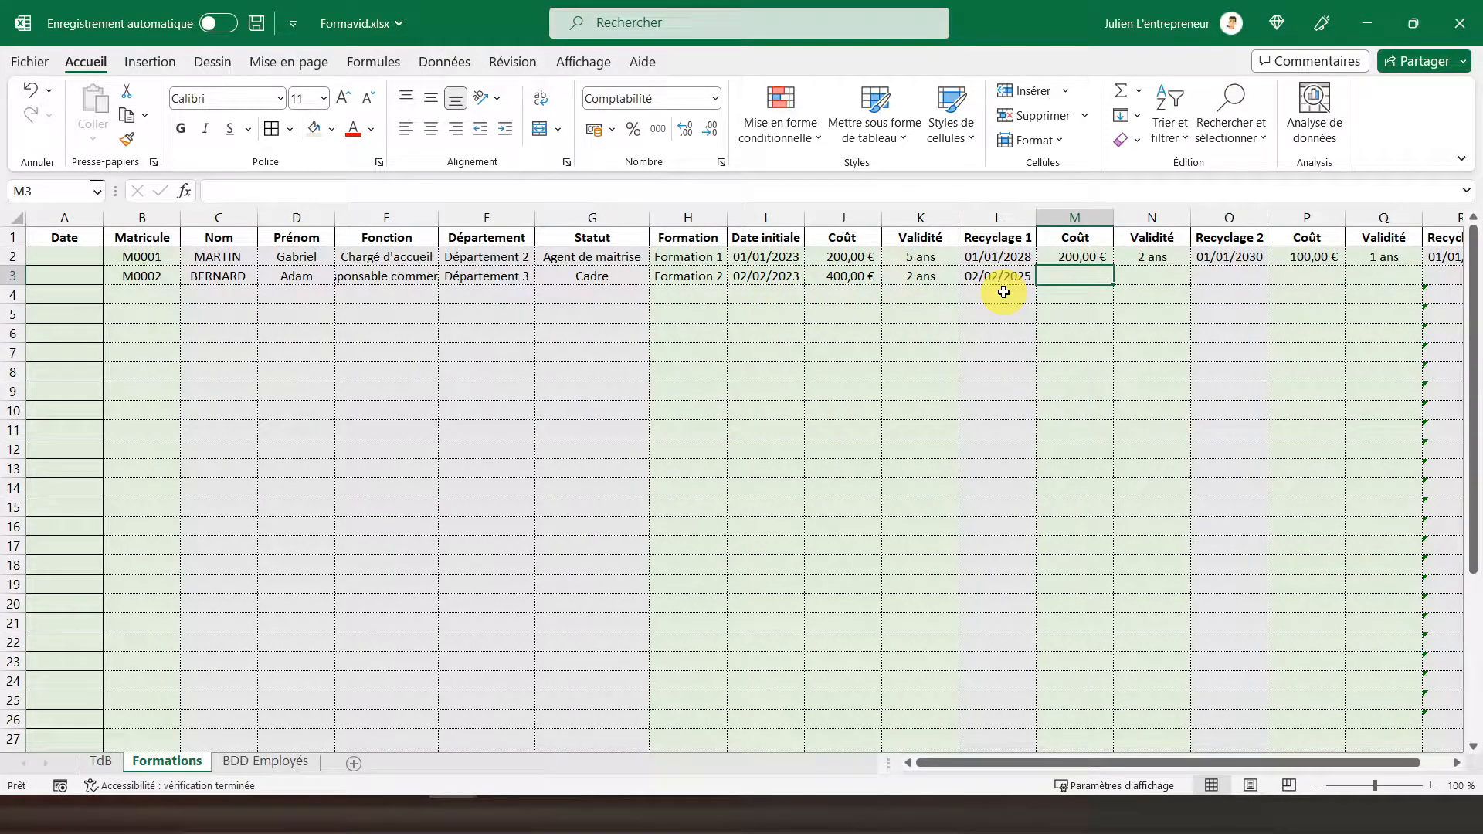
pyautogui.write('450')
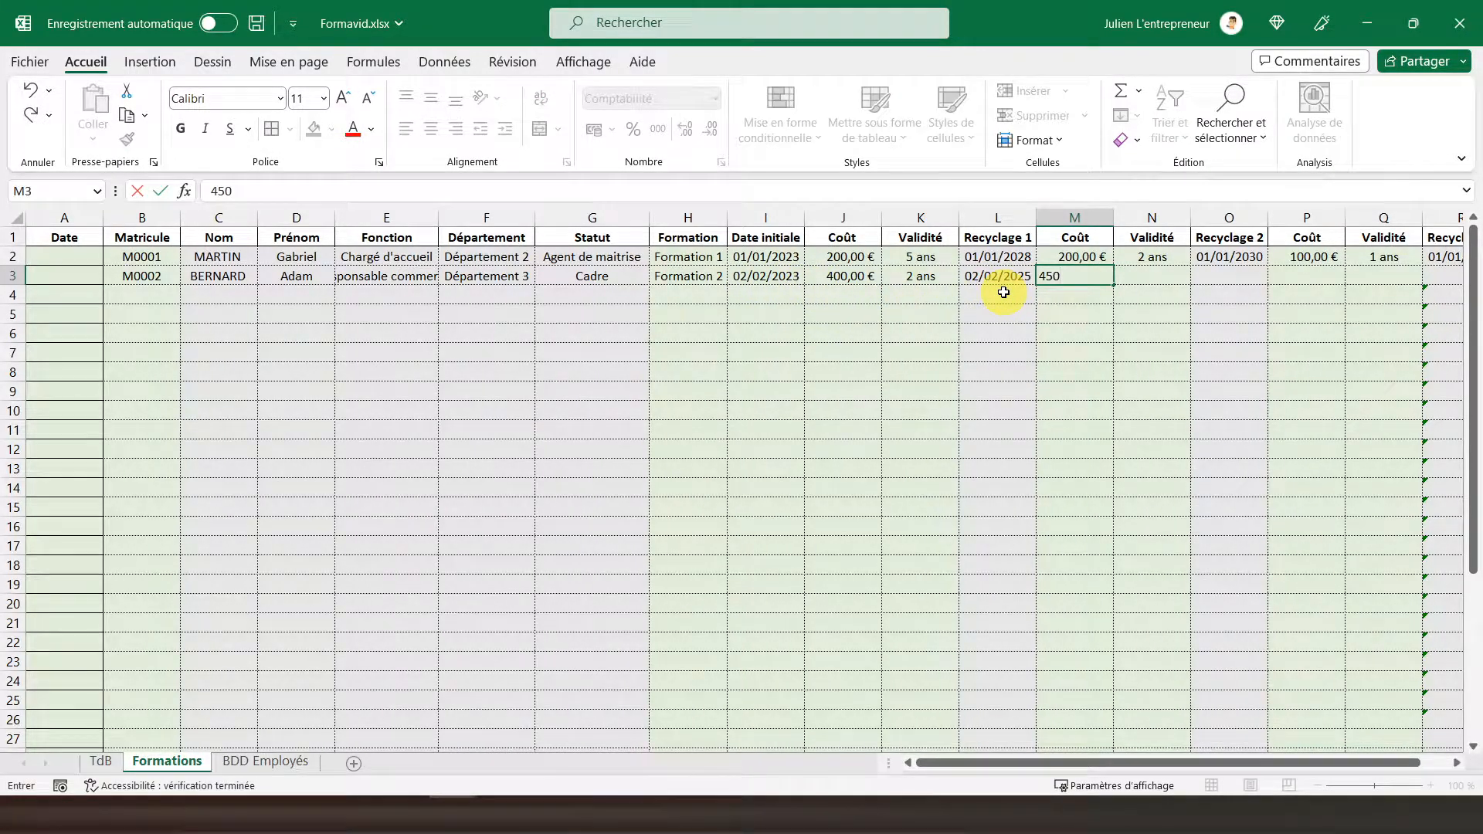
pyautogui.press('Tab')
pyautogui.write('1')
pyautogui.press('Return')
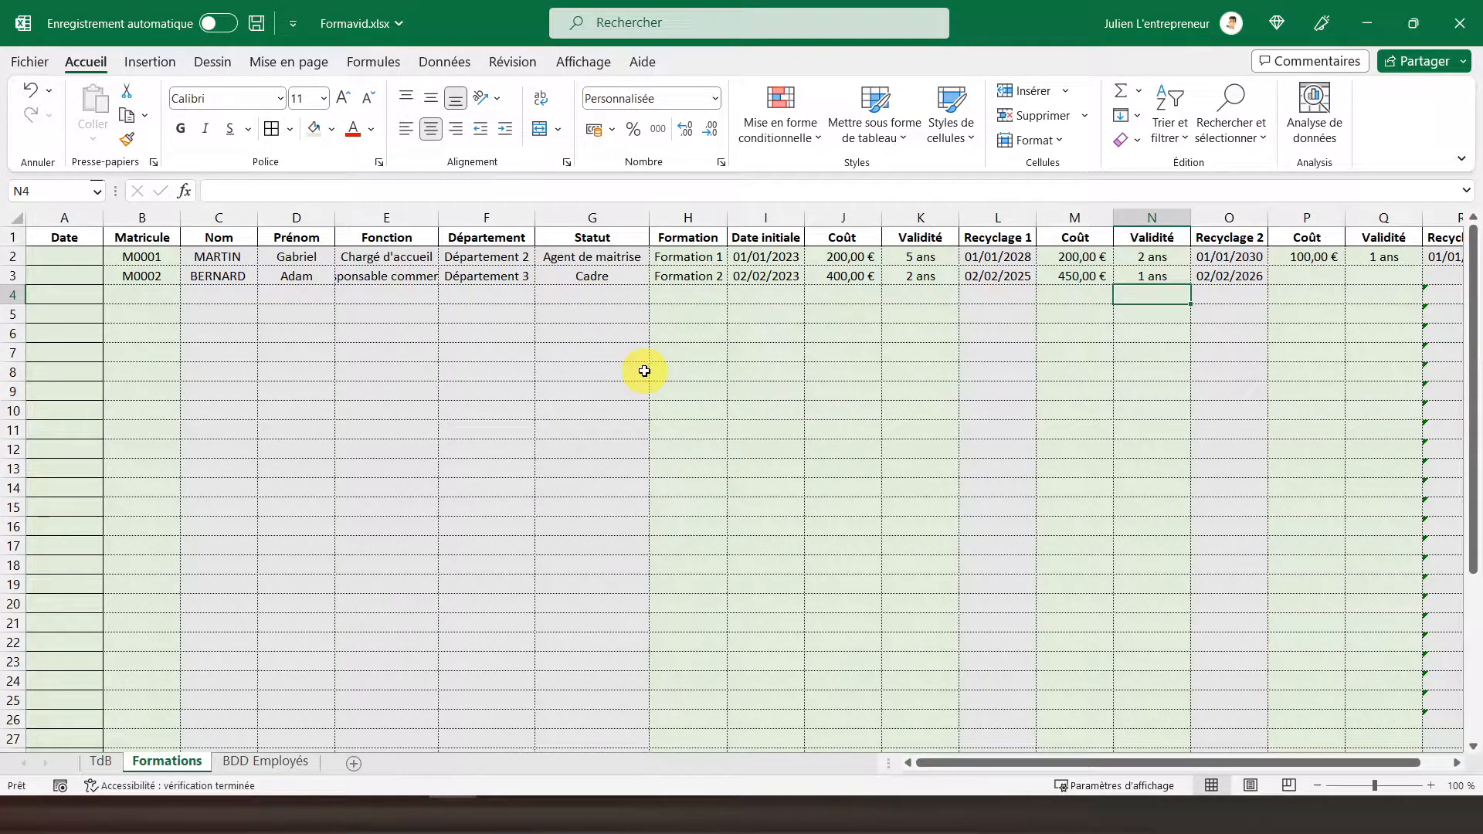
pyautogui.click(108, 763)
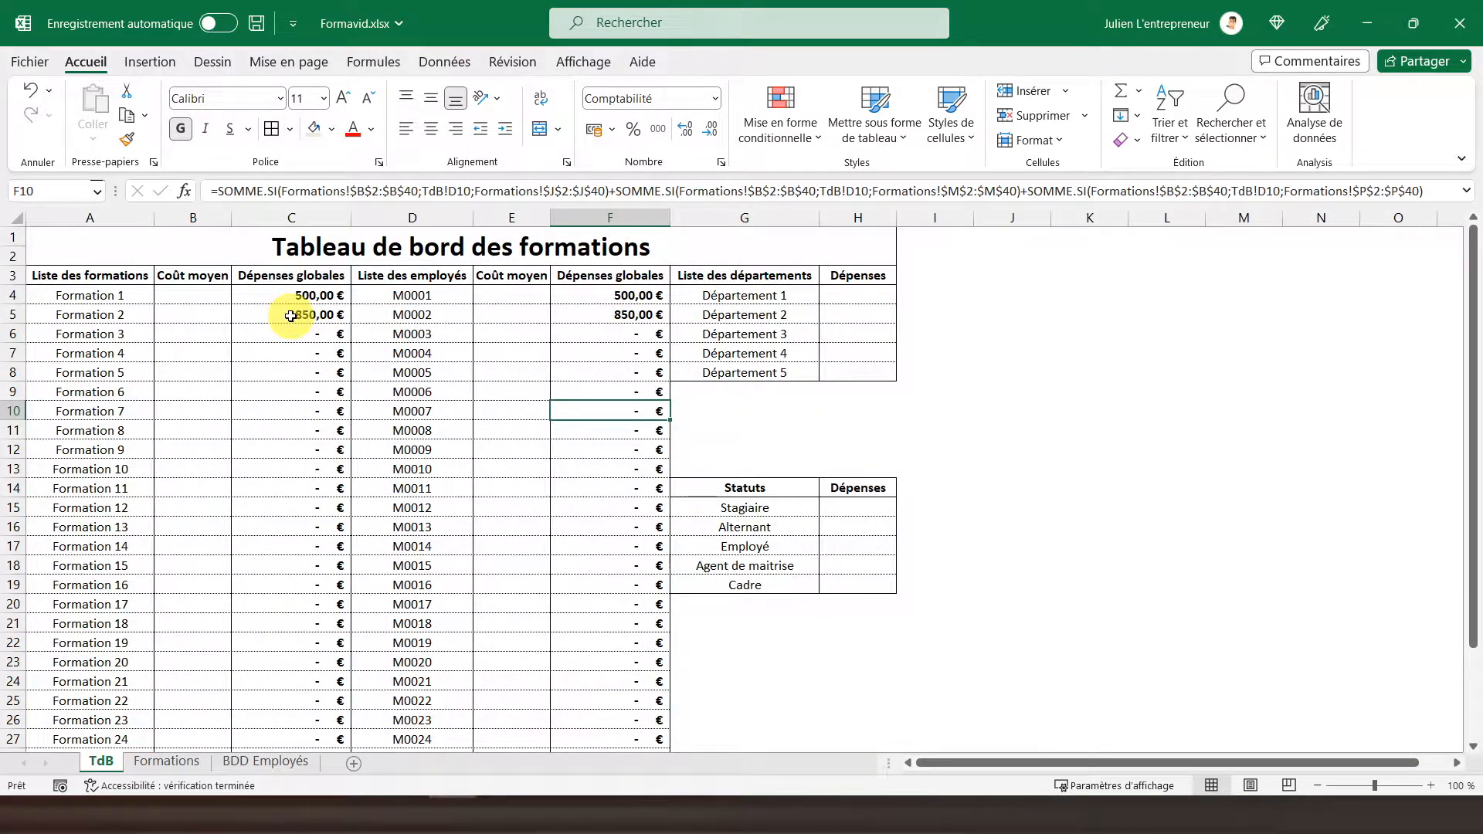
# Copy the first employee's global spending formula from F4 into H4 for Département 1, pasting only the formula.
pyautogui.click(608, 312)
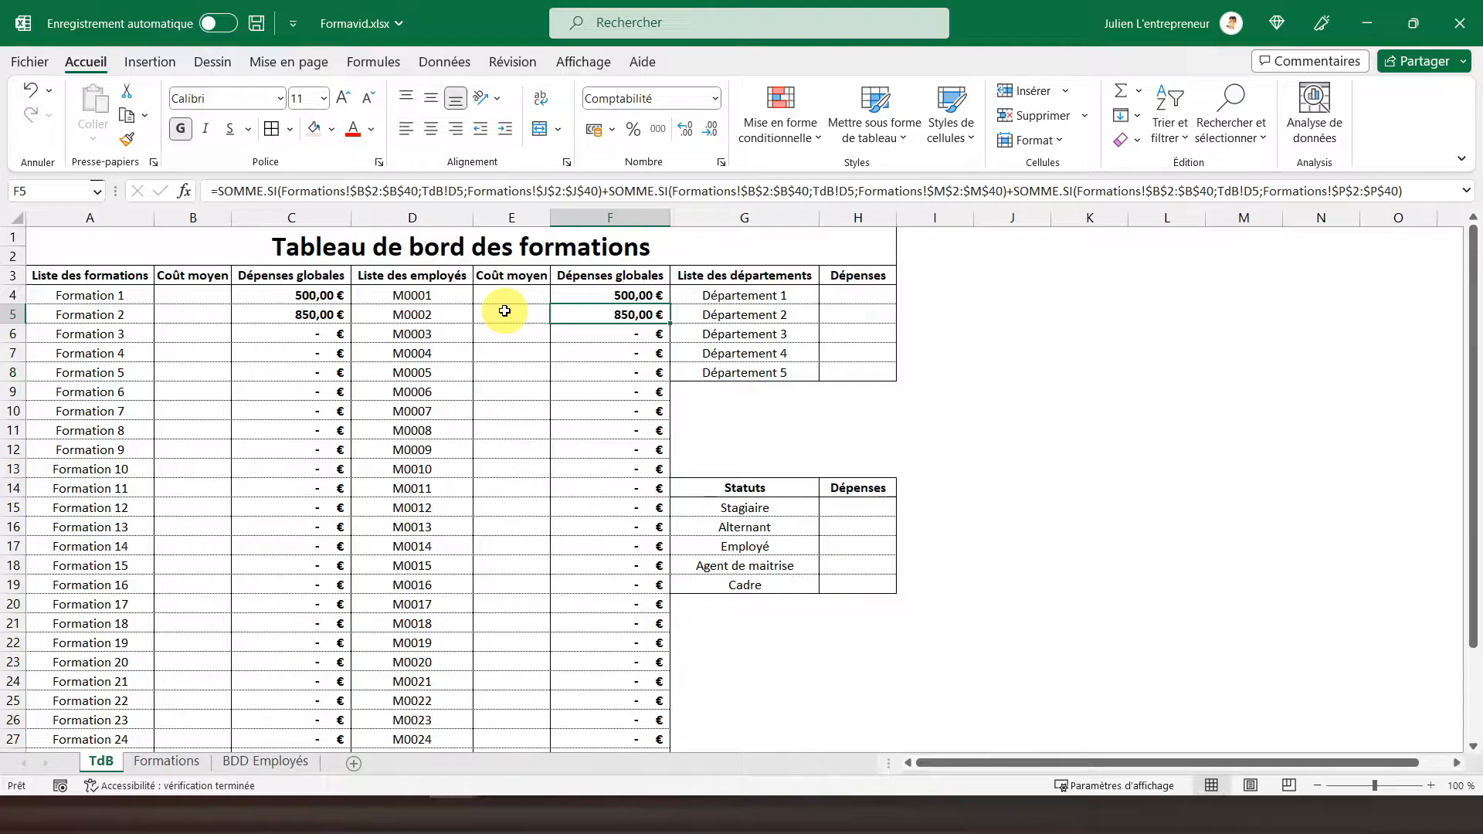
pyautogui.click(860, 294)
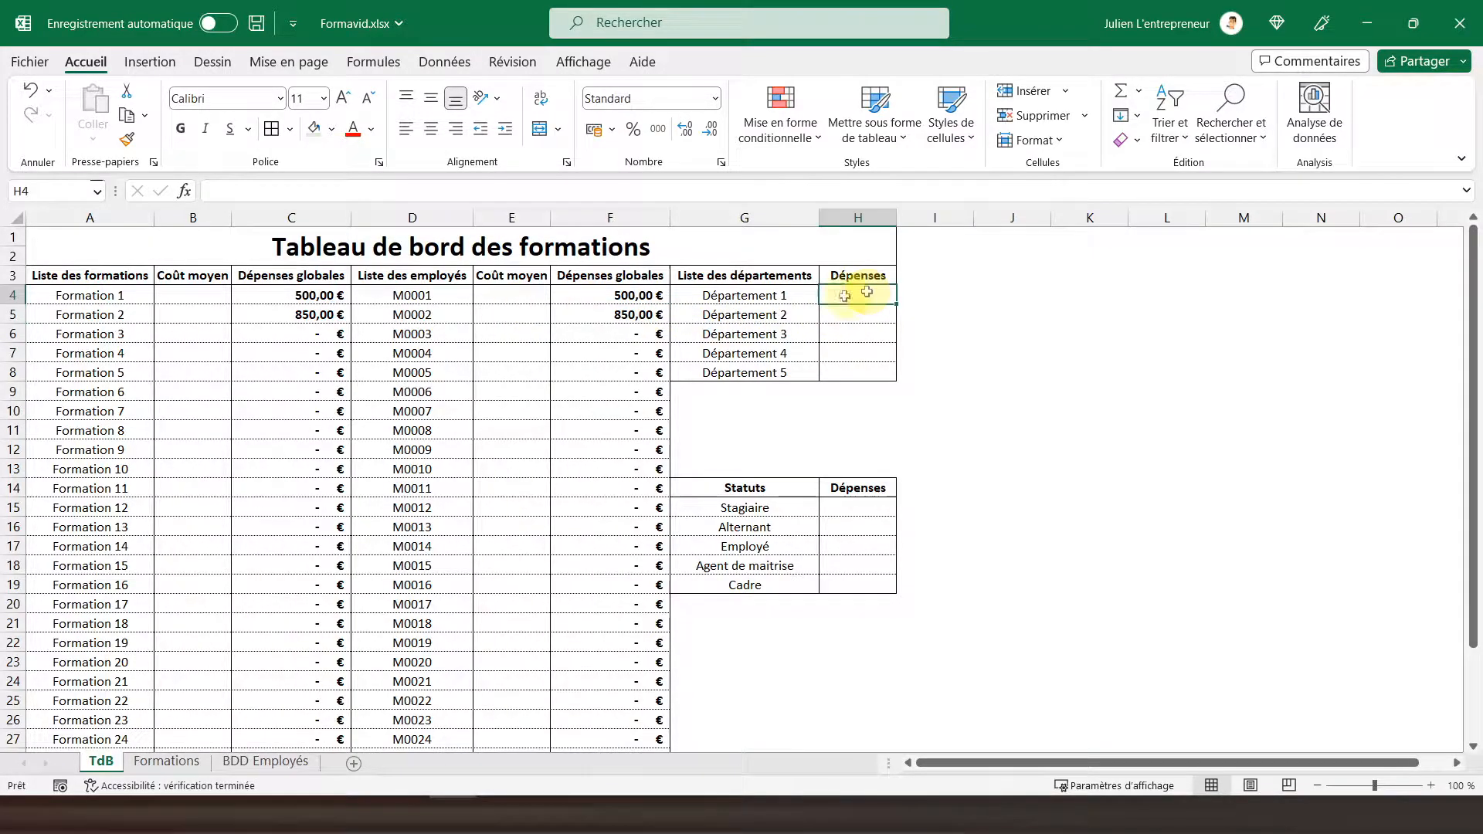
pyautogui.click(166, 762)
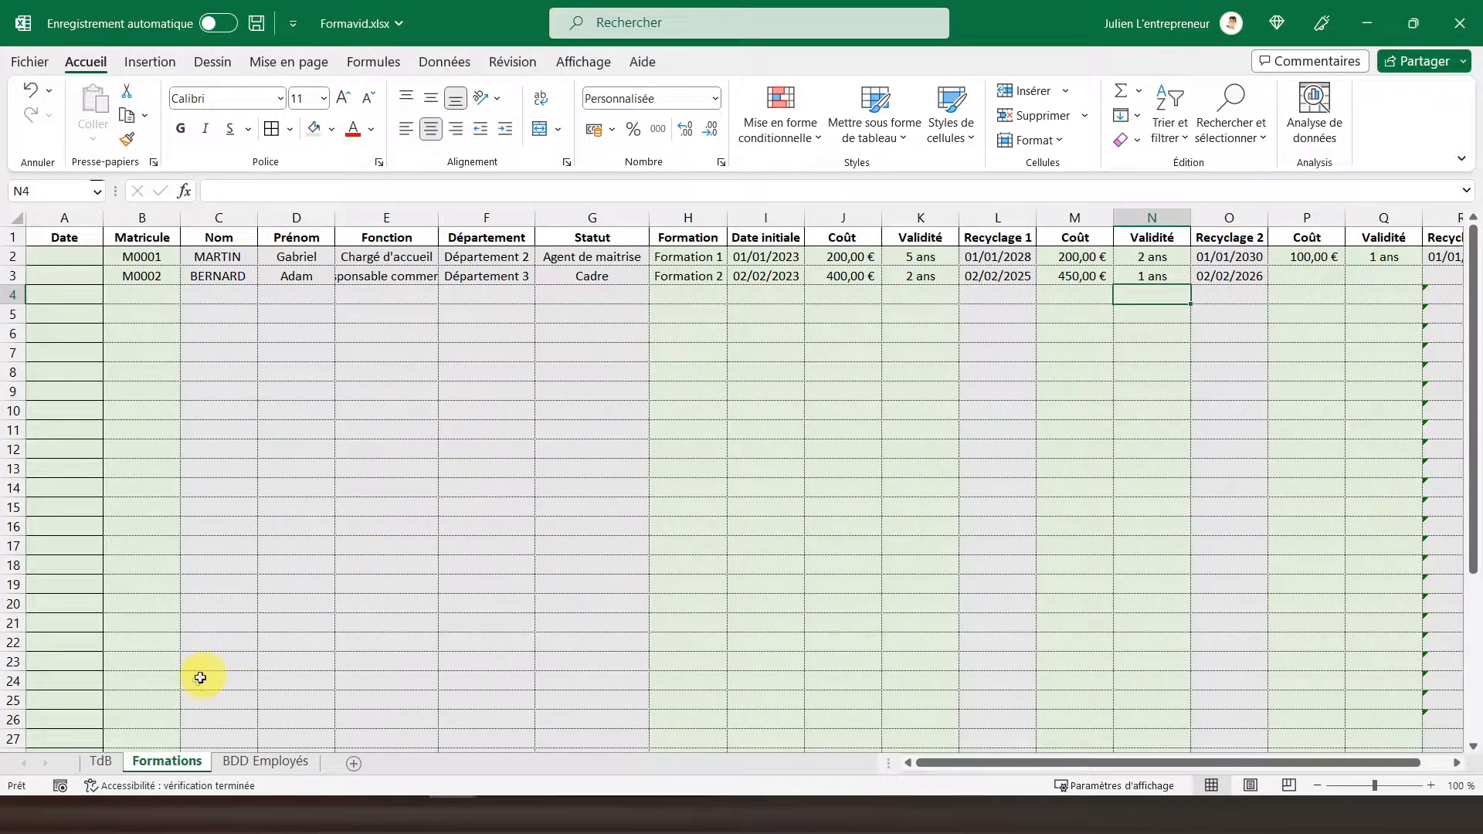
pyautogui.click(112, 761)
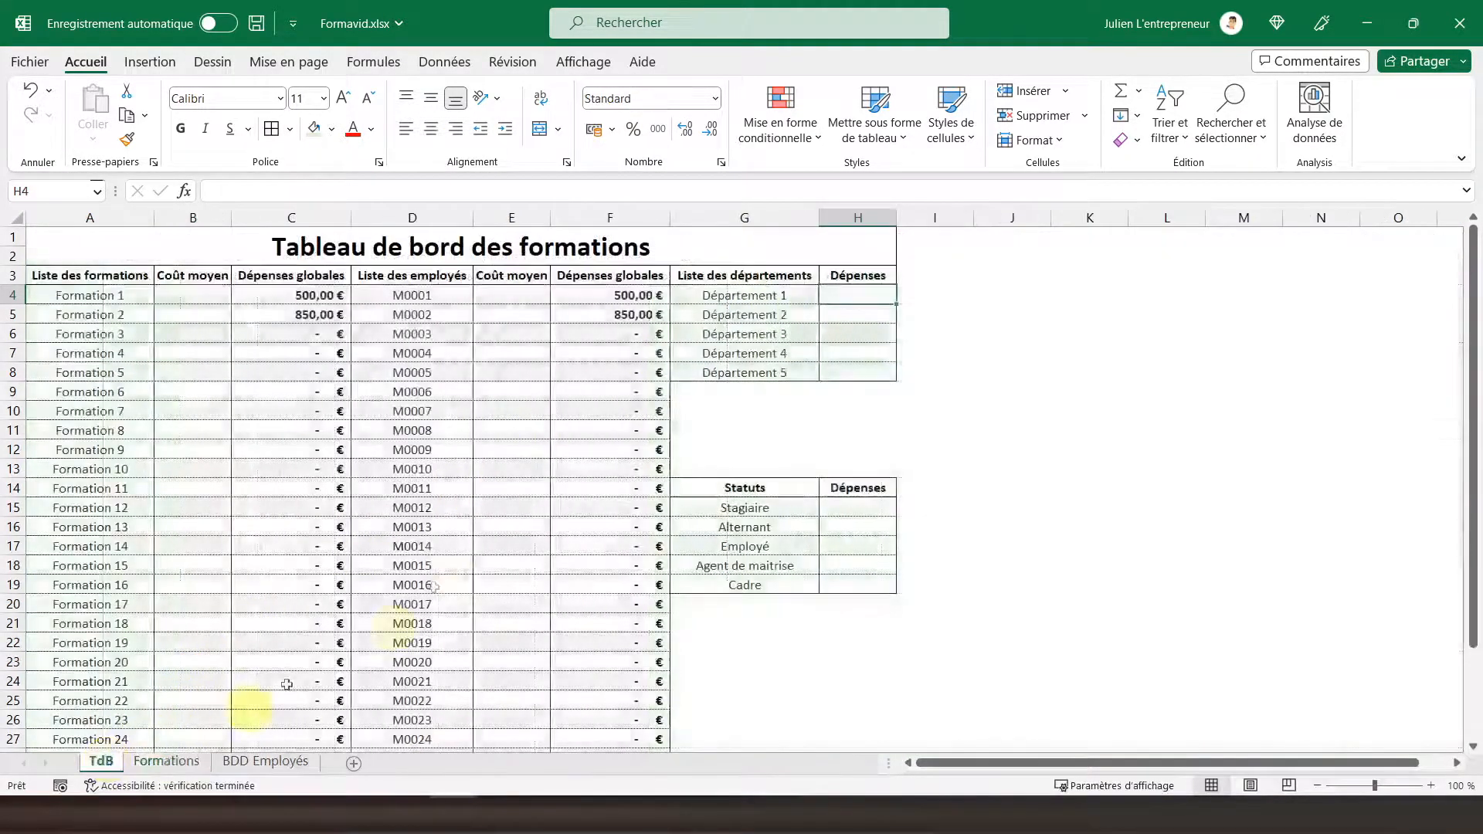
pyautogui.click(606, 298)
pyautogui.rightClick(627, 303)
pyautogui.click(679, 281)
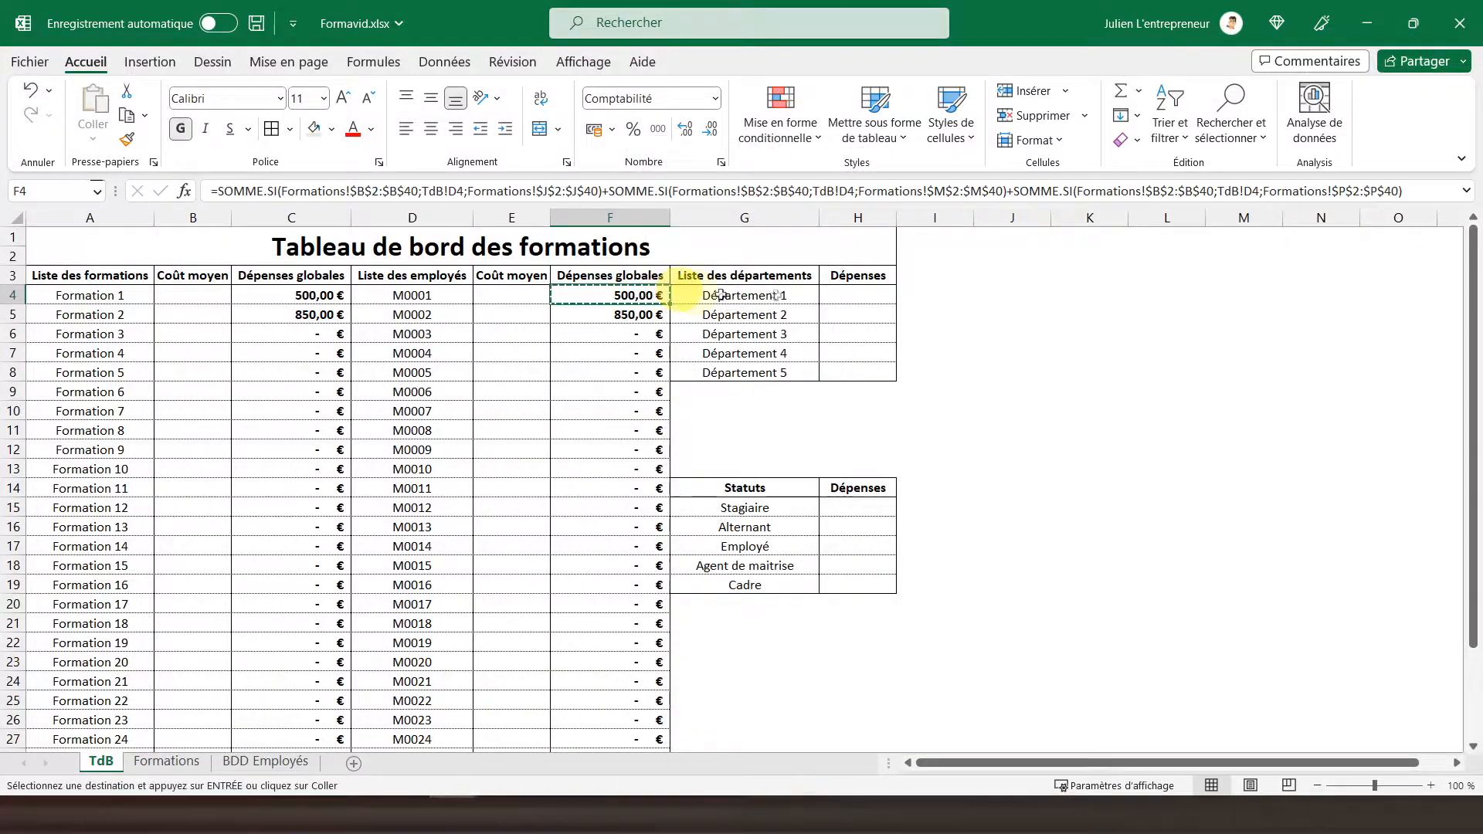
pyautogui.rightClick(834, 297)
pyautogui.click(940, 340)
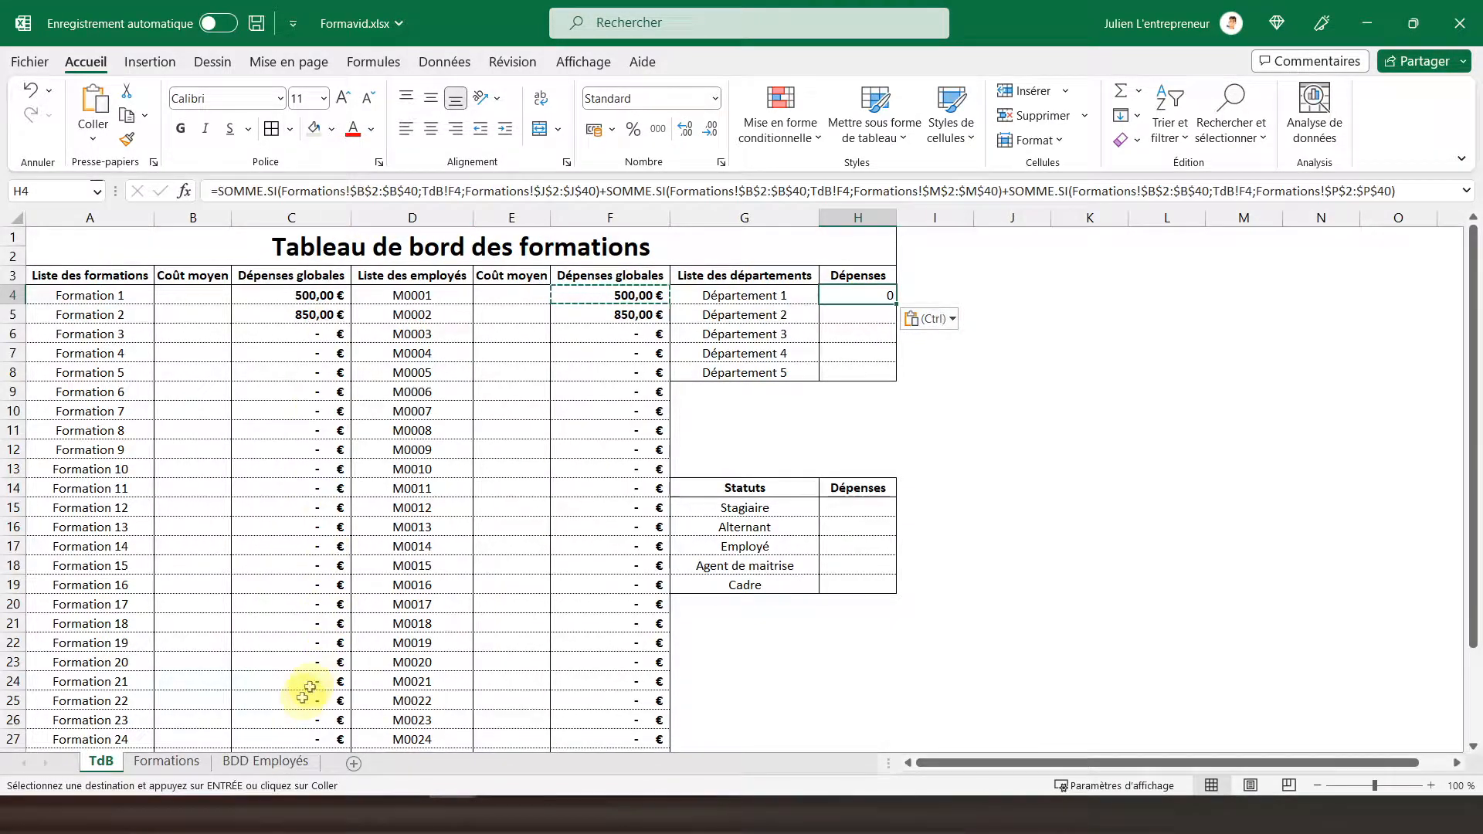
# Change the criteria range to Formations!$F$2:$F$40, the Département column, in all three SOMME.SI functions of H4.
pyautogui.click(166, 760)
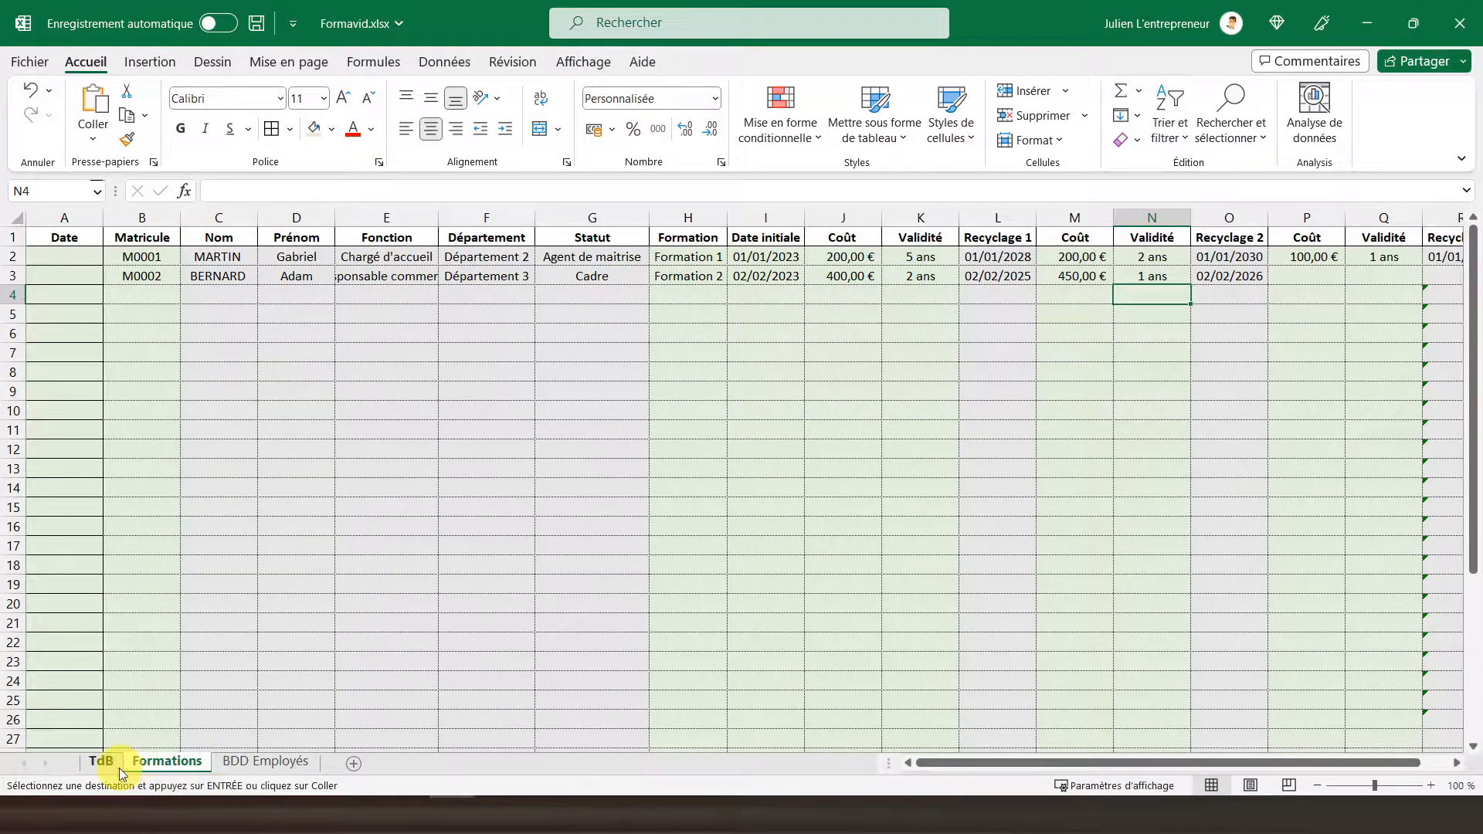
pyautogui.click(100, 761)
pyautogui.hotkey('ctrl', 'v')
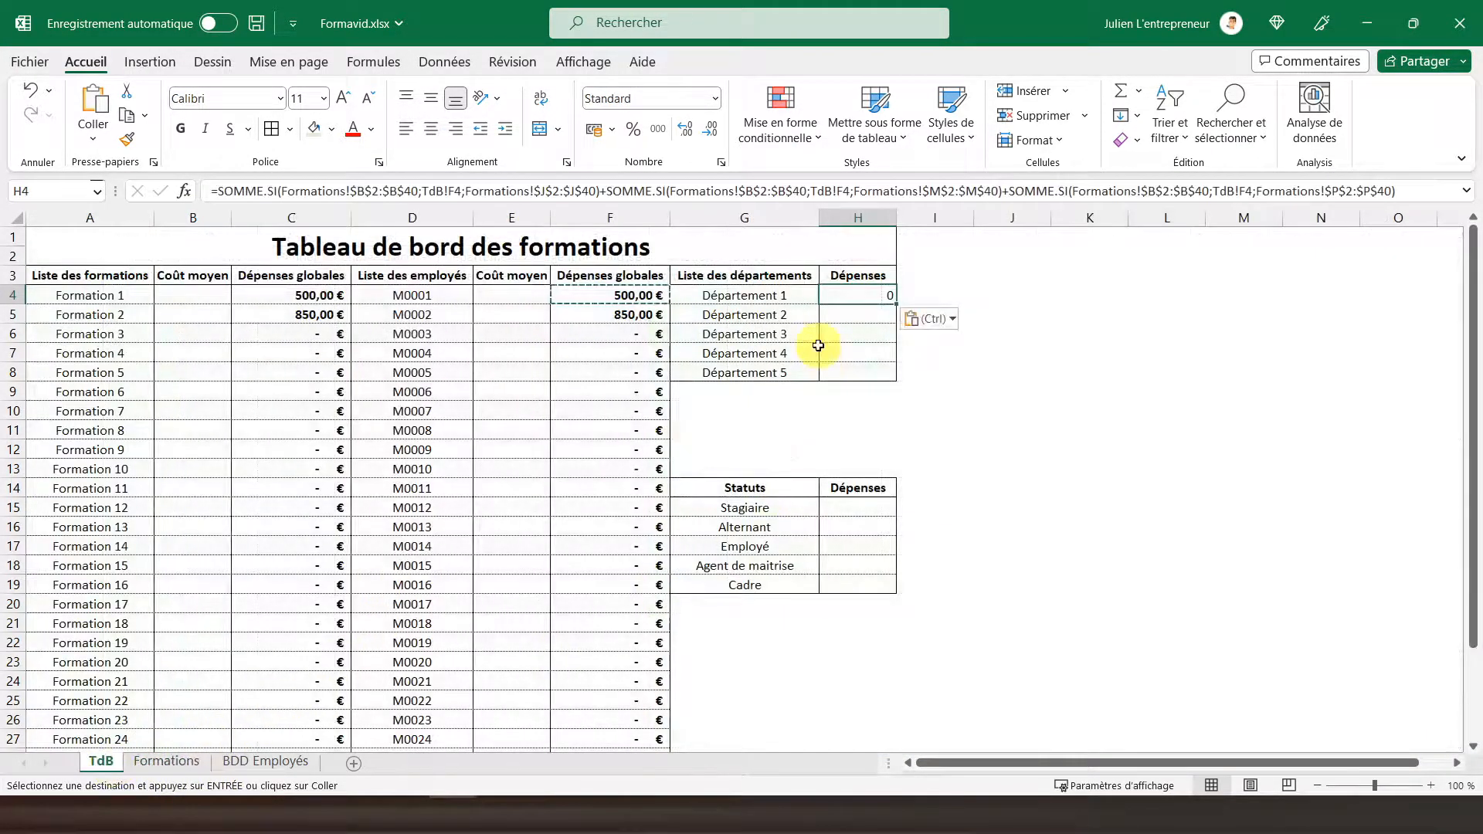
pyautogui.click(362, 191)
pyautogui.press('BackSpace')
pyautogui.write('f')
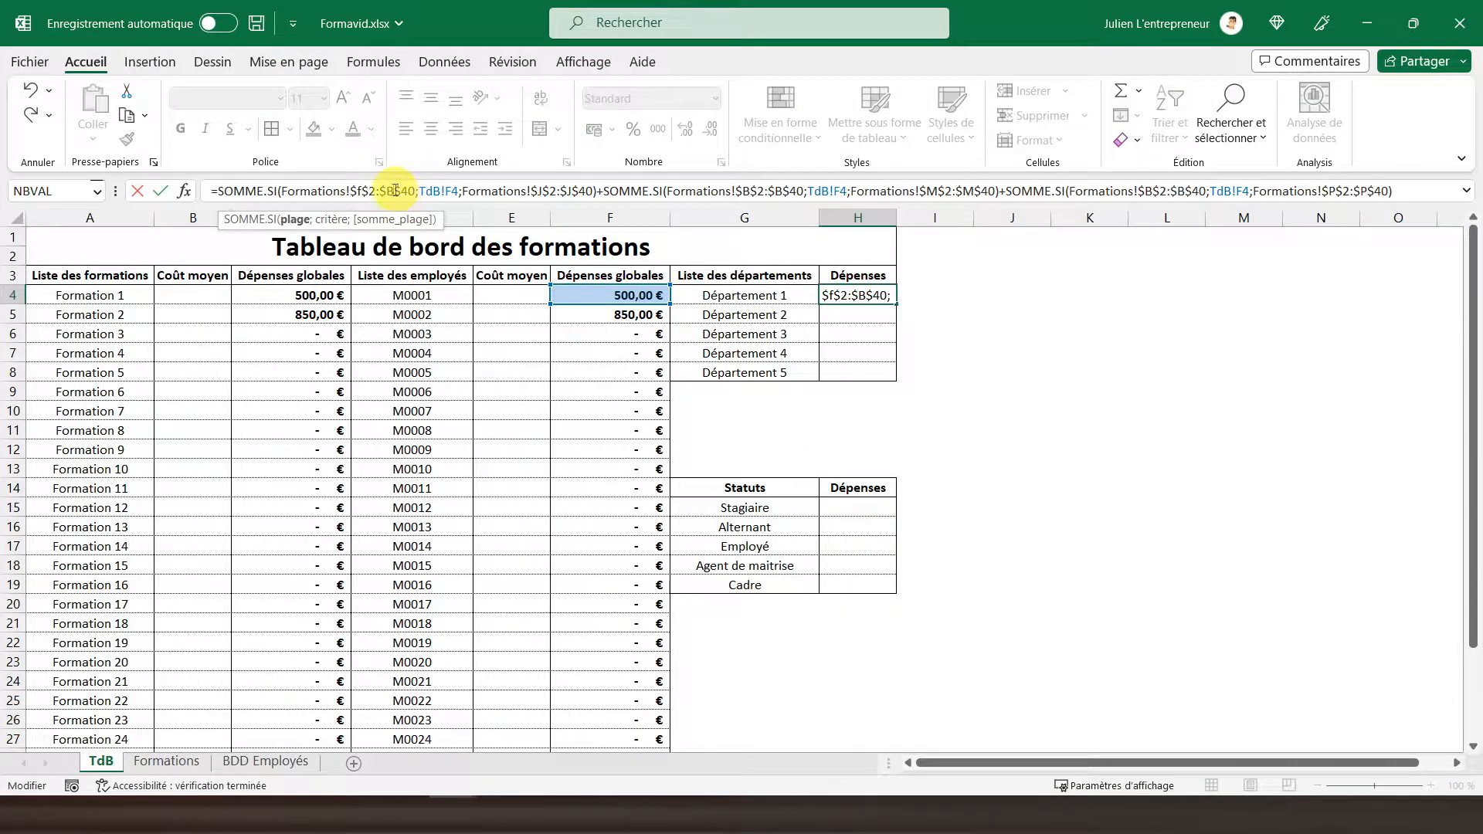
pyautogui.press('BackSpace')
pyautogui.write('f')
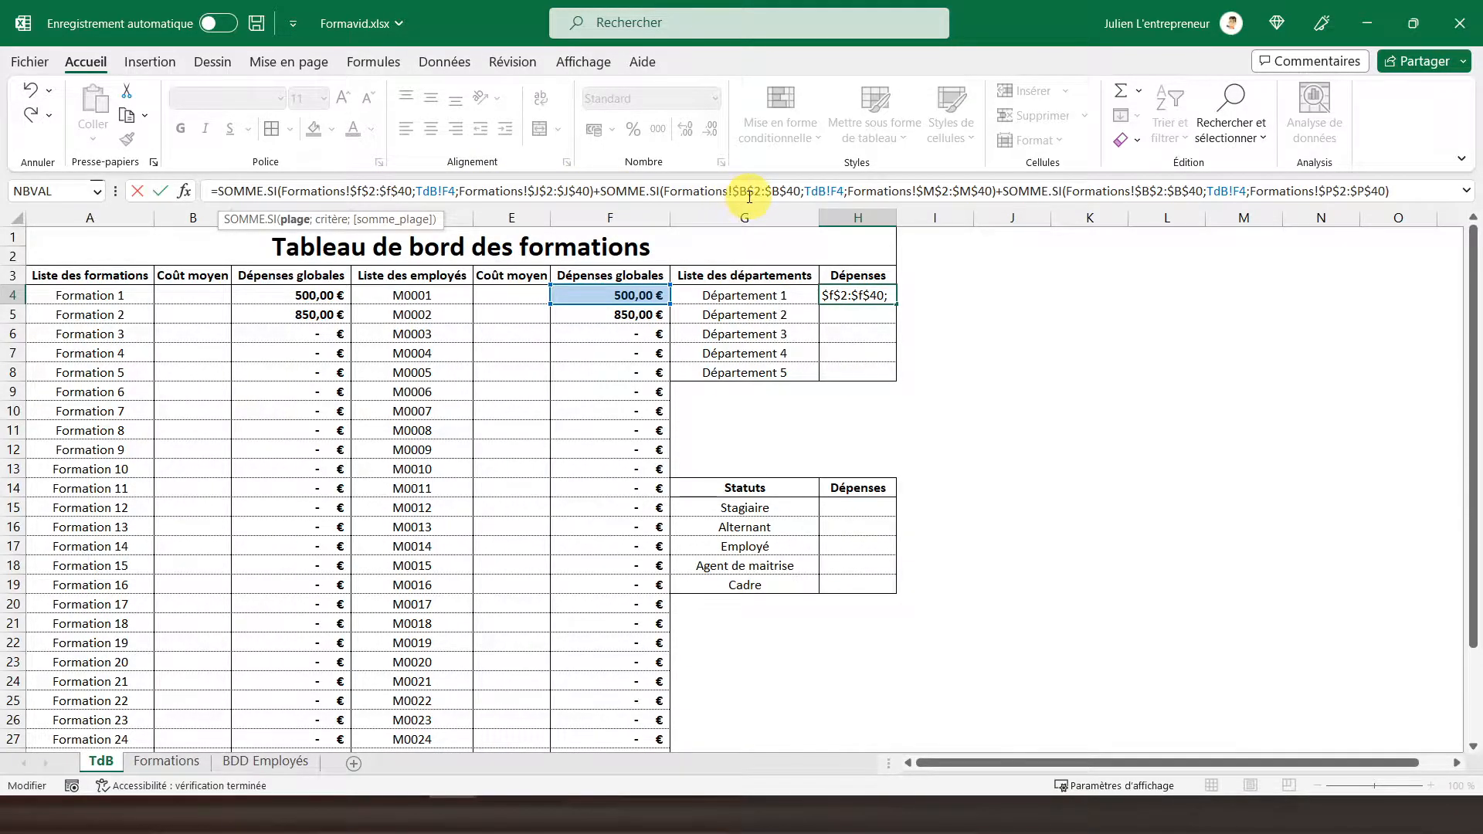
pyautogui.write('f')
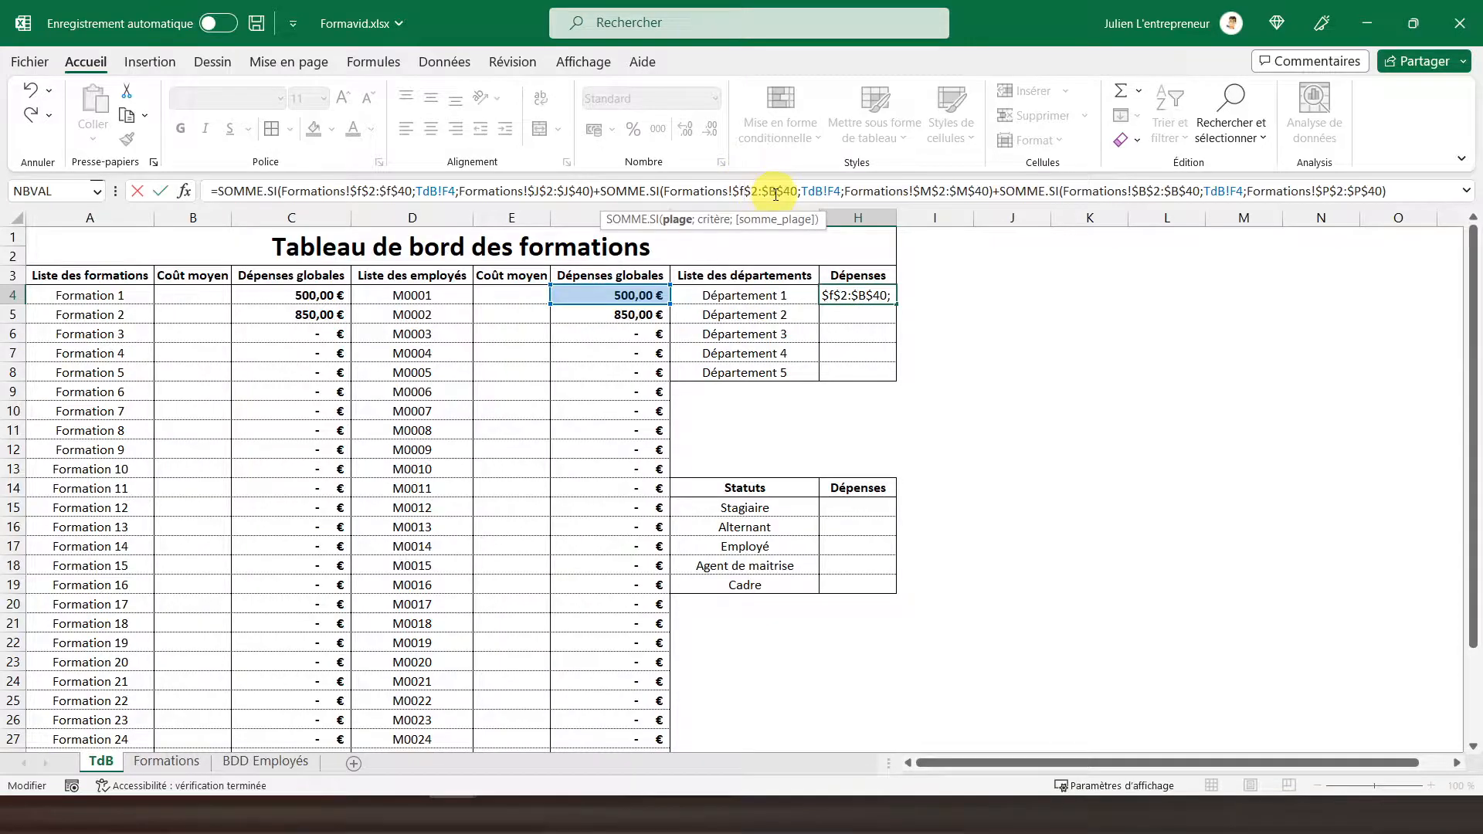
pyautogui.write('f')
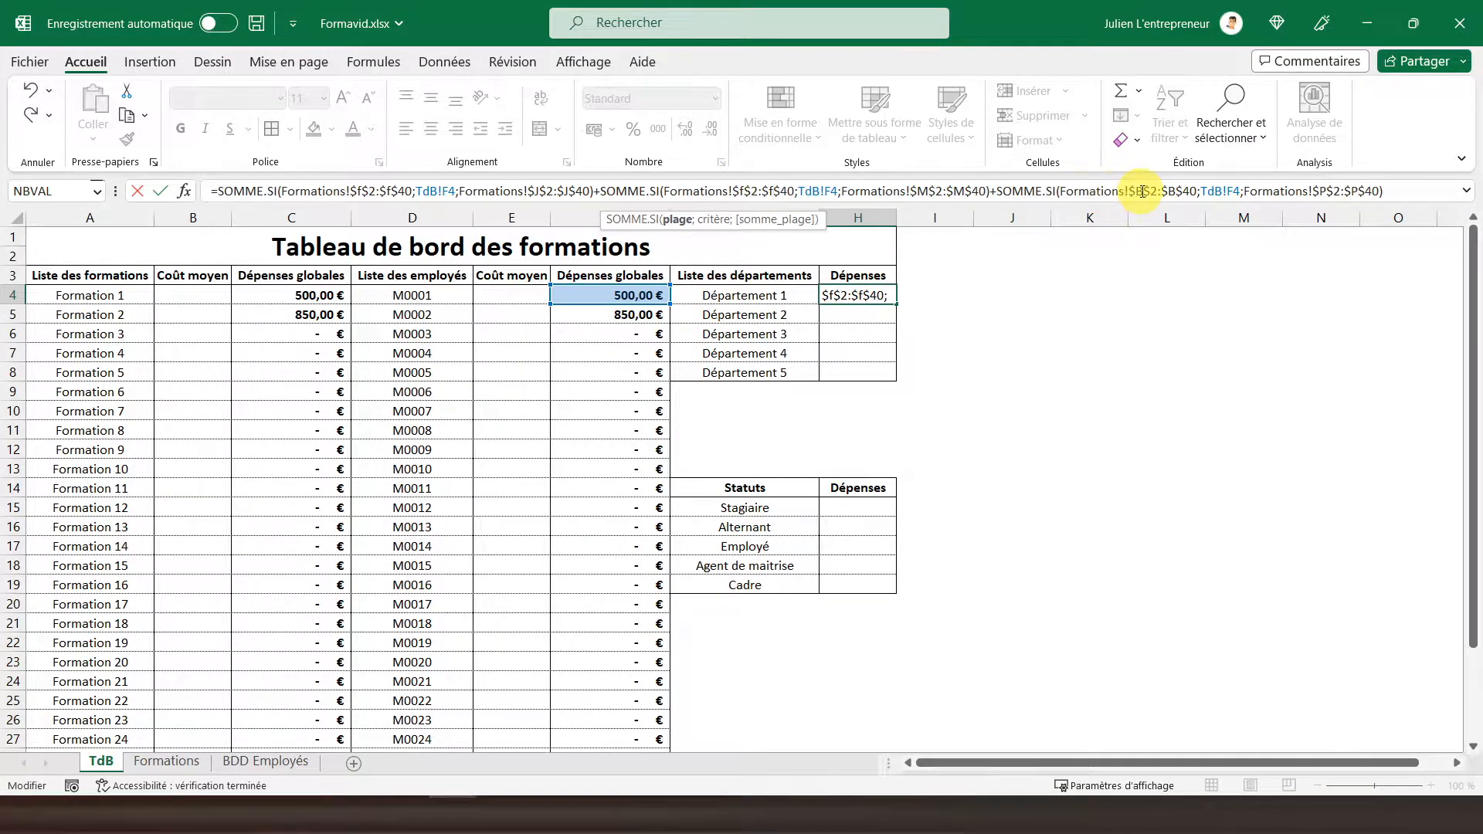
pyautogui.write('f')
pyautogui.write('f')
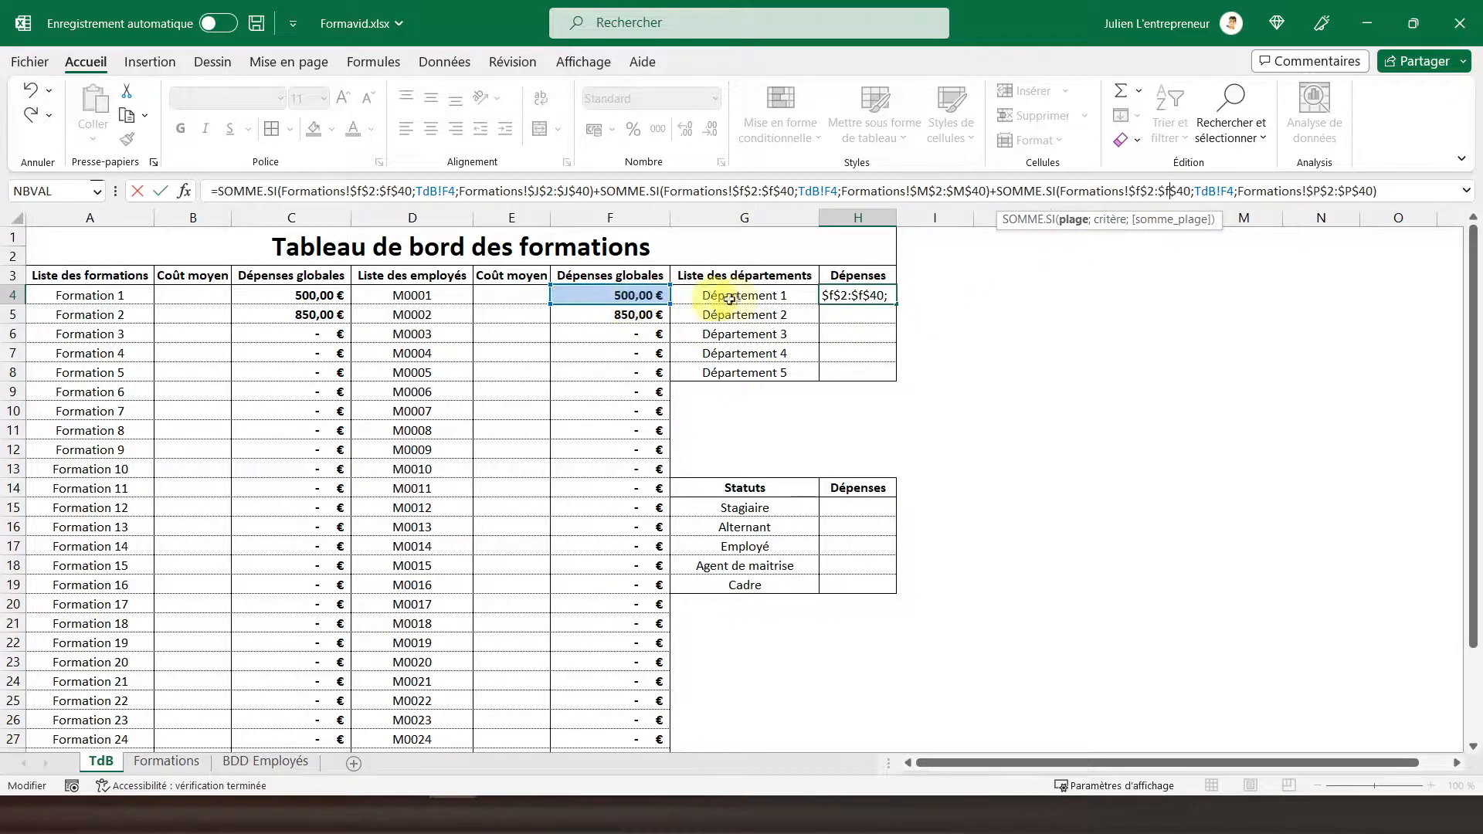
# Point the criterion of all three SOMME.SI functions in H4 to G4, Département 1, and validate the formula.
pyautogui.click(761, 301)
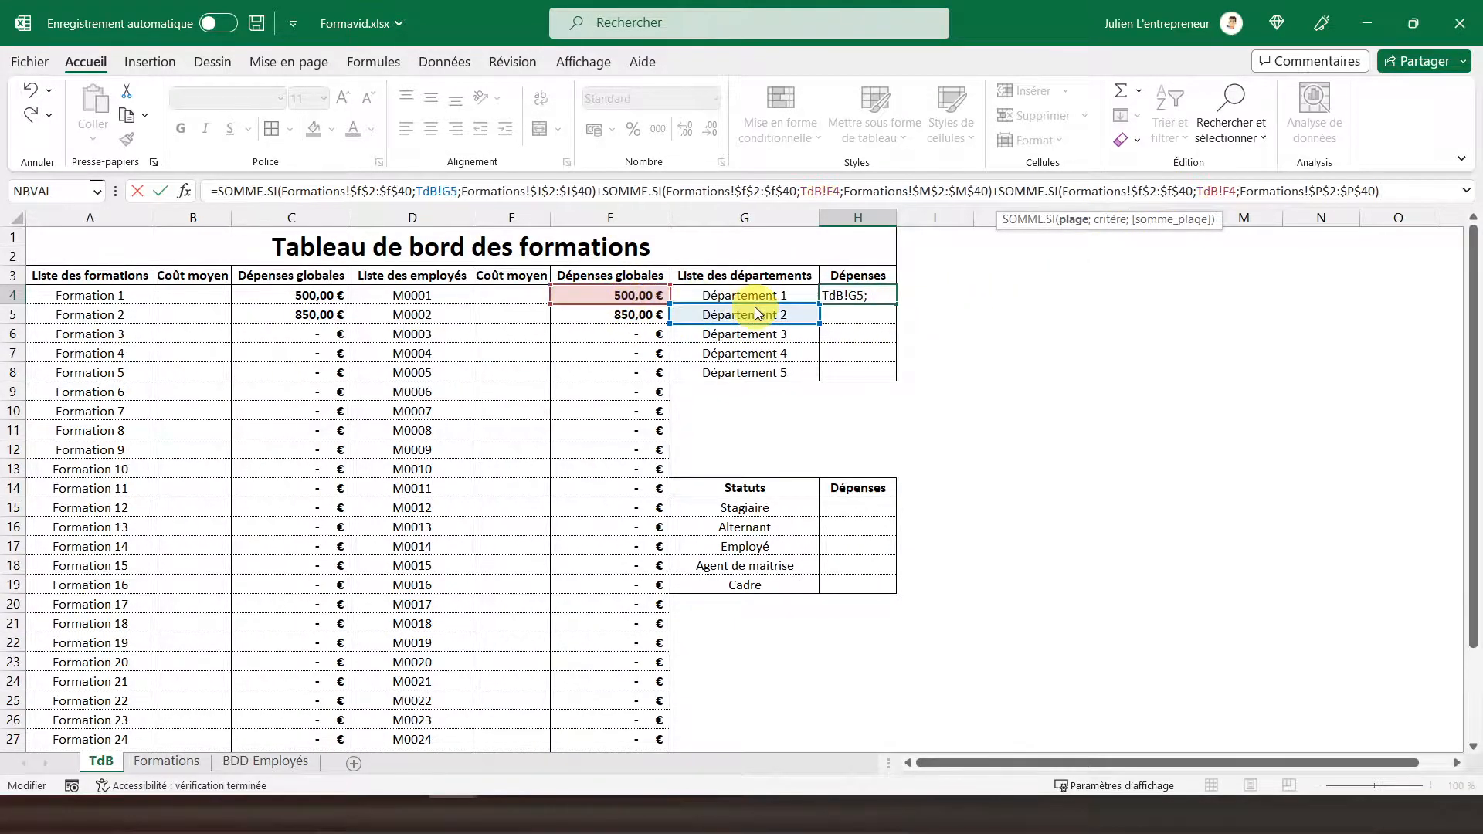
pyautogui.moveTo(623, 304); pyautogui.dragTo(745, 304)
pyautogui.moveTo(606, 301); pyautogui.dragTo(746, 306)
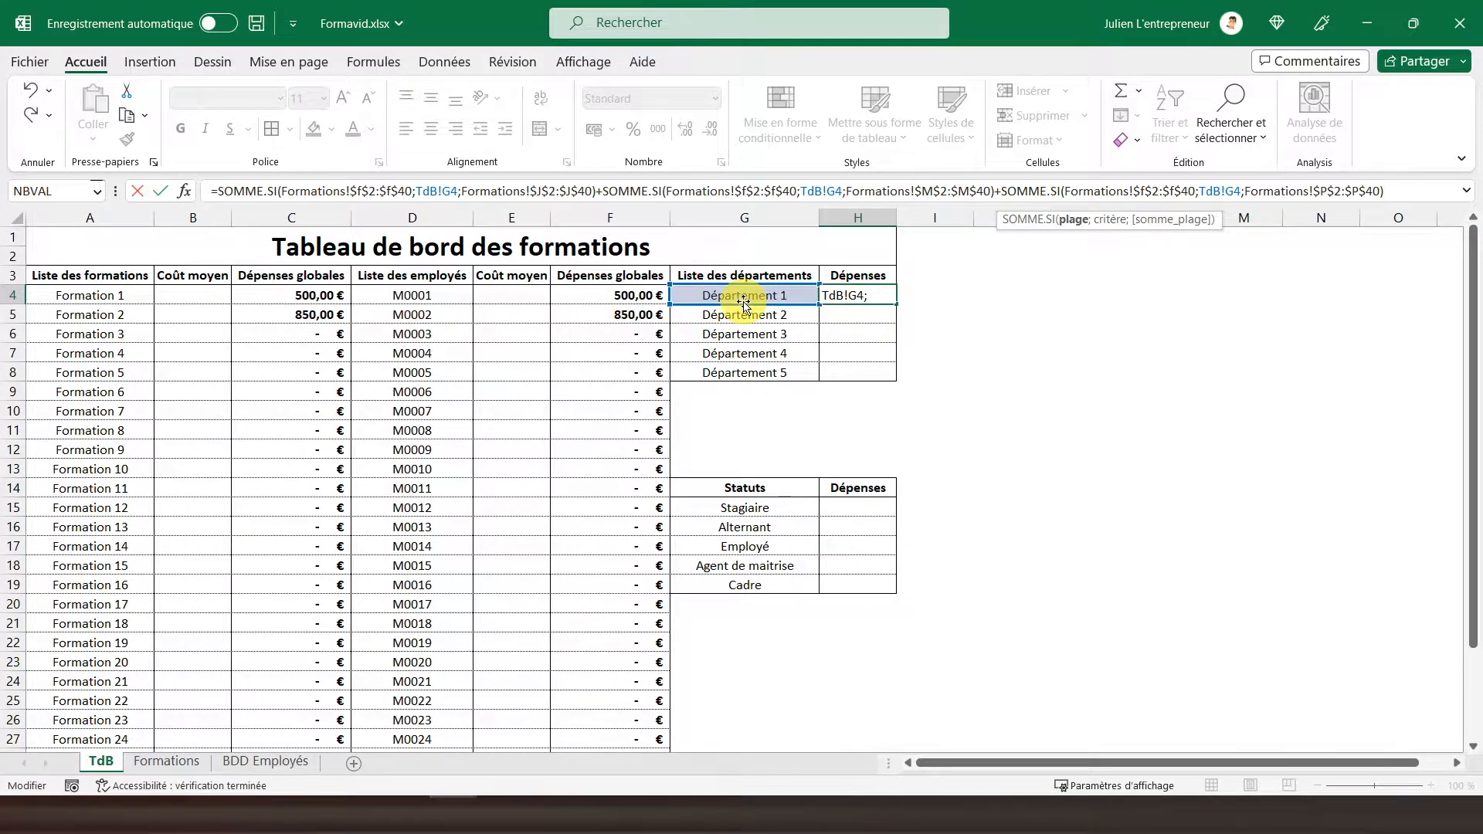
pyautogui.click(857, 295)
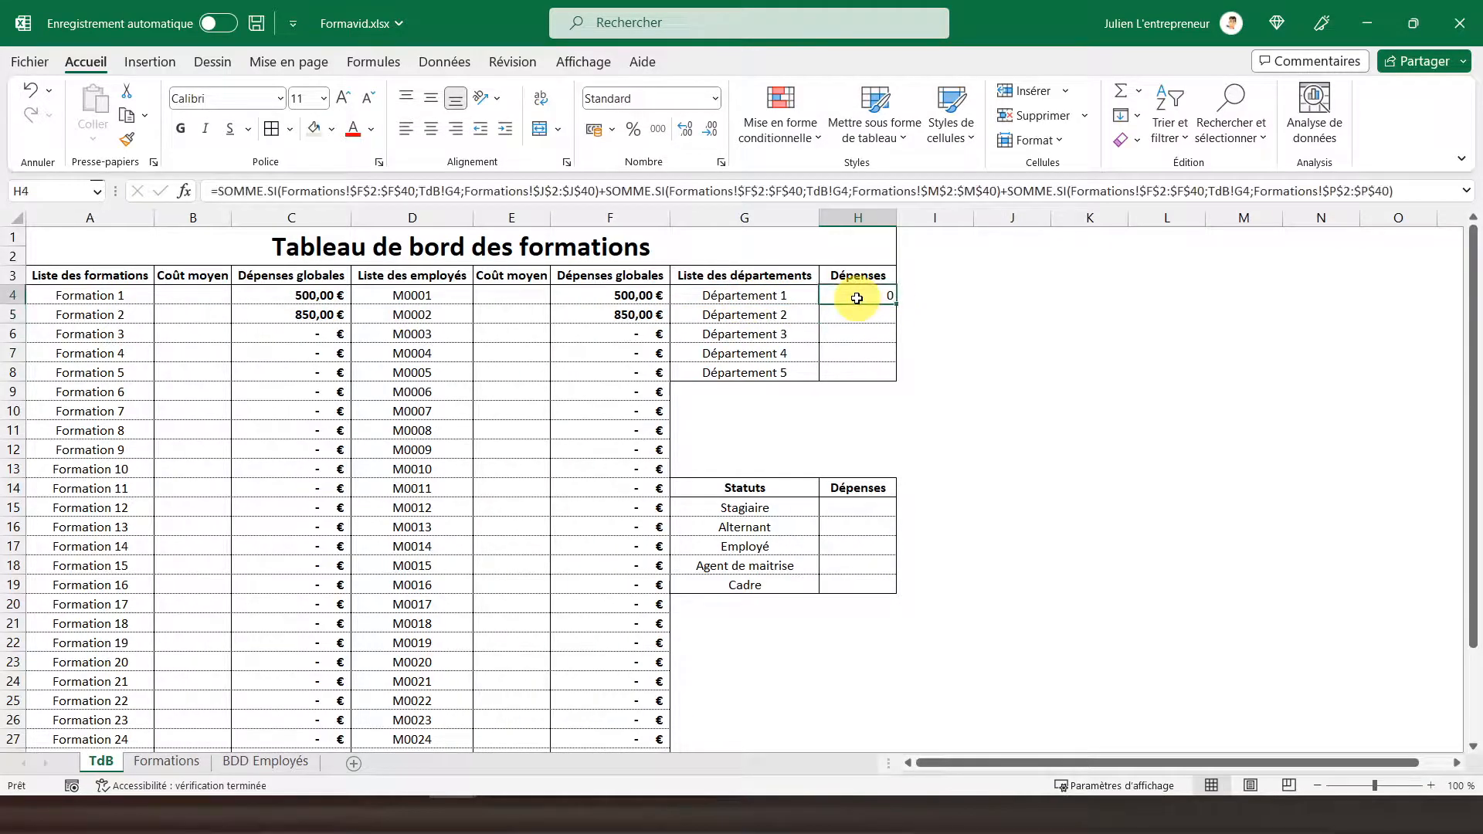
# Copy the H4 formula into H5:H8 for Département 2 to Département 5, pasting only the formula.
pyautogui.rightClick(854, 297)
pyautogui.click(900, 280)
pyautogui.moveTo(863, 313); pyautogui.dragTo(864, 372)
pyautogui.rightClick(865, 373)
pyautogui.click(965, 346)
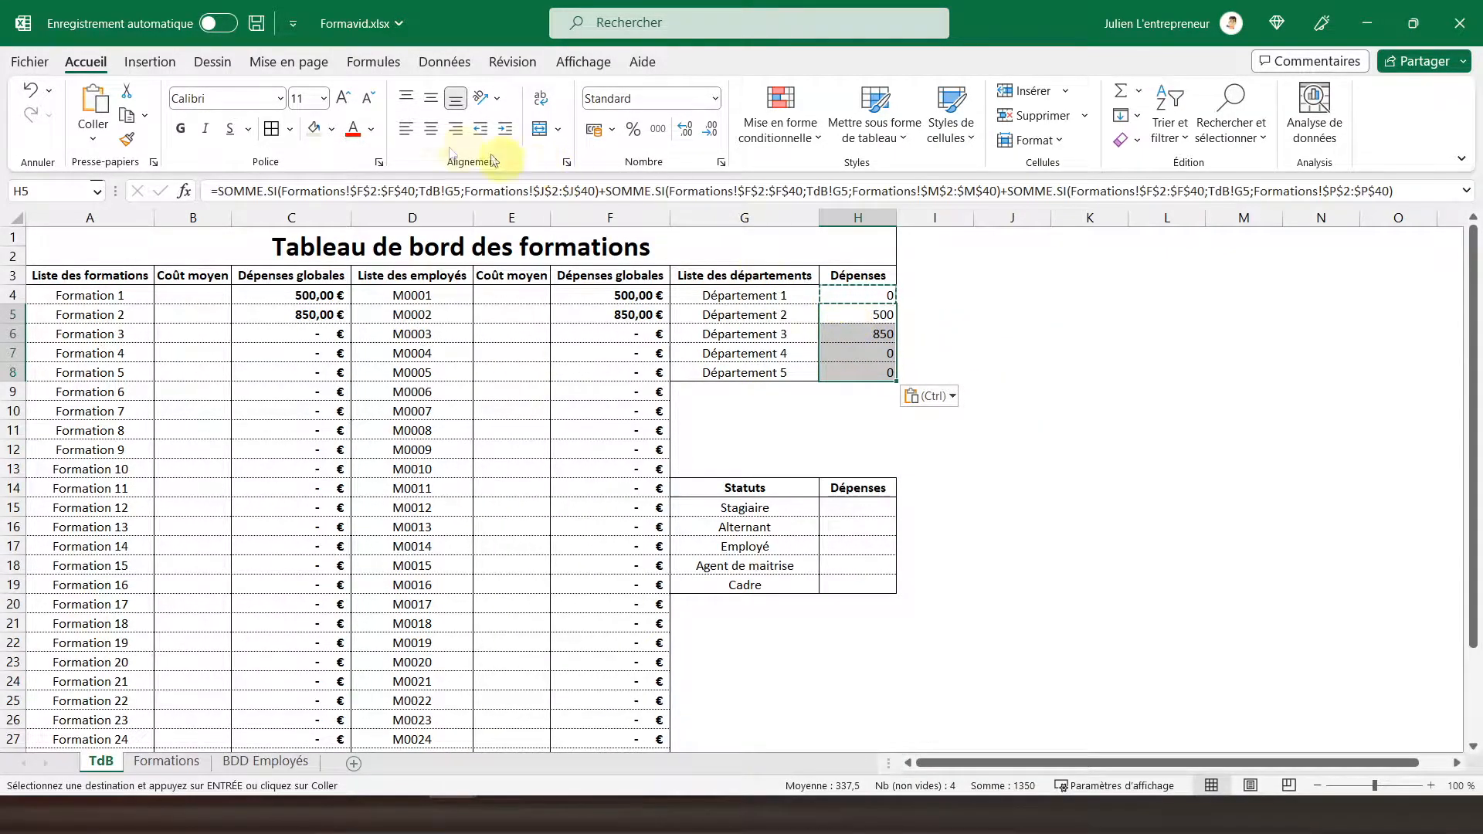
# Format the department spending cells H4:H8 in bold with the euro accounting format, checking the departments on the Formations sheet.
pyautogui.click(181, 128)
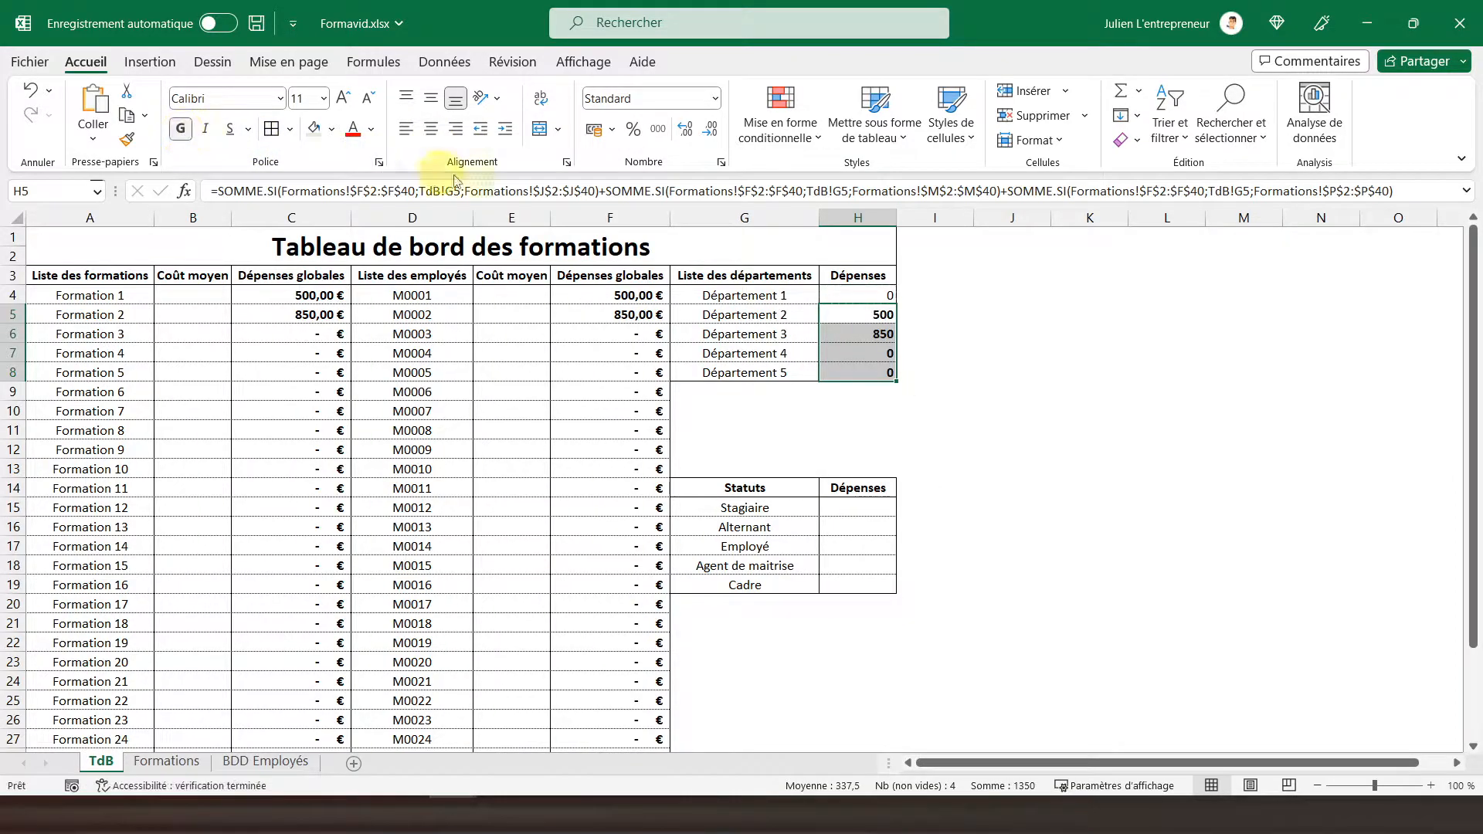
pyautogui.click(594, 131)
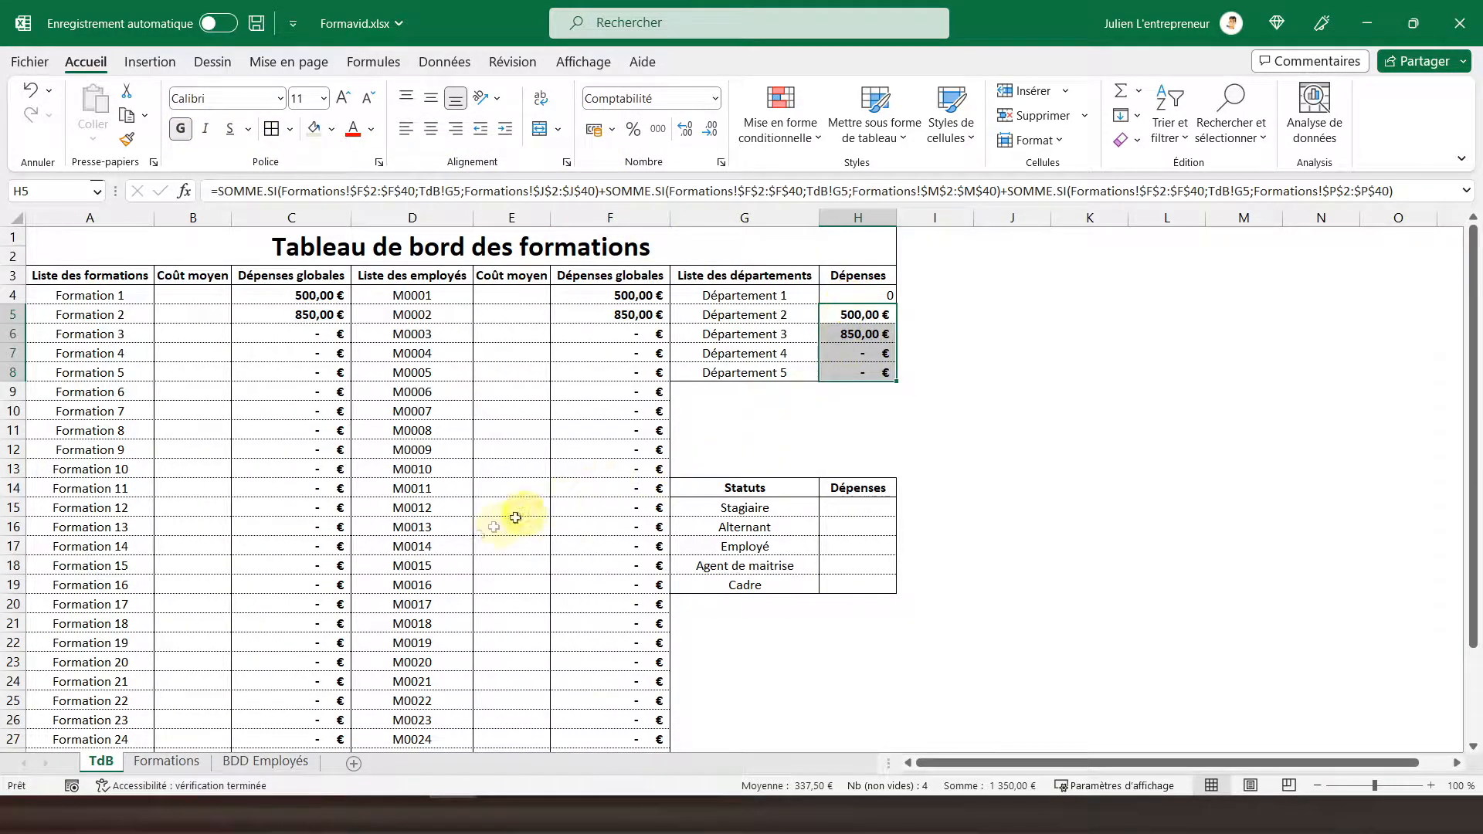
pyautogui.click(145, 762)
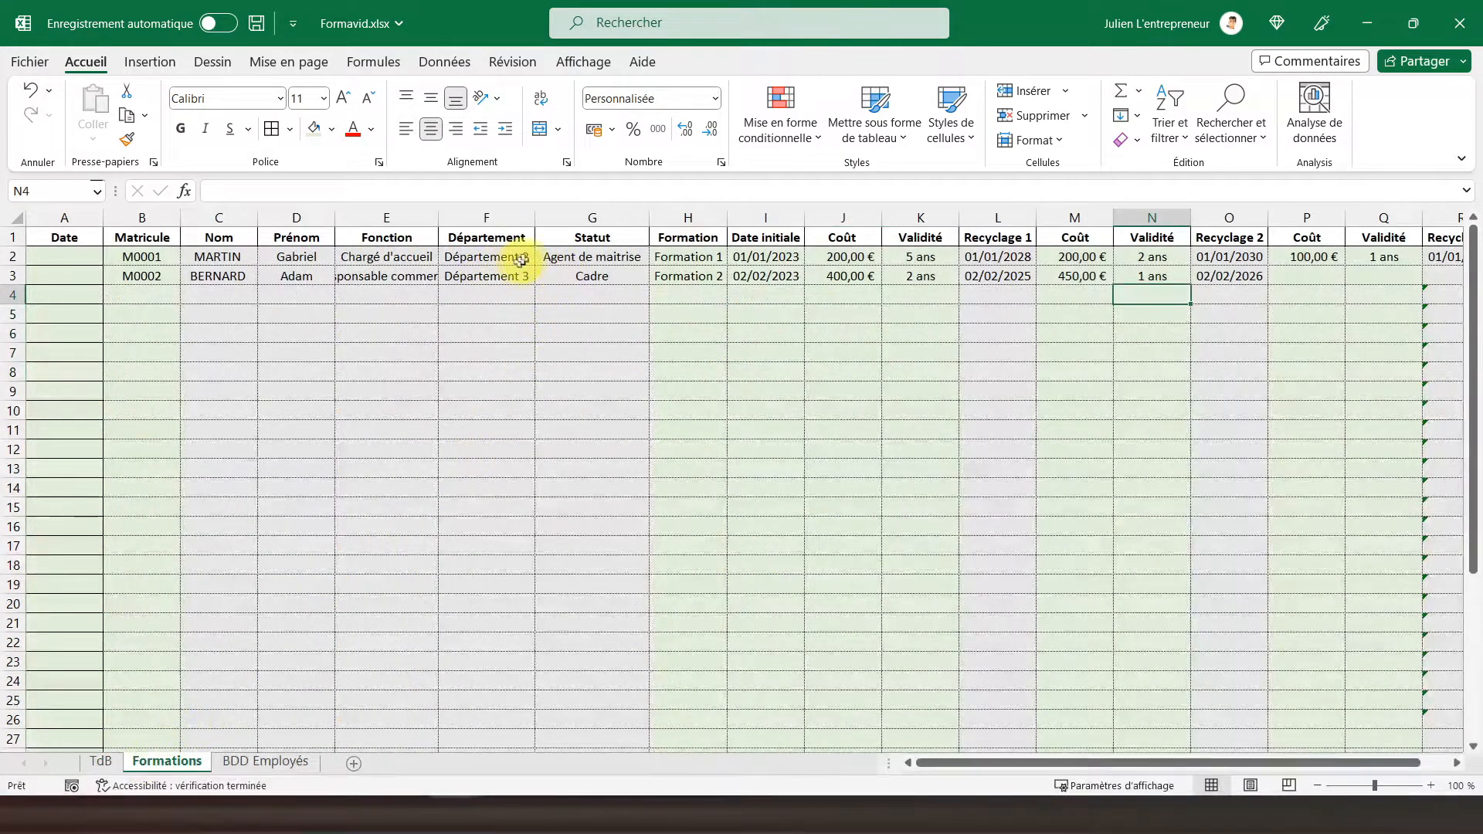
pyautogui.click(109, 765)
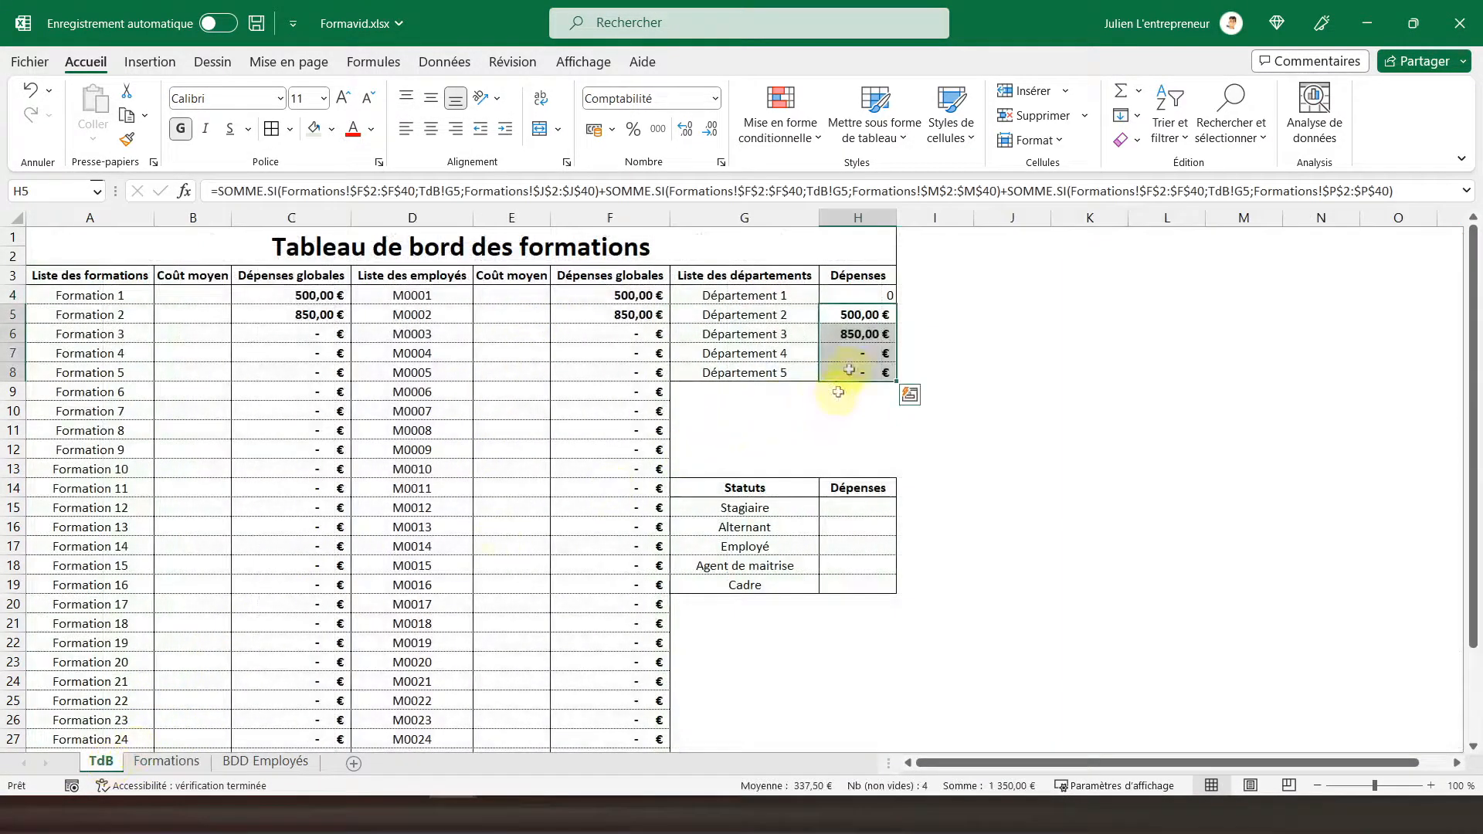
pyautogui.click(846, 294)
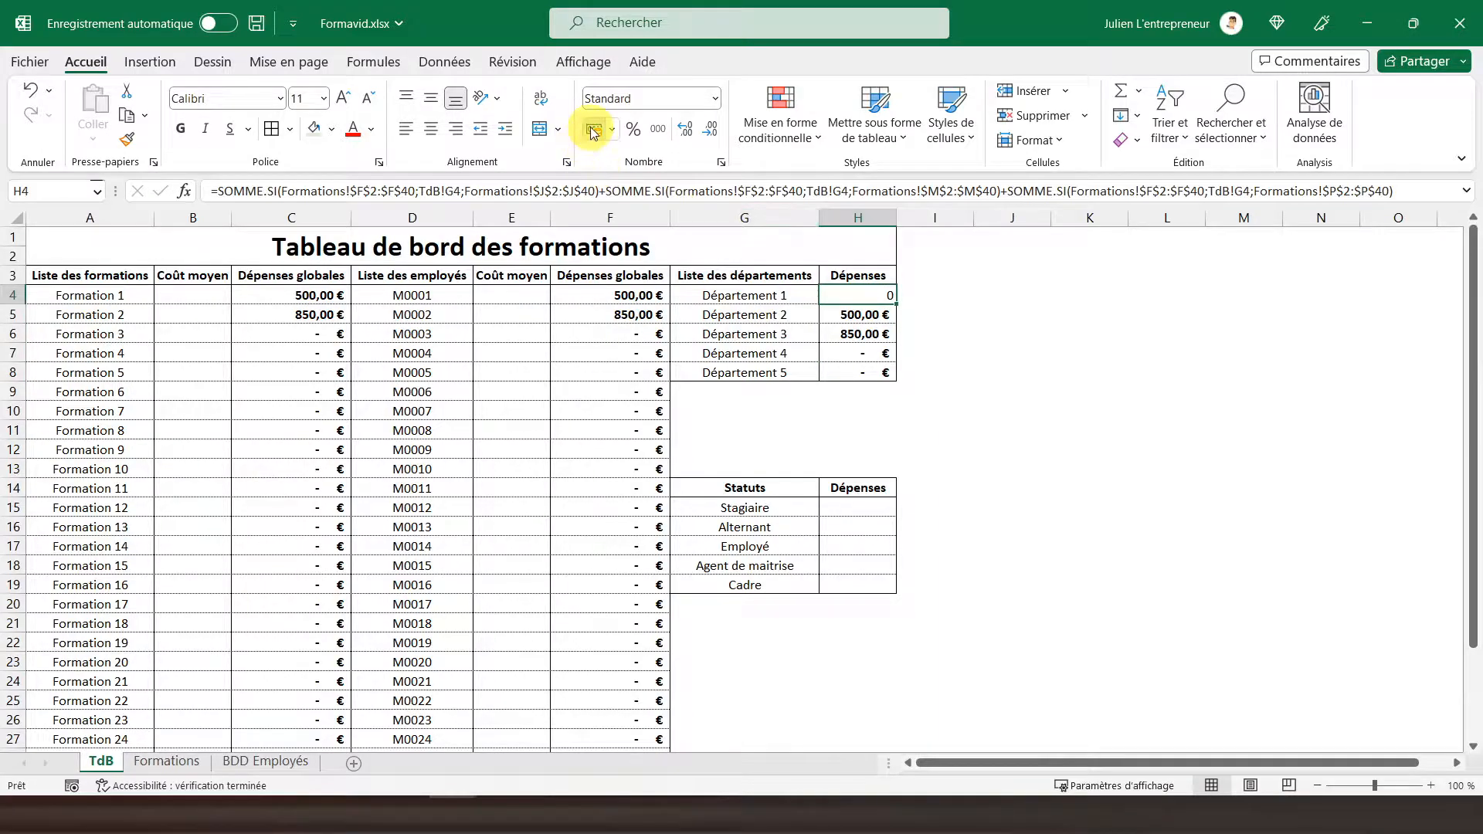
pyautogui.click(180, 130)
# Copy the Département 1 spending formula from H4 into H15 for the Stagiaire status, pasting only the formula.
pyautogui.rightClick(875, 295)
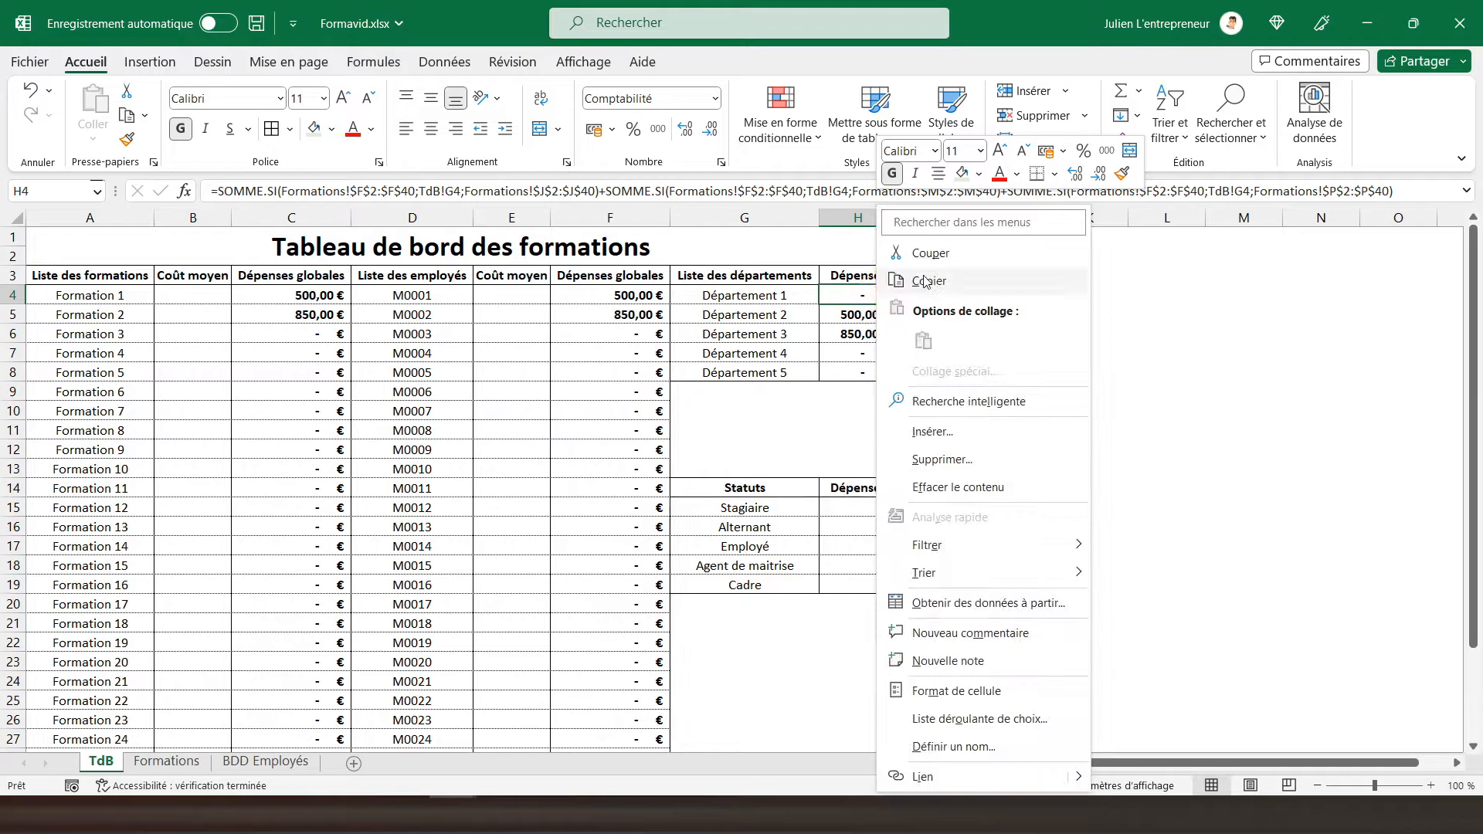
pyautogui.click(916, 285)
pyautogui.click(853, 508)
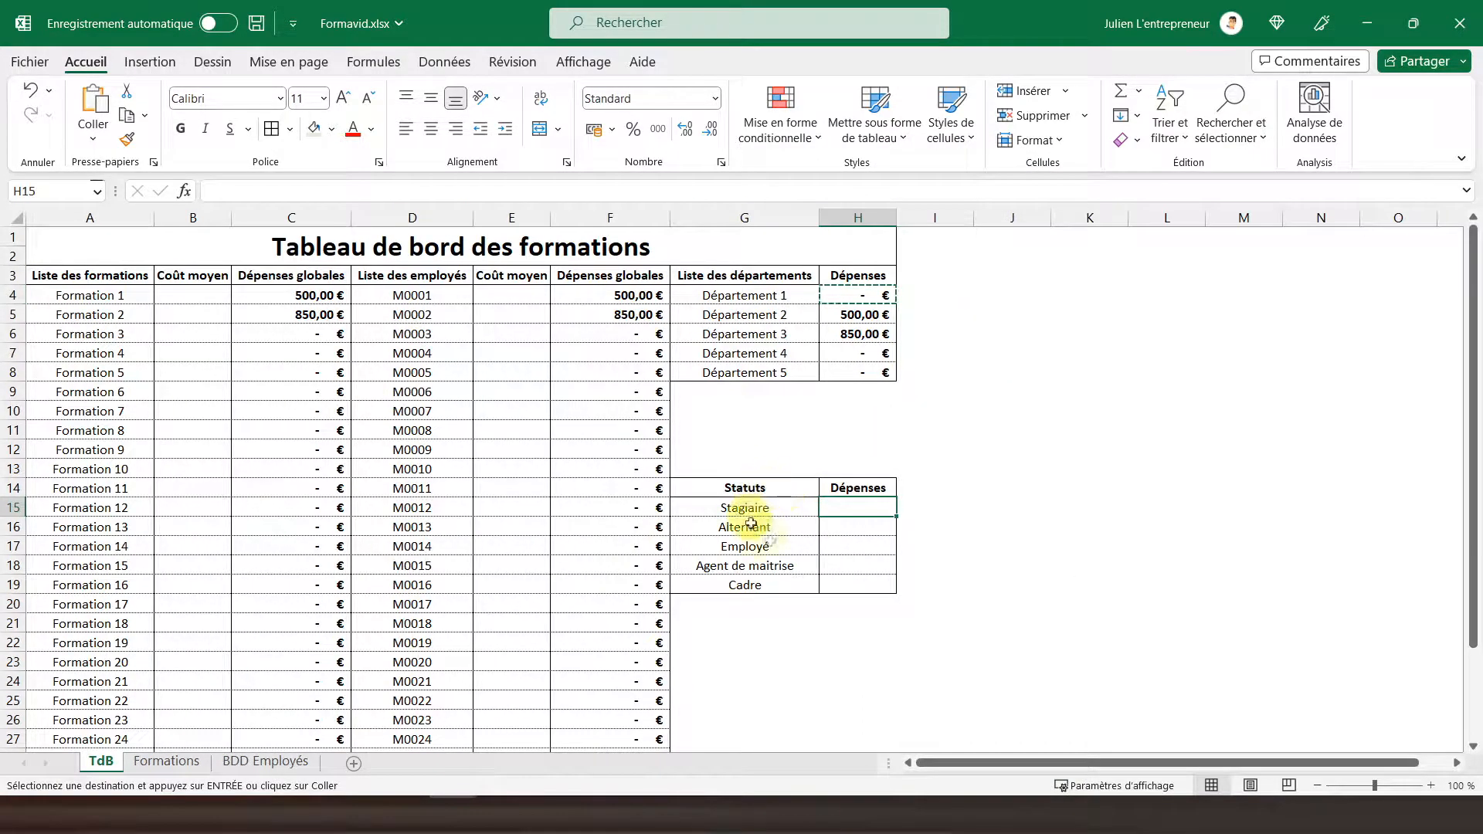
pyautogui.rightClick(851, 502)
pyautogui.click(954, 341)
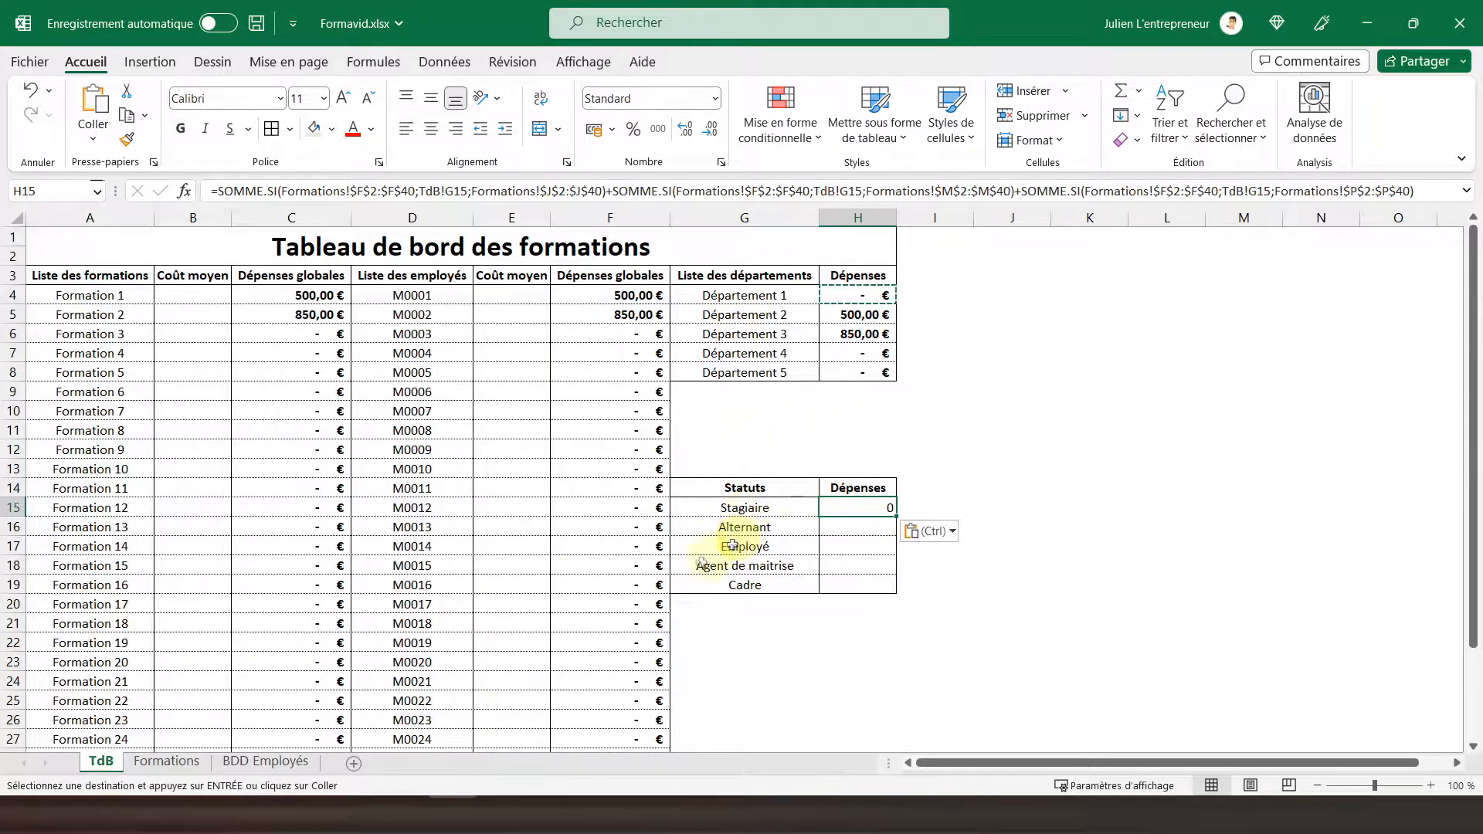
# Change the criteria range to Formations!$G$2:$G$40, the Statut column, in all three SOMME.SI functions of H15.
pyautogui.click(148, 758)
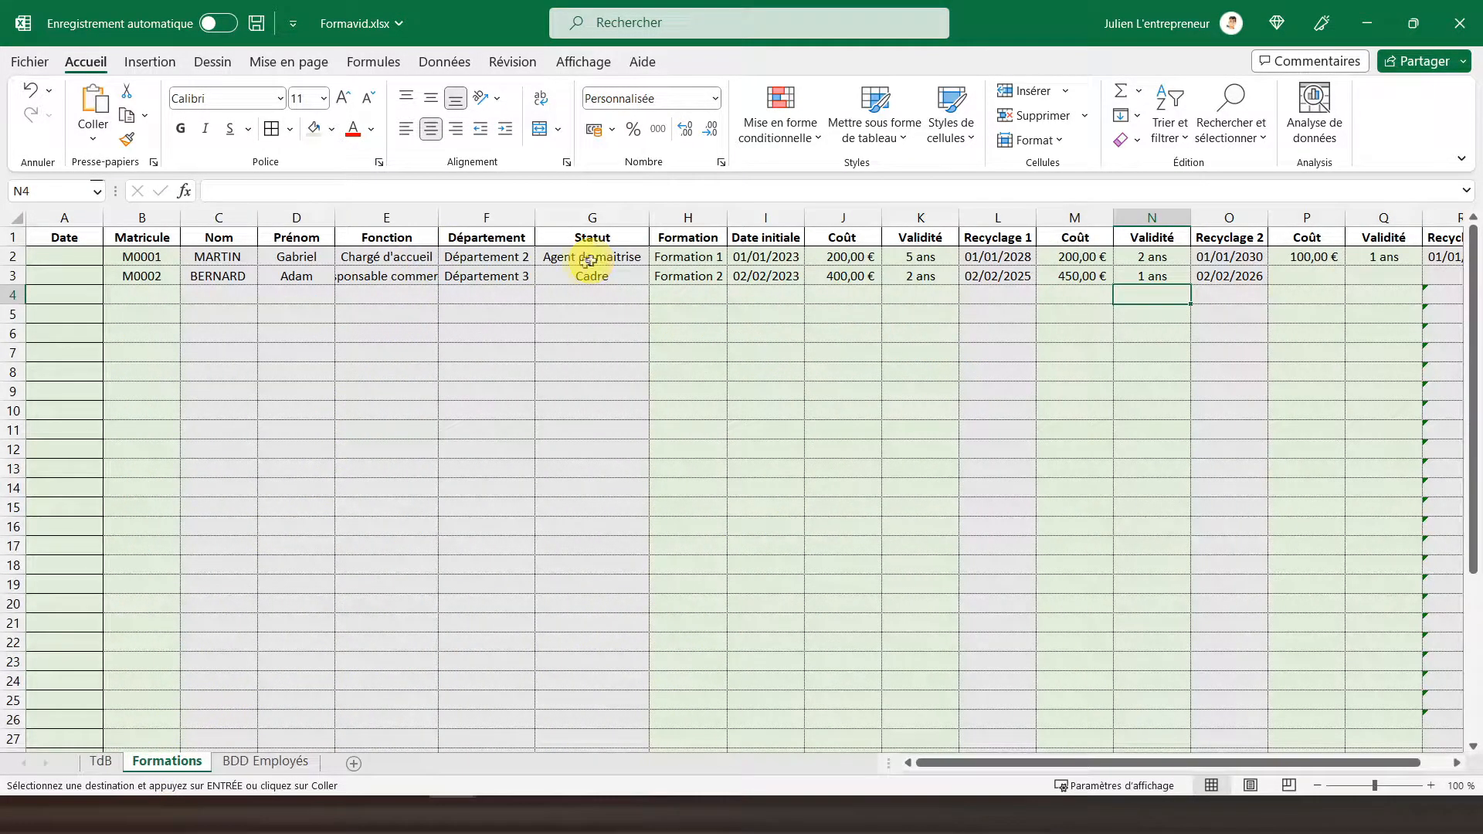
pyautogui.click(101, 762)
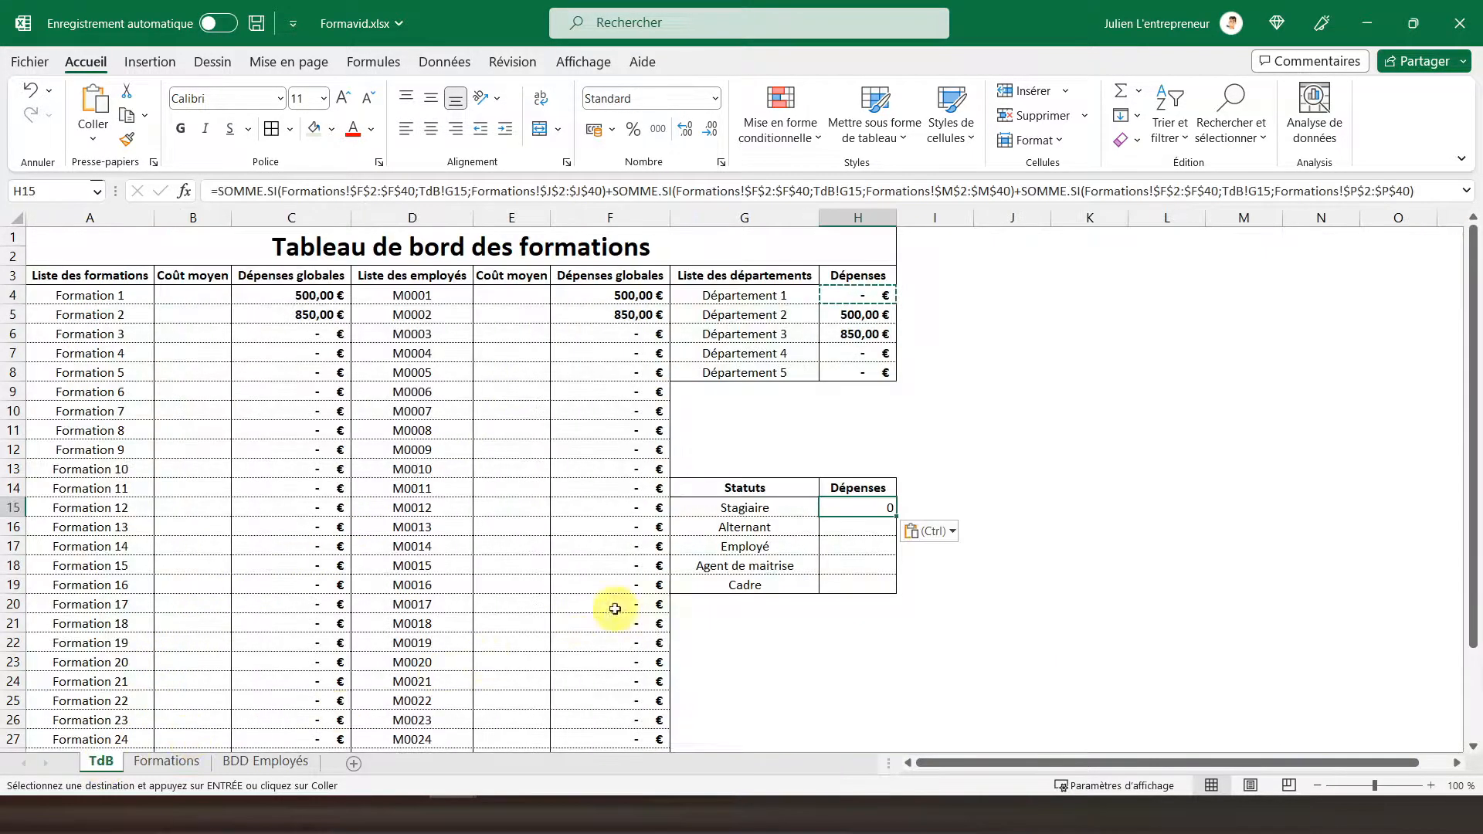
pyautogui.click(360, 190)
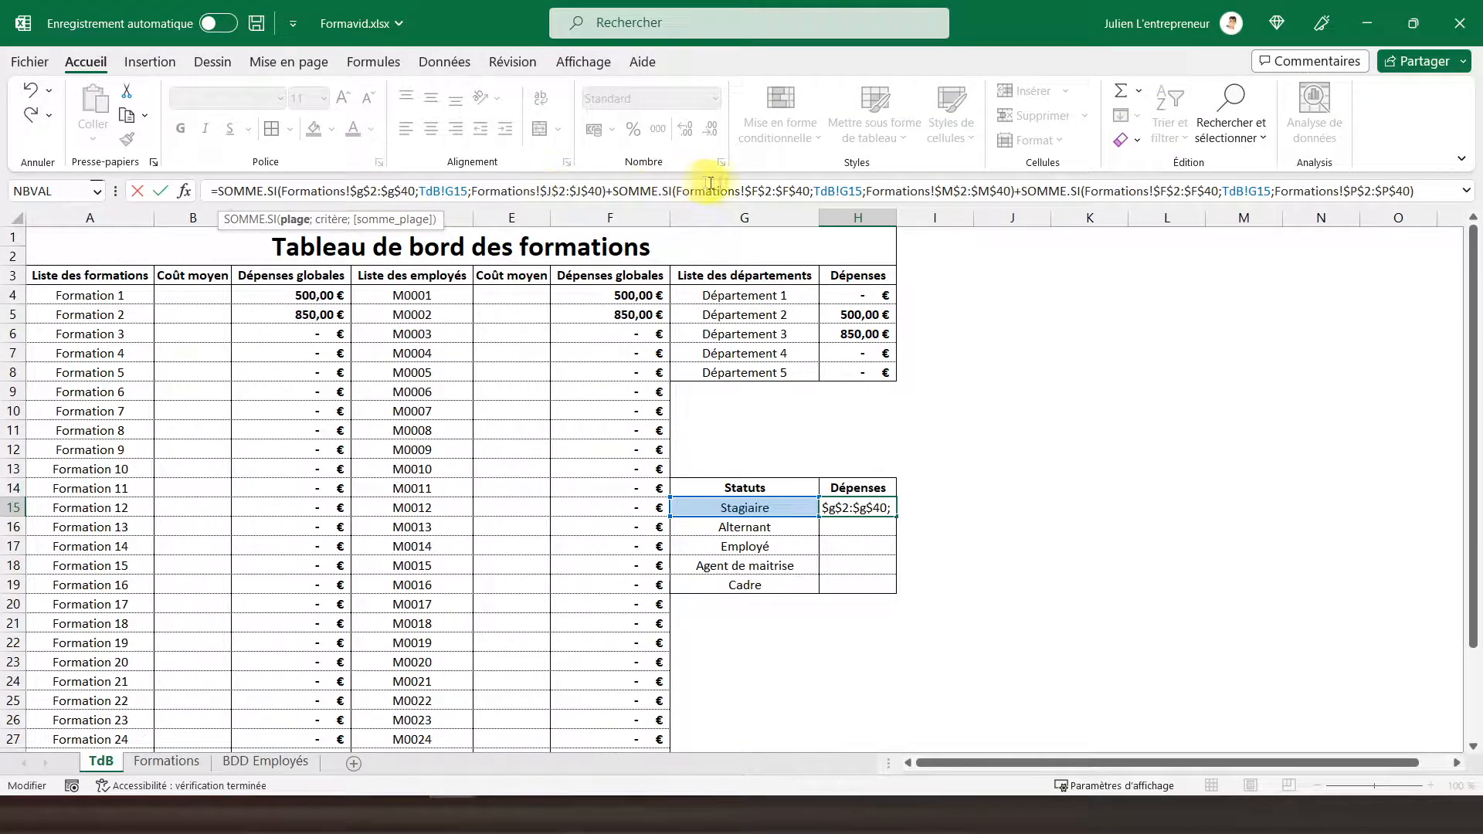
pyautogui.click(754, 193)
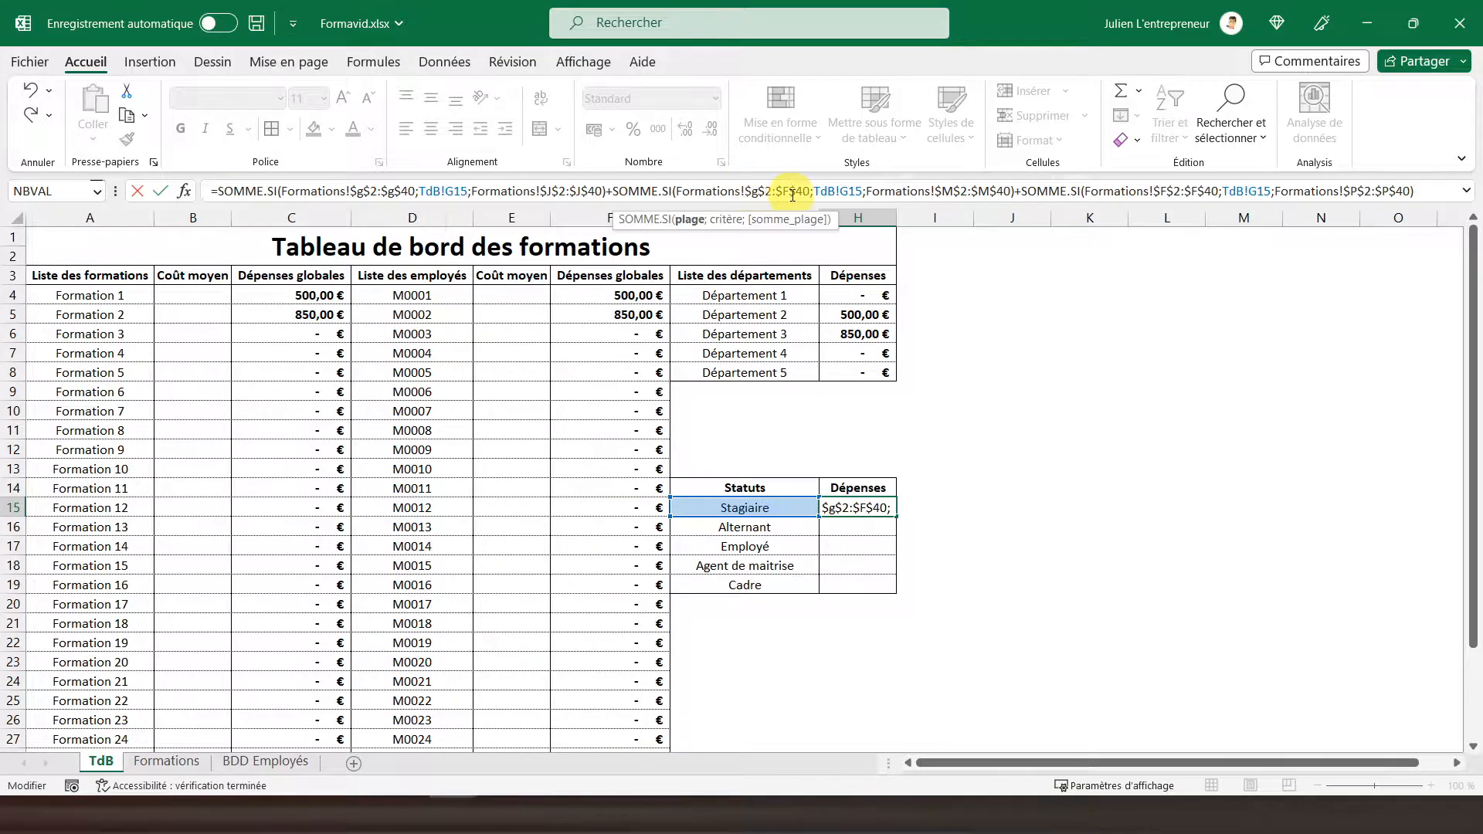
pyautogui.write('g')
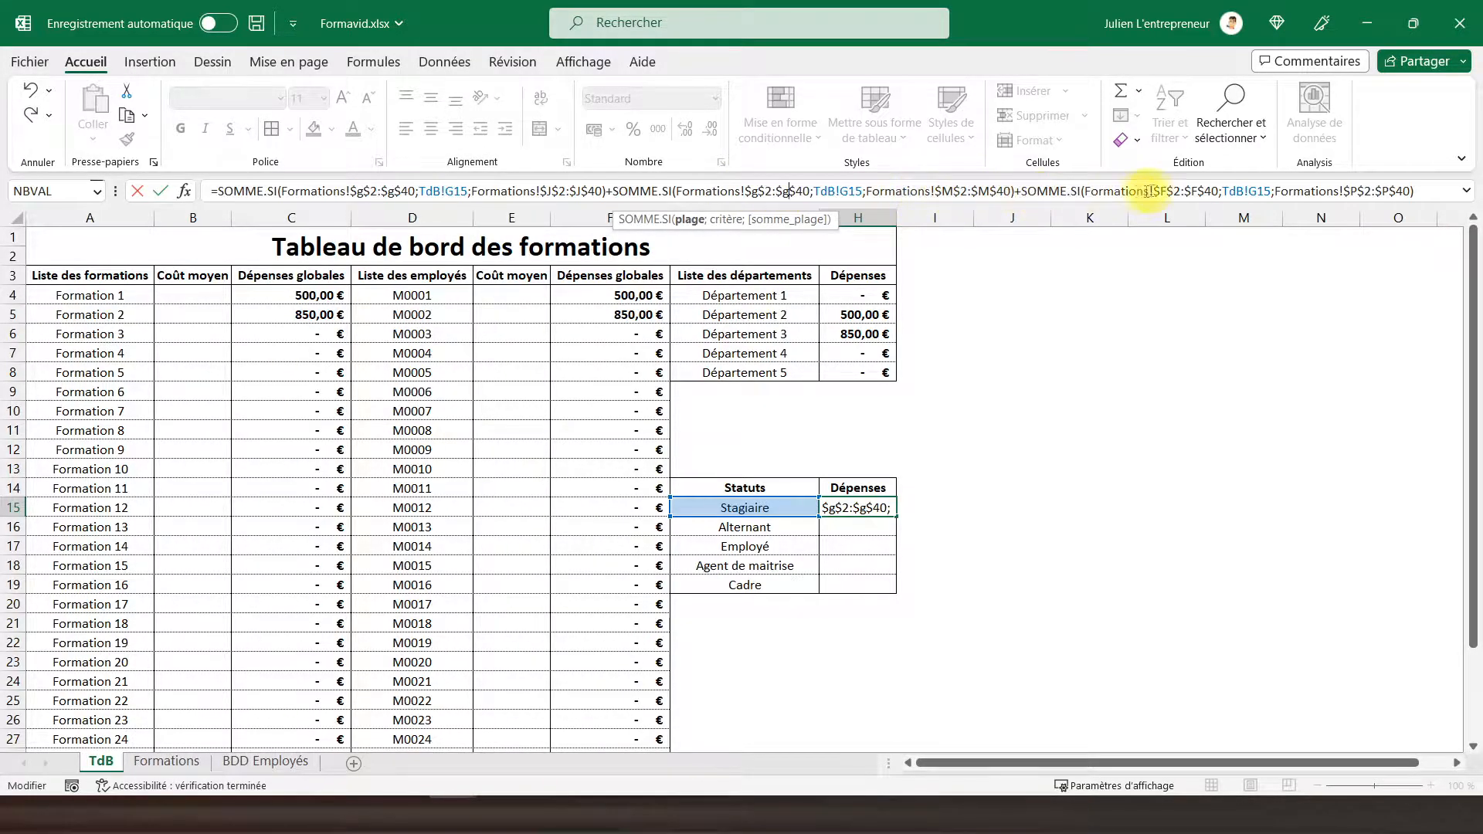
pyautogui.write('g')
pyautogui.write('g')
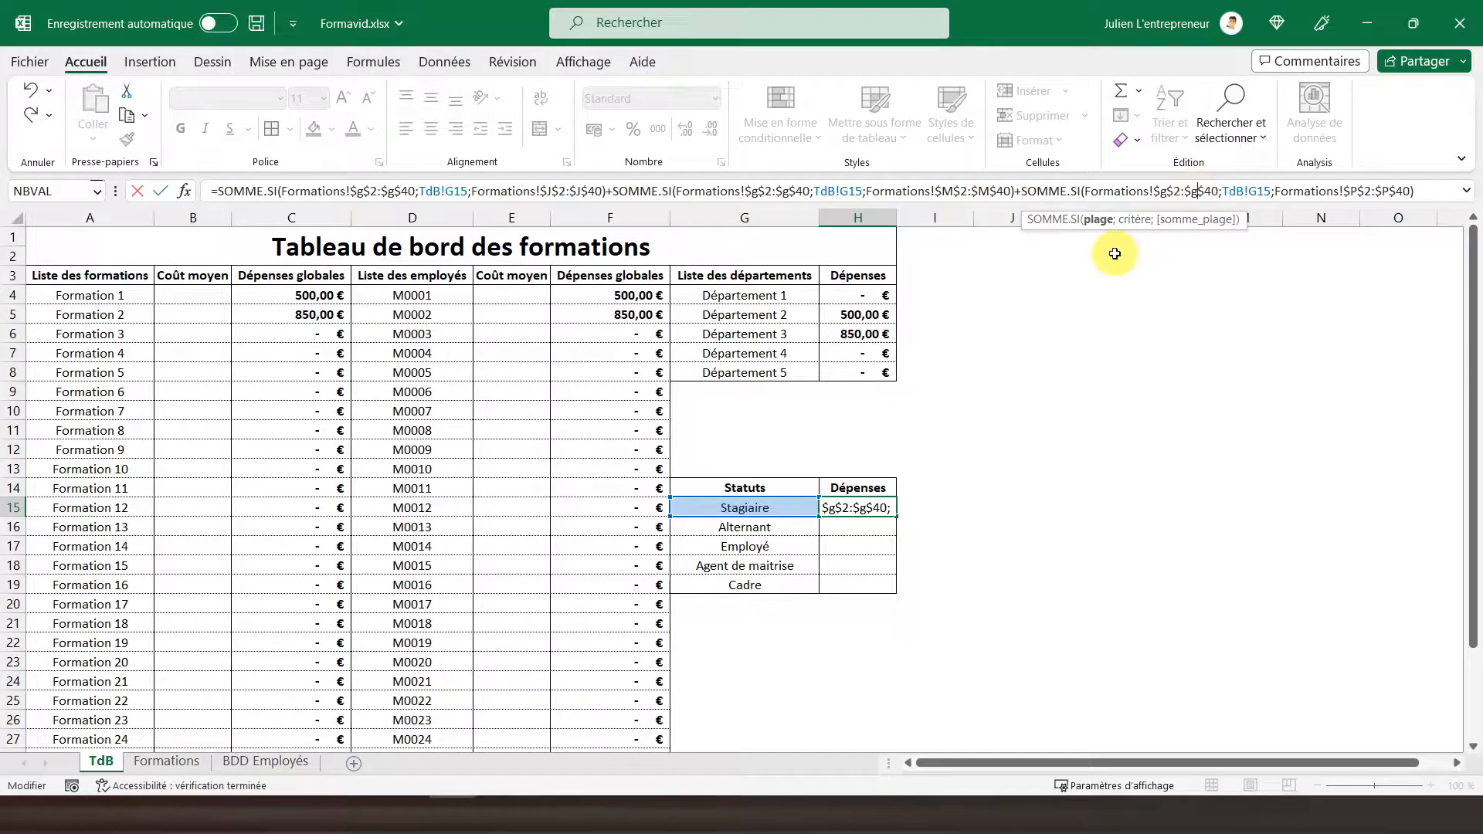
pyautogui.press('Return')
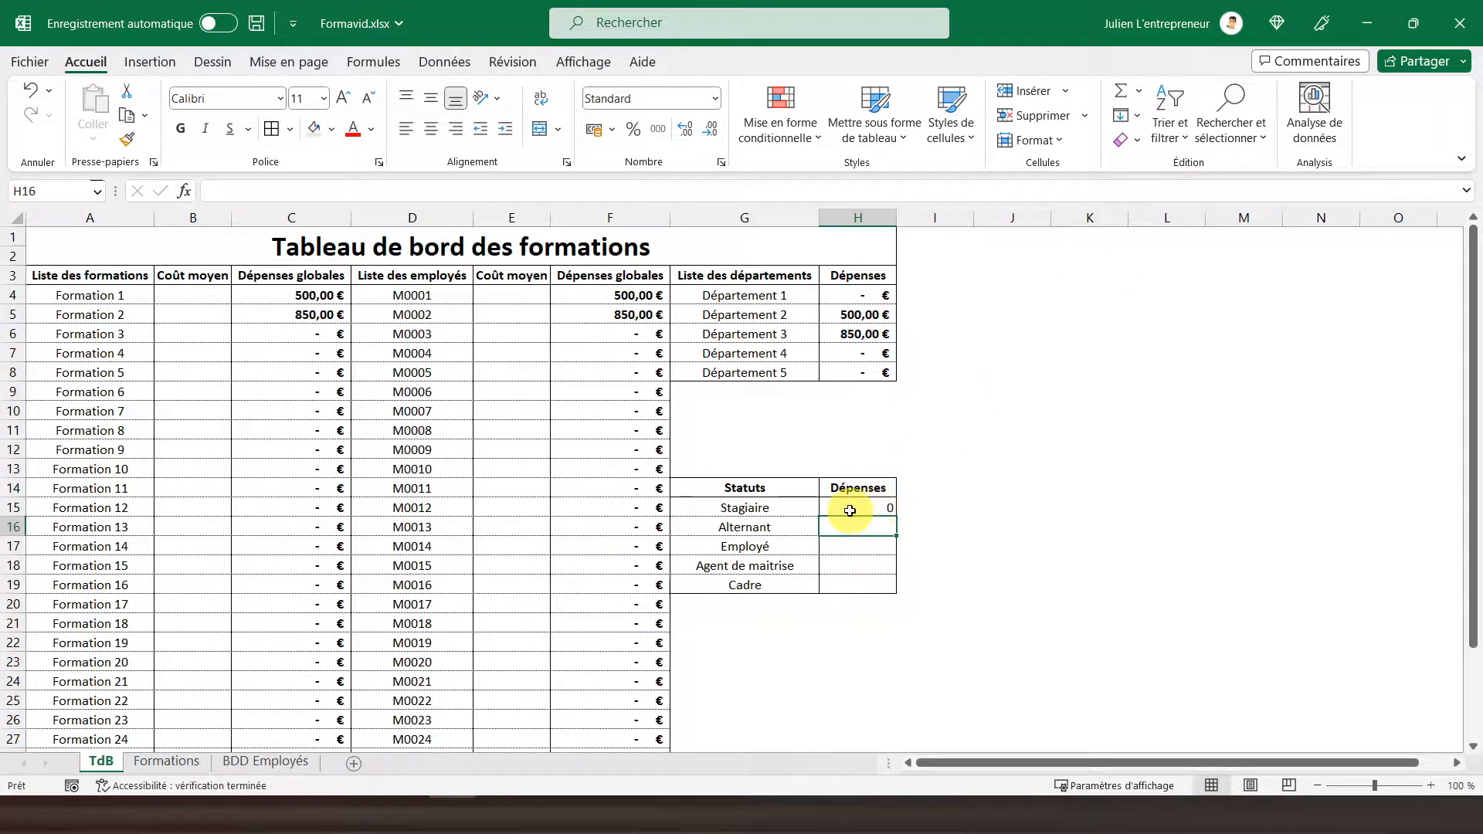
# Copy the H15 formula into H16:H19 for the statuses Alternant to Cadre, pasting only the formula.
pyautogui.click(840, 504)
pyautogui.rightClick(873, 502)
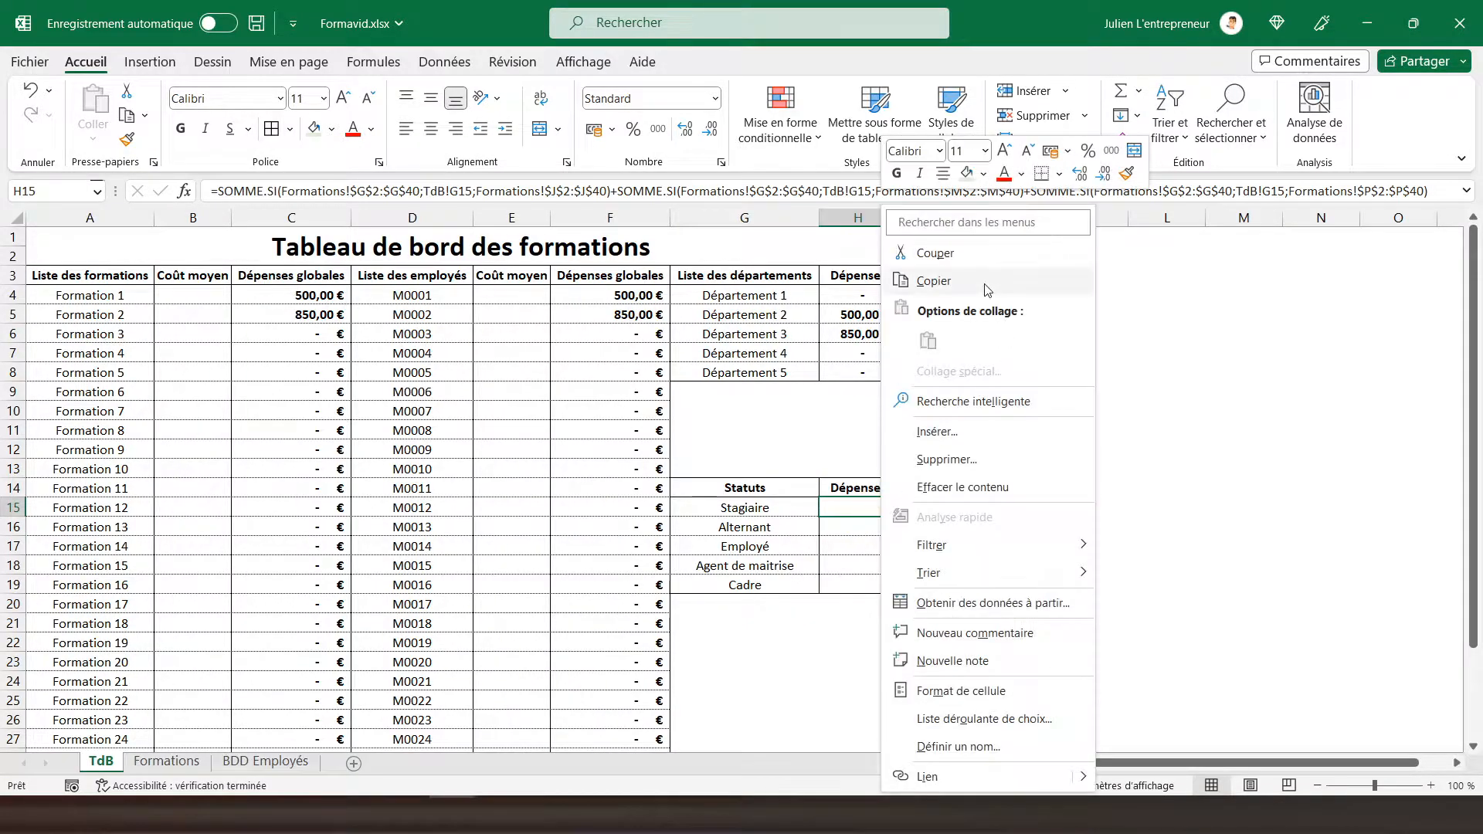
pyautogui.click(966, 283)
pyautogui.moveTo(844, 520); pyautogui.dragTo(850, 586)
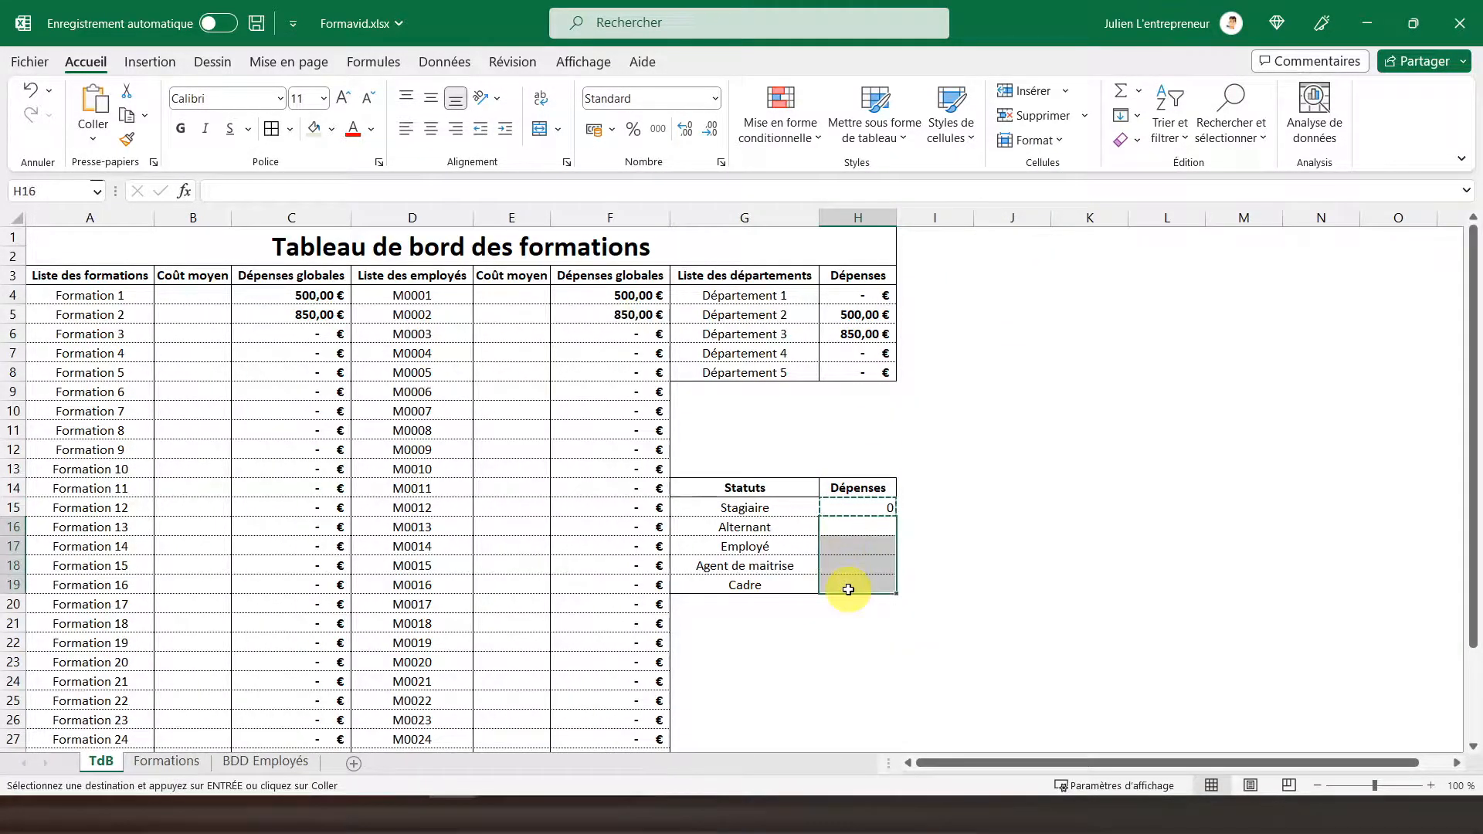
pyautogui.rightClick(851, 587)
pyautogui.click(954, 138)
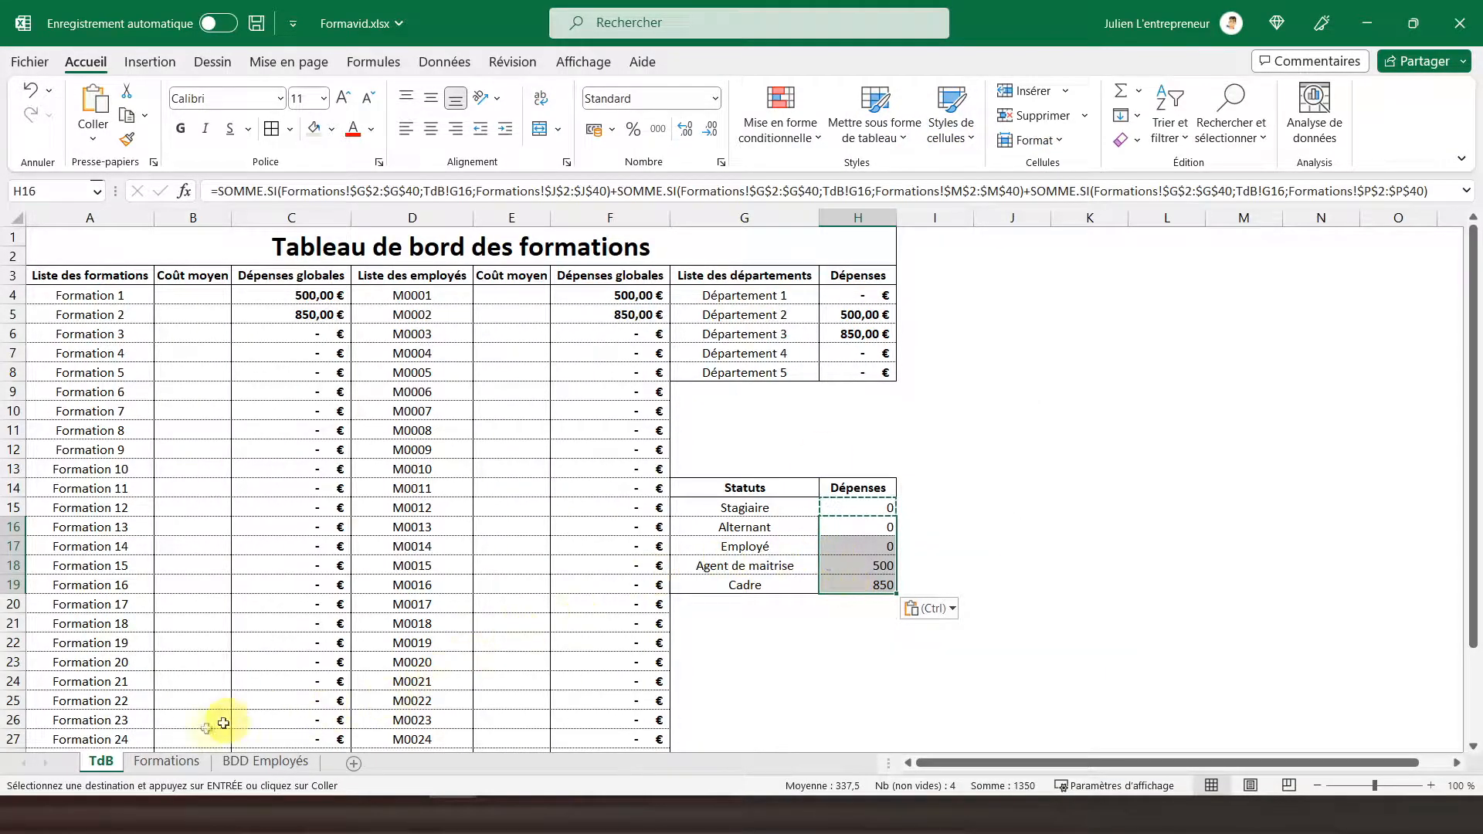
# Format the status spending cells H15:H19 in bold with the euro accounting format, checking the statuses on the Formations sheet.
pyautogui.click(149, 761)
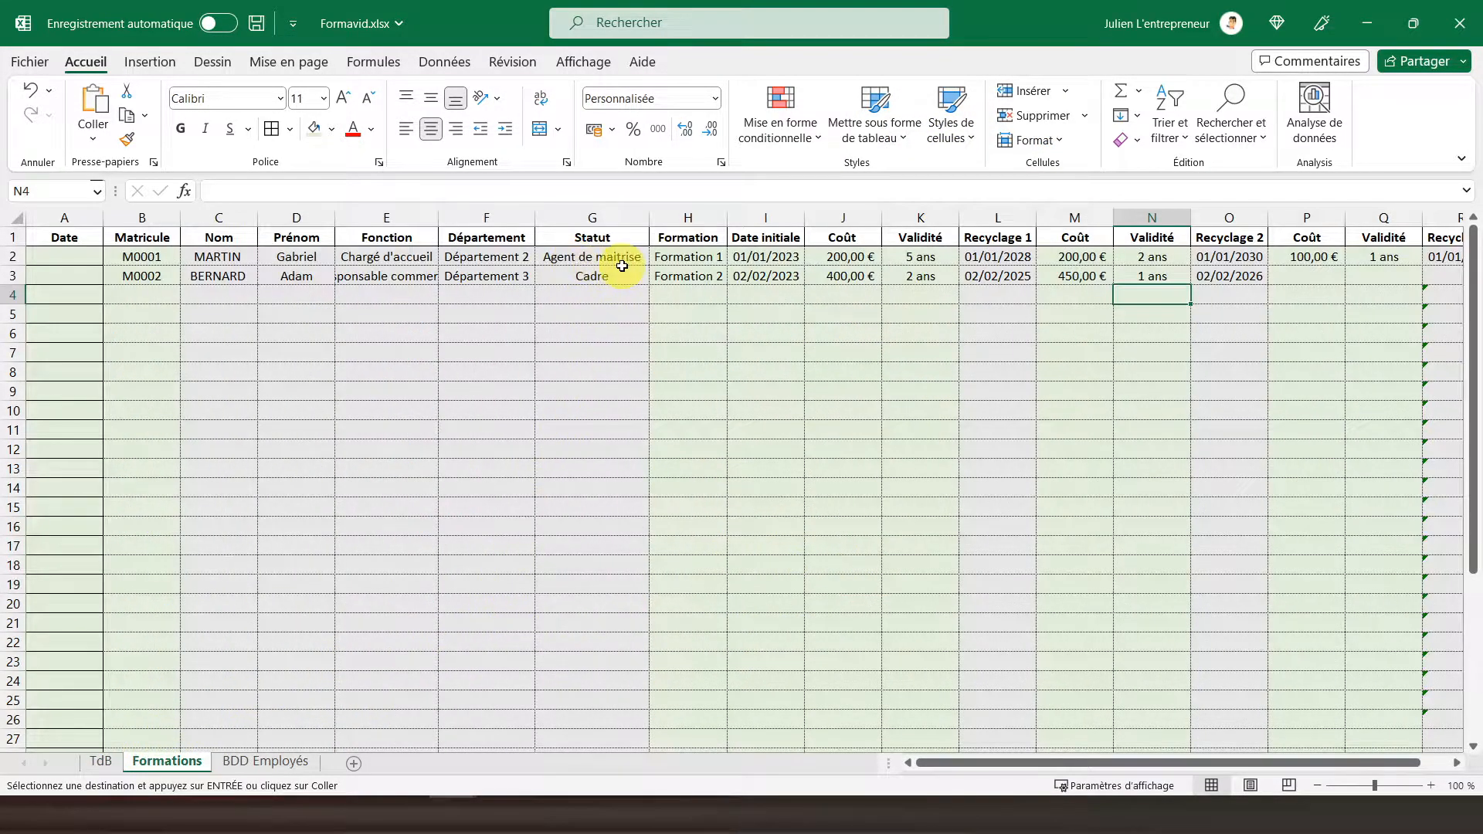
pyautogui.click(97, 752)
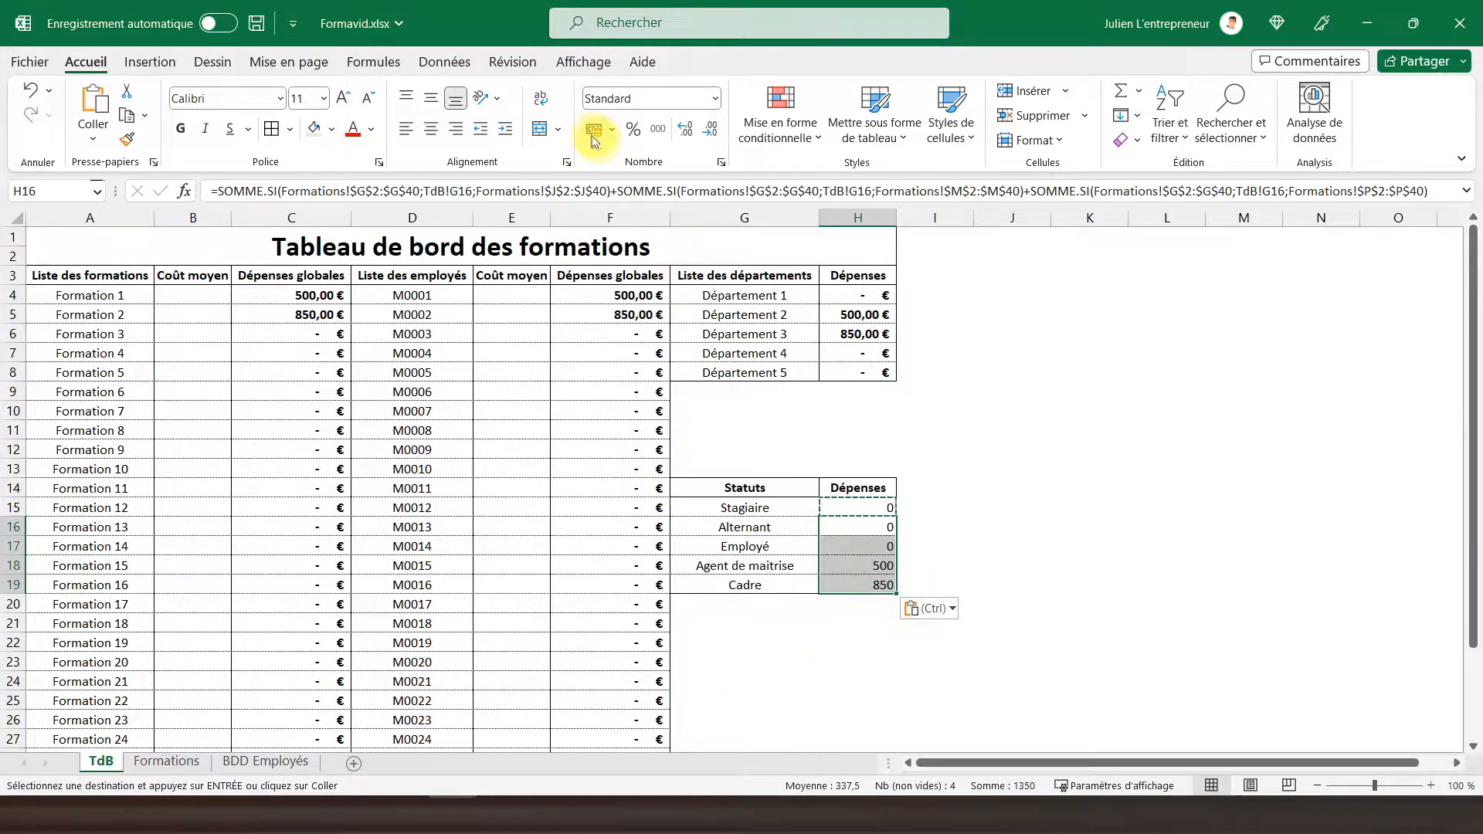
pyautogui.moveTo(858, 507); pyautogui.dragTo(857, 585)
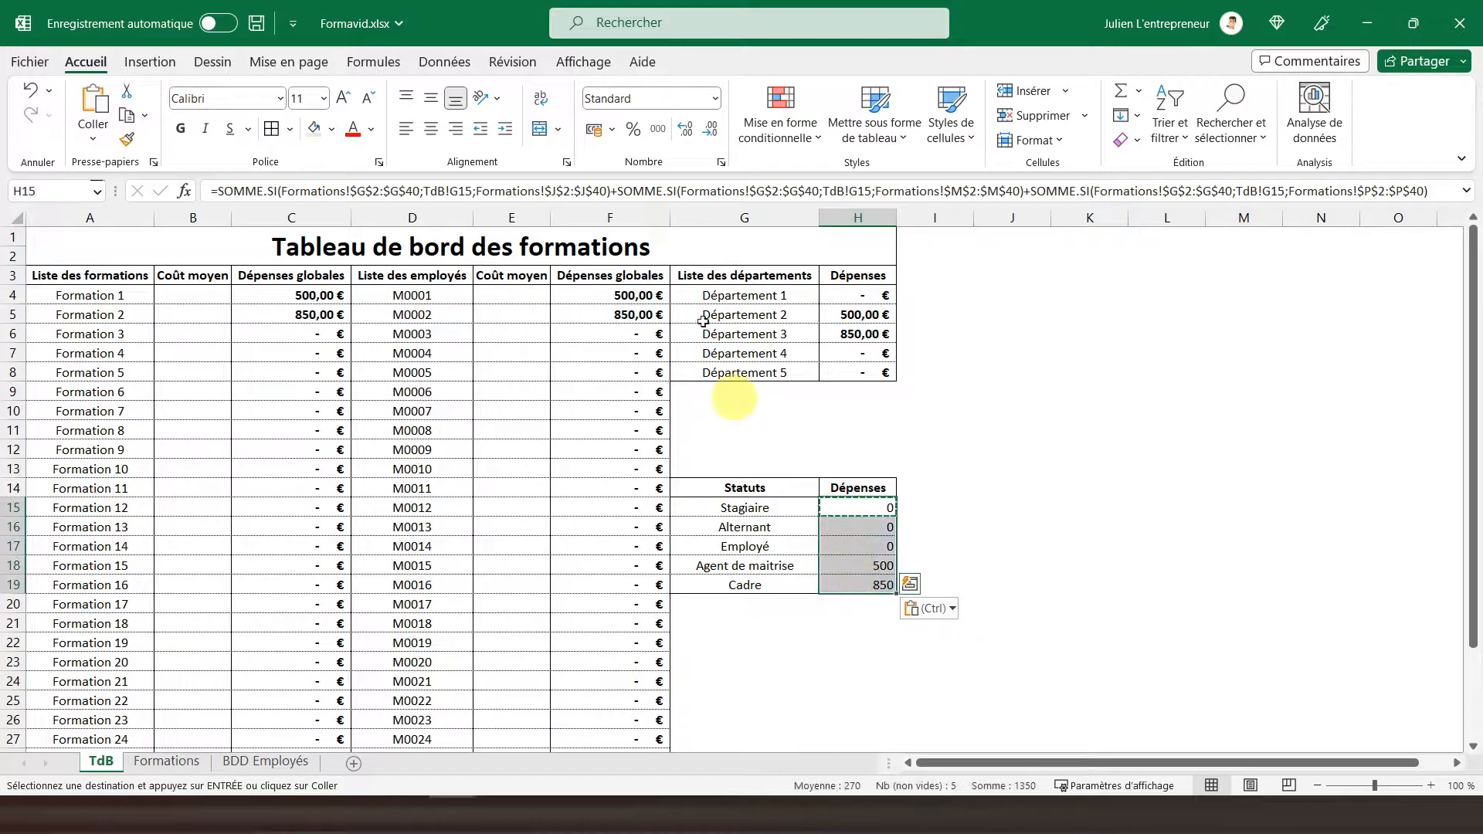
pyautogui.click(596, 131)
pyautogui.click(181, 129)
pyautogui.click(794, 332)
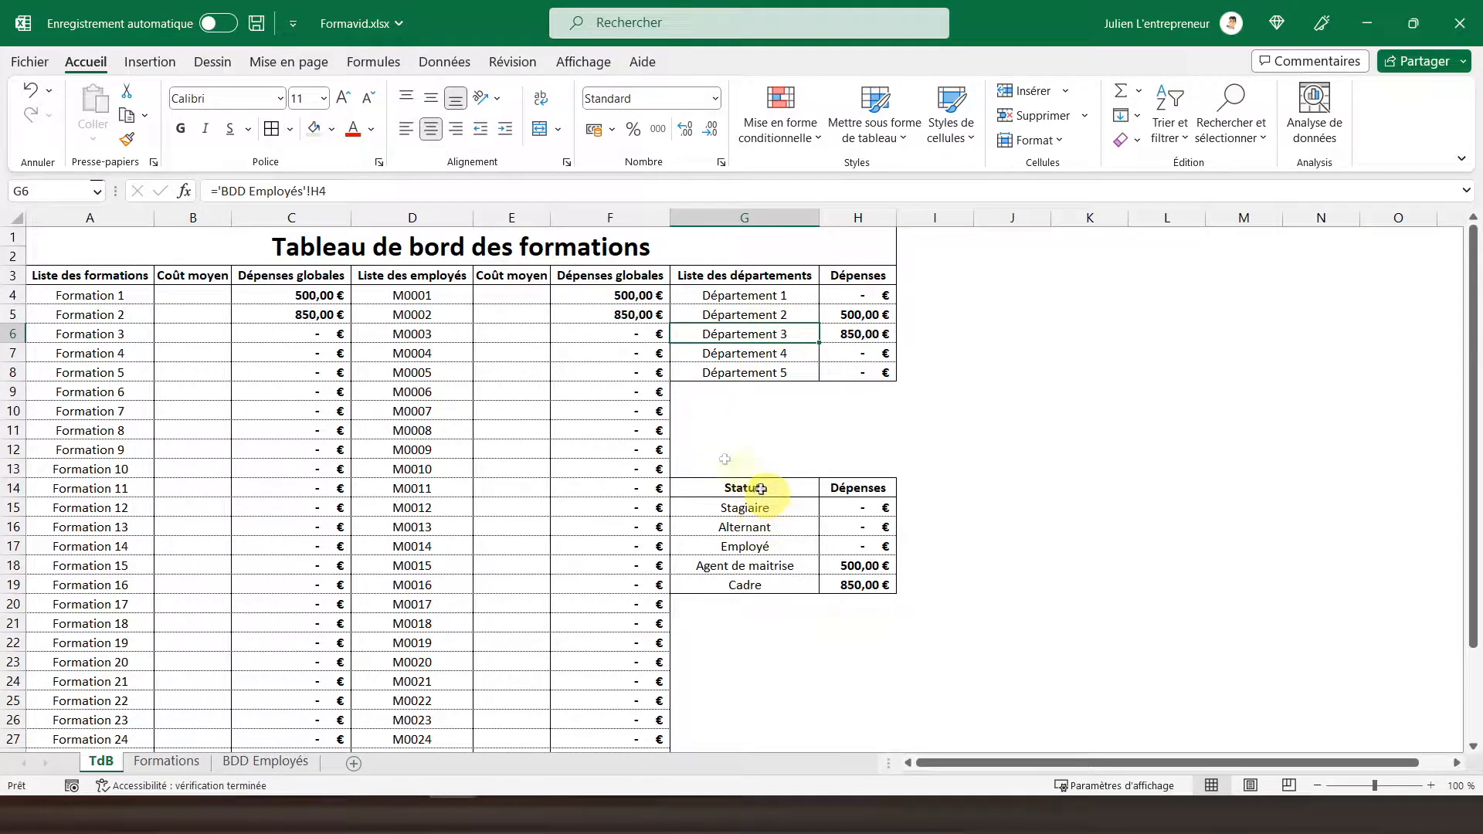
# Start the Coût moyen formula for Formation 1 in B4, using SIERREUR around C4 divided by an NB.SI count.
pyautogui.click(197, 297)
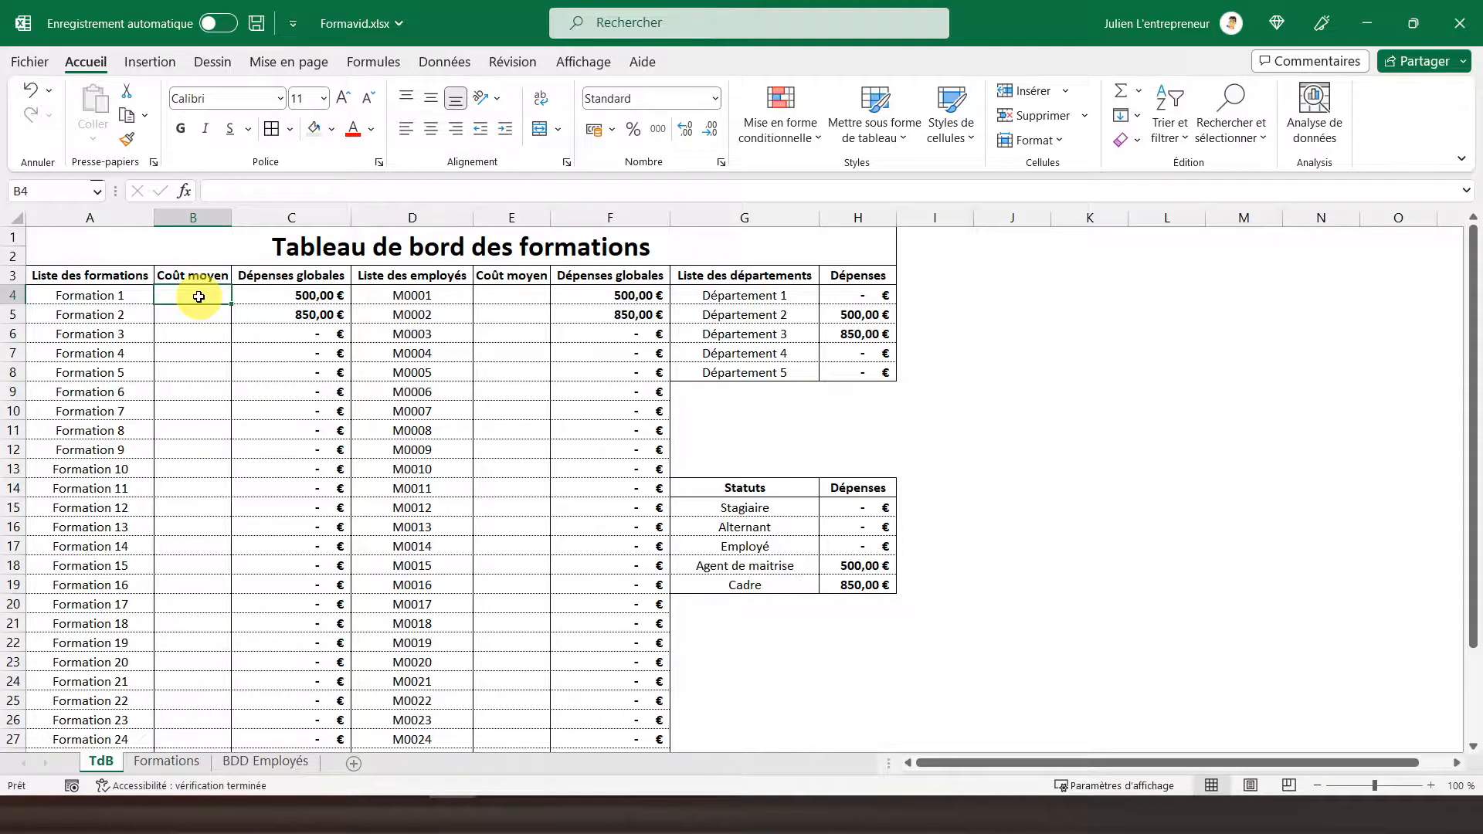
pyautogui.write('=')
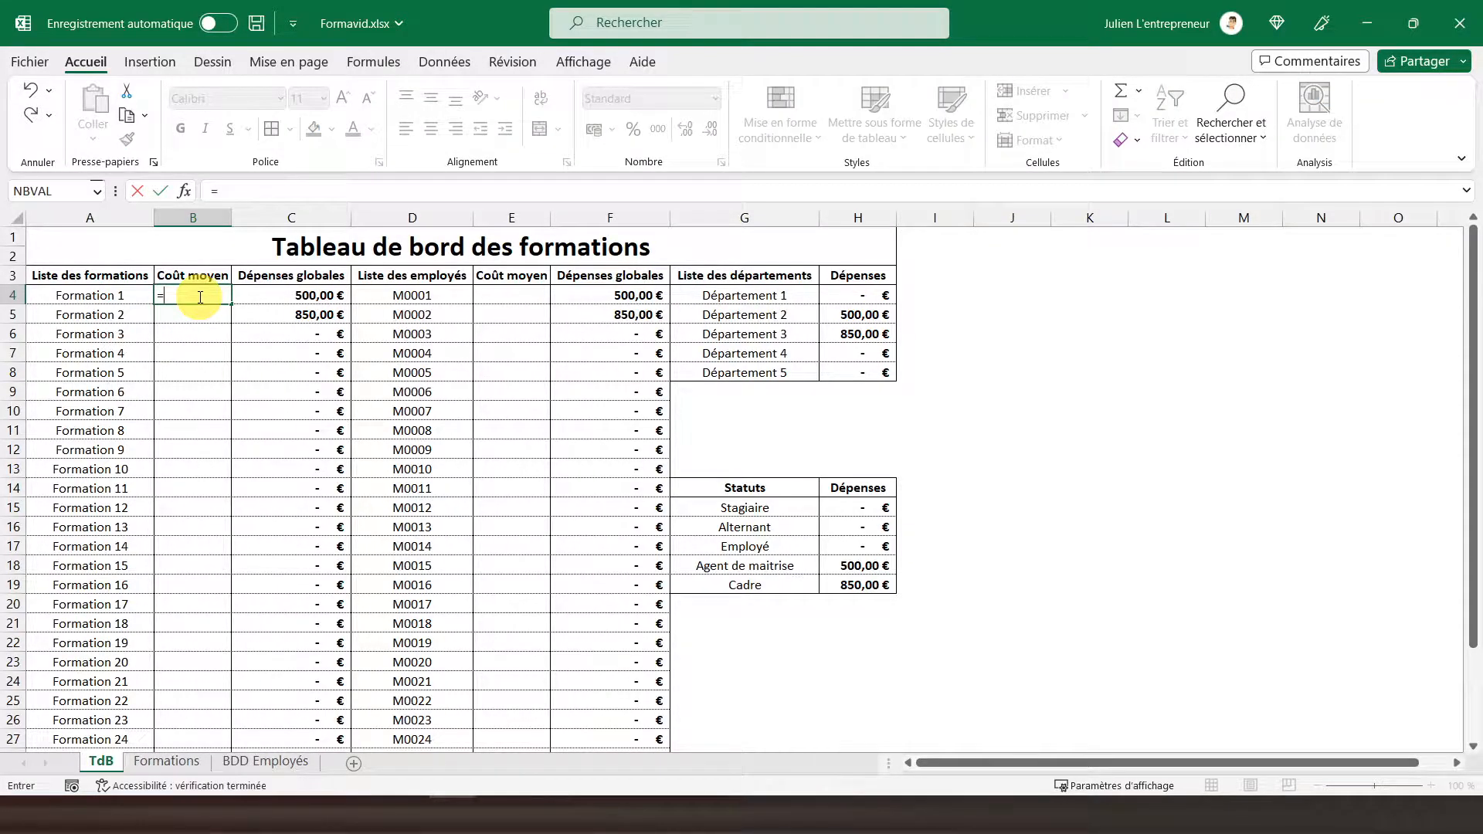
pyautogui.write('sie')
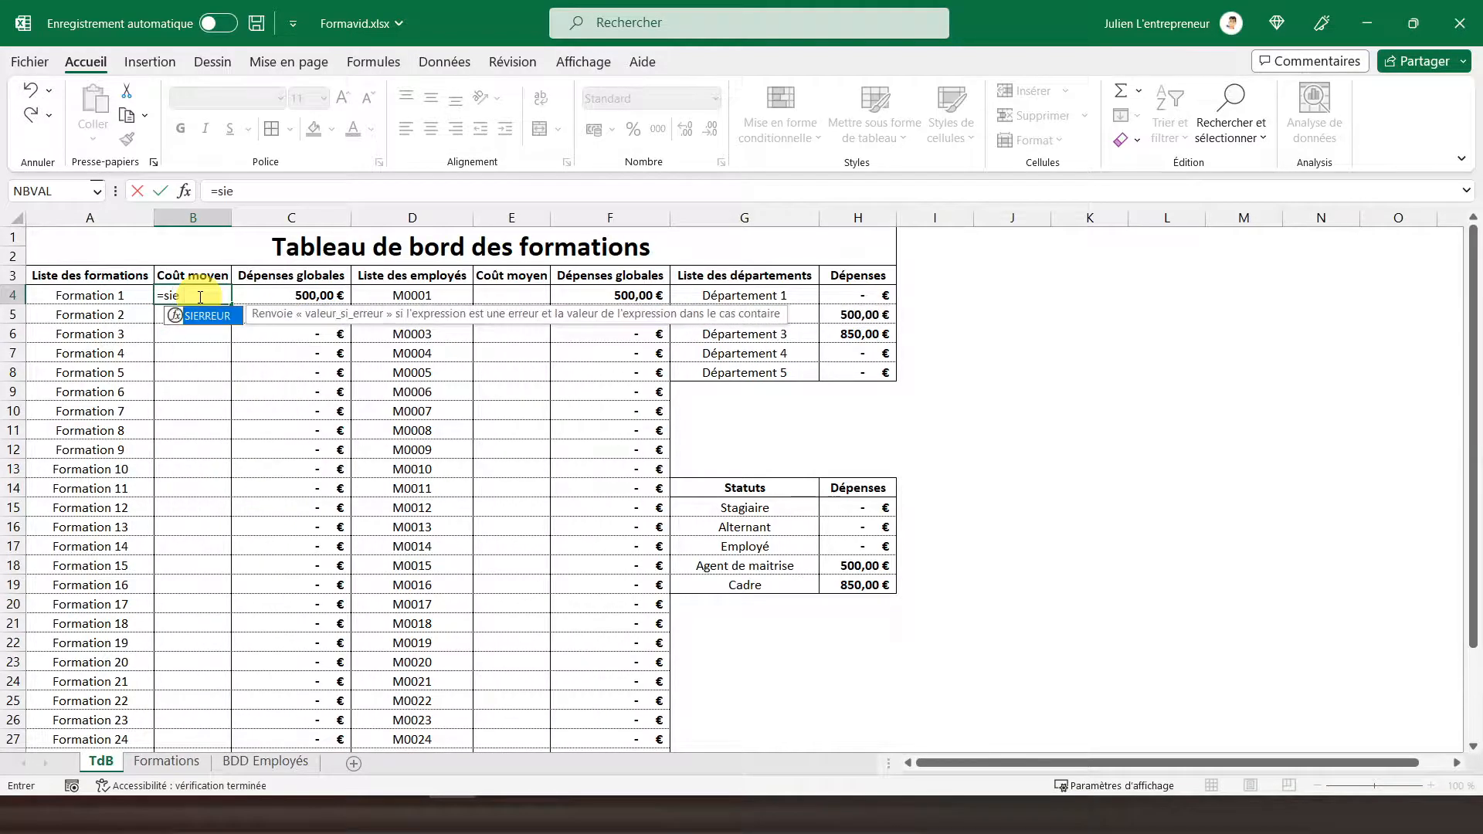
pyautogui.write('rreur(')
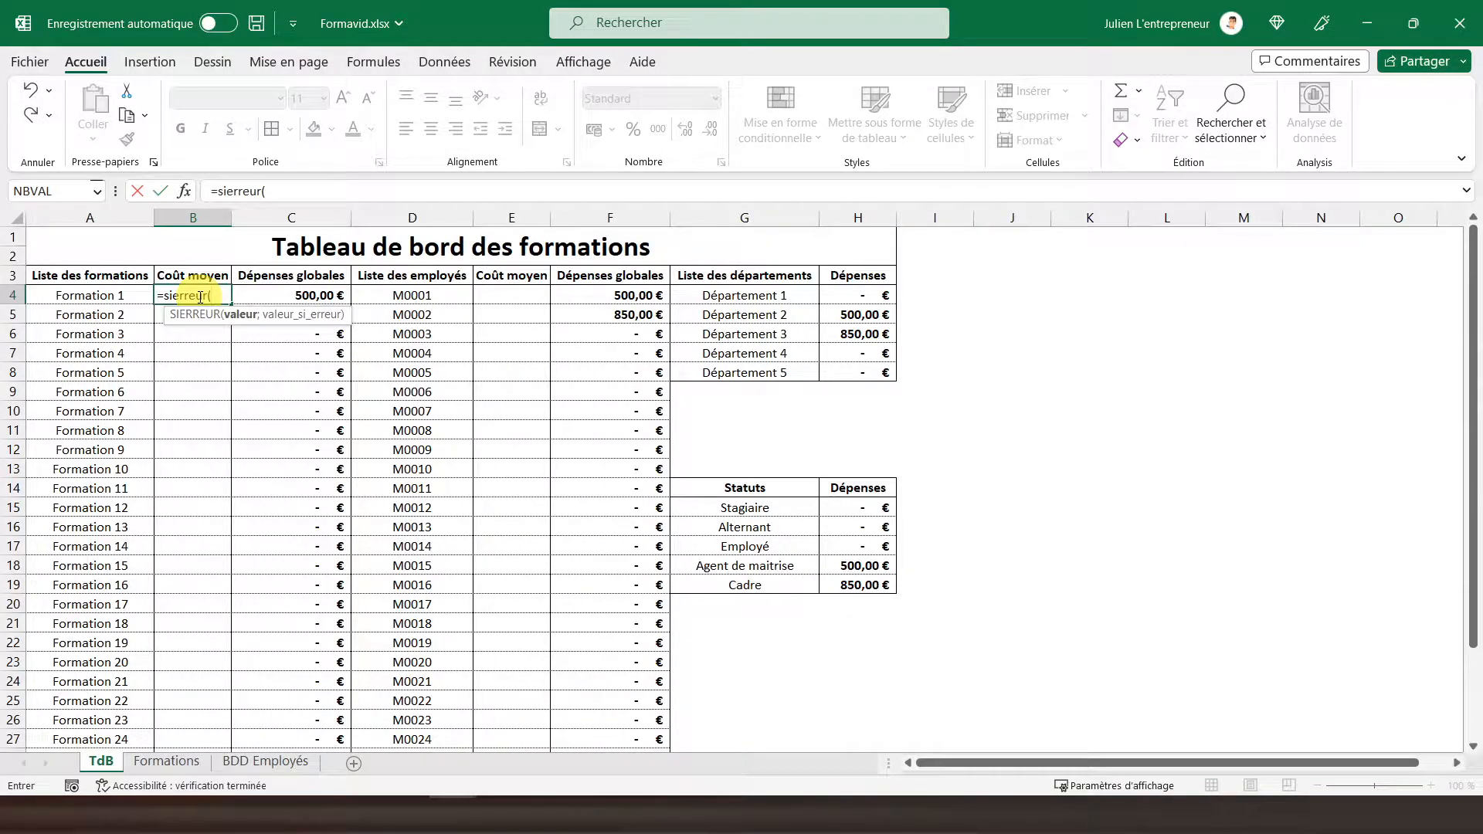
pyautogui.click(287, 293)
pyautogui.write('/')
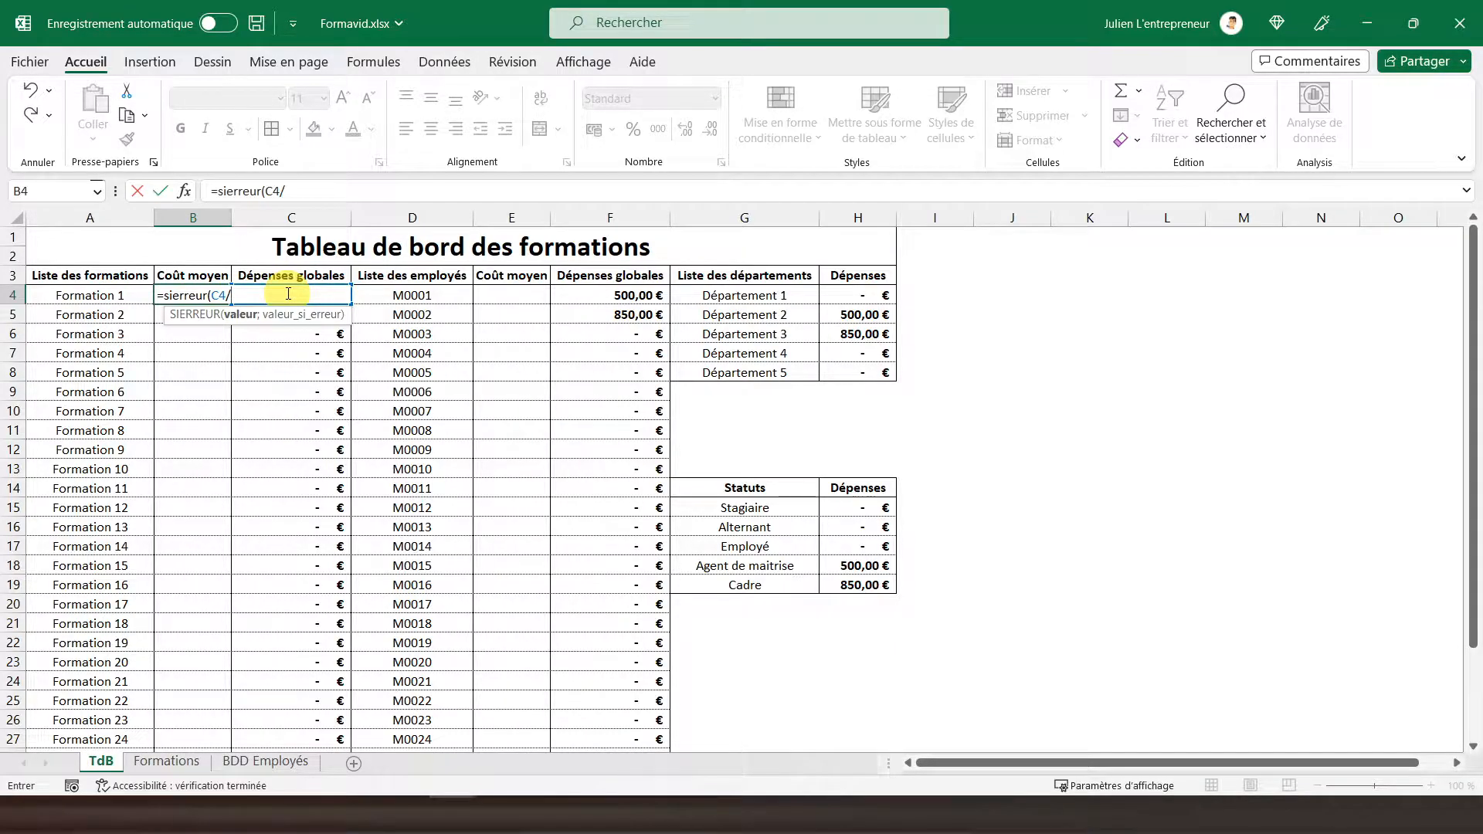
pyautogui.write('nb.')
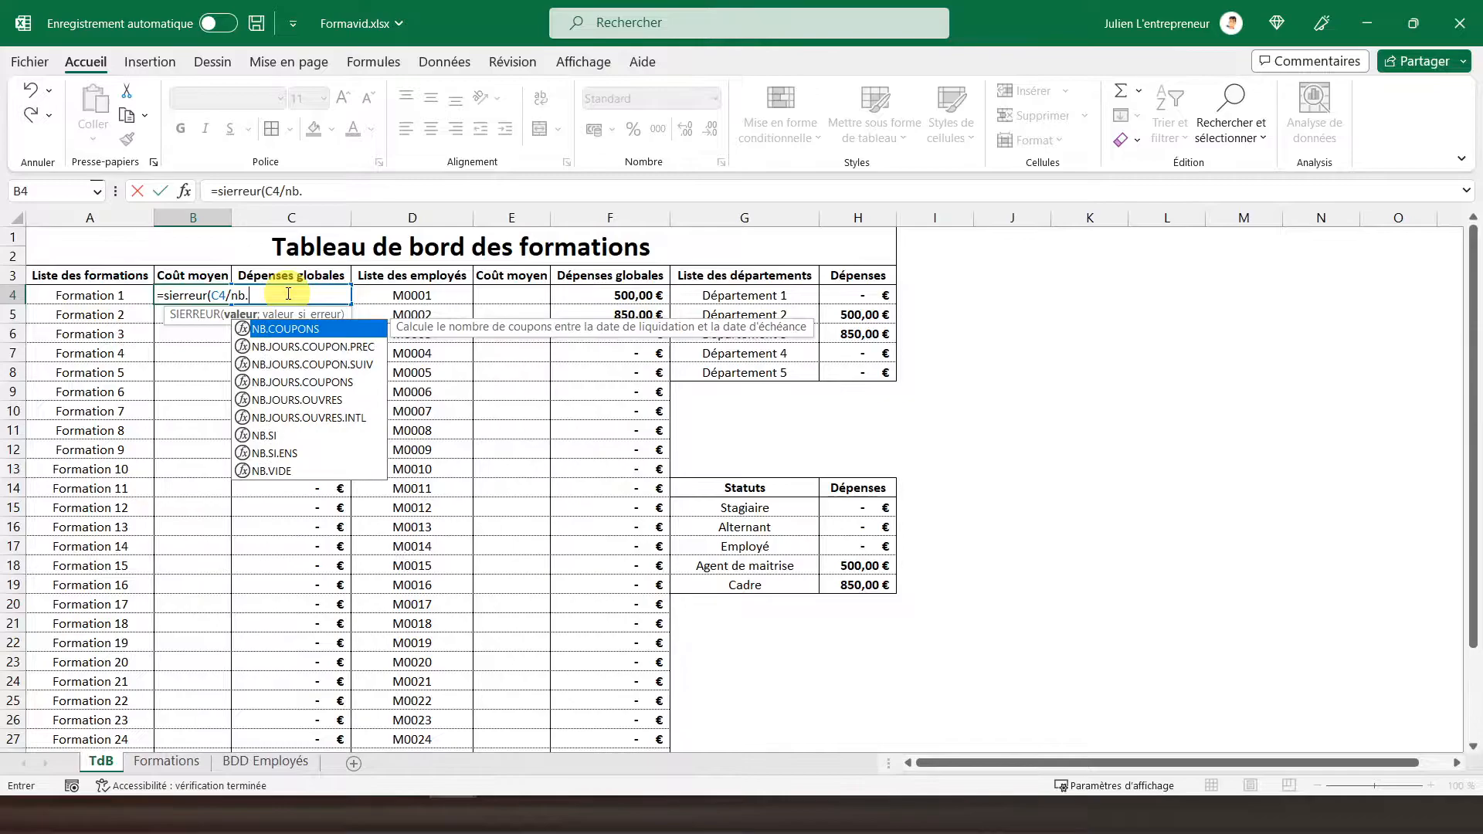
pyautogui.write('si(')
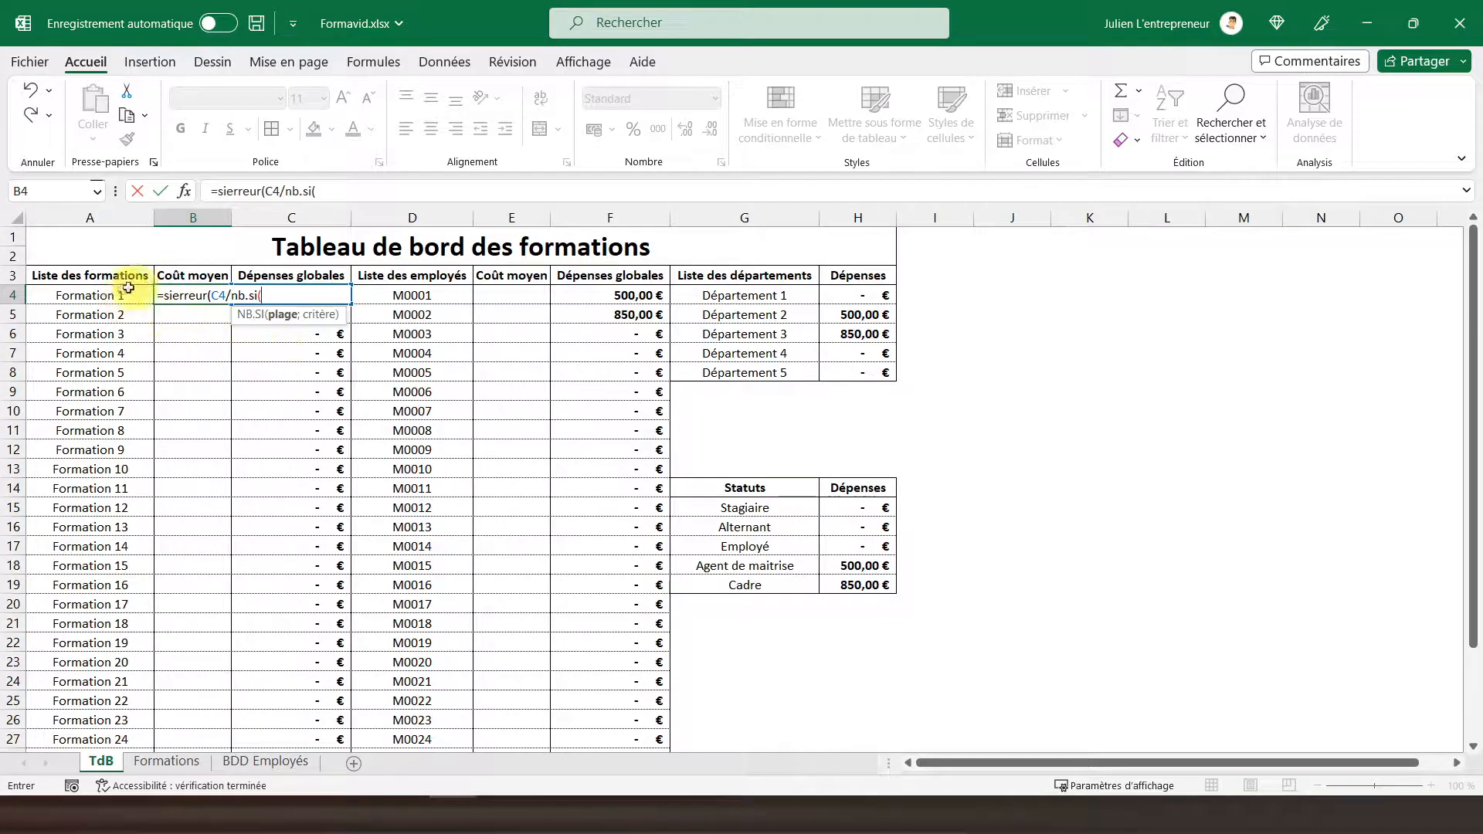
# Complete the NB.SI count in B4 with Formations!H2:H40 as the range and TdB!A4 as the criterion.
pyautogui.click(170, 761)
pyautogui.moveTo(681, 254); pyautogui.dragTo(697, 718)
pyautogui.write(';')
pyautogui.click(101, 763)
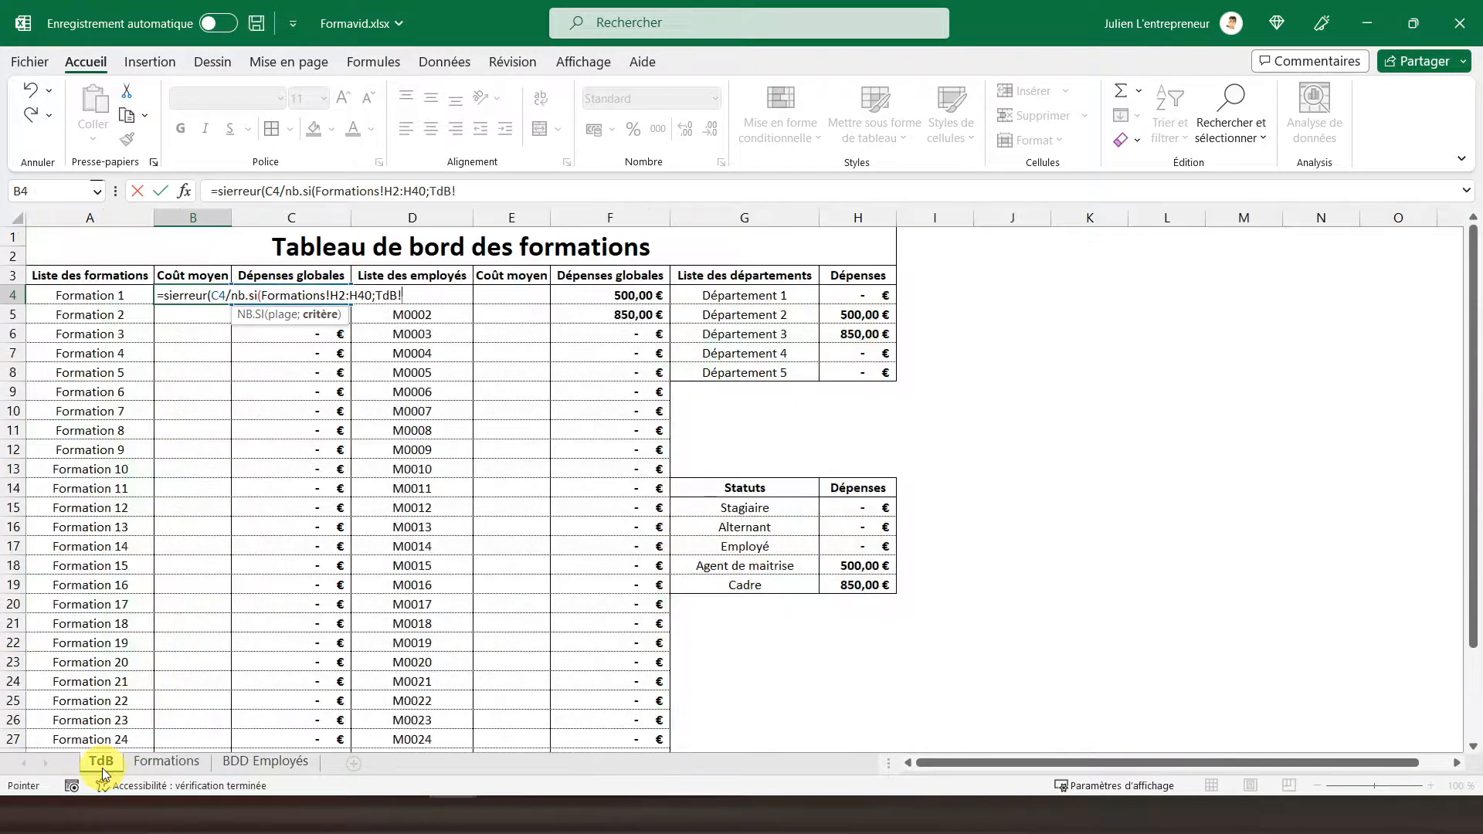
pyautogui.click(94, 297)
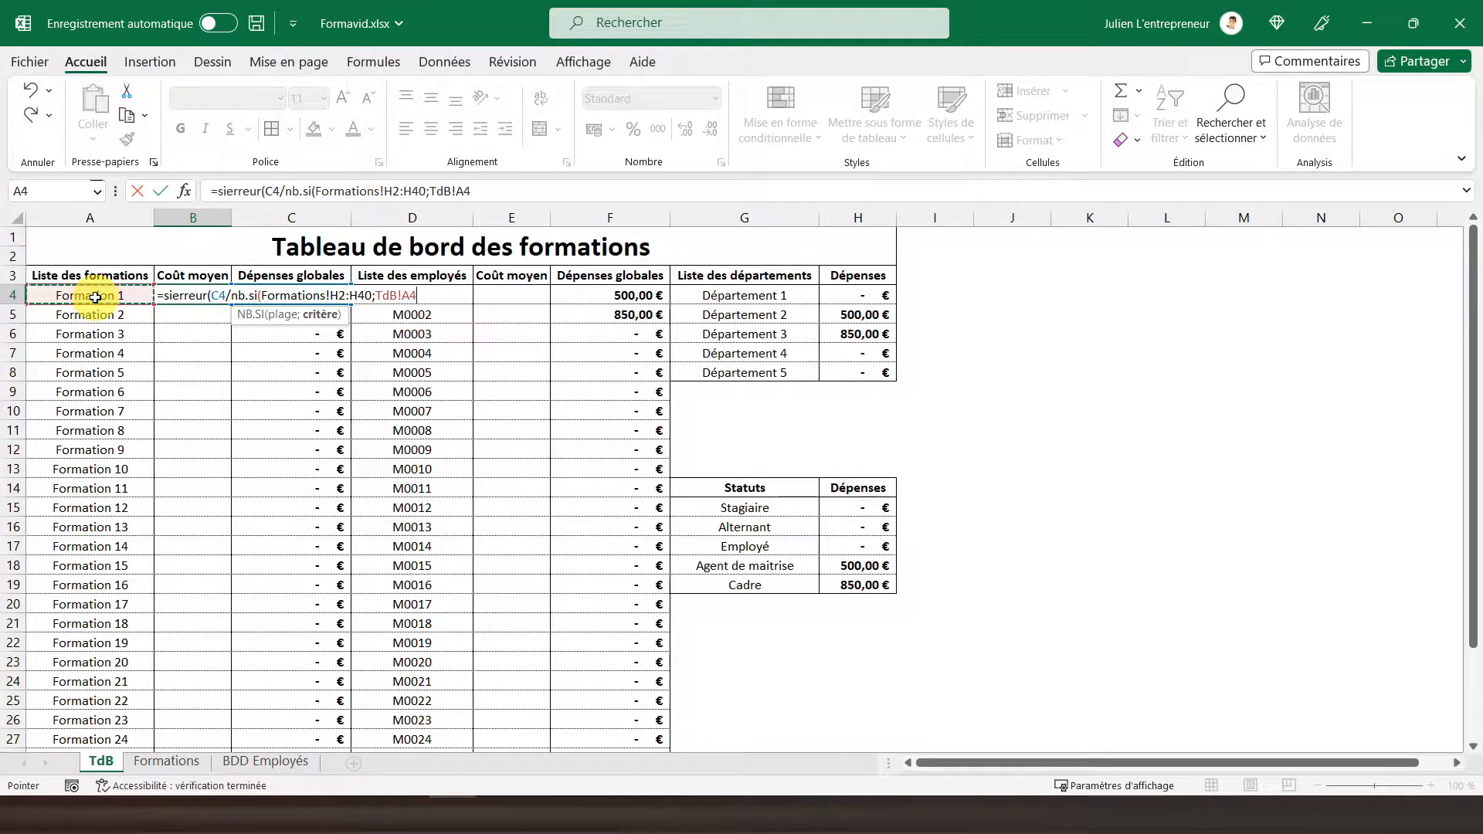
pyautogui.write(')')
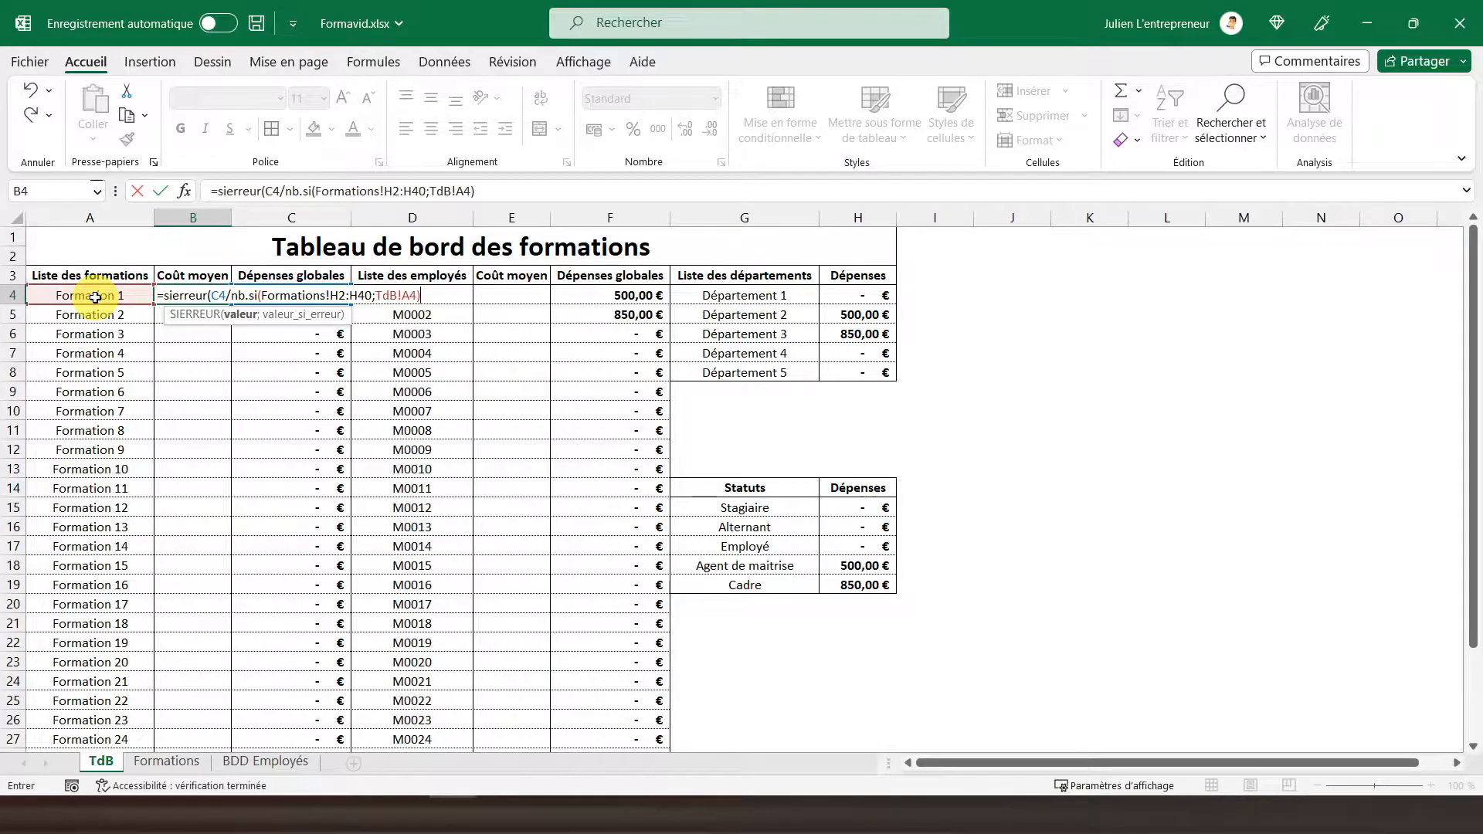
pyautogui.write(')')
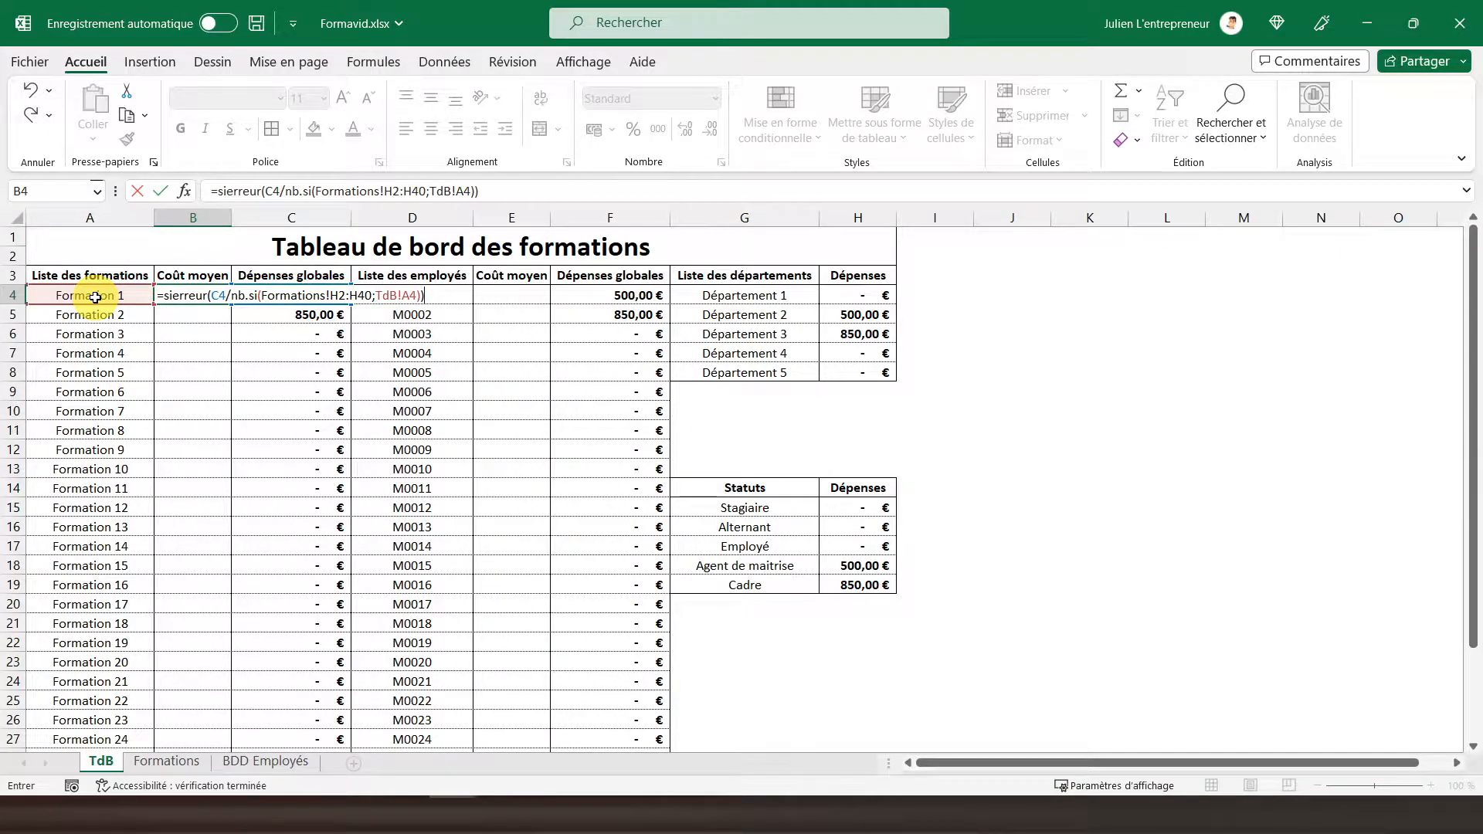
# Add 0 as the value on error in the B4 SIERREUR formula and validate it.
pyautogui.click(476, 192)
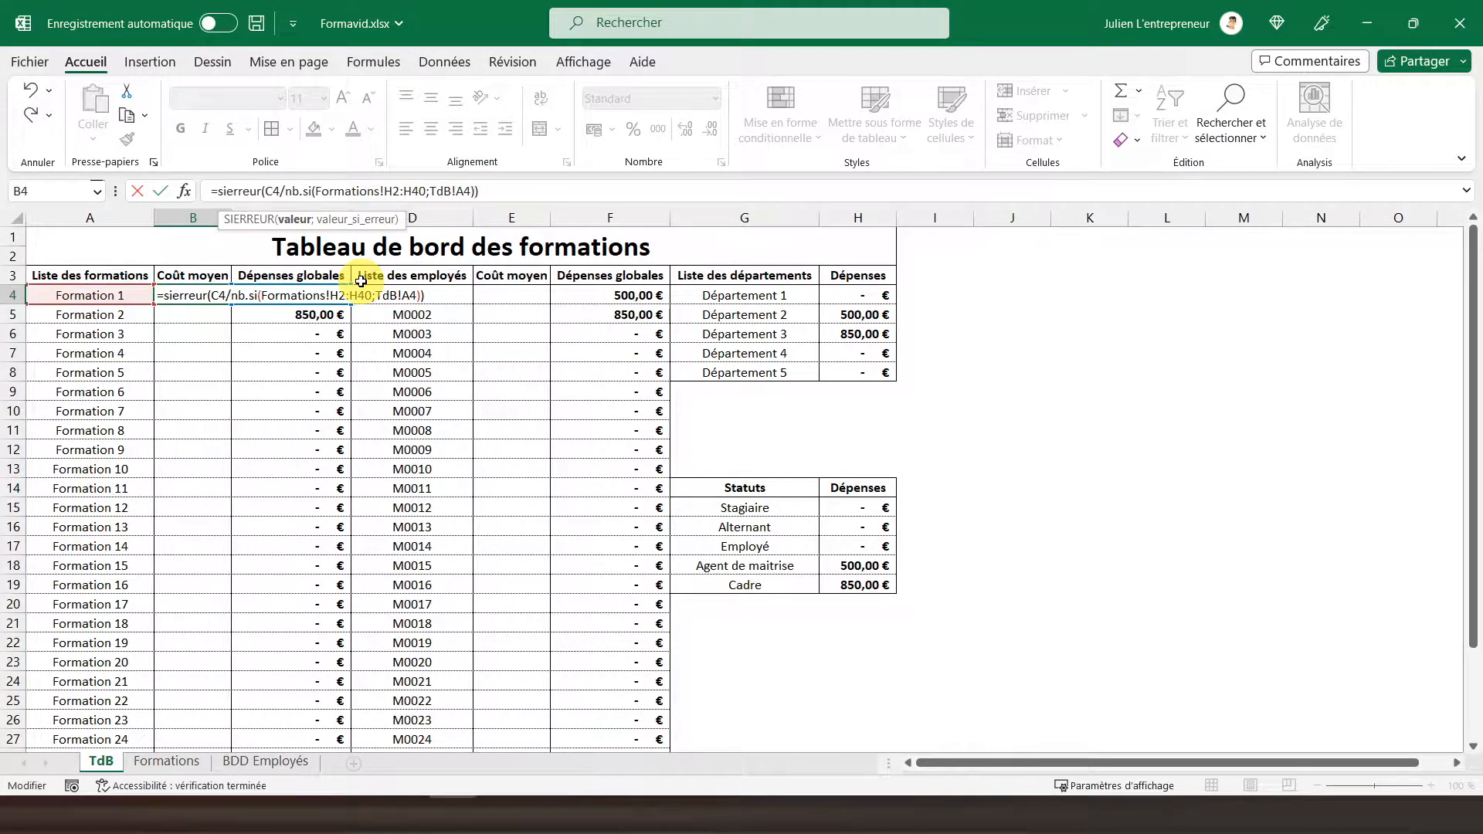
pyautogui.write(';')
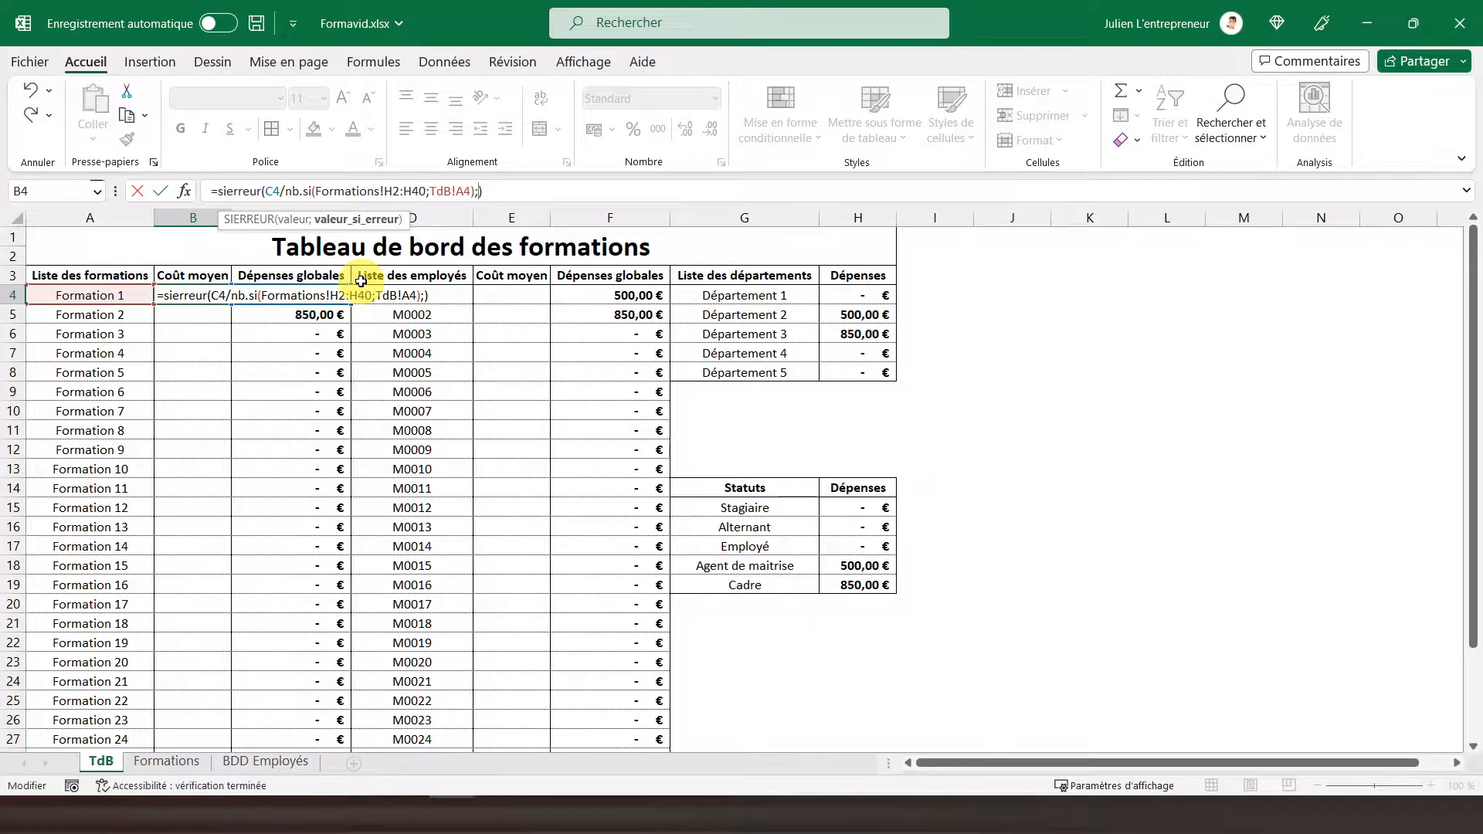
pyautogui.write('0)')
pyautogui.press('Return')
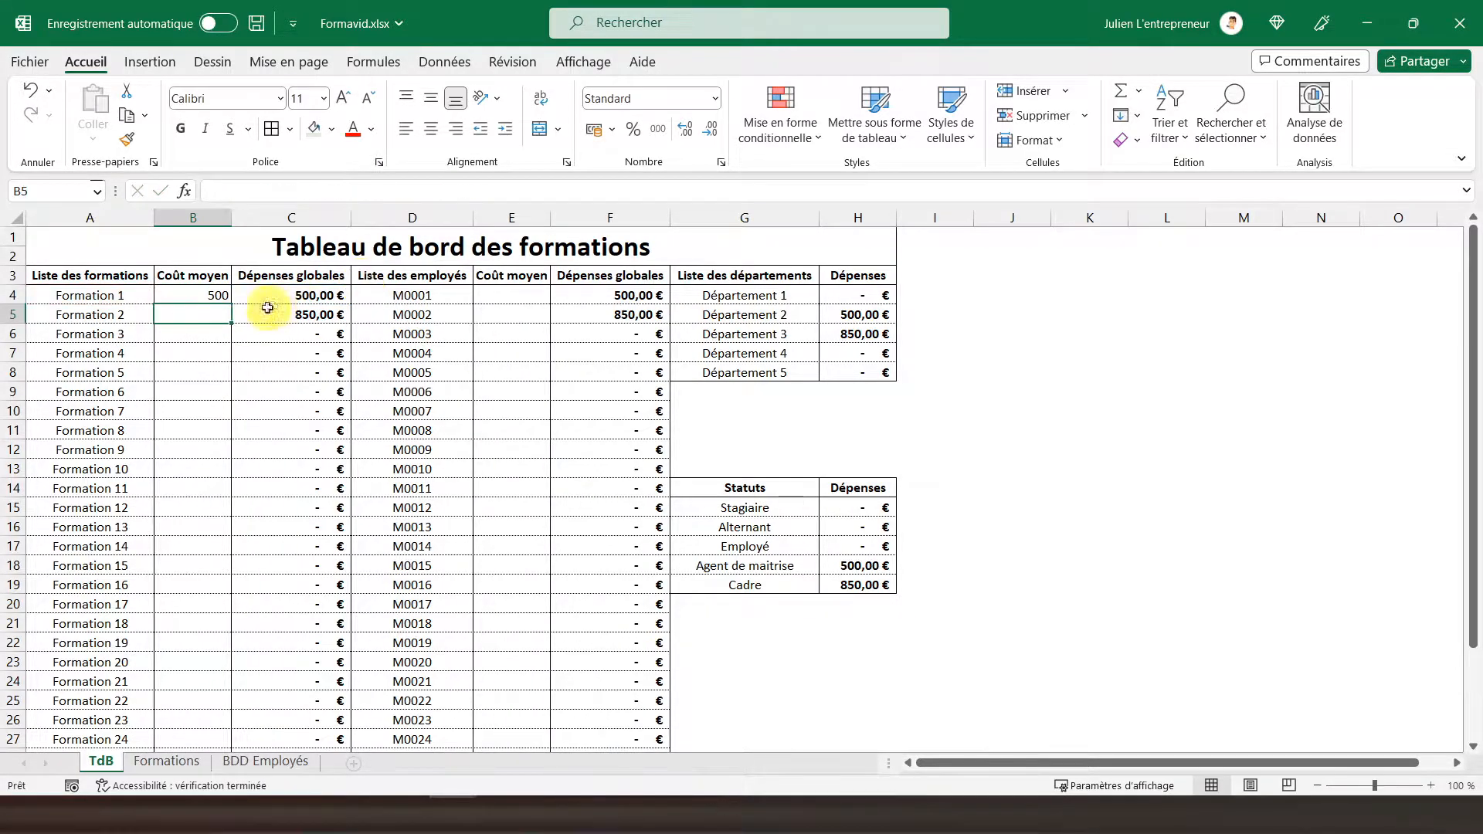
# Make the NB.SI range in B4 absolute as Formations!$H$2:$H$40.
pyautogui.click(212, 294)
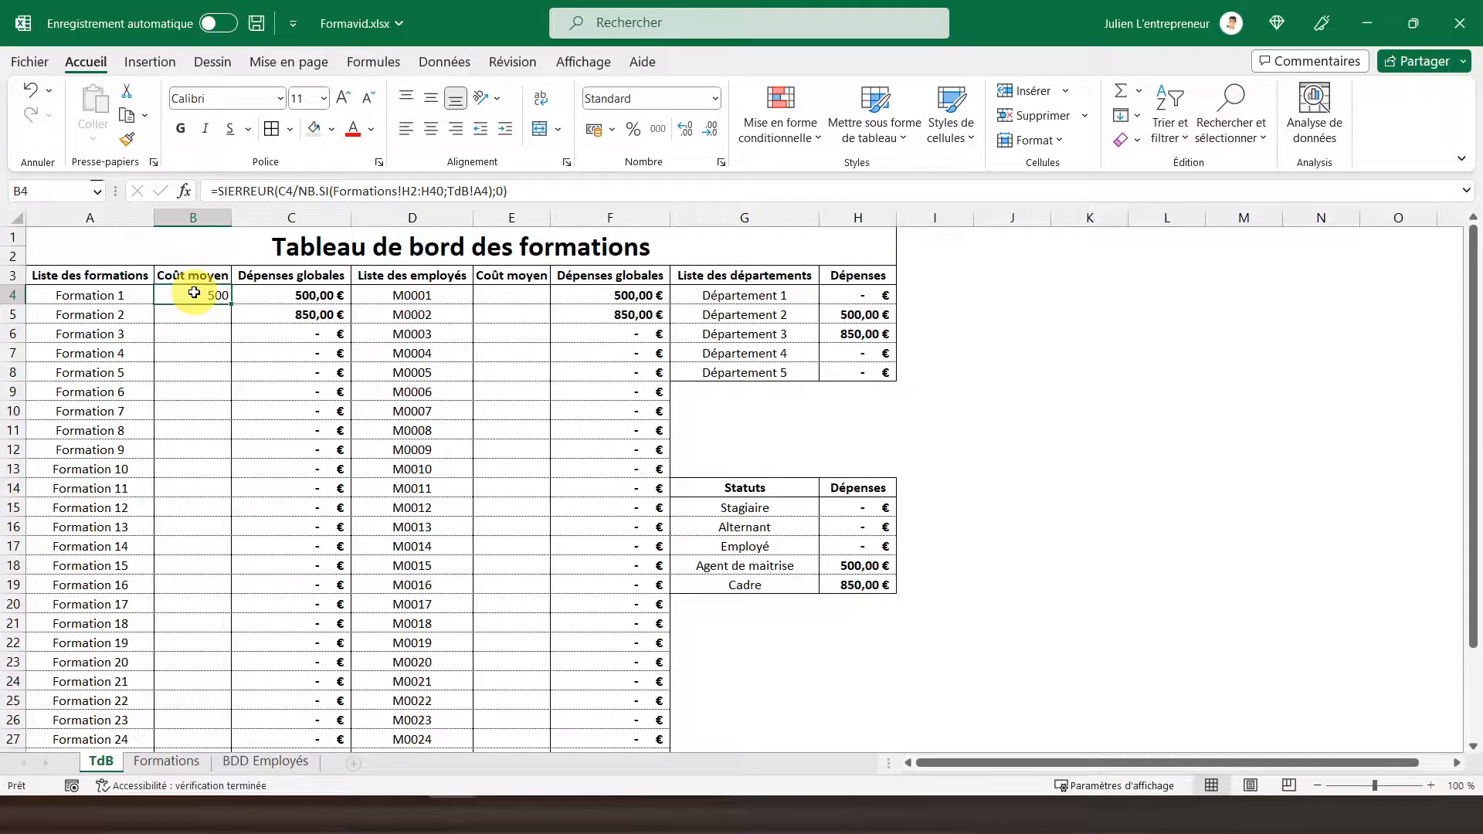
pyautogui.click(411, 191)
pyautogui.press('F4')
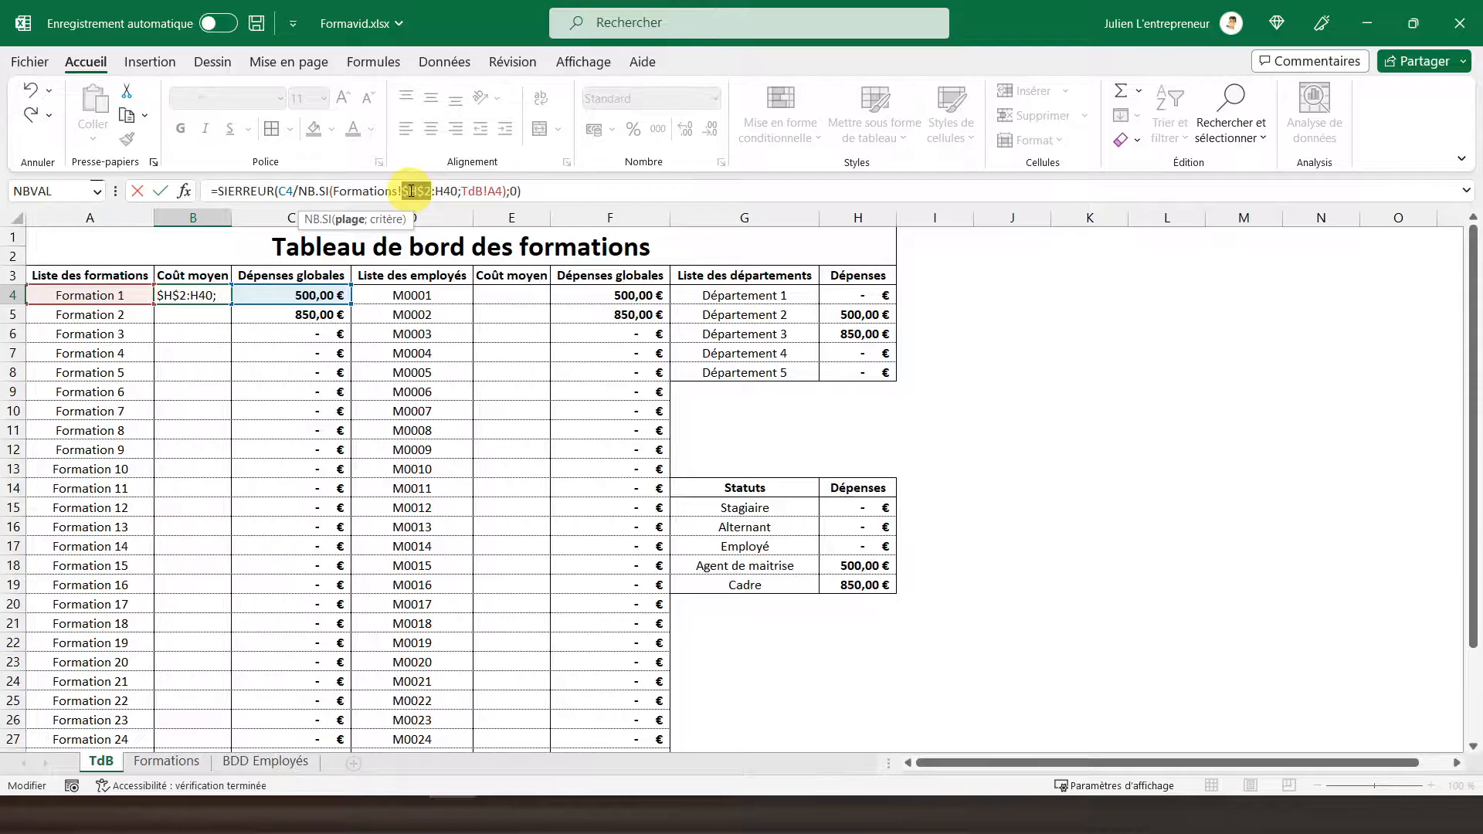
pyautogui.press('F4')
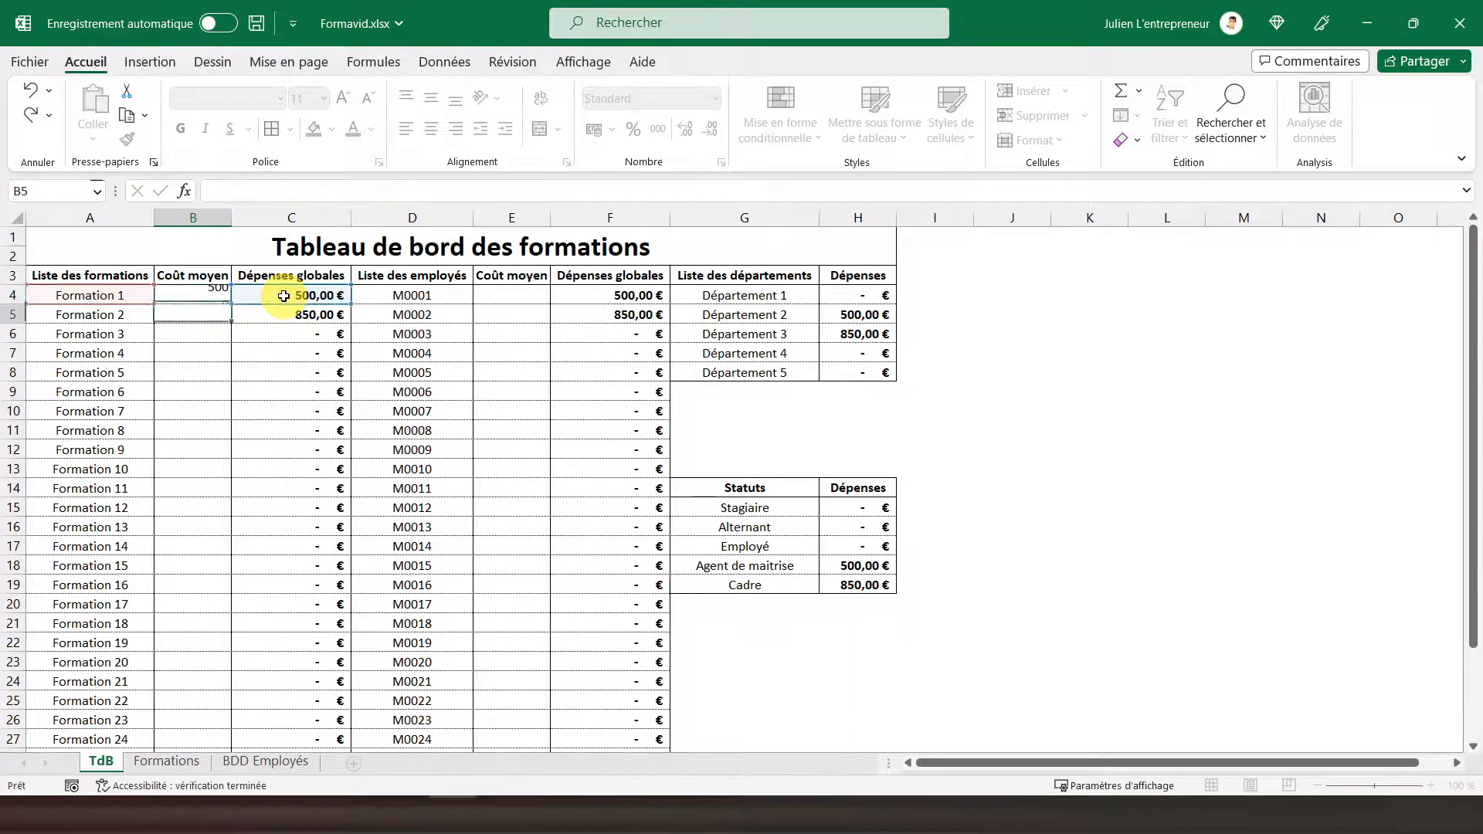
pyautogui.press('Tab')
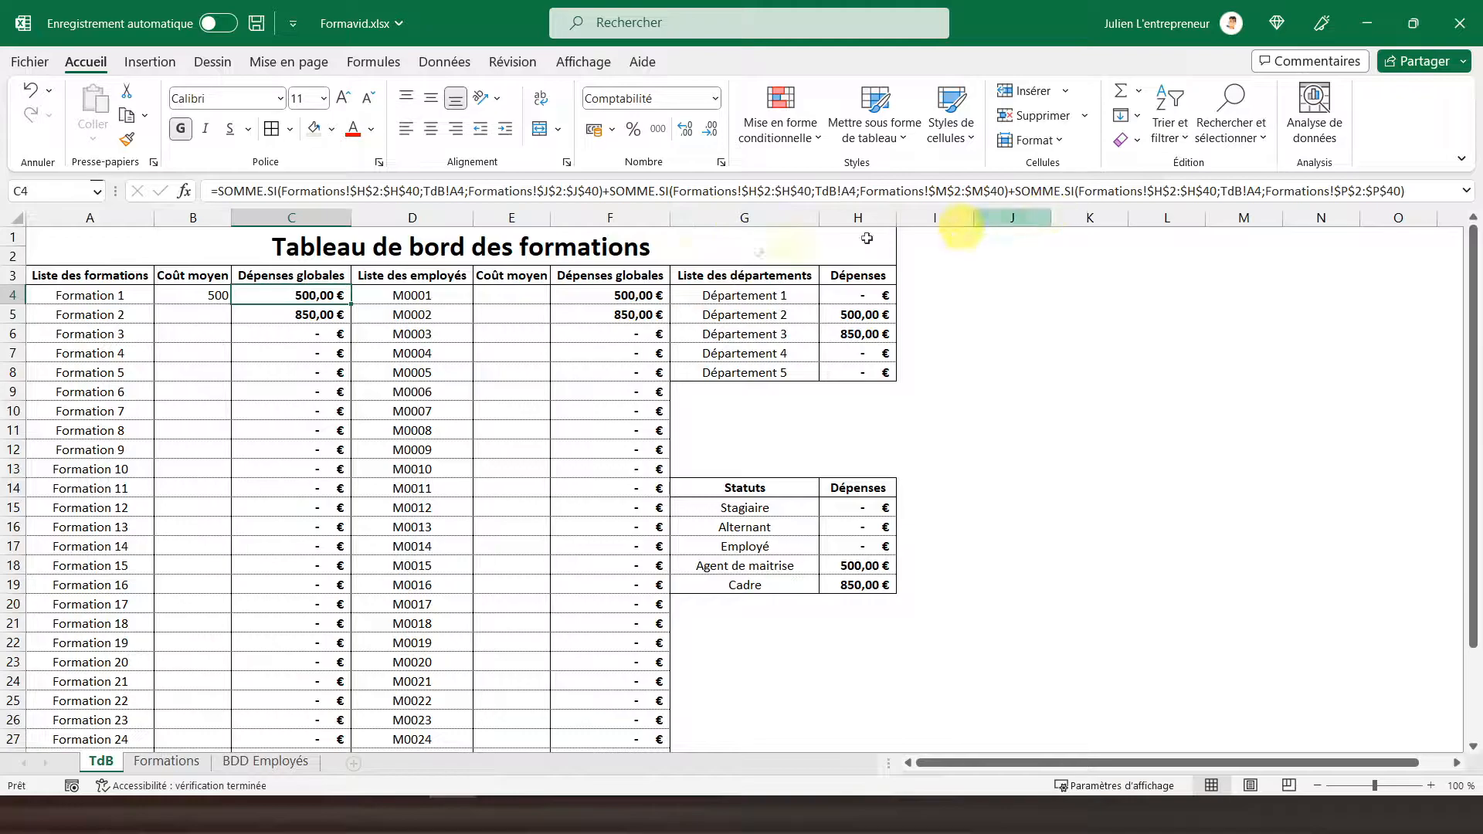
# Copy the B4 average cost formula into B5:B33 for Formation 2 to Formation 30, pasting only the formula.
pyautogui.click(197, 296)
pyautogui.rightClick(189, 301)
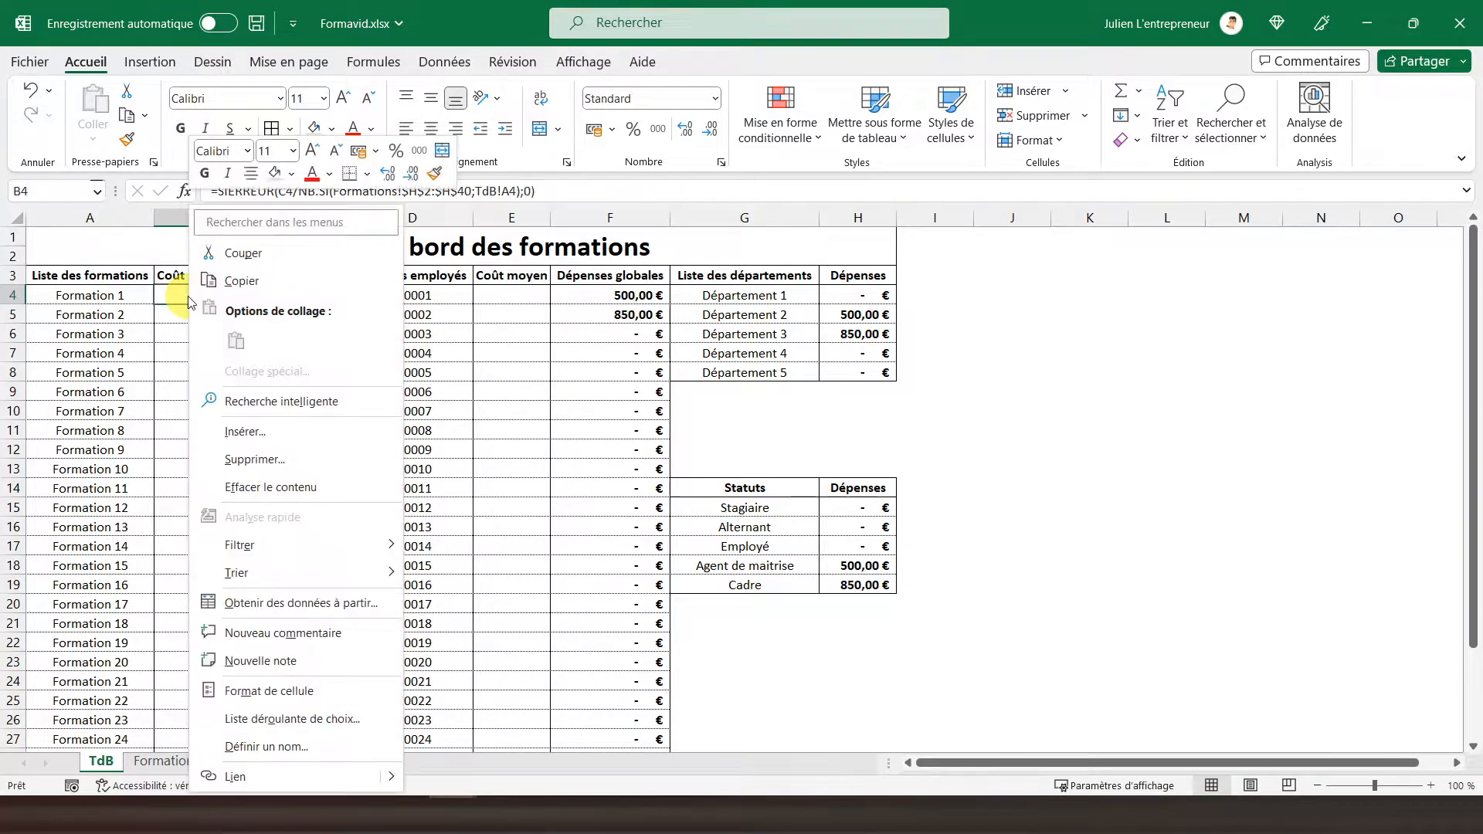
pyautogui.click(242, 281)
pyautogui.moveTo(184, 519); pyautogui.dragTo(191, 718)
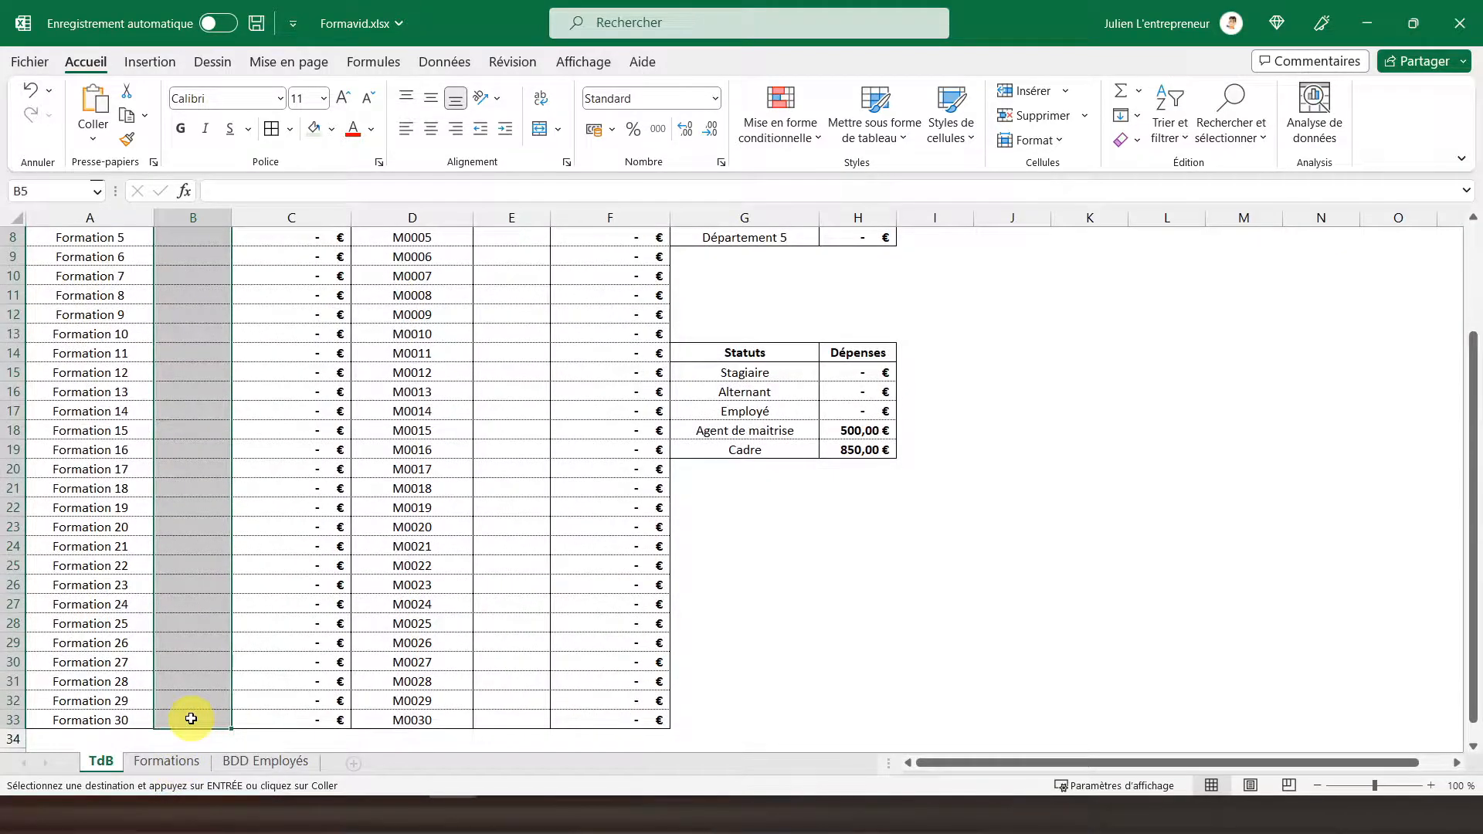
pyautogui.rightClick(170, 454)
pyautogui.click(275, 342)
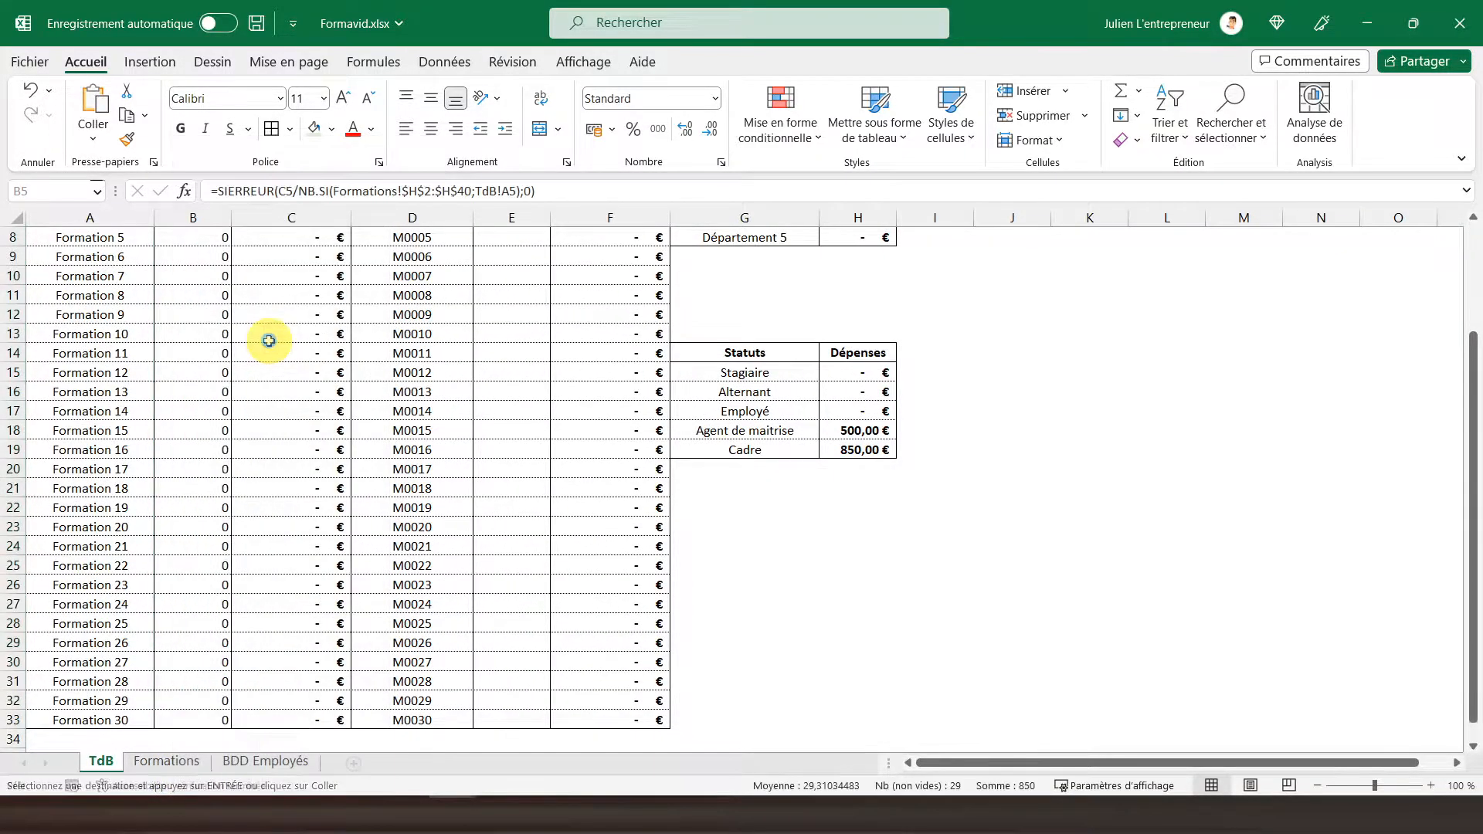
# Apply the euro accounting format to the average costs in B4:B33 and make column B bold.
pyautogui.scroll(3, 265, 337)
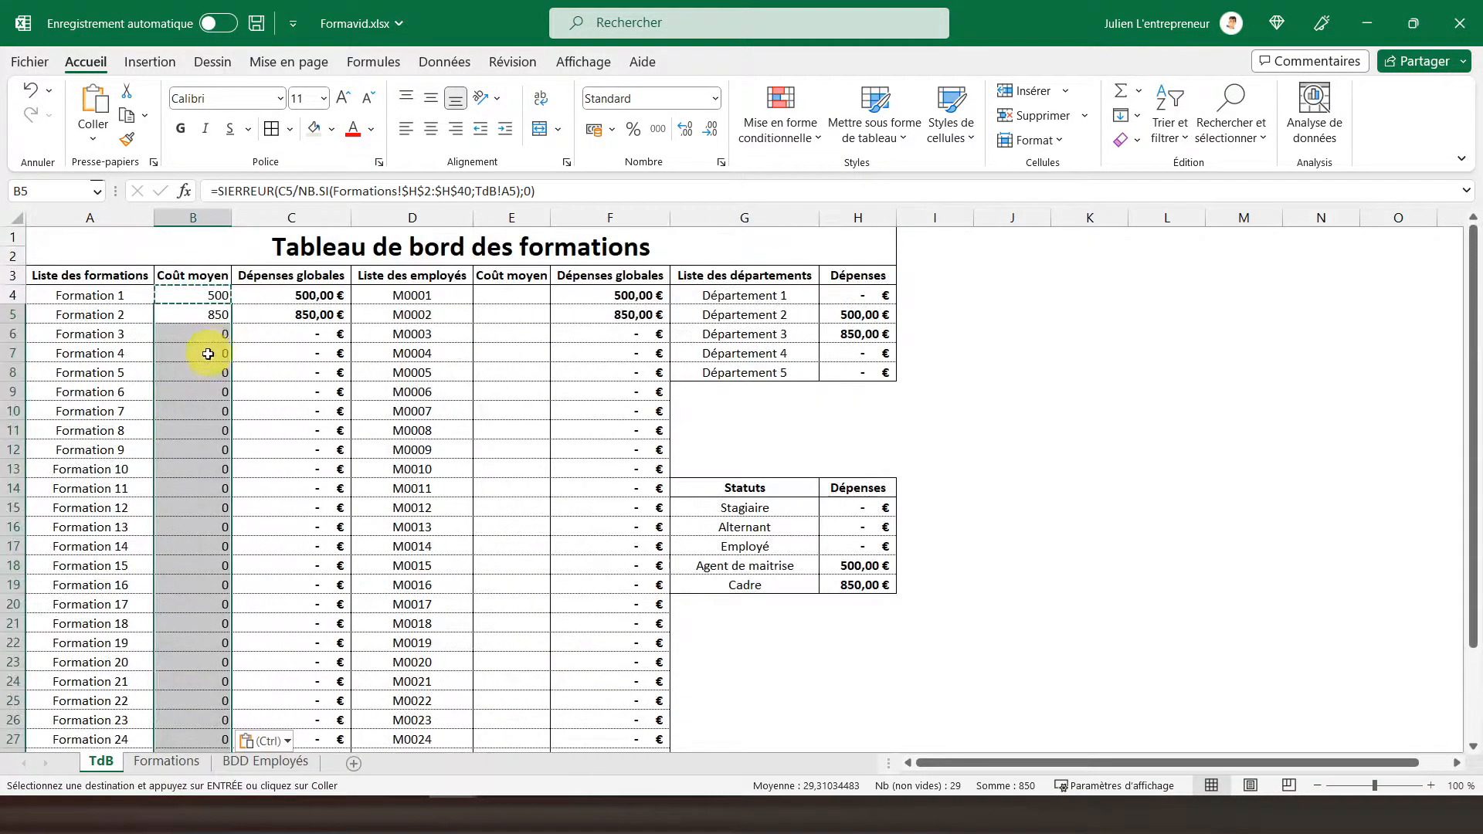
pyautogui.click(593, 130)
pyautogui.click(177, 292)
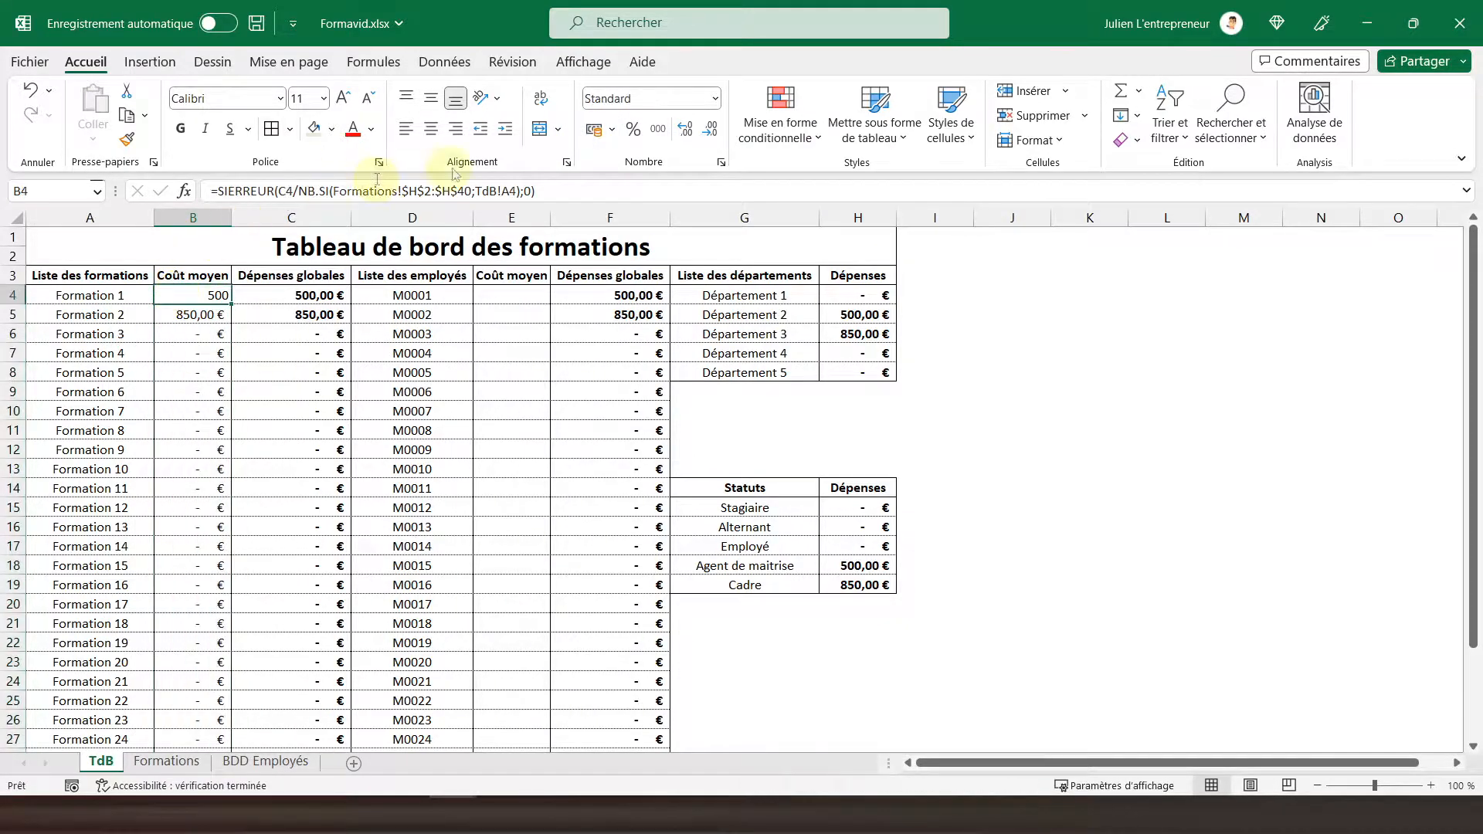
pyautogui.click(591, 131)
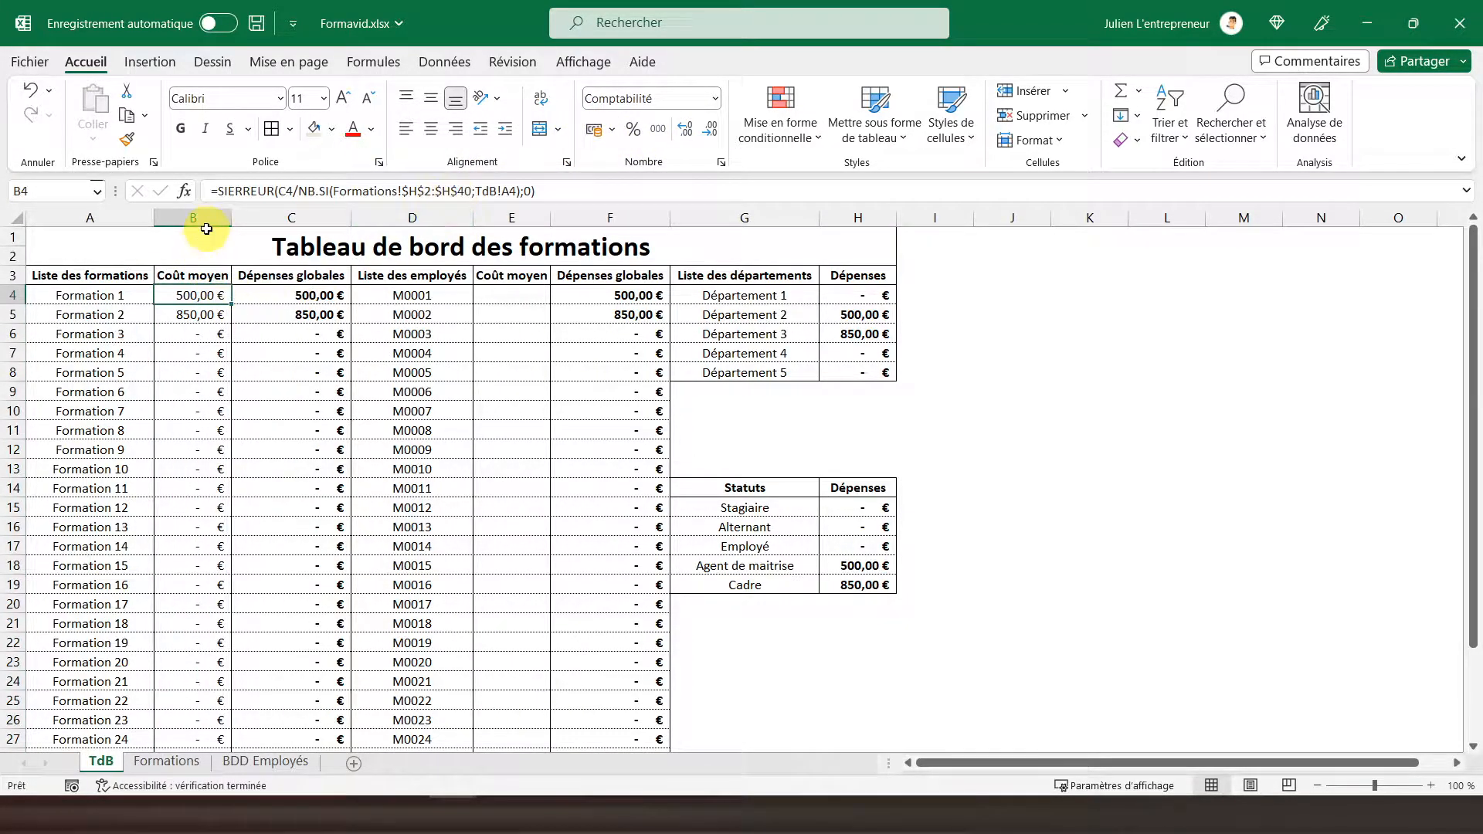
pyautogui.click(203, 223)
pyautogui.click(180, 128)
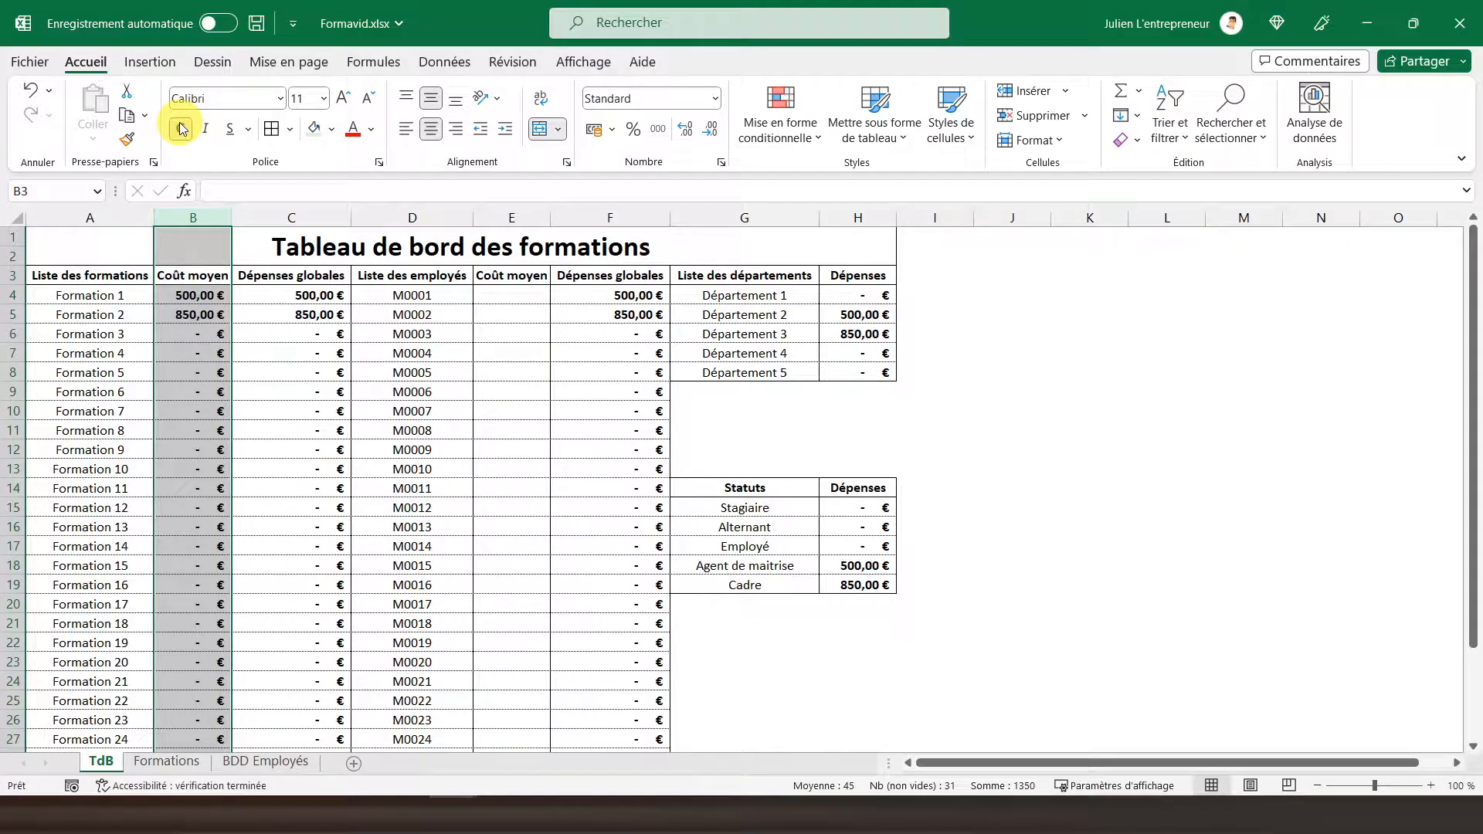
# Copy the average cost formula from B4 into E4 for employee M0001, pasting only the formula.
pyautogui.click(180, 301)
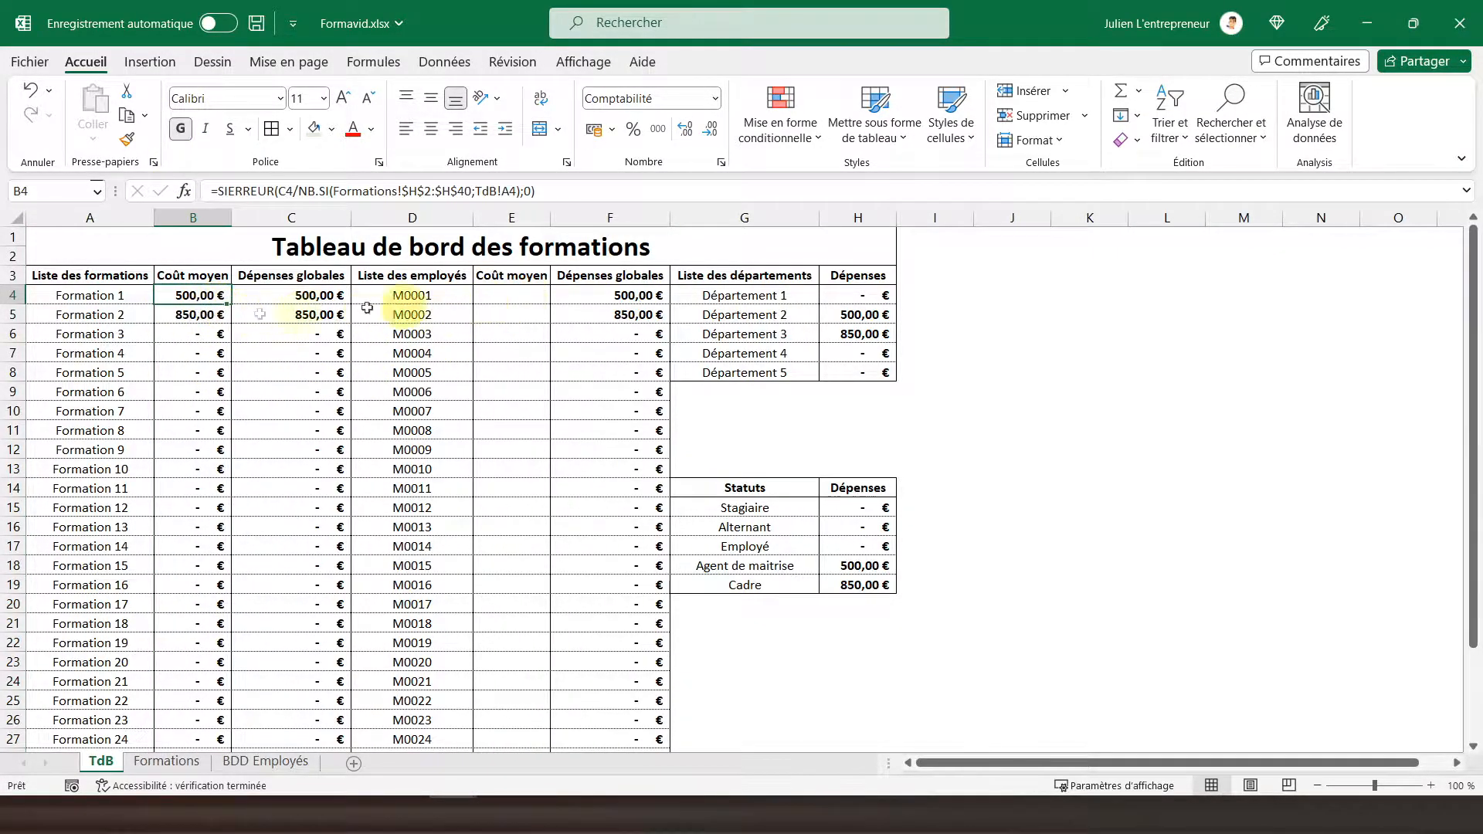
pyautogui.rightClick(175, 298)
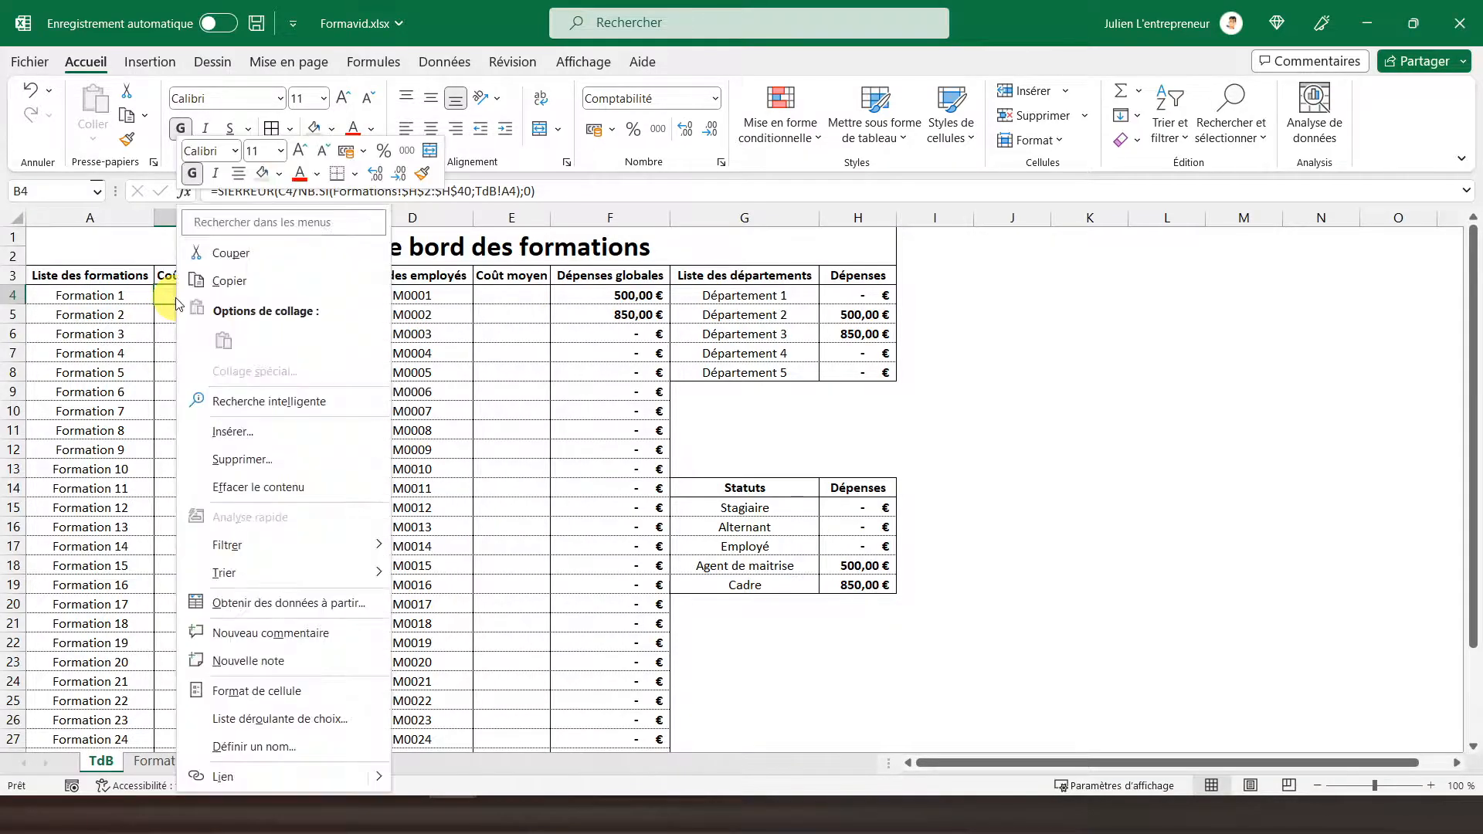
pyautogui.click(231, 279)
pyautogui.click(501, 292)
pyautogui.rightClick(499, 290)
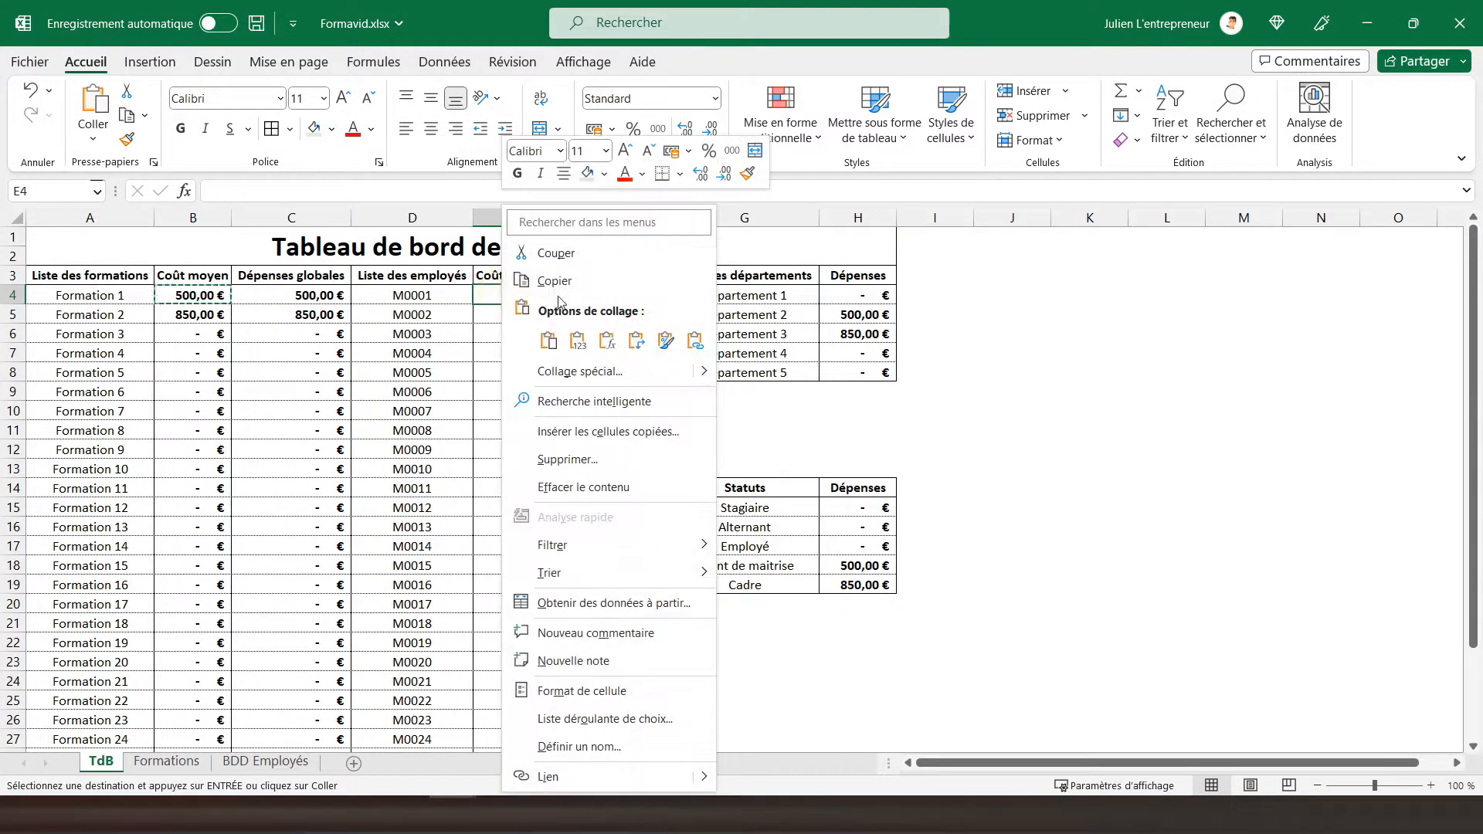
pyautogui.click(603, 333)
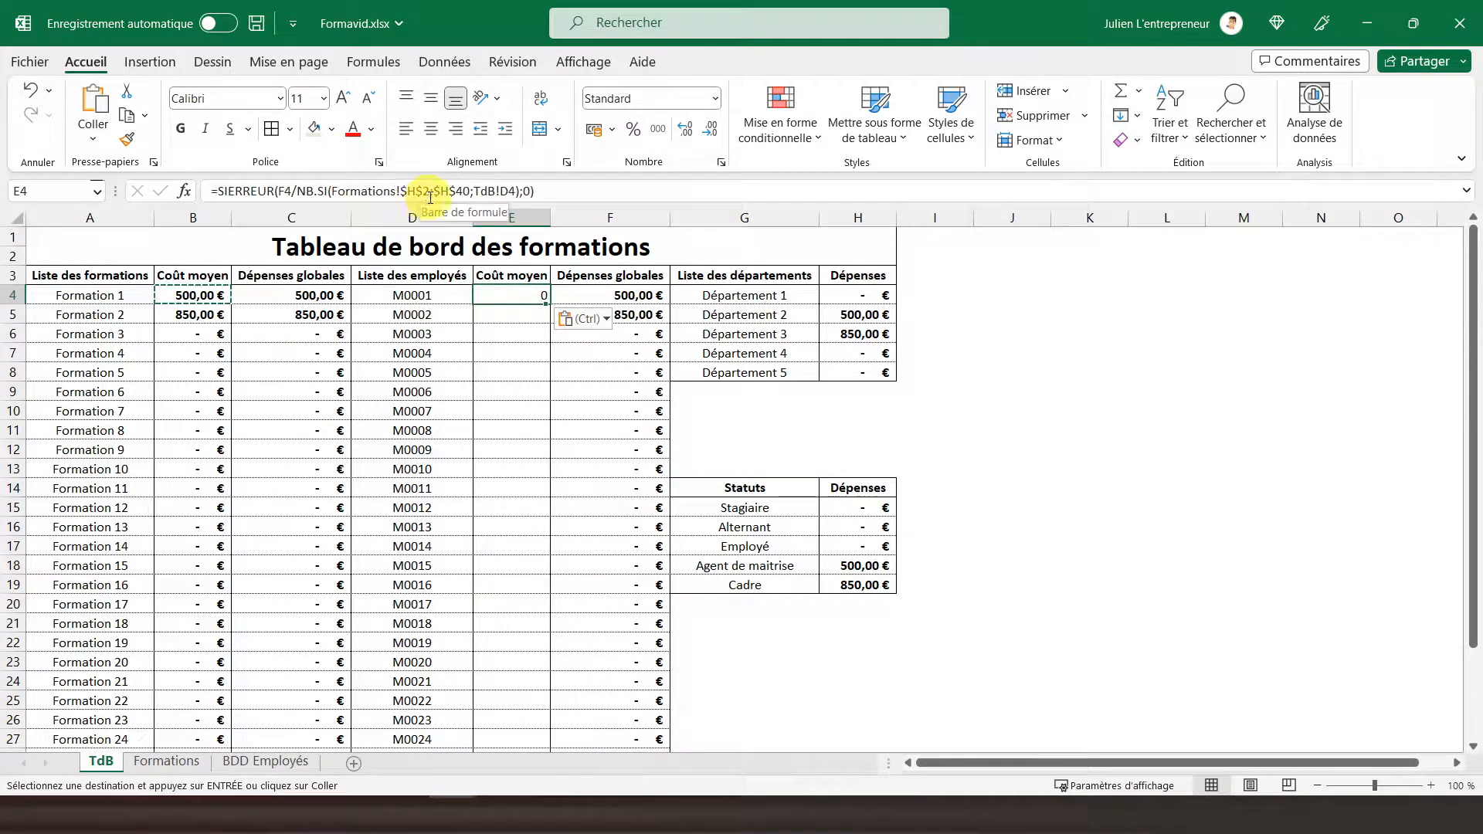
pyautogui.click(568, 191)
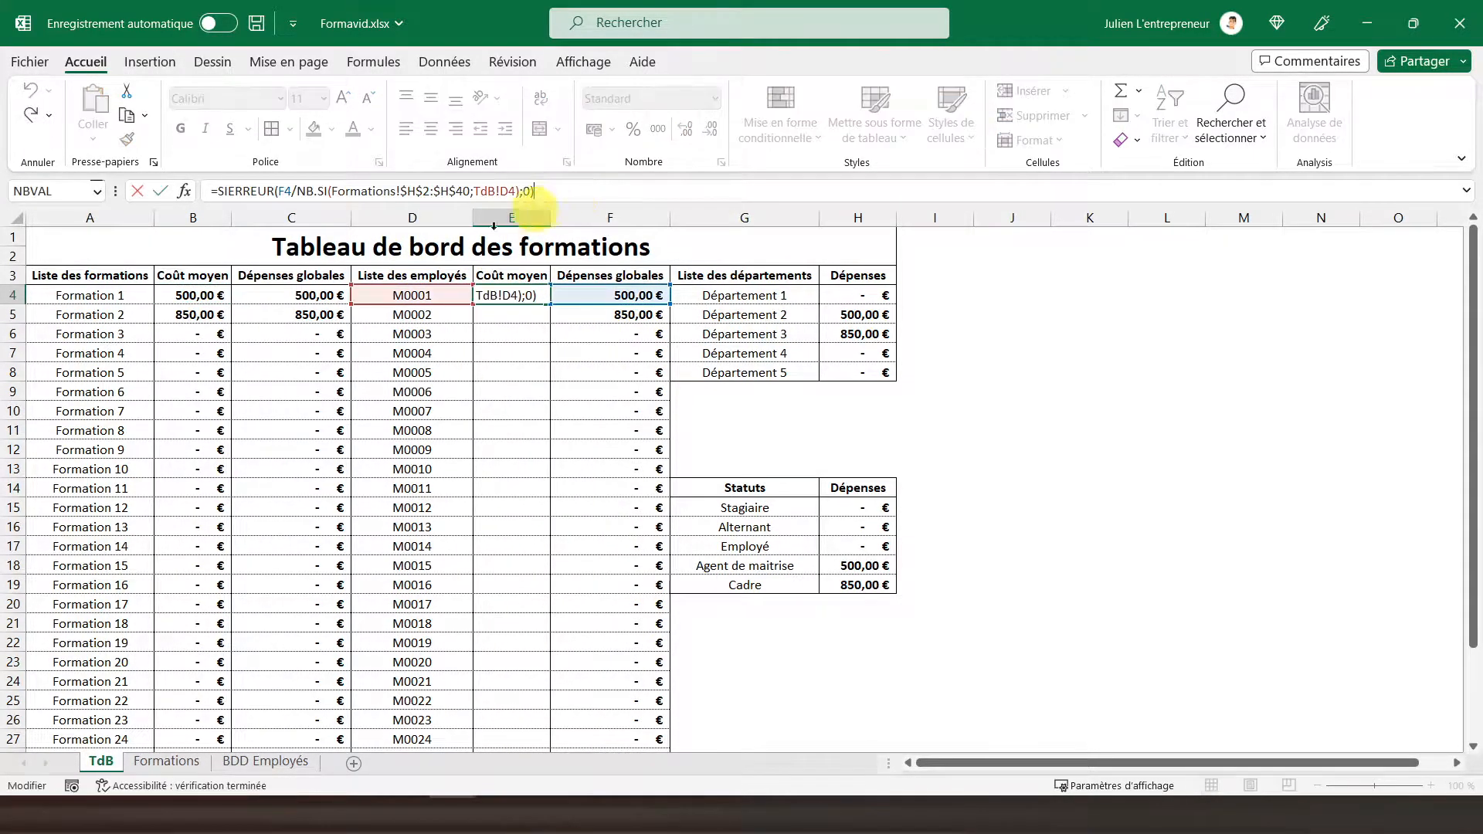
pyautogui.press('Return')
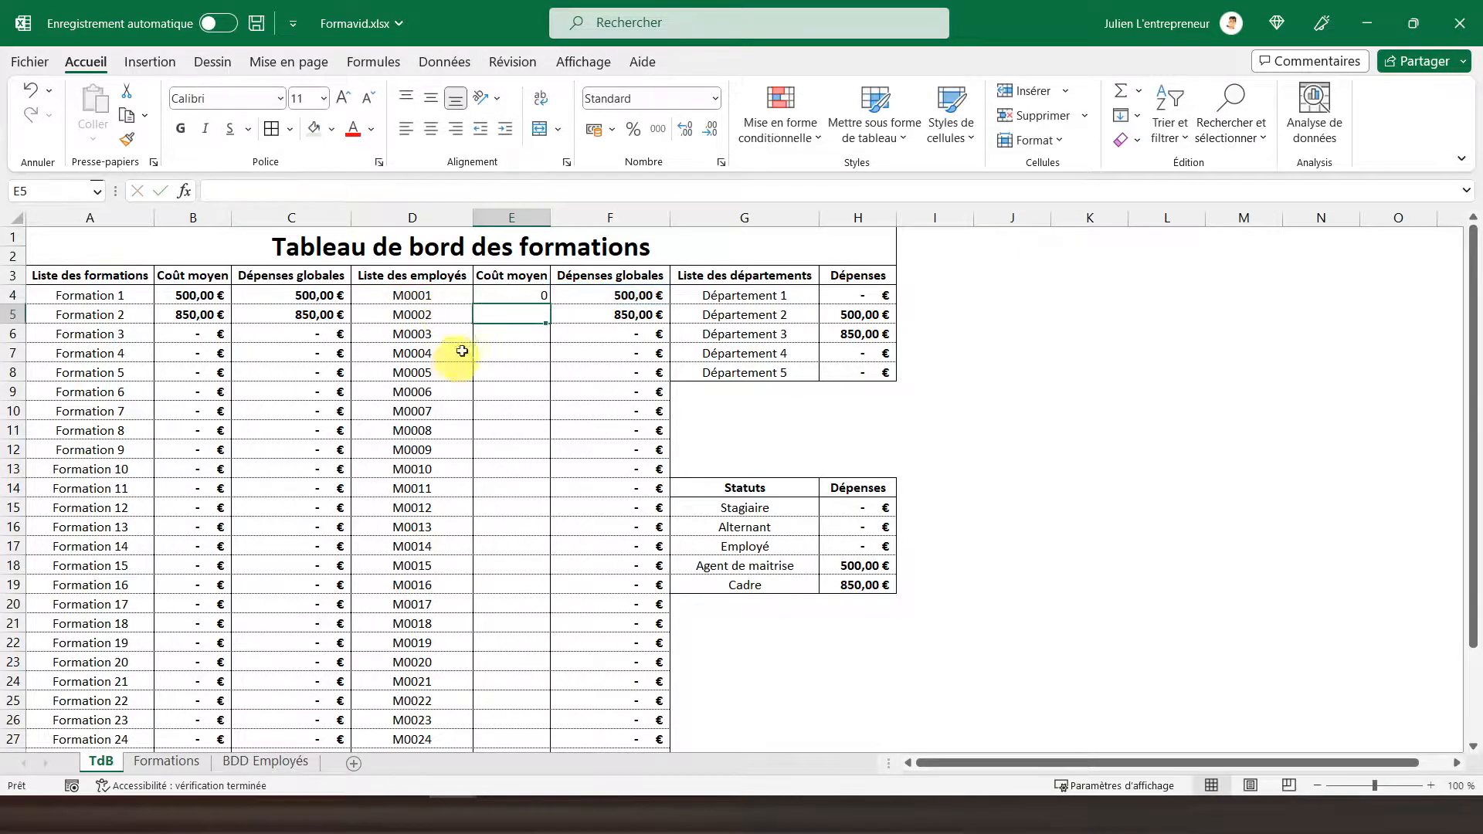
# Change the NB.SI range in E4's average cost formula to Formations!$B$2:$B$40, the employee number column.
pyautogui.click(503, 298)
pyautogui.click(168, 763)
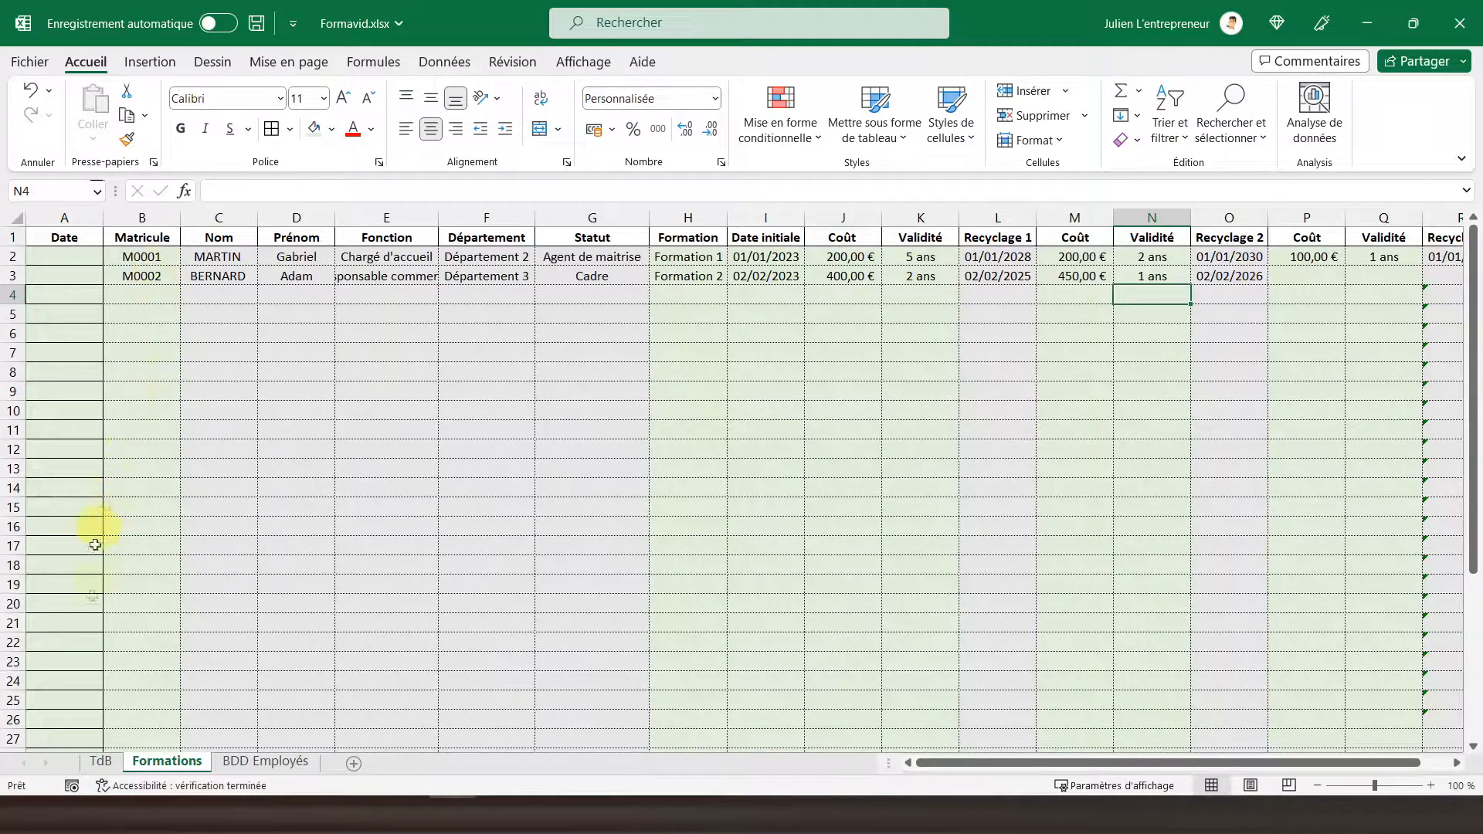
pyautogui.click(97, 763)
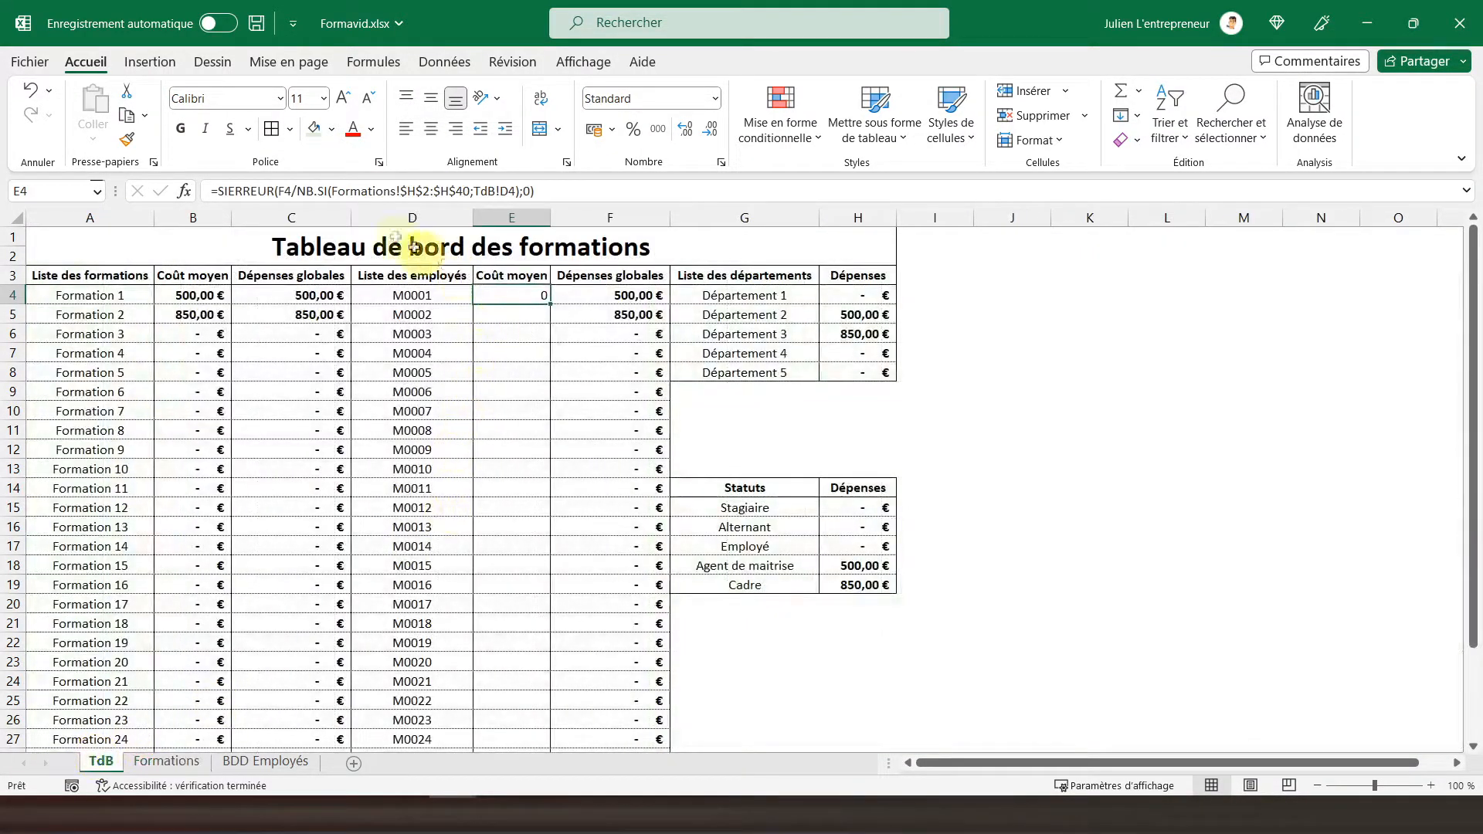
pyautogui.moveTo(407, 192); pyautogui.dragTo(417, 192)
pyautogui.write('b')
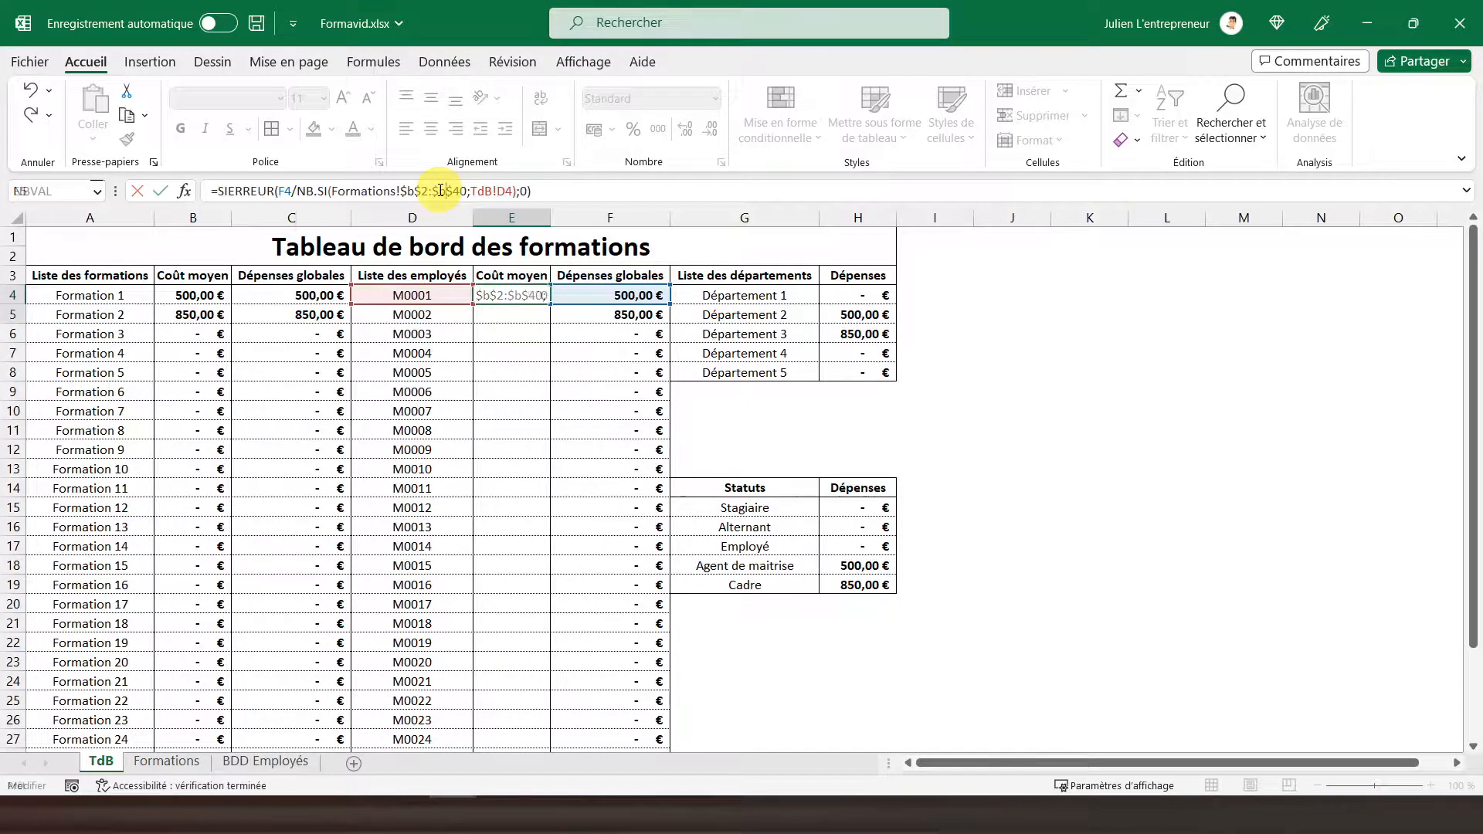
pyautogui.press('Return')
# Copy the E4 average cost formula into E5:E33 for employees M0002 to M0030, pasting only the formula.
pyautogui.click(494, 294)
pyautogui.rightClick(494, 295)
pyautogui.click(560, 280)
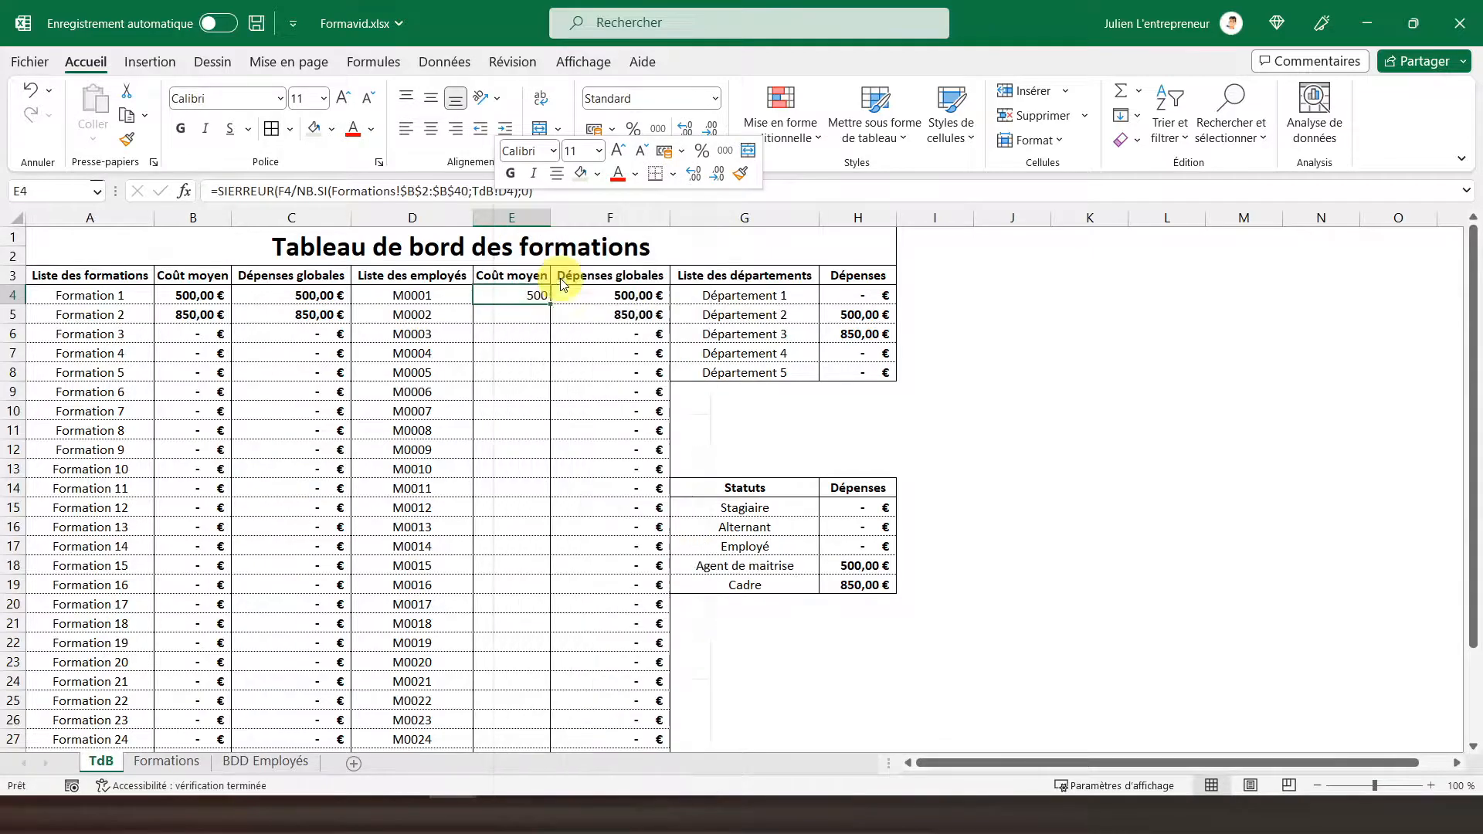
pyautogui.moveTo(533, 319); pyautogui.dragTo(506, 729)
pyautogui.rightClick(503, 549)
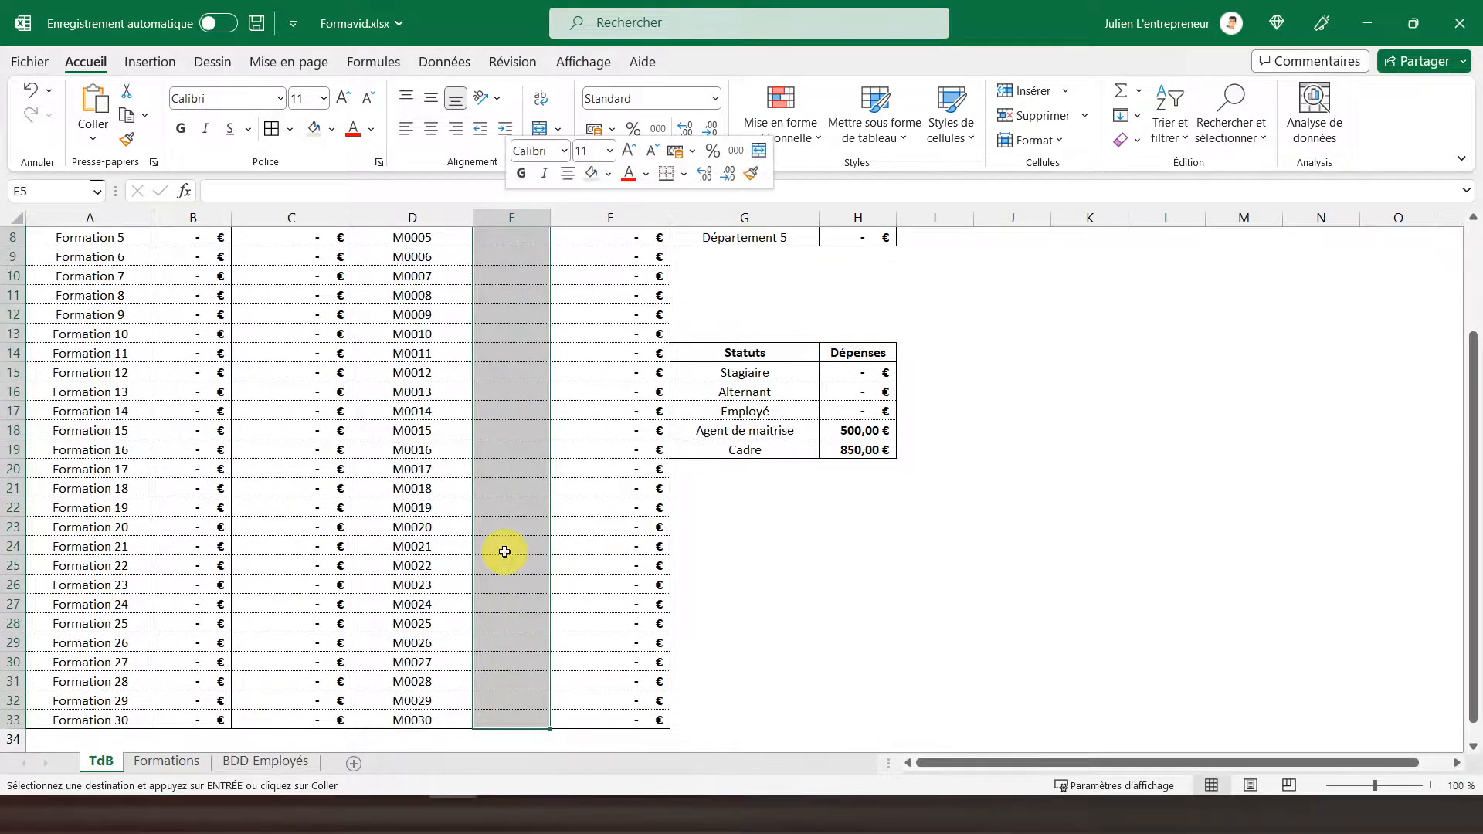
pyautogui.click(610, 341)
pyautogui.scroll(3, 562, 384)
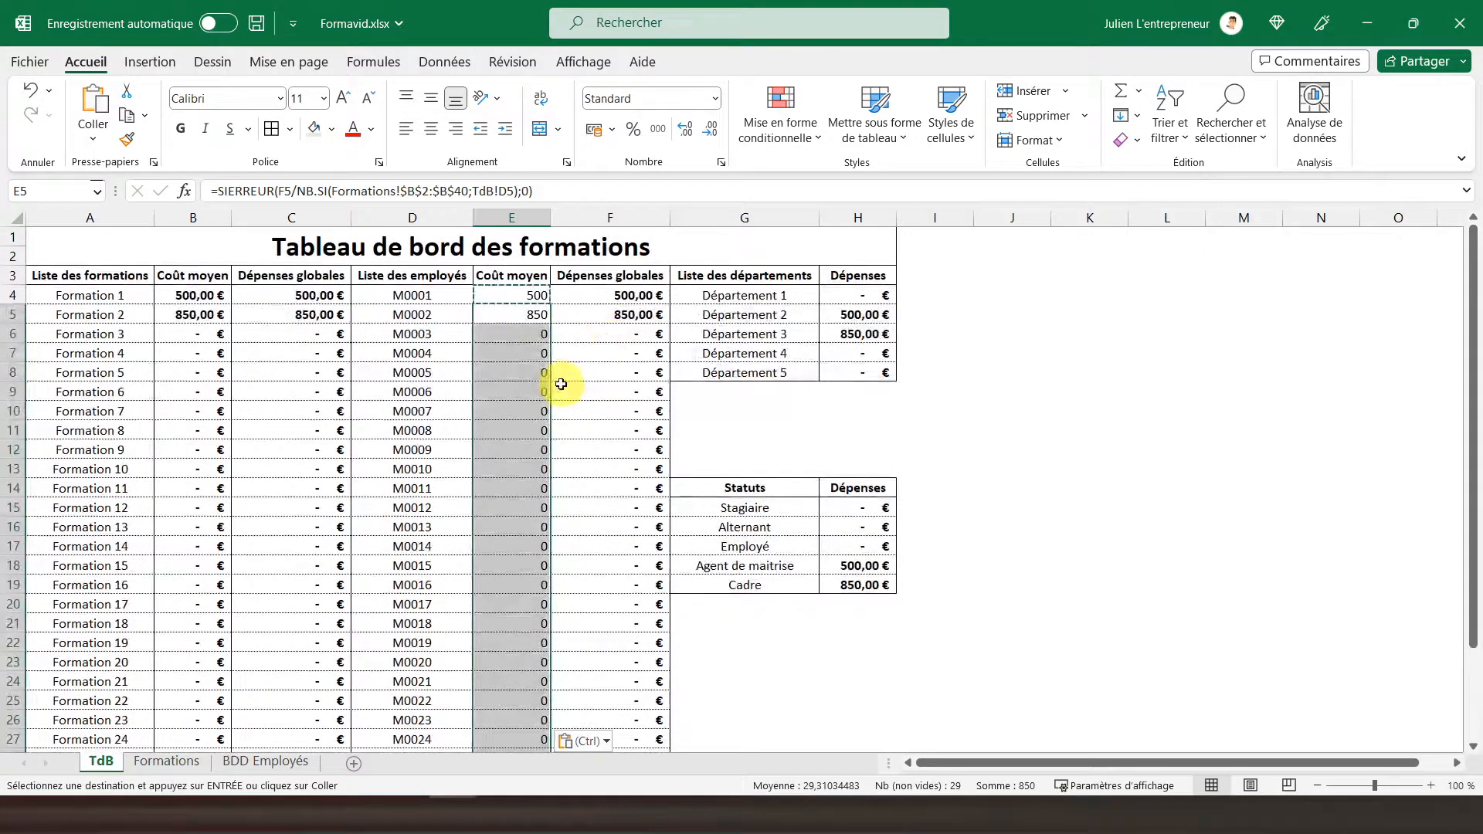
# Apply the euro accounting format and bold to the employee average costs in E4:E33.
pyautogui.click(593, 129)
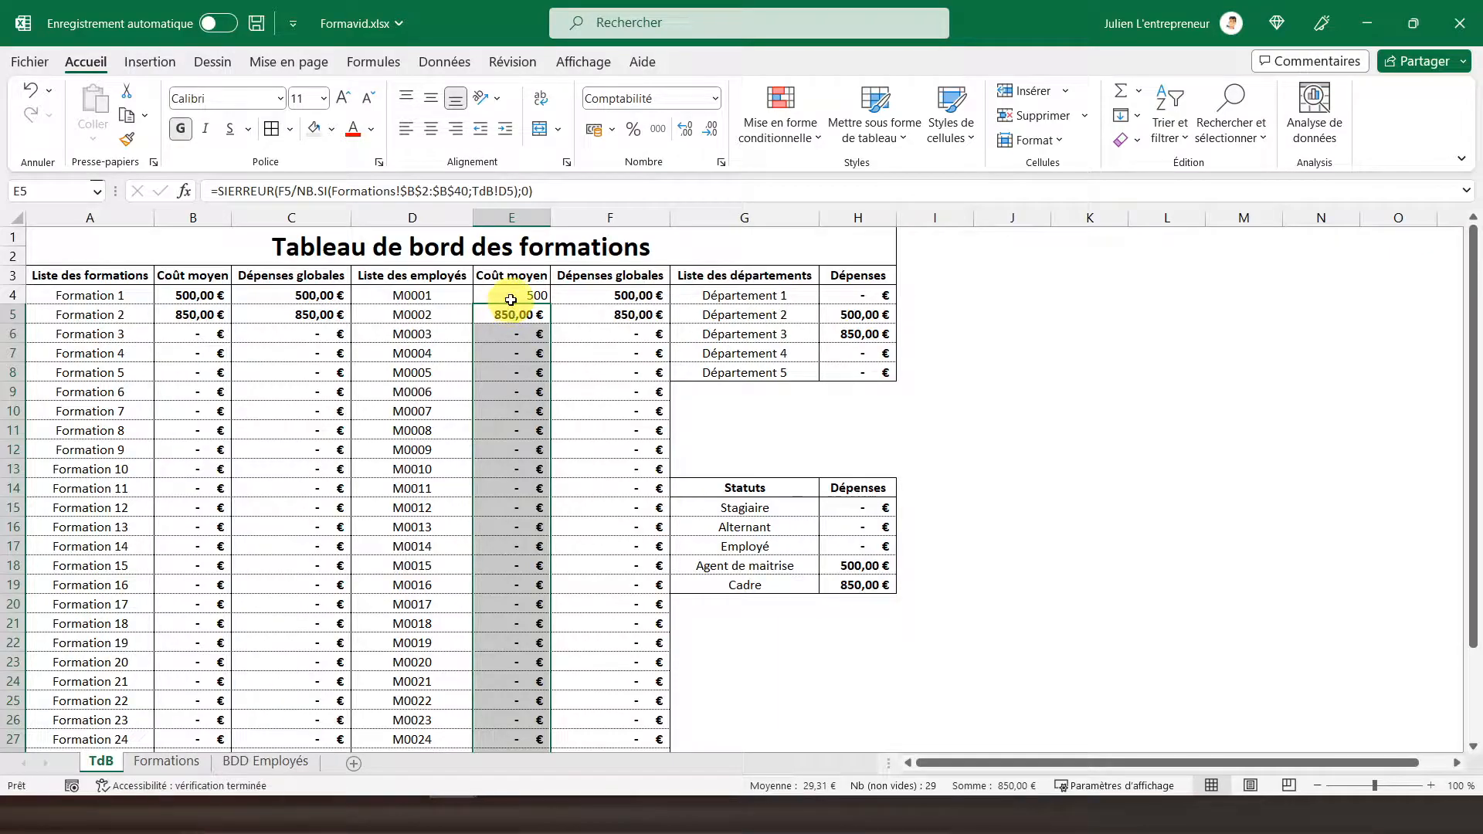
pyautogui.click(506, 297)
pyautogui.click(594, 129)
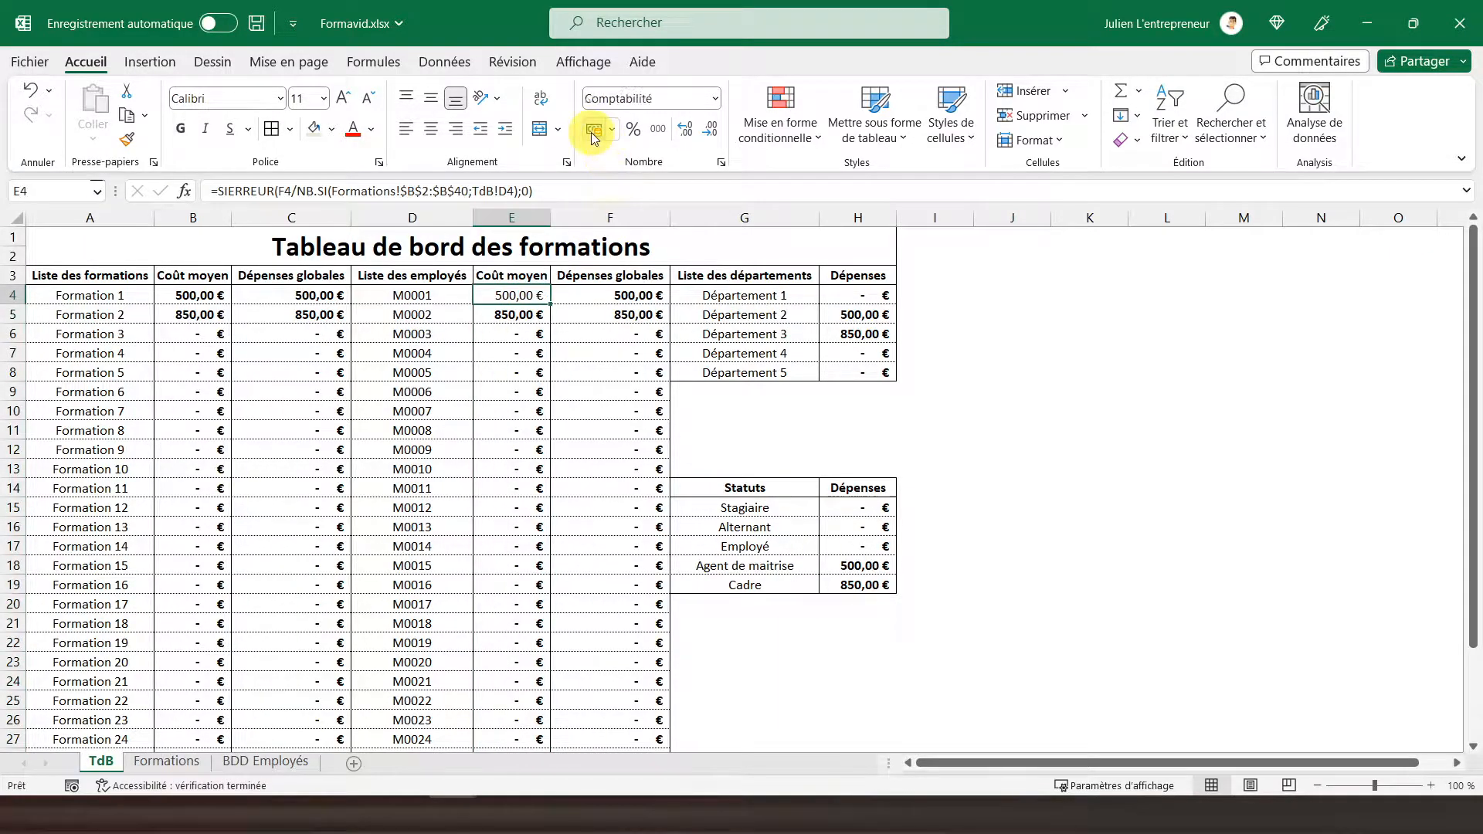
pyautogui.click(180, 128)
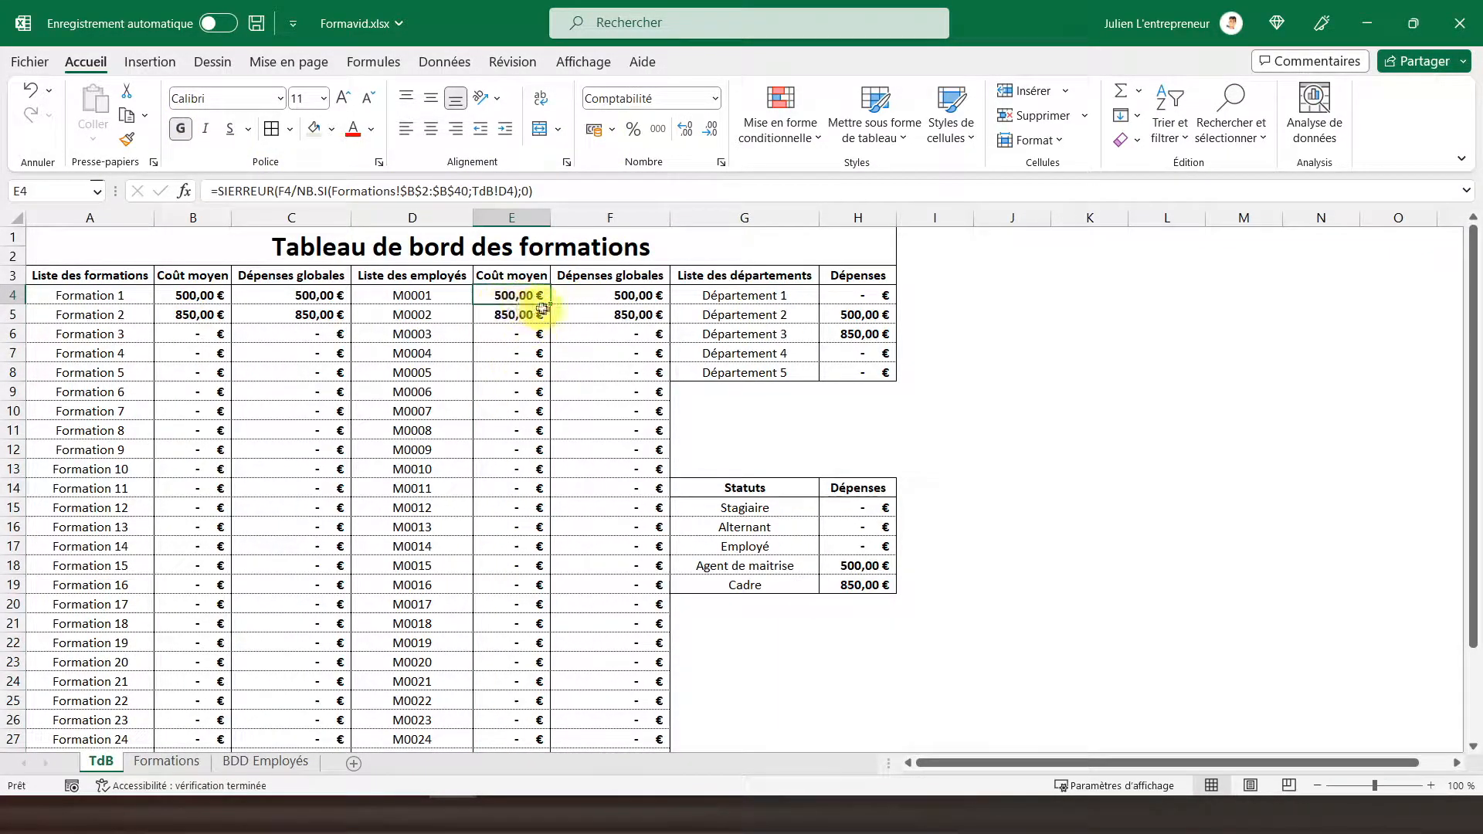
pyautogui.click(620, 298)
pyautogui.click(126, 252)
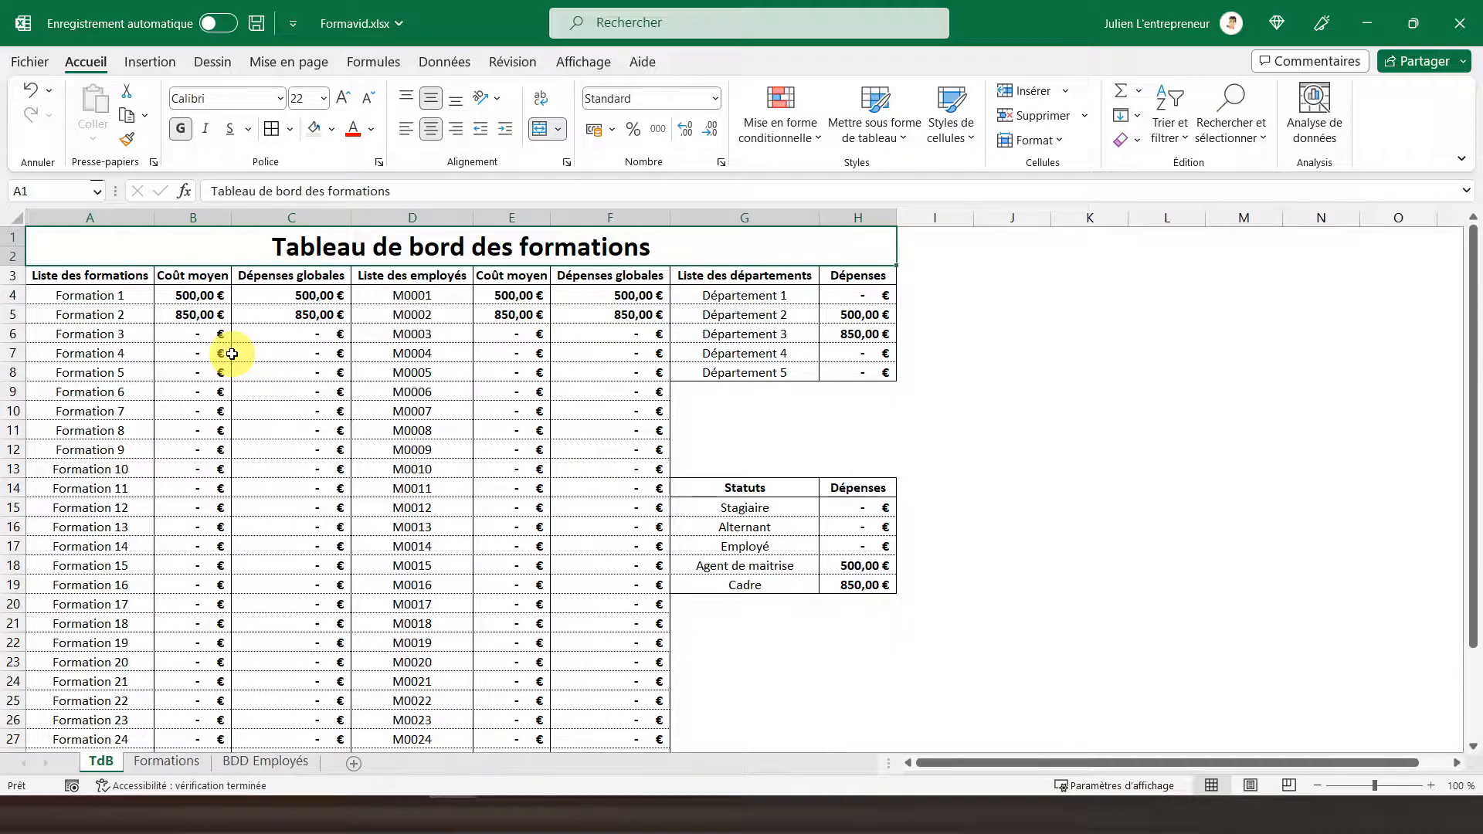
# Add solid orange data bars to the training average costs and global expenses in B4:C33.
pyautogui.scroll(-5, 231, 354)
pyautogui.scroll(5, 225, 353)
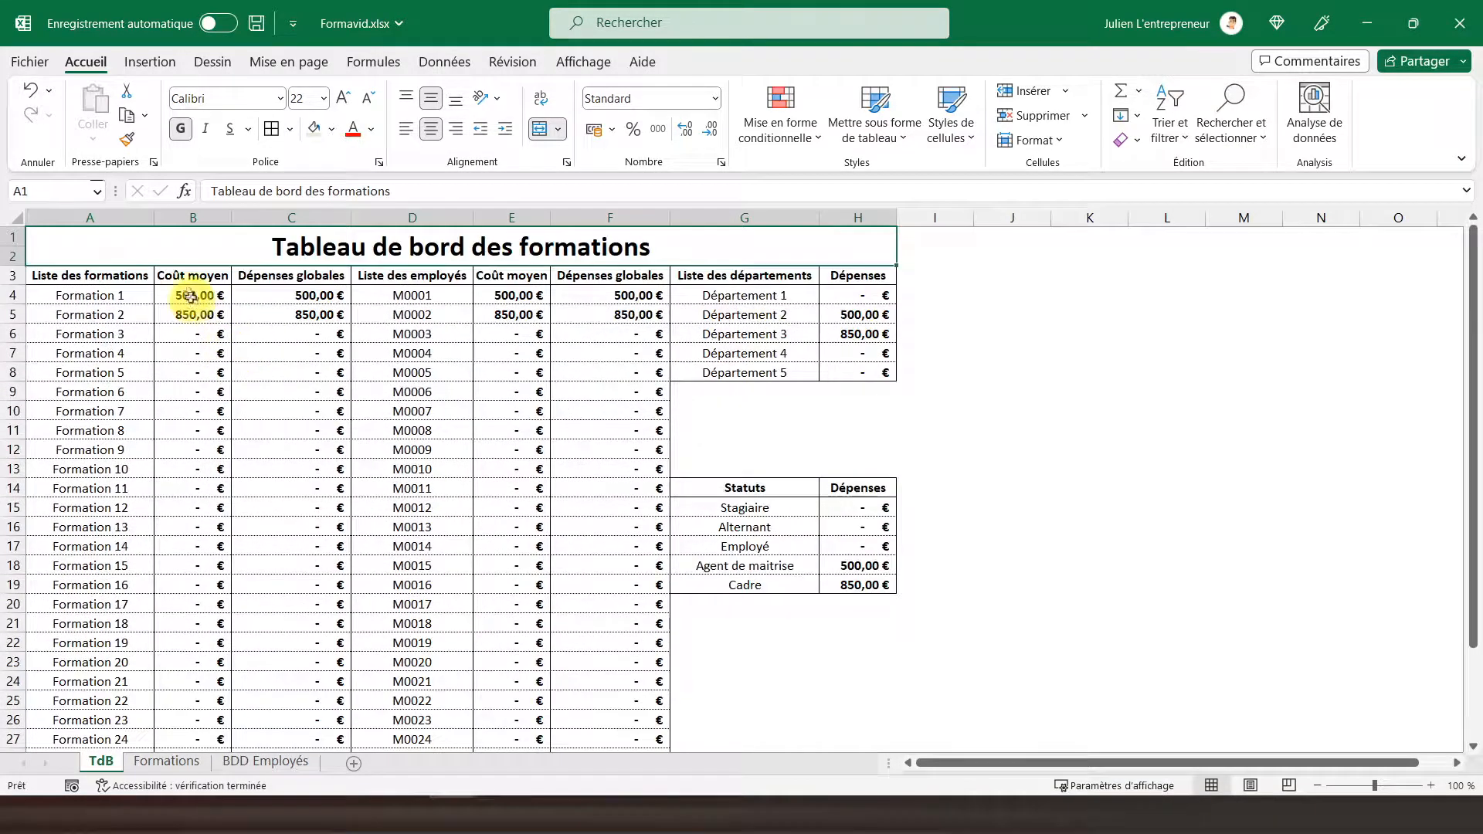
pyautogui.moveTo(166, 293); pyautogui.dragTo(306, 714)
pyautogui.click(780, 139)
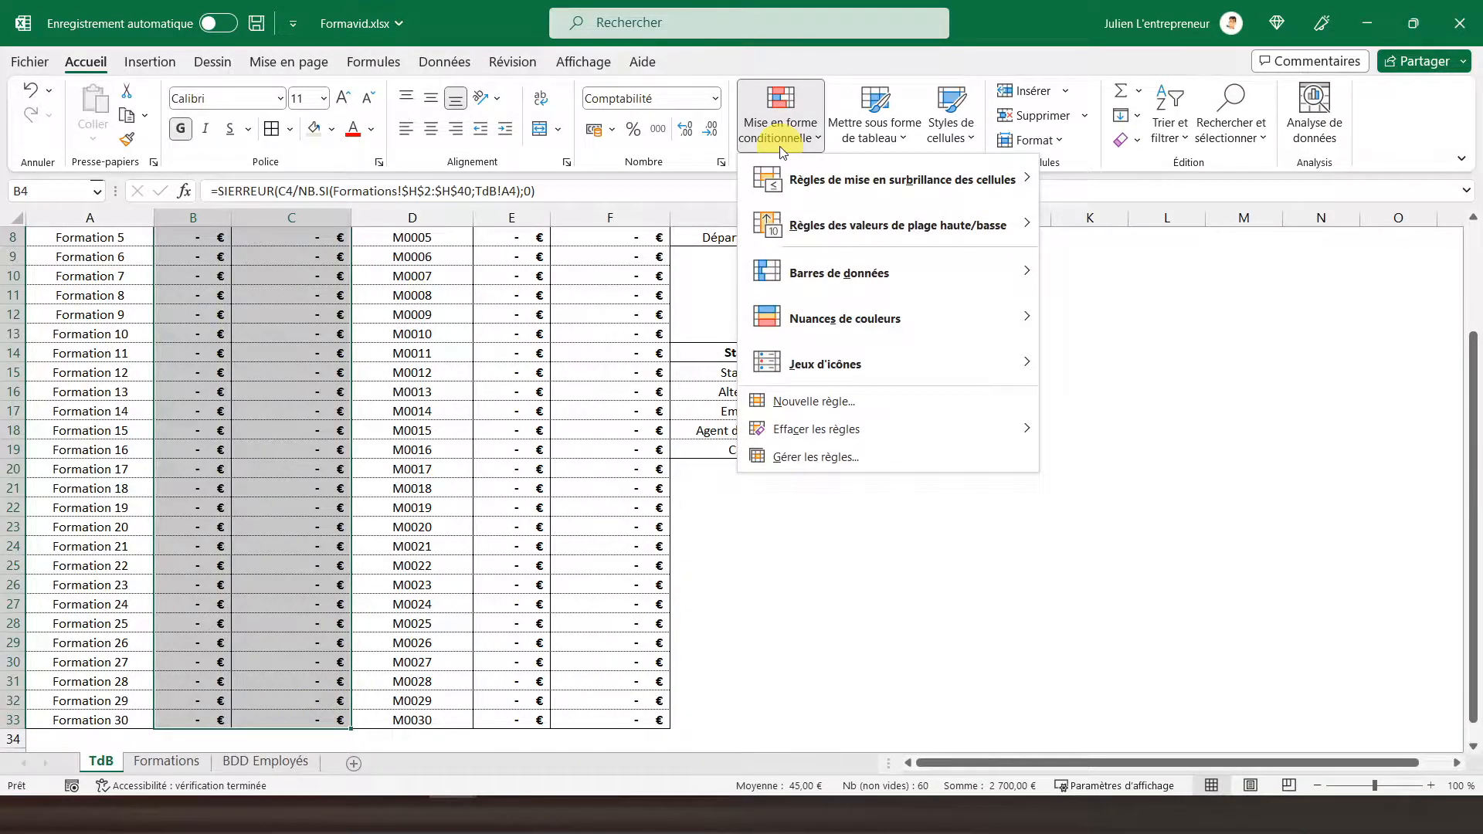
pyautogui.moveTo(887, 311)
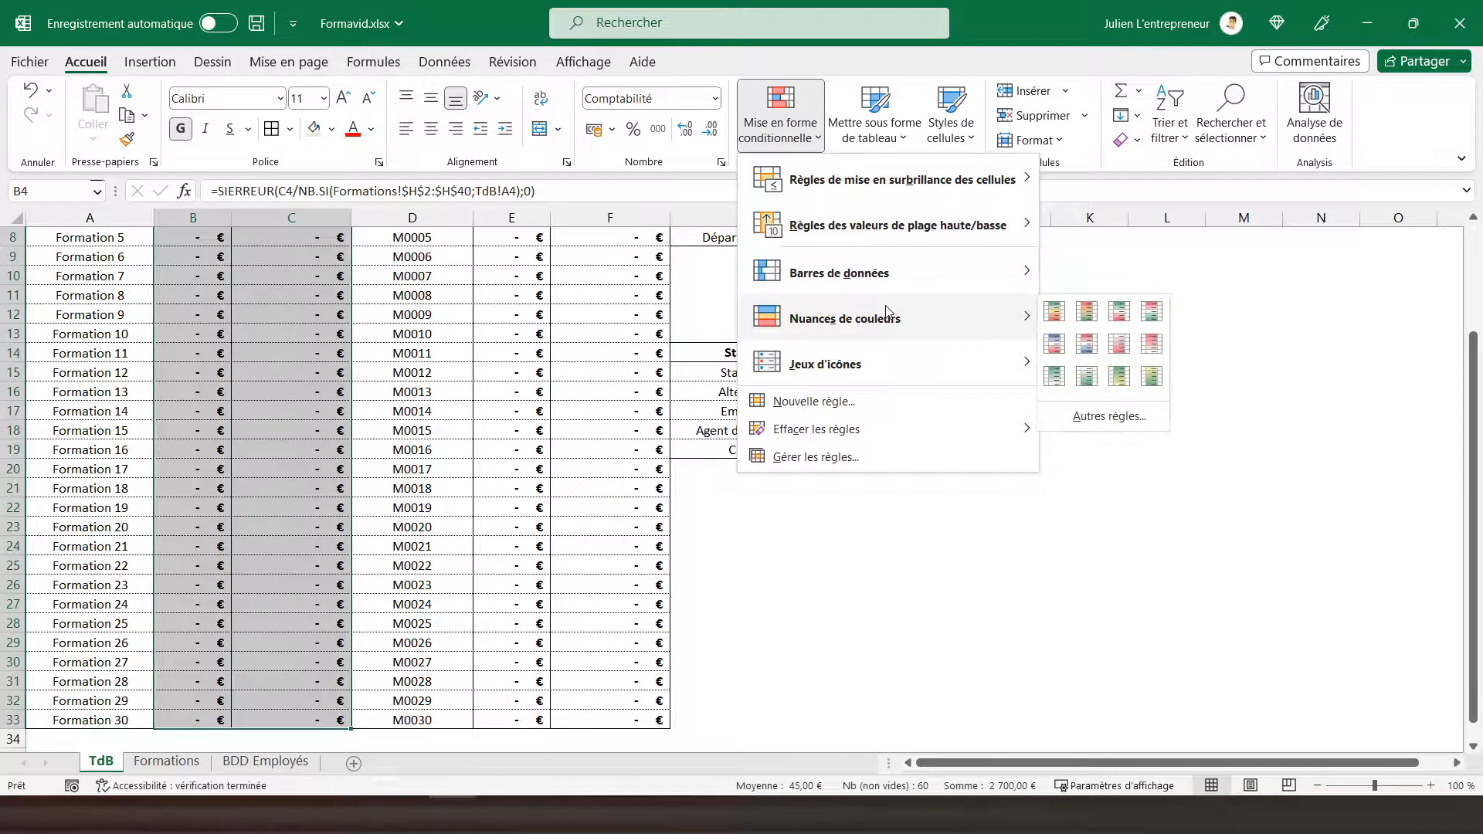
pyautogui.moveTo(908, 281)
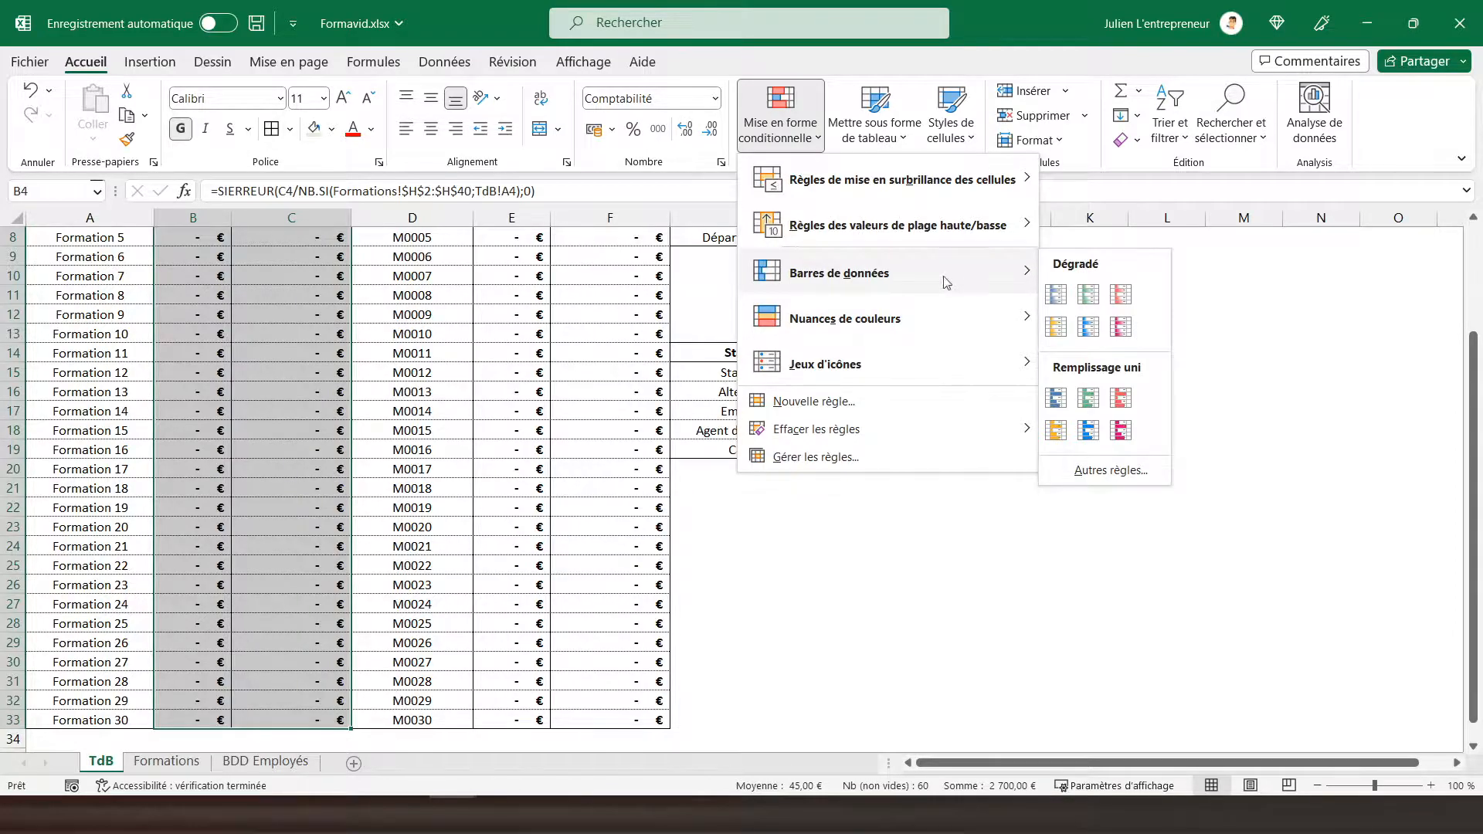
pyautogui.click(1055, 433)
pyautogui.scroll(3, 500, 392)
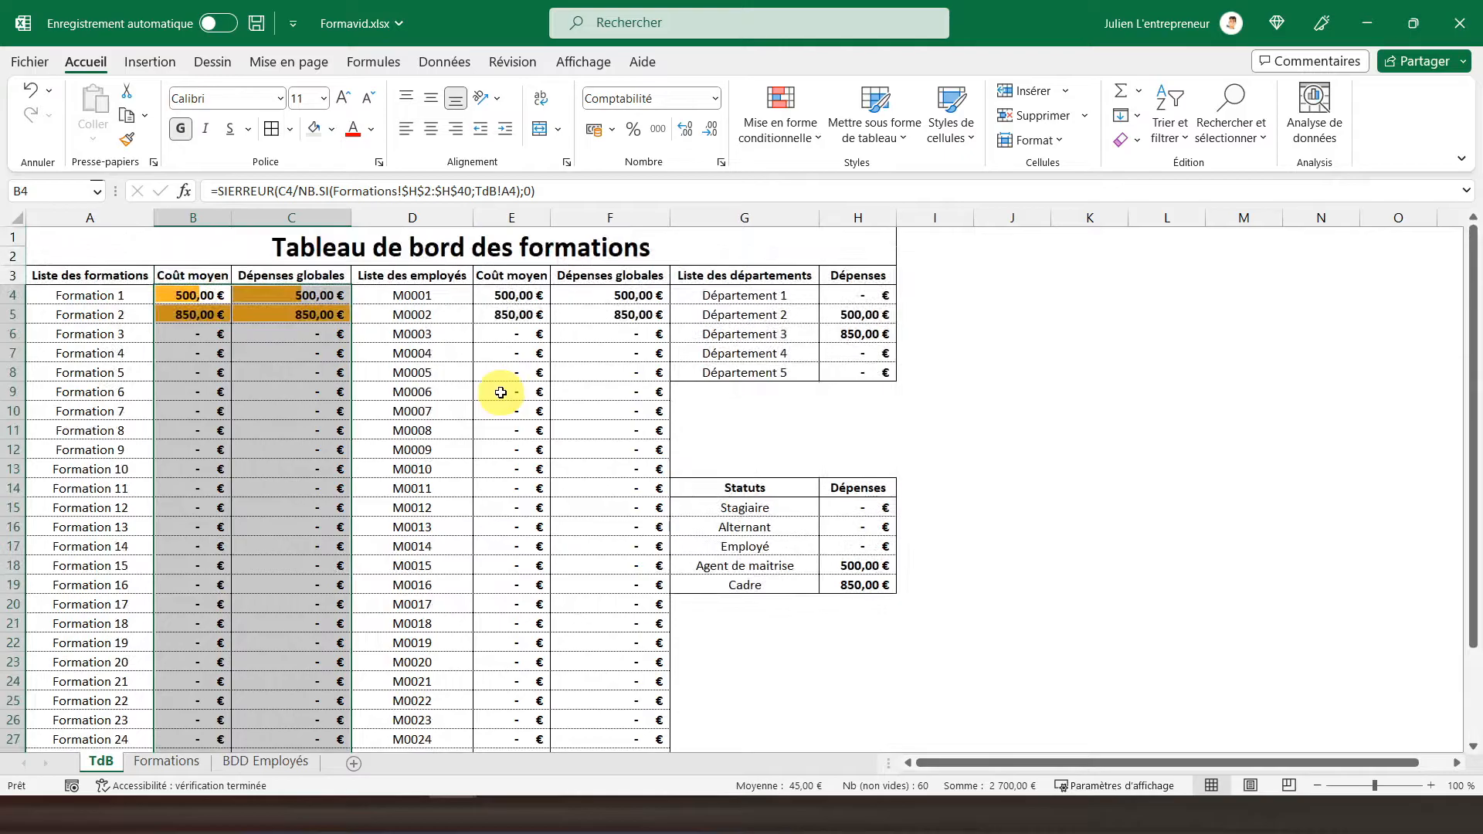
# Add solid orange data bars to the employee average costs and global expenses in E4:F33.
pyautogui.moveTo(510, 297); pyautogui.dragTo(621, 718)
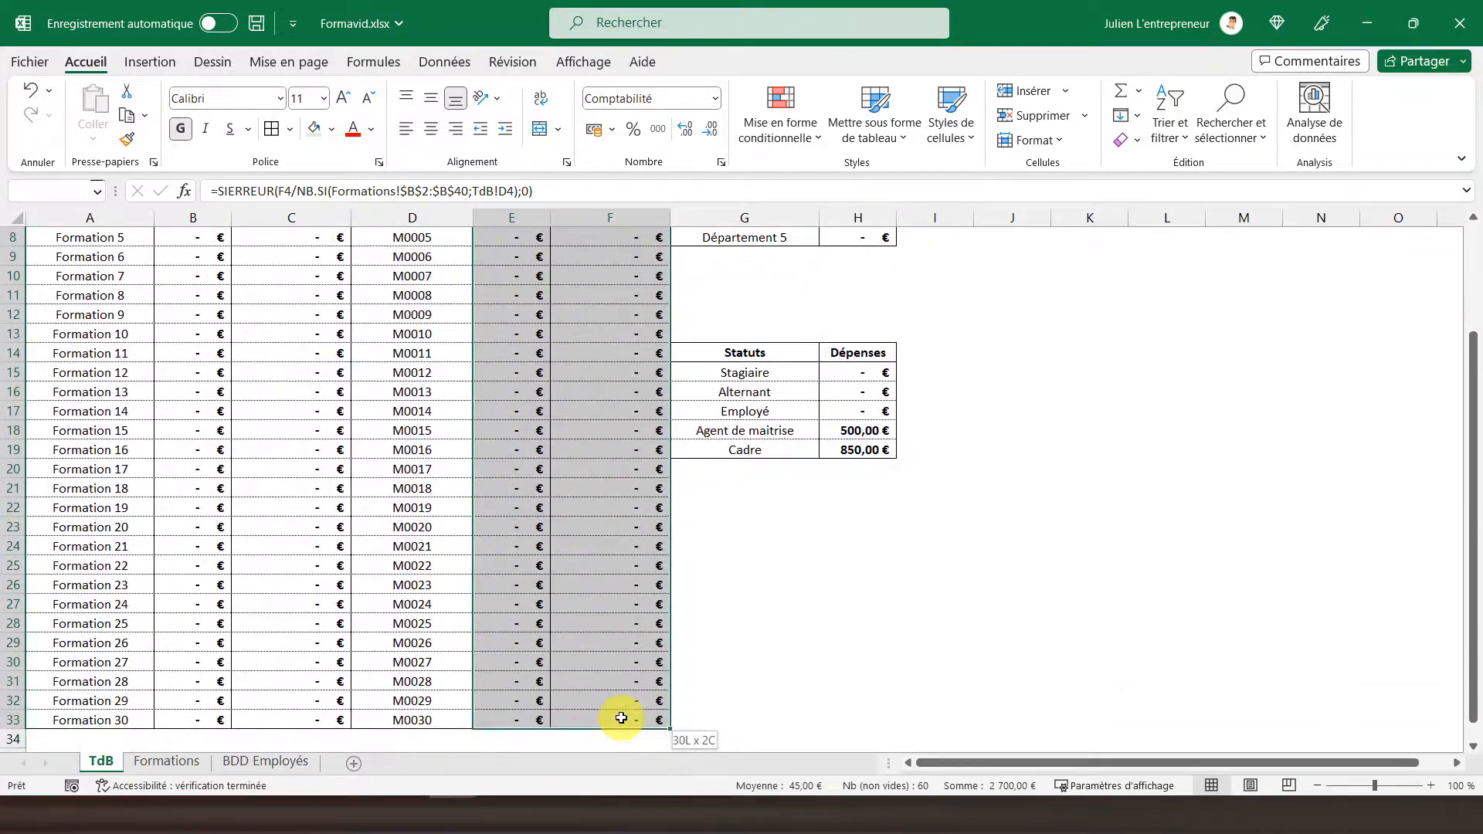
pyautogui.scroll(3, 748, 245)
pyautogui.click(766, 126)
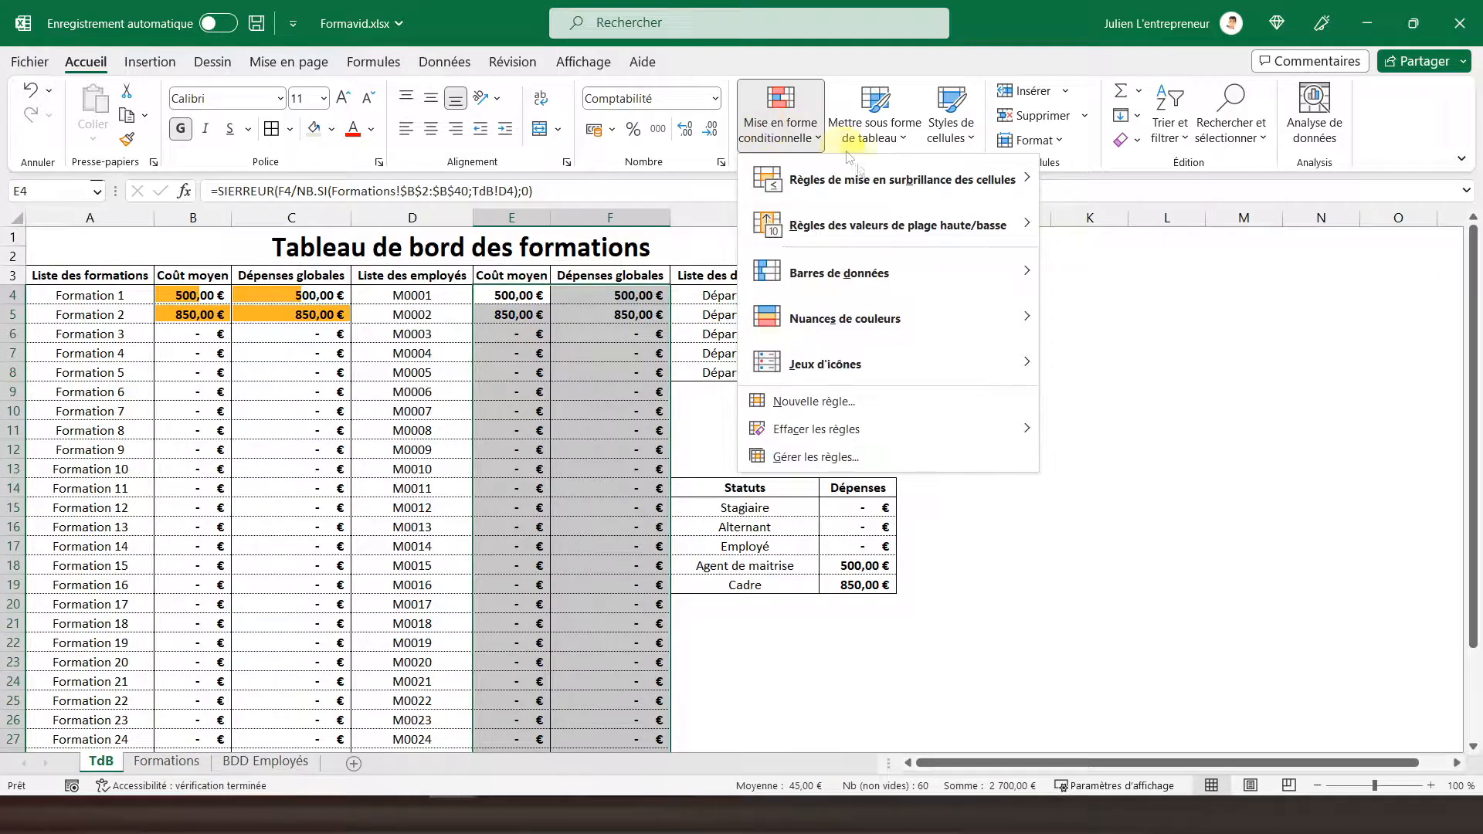
pyautogui.moveTo(958, 271)
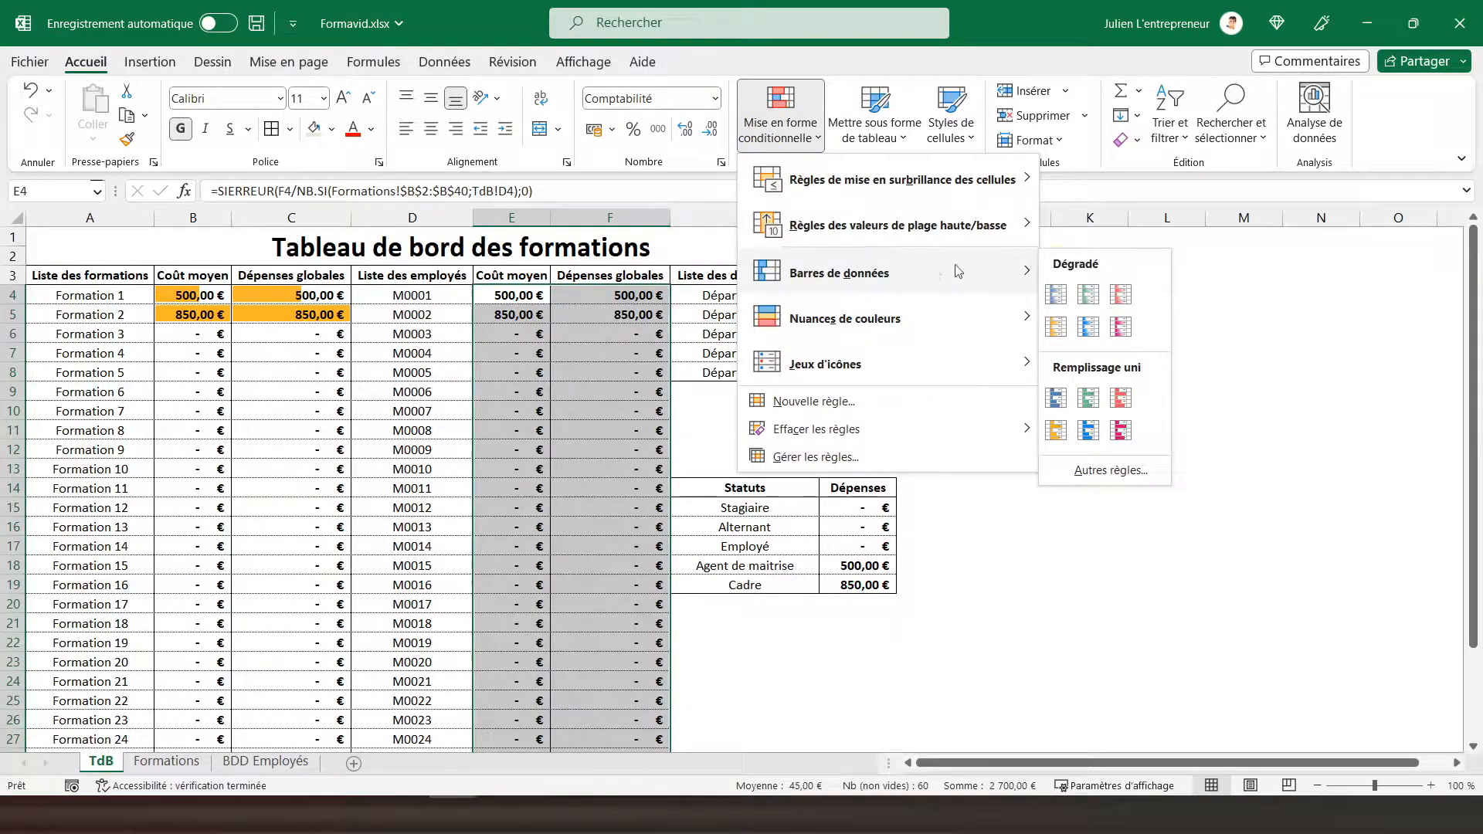
pyautogui.click(1054, 430)
pyautogui.click(112, 248)
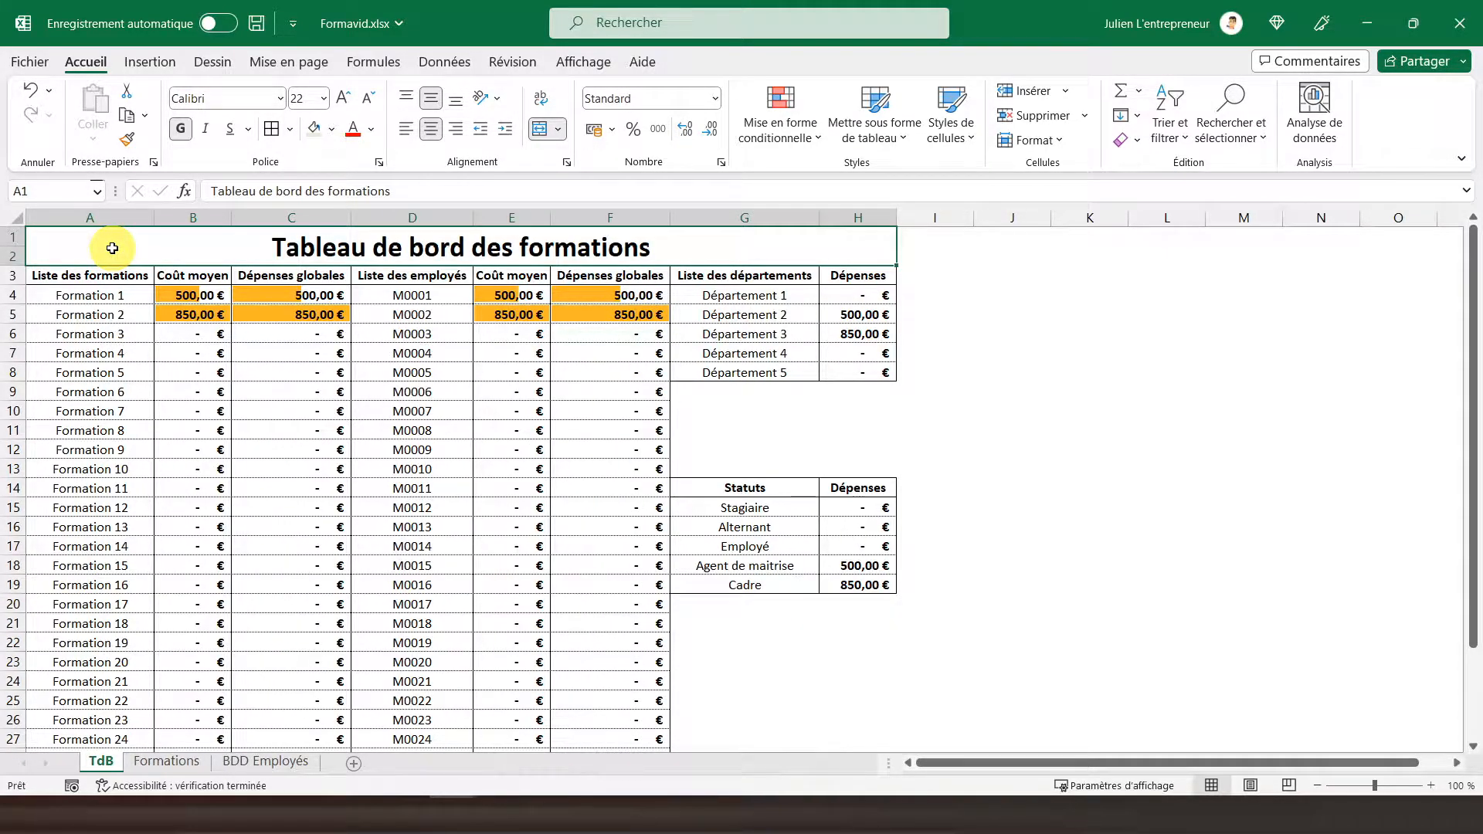
# Fill the training list in A4:A33 of the TdB sheet with the light green used on the other sheets.
pyautogui.click(169, 762)
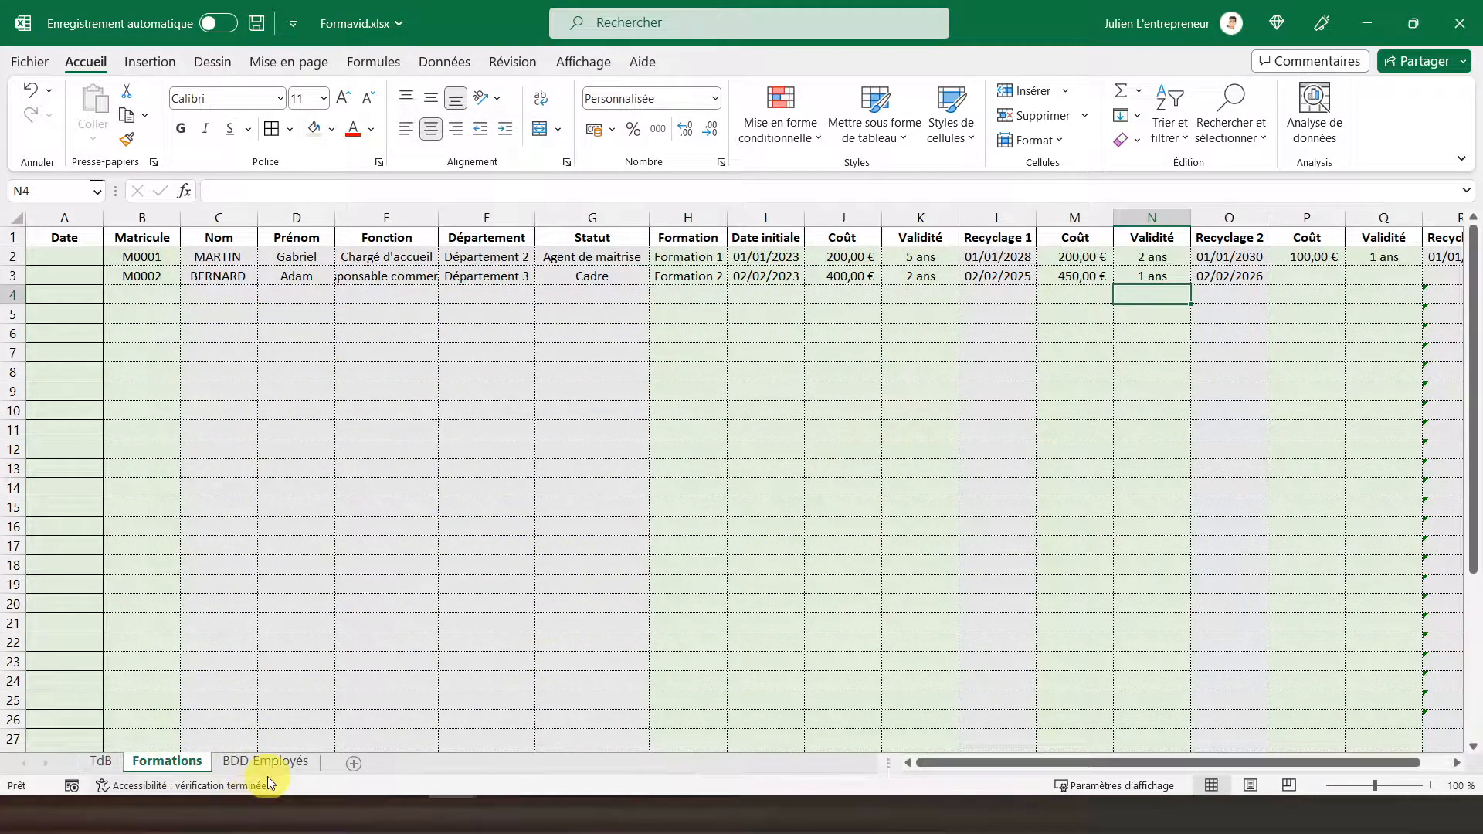
pyautogui.click(269, 765)
pyautogui.click(99, 761)
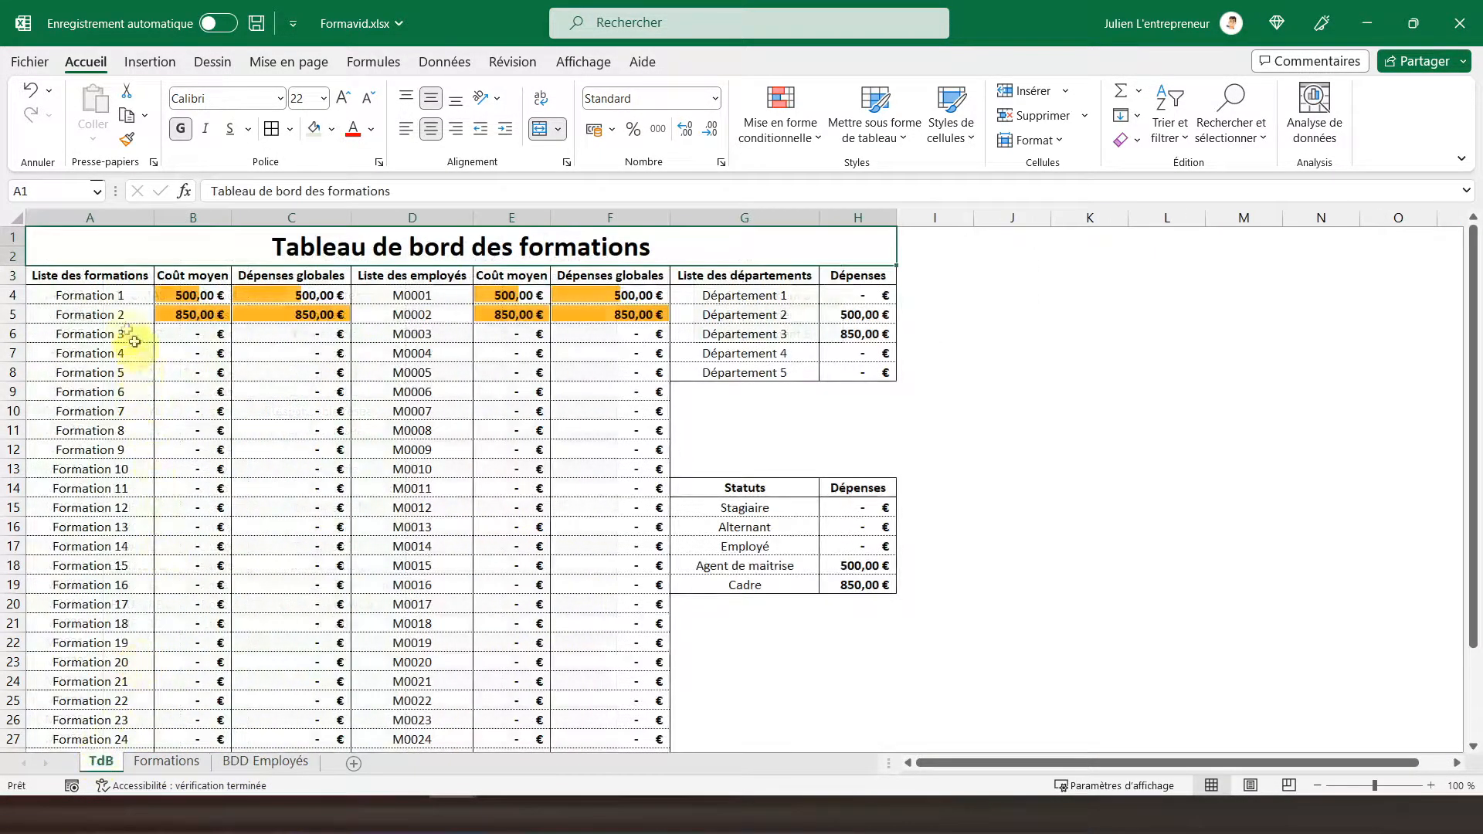
pyautogui.moveTo(101, 299); pyautogui.dragTo(95, 722)
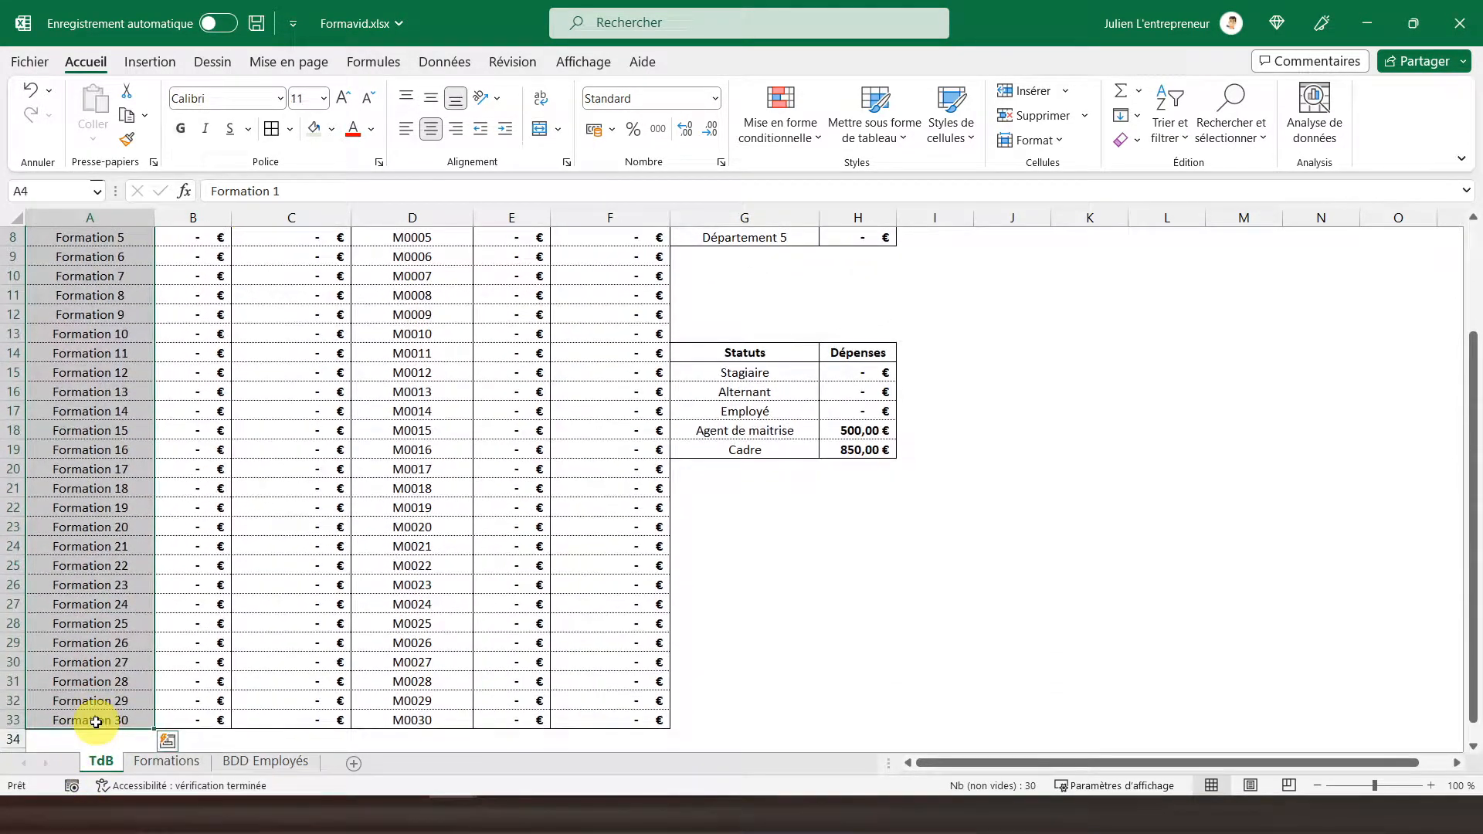
pyautogui.click(312, 132)
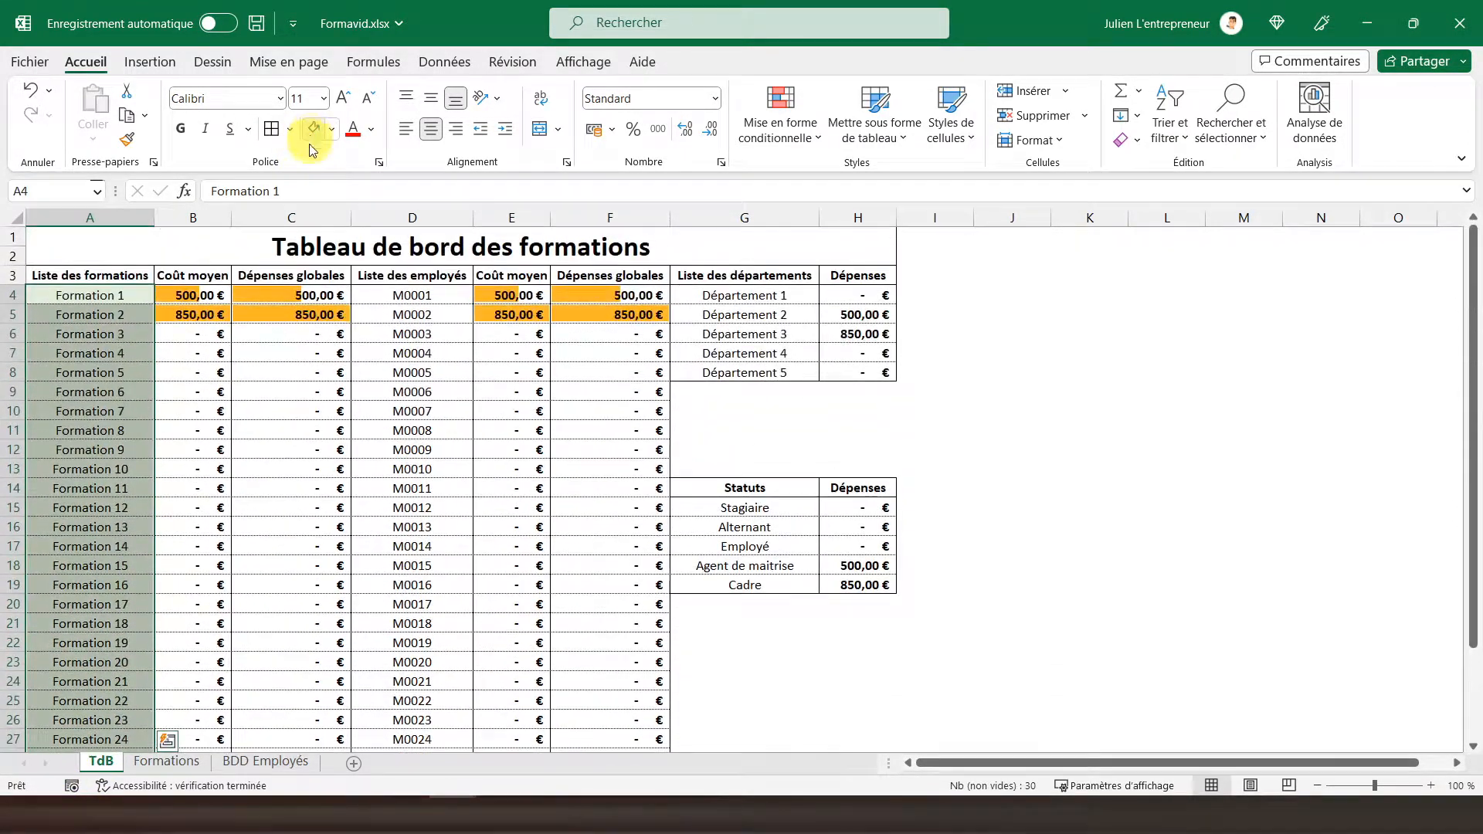
pyautogui.click(442, 292)
pyautogui.click(73, 292)
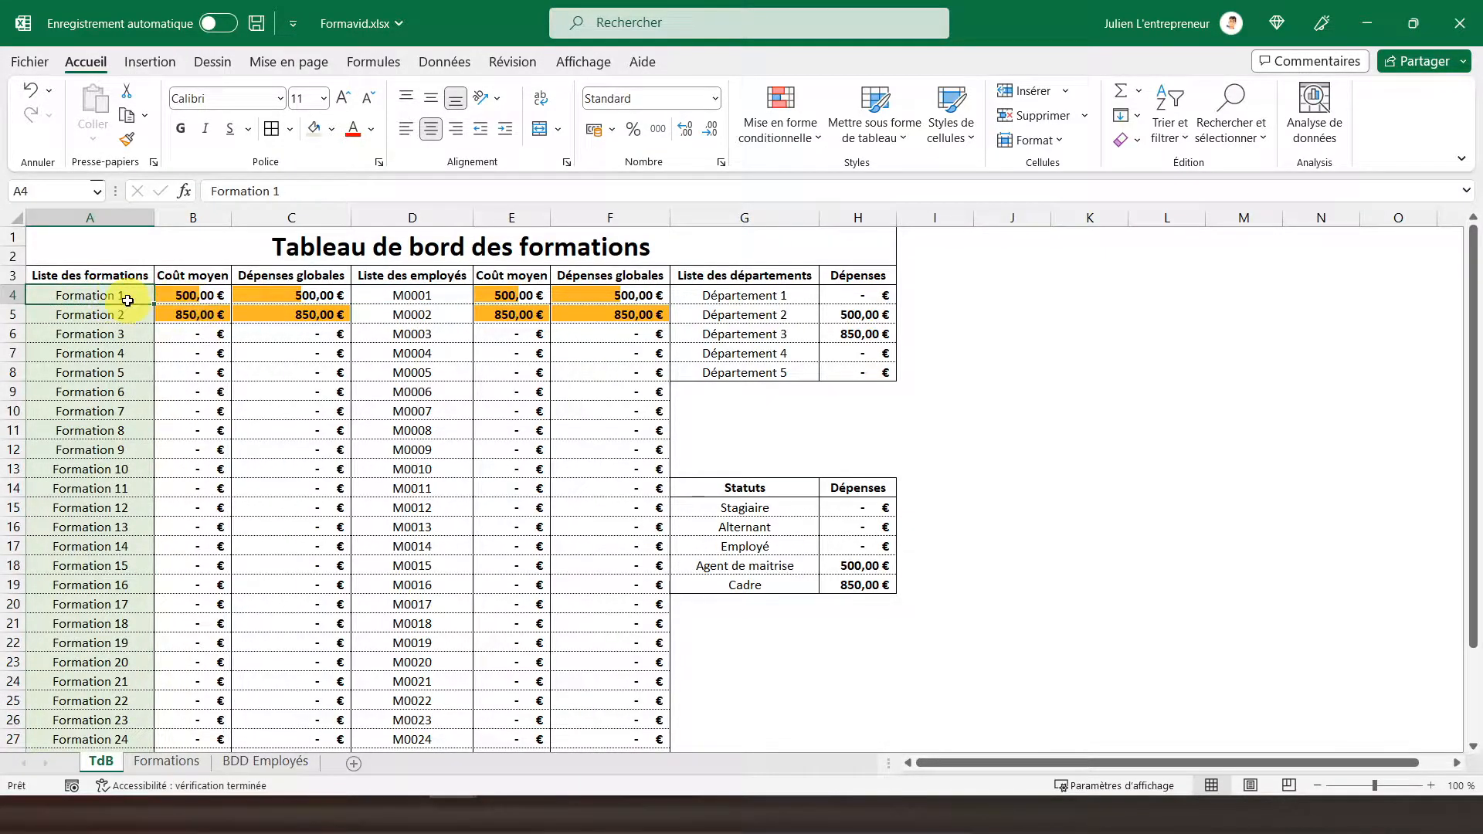
pyautogui.click(441, 298)
pyautogui.click(64, 296)
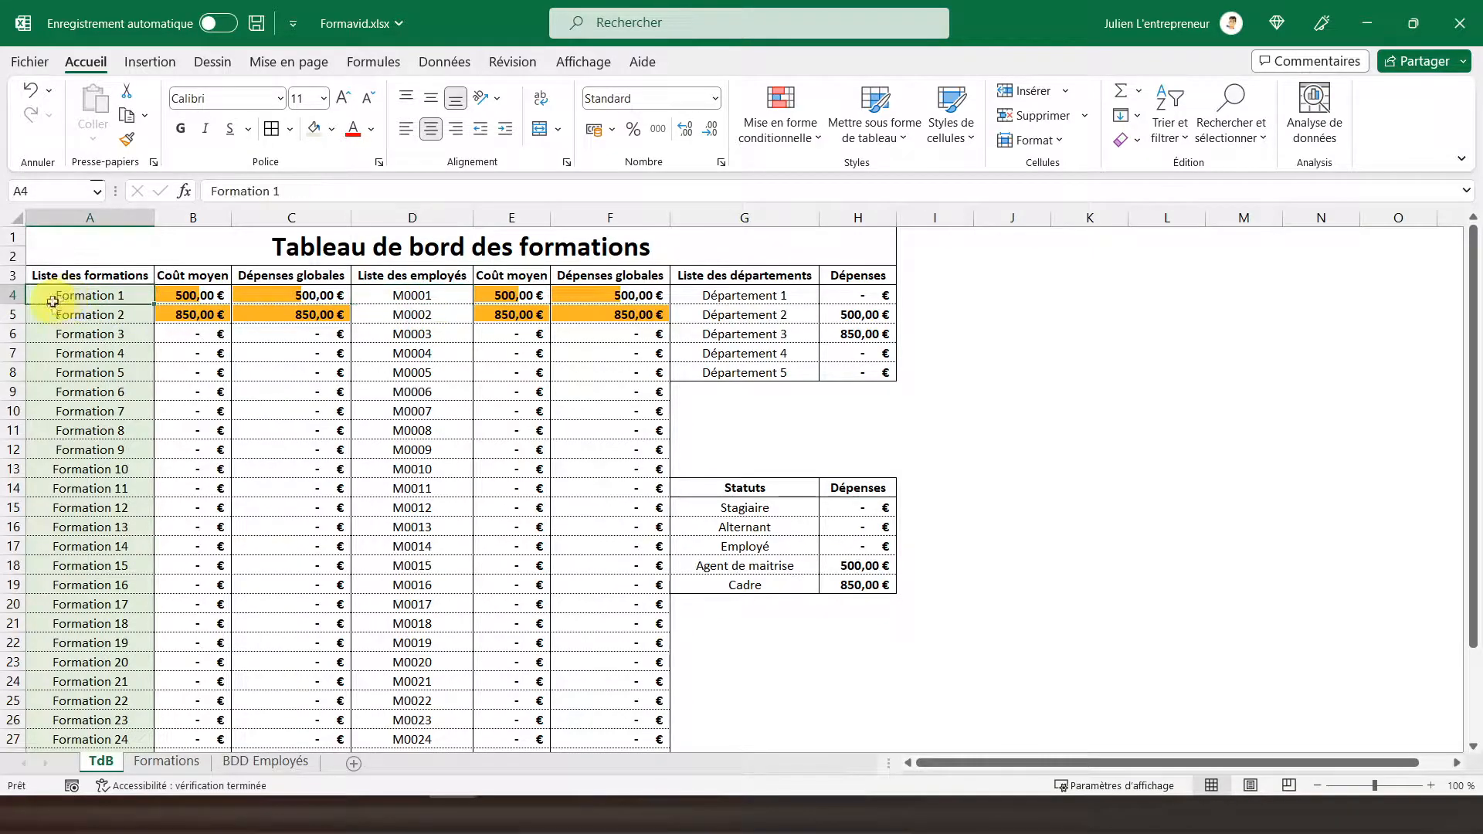
pyautogui.scroll(-2, 85, 328)
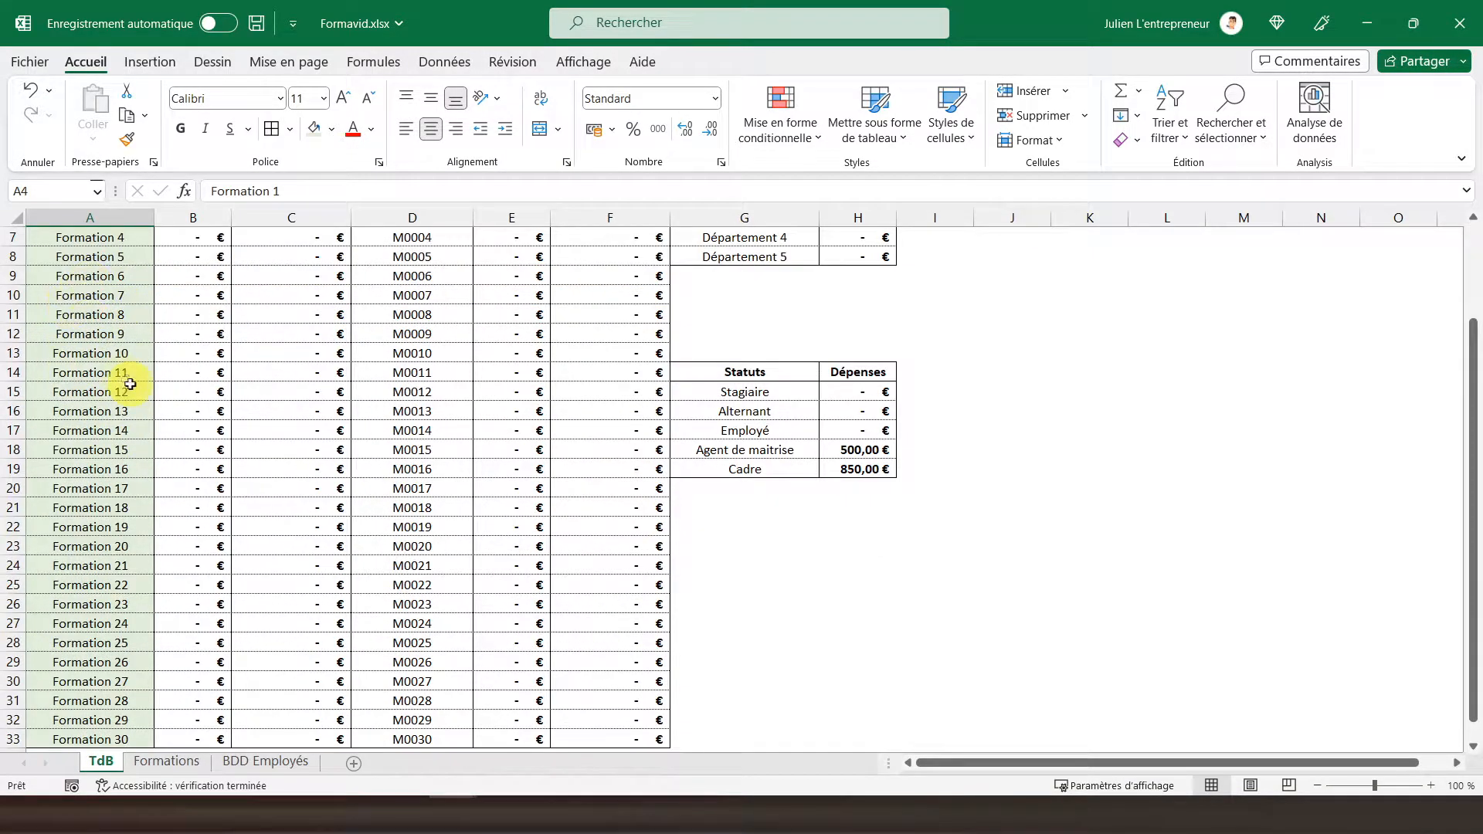
pyautogui.scroll(2, 130, 384)
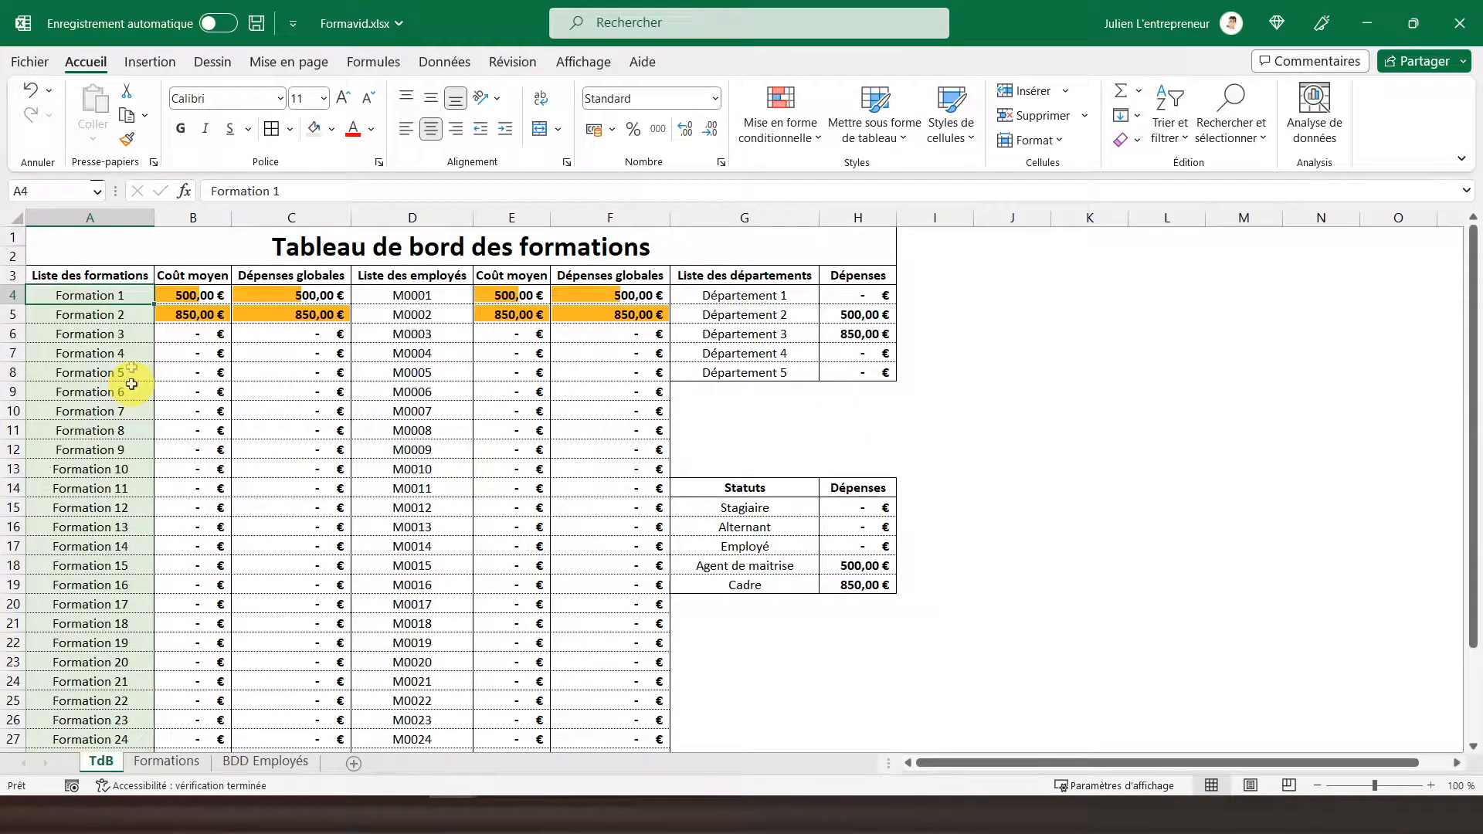
pyautogui.click(266, 762)
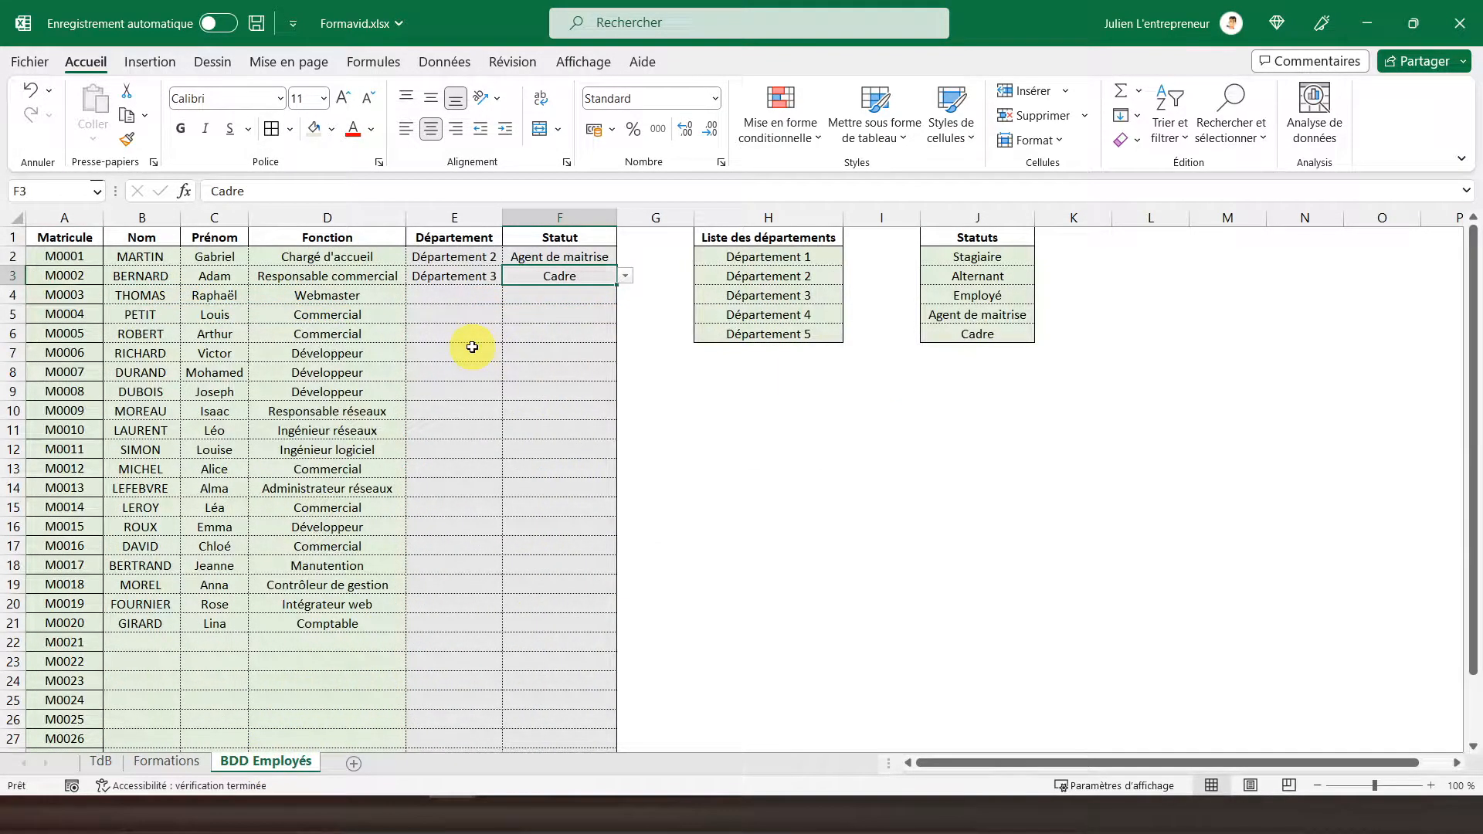
pyautogui.click(109, 763)
# Insert an empty column before the Liste des formations column on the TdB sheet.
pyautogui.click(92, 242)
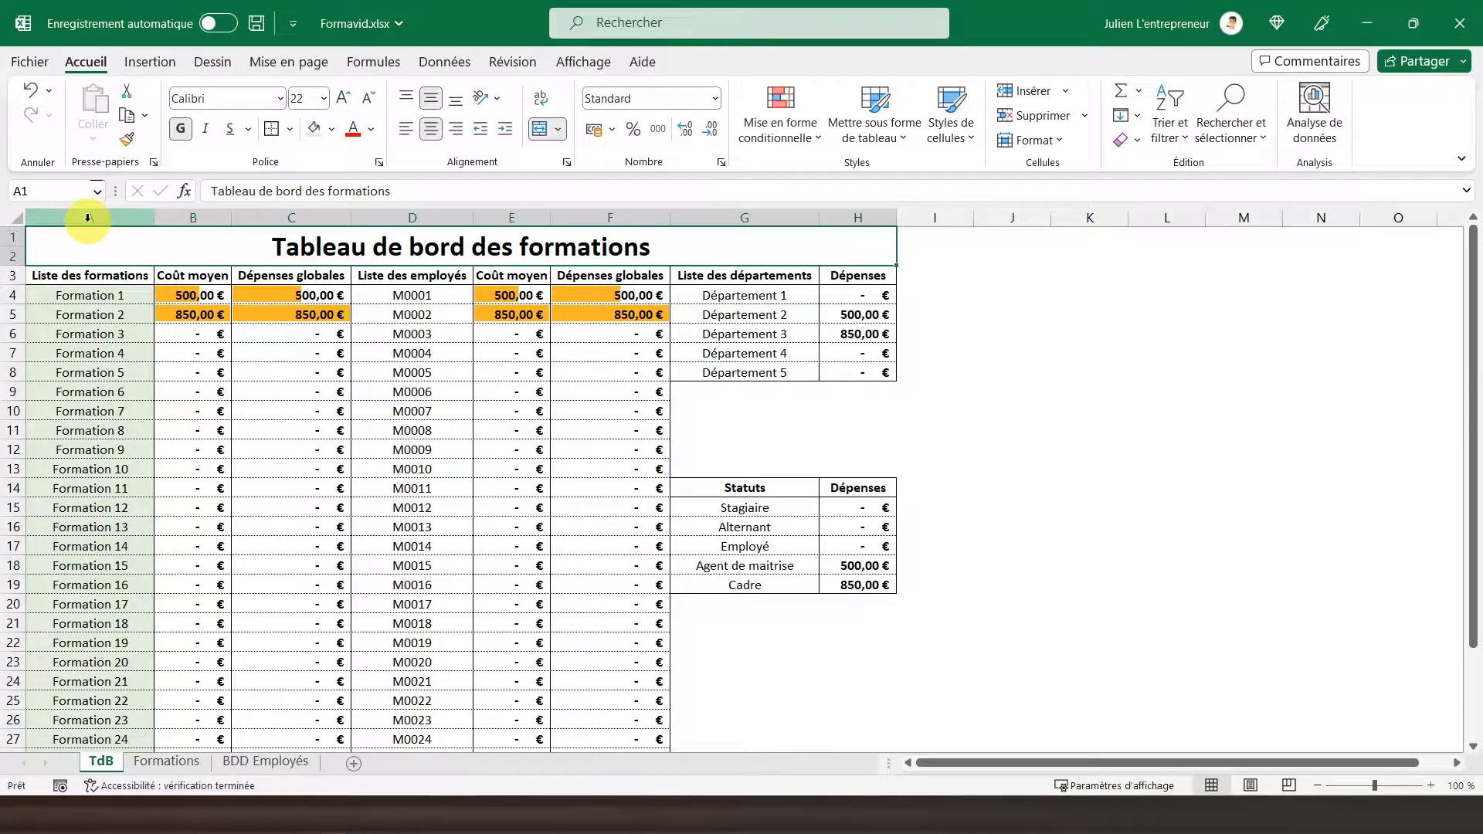
pyautogui.click(88, 218)
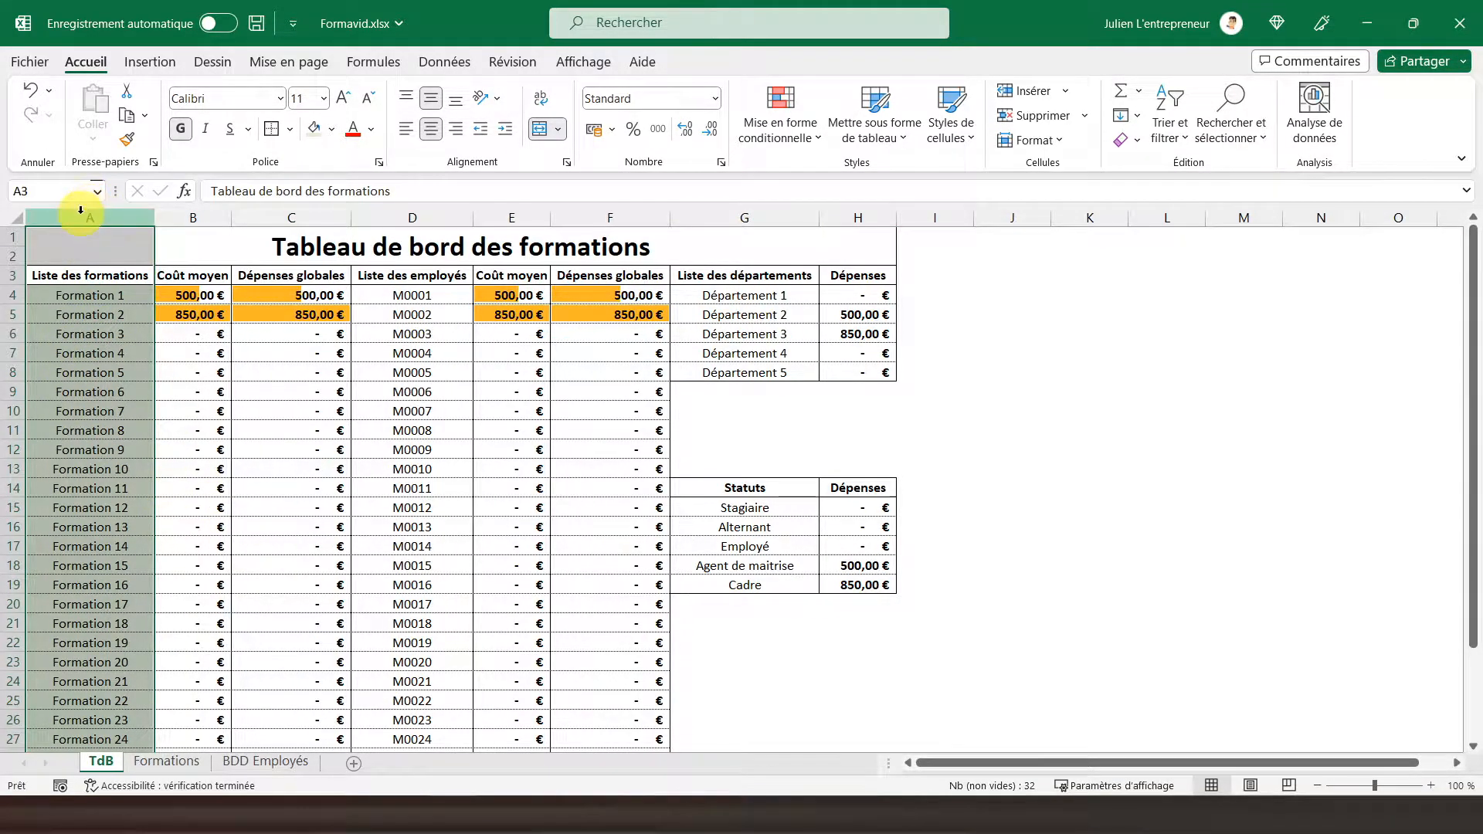
pyautogui.rightClick(81, 209)
pyautogui.click(146, 412)
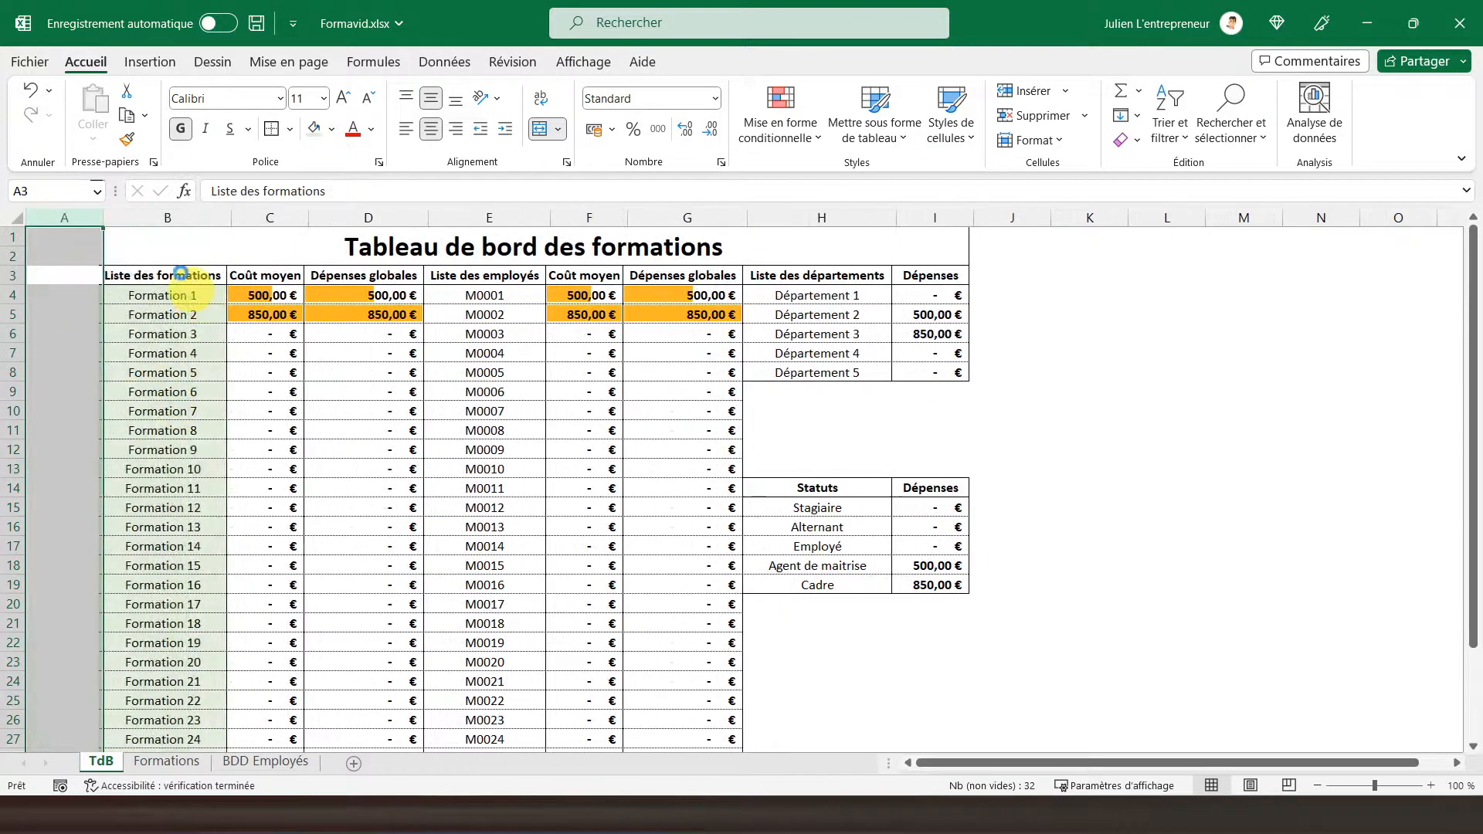
# Insert an empty column before the Date column on the Formations sheet.
pyautogui.click(167, 761)
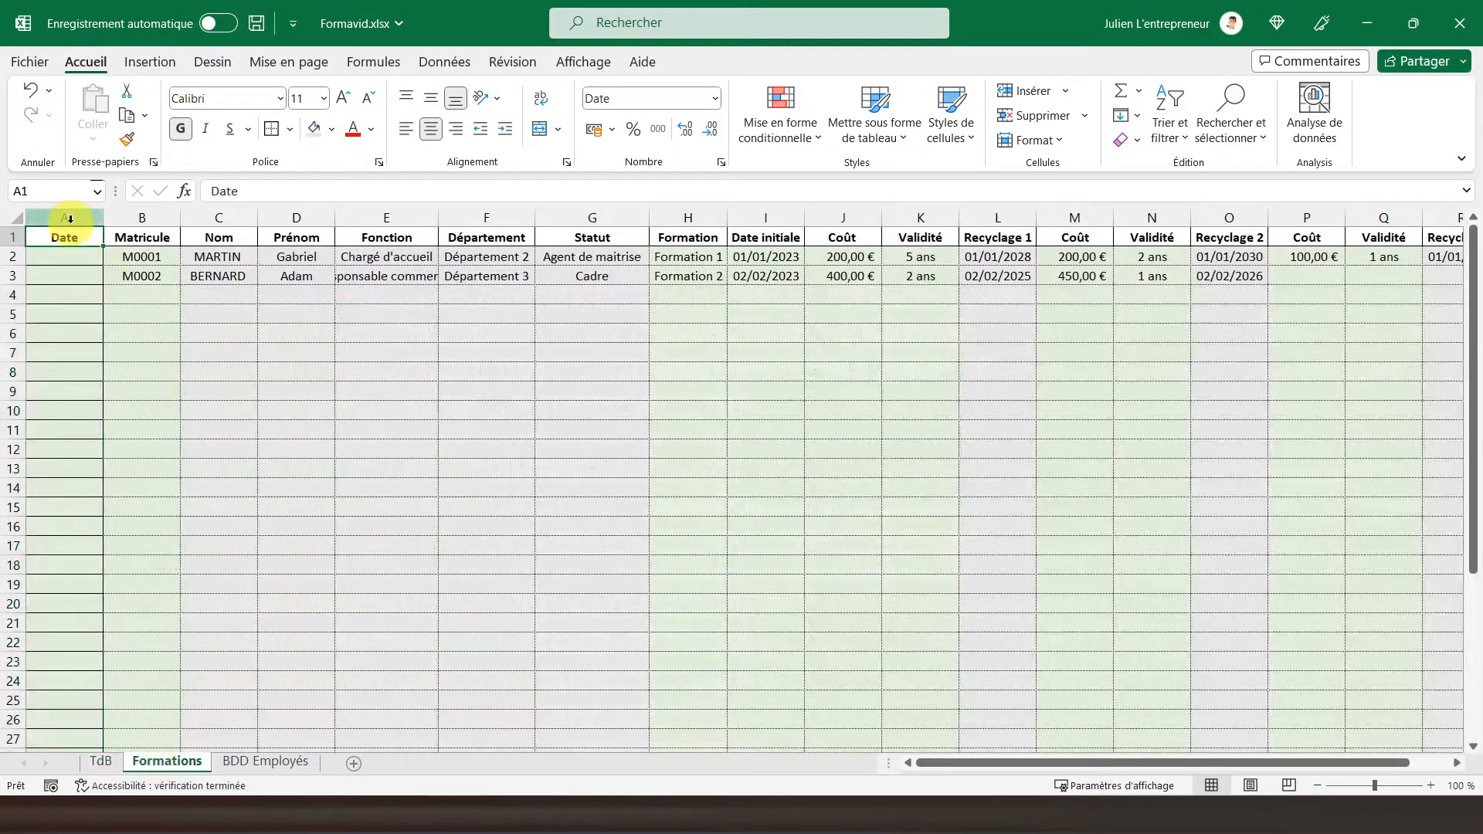
pyautogui.rightClick(71, 220)
pyautogui.click(137, 421)
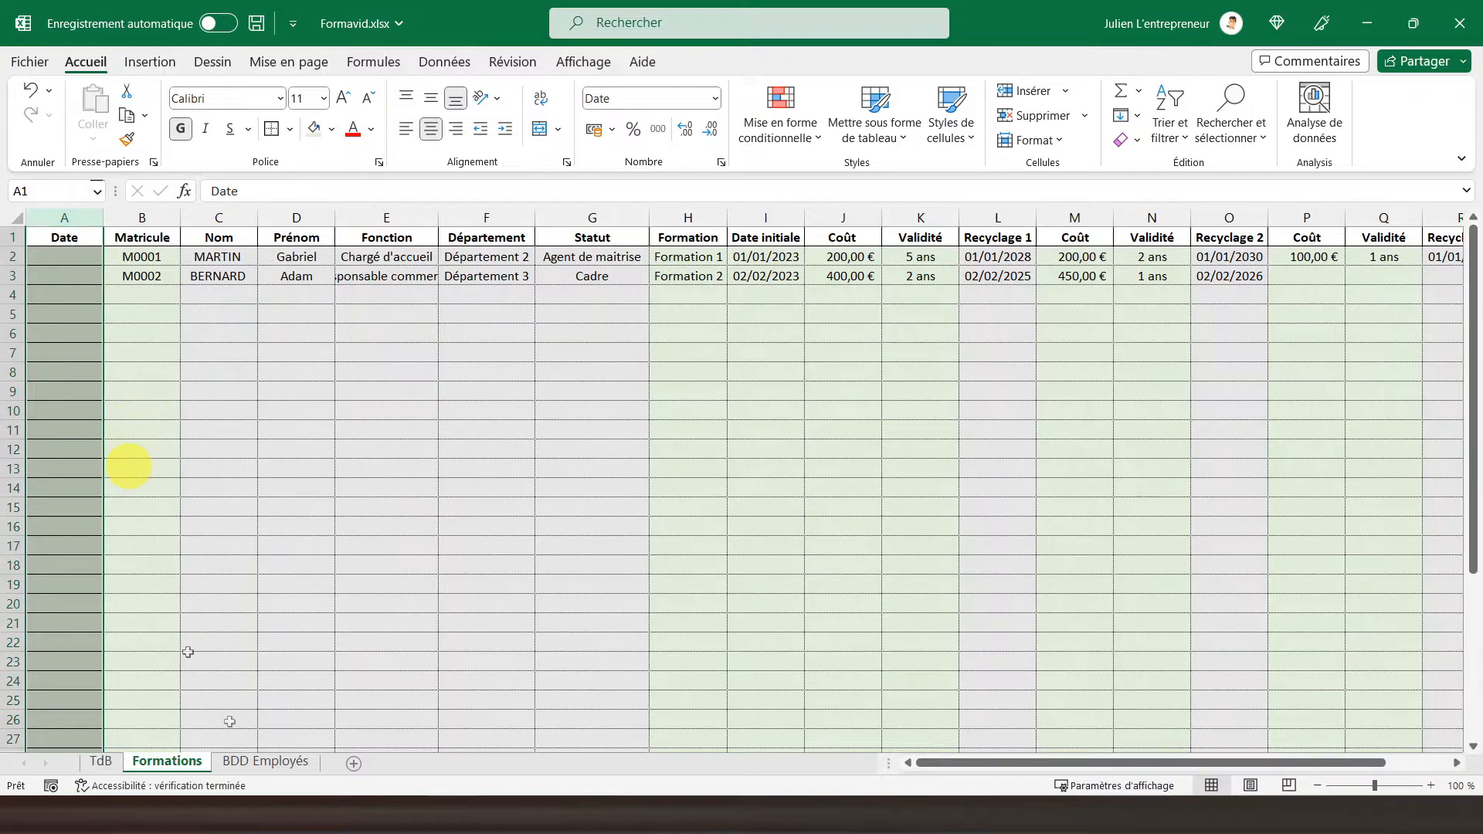
# Insert an empty column before the Matricule column on the BDD Employés sheet.
pyautogui.click(257, 764)
pyautogui.click(83, 219)
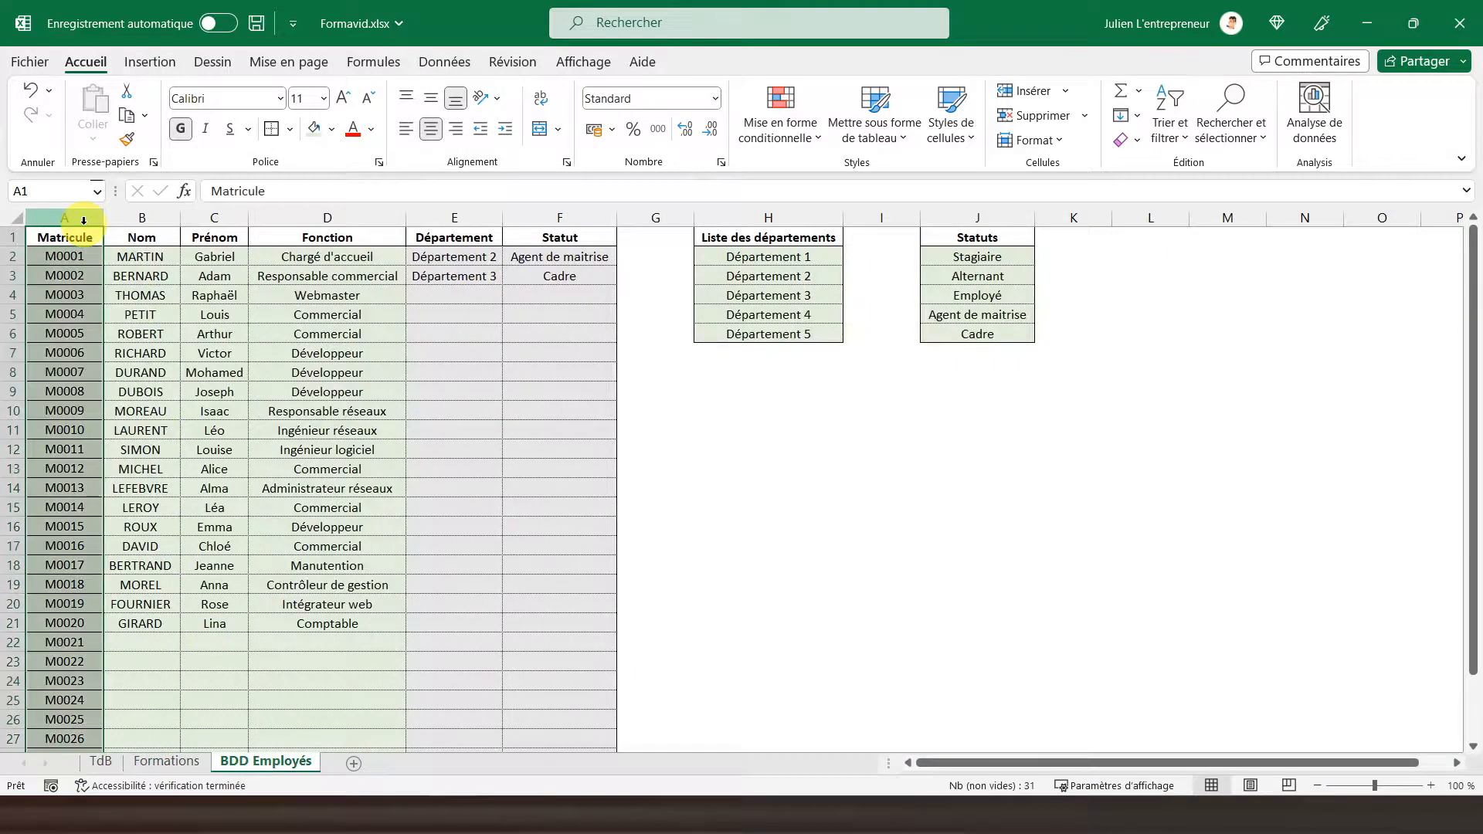
pyautogui.rightClick(83, 221)
pyautogui.click(135, 421)
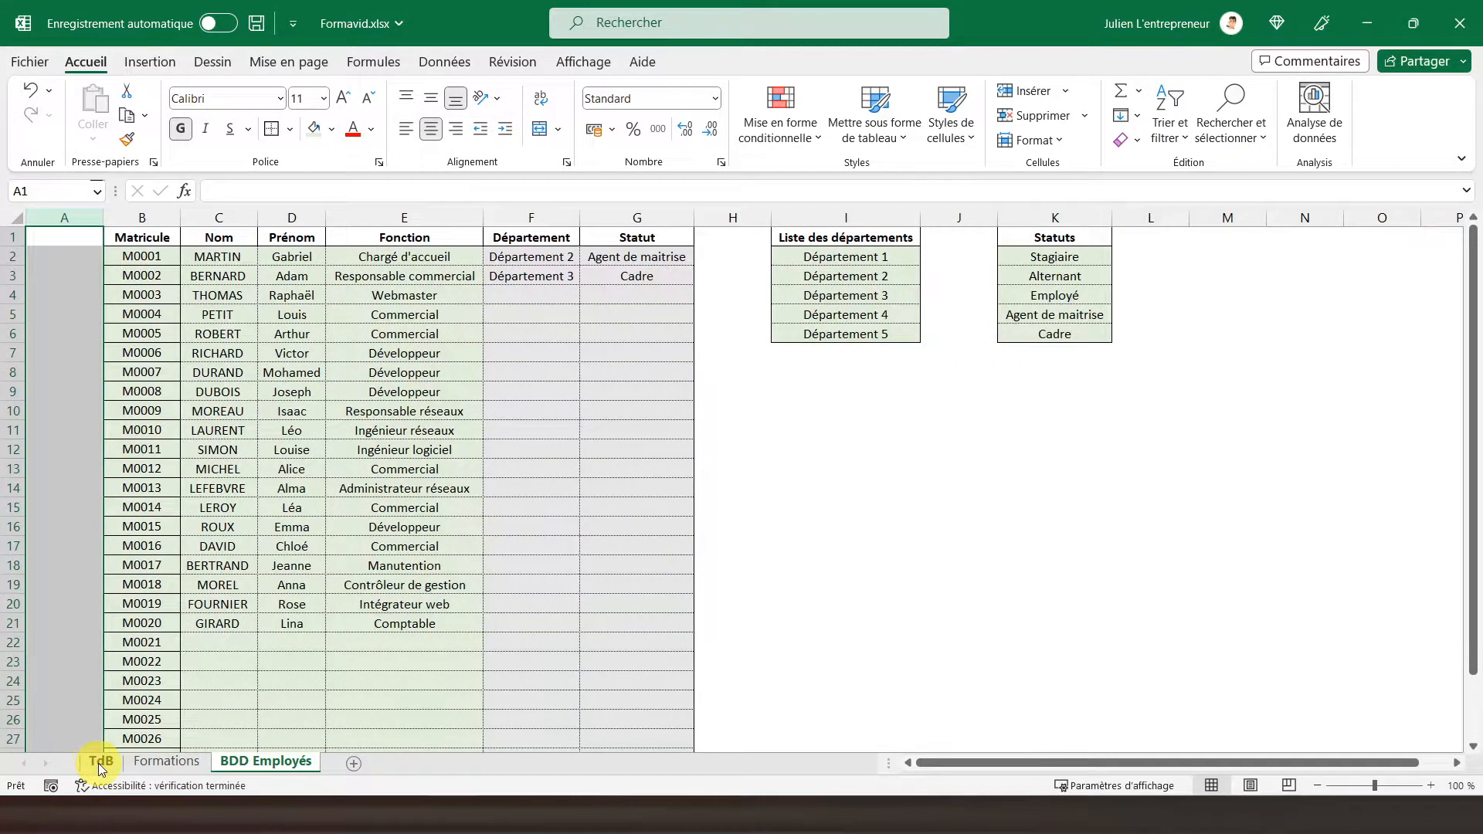
# Draw a rectangle about 4.23 cm wide and 1.41 cm high on the TdB sheet.
pyautogui.click(98, 763)
pyautogui.click(69, 235)
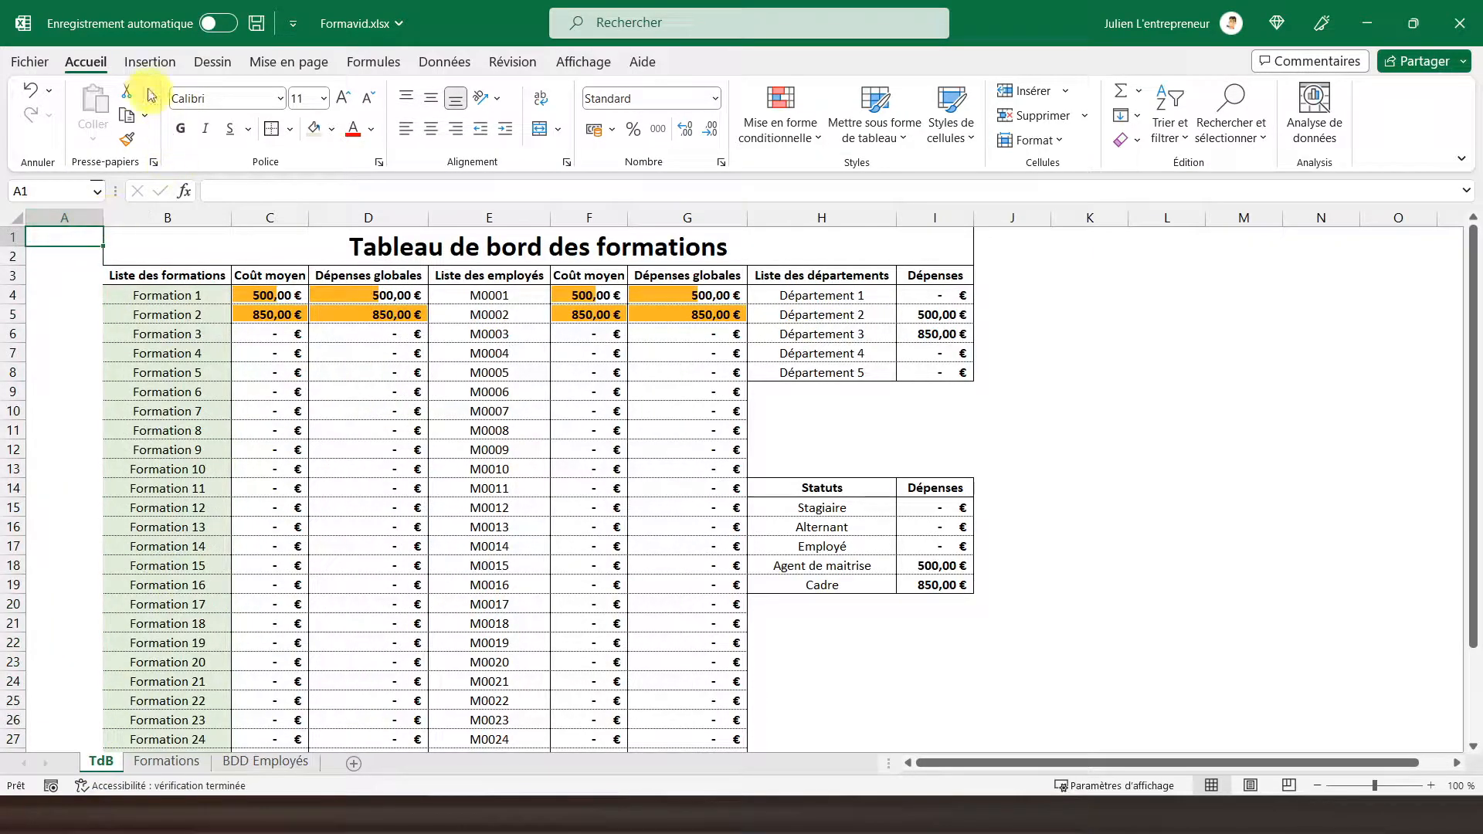
pyautogui.click(74, 217)
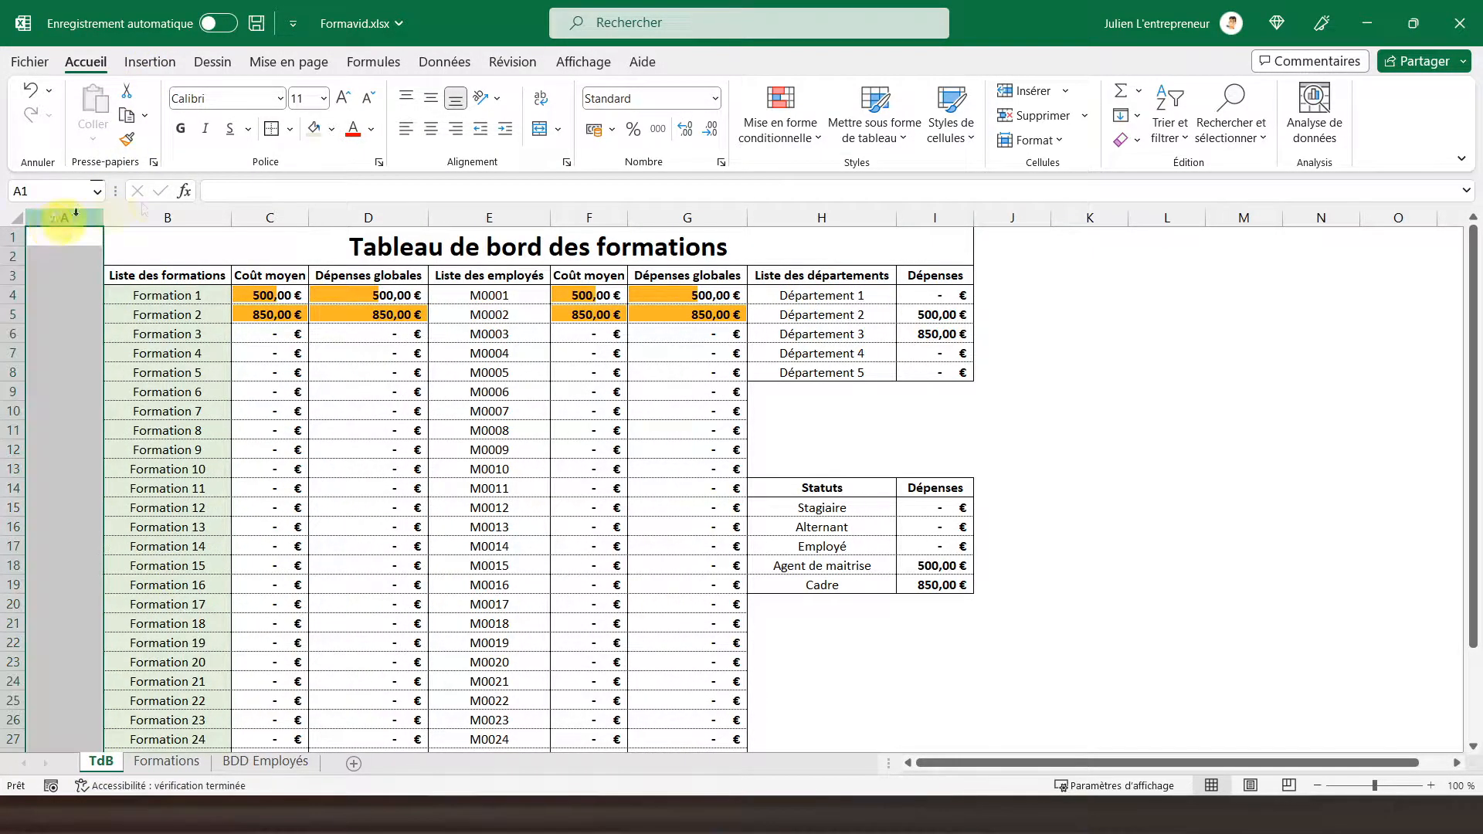
pyautogui.click(150, 62)
pyautogui.click(274, 128)
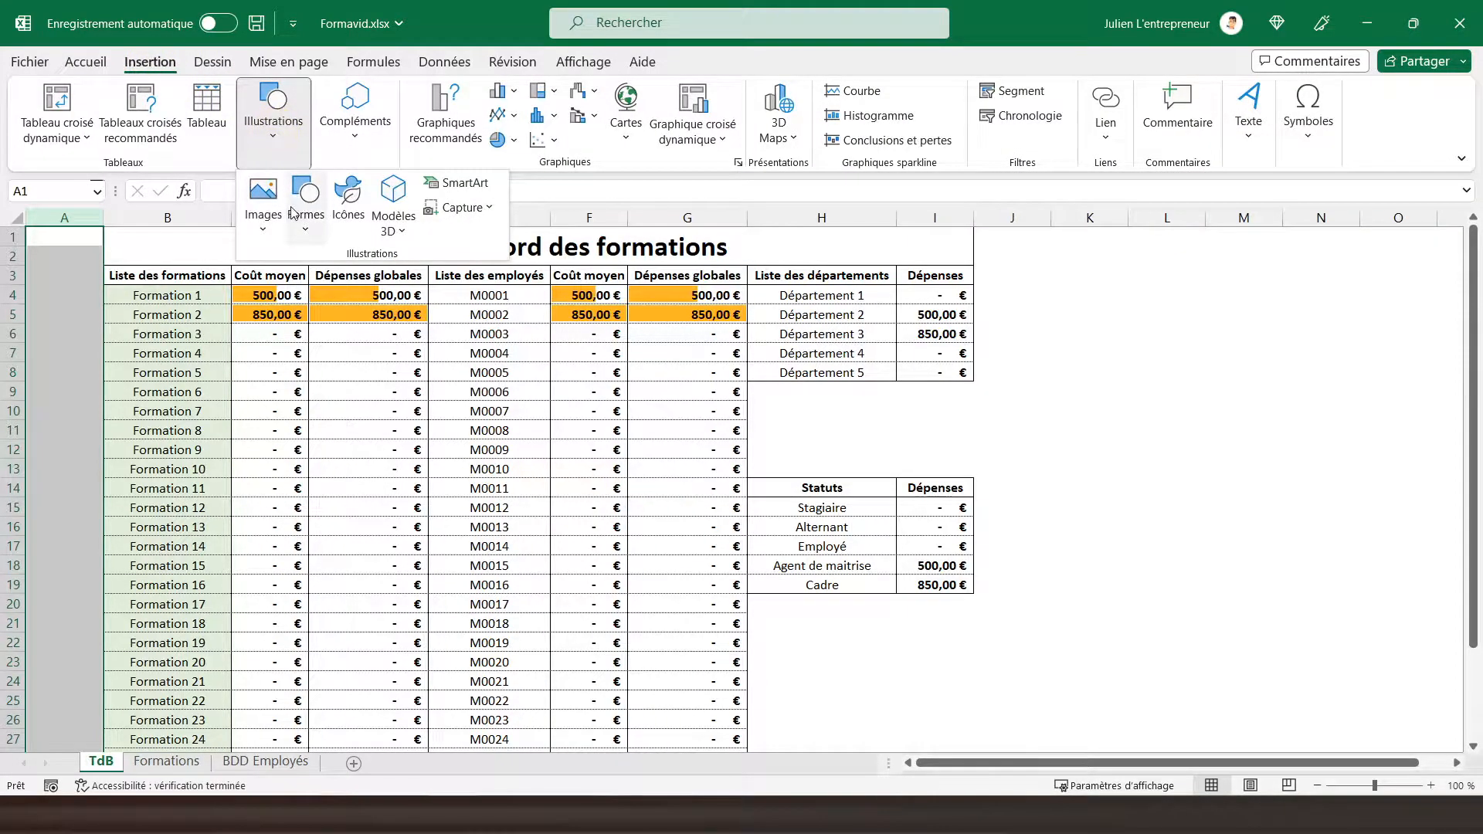
pyautogui.click(315, 224)
pyautogui.click(353, 285)
pyautogui.moveTo(437, 302); pyautogui.dragTo(587, 354)
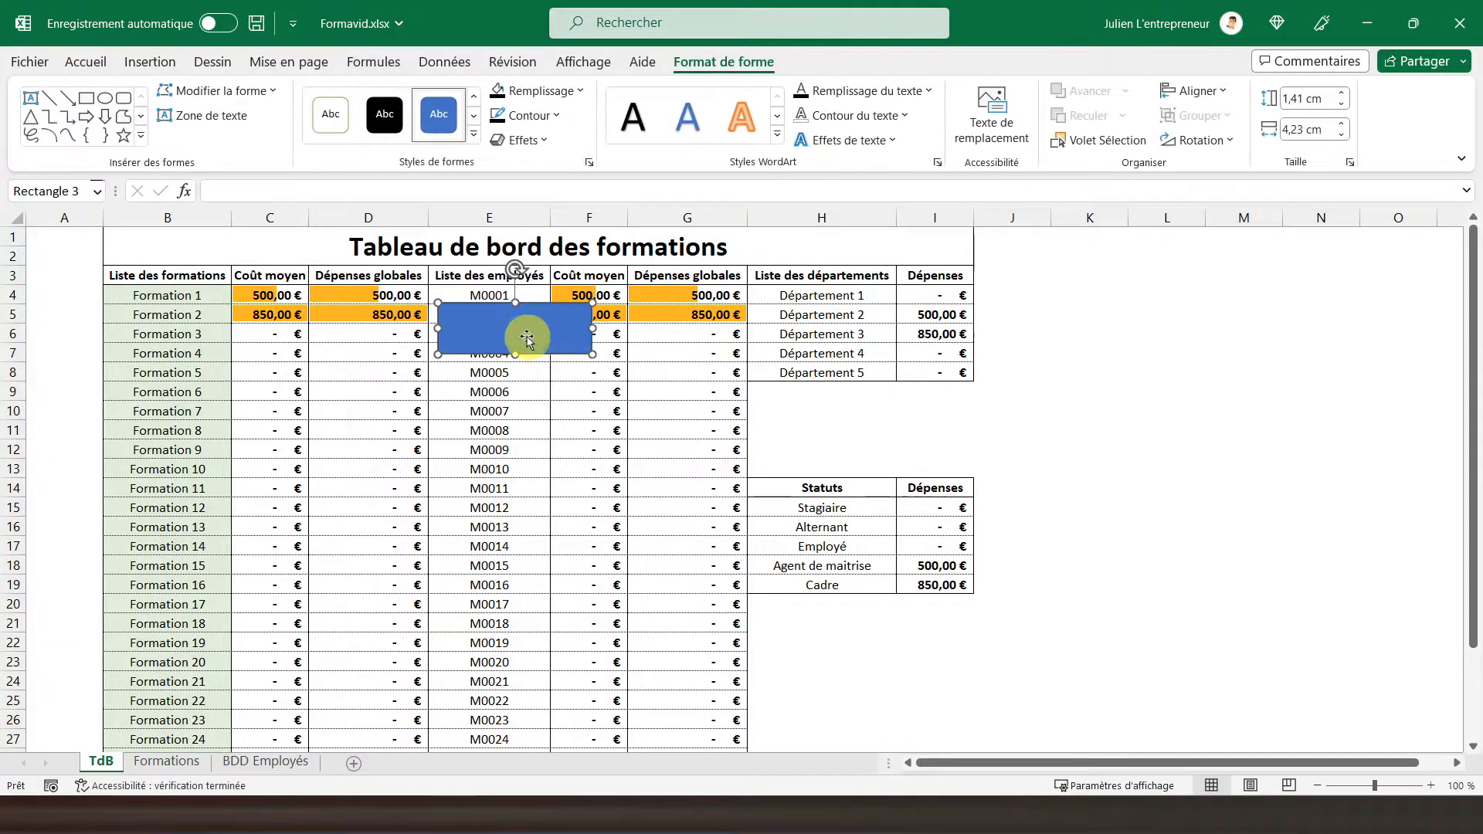
# Enter the dashboard label in the rectangle, make it bold and centre it horizontally and vertically.
pyautogui.rightClick(512, 333)
pyautogui.click(545, 425)
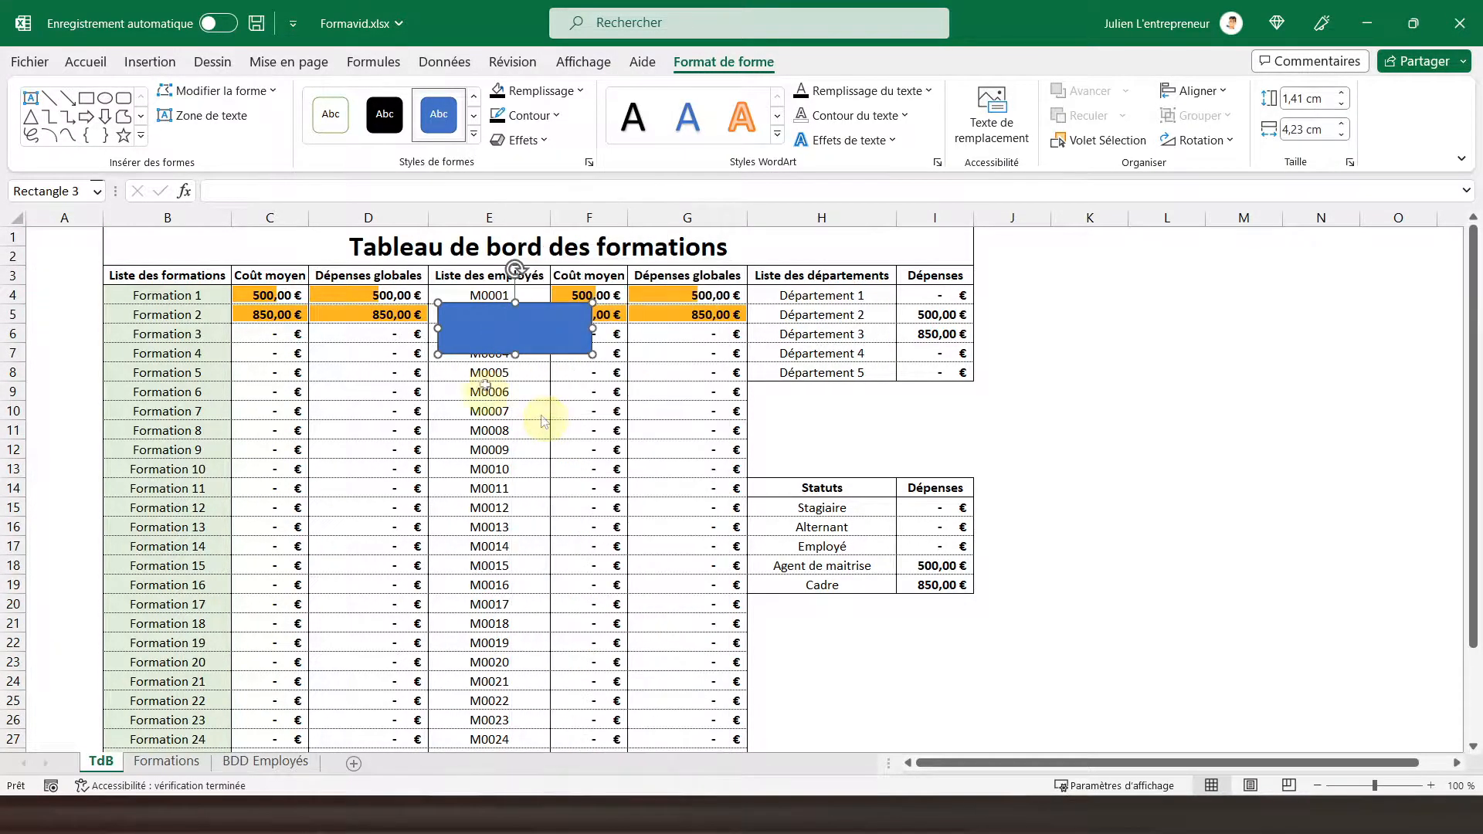
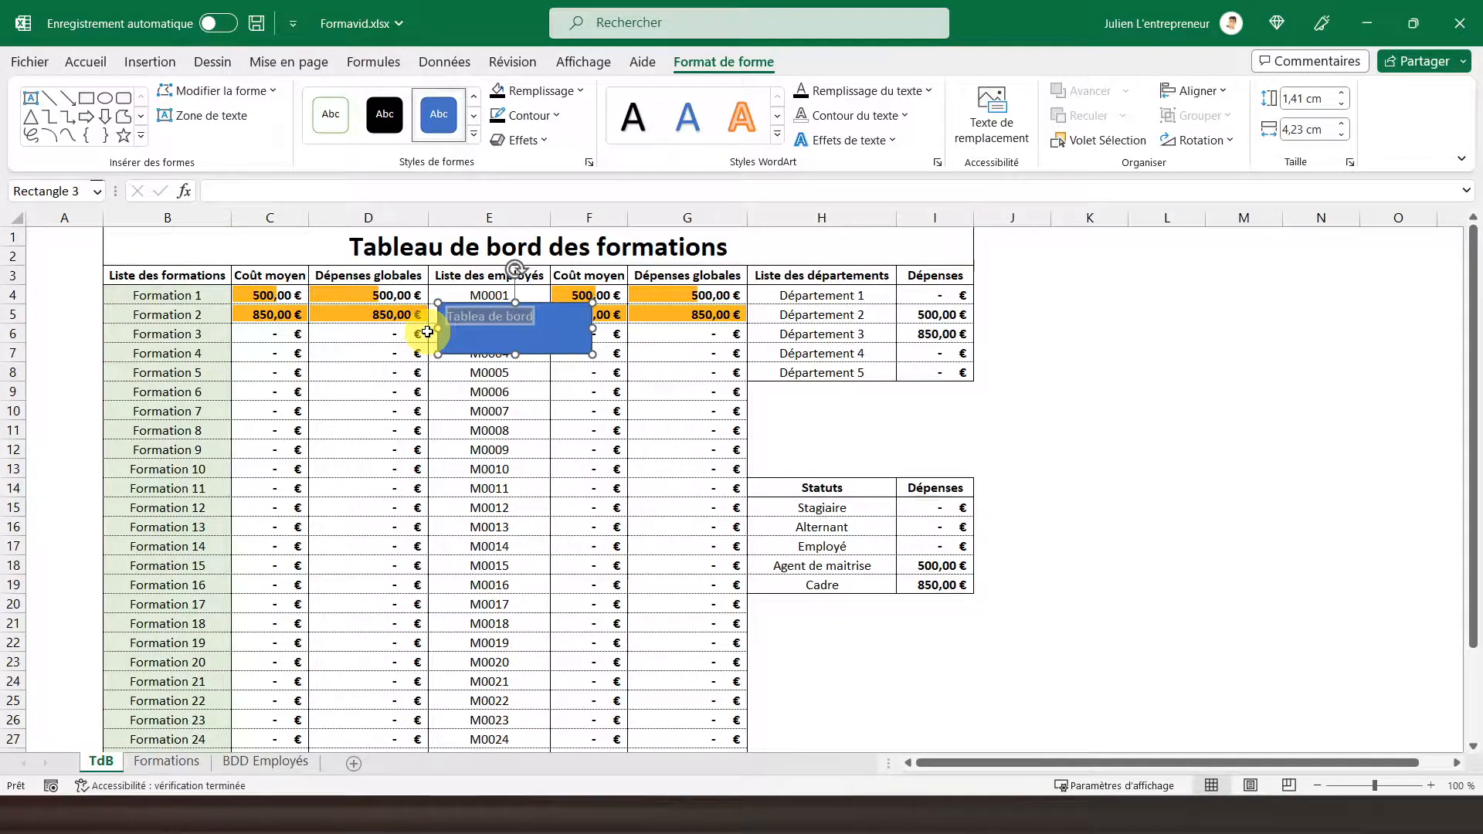
pyautogui.click(78, 65)
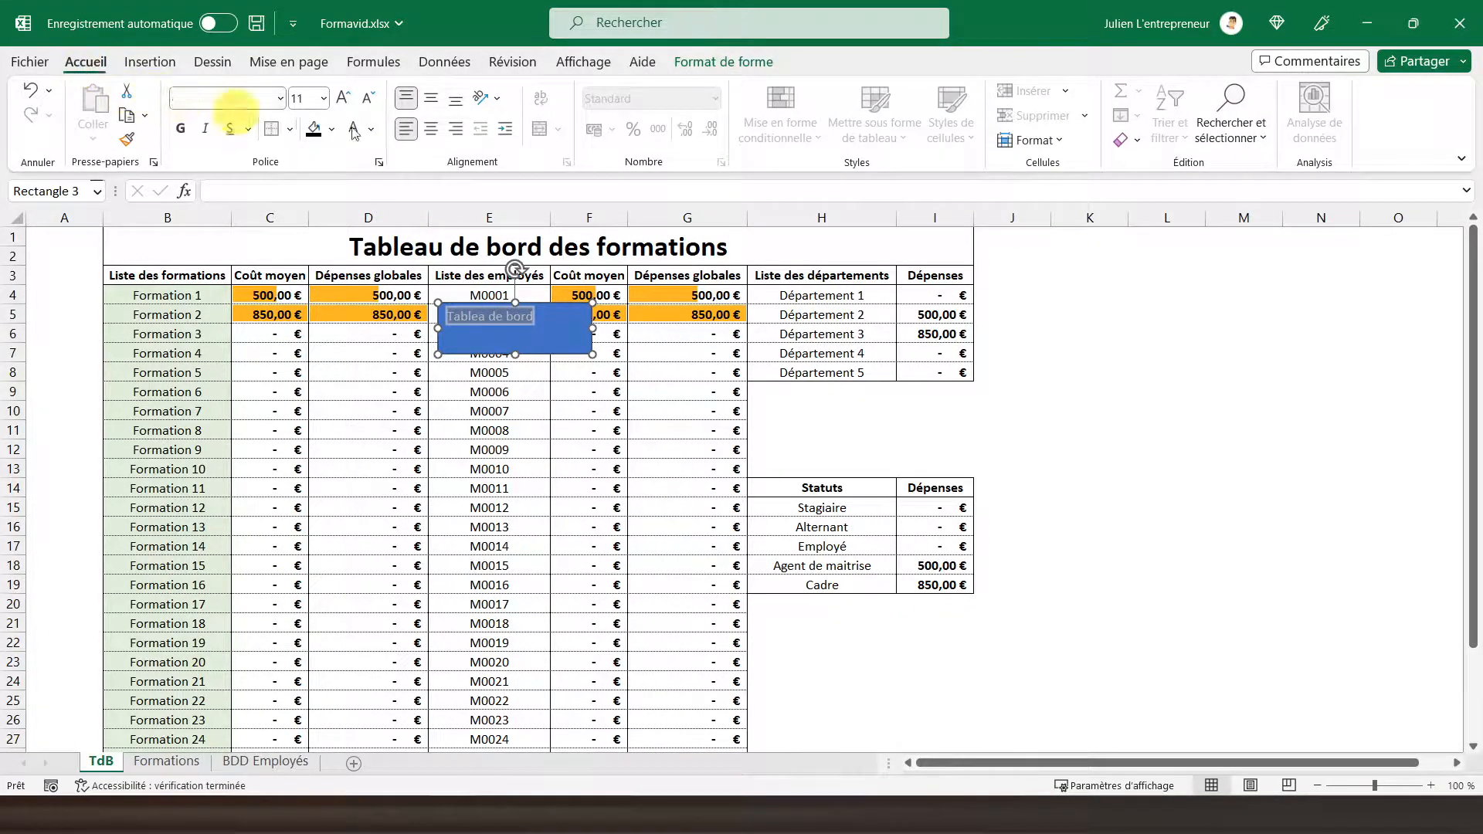
pyautogui.click(181, 128)
pyautogui.click(431, 129)
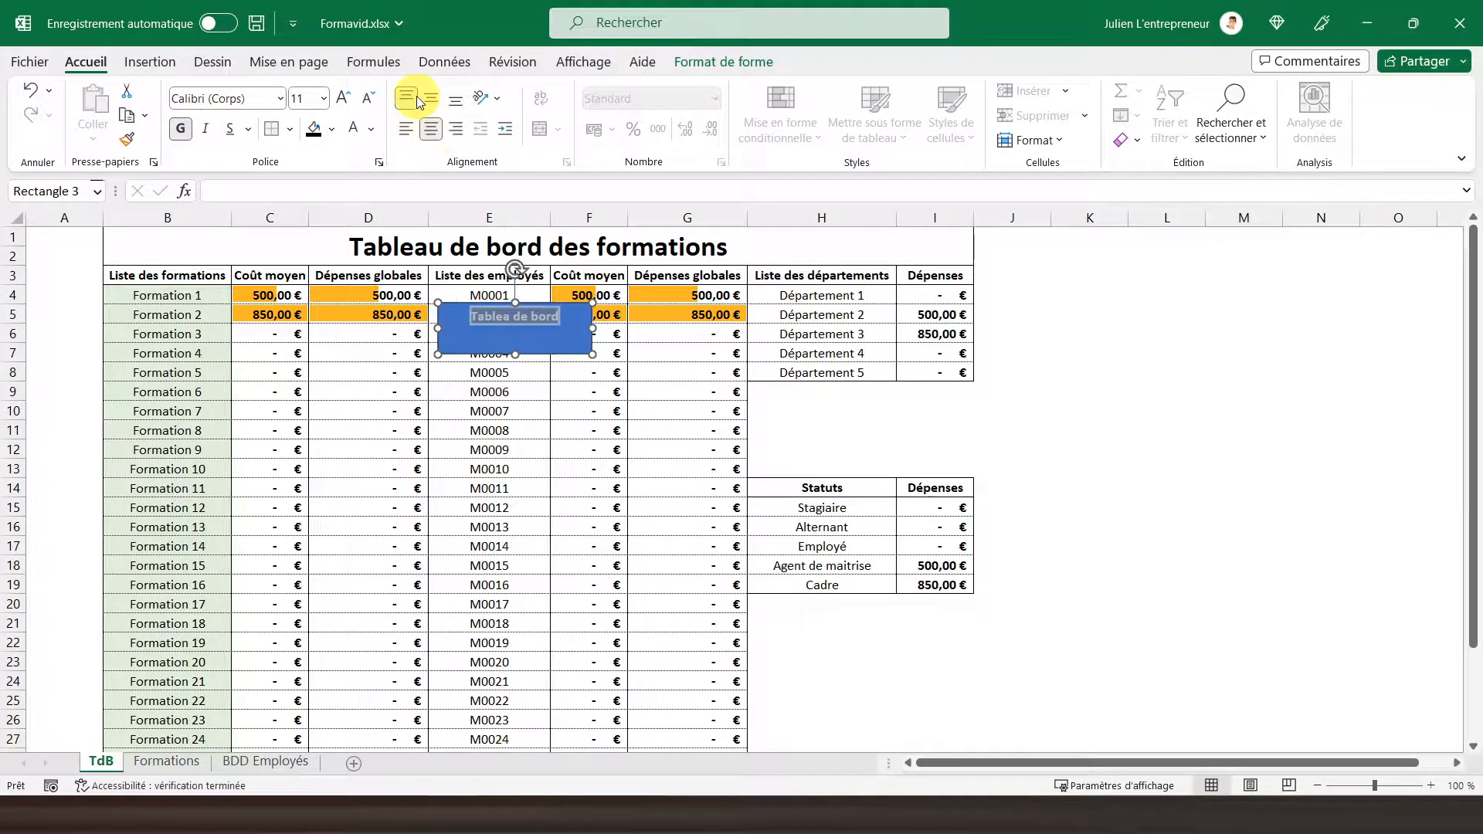
pyautogui.click(433, 98)
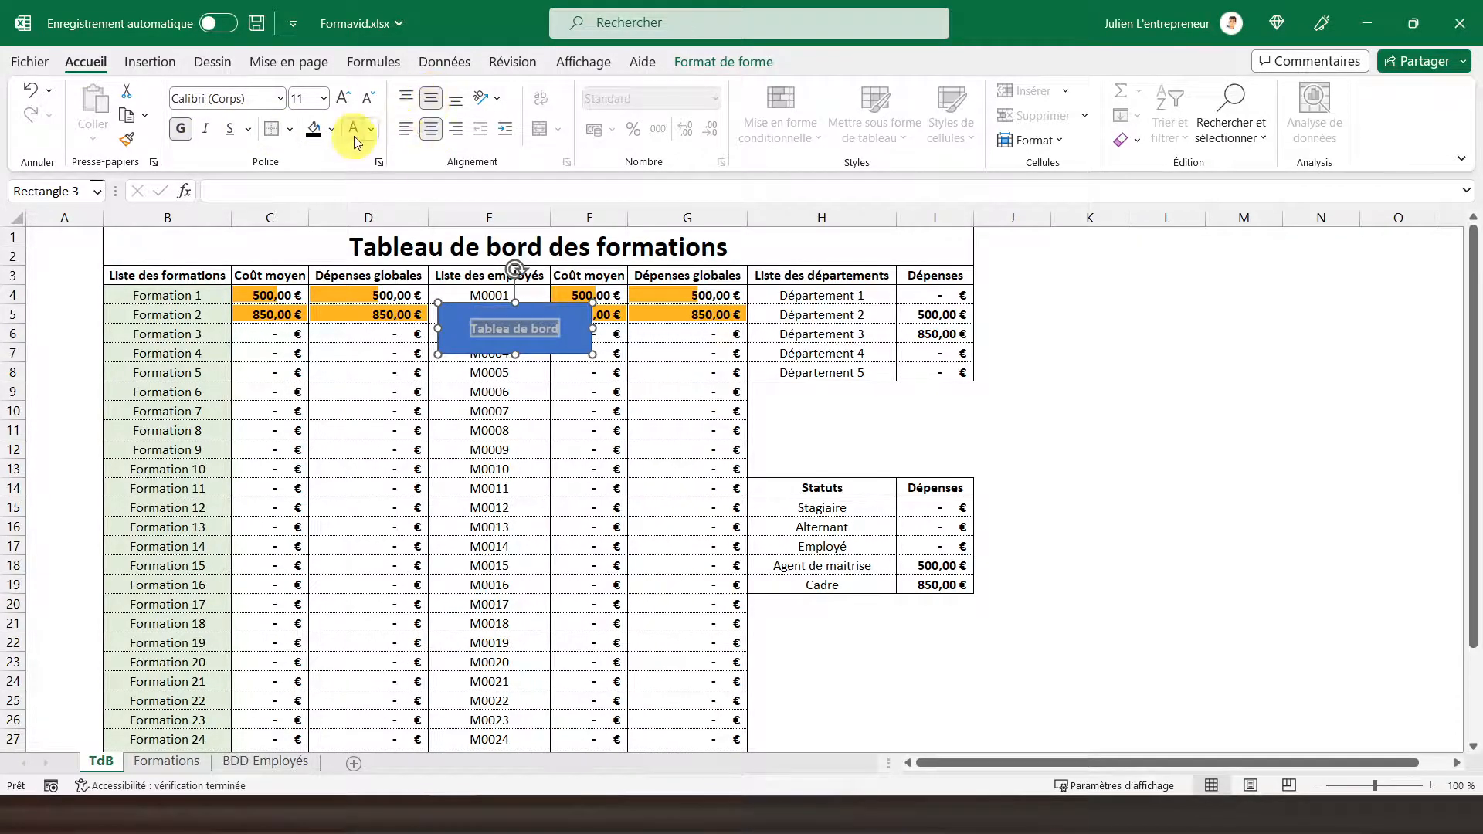
# Correct the spelling of the rectangle's label to "Tableau de bord".
pyautogui.rightClick(506, 330)
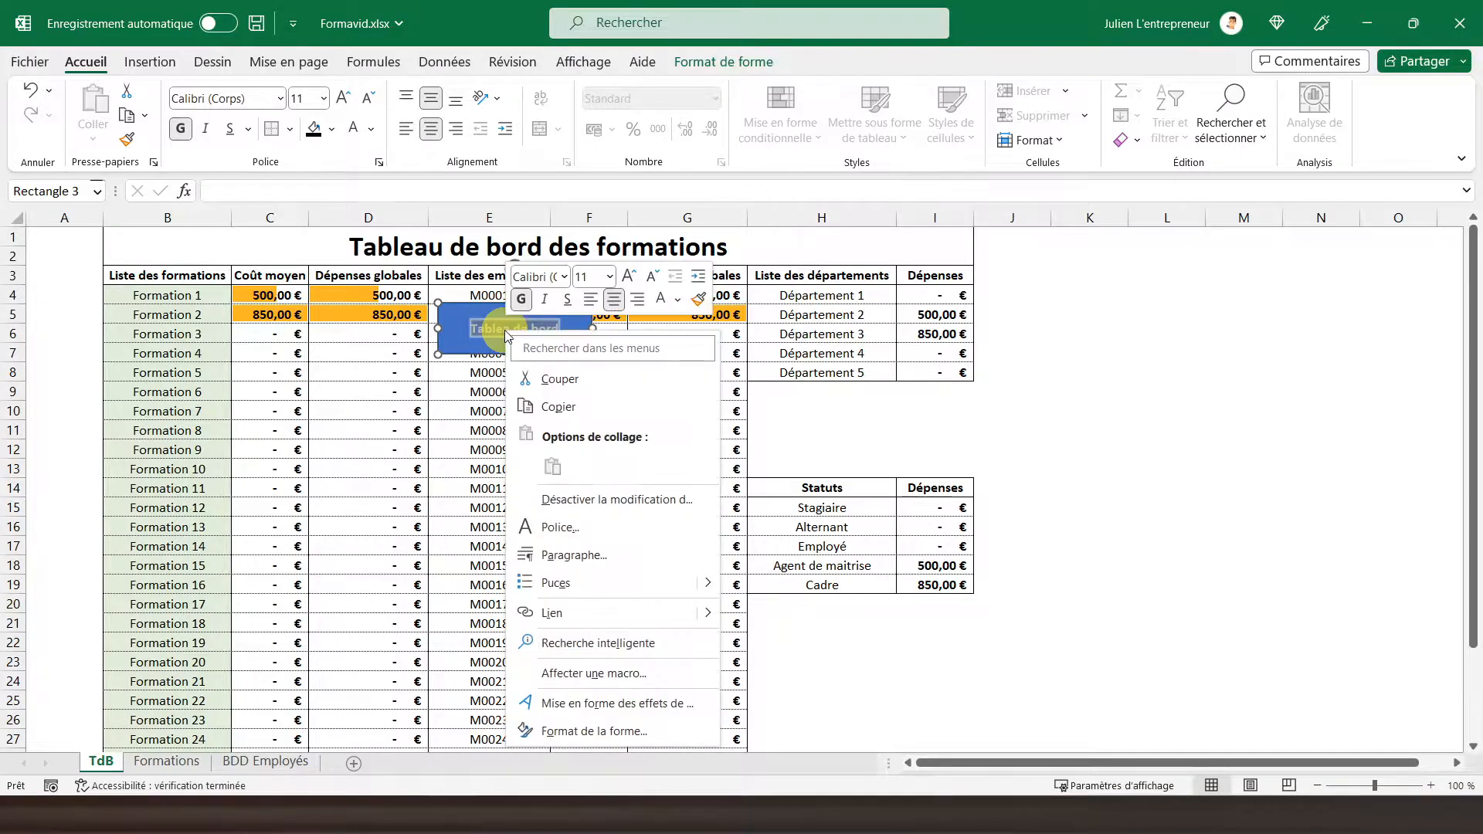
pyautogui.click(507, 332)
pyautogui.doubleClick(509, 329)
pyautogui.click(509, 328)
pyautogui.write('u')
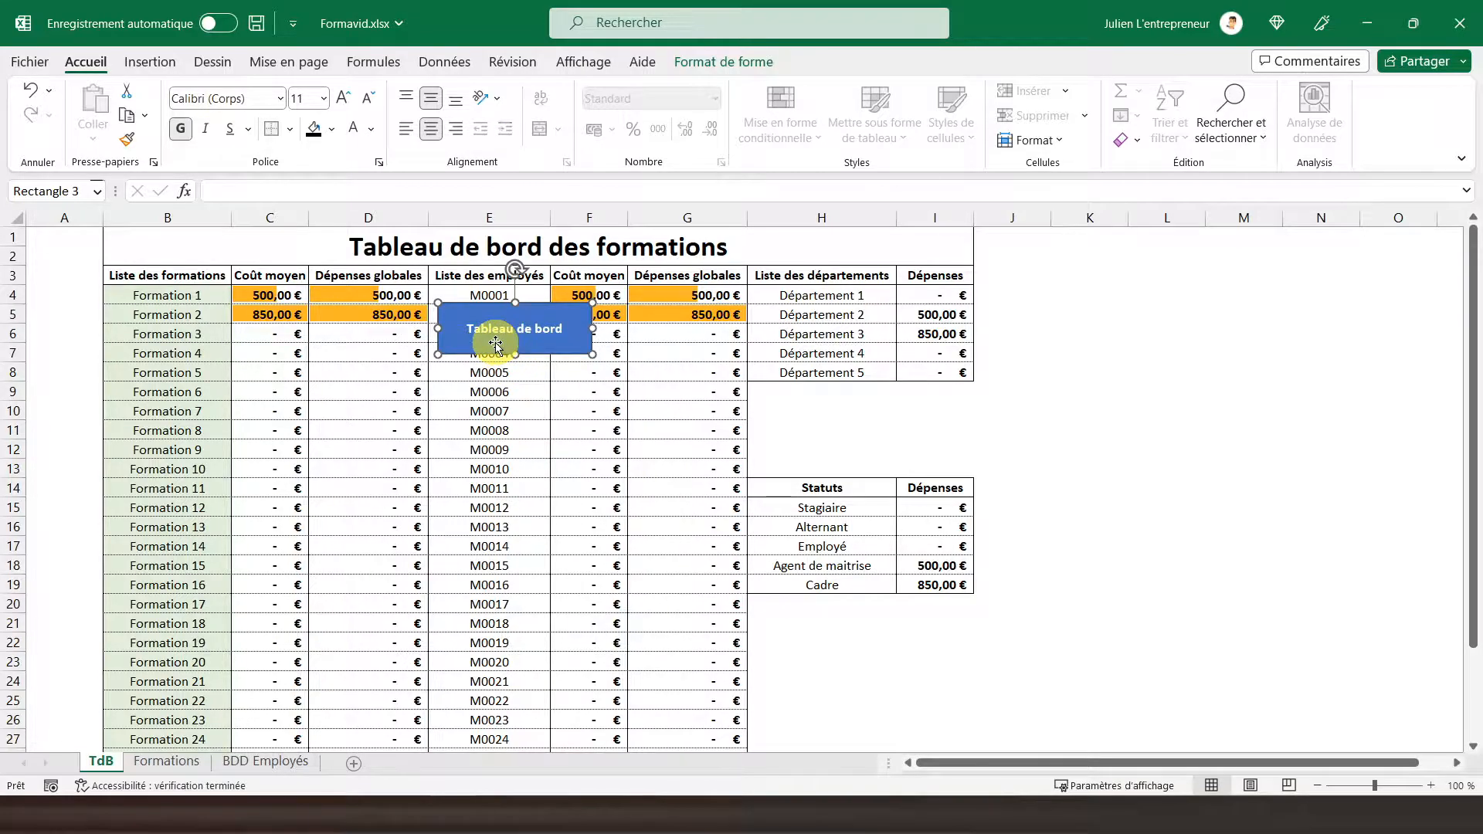
# Fill the Tableau de bord rectangle with black.
pyautogui.click(707, 65)
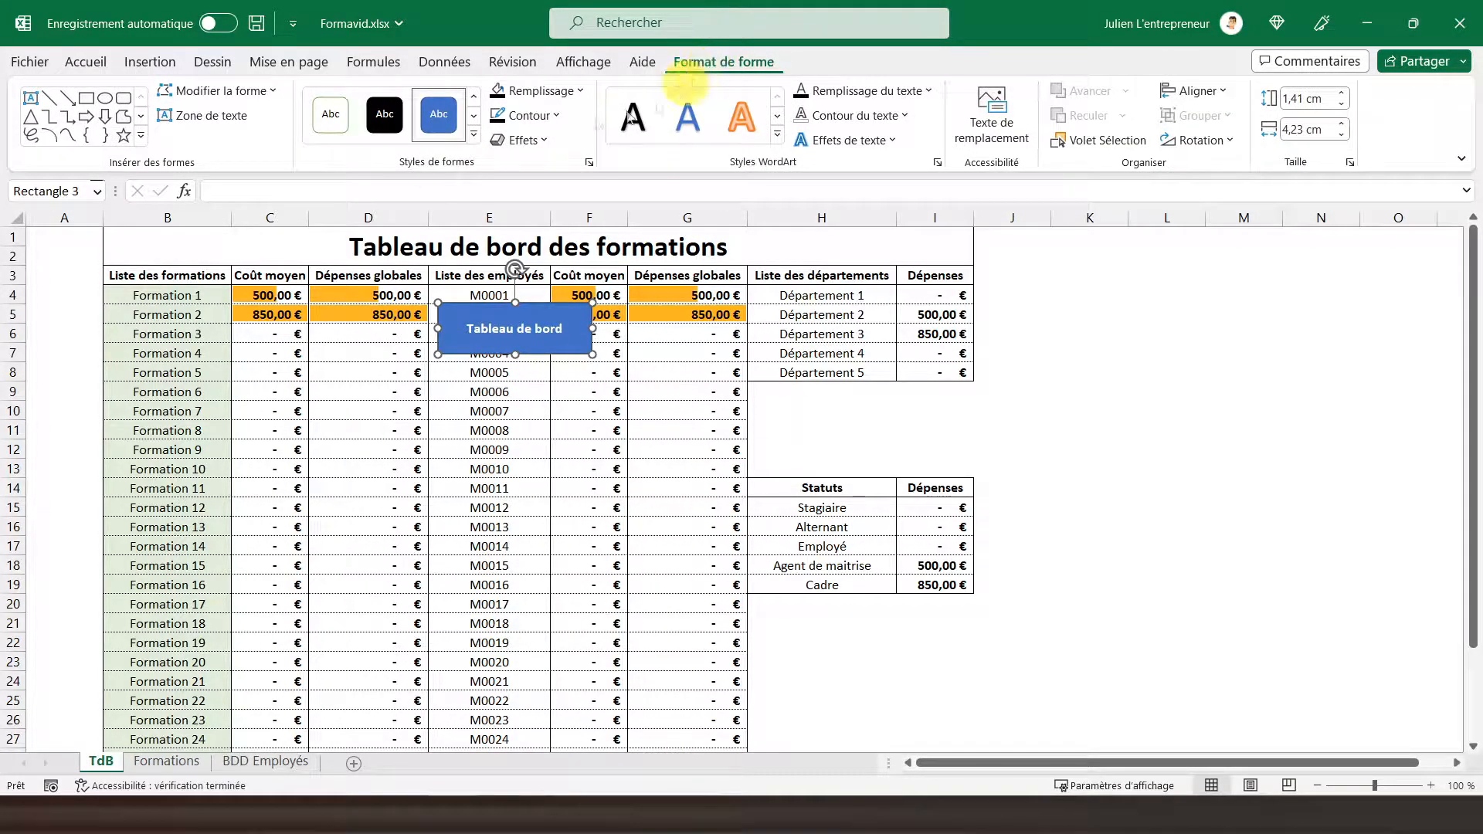
pyautogui.click(566, 98)
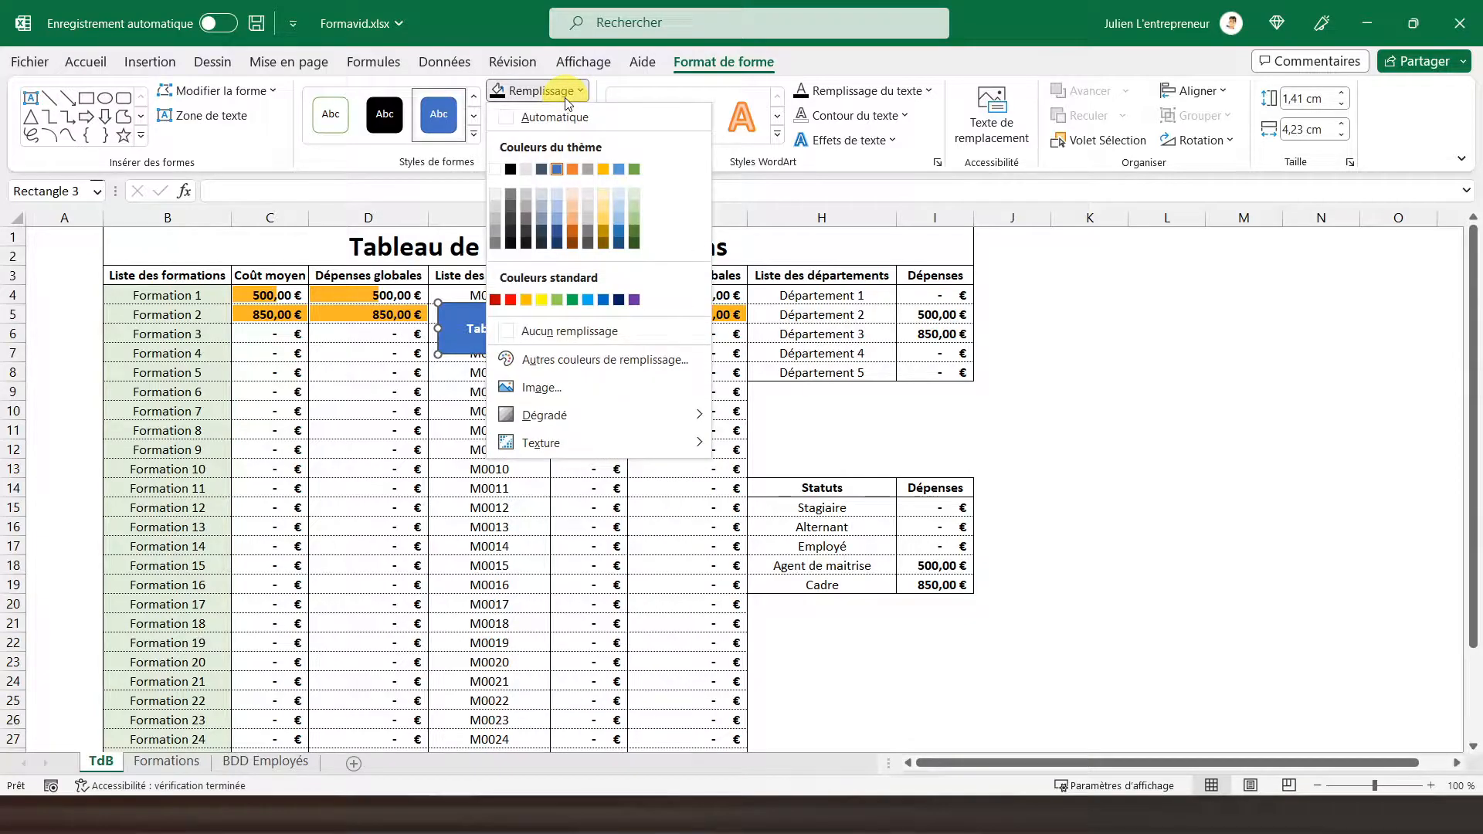
pyautogui.click(511, 169)
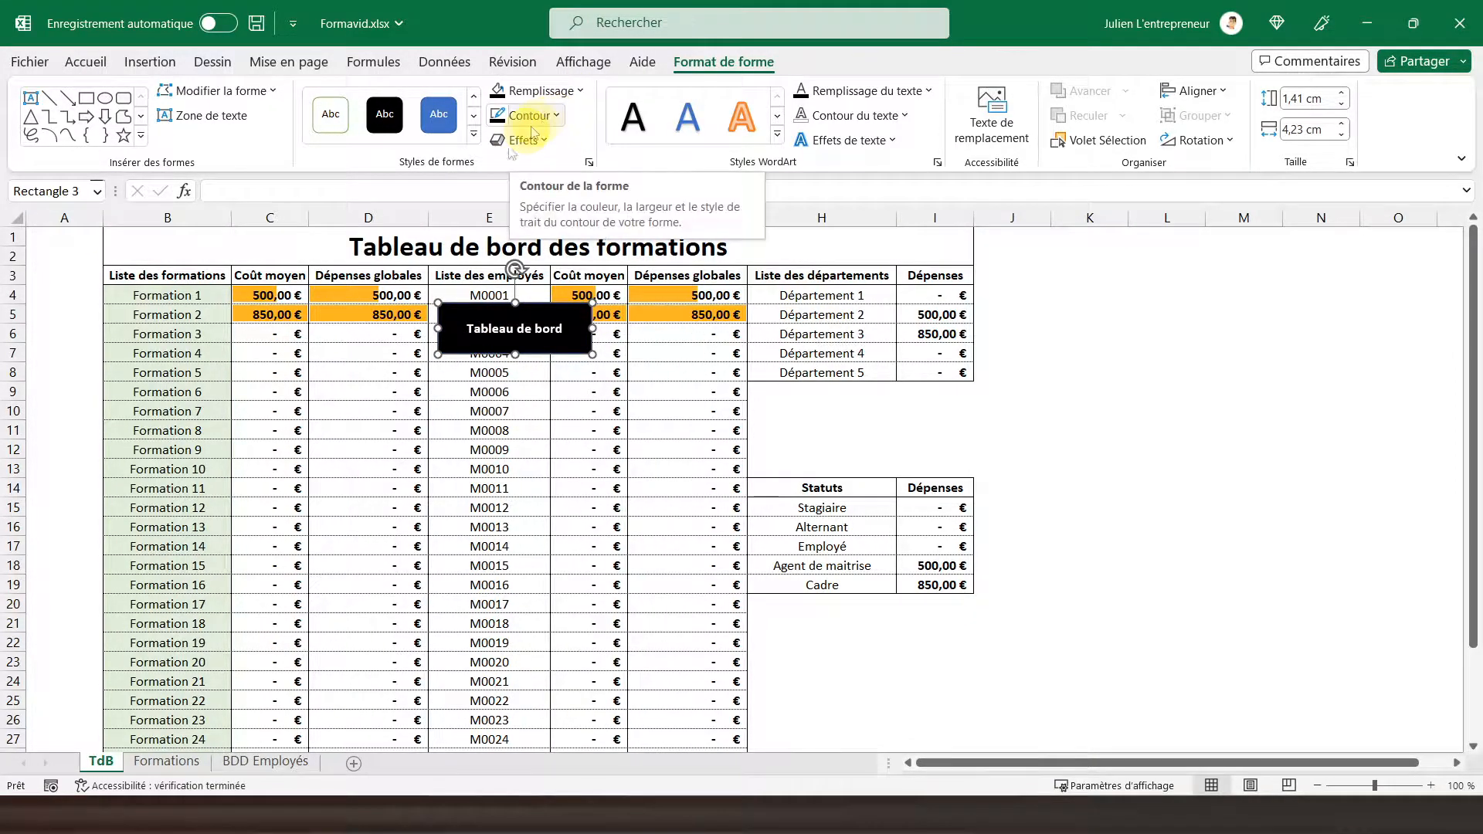
# Set the rotation of the Tableau de bord rectangle to -90°.
pyautogui.rightClick(485, 311)
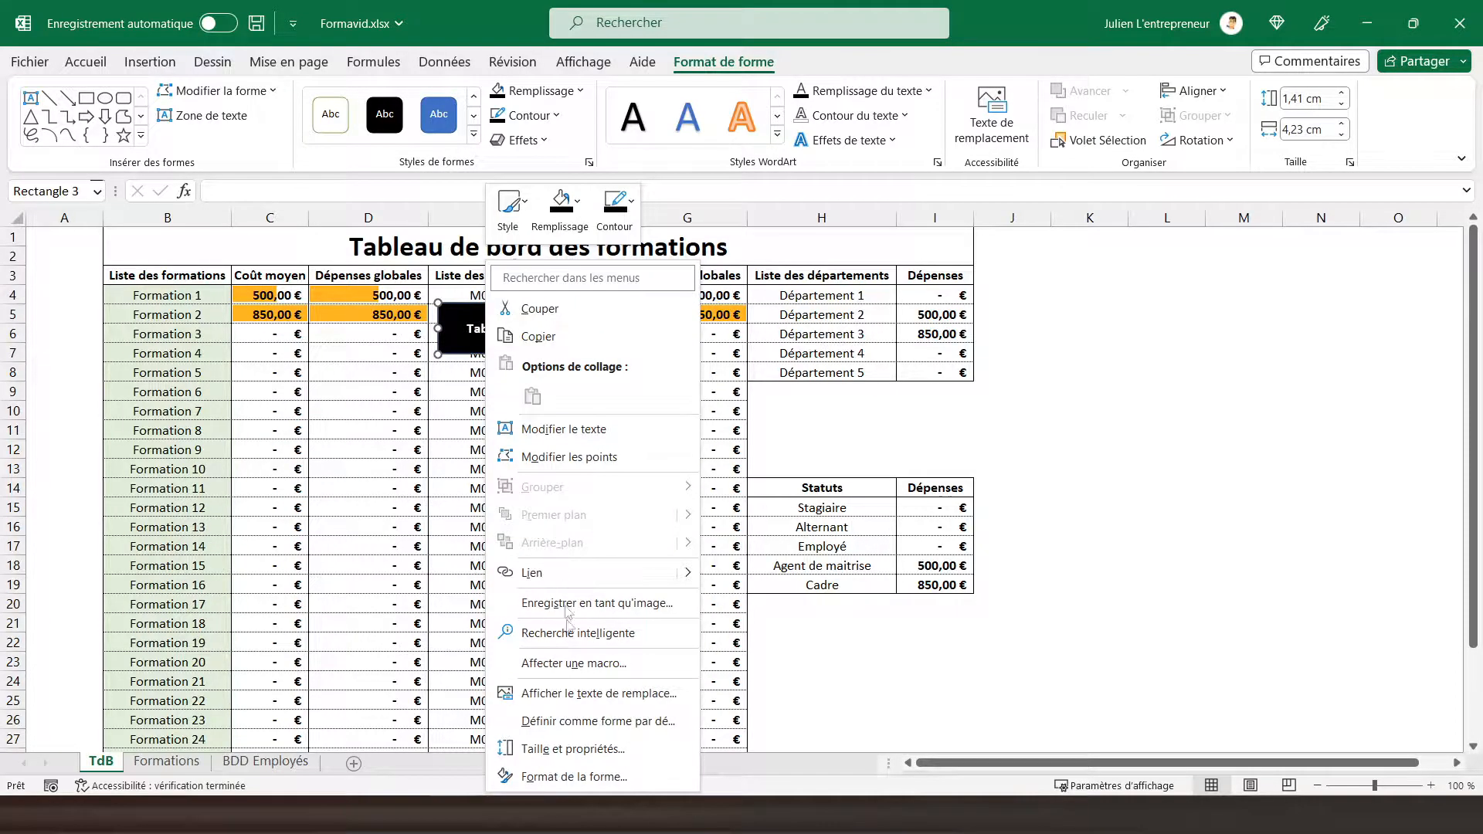
pyautogui.press('Escape')
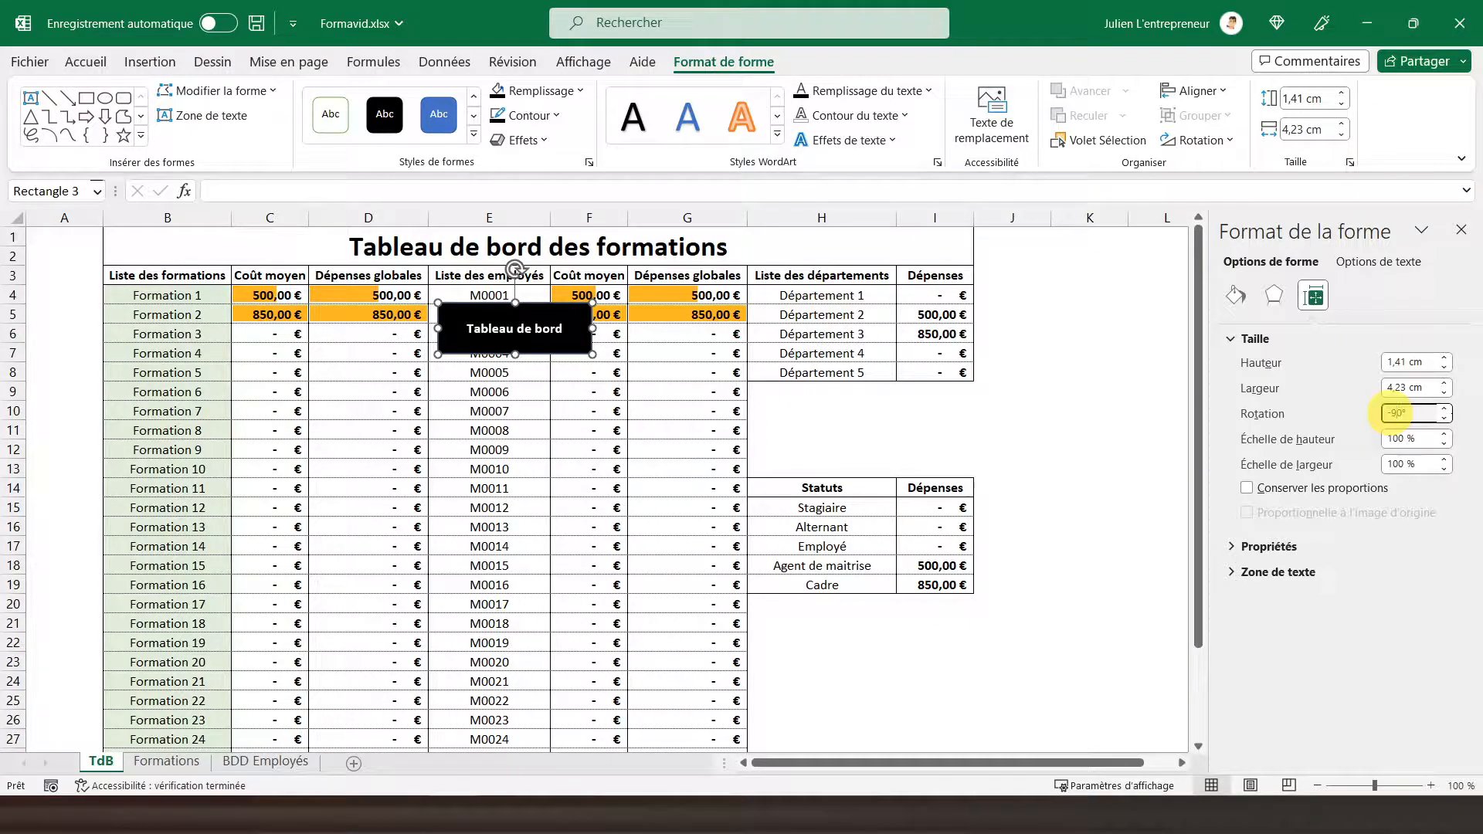
pyautogui.press('Return')
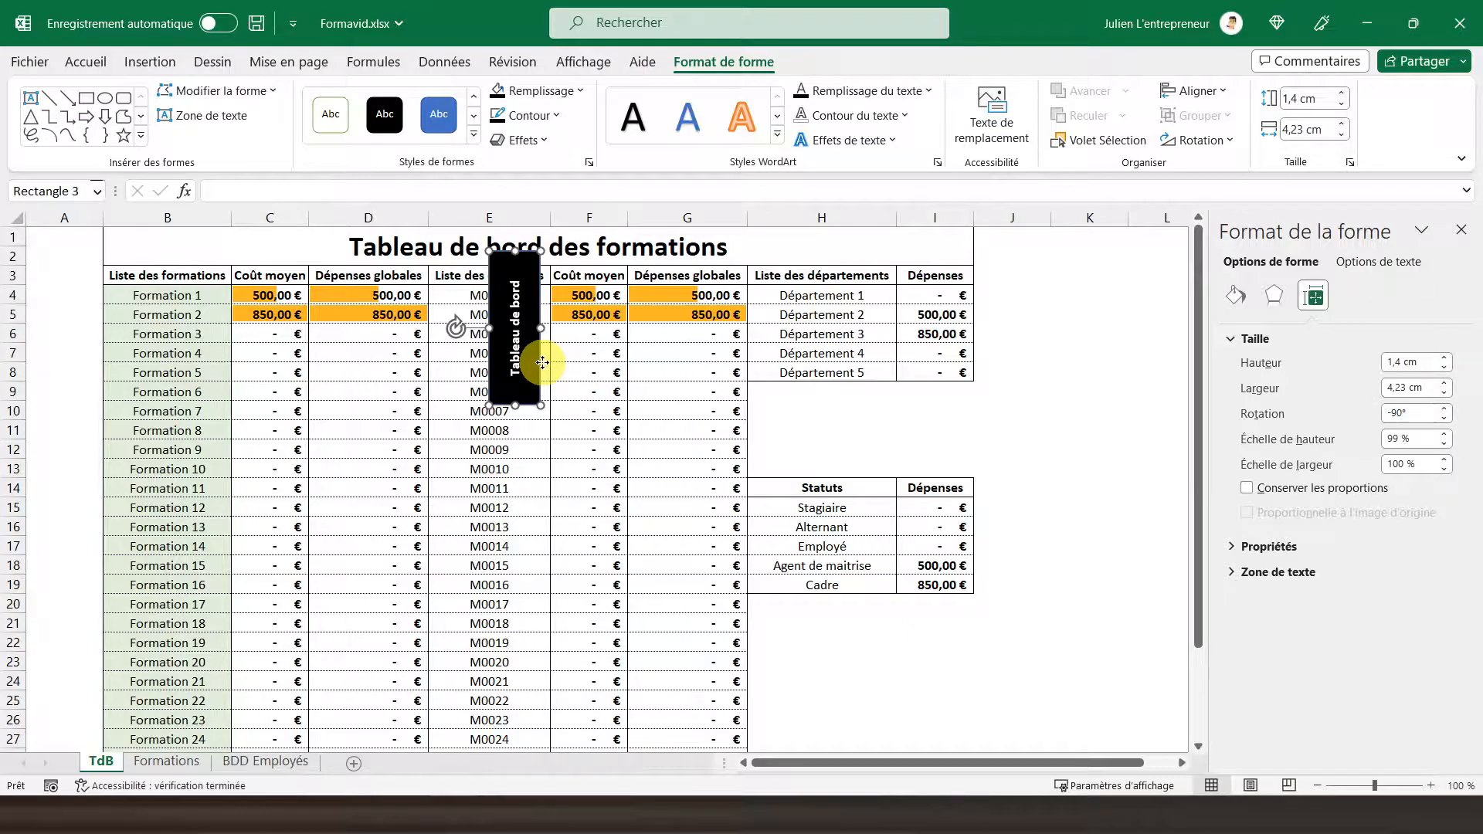
# Move the rotated rectangle into empty column A beside the first training rows and give it a black outline.
pyautogui.moveTo(542, 364); pyautogui.dragTo(87, 386)
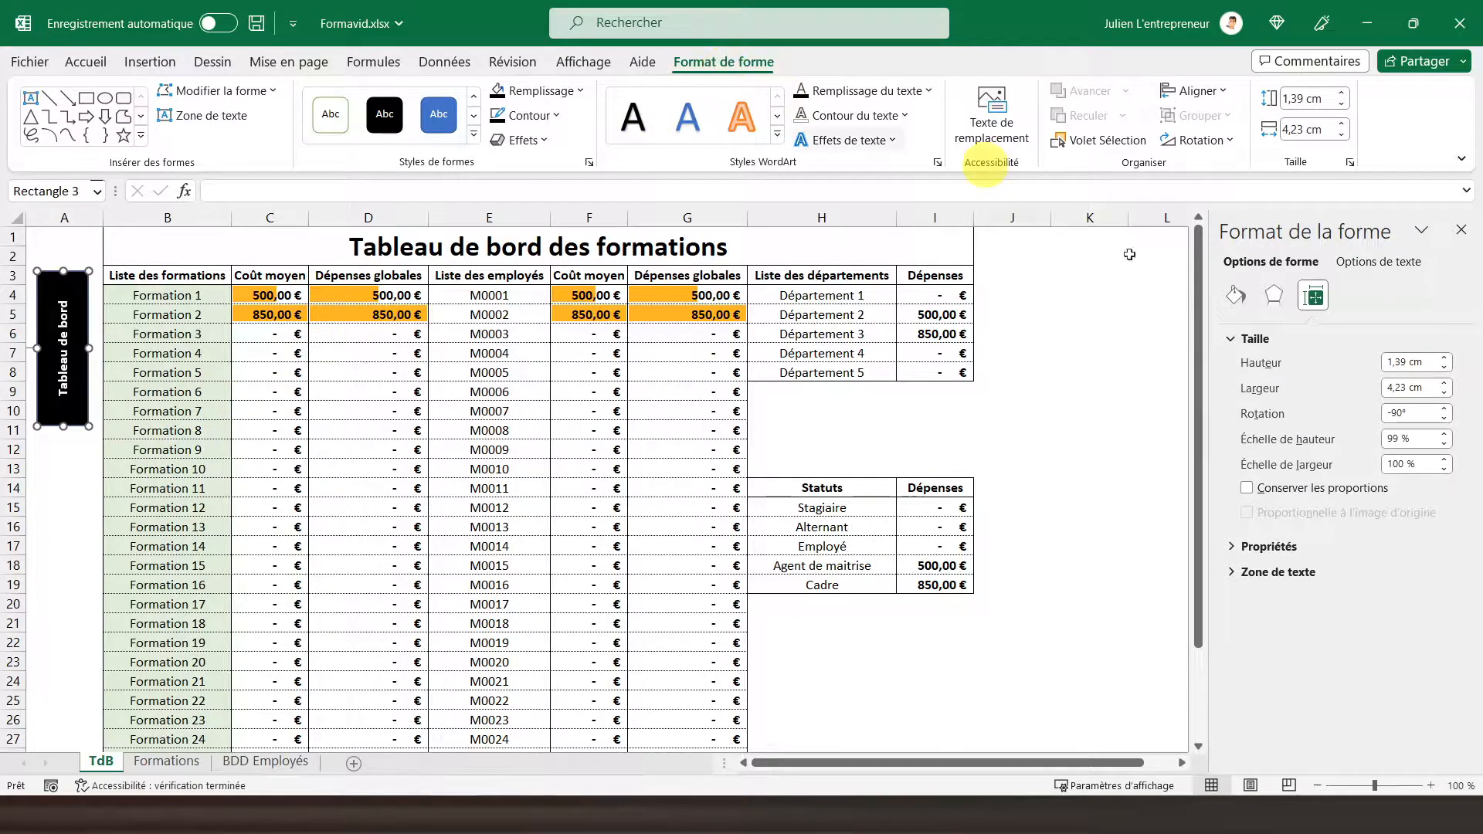
pyautogui.click(1460, 230)
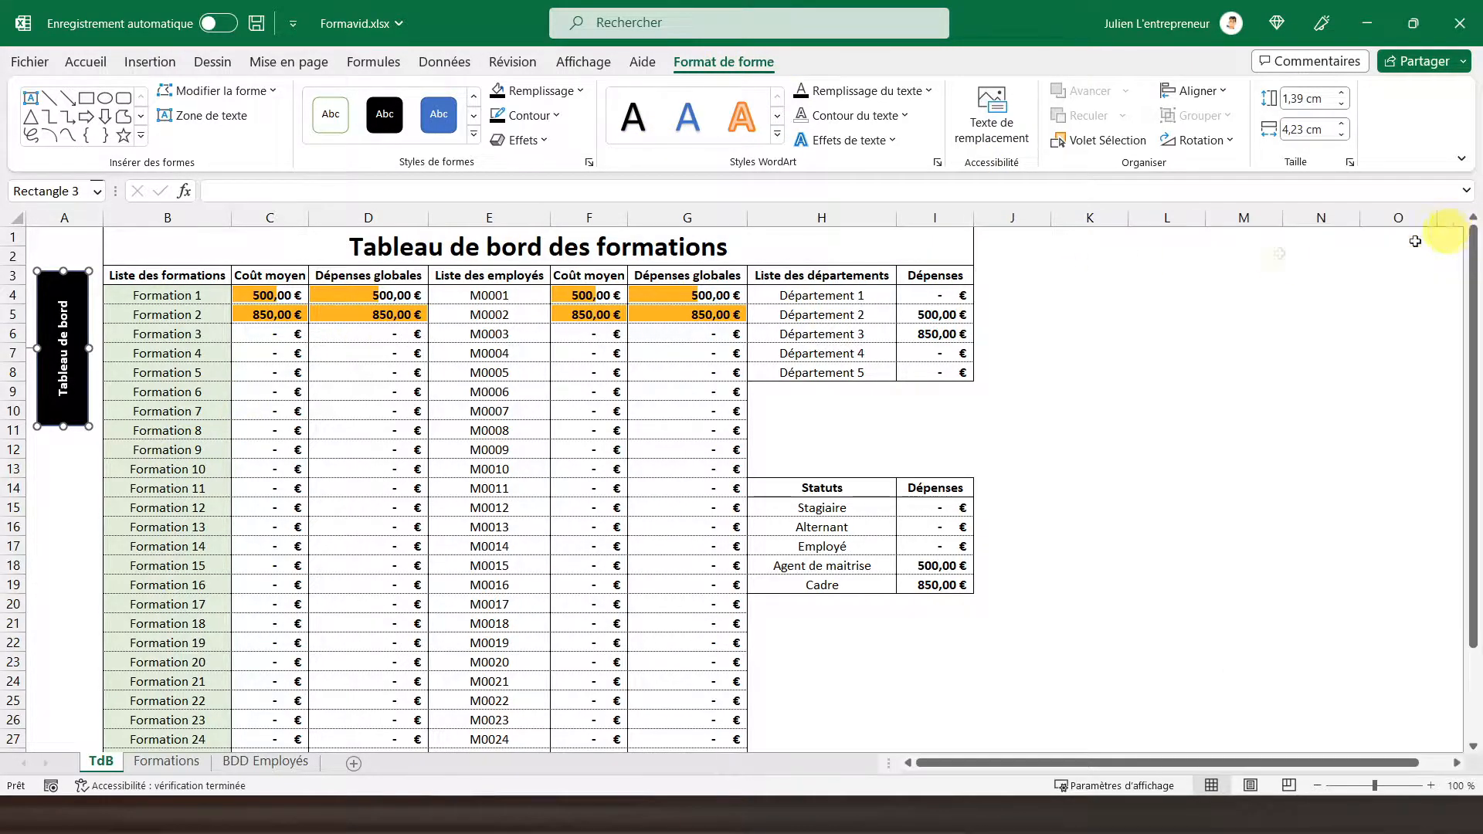
pyautogui.click(530, 116)
pyautogui.click(511, 193)
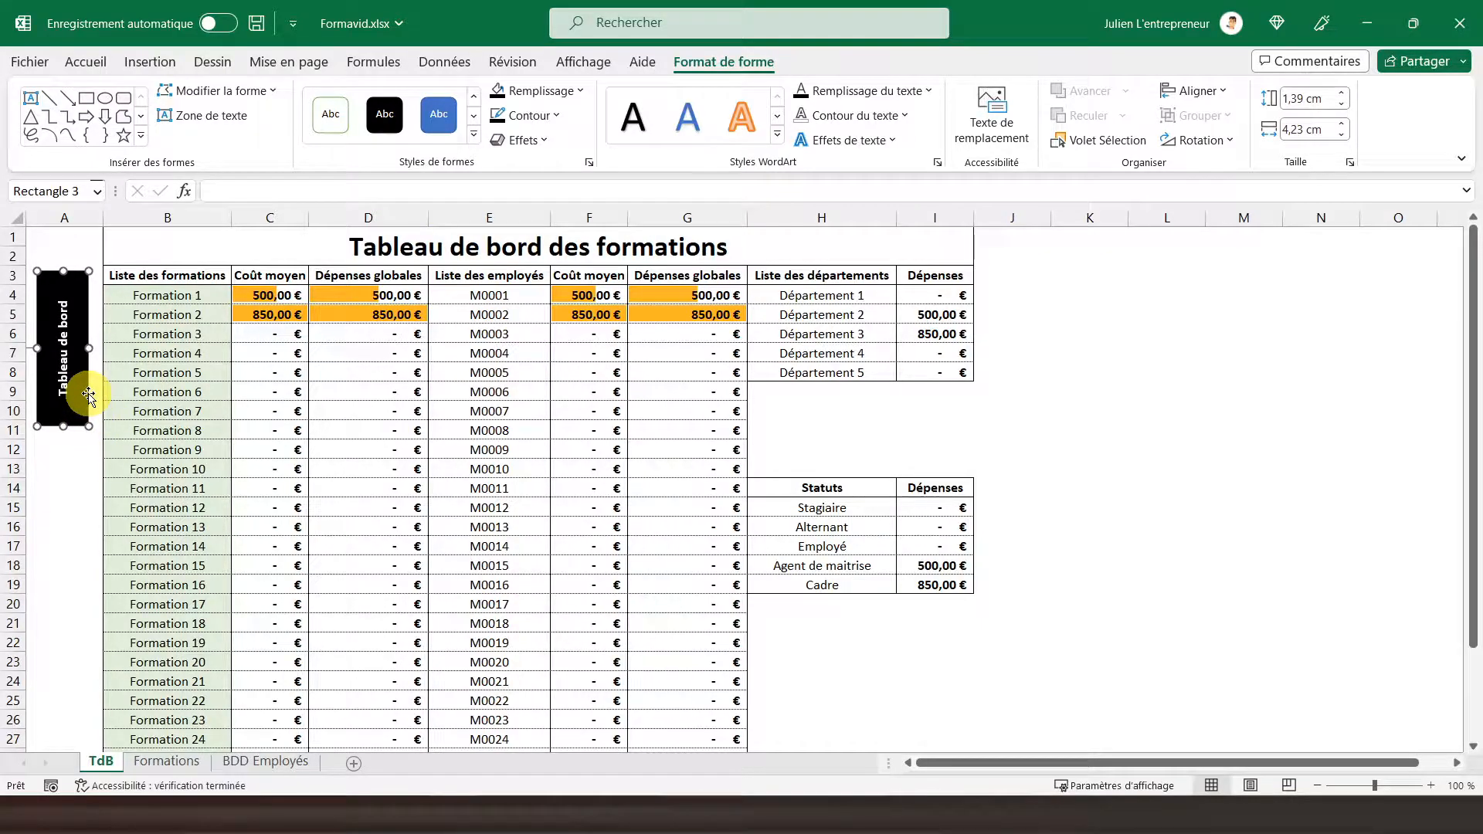
# Duplicate the Tableau de bord button beneath the original and give the copy a white fill with black text.
pyautogui.click(79, 437)
pyautogui.hotkey('ctrl', 'v')
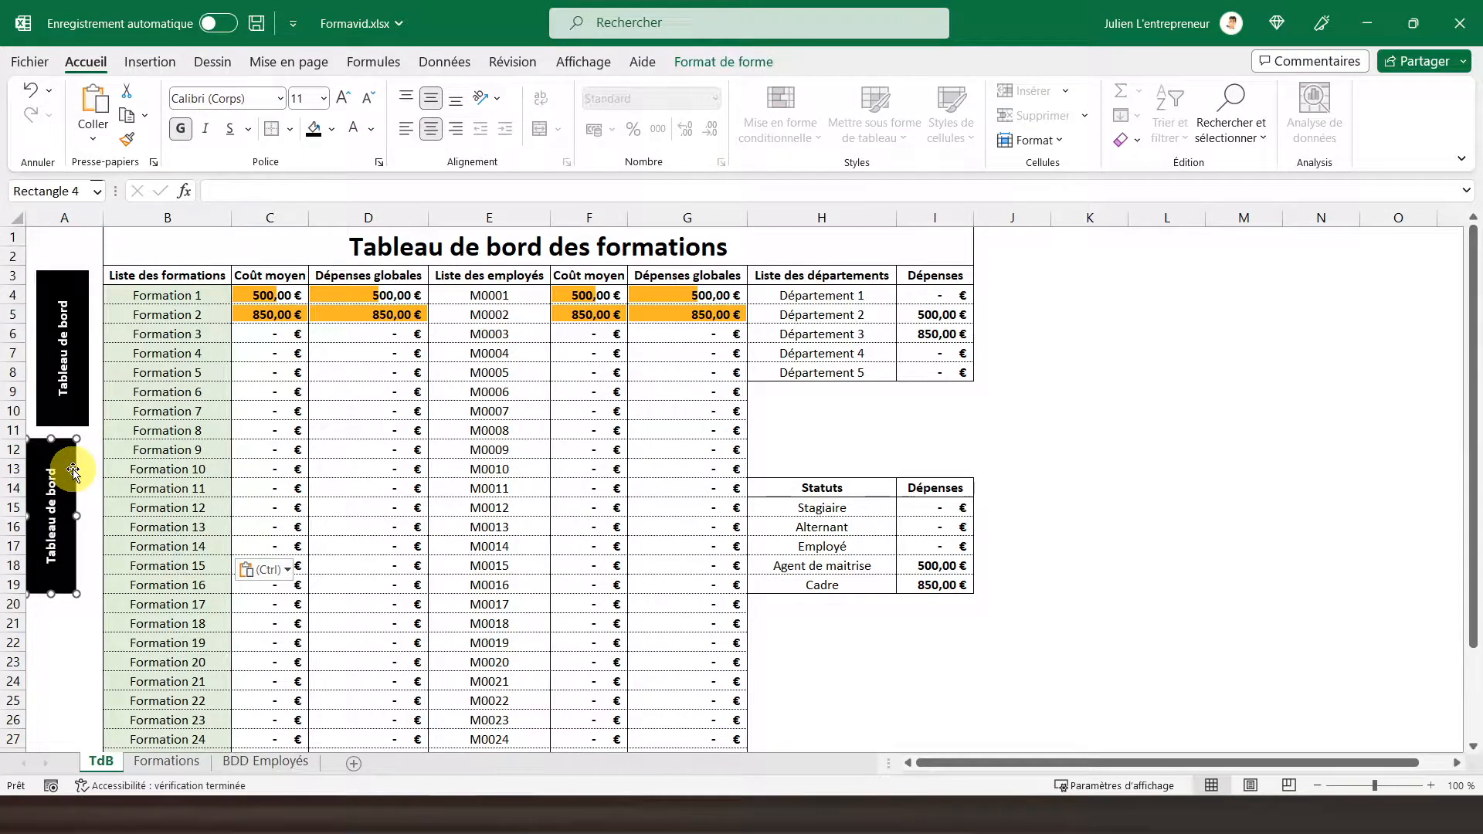
pyautogui.rightClick(73, 473)
pyautogui.click(148, 207)
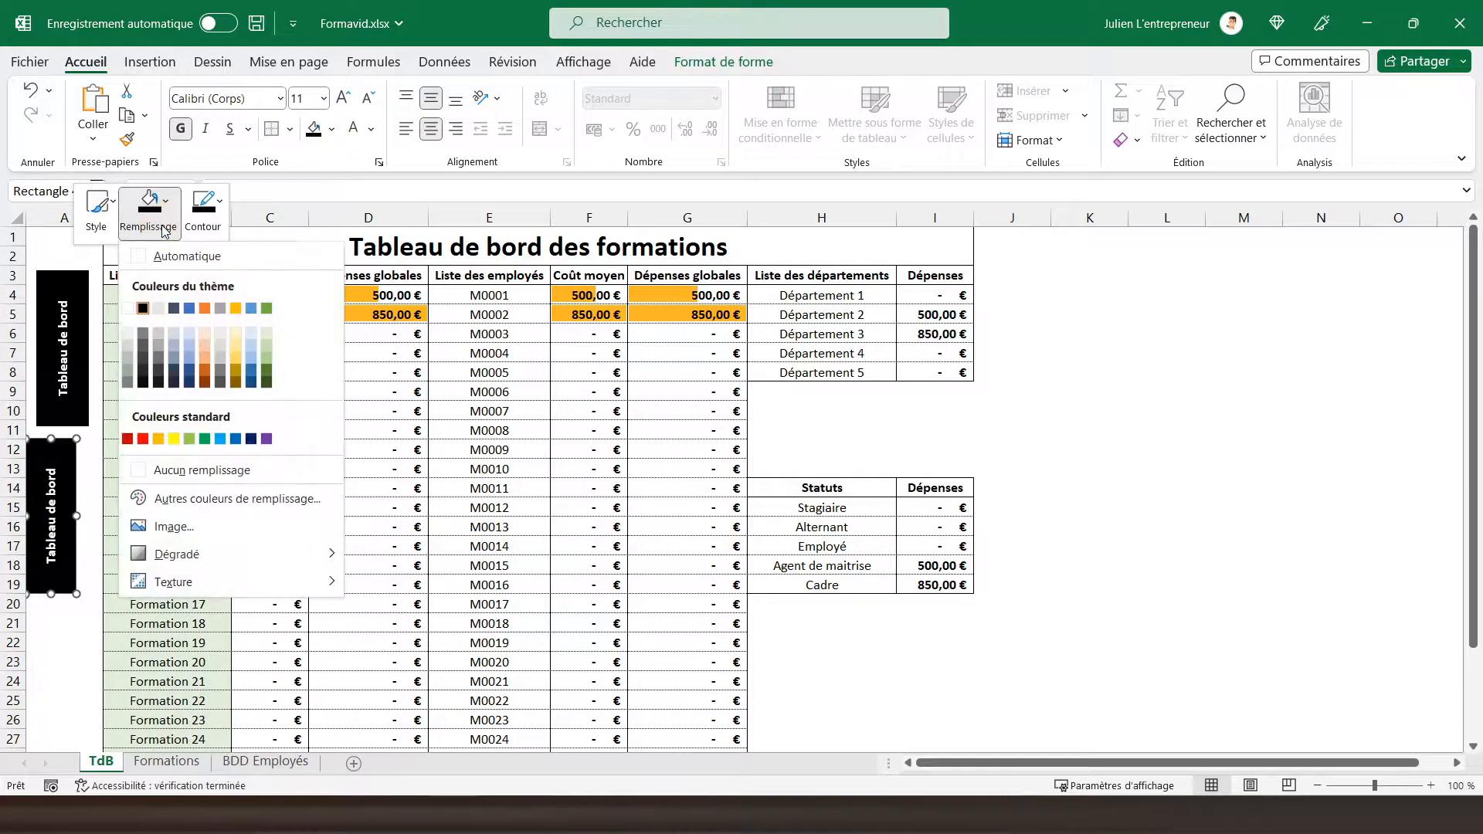
pyautogui.click(132, 308)
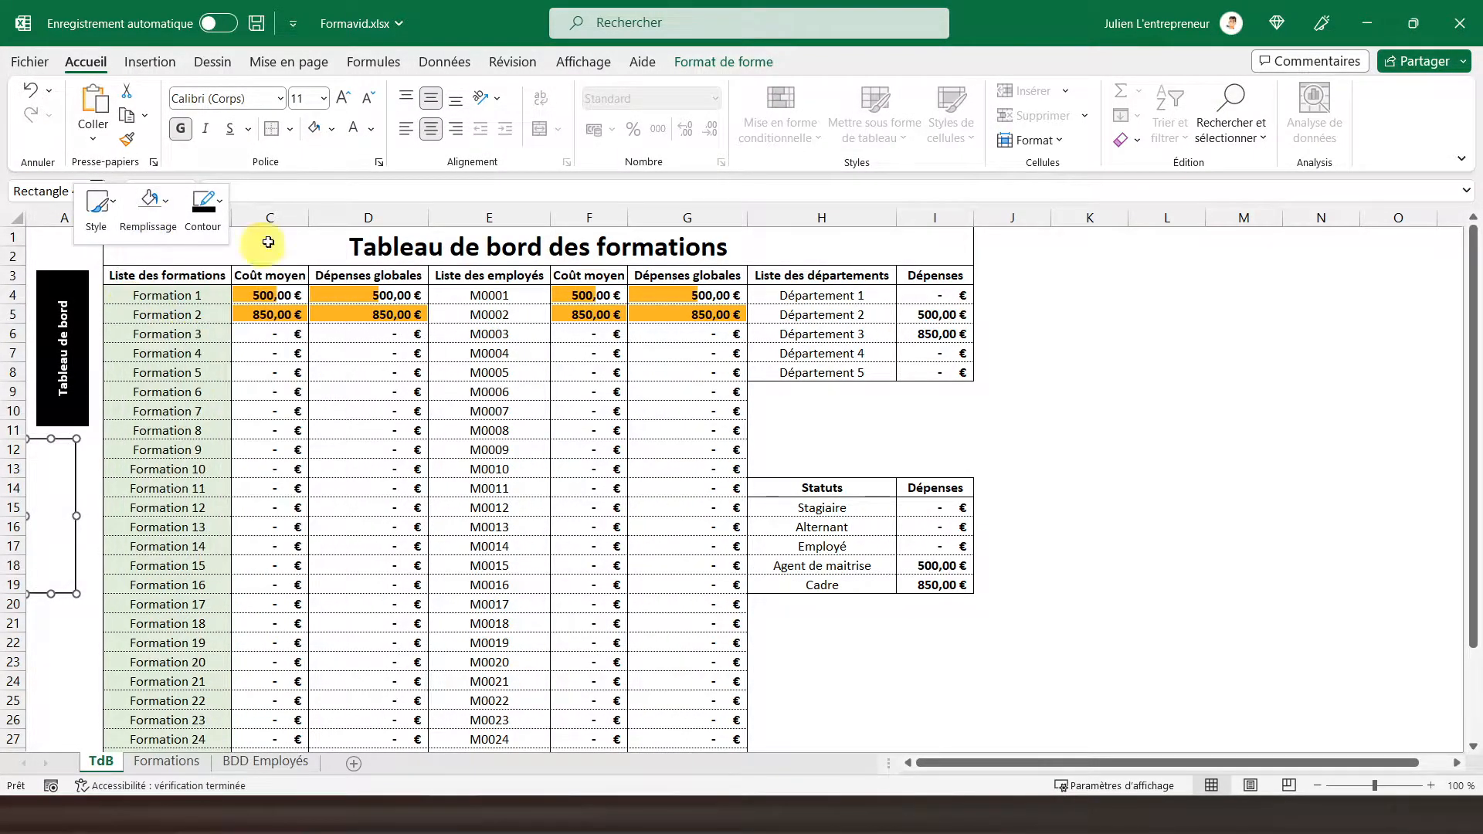
pyautogui.click(372, 130)
pyautogui.click(366, 156)
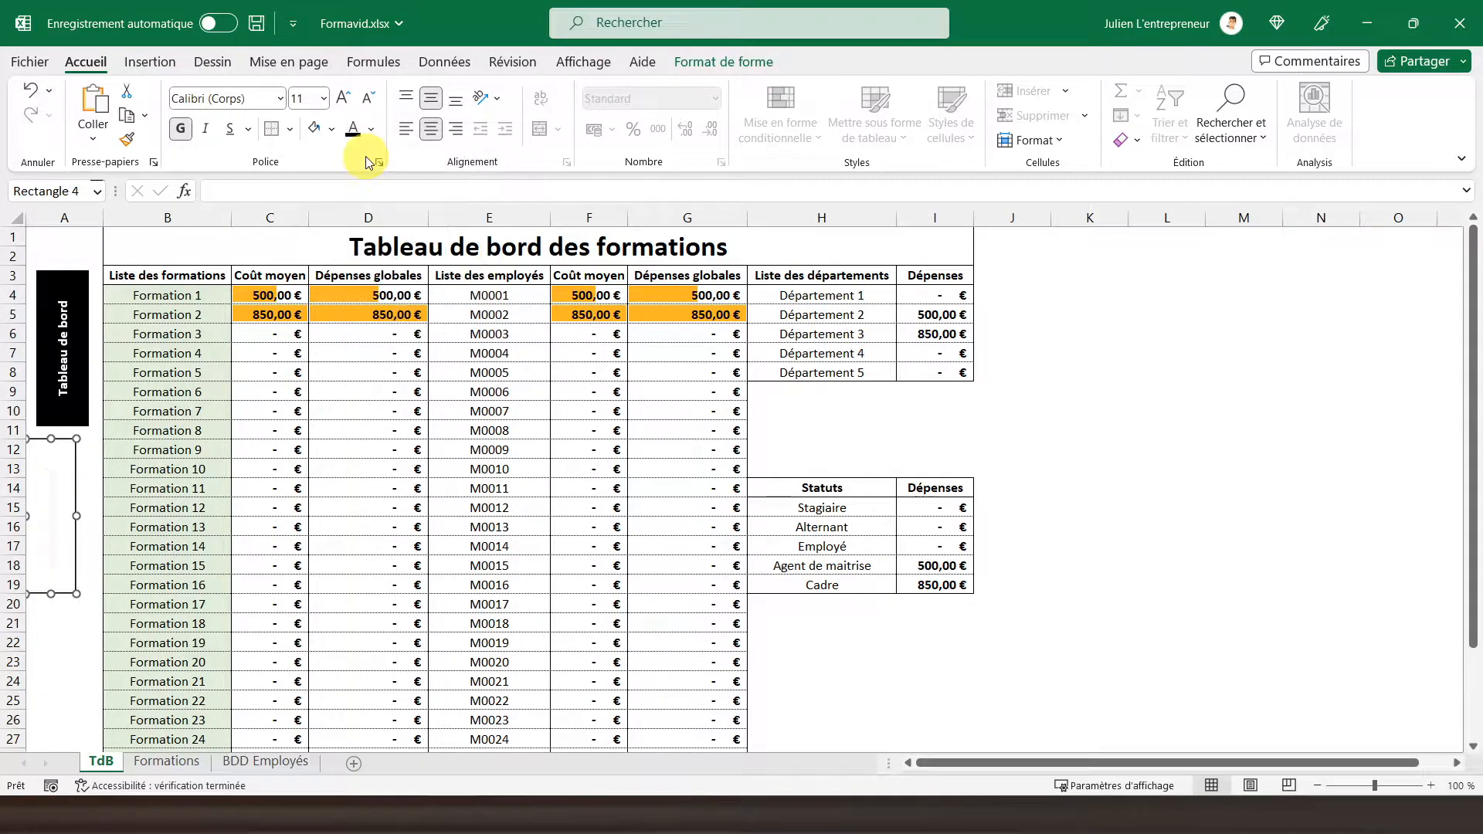
# Align the white button under the black one in column A and change its label to "Formations".
pyautogui.moveTo(73, 475); pyautogui.dragTo(84, 477)
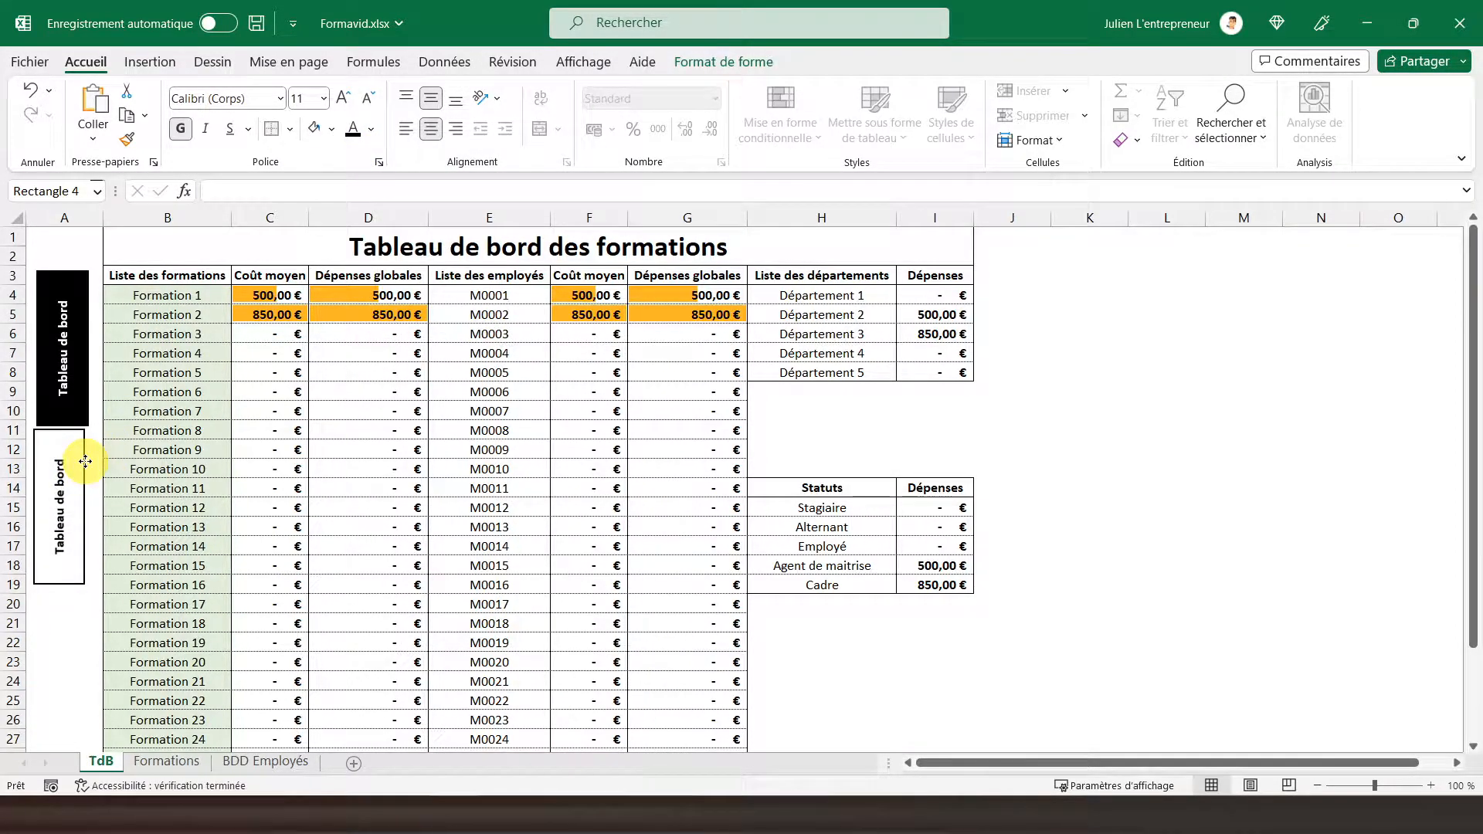
pyautogui.tripleClick(66, 502)
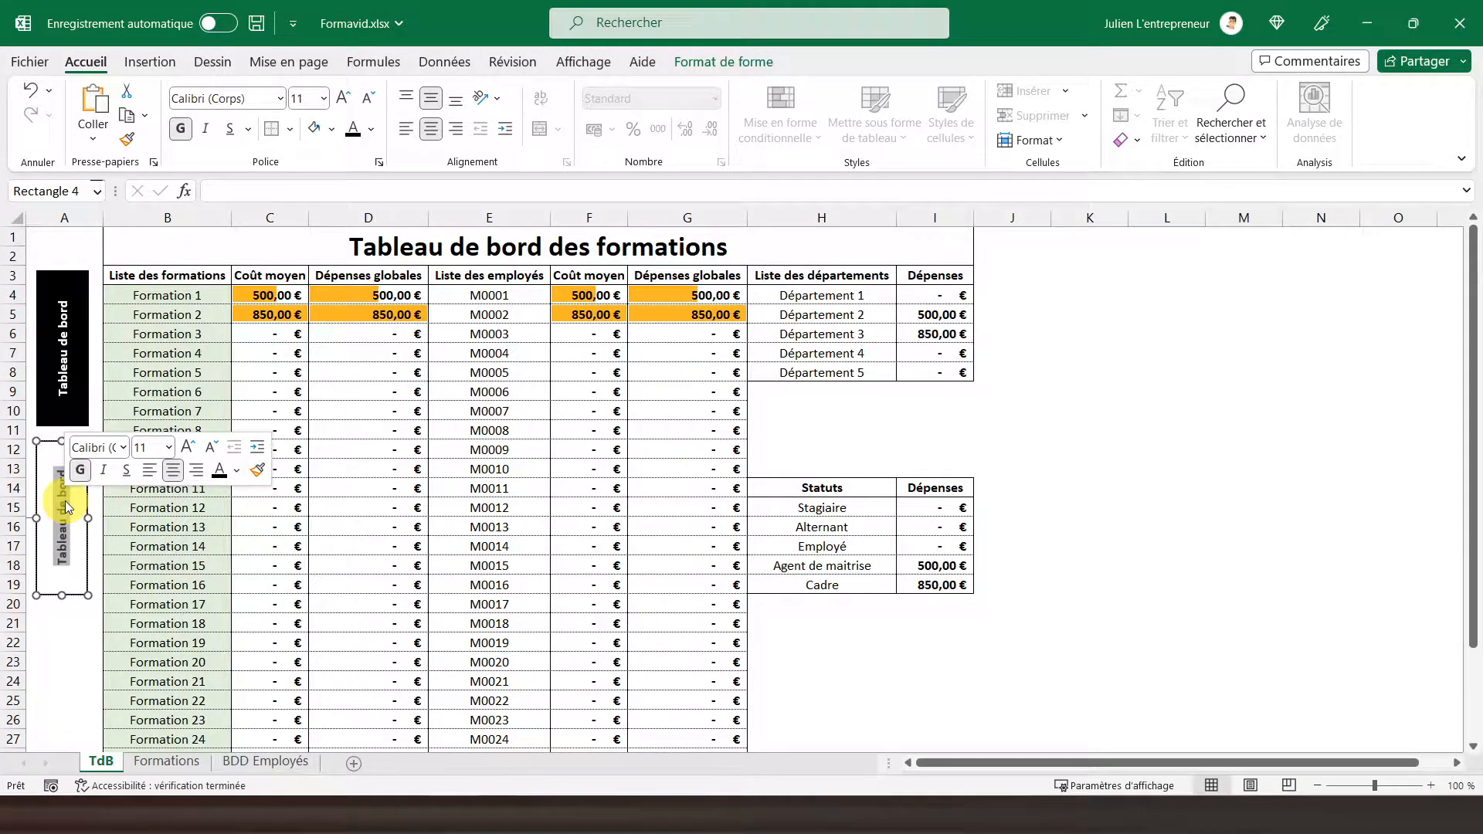
pyautogui.write('Formations')
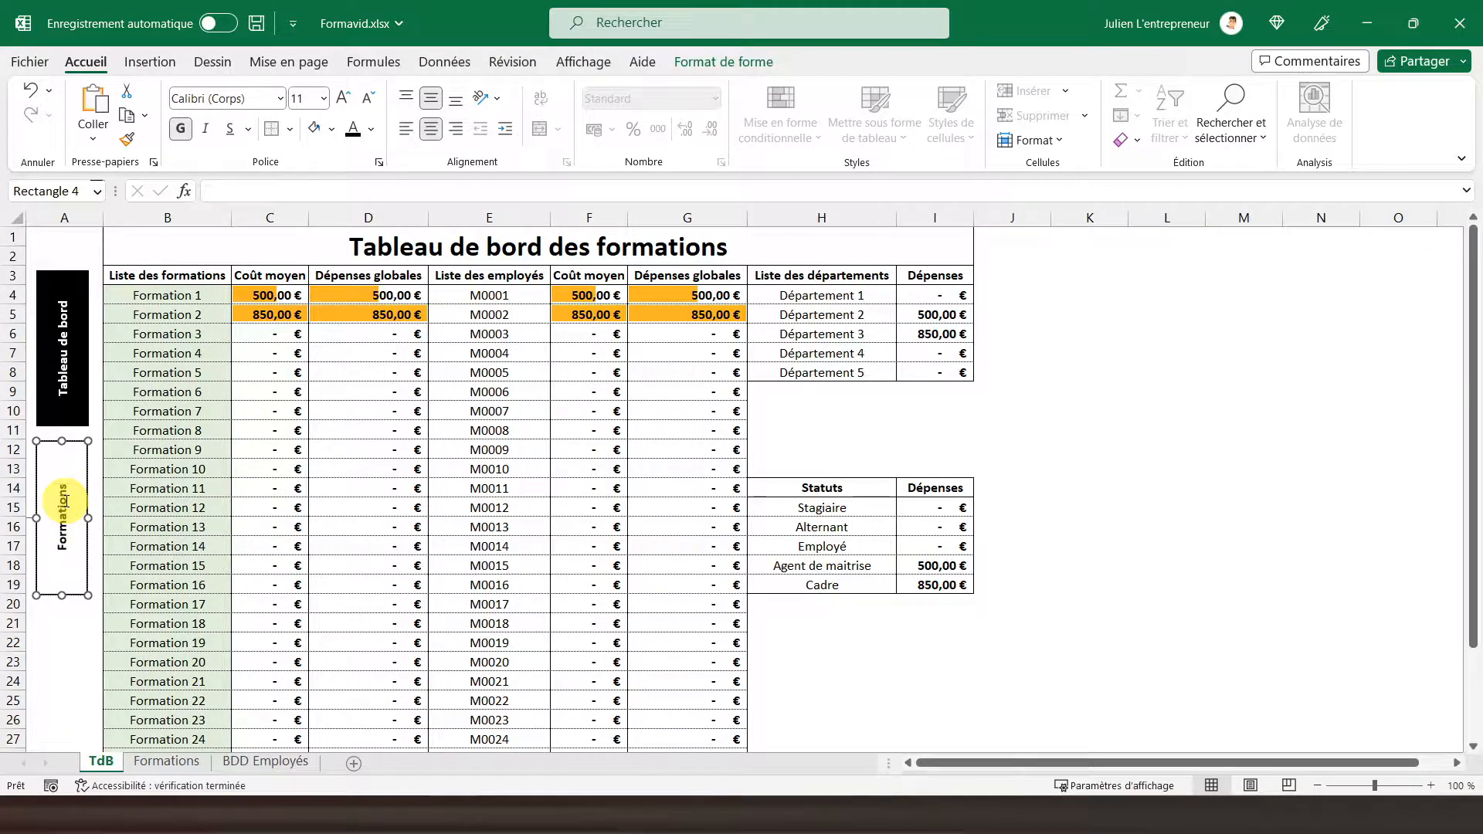
# Duplicate the Formations button beneath itself and align the copy with the other buttons in column A.
pyautogui.click(106, 569)
pyautogui.click(81, 569)
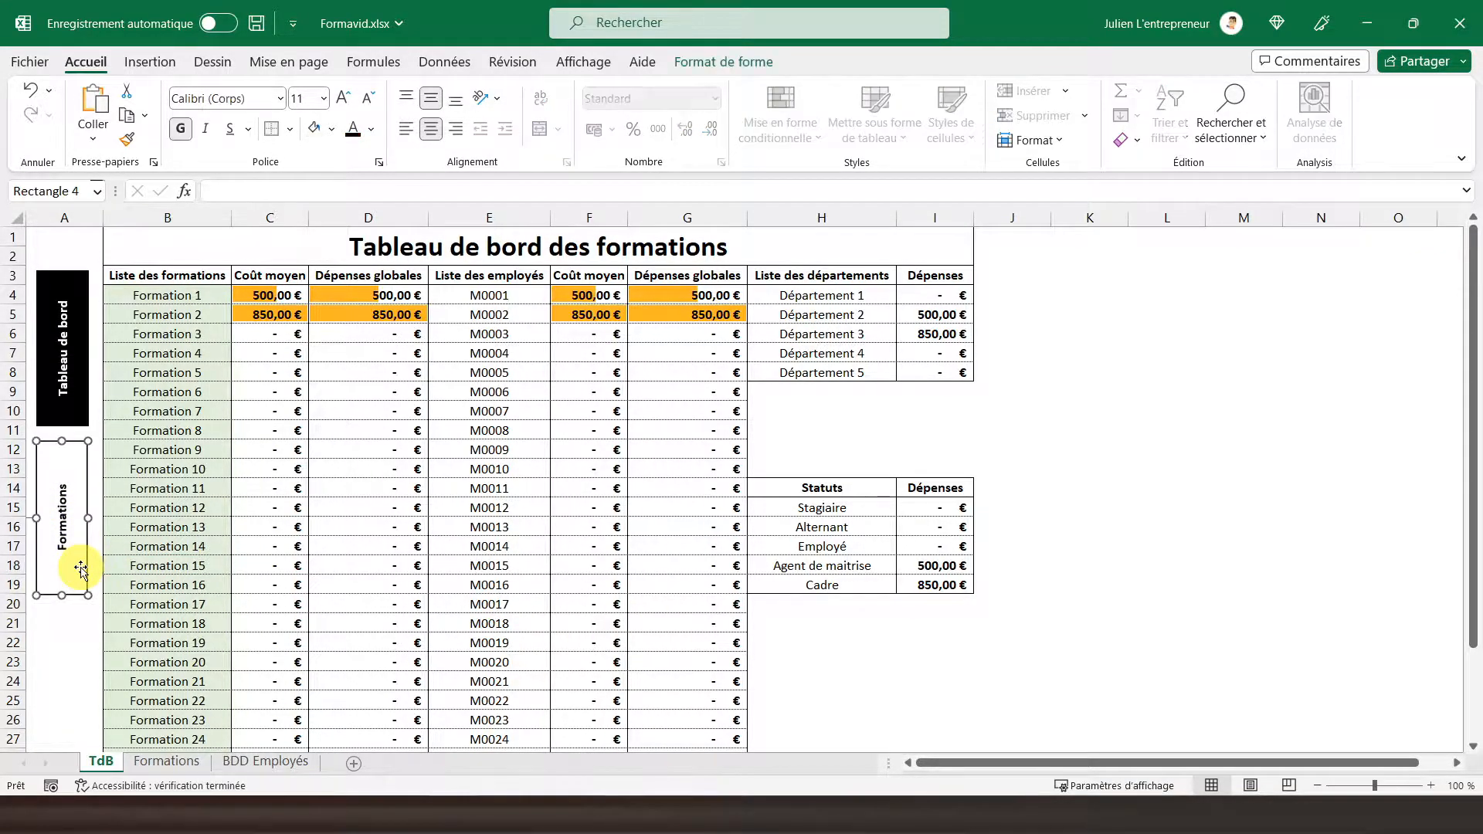
pyautogui.click(79, 619)
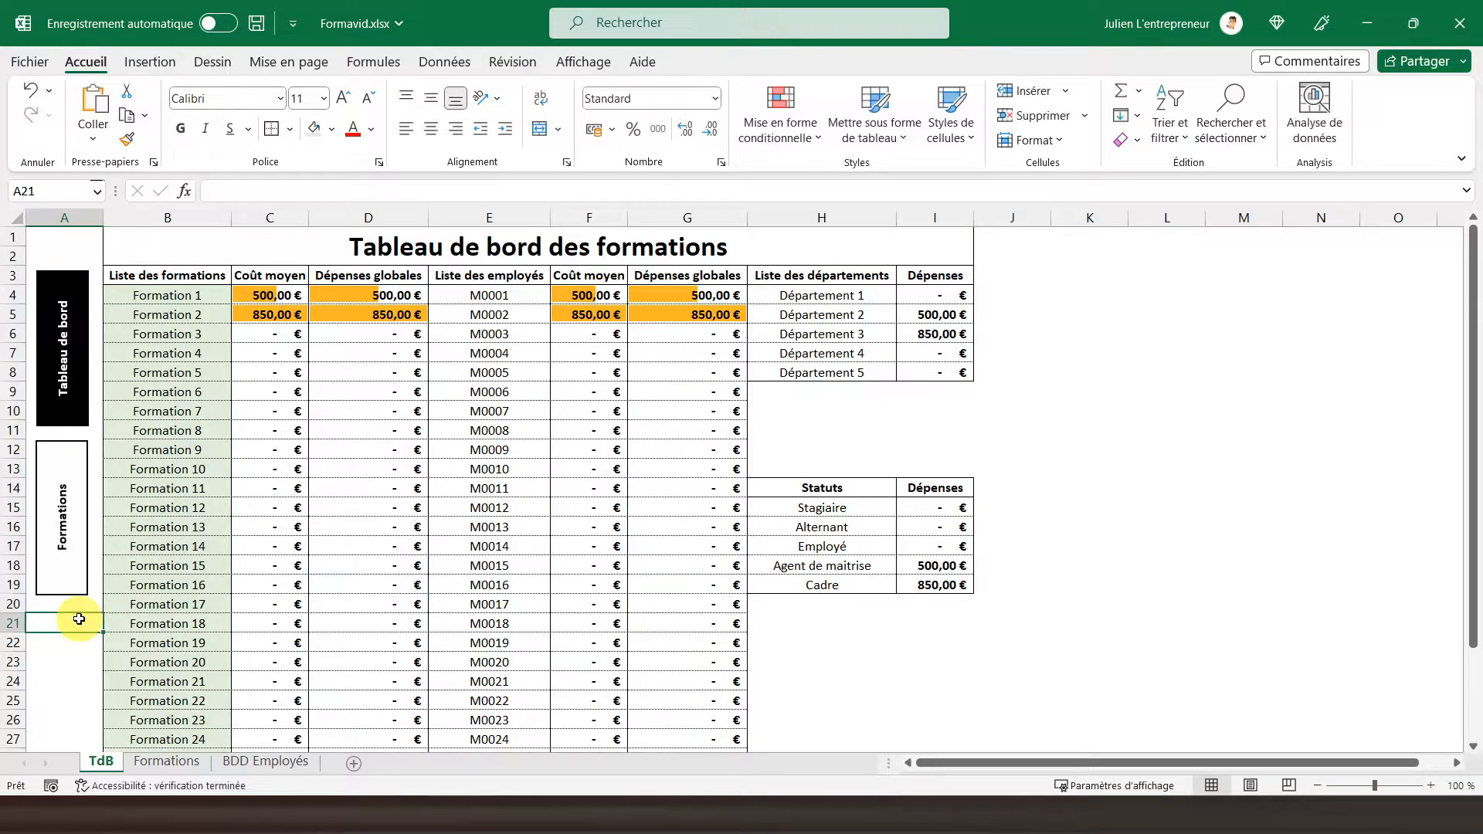
pyautogui.hotkey('ctrl', 'v')
pyautogui.scroll(-1, 77, 610)
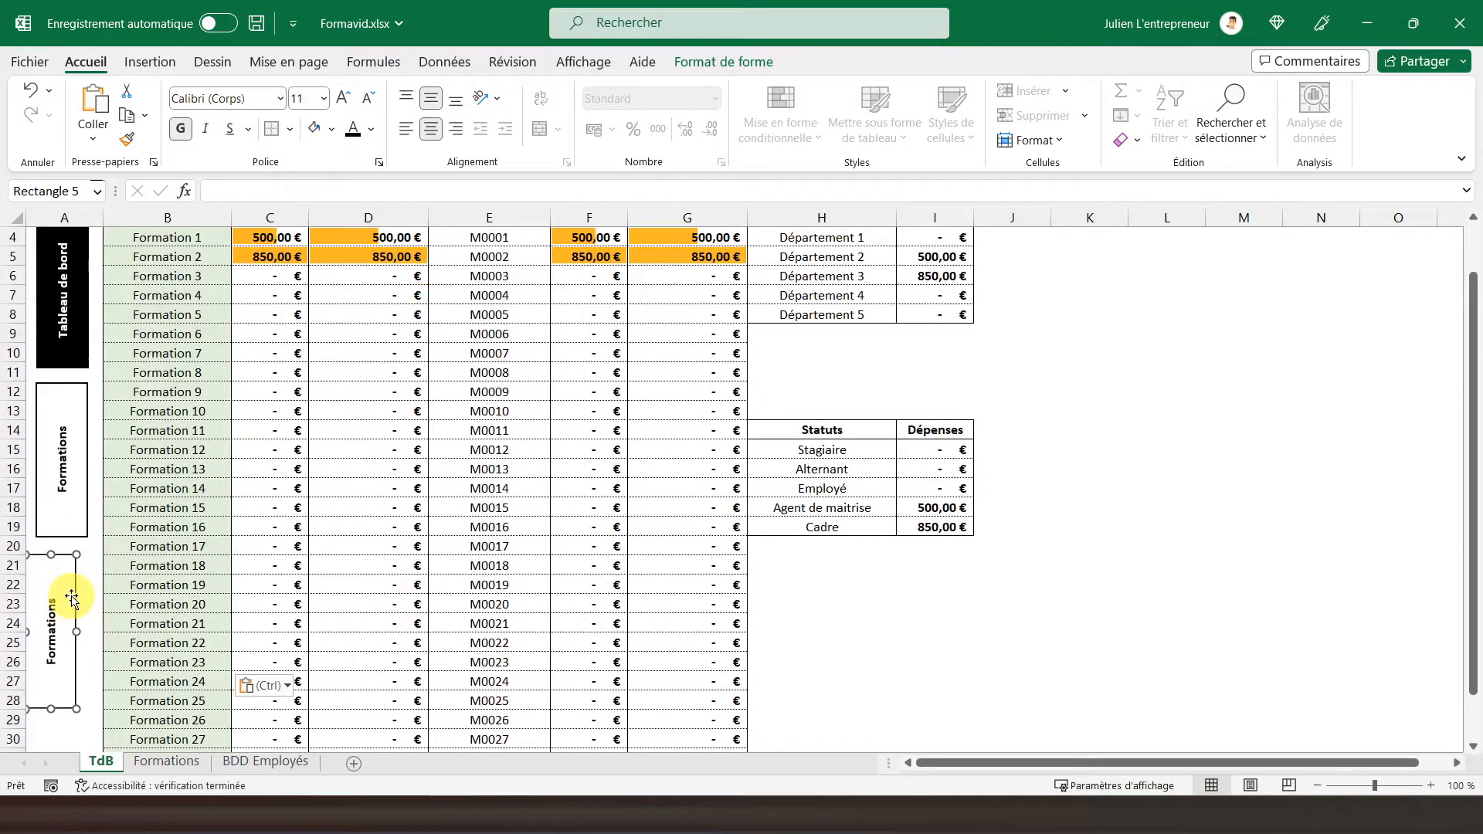
pyautogui.moveTo(71, 595); pyautogui.dragTo(87, 597)
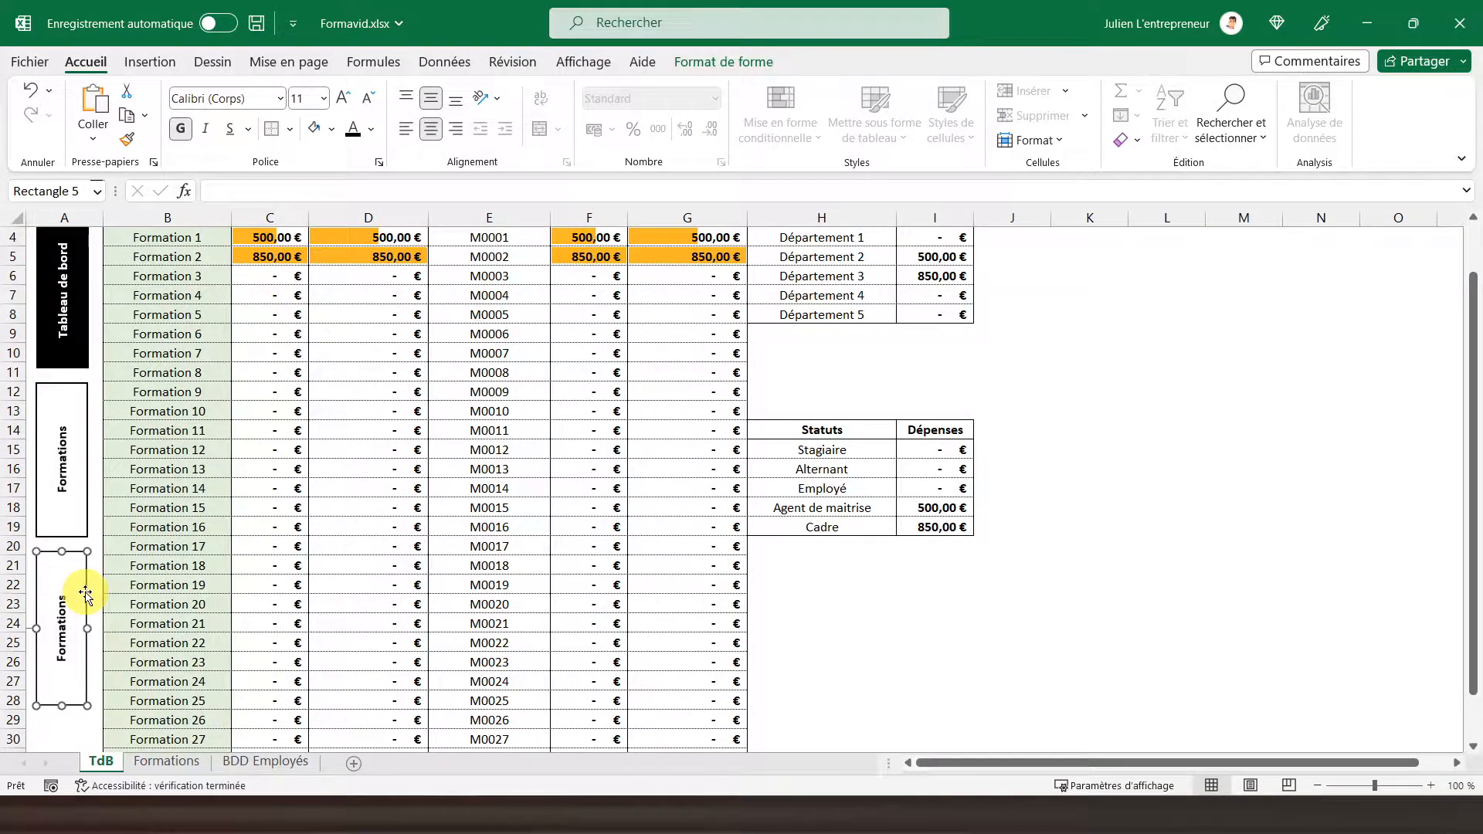
# Change the label of the lowest button in column A to "Base de données".
pyautogui.rightClick(87, 597)
pyautogui.click(182, 227)
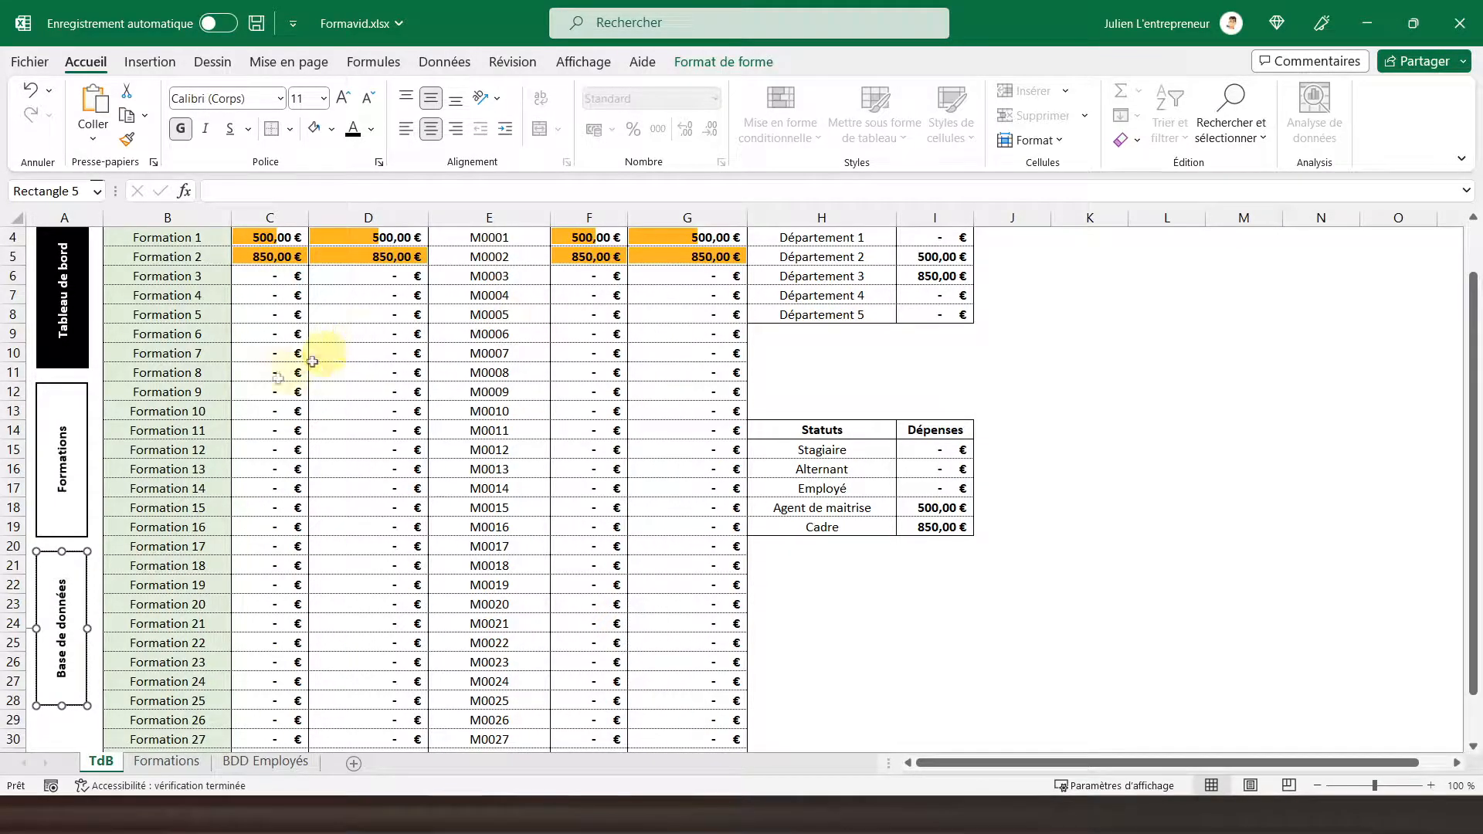
pyautogui.click(219, 446)
# Centre-align the three navigation buttons in column A with each other and distribute them vertically.
pyautogui.click(81, 343)
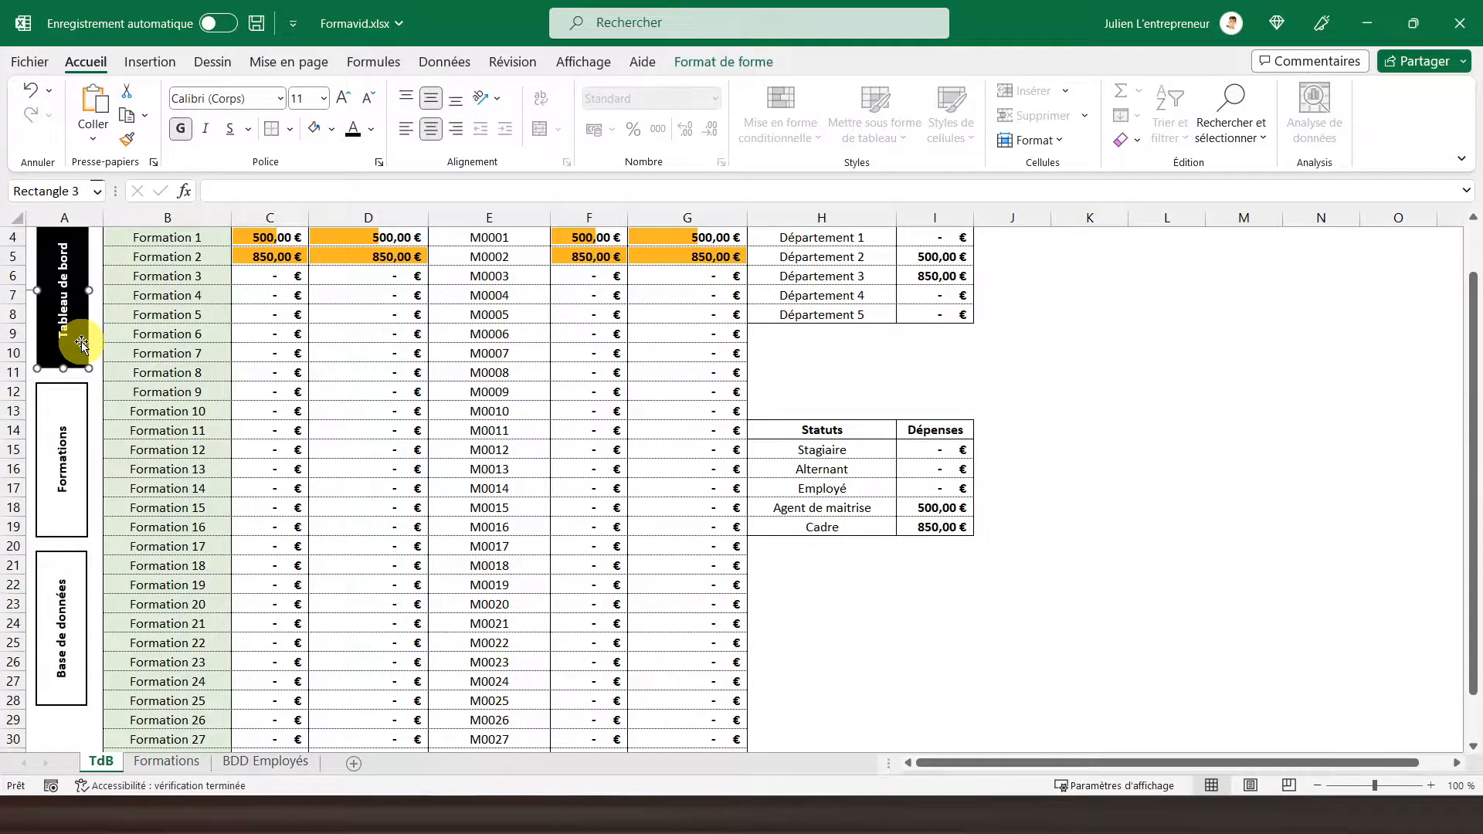
pyautogui.keyDown('ctrl'); pyautogui.click(71, 401); pyautogui.keyUp('ctrl')
pyautogui.keyDown('ctrl'); pyautogui.click(85, 575); pyautogui.keyUp('ctrl')
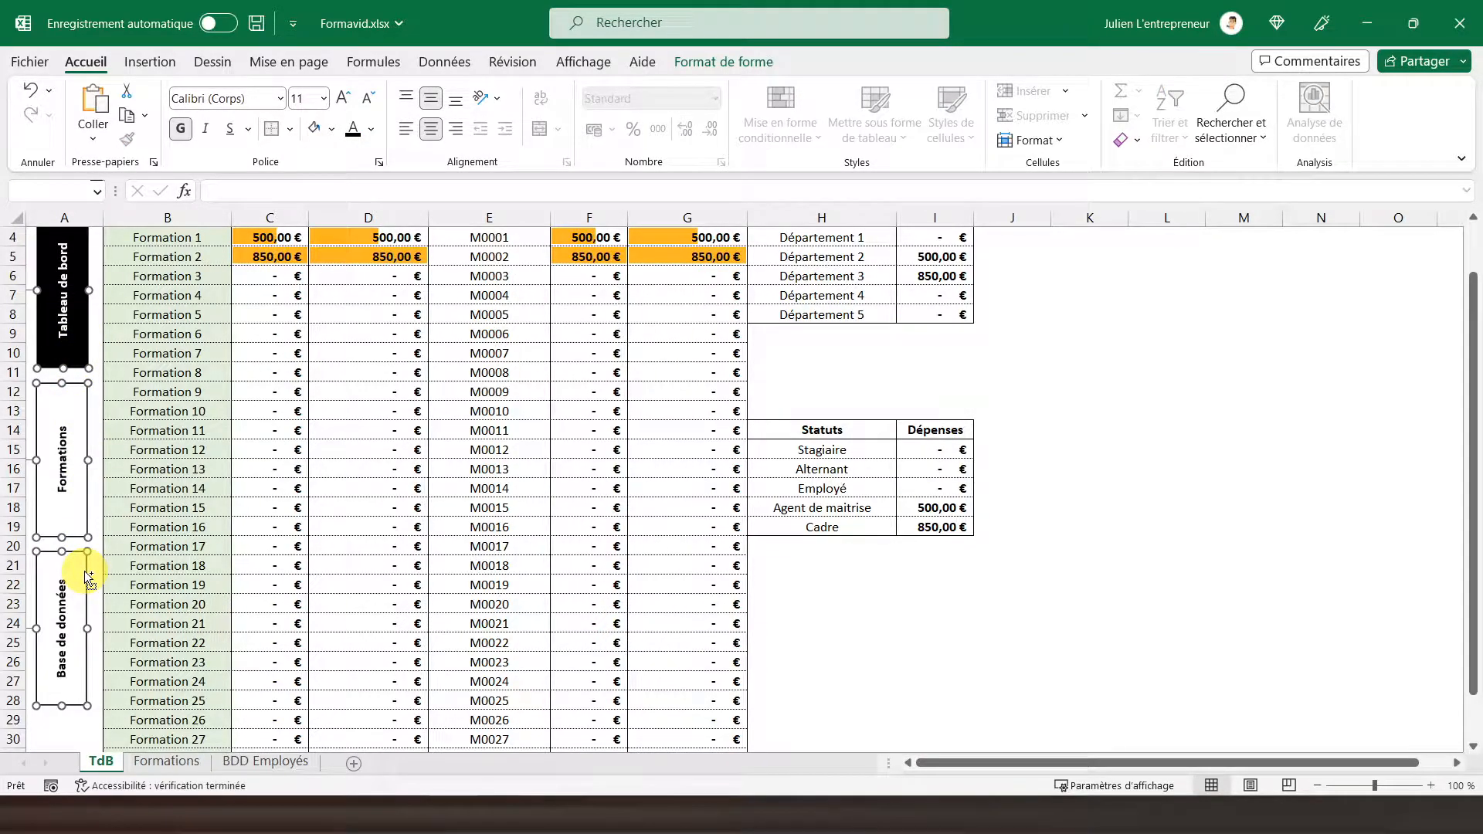
pyautogui.click(581, 68)
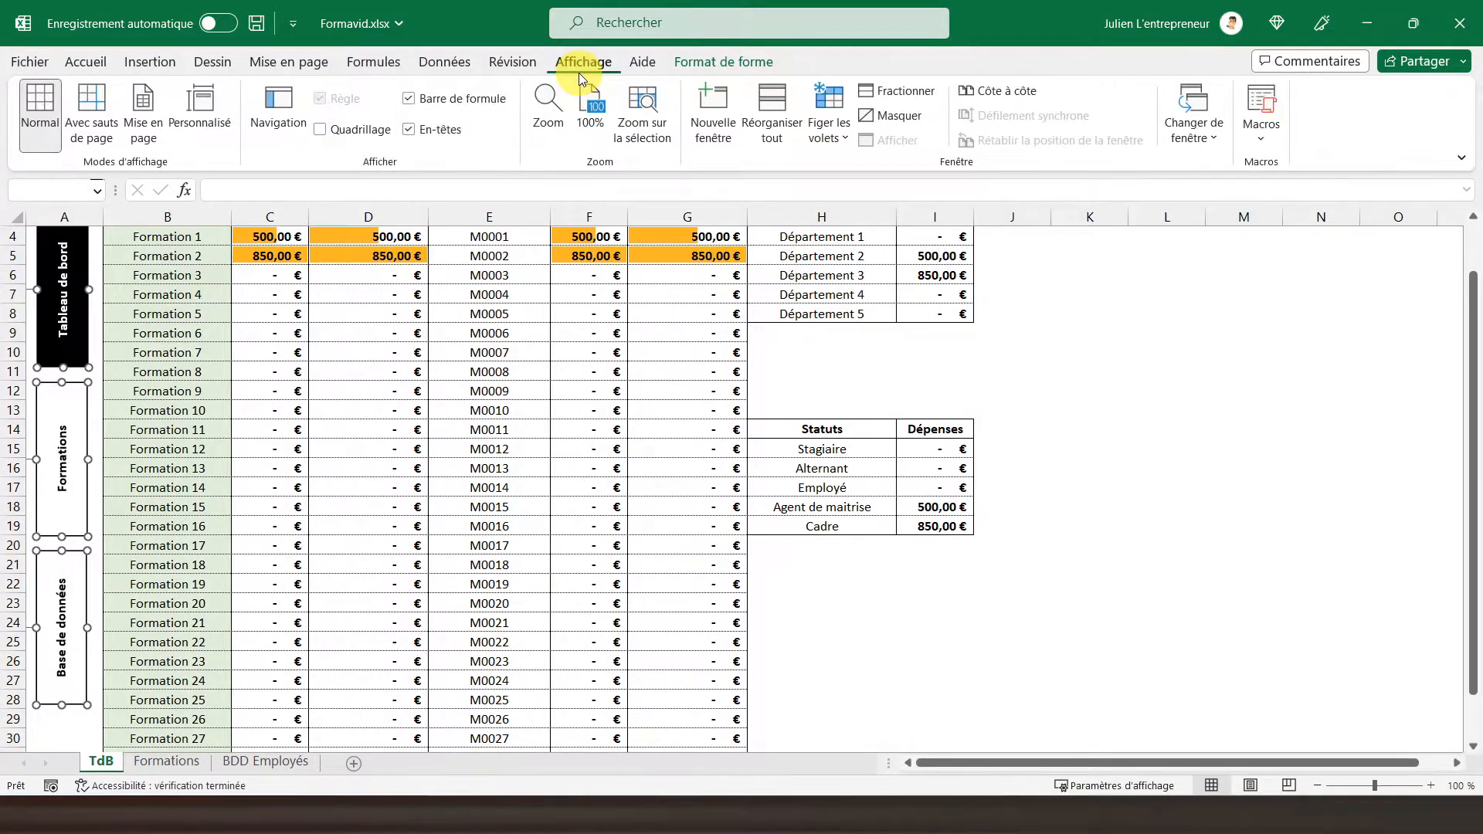
pyautogui.click(708, 68)
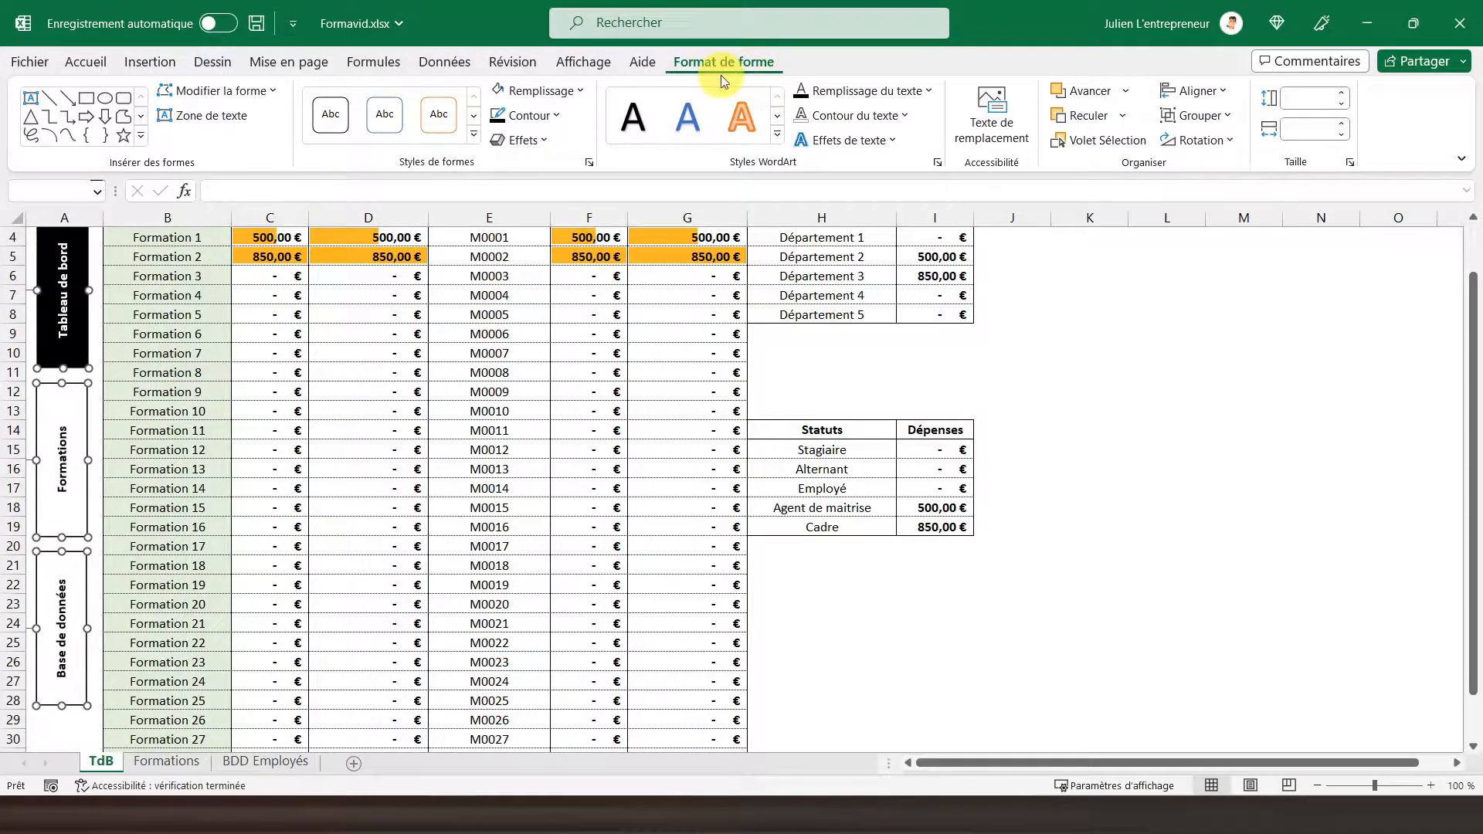
pyautogui.click(1222, 93)
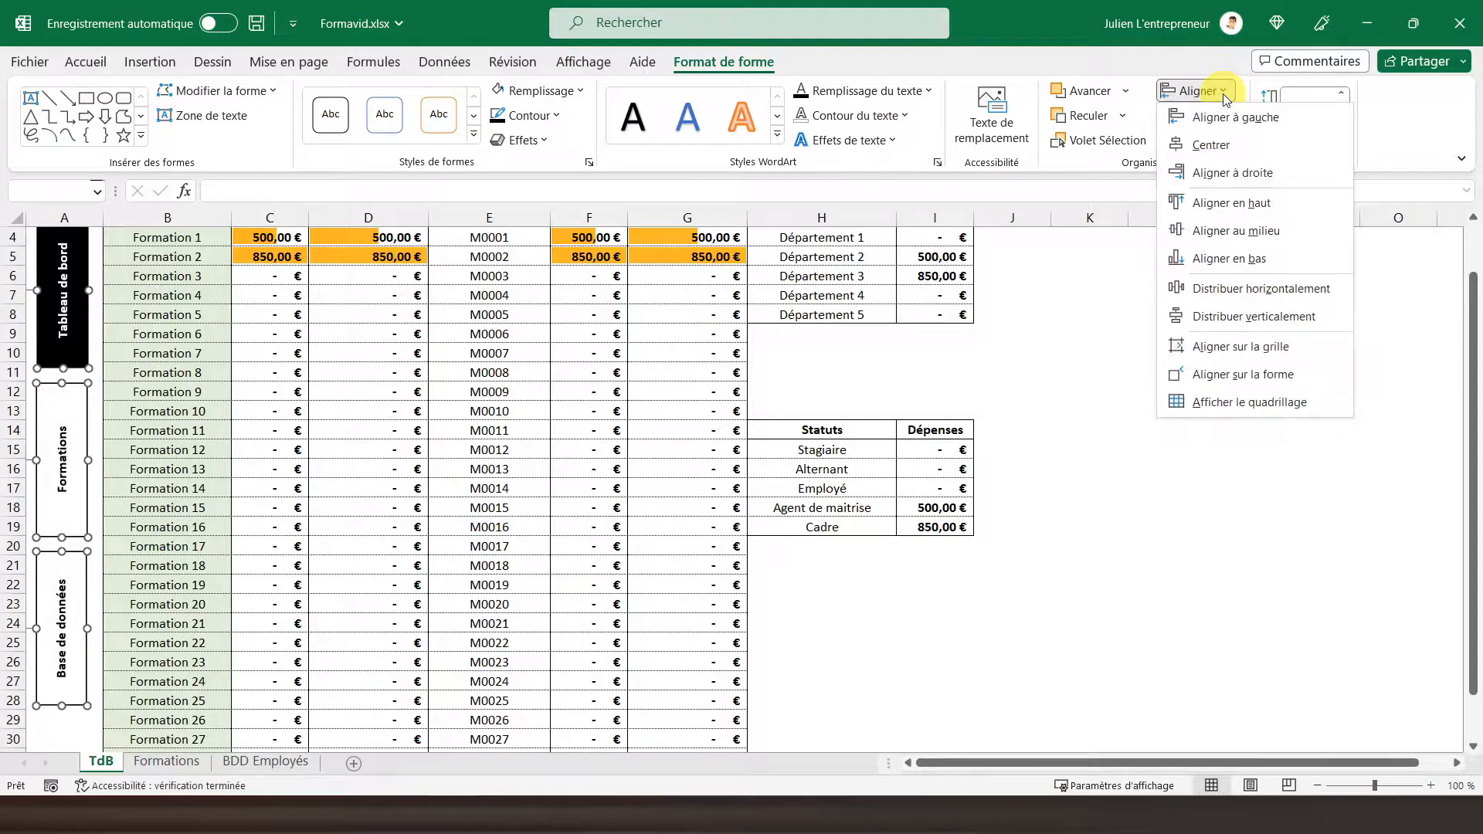
pyautogui.click(1218, 142)
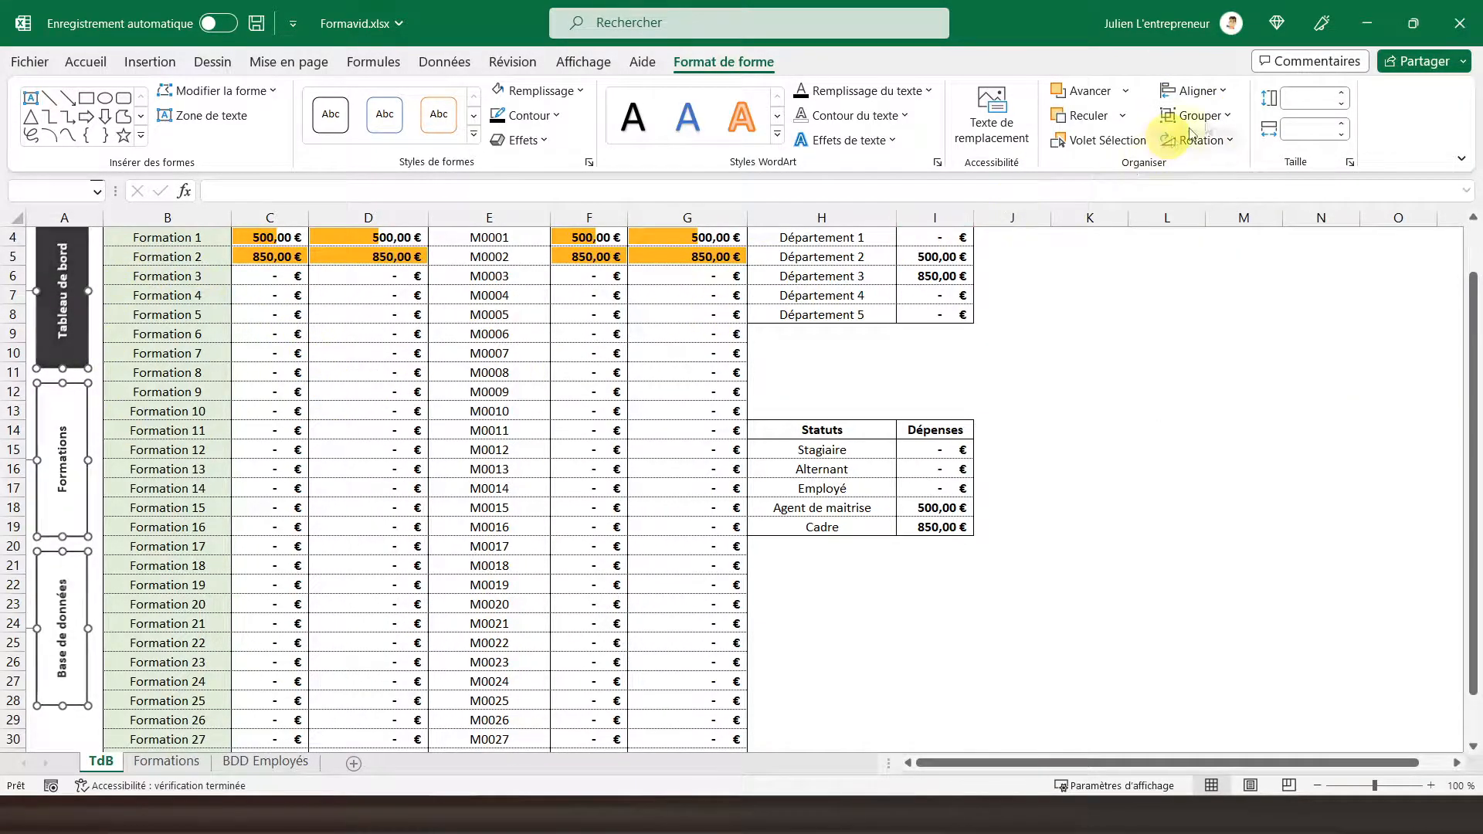
pyautogui.click(1197, 91)
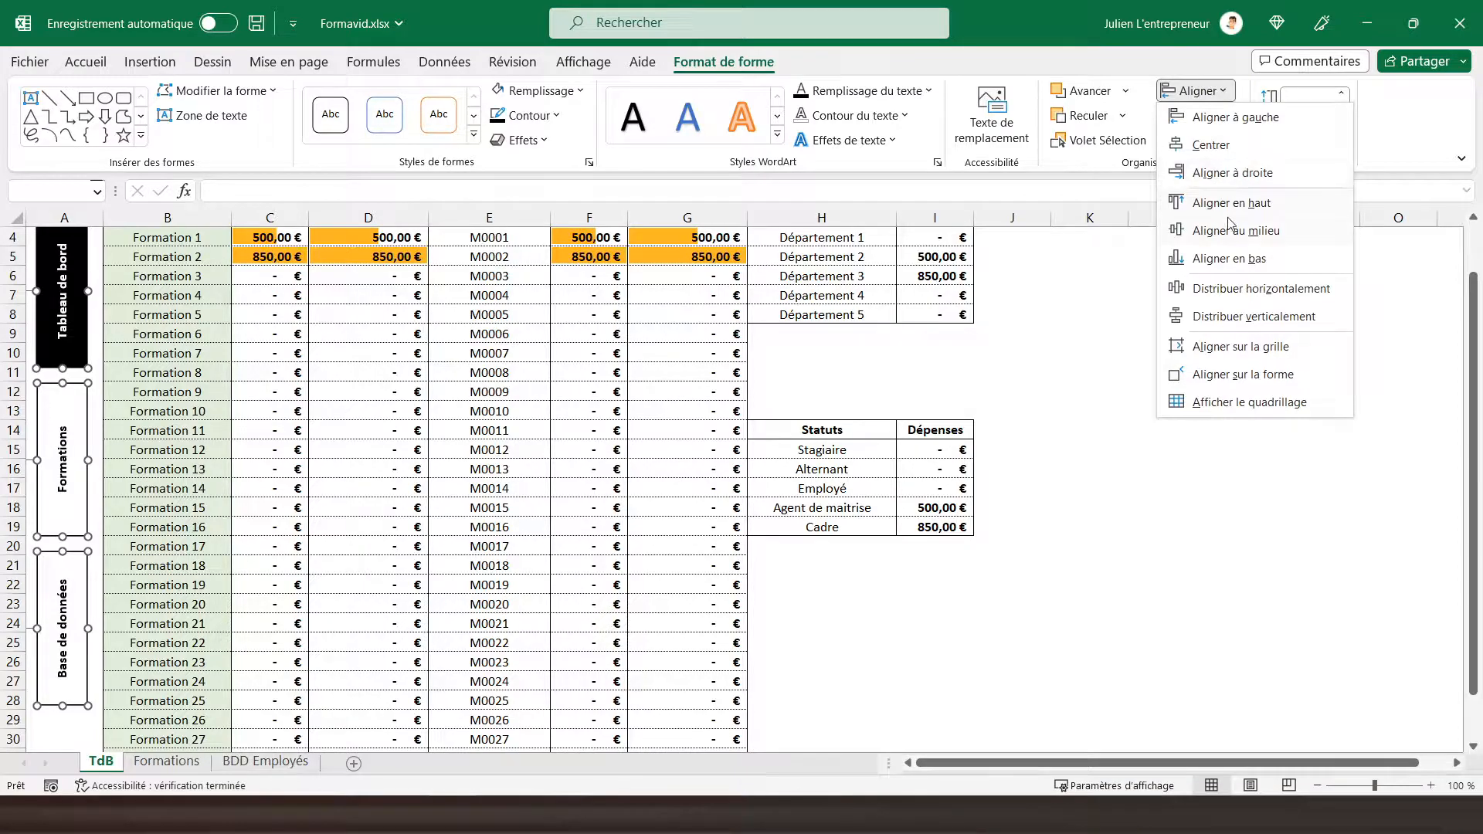
pyautogui.click(1239, 319)
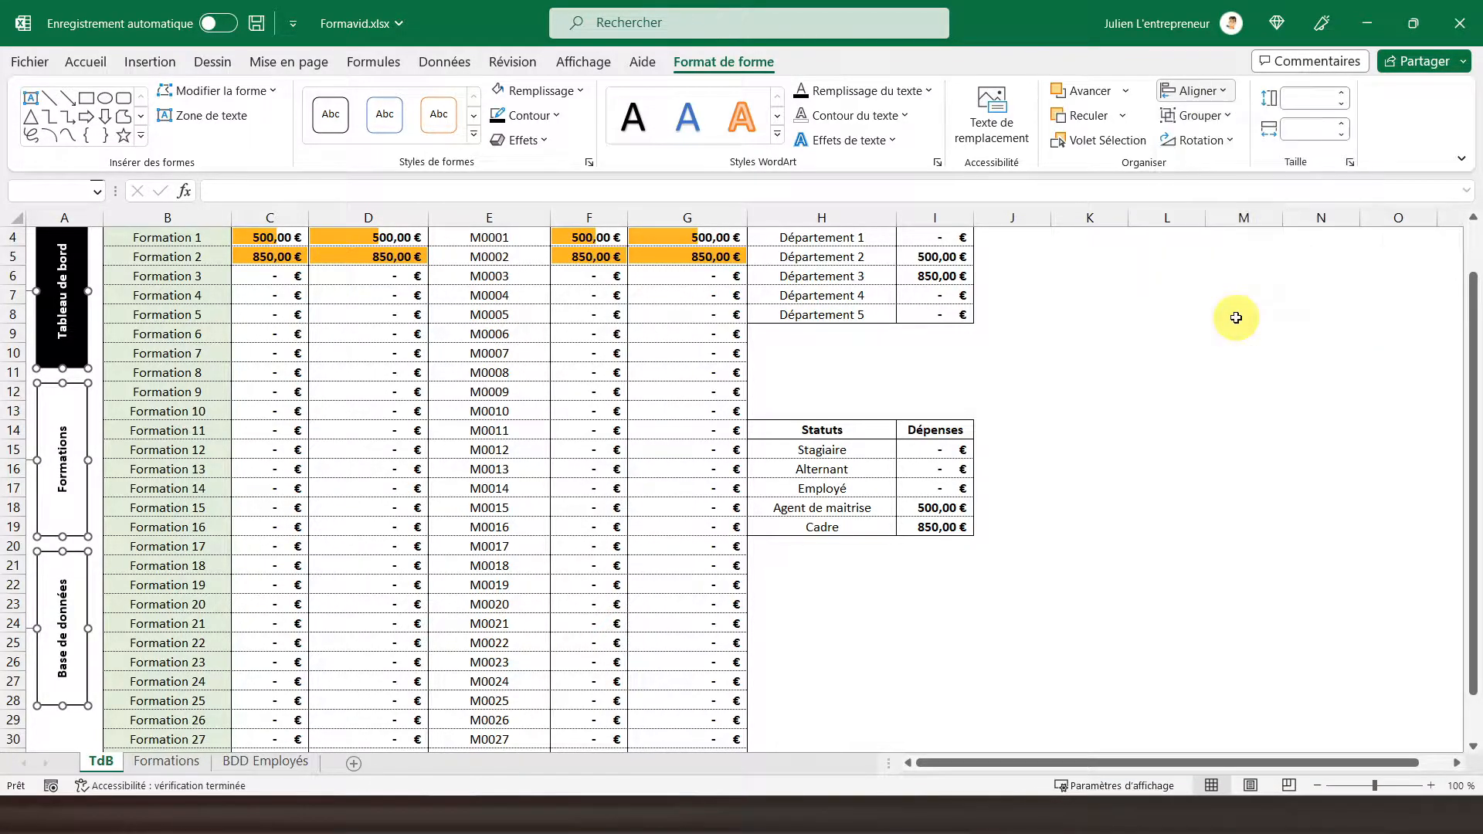
pyautogui.scroll(1, 151, 430)
pyautogui.scroll(1, 152, 430)
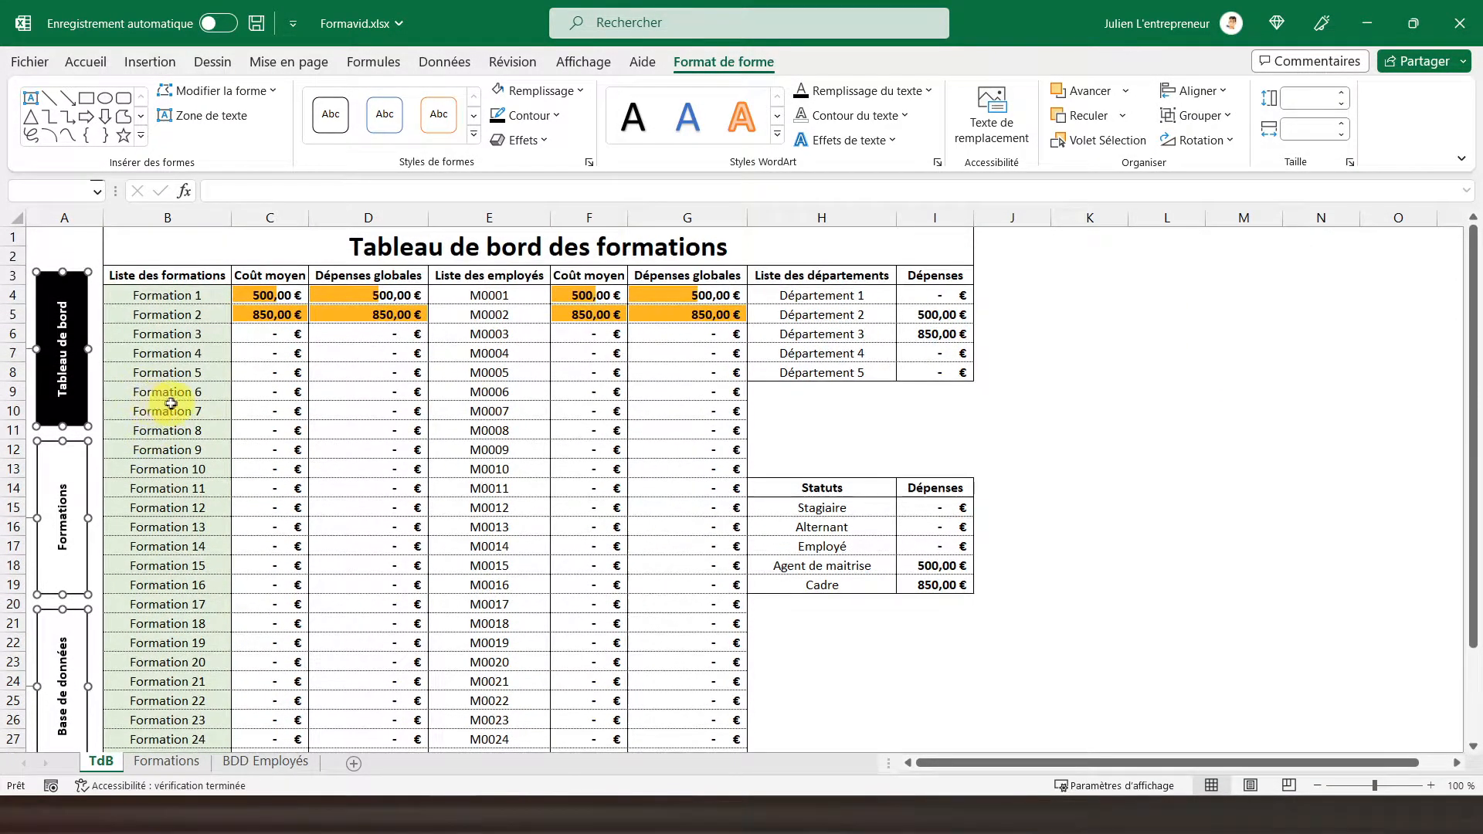
pyautogui.click(120, 357)
pyautogui.scroll(-2, 205, 415)
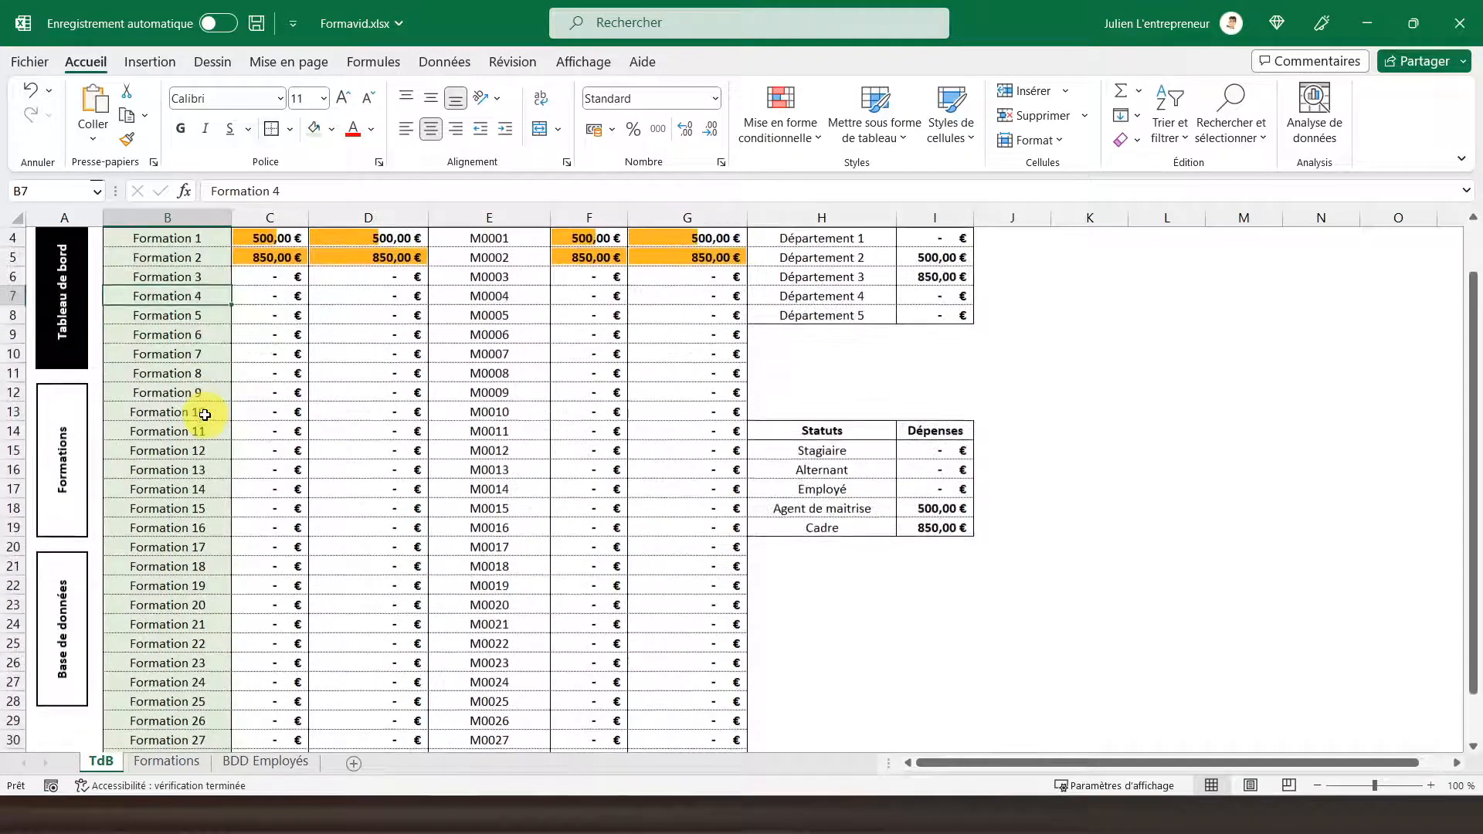
pyautogui.scroll(2, 205, 415)
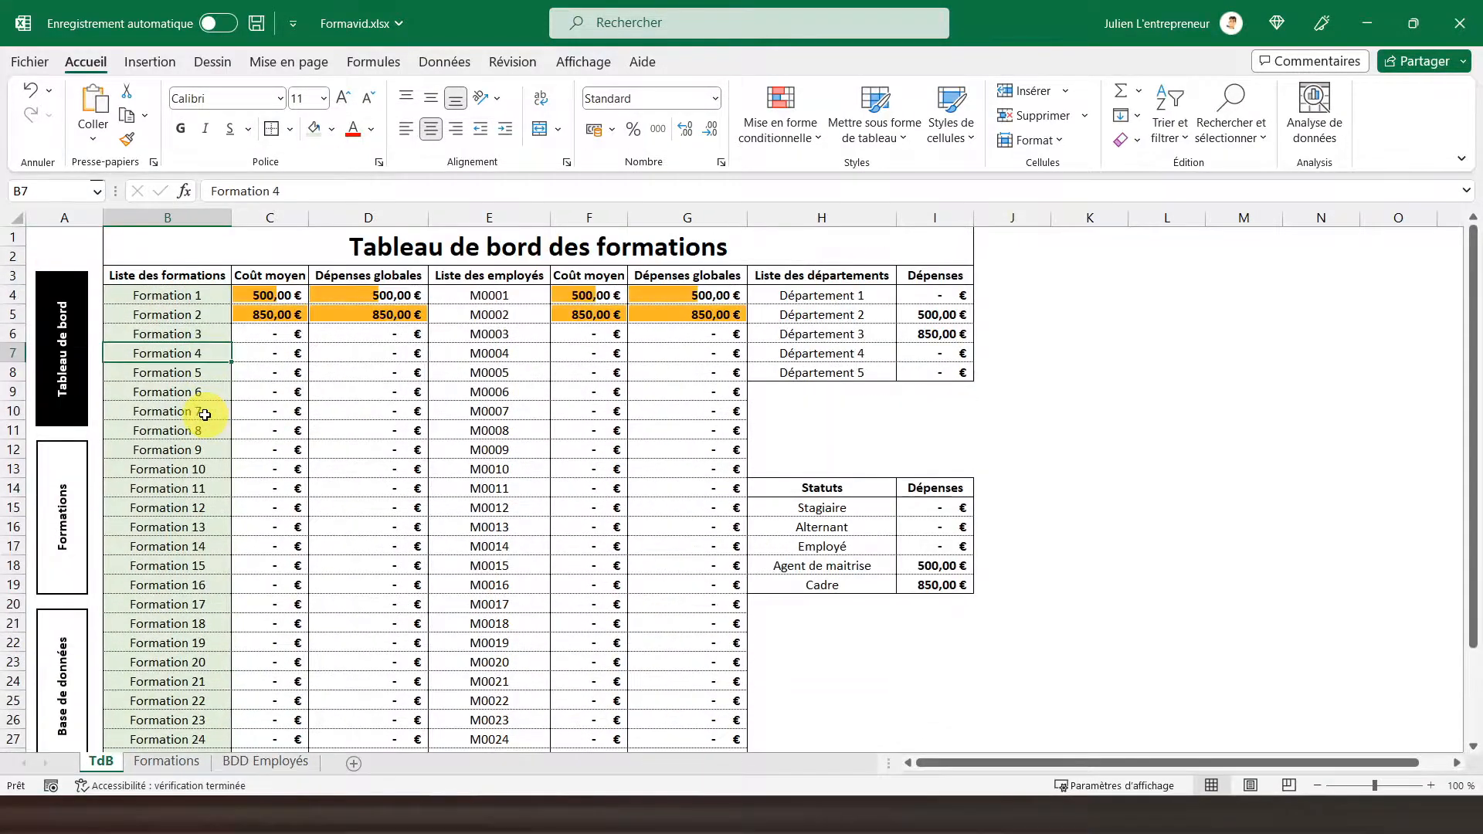
# Link the Tableau de bord button to the TdB sheet of this document.
pyautogui.click(87, 413)
pyautogui.rightClick(87, 413)
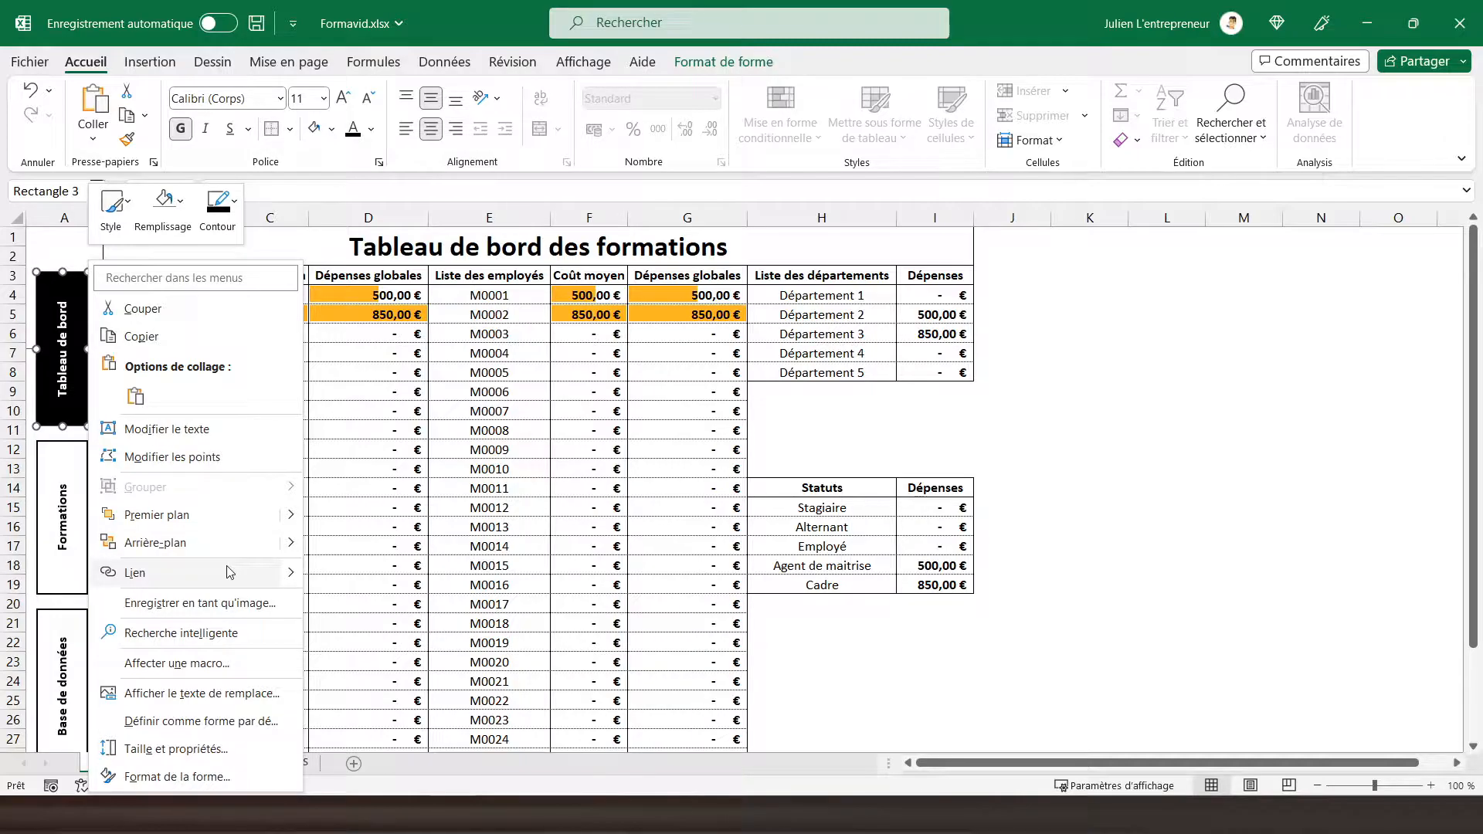
pyautogui.click(262, 574)
pyautogui.click(191, 352)
pyautogui.click(585, 500)
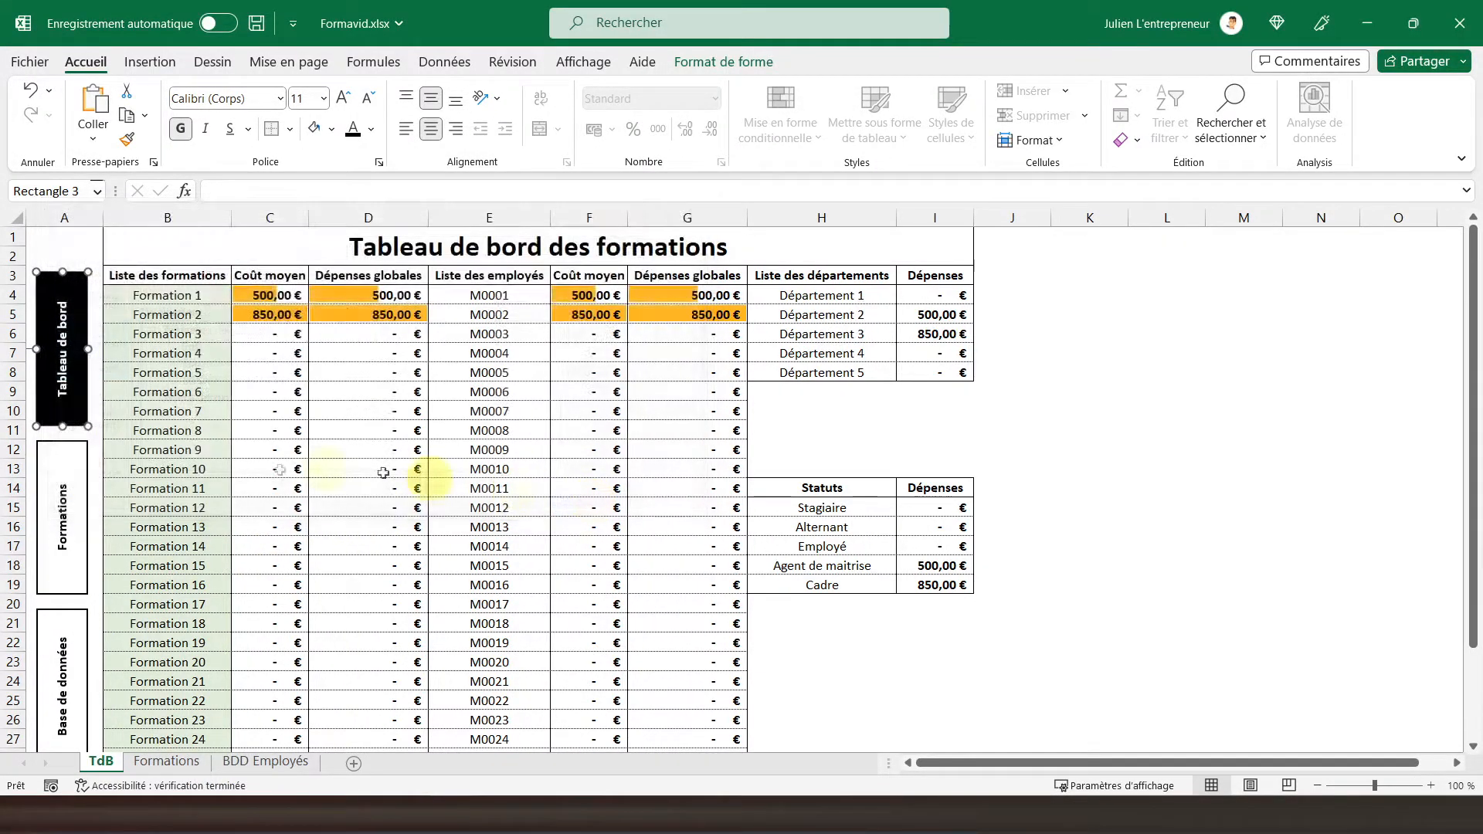
# Link the Formations button to the Formations sheet of this document.
pyautogui.rightClick(85, 517)
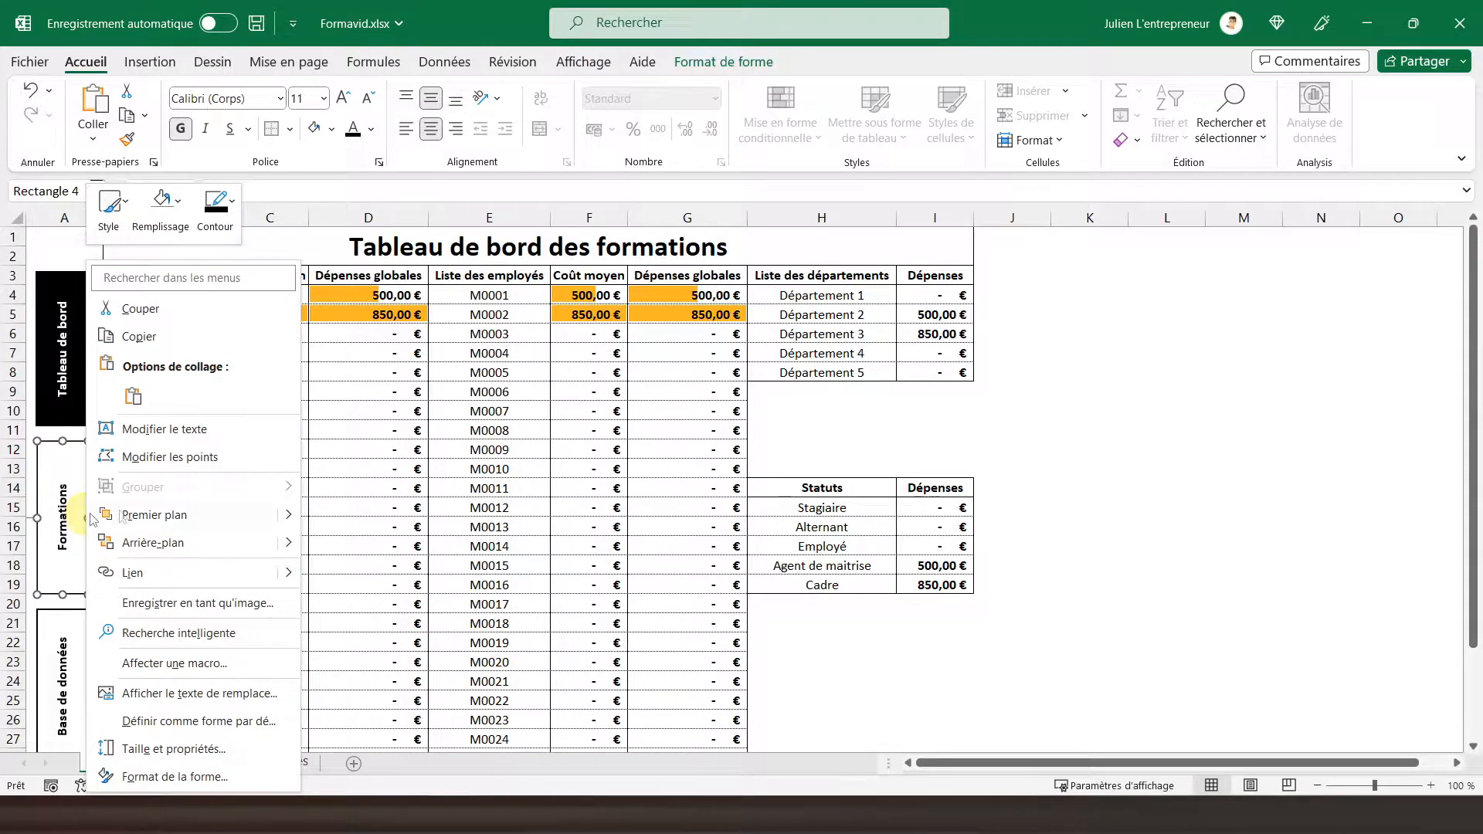
pyautogui.click(160, 575)
pyautogui.click(205, 364)
pyautogui.click(579, 500)
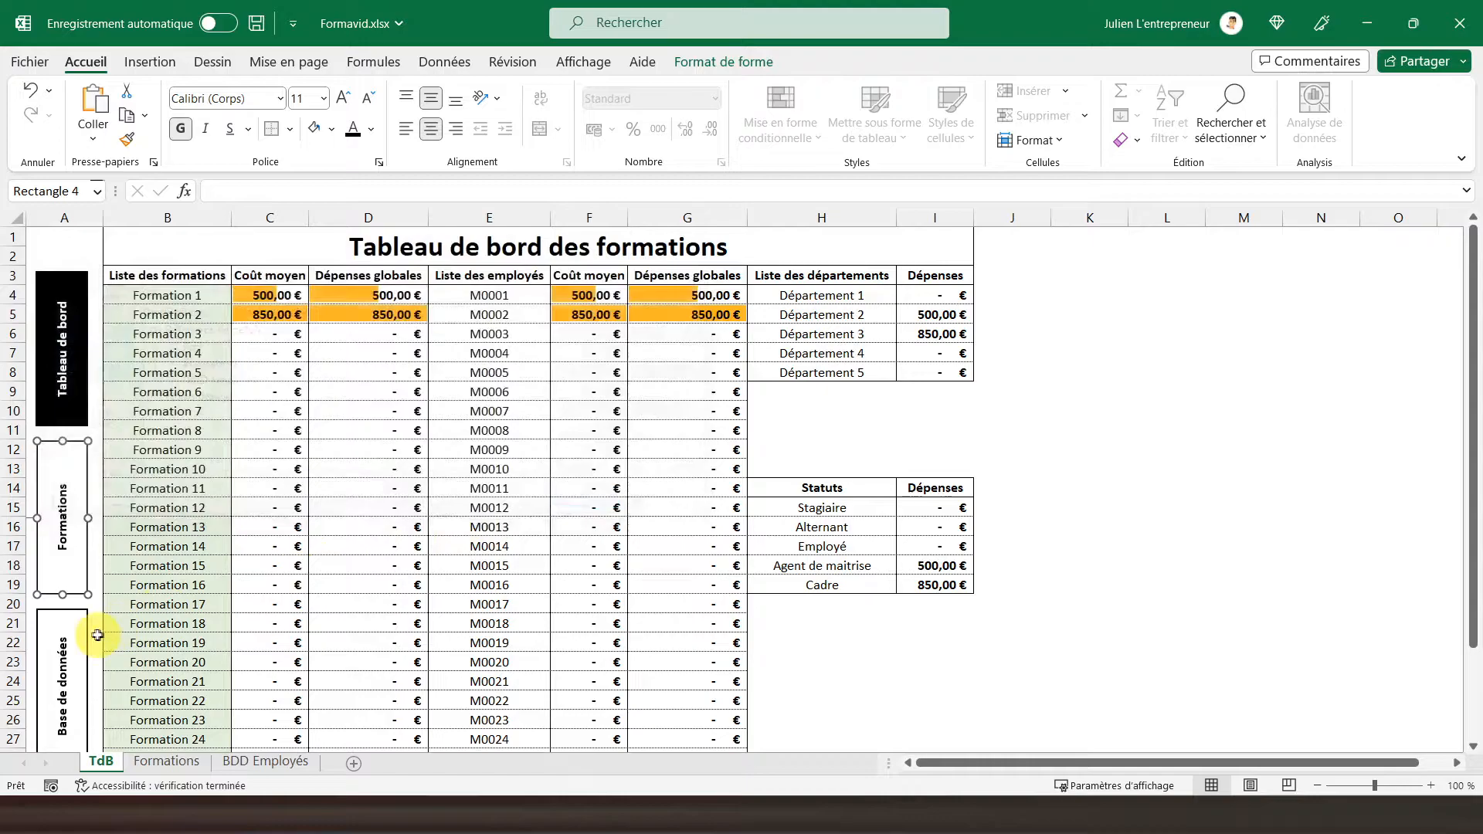
# Link the Base de données button to the BDD Employés sheet of this document.
pyautogui.rightClick(85, 643)
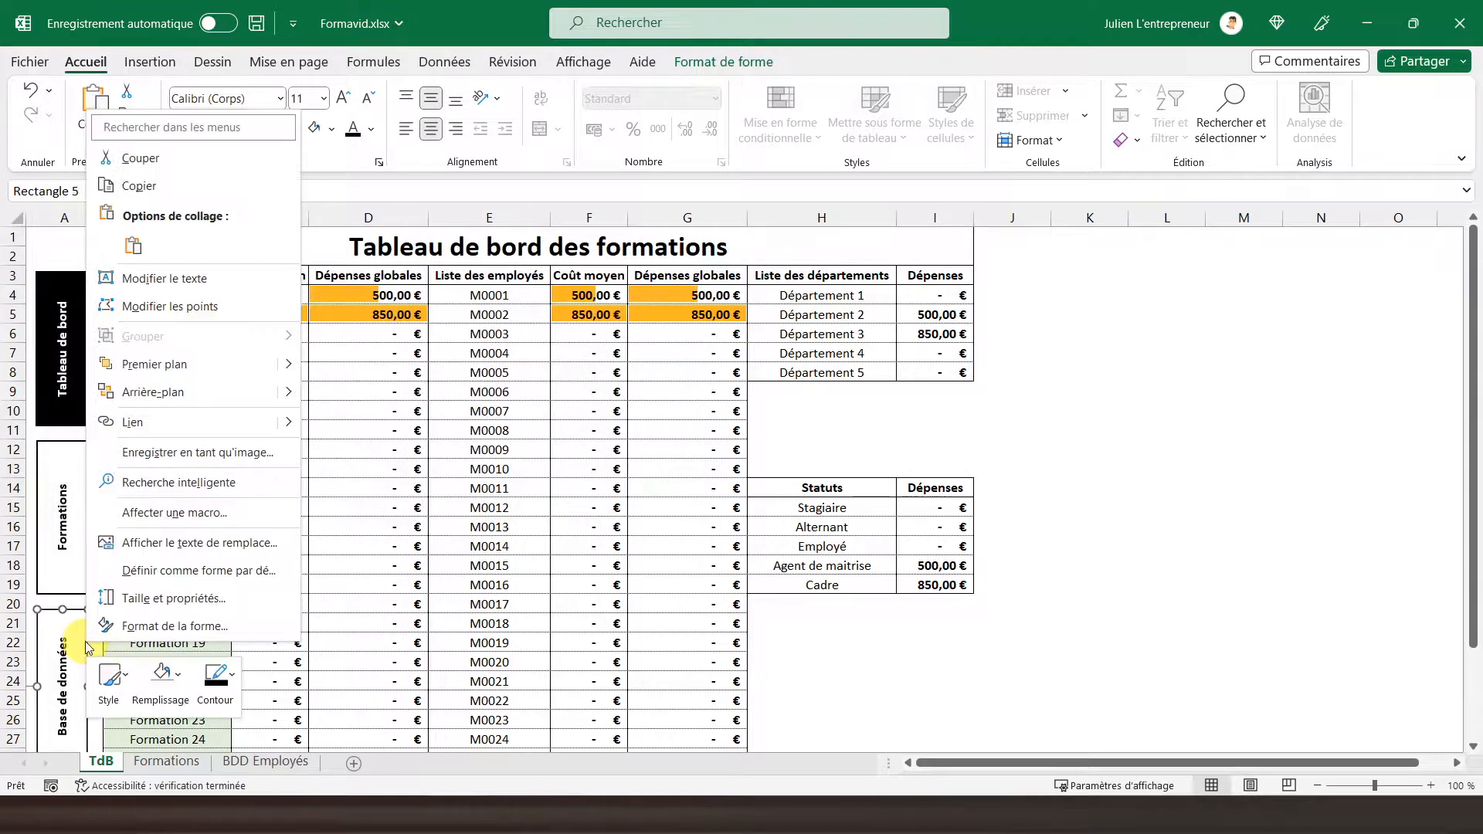
pyautogui.click(236, 423)
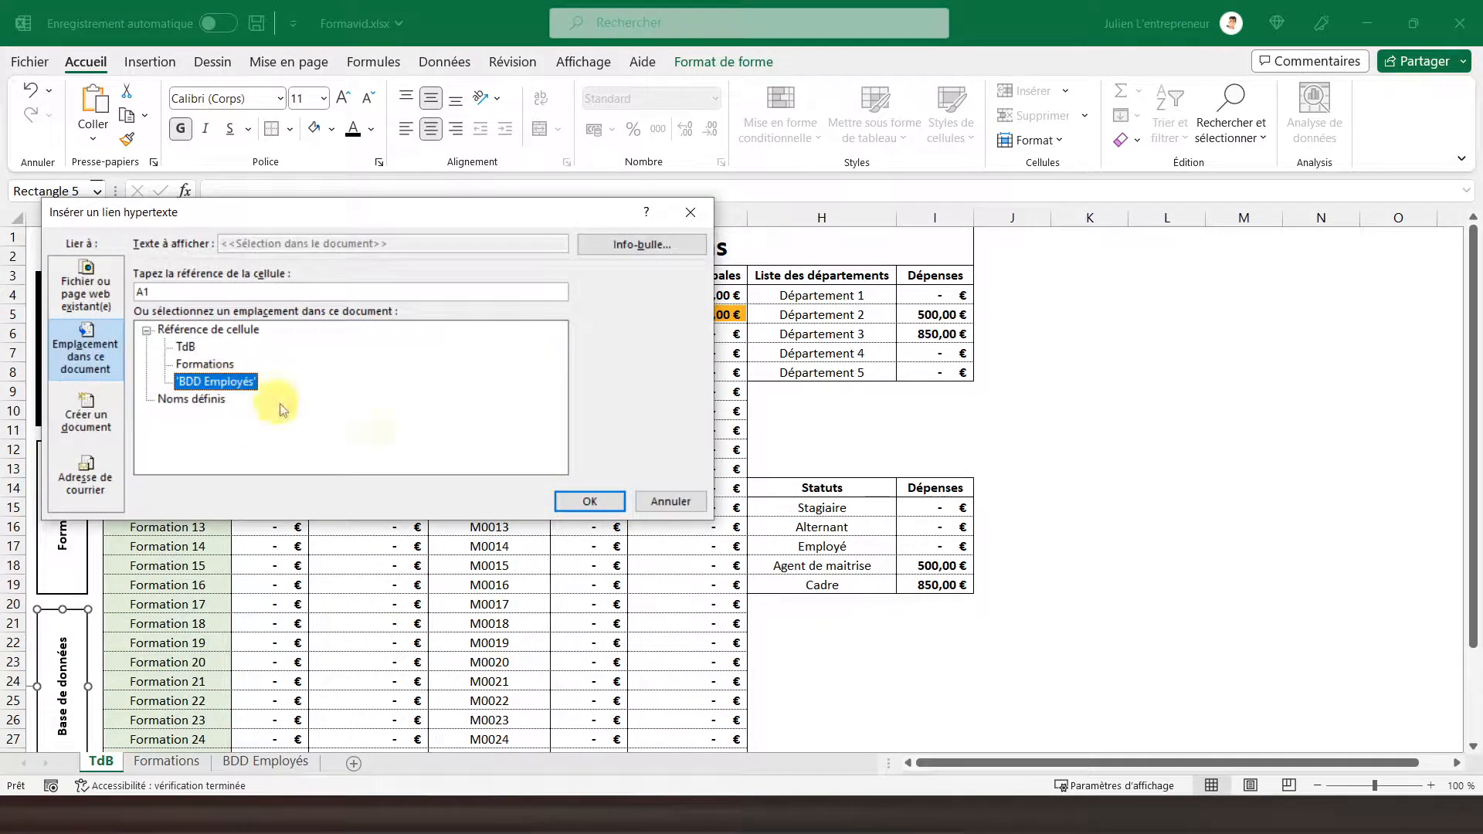
pyautogui.click(580, 500)
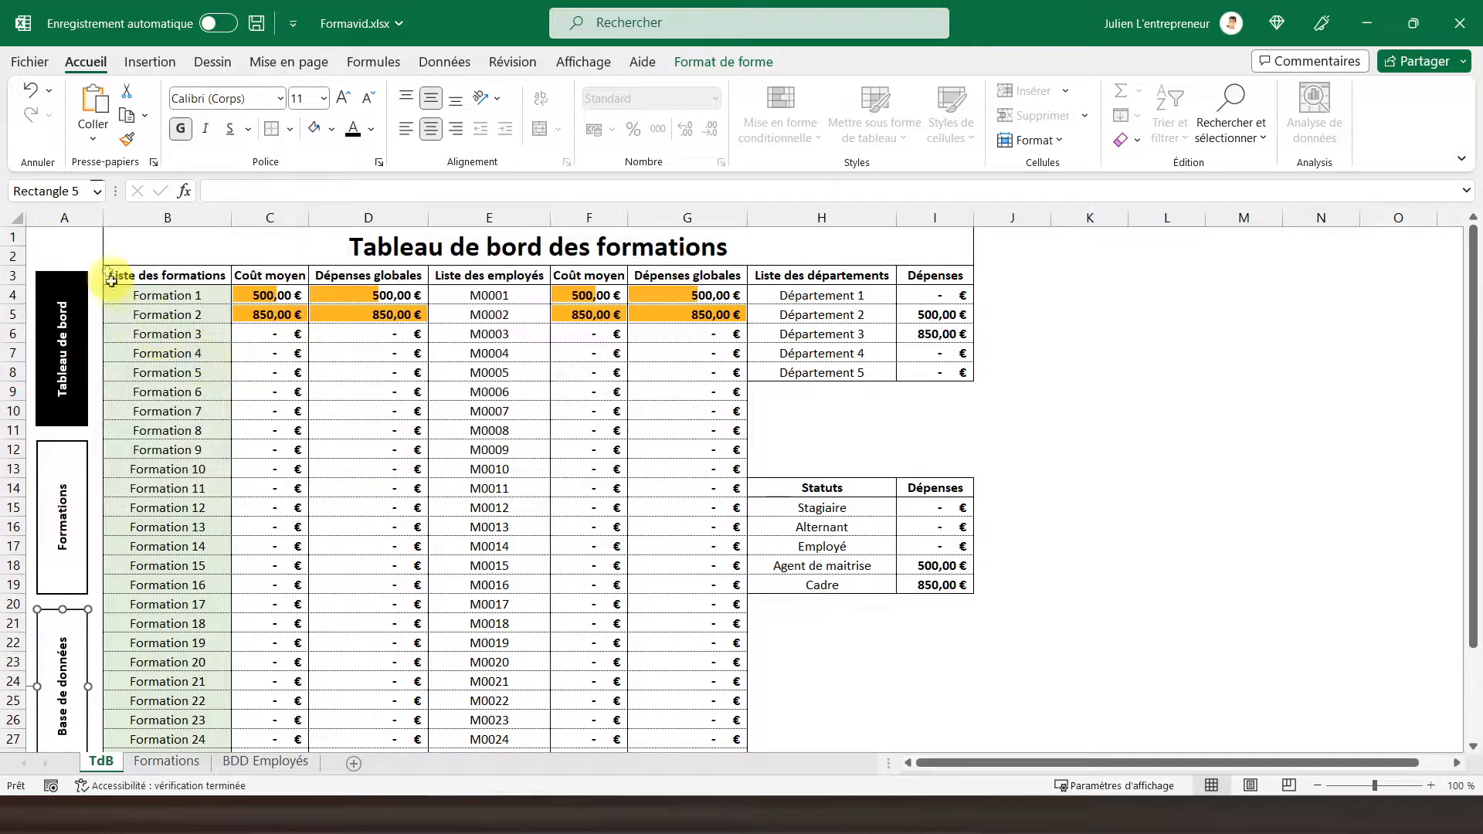
pyautogui.click(94, 237)
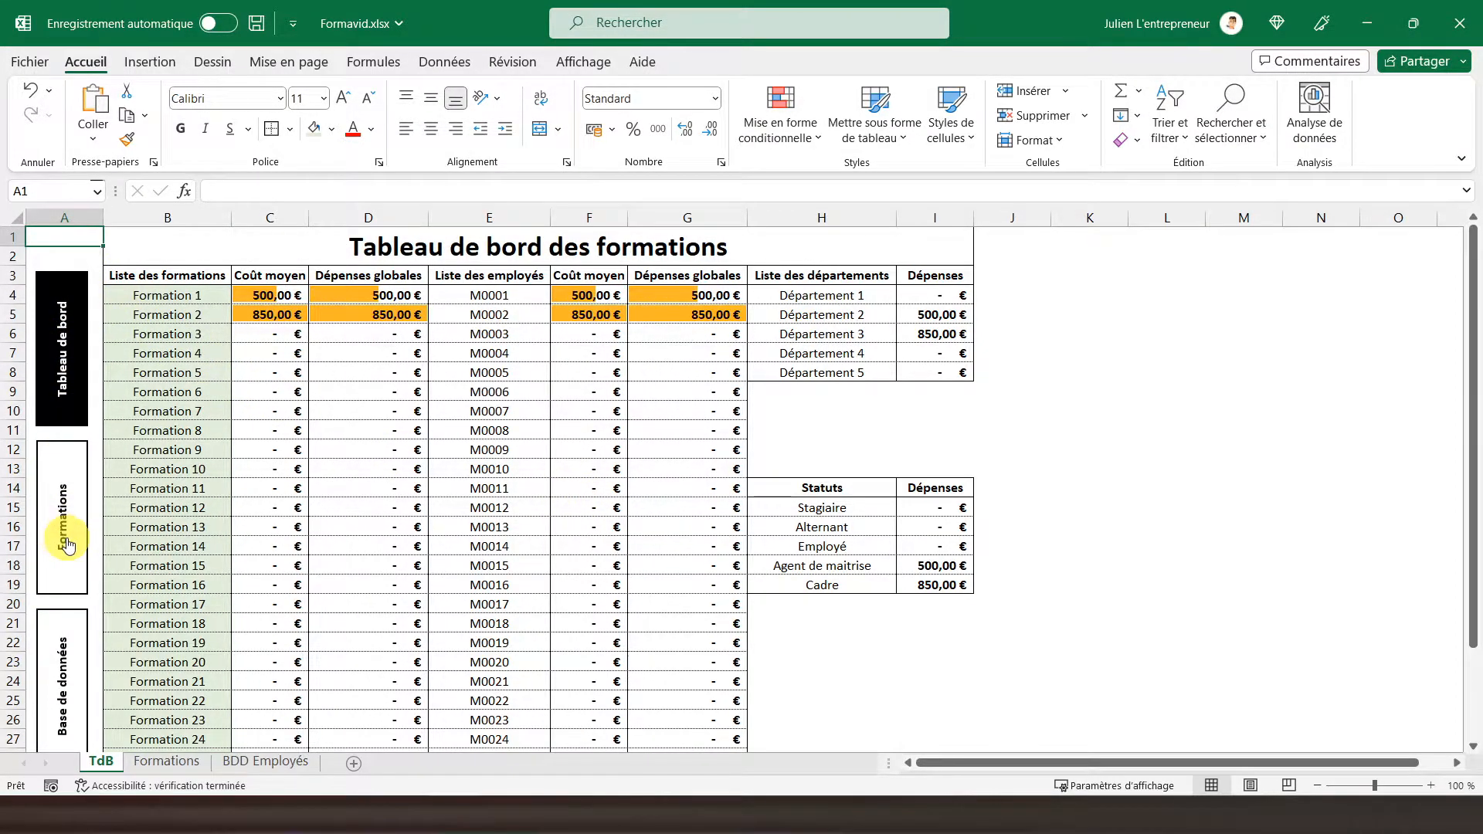
# Test the links of the Formations and Base de données buttons, returning to the TdB sheet after each.
pyautogui.click(66, 538)
pyautogui.click(97, 762)
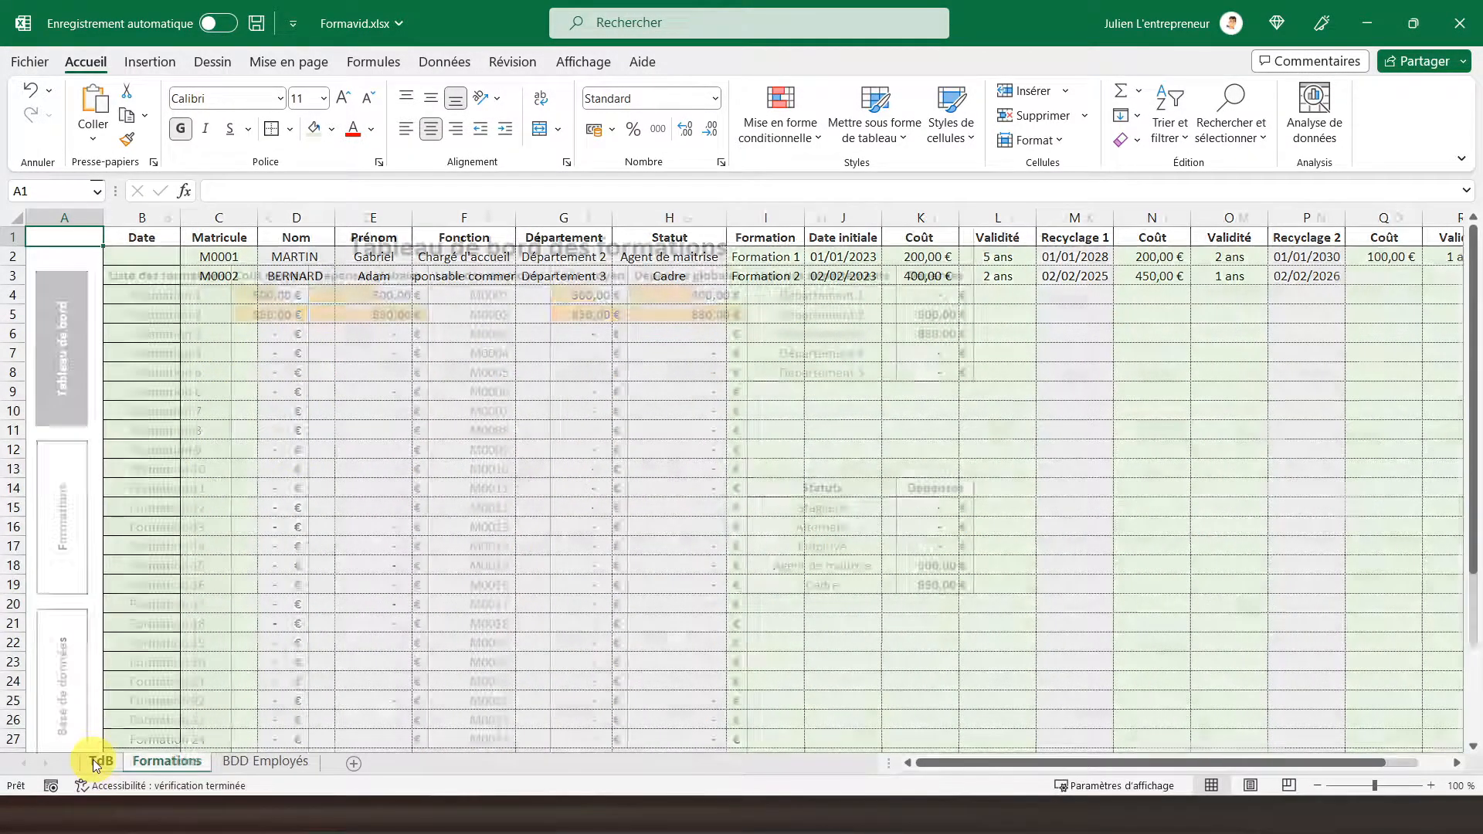
pyautogui.click(67, 680)
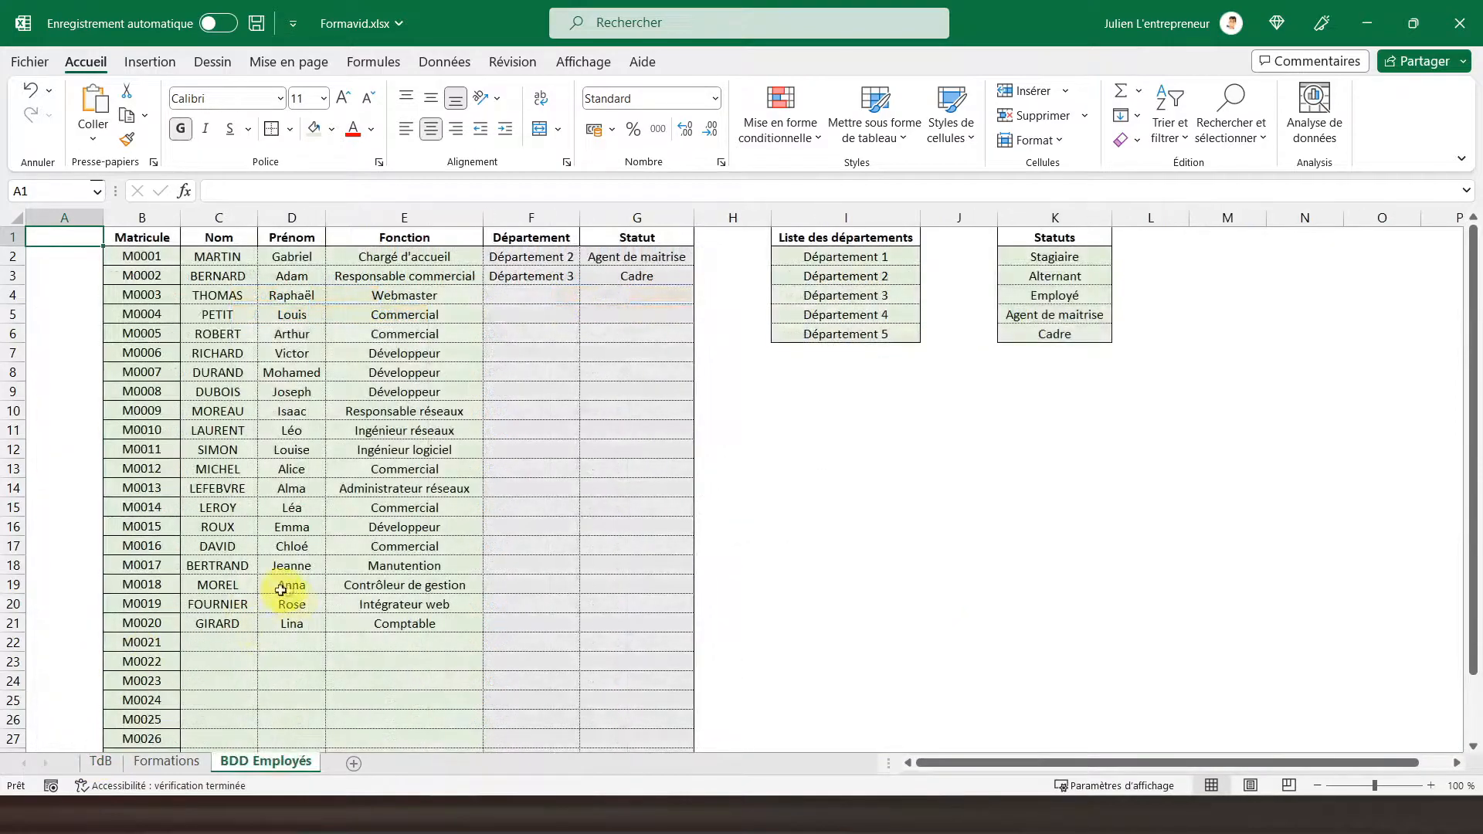
pyautogui.click(100, 762)
# Copy column A with its navigation buttons from the TdB sheet into column A of the Formations sheet.
pyautogui.rightClick(82, 221)
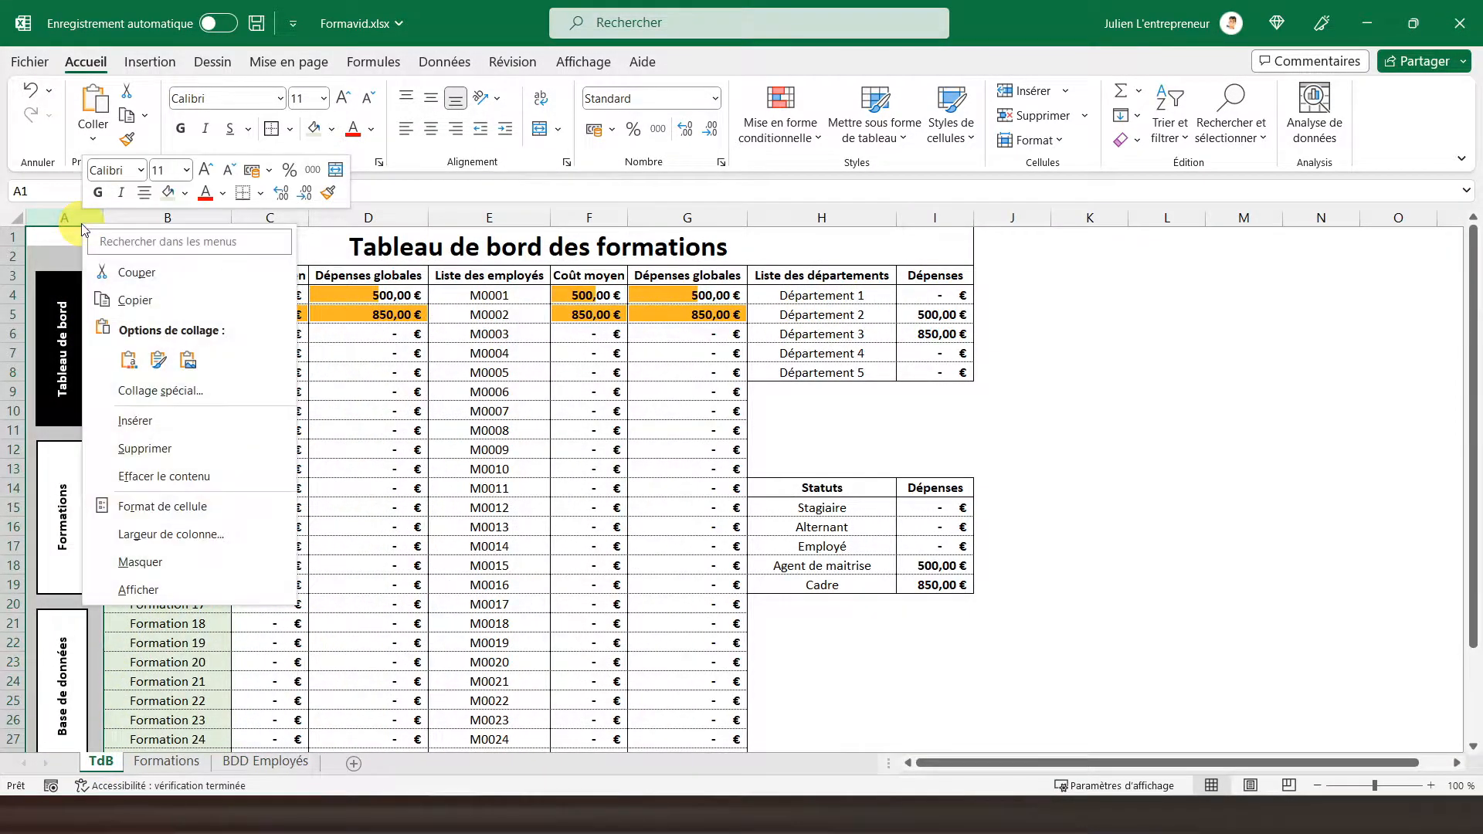
pyautogui.click(135, 300)
pyautogui.click(159, 762)
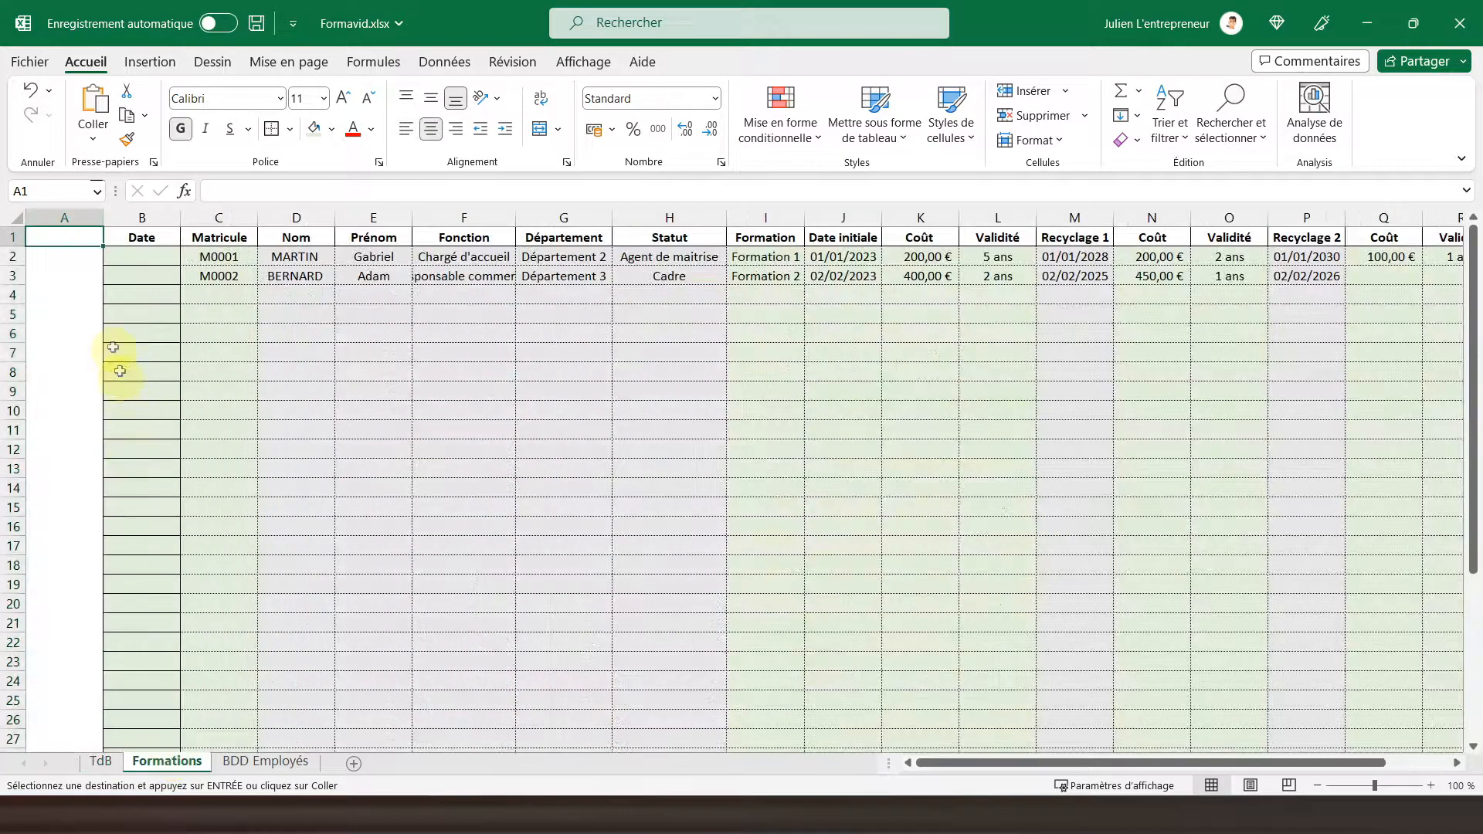
pyautogui.click(69, 219)
pyautogui.rightClick(74, 220)
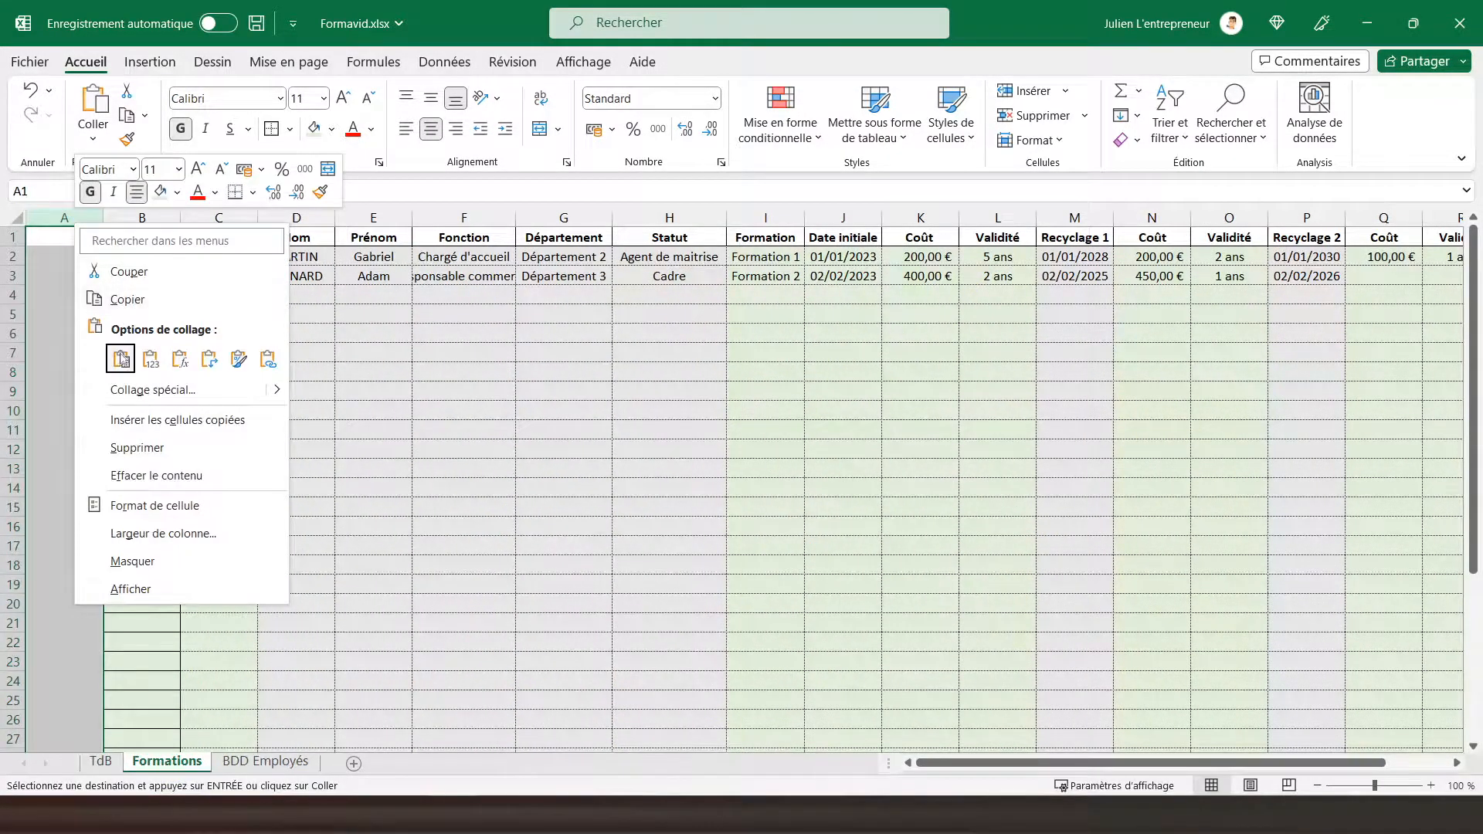
pyautogui.click(121, 359)
pyautogui.click(154, 404)
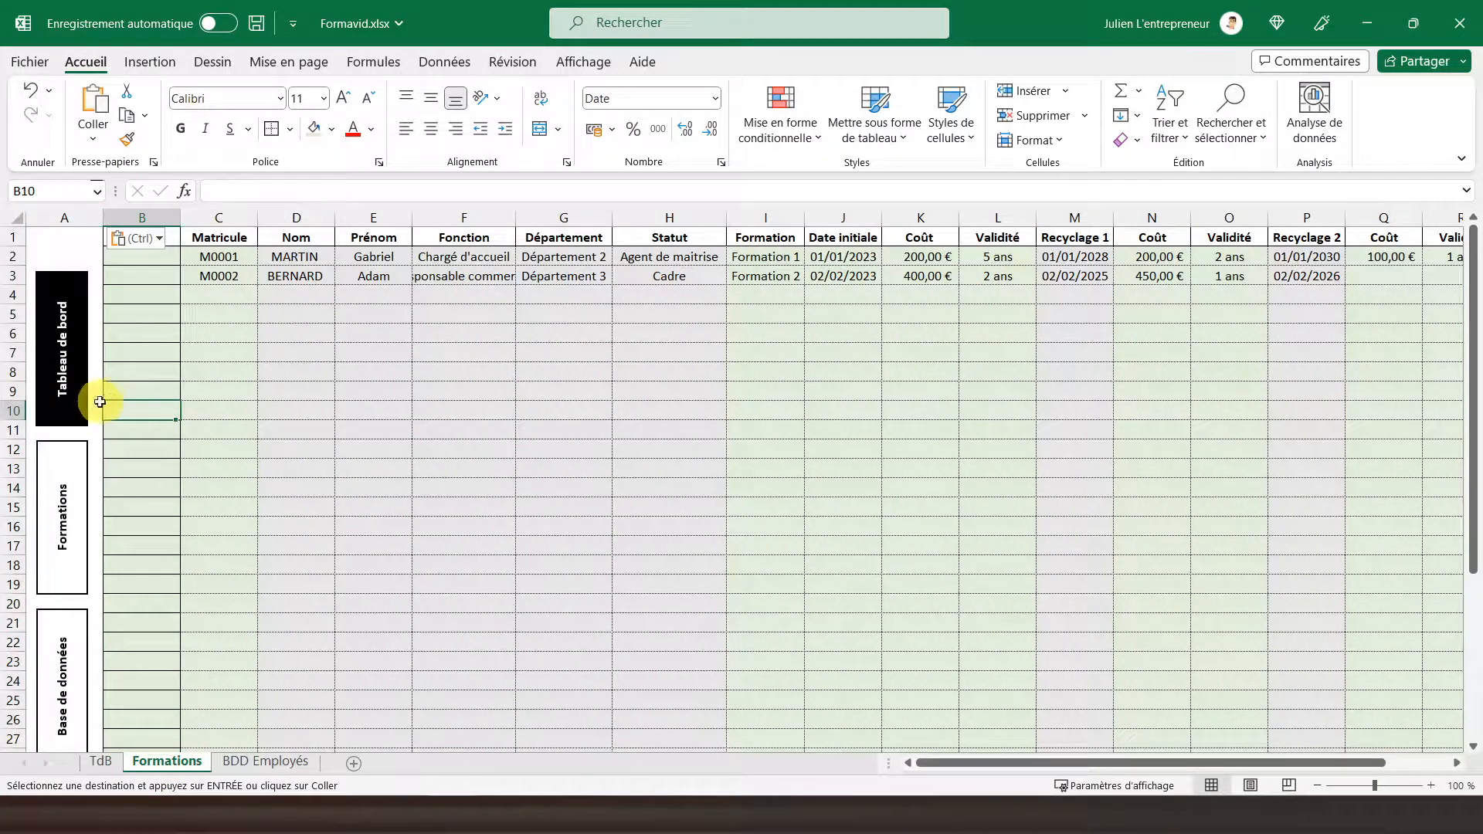
# Give the Tableau de bord button on the Formations sheet a white fill with black text.
pyautogui.rightClick(84, 410)
pyautogui.click(184, 171)
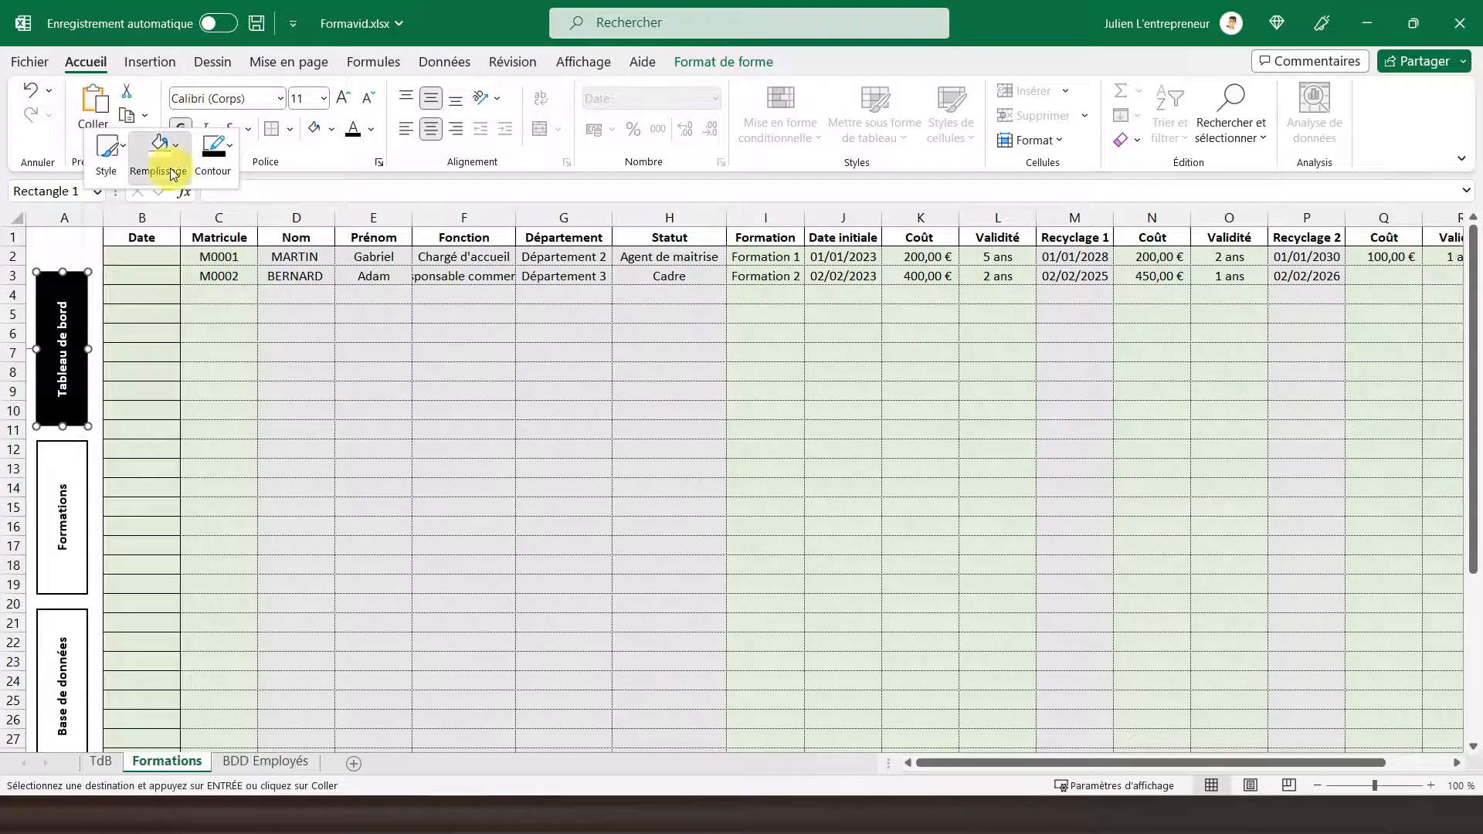
pyautogui.click(136, 253)
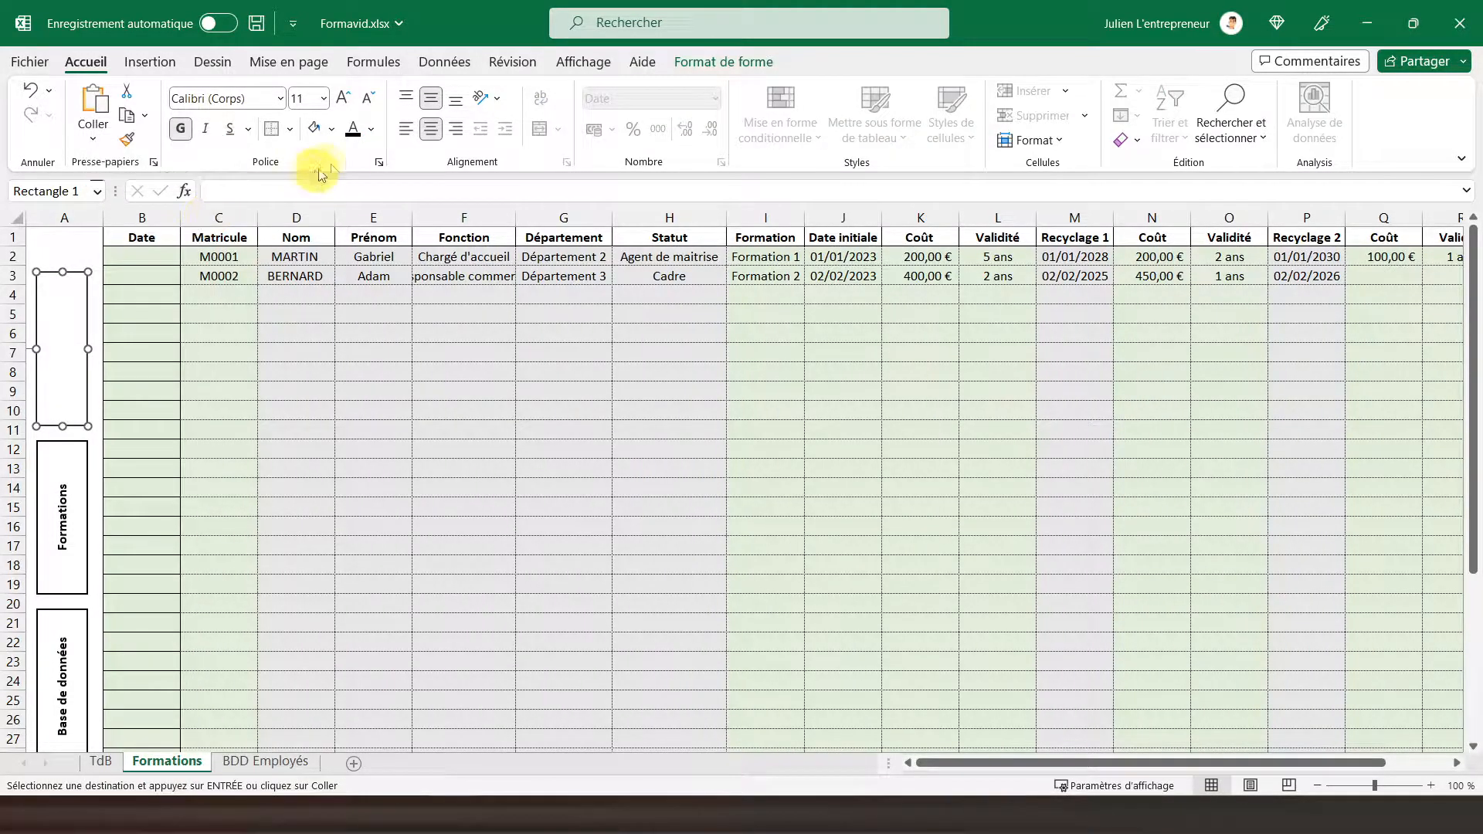
# Give the Formations button on the Formations sheet a black fill with white text.
pyautogui.rightClick(78, 491)
pyautogui.click(152, 147)
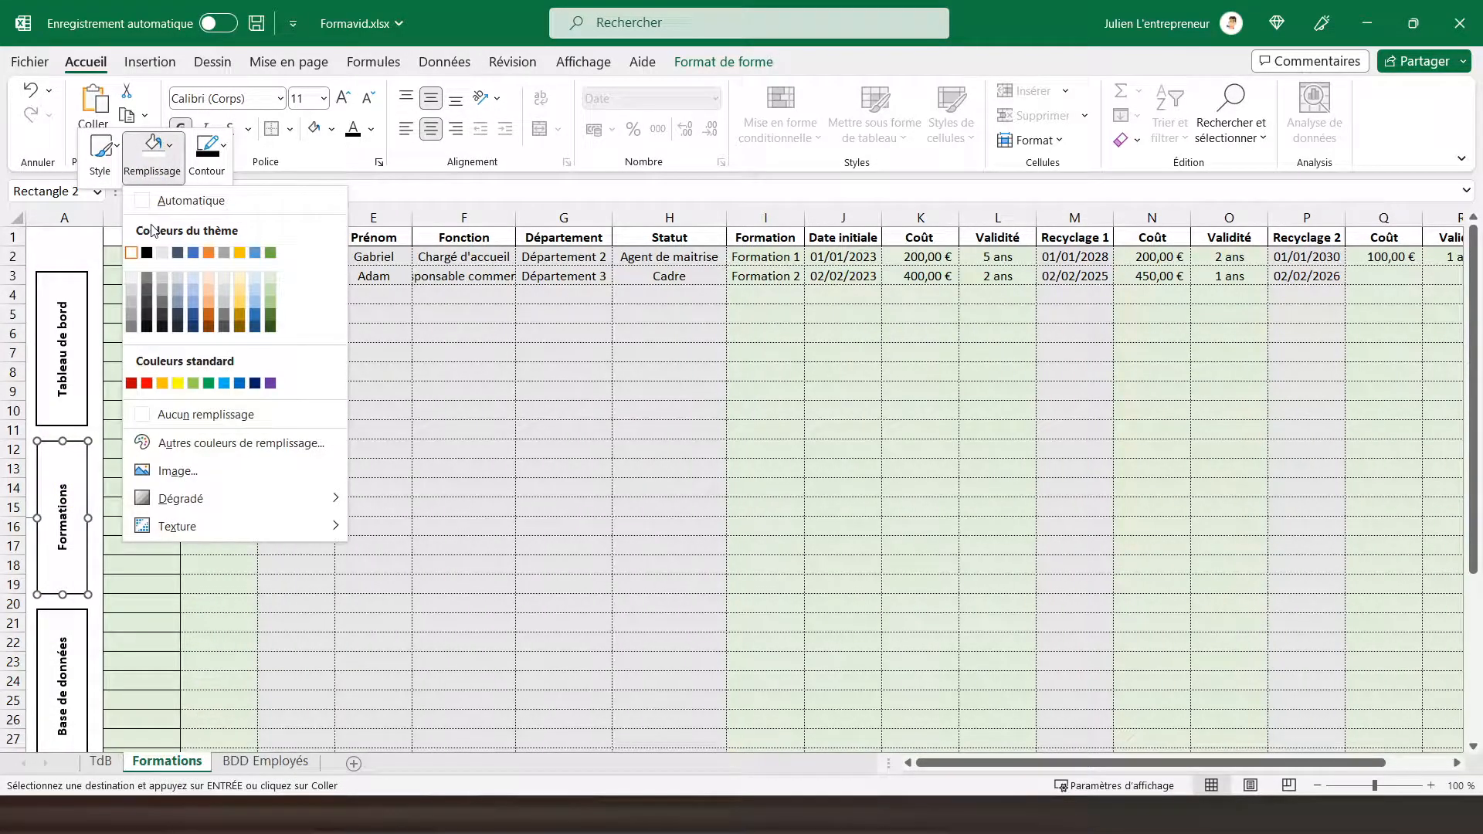
pyautogui.click(151, 253)
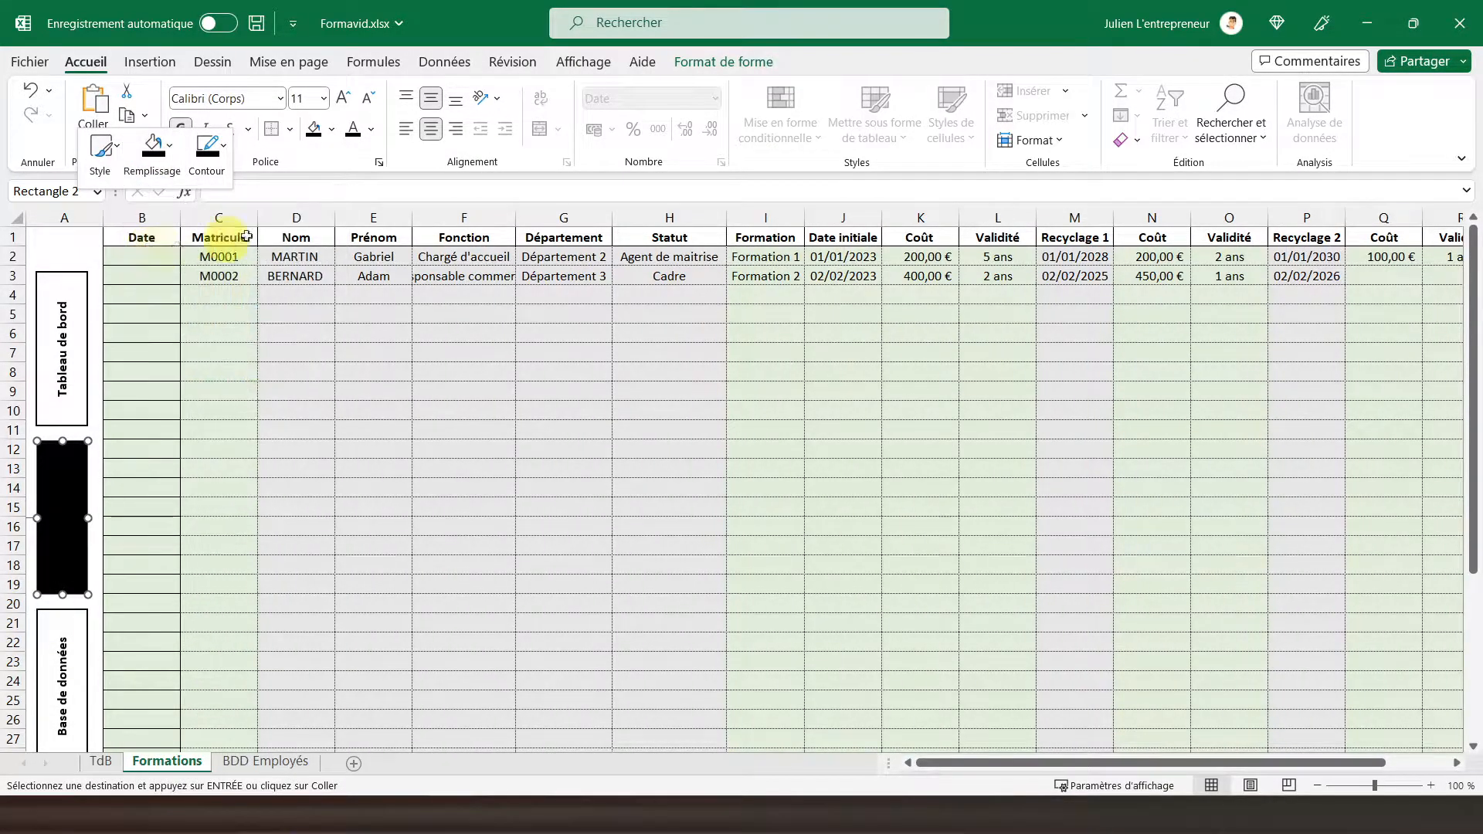
pyautogui.click(372, 136)
pyautogui.click(358, 207)
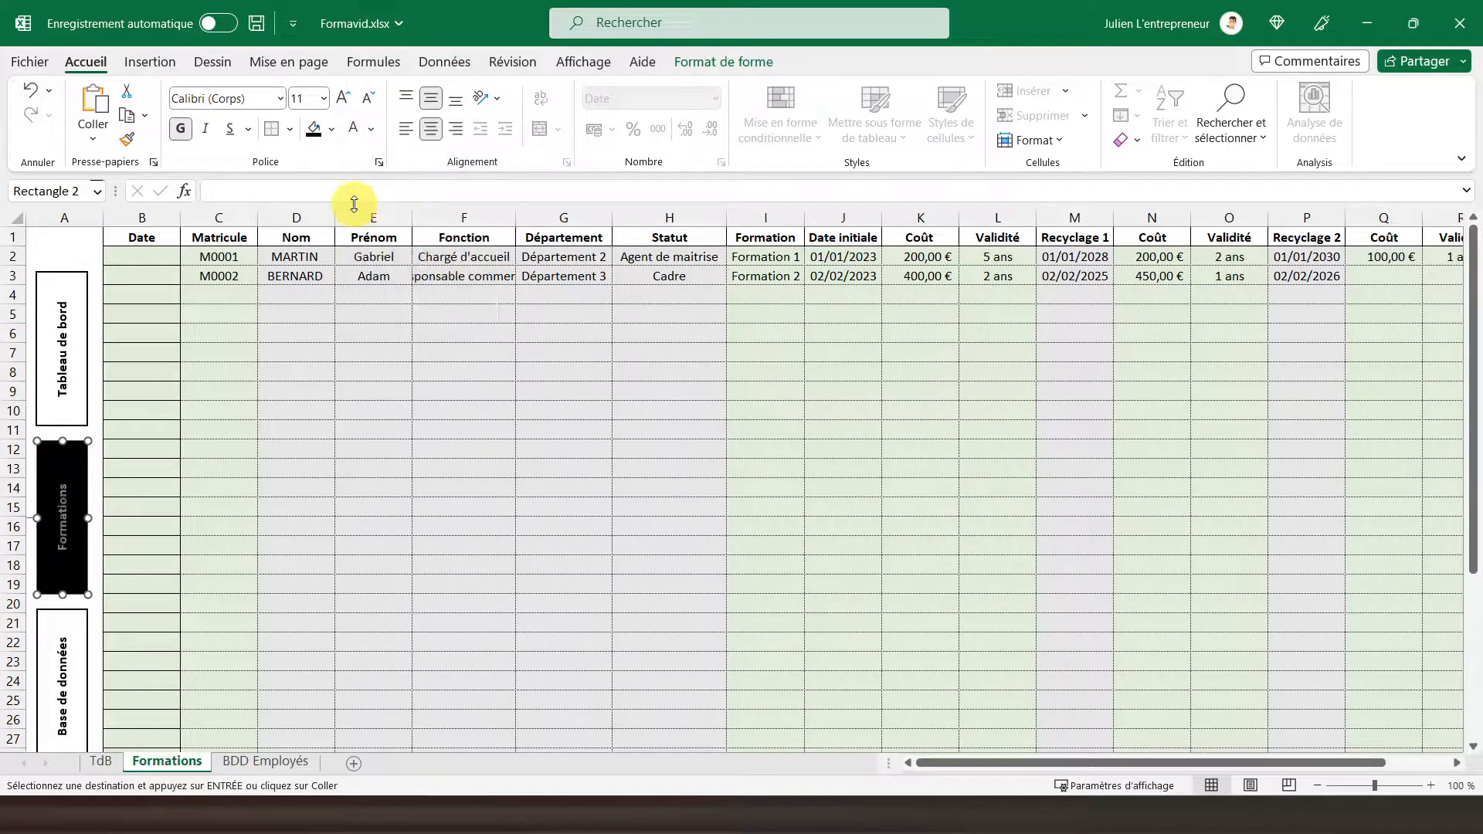
# Copy column A with its recoloured buttons from the Formations sheet into column A of the BDD Employés sheet.
pyautogui.rightClick(86, 217)
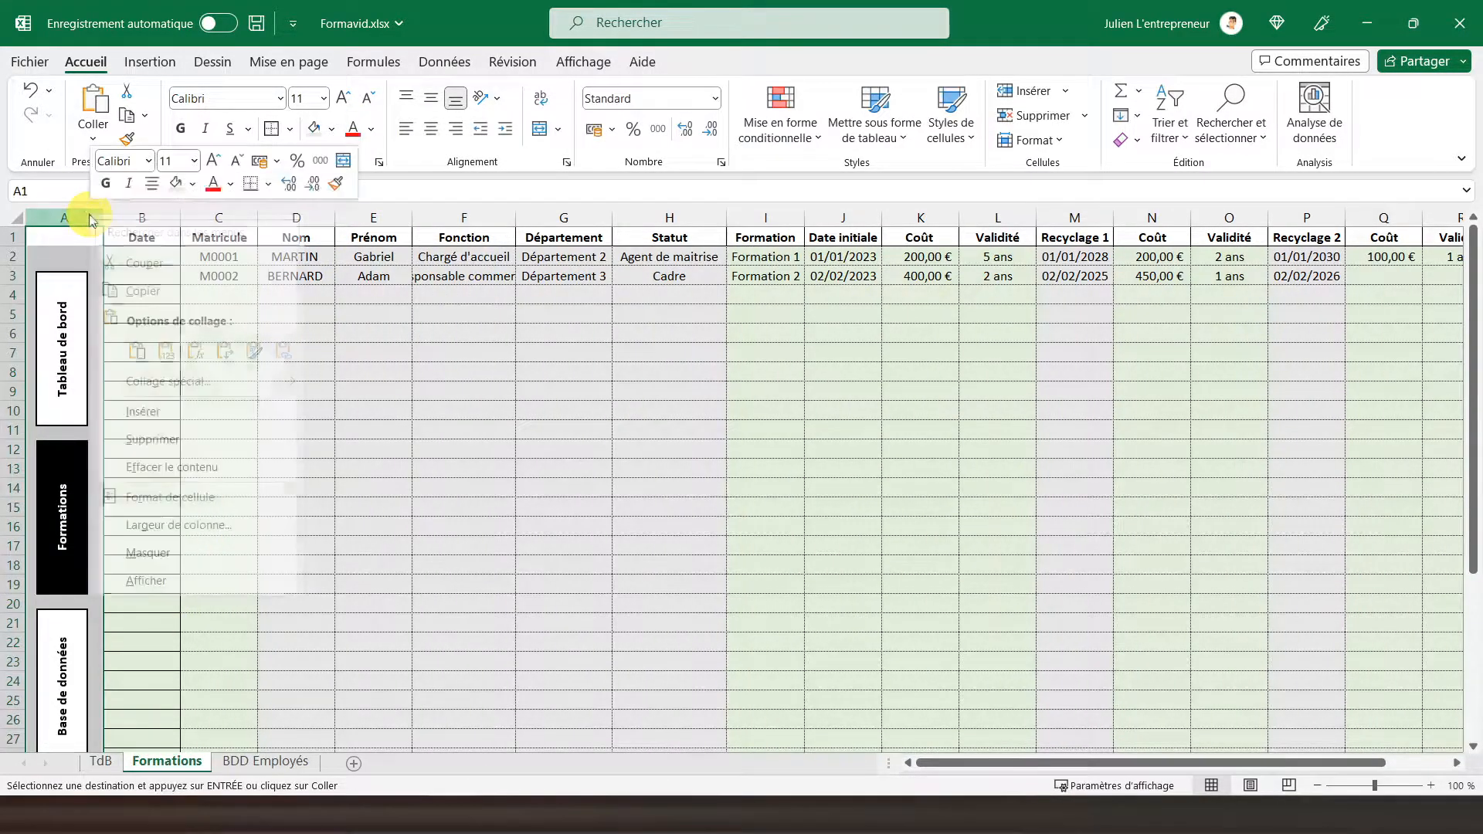
pyautogui.click(147, 288)
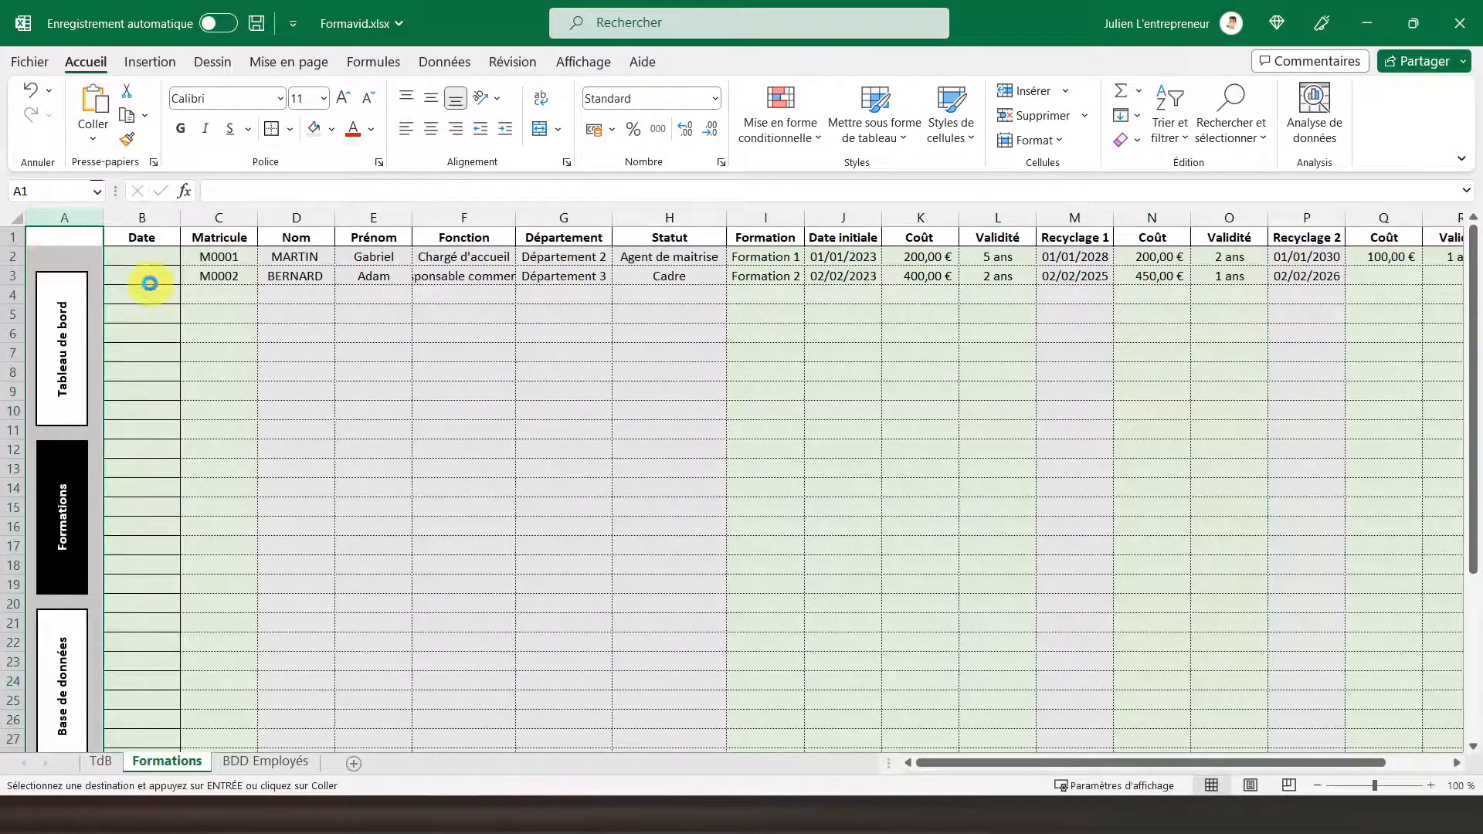
pyautogui.click(251, 760)
pyautogui.click(72, 217)
pyautogui.rightClick(75, 217)
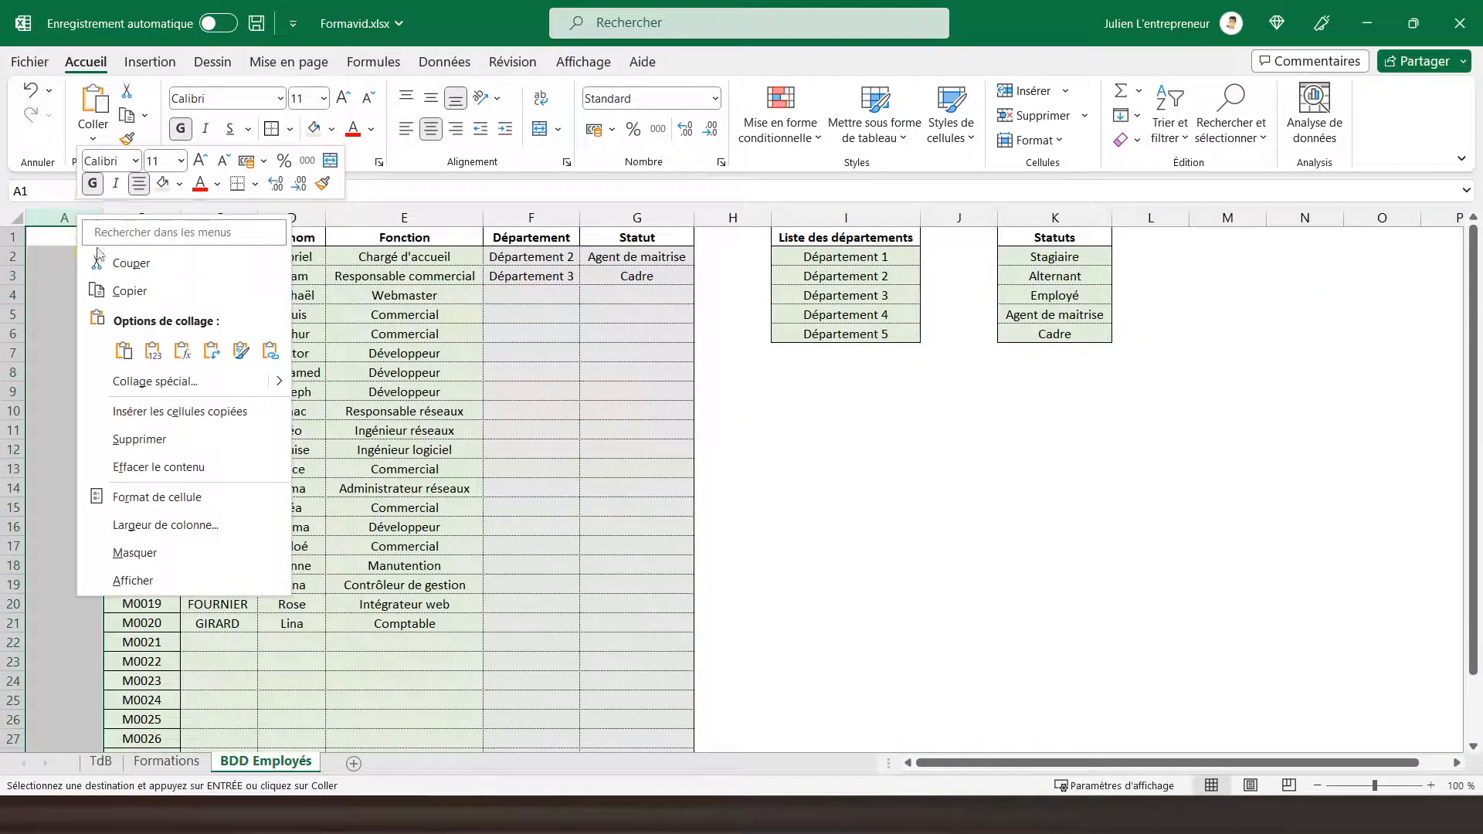
pyautogui.click(122, 350)
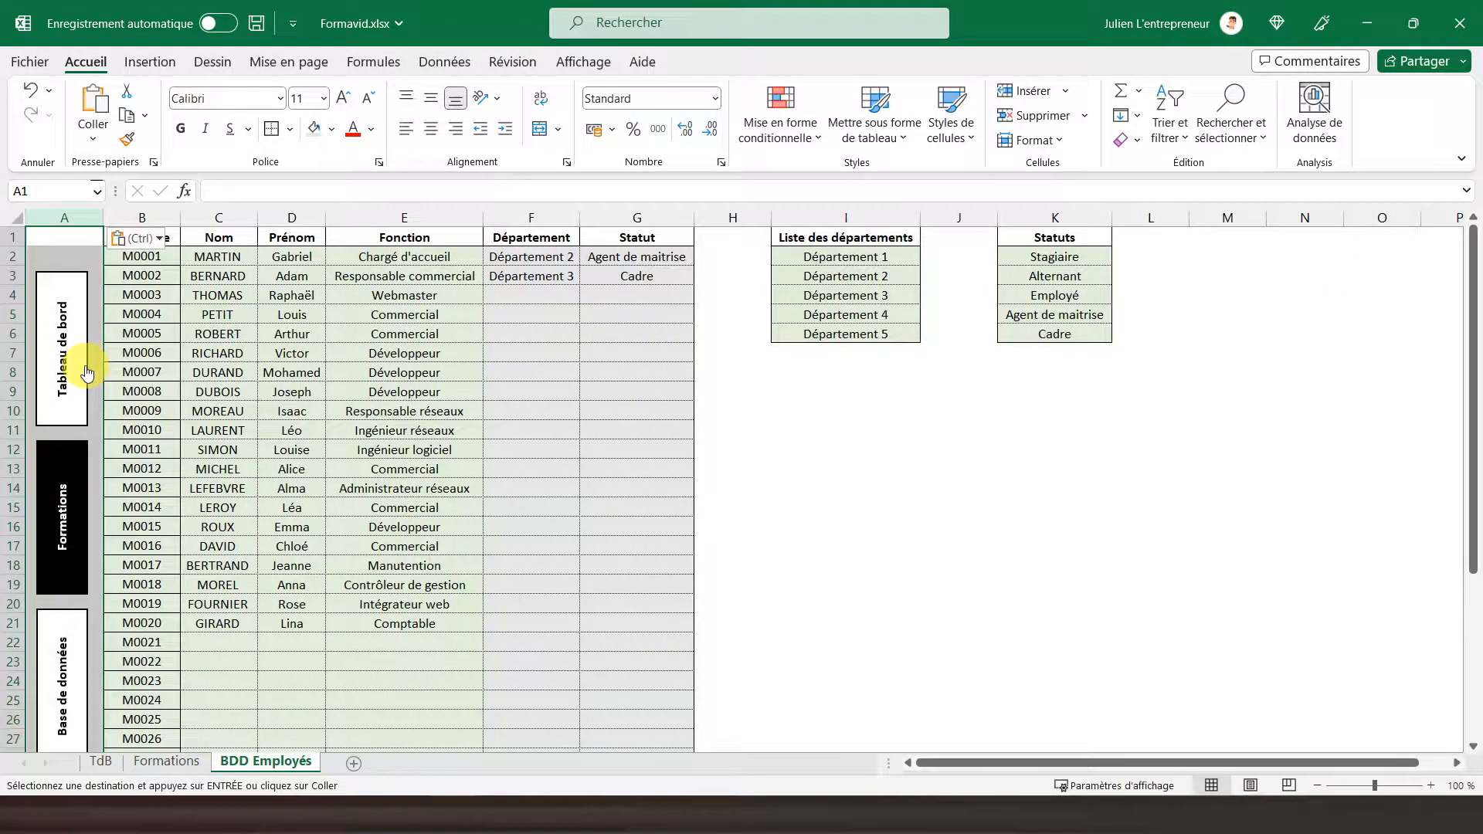
pyautogui.rightClick(68, 382)
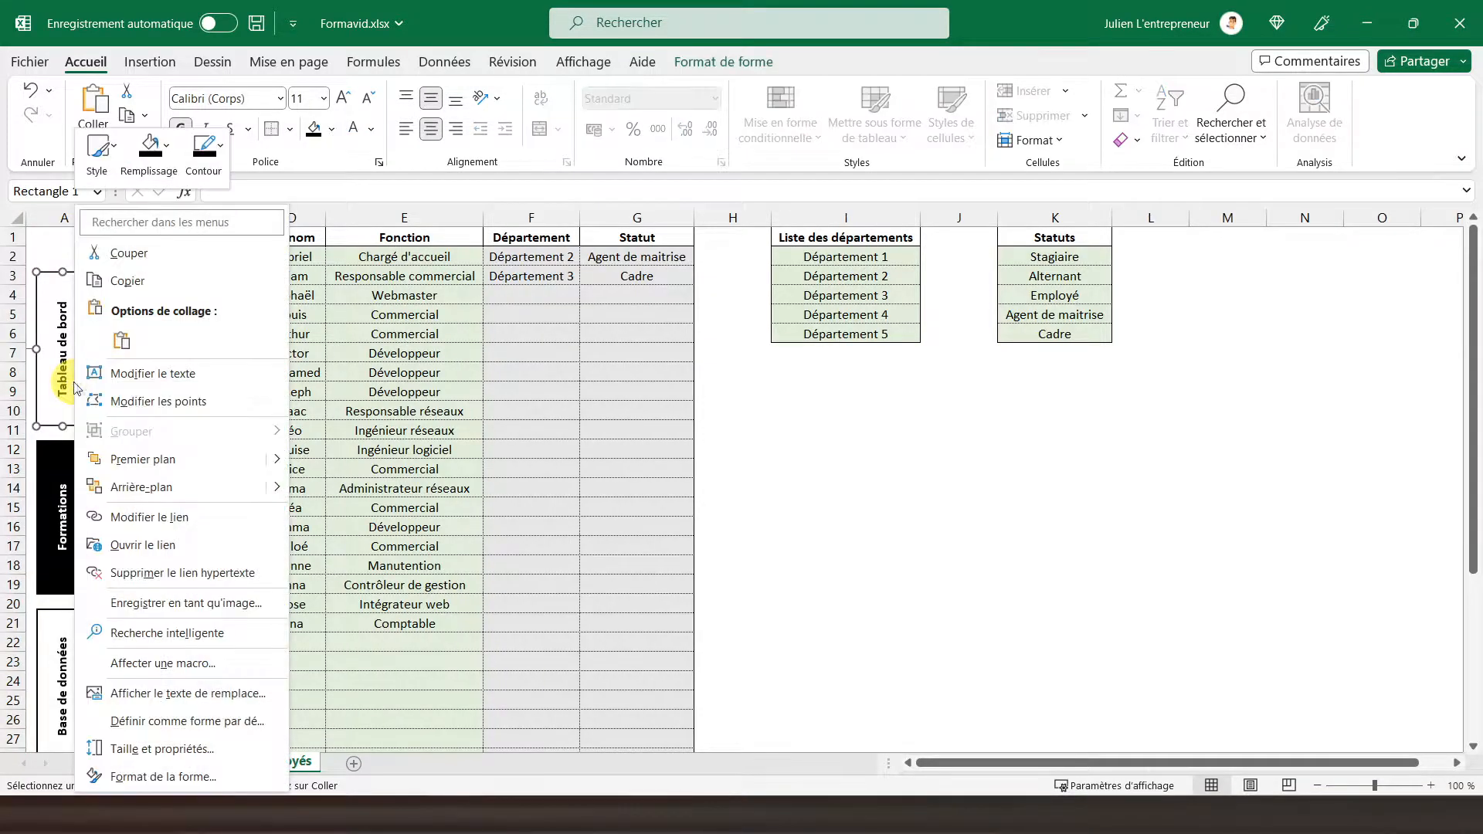
pyautogui.click(159, 158)
pyautogui.click(455, 306)
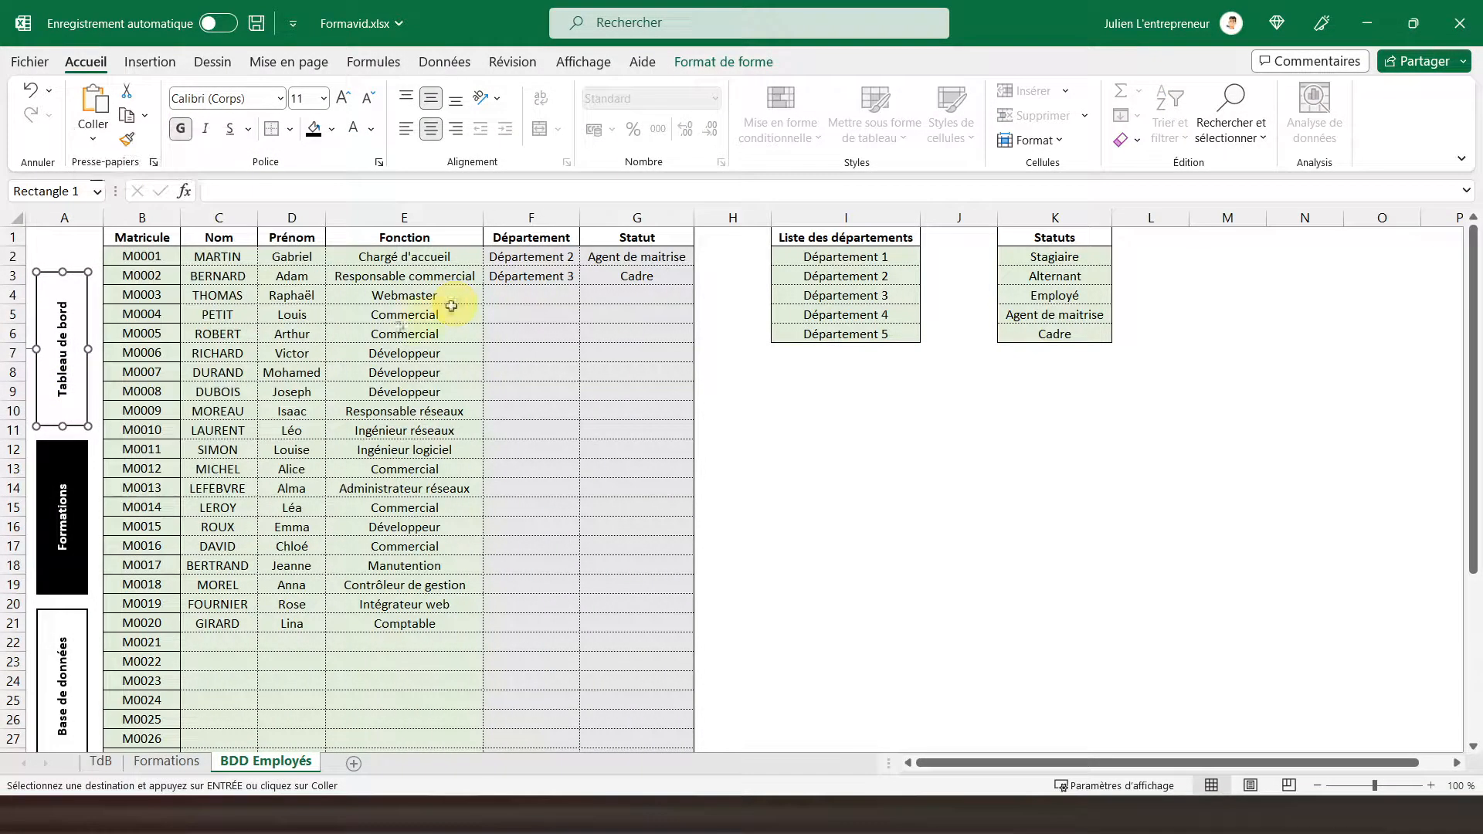
pyautogui.rightClick(68, 496)
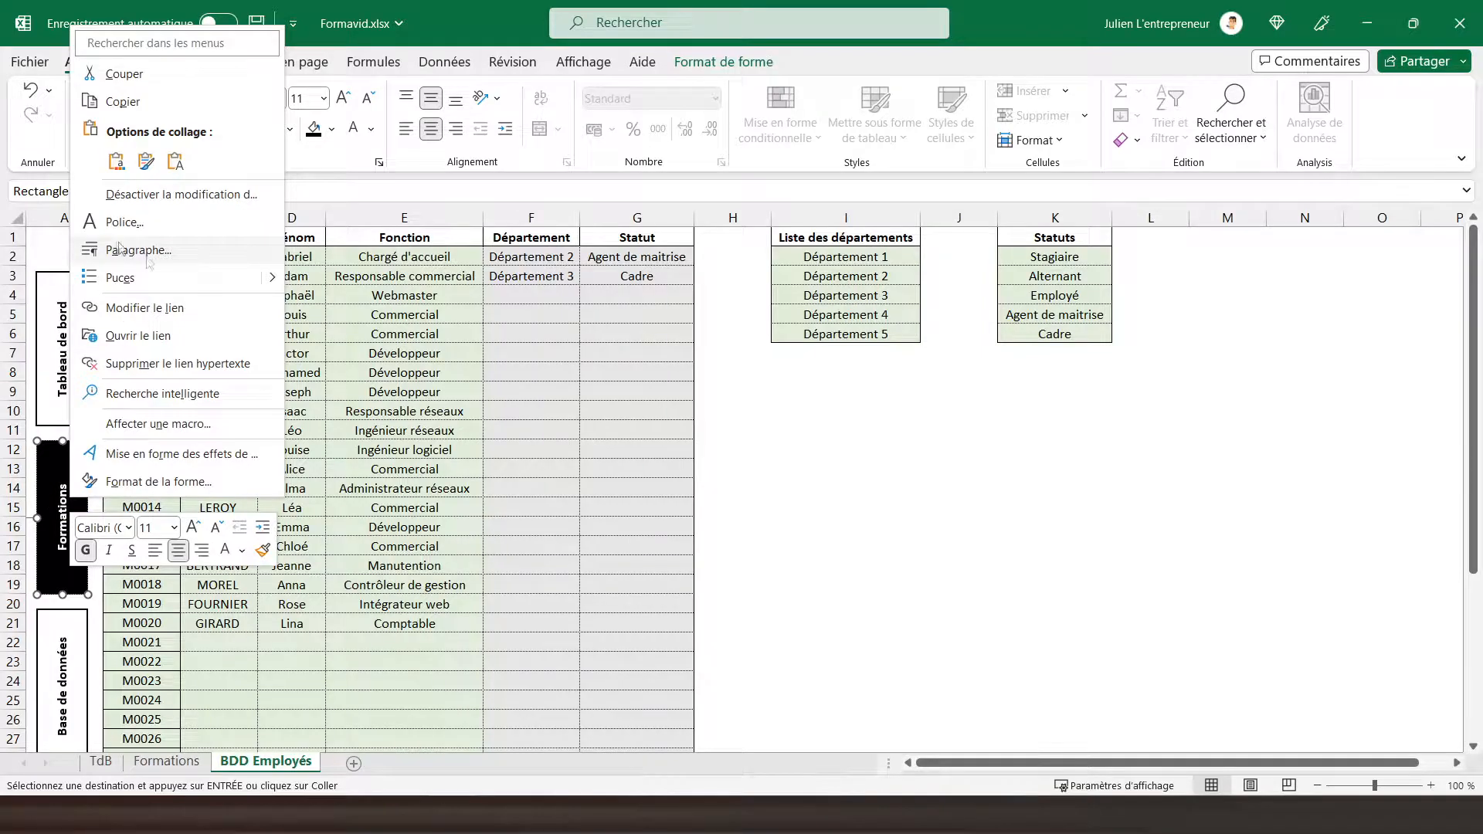
pyautogui.click(465, 392)
pyautogui.click(112, 489)
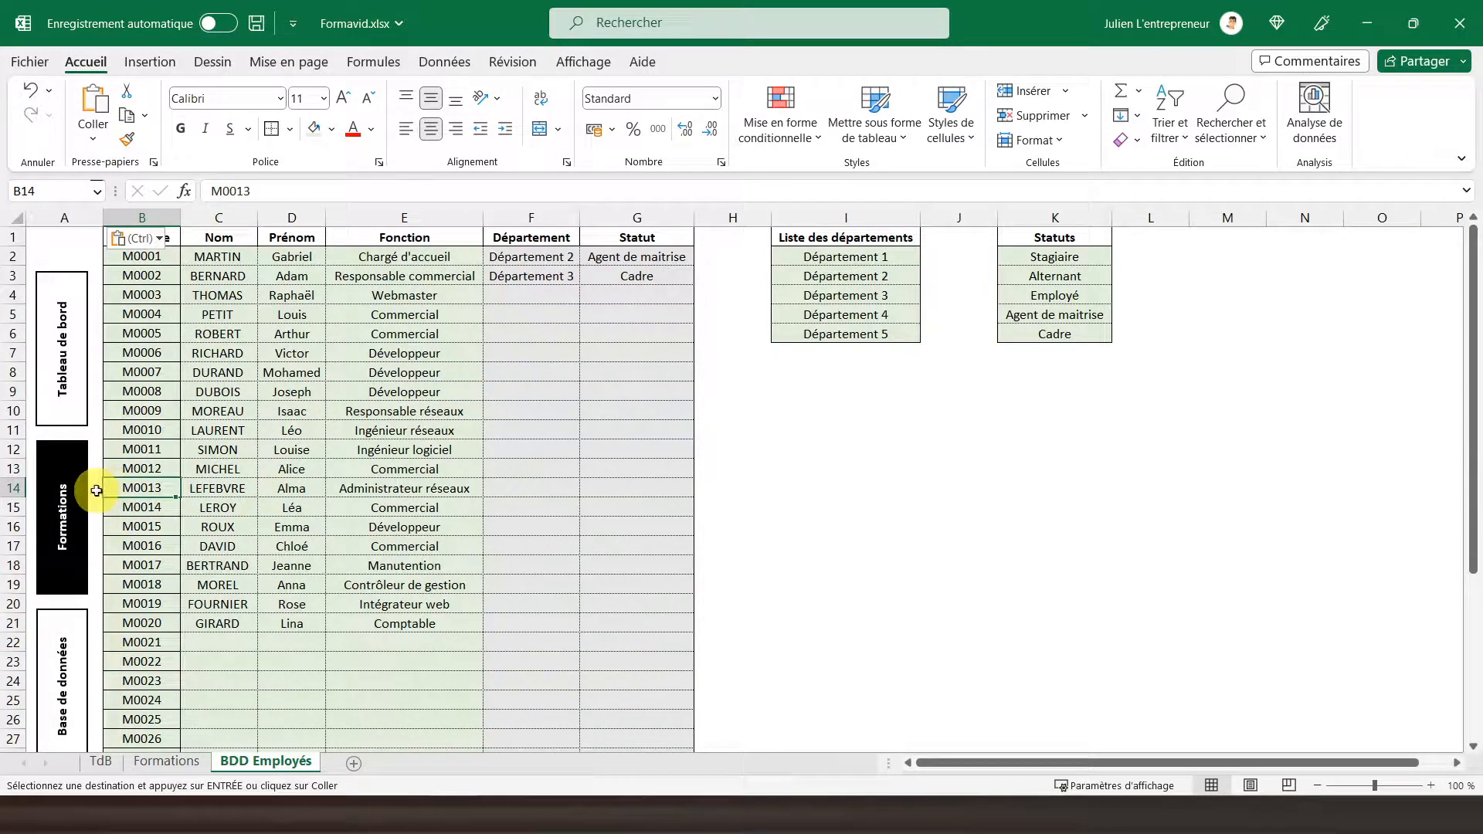
# Give the Formations button on the BDD Employés sheet a white fill with black text.
pyautogui.rightClick(89, 502)
pyautogui.click(172, 166)
pyautogui.click(142, 255)
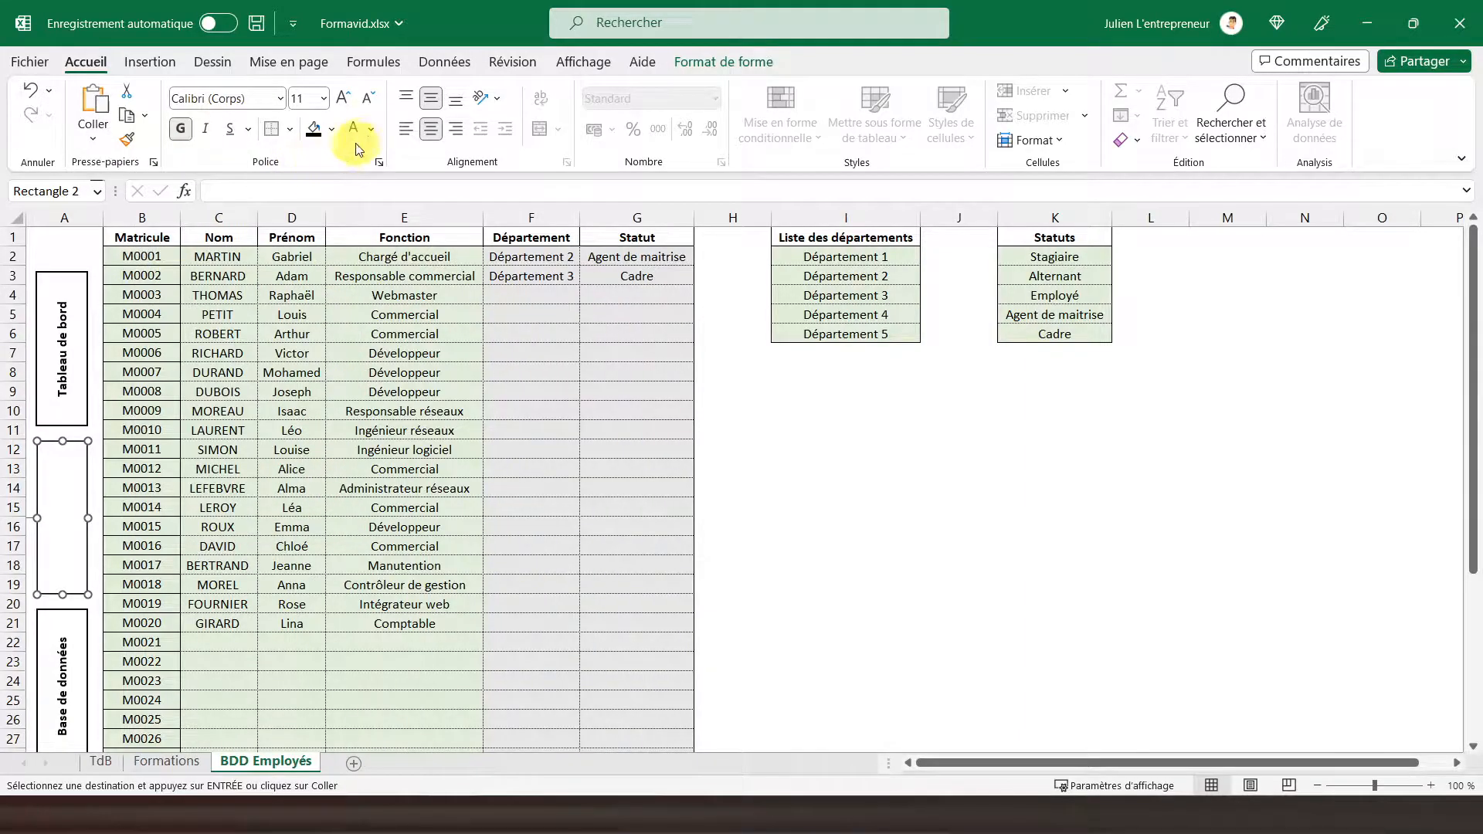
pyautogui.click(374, 138)
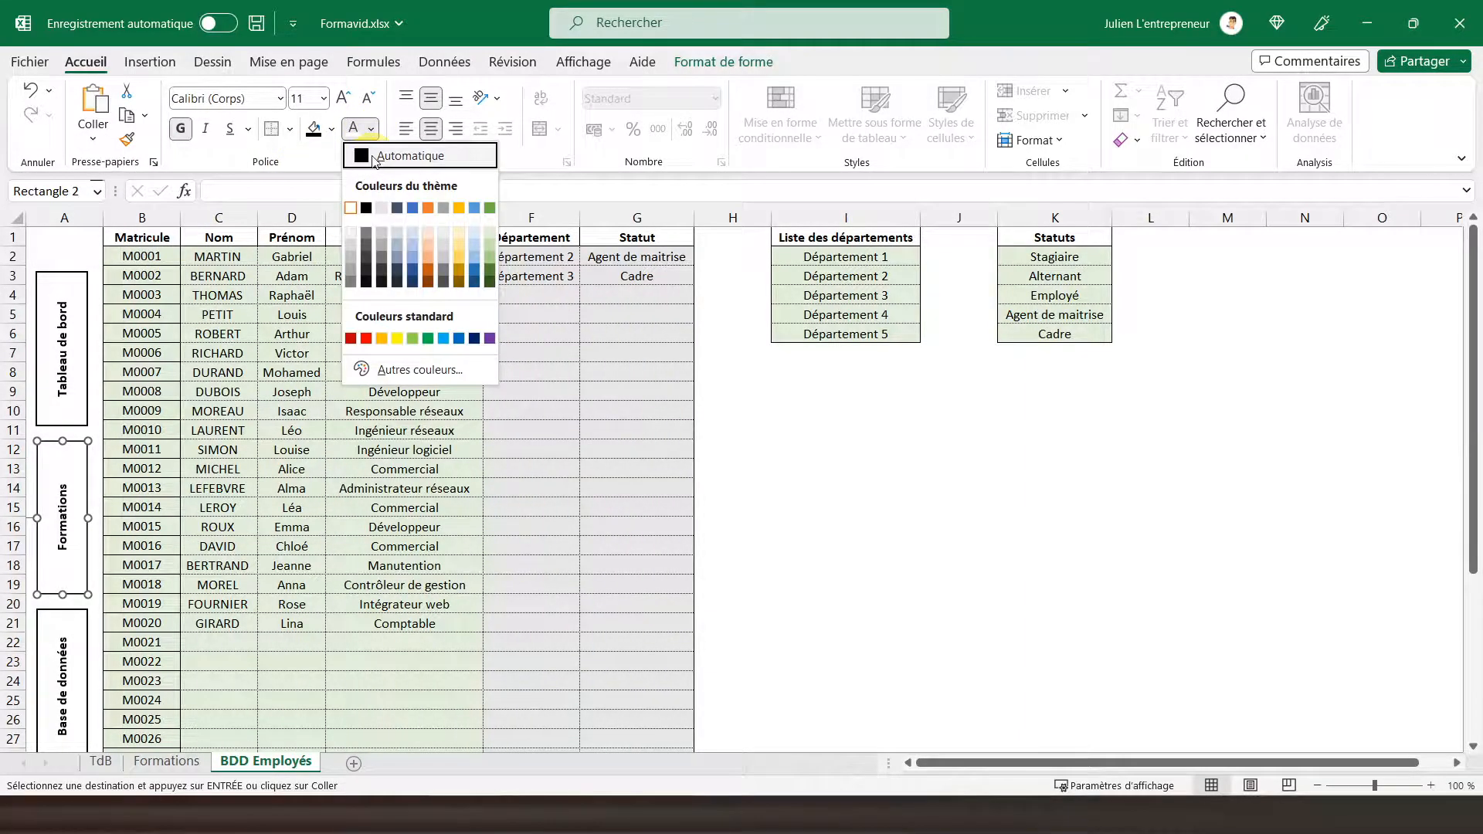
pyautogui.click(366, 212)
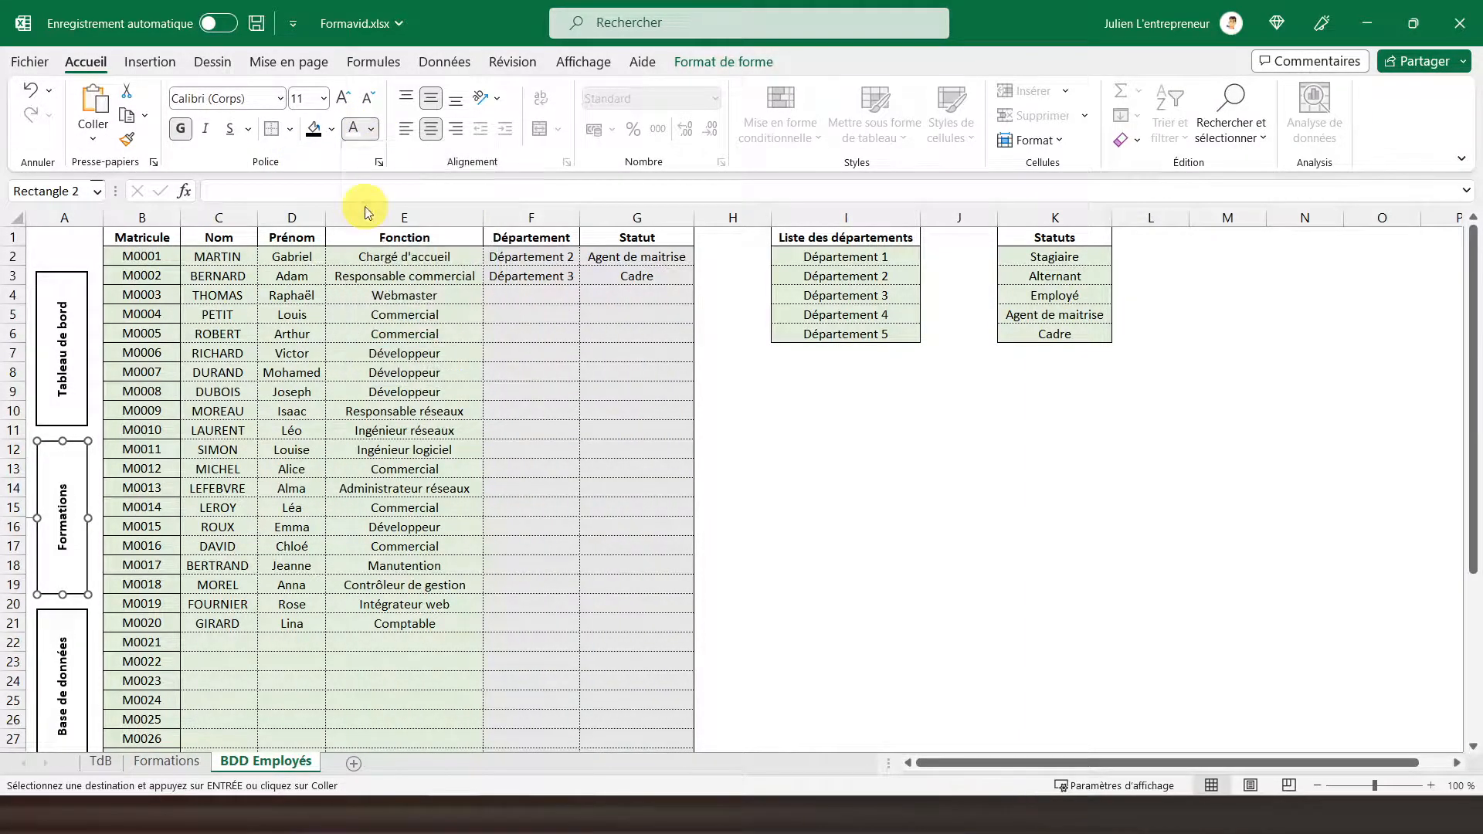
# Give the Base de données button on the BDD Employés sheet a black fill with white text.
pyautogui.rightClick(77, 642)
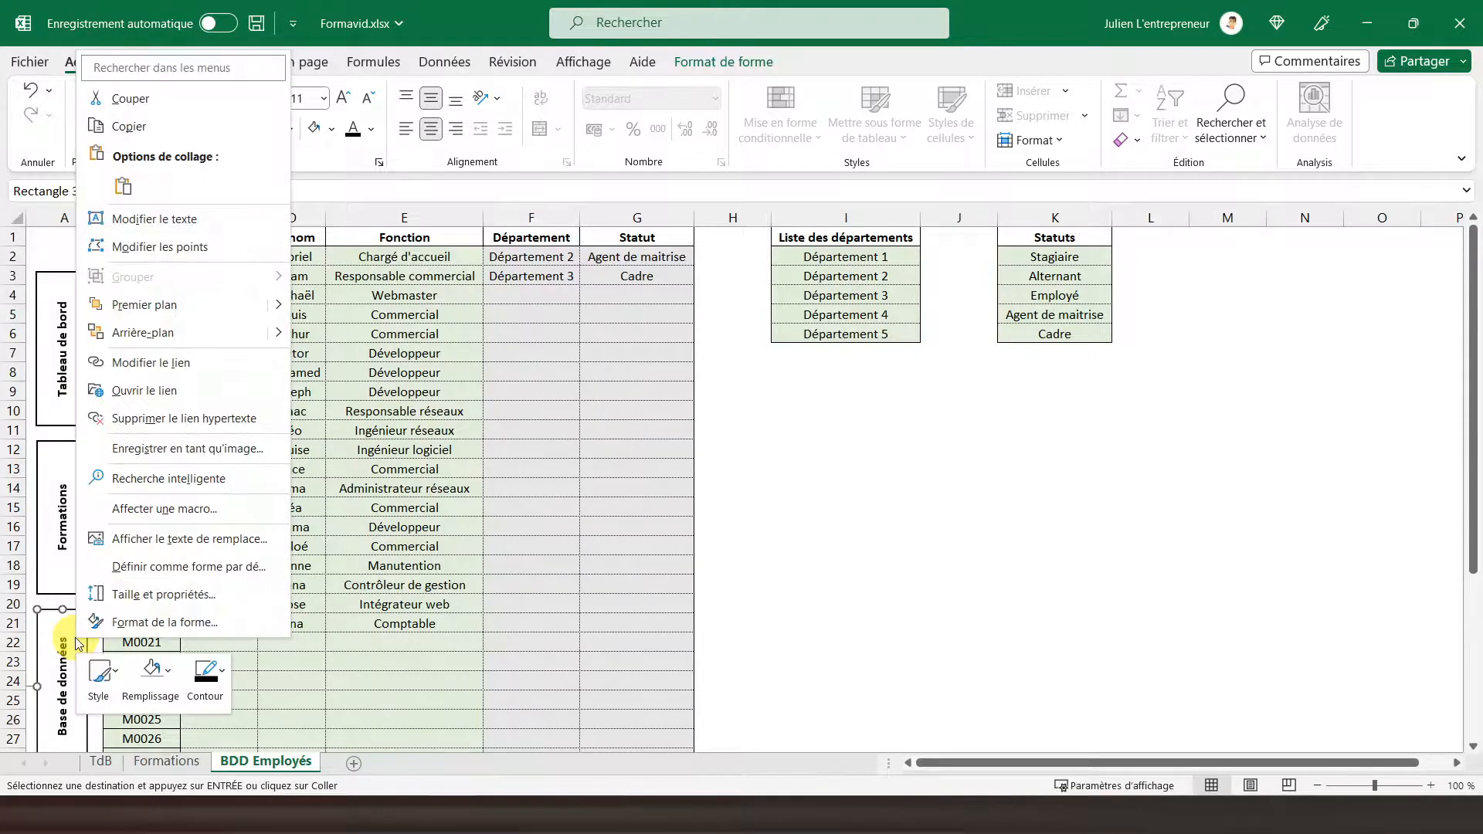
pyautogui.click(151, 671)
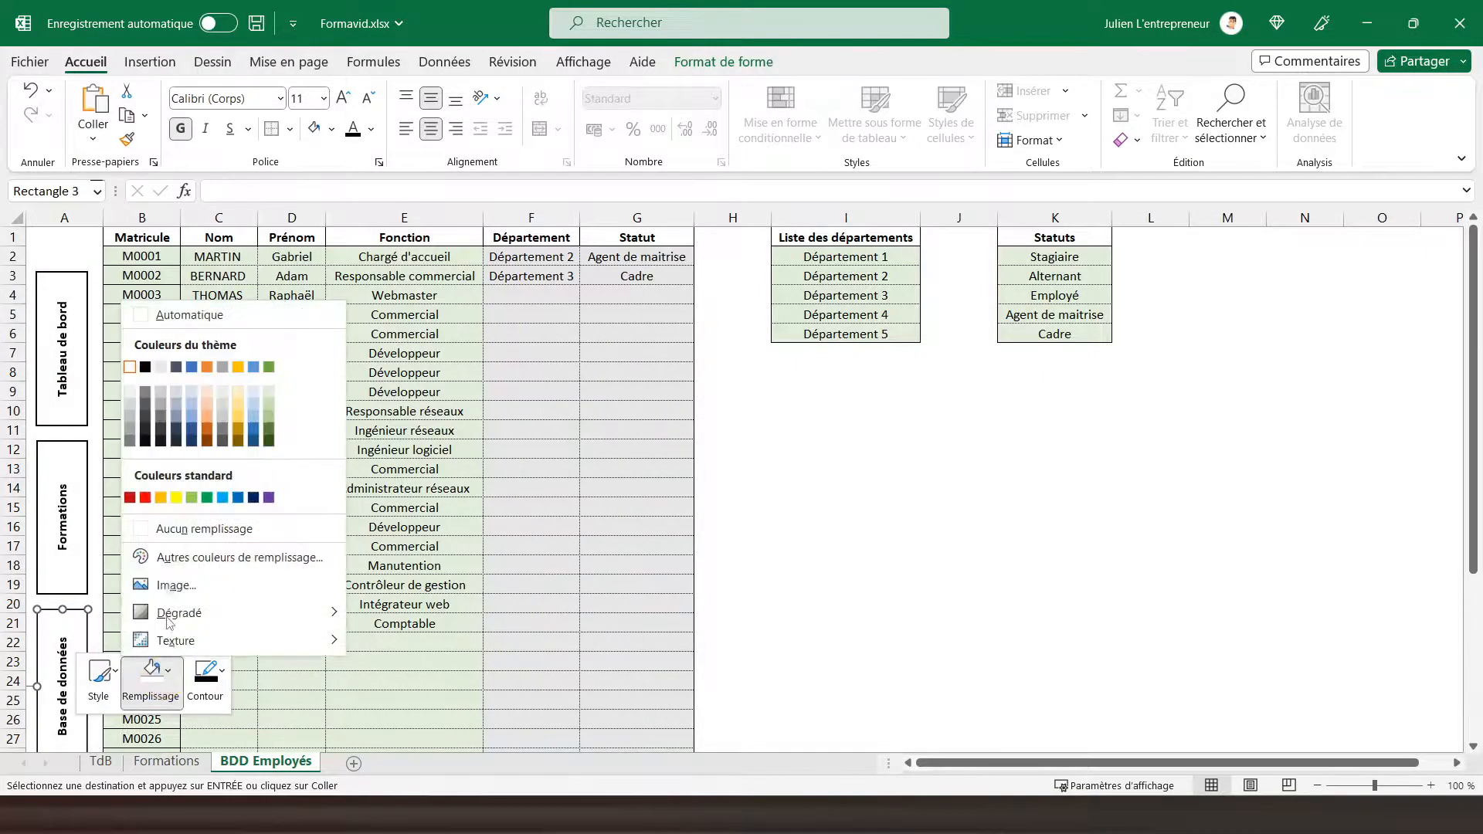
pyautogui.click(145, 368)
pyautogui.click(373, 130)
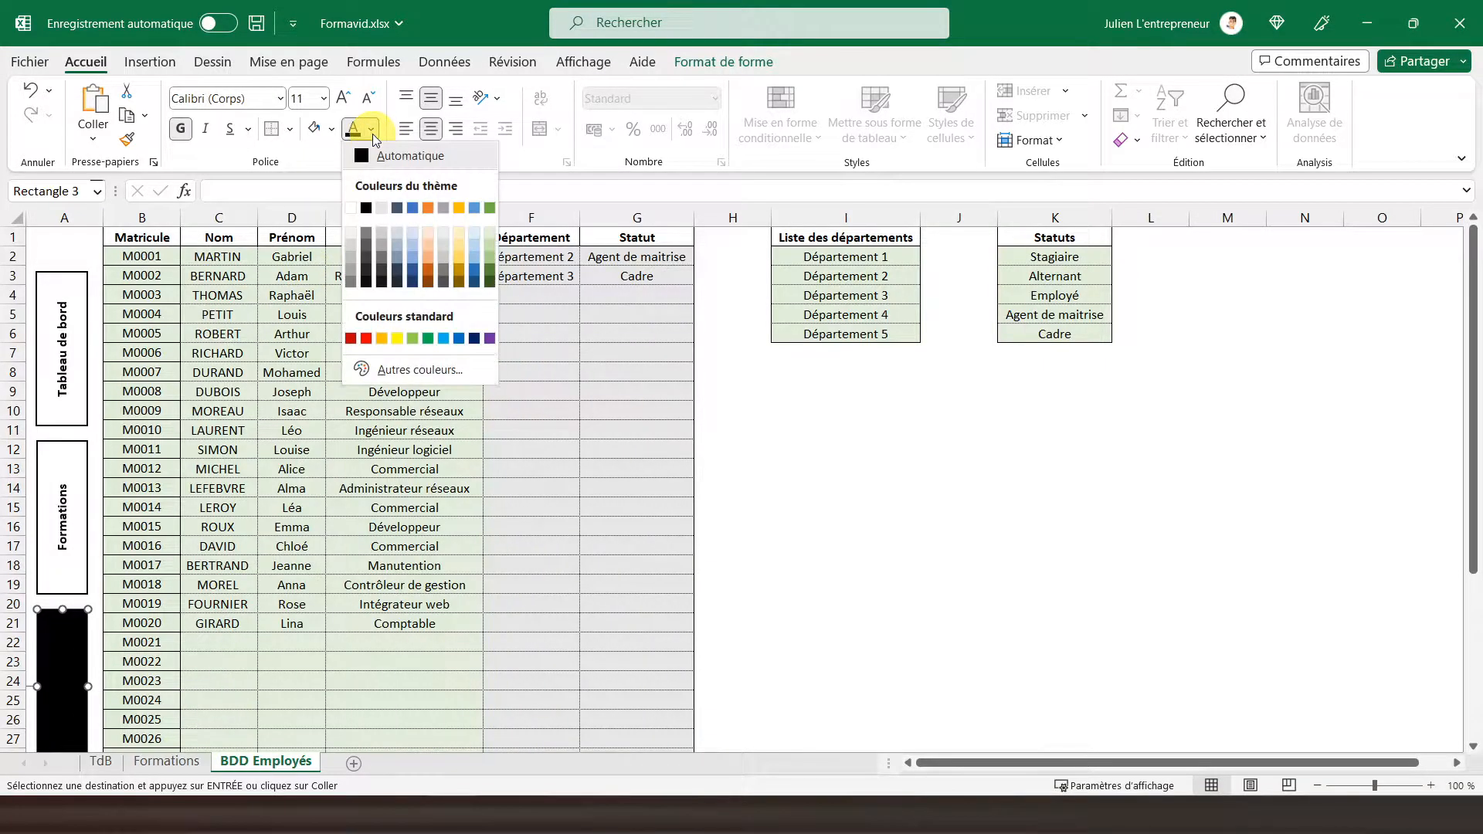
pyautogui.click(352, 207)
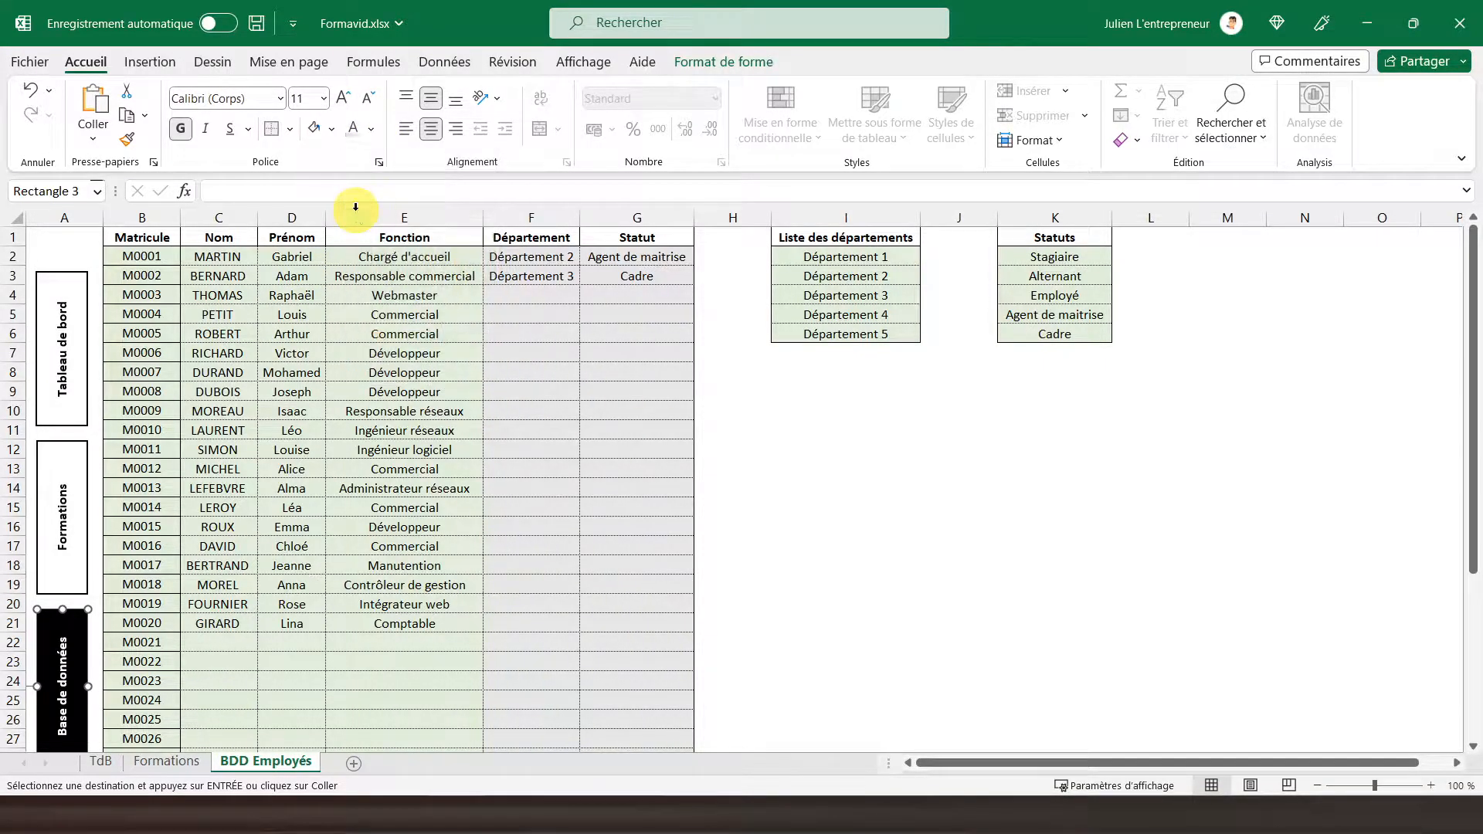
pyautogui.click(190, 492)
# Test the navigation buttons by switching between the Formations, Tableau de bord and Base de données sheets, ending on Formations.
pyautogui.scroll(-3, 124, 494)
pyautogui.hotkey('ctrl', 'Home')
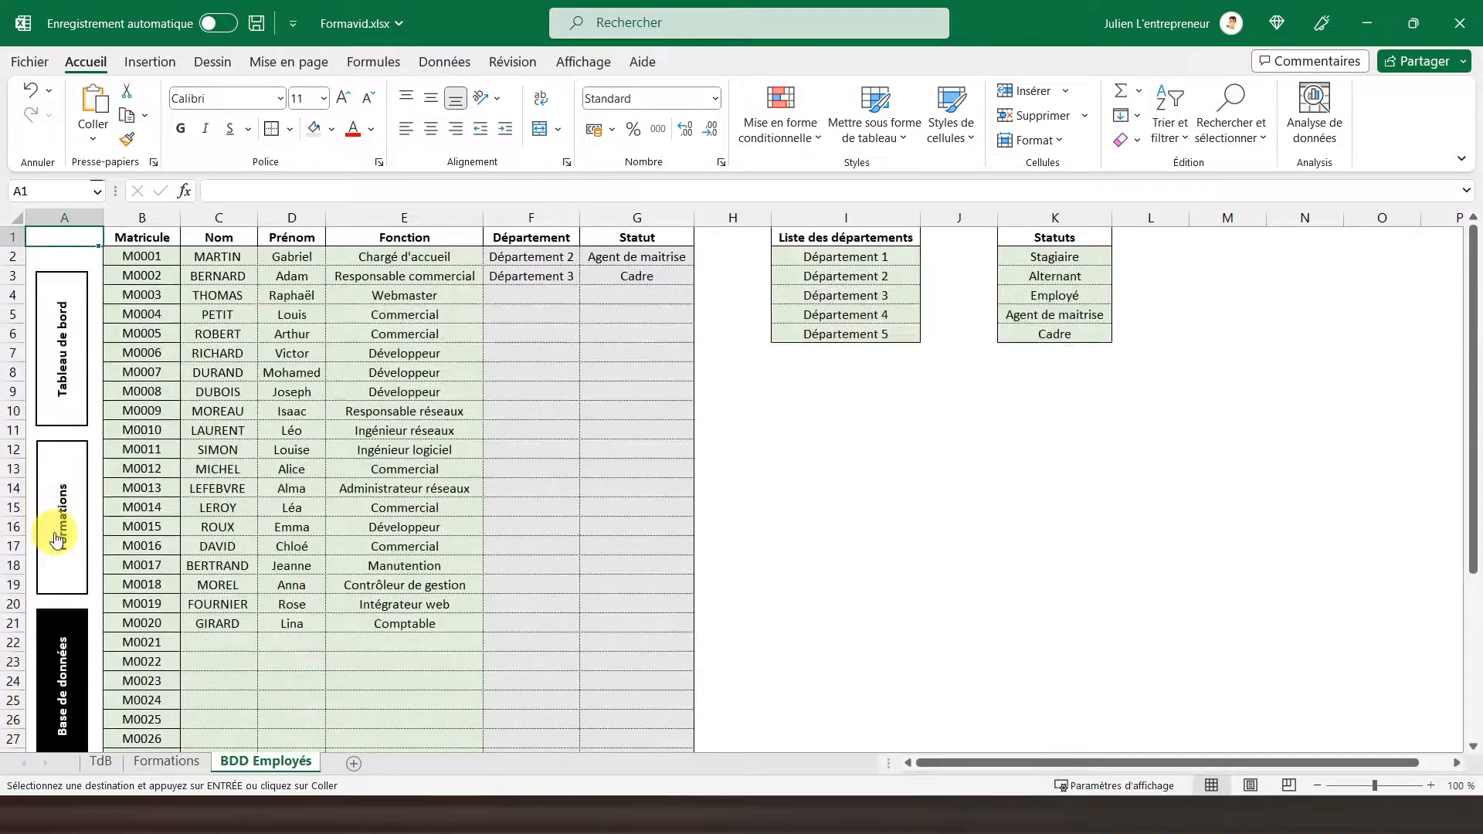
pyautogui.click(55, 538)
pyautogui.click(62, 370)
pyautogui.click(64, 501)
pyautogui.click(63, 687)
pyautogui.click(65, 487)
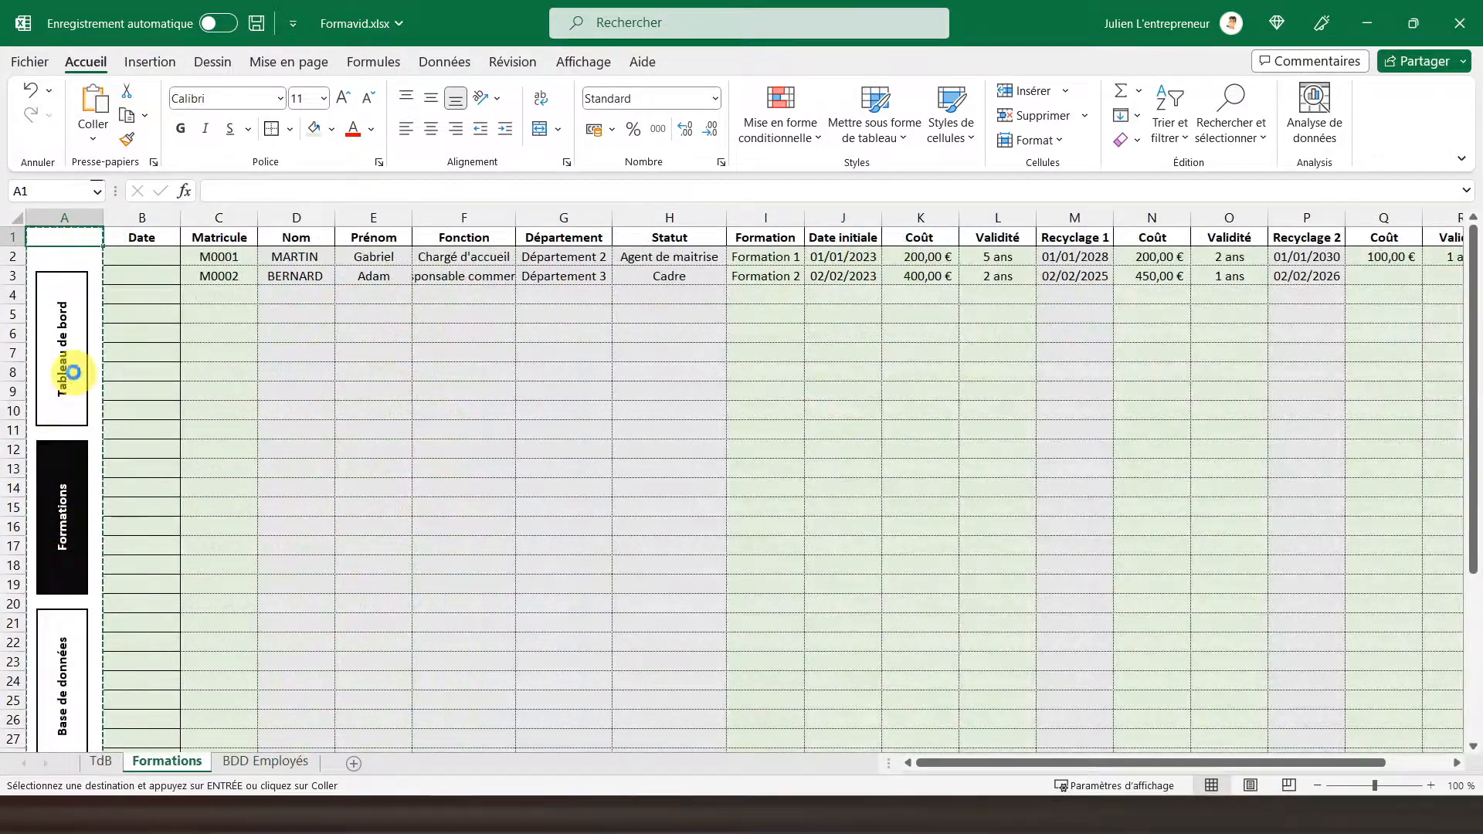
pyautogui.click(73, 372)
pyautogui.click(65, 510)
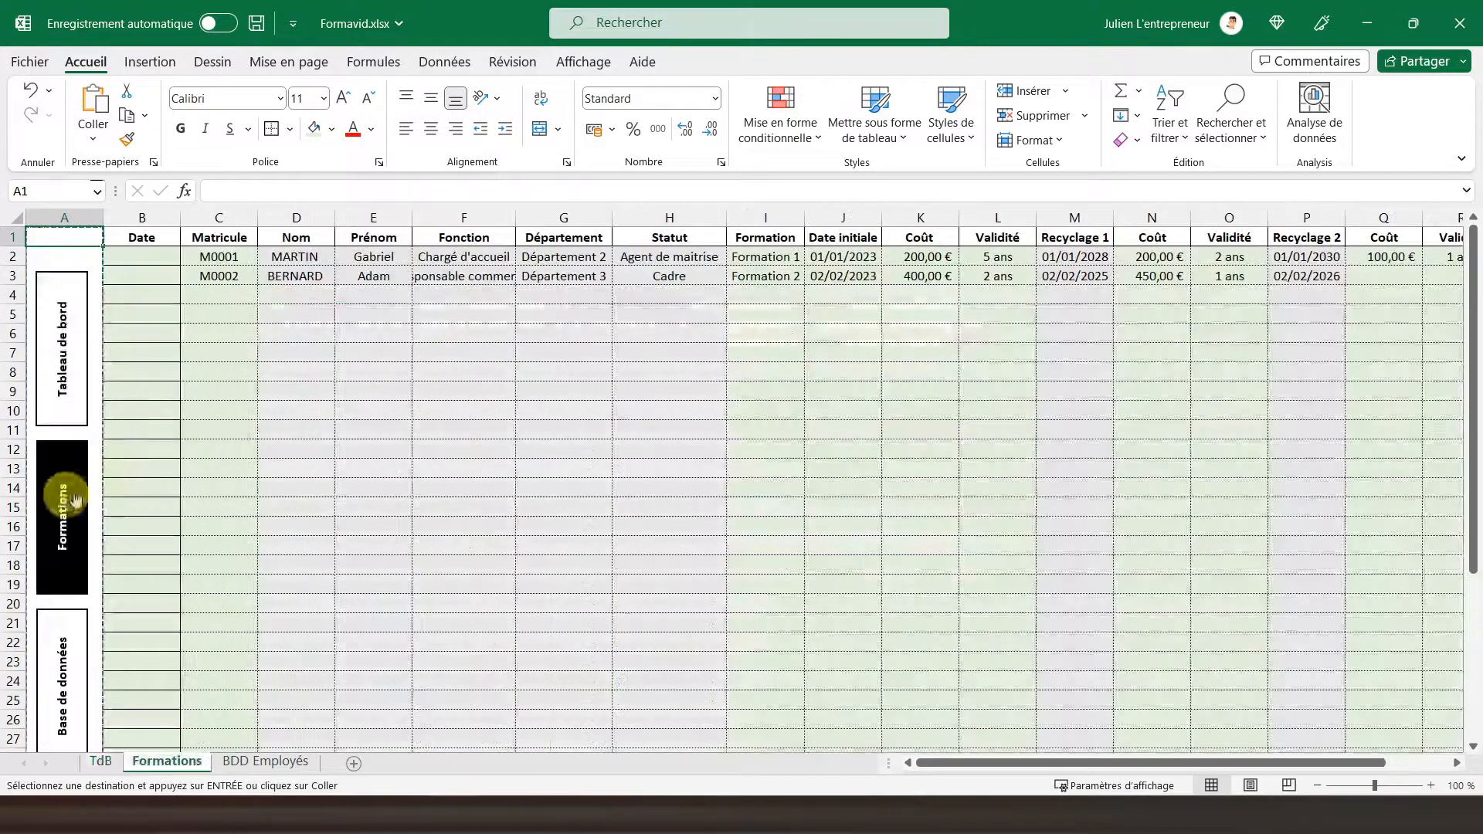
# Auto-fit the Fonction column width on the Formations sheet and return to the dashboard through its navigation button.
pyautogui.doubleClick(516, 215)
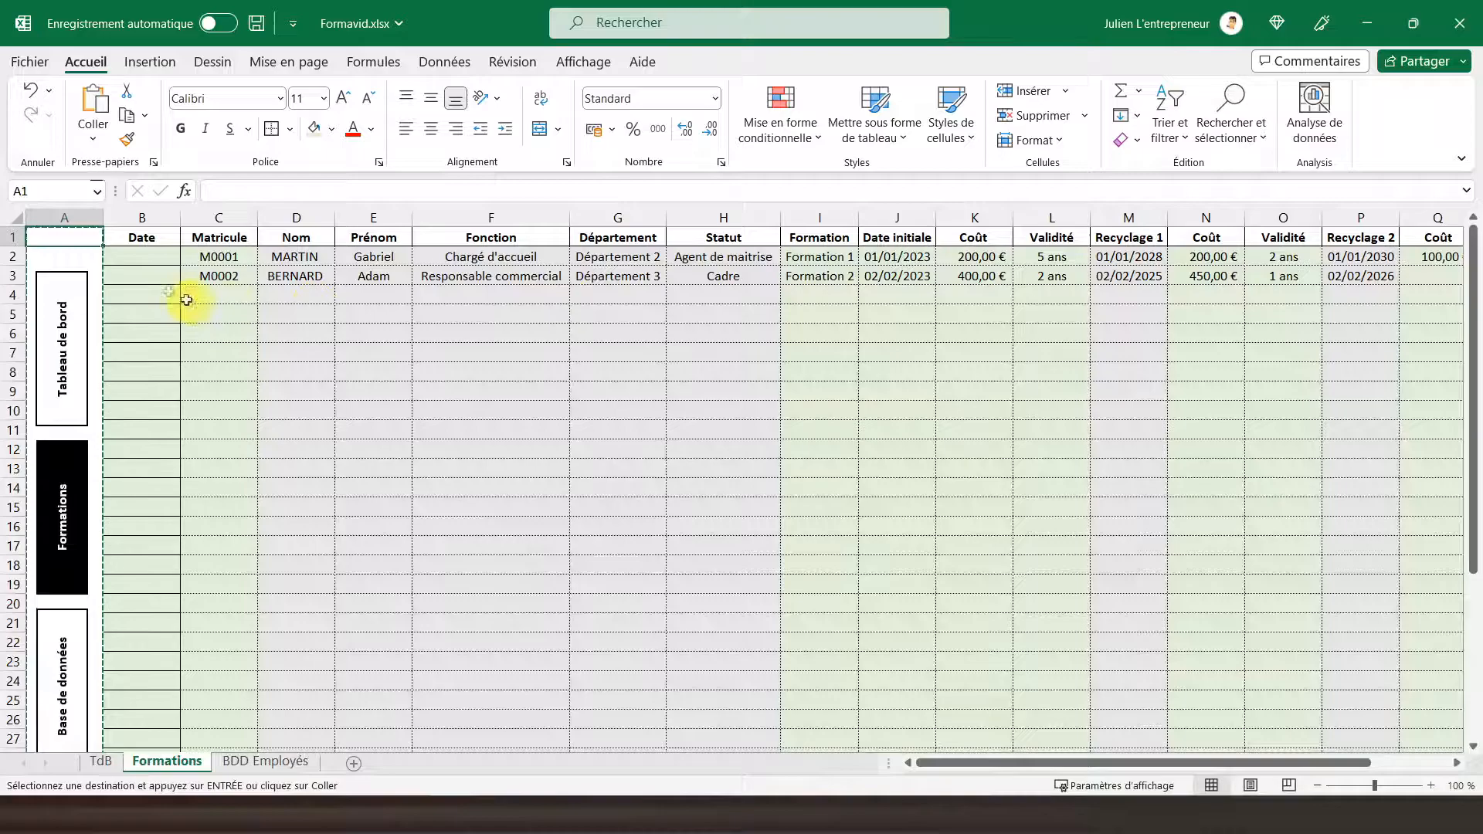
pyautogui.click(74, 320)
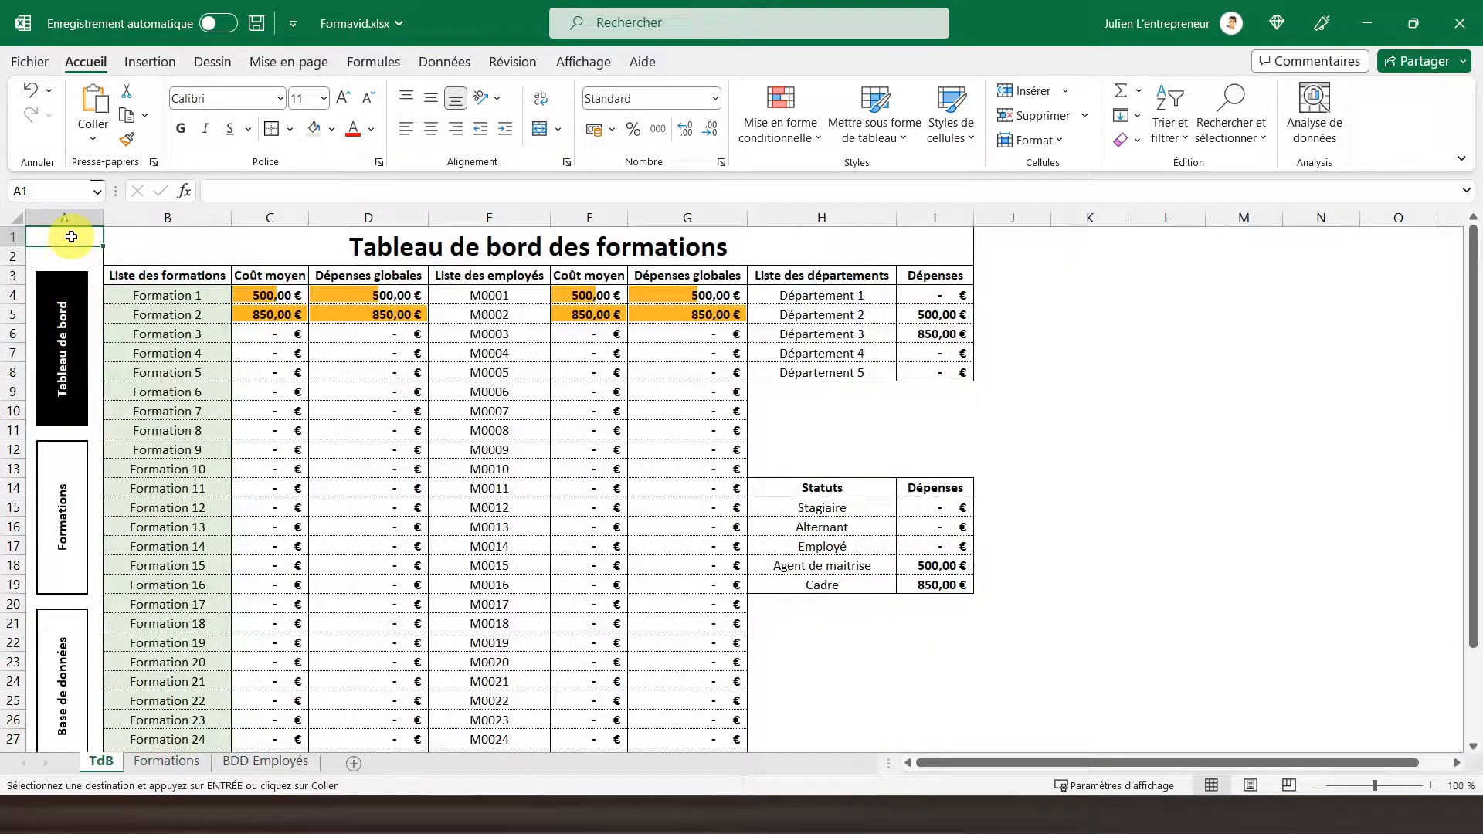